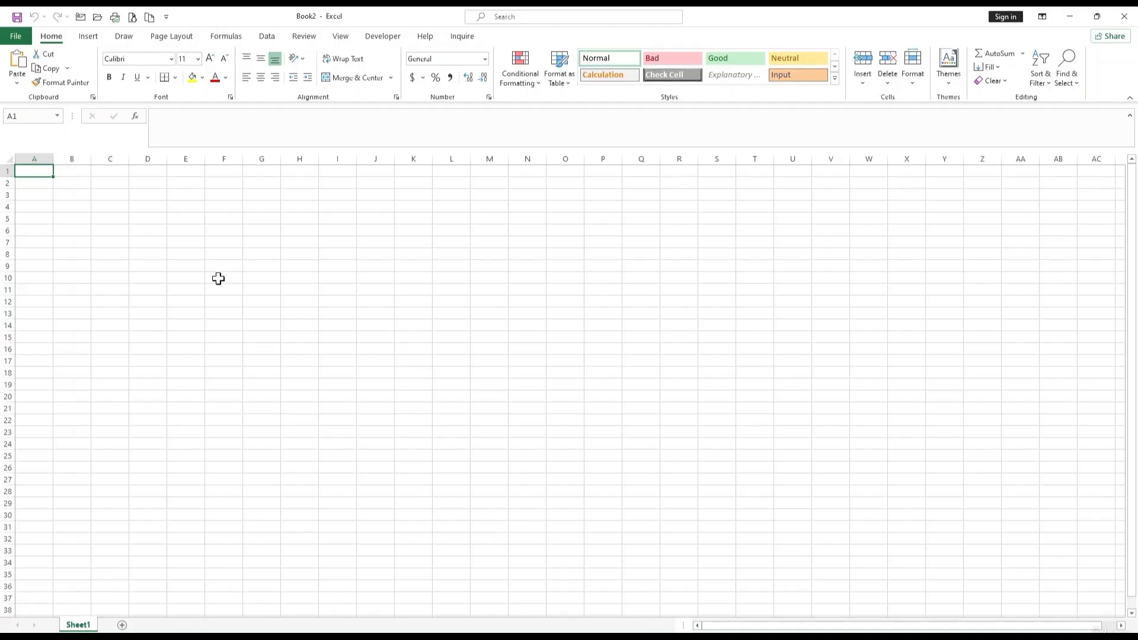
Step: Create a new blank workbook
{"action": "left_click", "coordinate": [16, 36]}
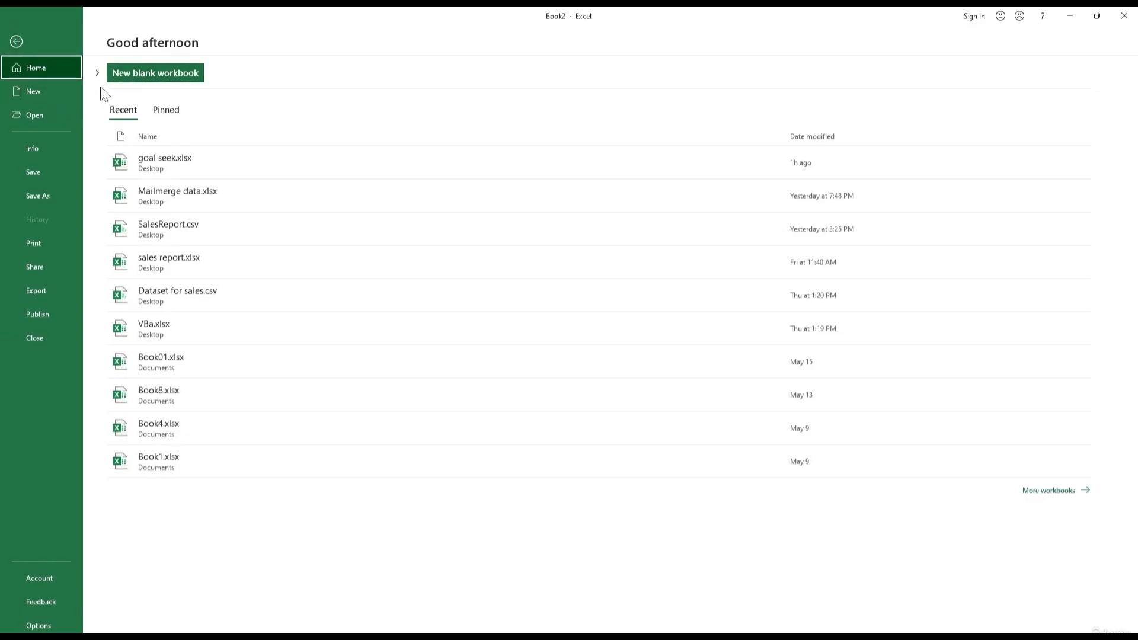
{"action": "left_click", "coordinate": [44, 98]}
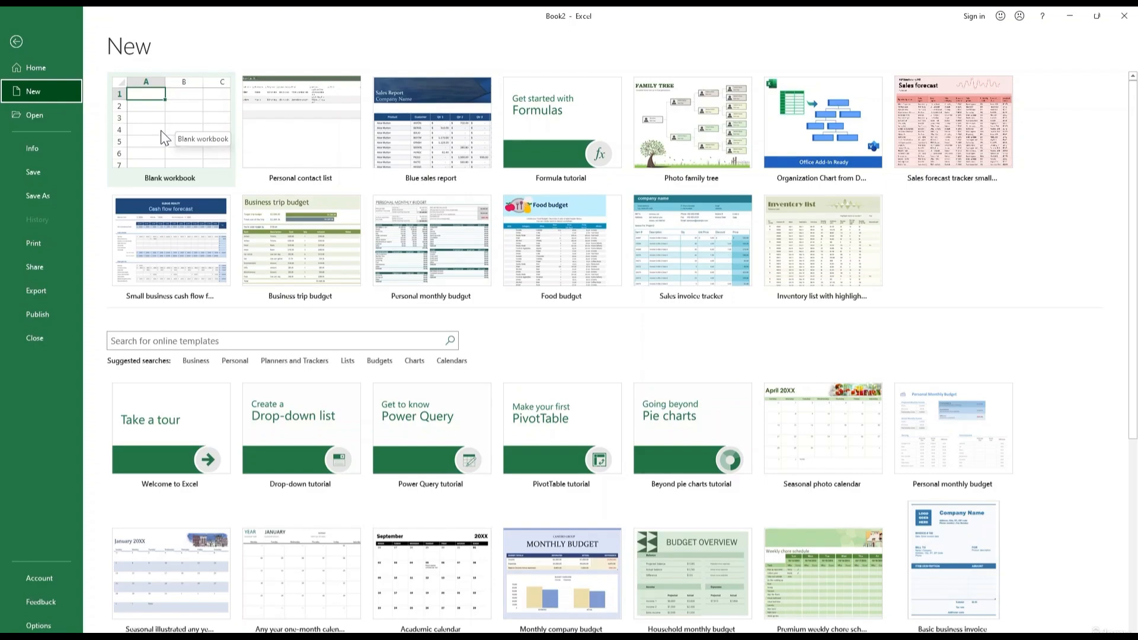
{"action": "left_click", "coordinate": [162, 132]}
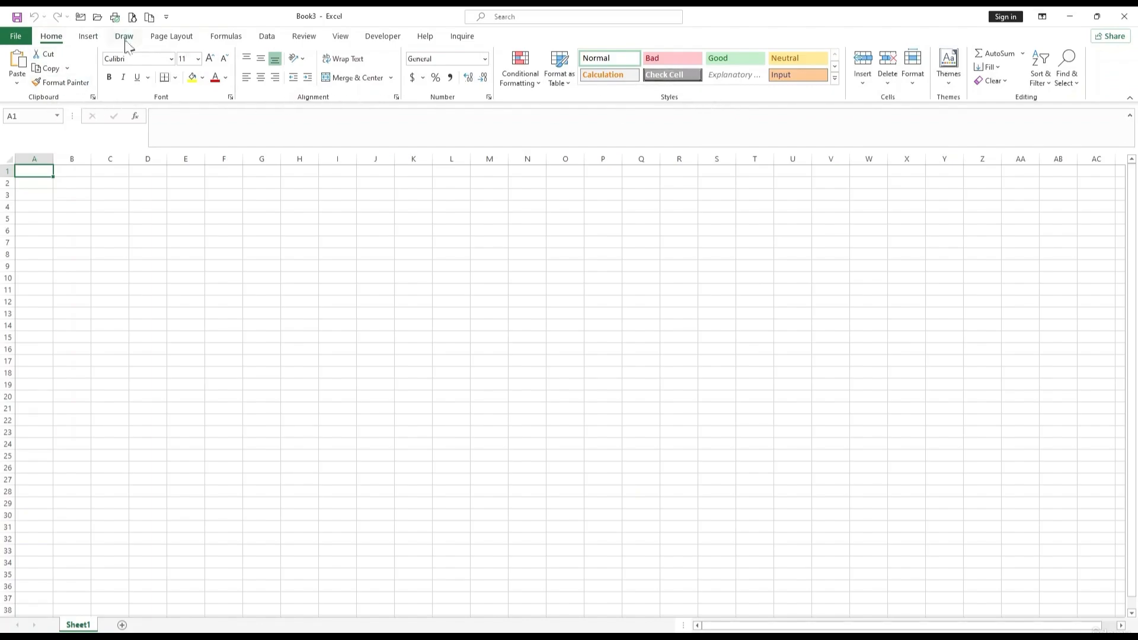
{"action": "left_click", "coordinate": [99, 40]}
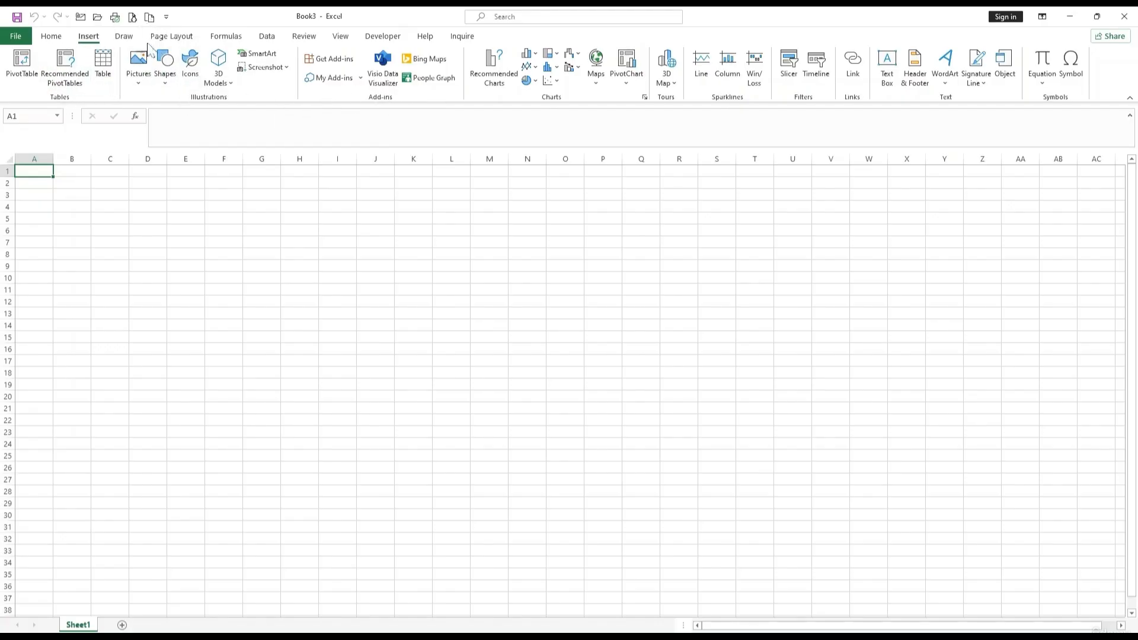
{"action": "left_click", "coordinate": [126, 37]}
{"action": "left_click", "coordinate": [186, 39]}
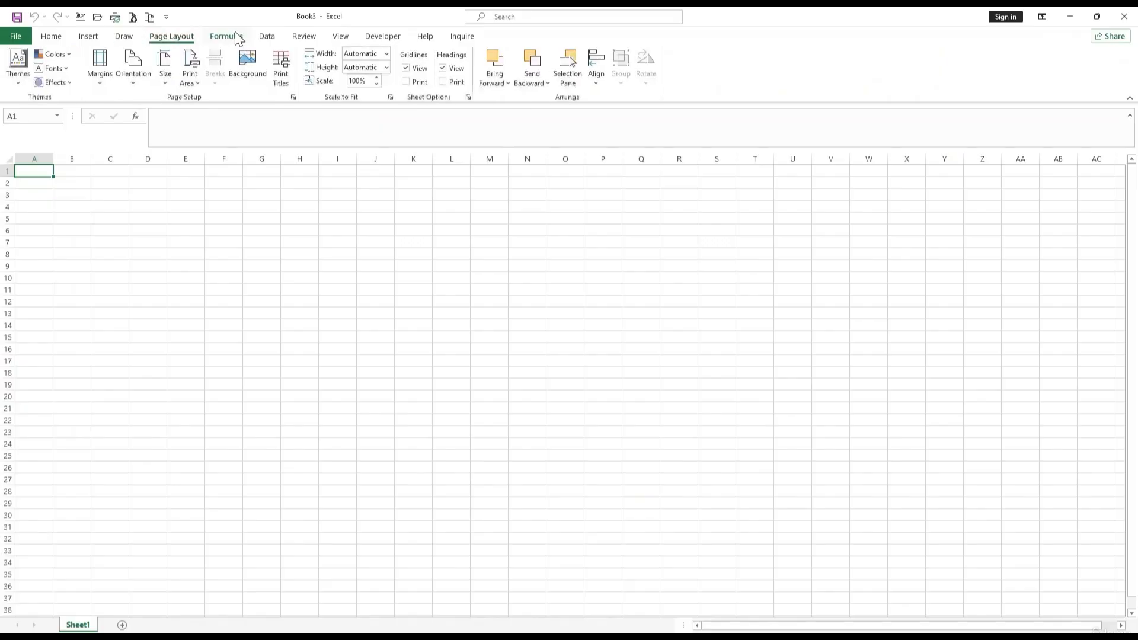
{"action": "left_click", "coordinate": [50, 38]}
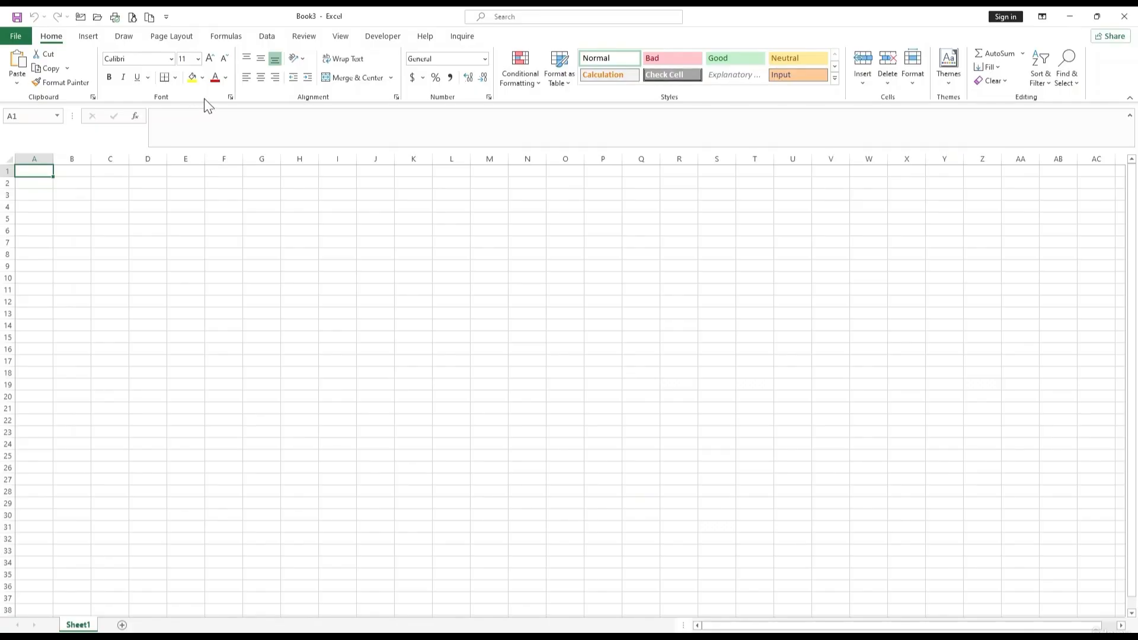
Step: Examine the empty worksheet's formula bar, a single cell, columns A to D and row 2
{"action": "left_click", "coordinate": [201, 122]}
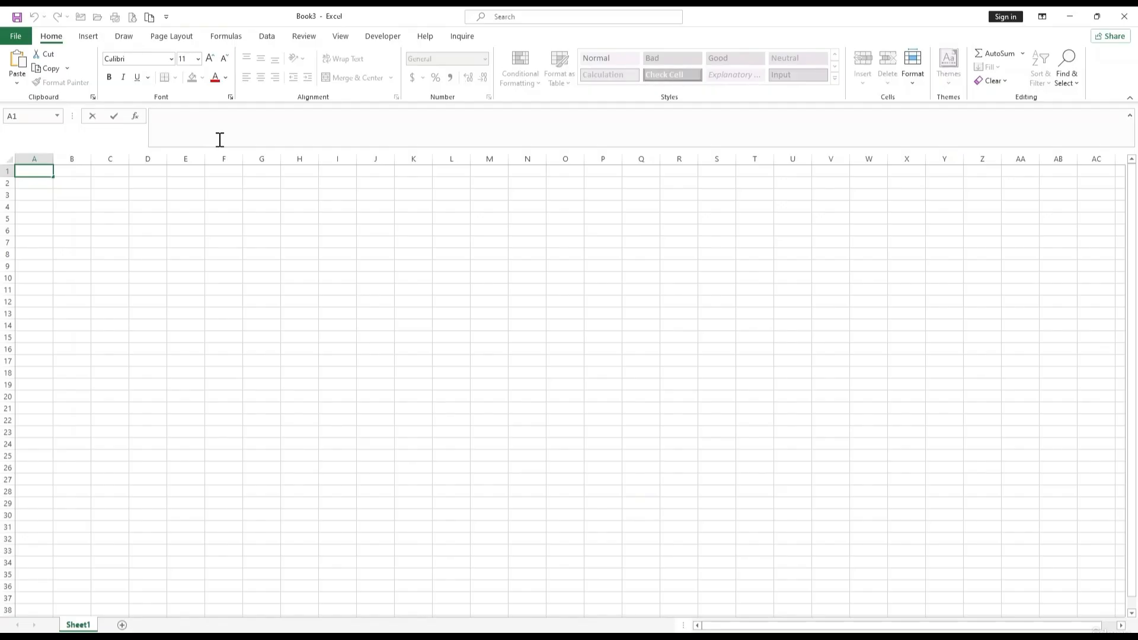
{"action": "left_click", "coordinate": [267, 217]}
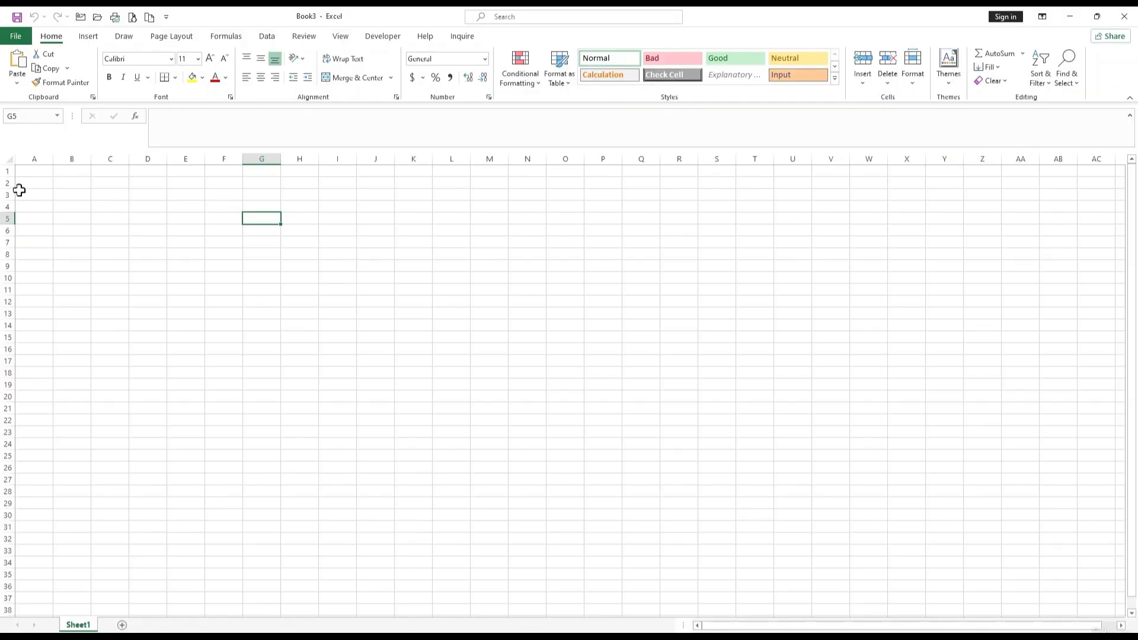
{"action": "left_click", "coordinate": [36, 158]}
{"action": "left_click", "coordinate": [71, 159]}
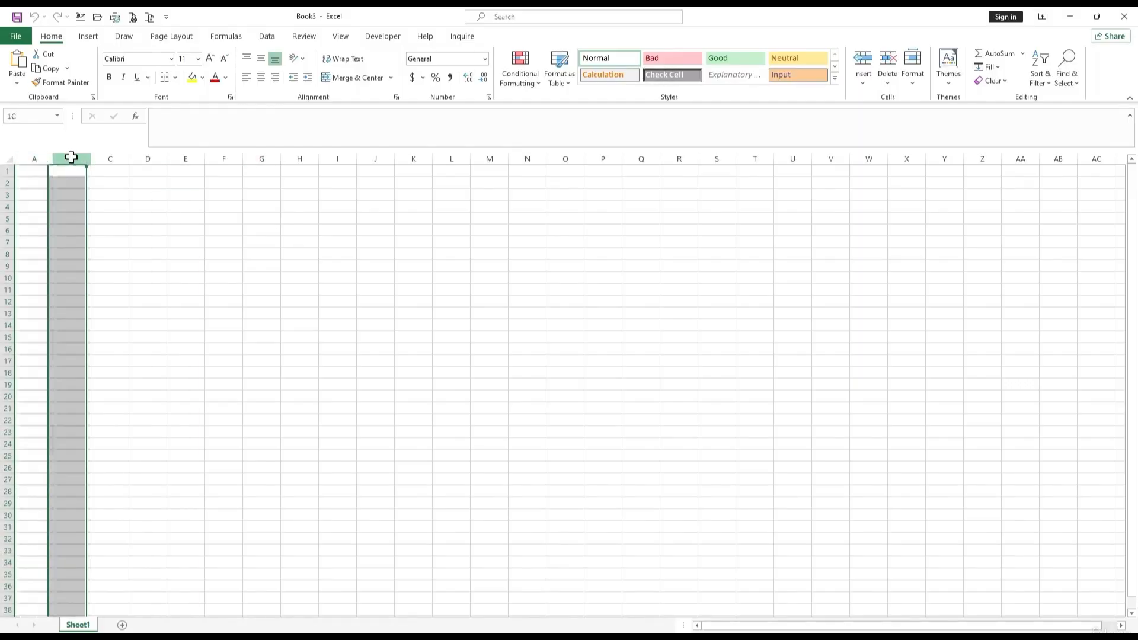
{"action": "left_click", "coordinate": [115, 159]}
{"action": "left_click", "coordinate": [157, 158]}
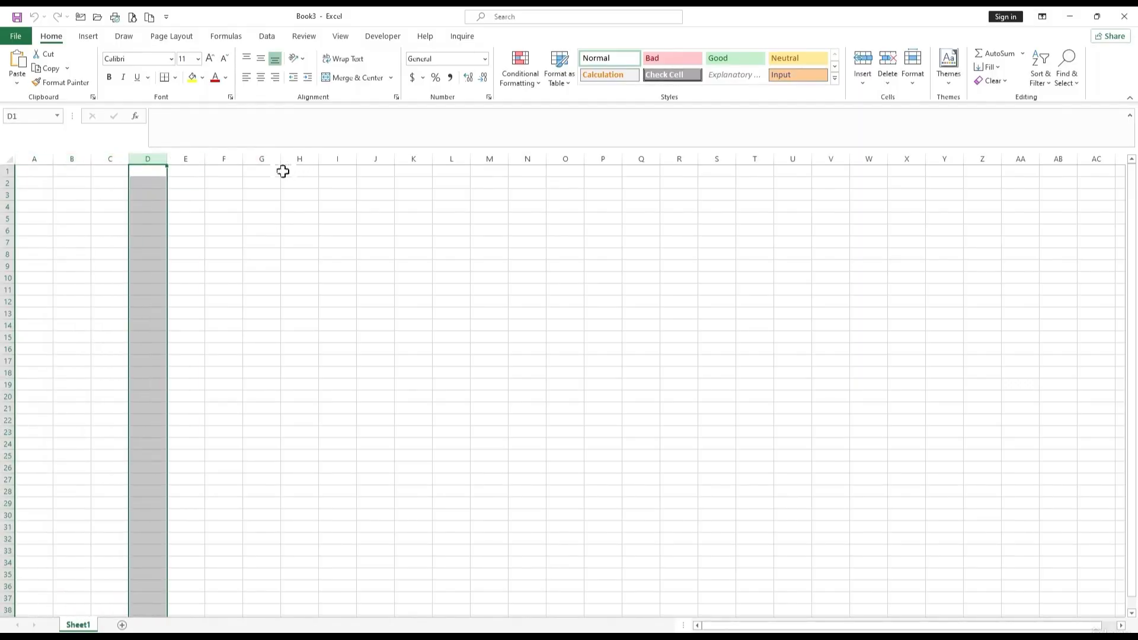
{"action": "left_click", "coordinate": [3, 181]}
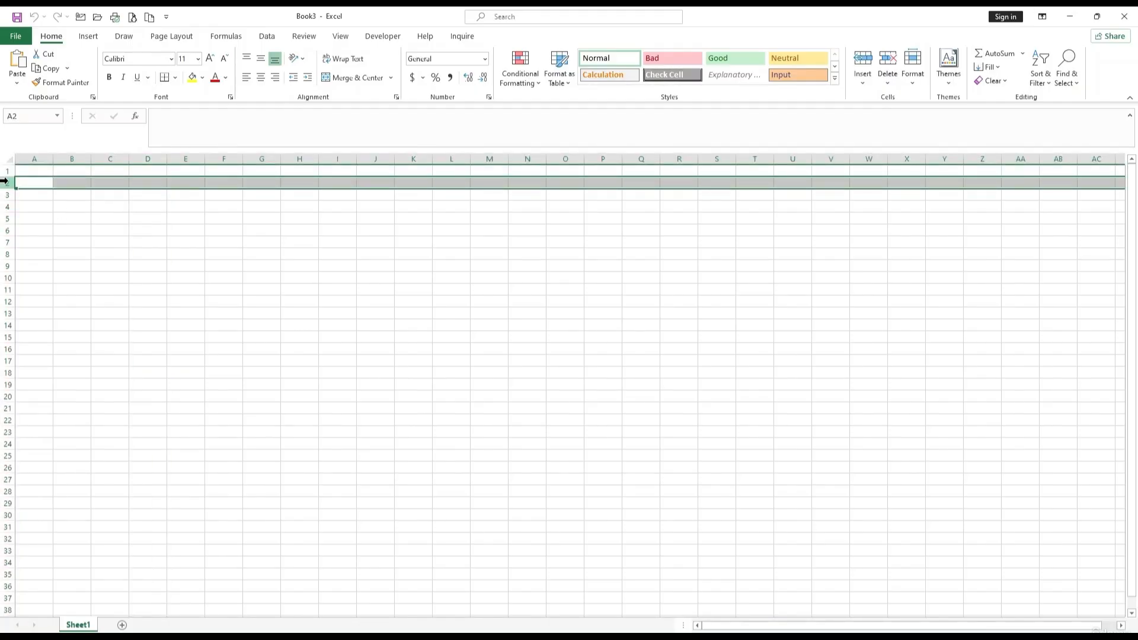
{"action": "left_click", "coordinate": [95, 181]}
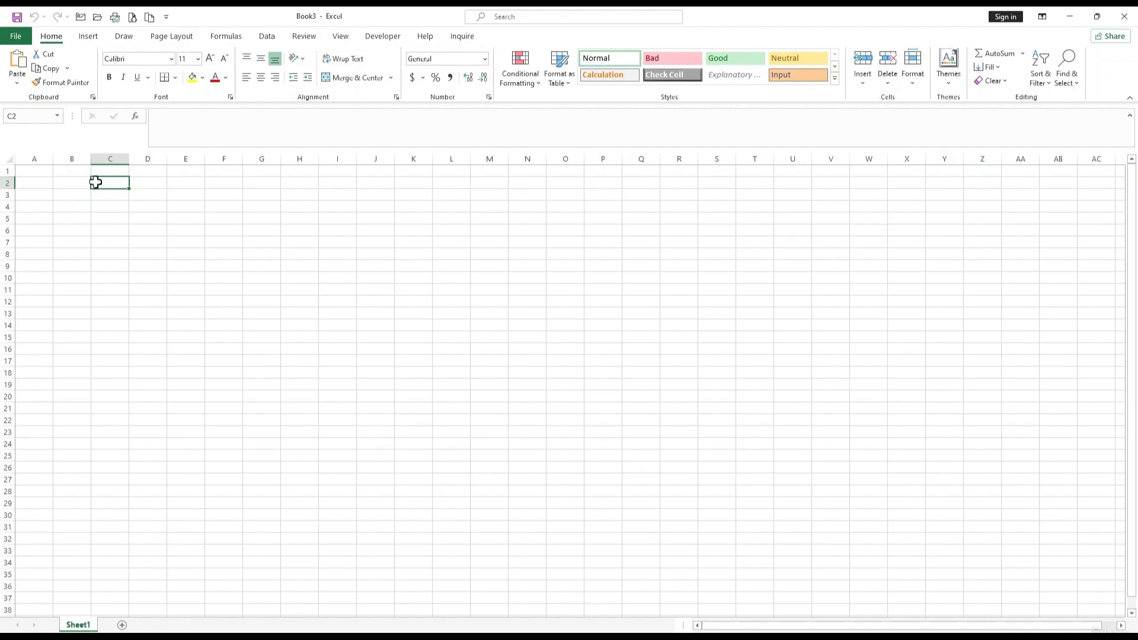
Step: Zoom in on the worksheet and check the cell references of C3, A1, F4 and F8
{"action": "scroll", "coordinate": [98, 198], "scroll_direction": "up", "scroll_amount": 5}
{"action": "key", "text": "alt"}
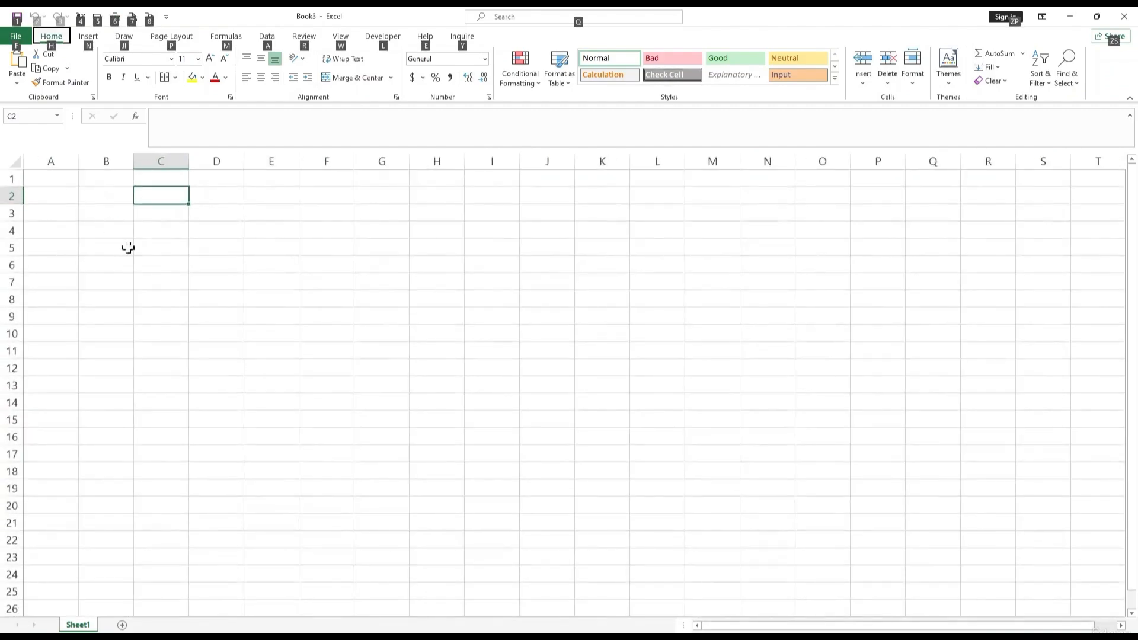
{"action": "left_click", "coordinate": [160, 209]}
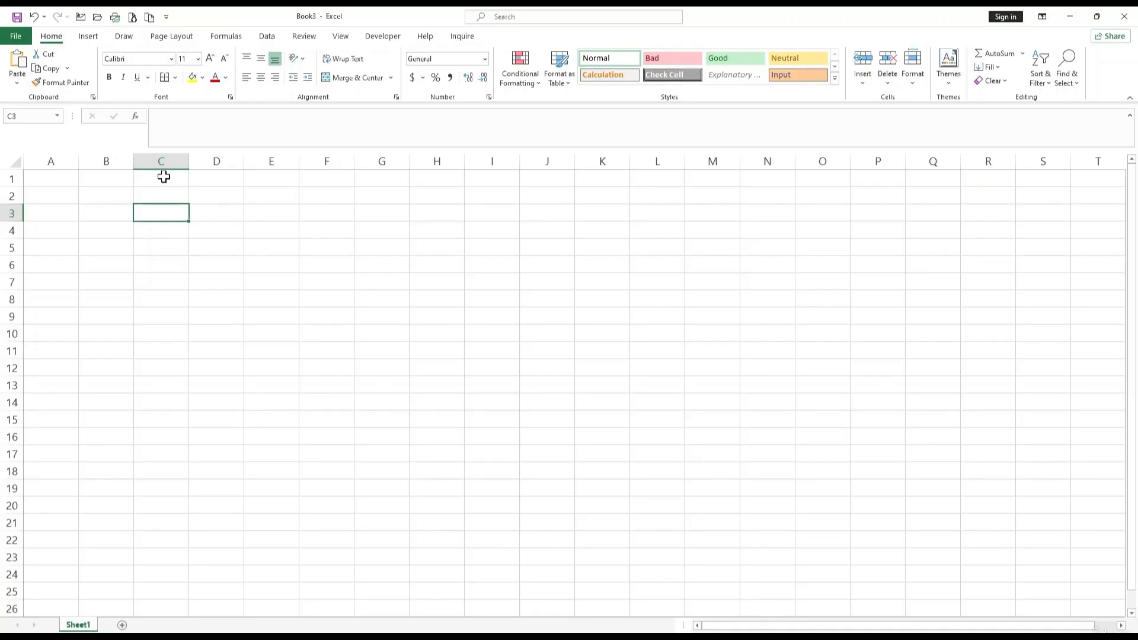
{"action": "left_click", "coordinate": [74, 178]}
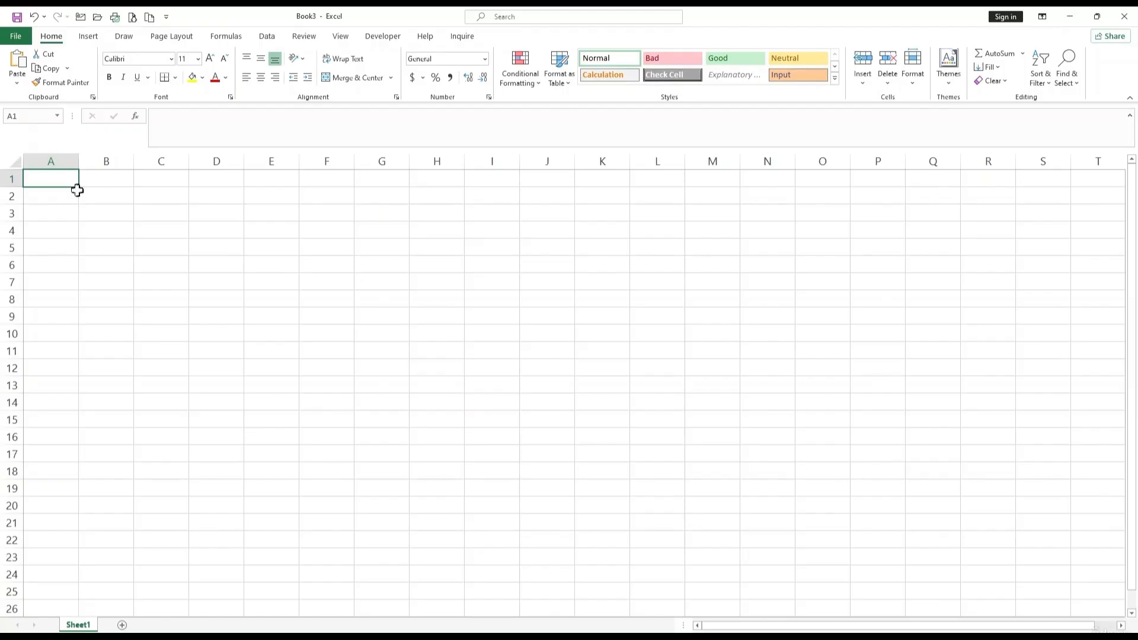
{"action": "left_click", "coordinate": [325, 231]}
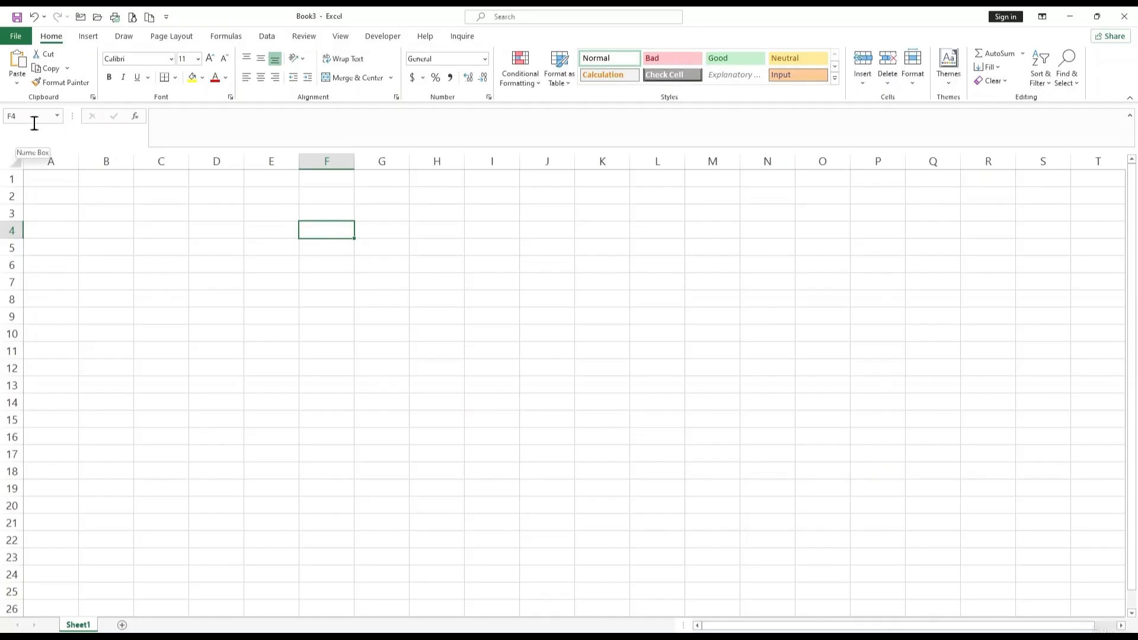
{"action": "left_click", "coordinate": [332, 300]}
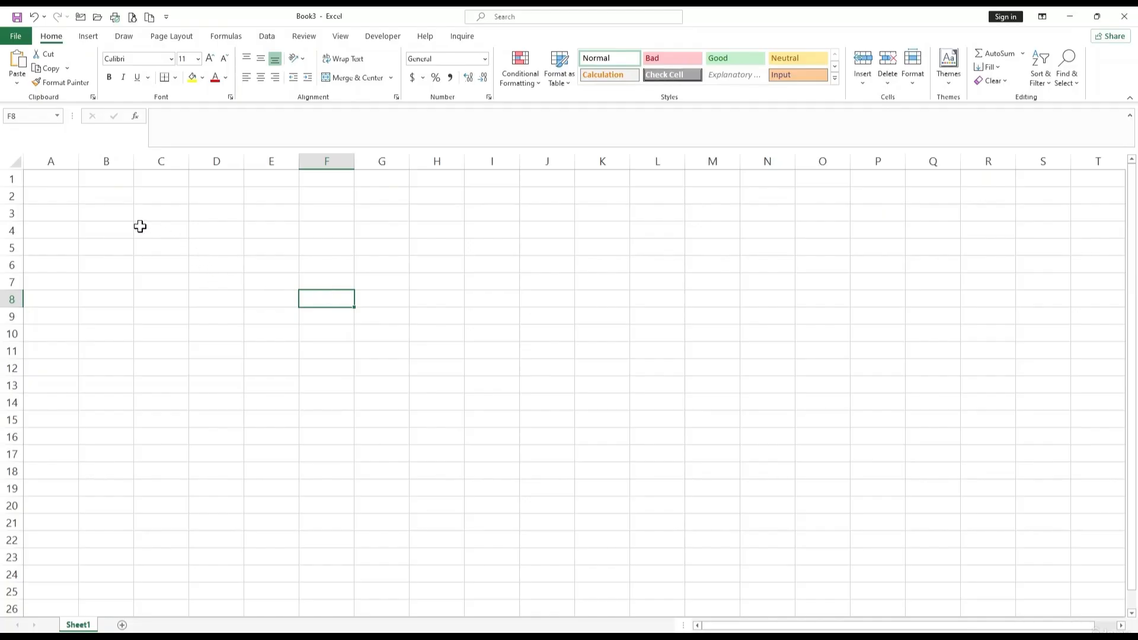
Step: Enter the column heading "Name" in cell A1
{"action": "left_click", "coordinate": [59, 178]}
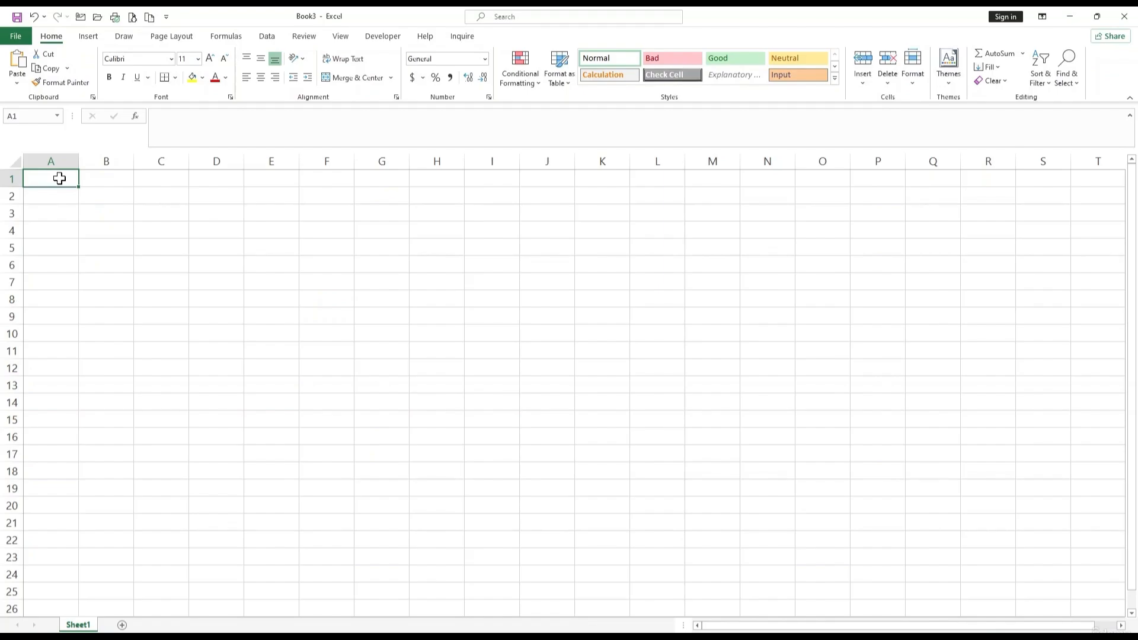
{"action": "type", "text": "na"}
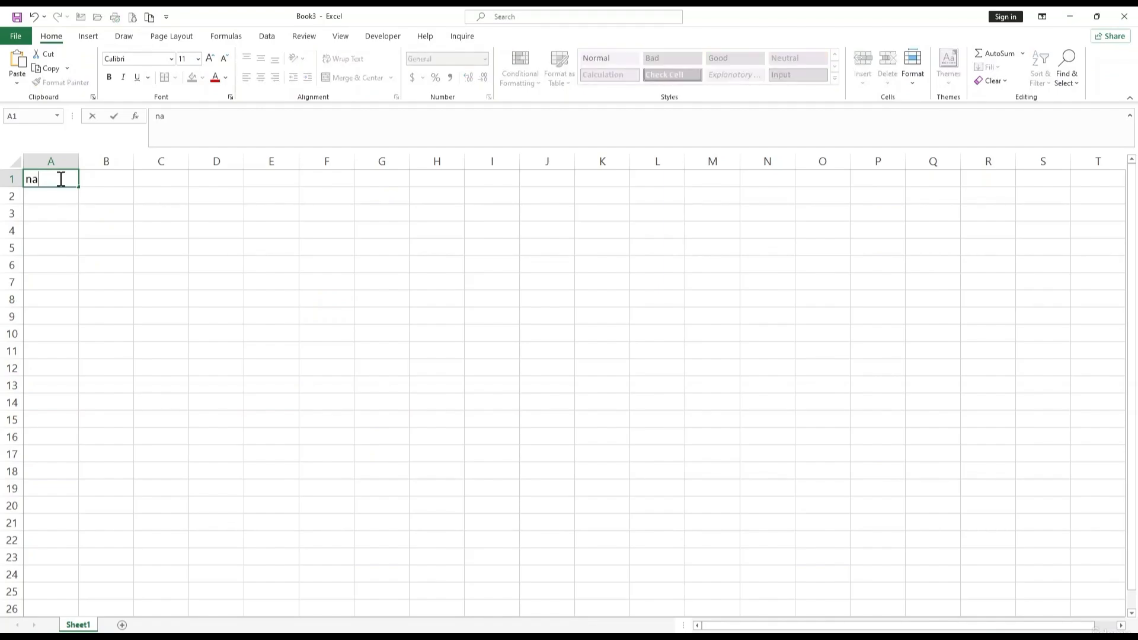
{"action": "key", "text": "BackSpace"}
{"action": "type", "text": "Name"}
{"action": "key", "text": "Return"}
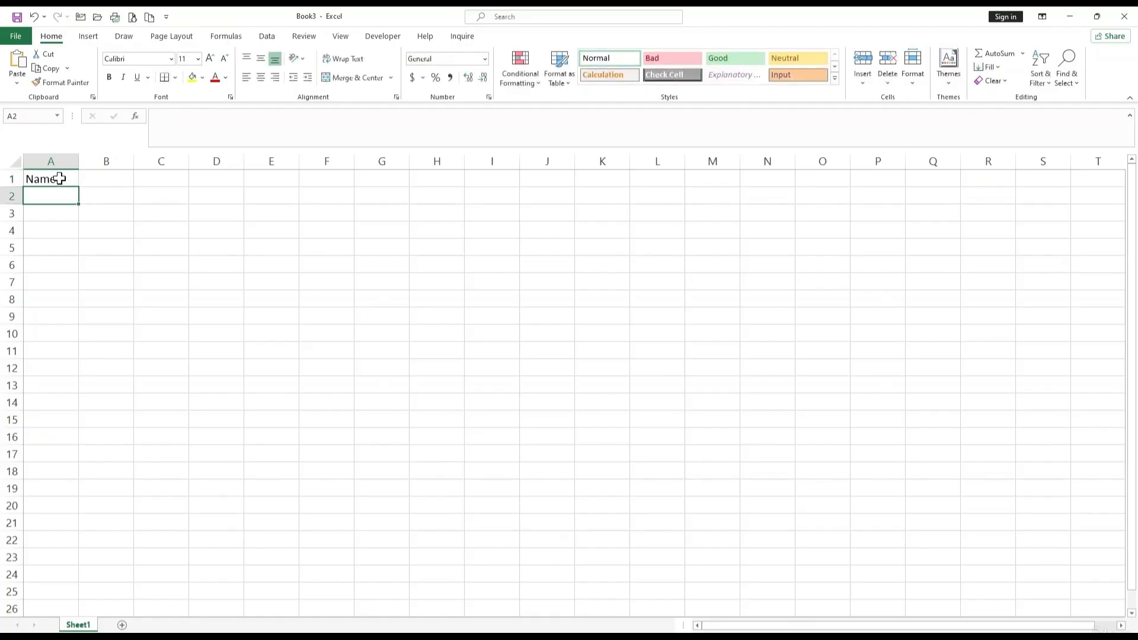
Step: Fill cells A2 to A4 under the Name heading with three people's names
{"action": "type", "text": "J"}
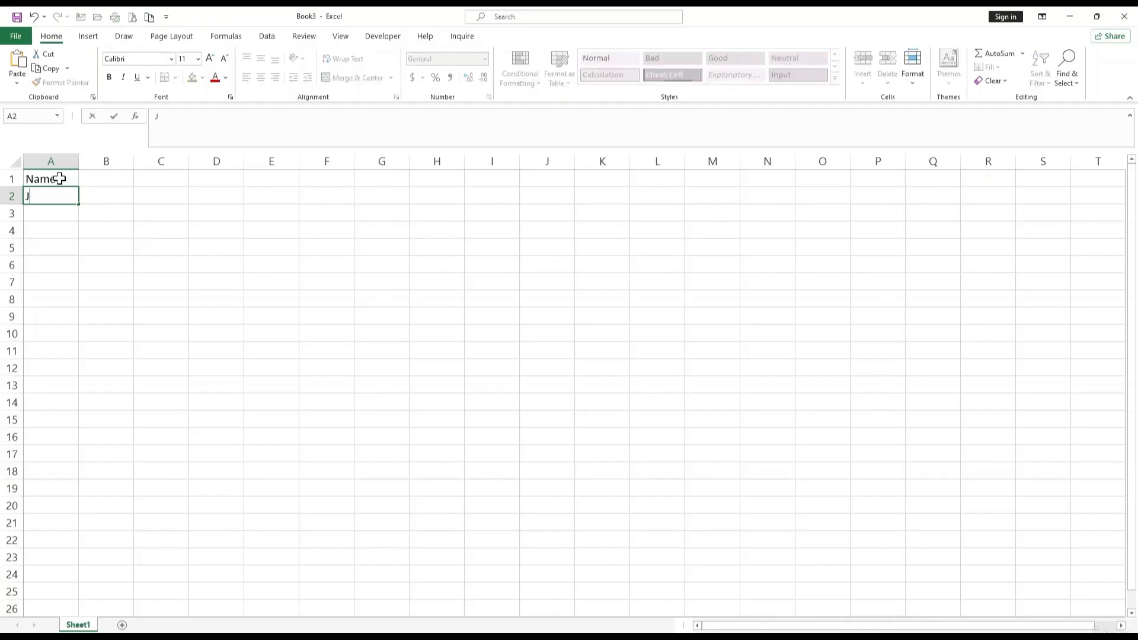
{"action": "type", "text": "ohyn"}
{"action": "key", "text": "Return"}
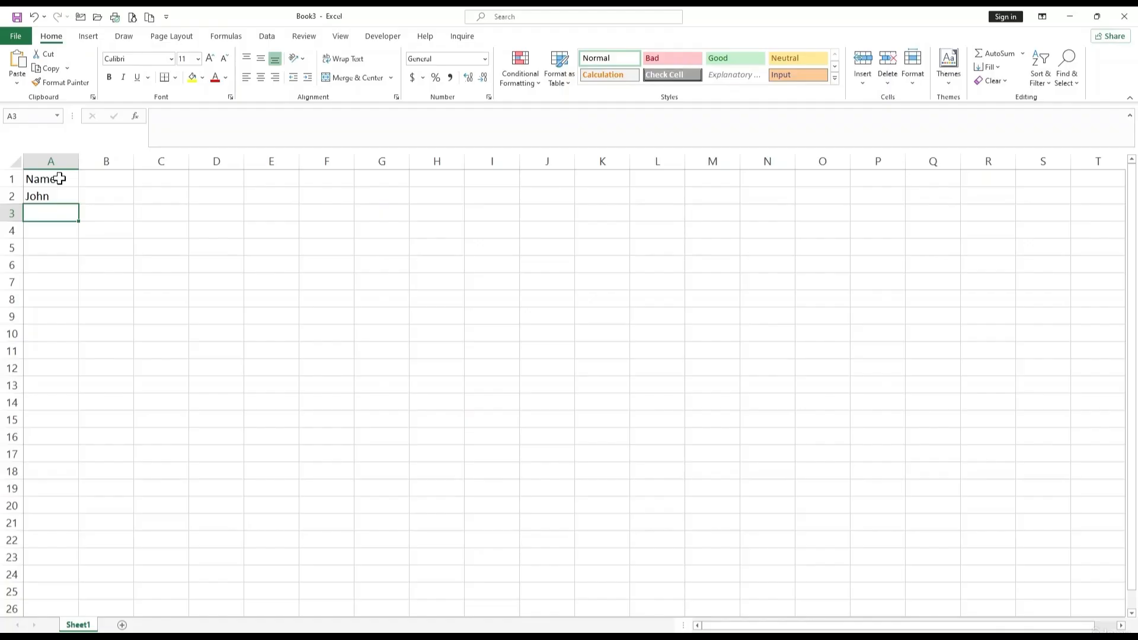
{"action": "type", "text": "David"}
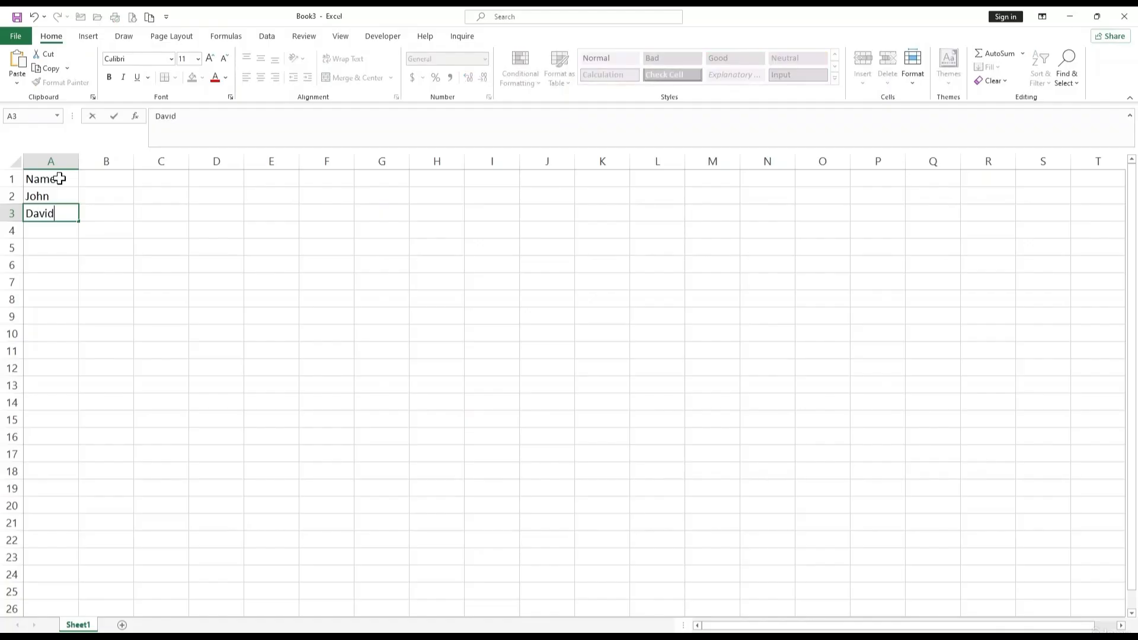
{"action": "key", "text": "Return"}
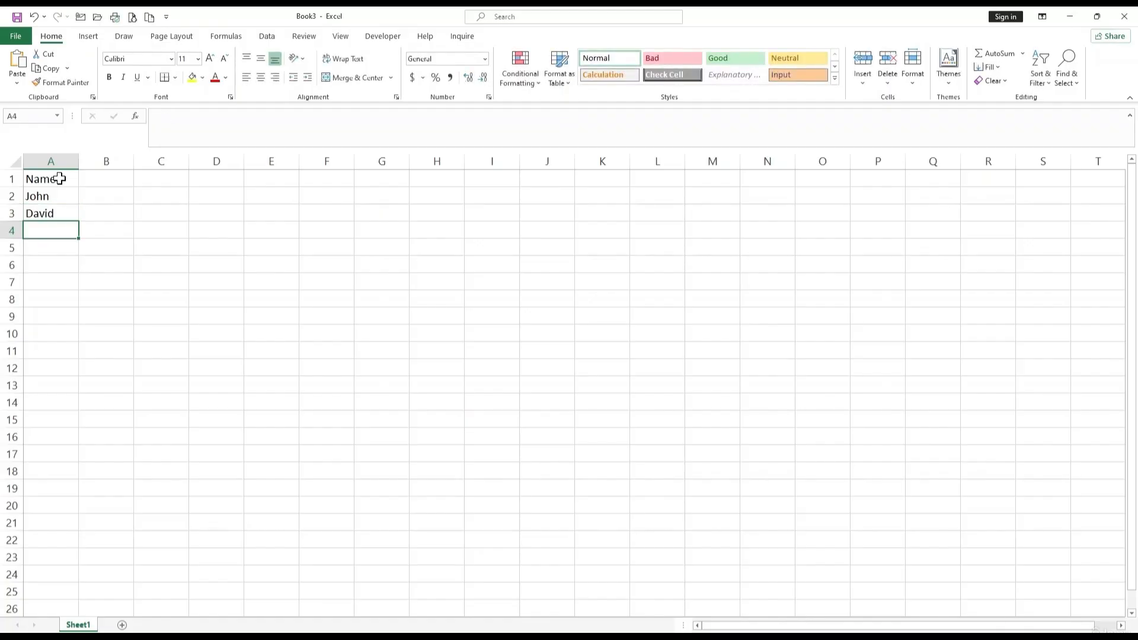
{"action": "type", "text": "Smith"}
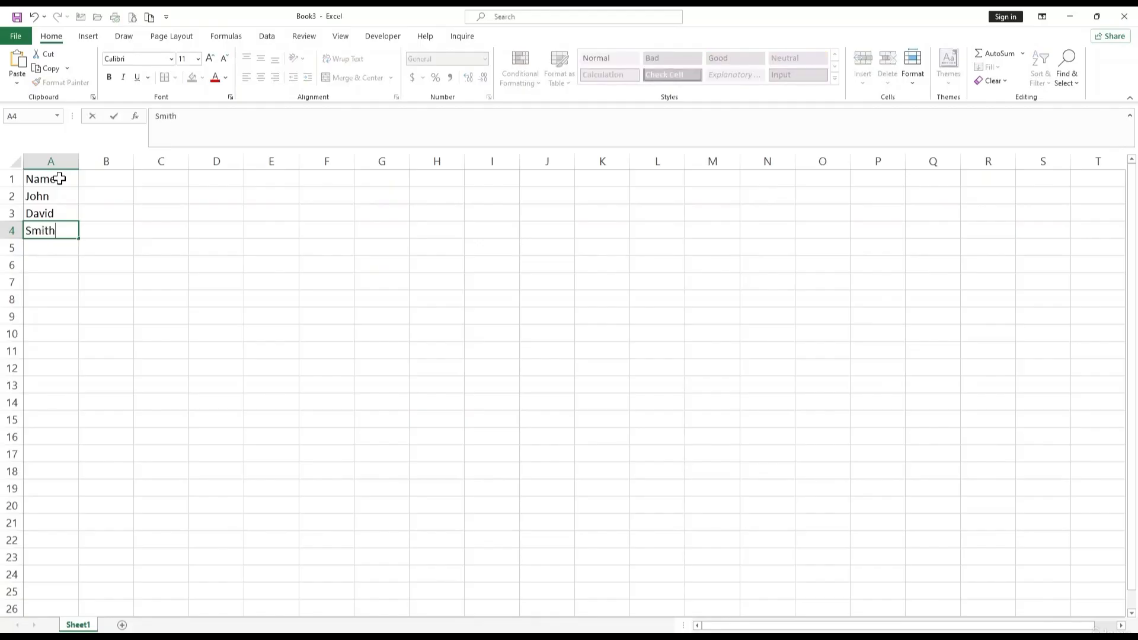
{"action": "key", "text": "Return"}
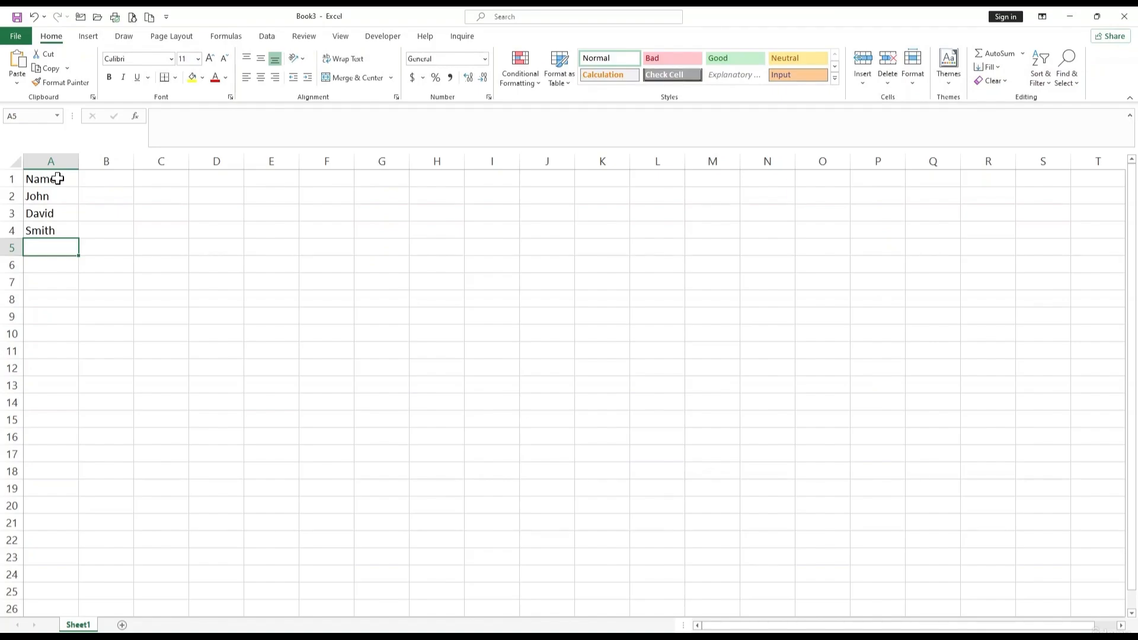
Step: Add an "Age" column in column B, with the heading in B1 and 25, 21 and 23 in B2 to B4
{"action": "left_click", "coordinate": [90, 178]}
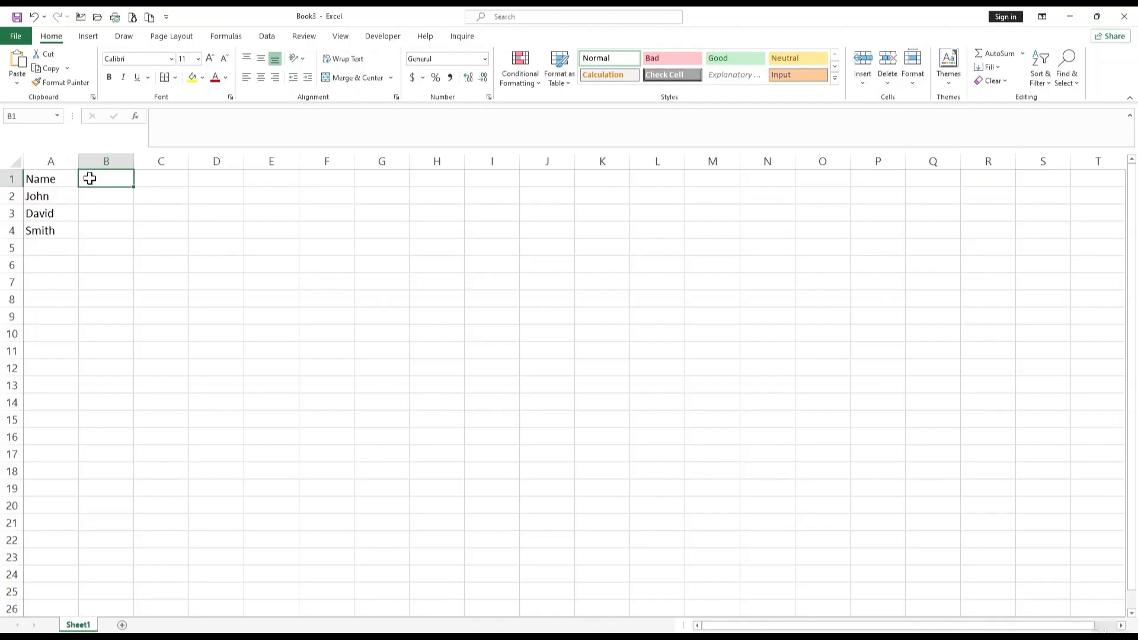
{"action": "type", "text": "Age"}
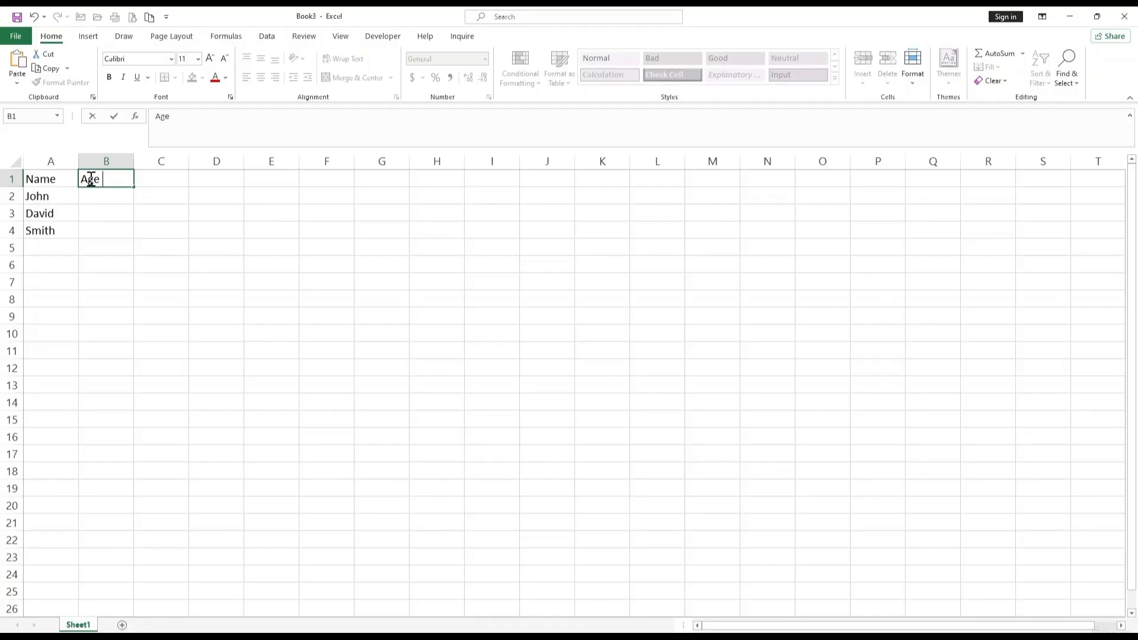
{"action": "key", "text": "Return"}
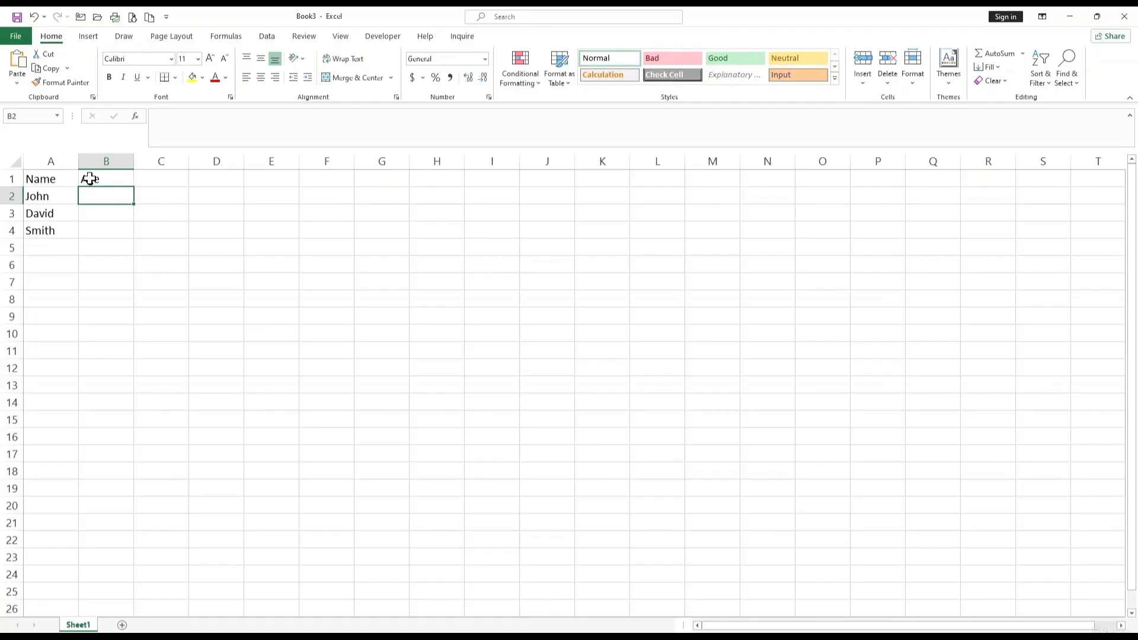
{"action": "type", "text": "25"}
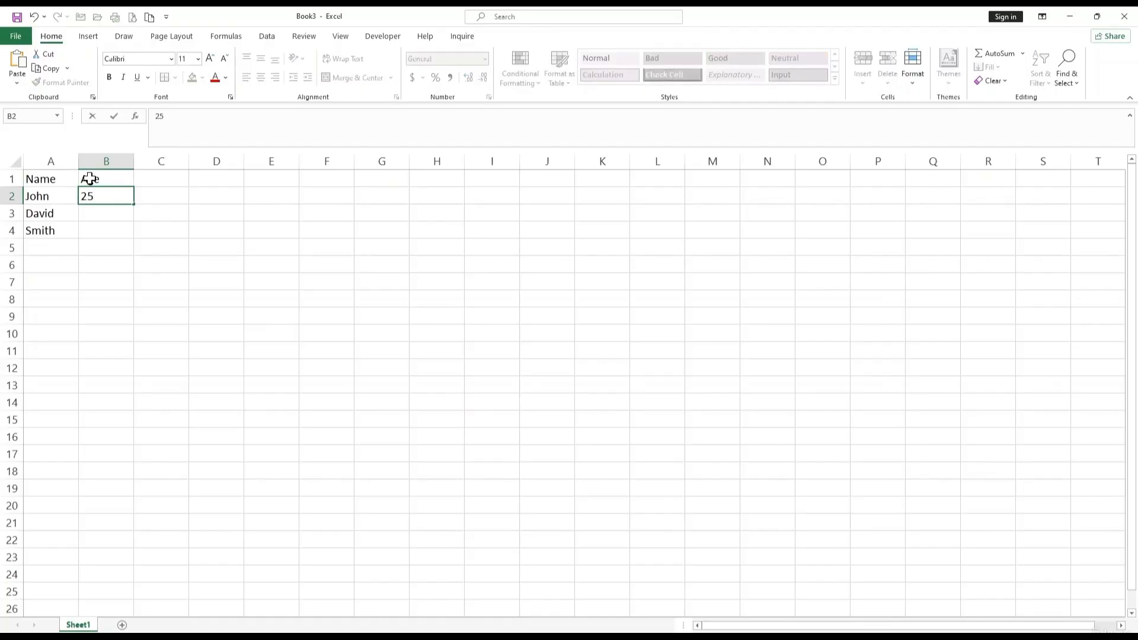
{"action": "key", "text": "Return"}
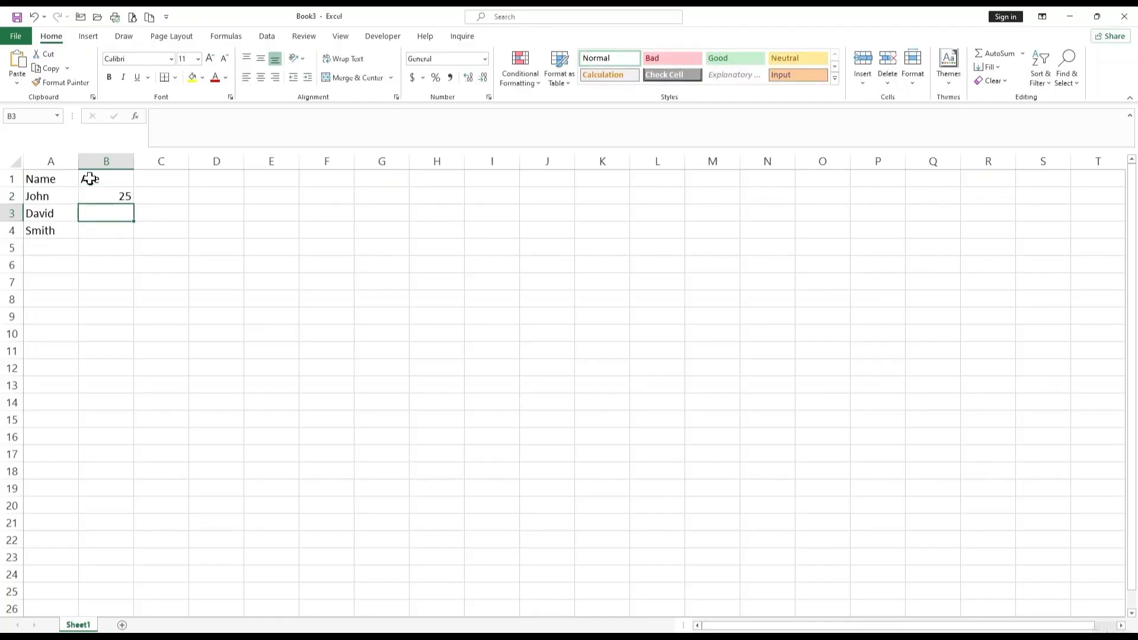
{"action": "type", "text": "21"}
{"action": "key", "text": "Return"}
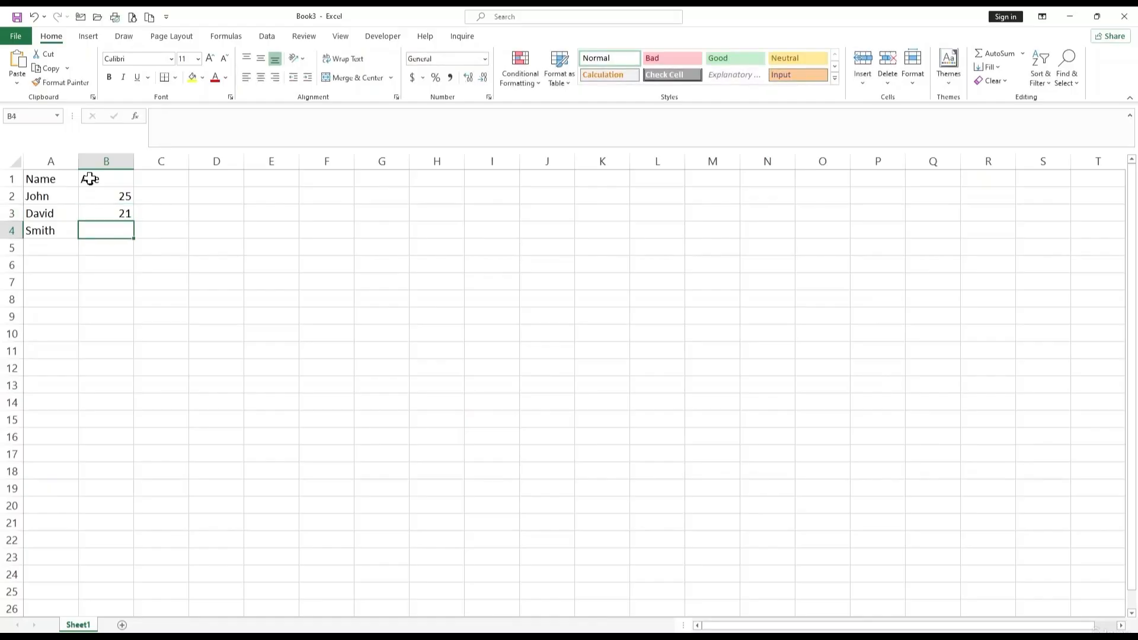
{"action": "type", "text": "23"}
{"action": "key", "text": "Return"}
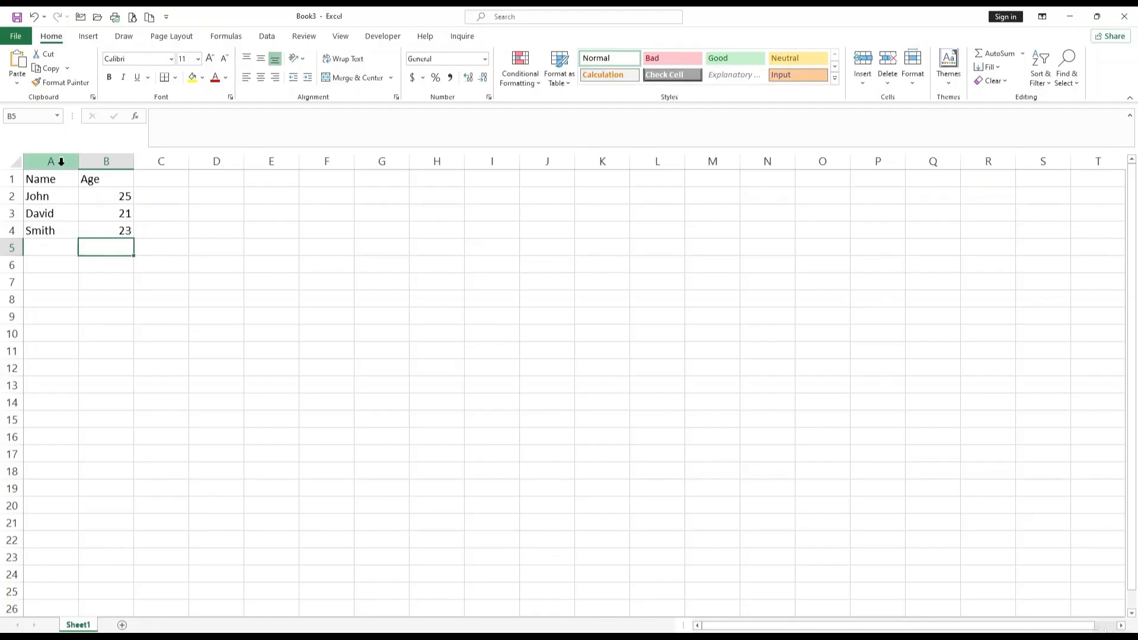
Step: Apply all borders to the Name and Age table in A1:B4
{"action": "left_click_drag", "start_coordinate": [49, 178], "coordinate": [110, 228]}
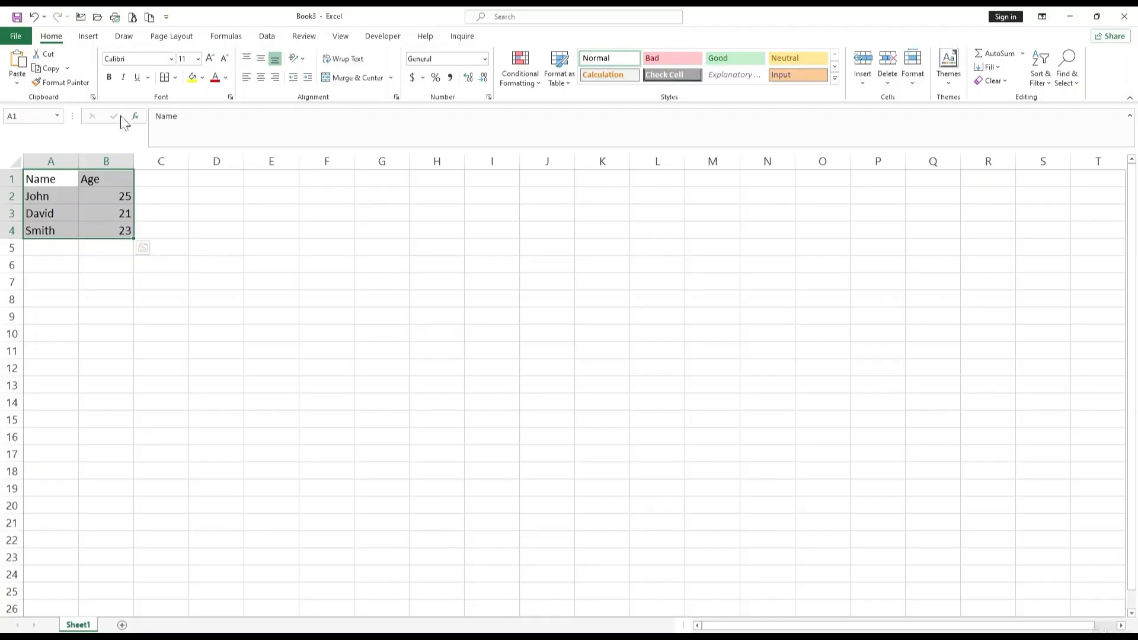
{"action": "left_click", "coordinate": [175, 78]}
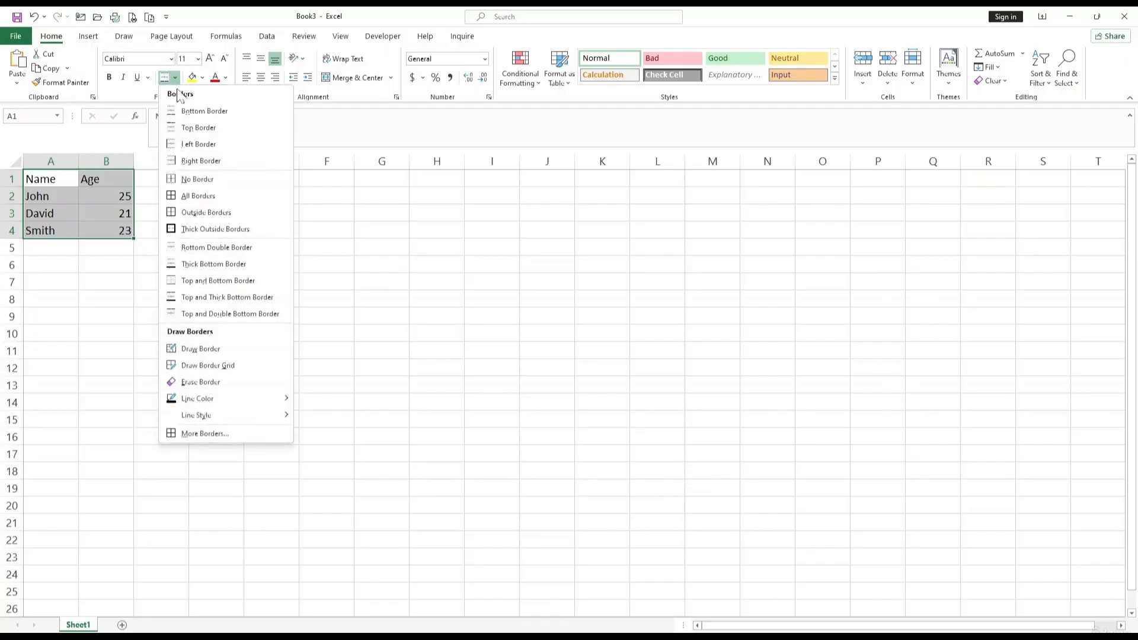
{"action": "left_click", "coordinate": [186, 198]}
{"action": "left_click", "coordinate": [185, 313]}
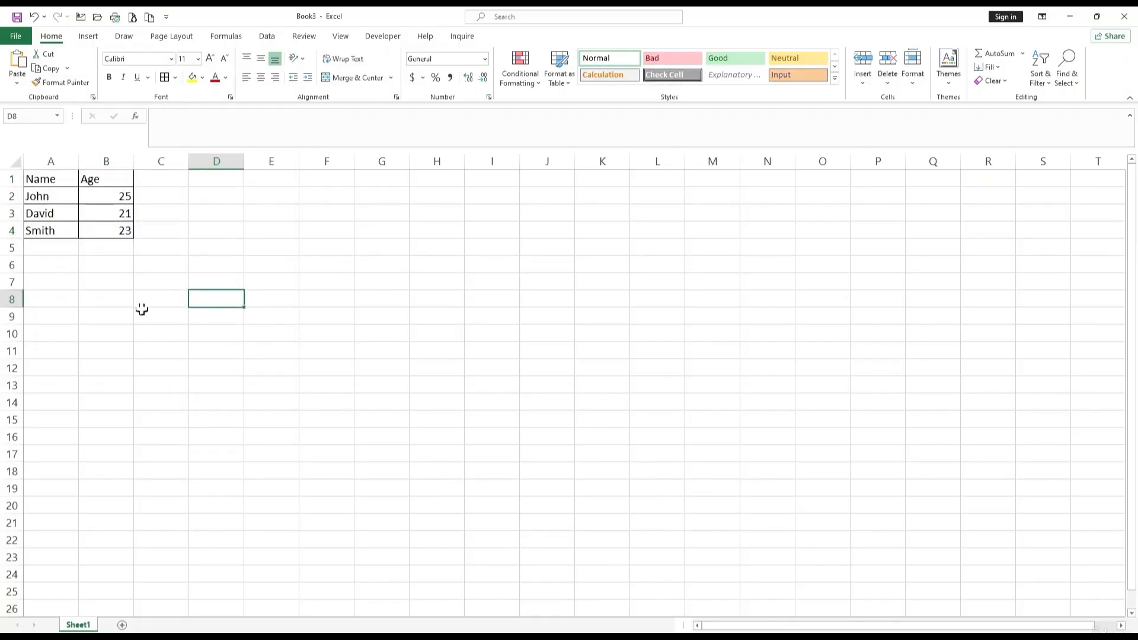
Step: Make the header cells A1:B1 bold and set their font size to 12
{"action": "left_click_drag", "start_coordinate": [44, 178], "coordinate": [102, 177]}
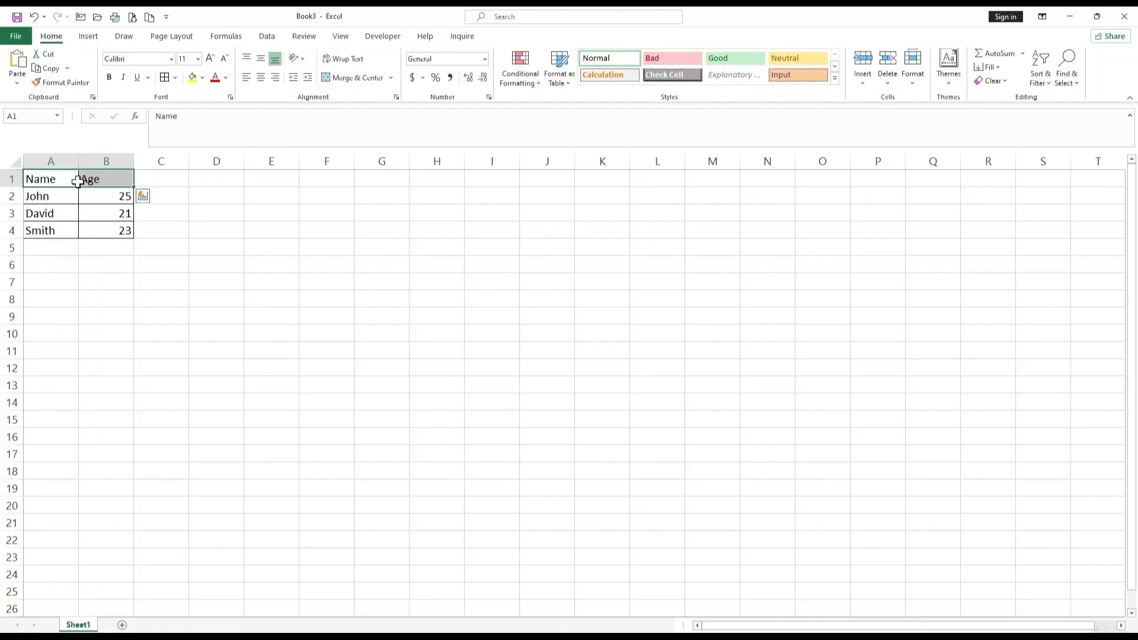
{"action": "left_click", "coordinate": [109, 78]}
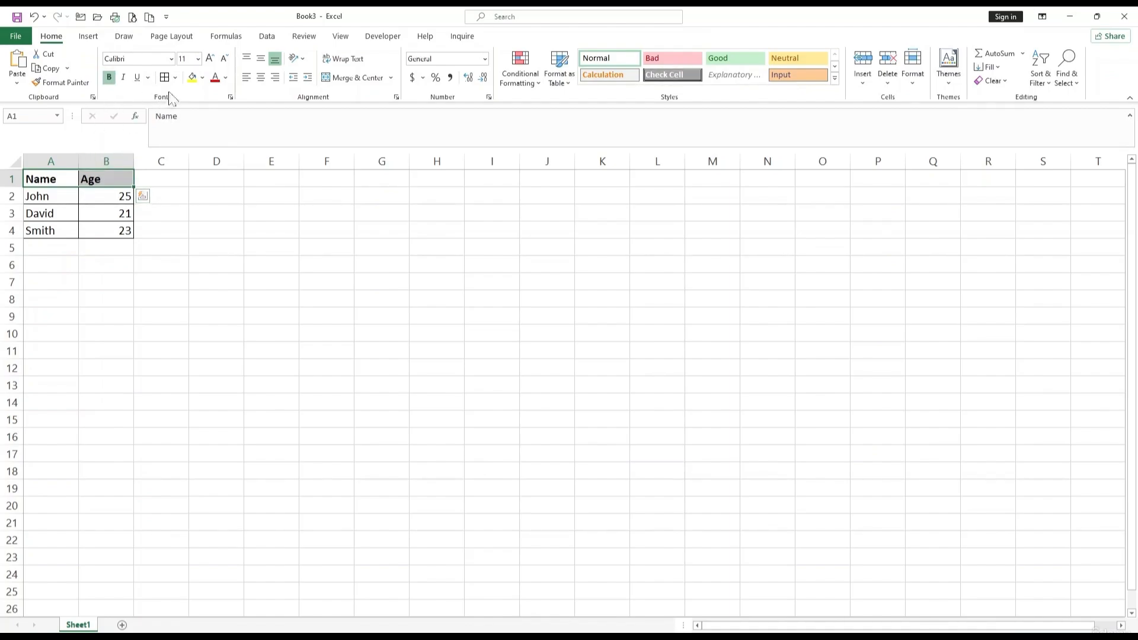
{"action": "left_click", "coordinate": [198, 59]}
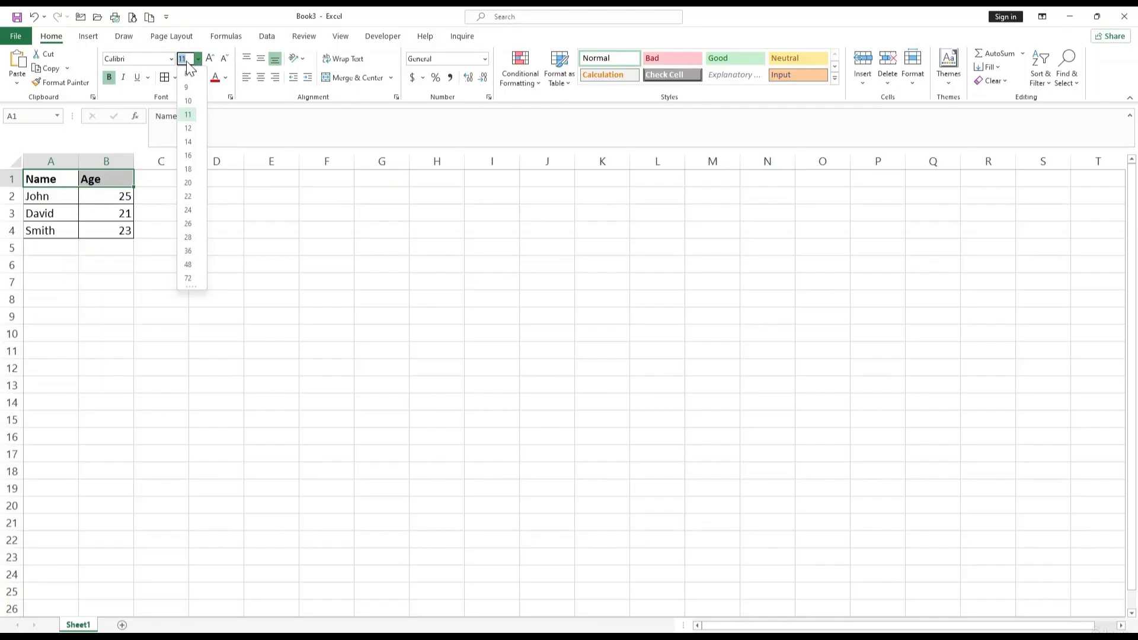
{"action": "left_click", "coordinate": [189, 129]}
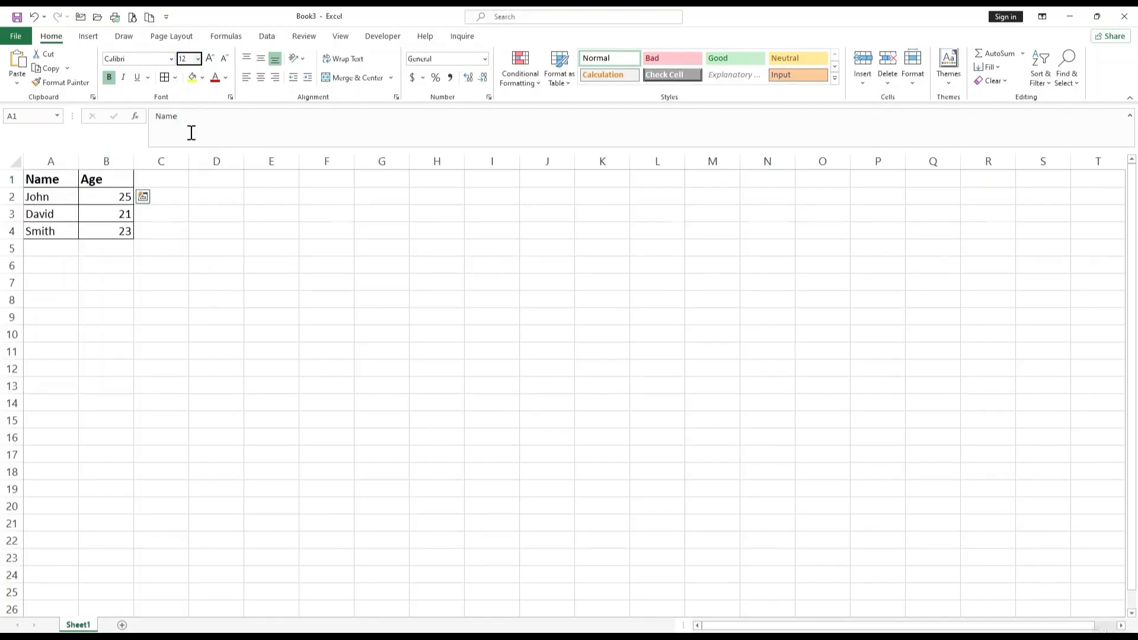
{"action": "scroll", "coordinate": [174, 303], "scroll_direction": "up", "scroll_amount": 4}
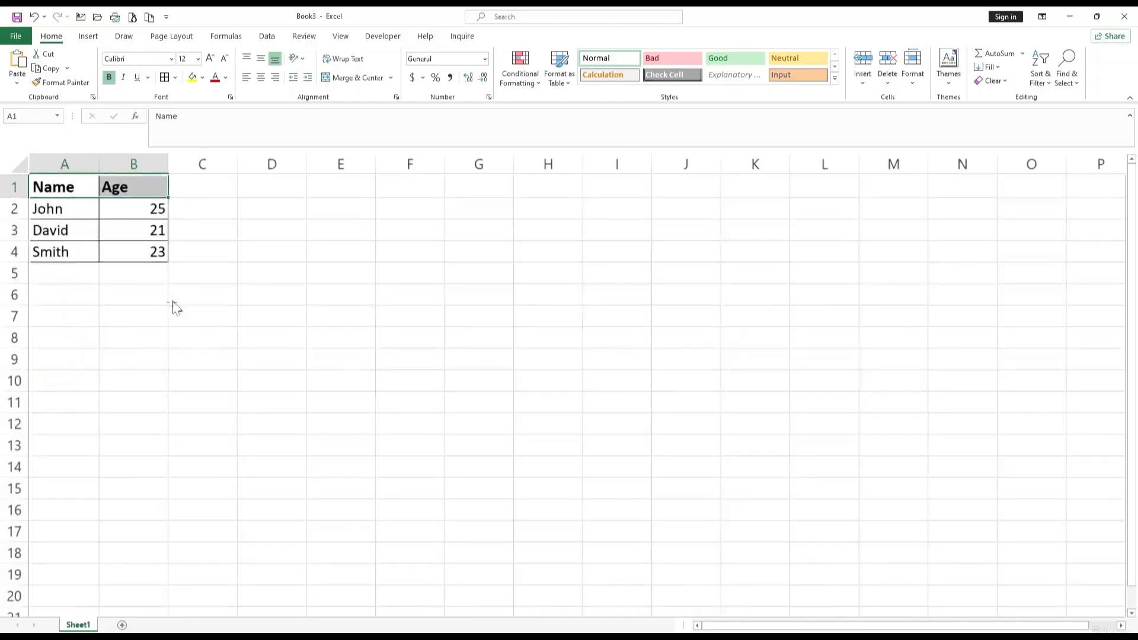
{"action": "key", "text": "alt"}
{"action": "left_click", "coordinate": [84, 195]}
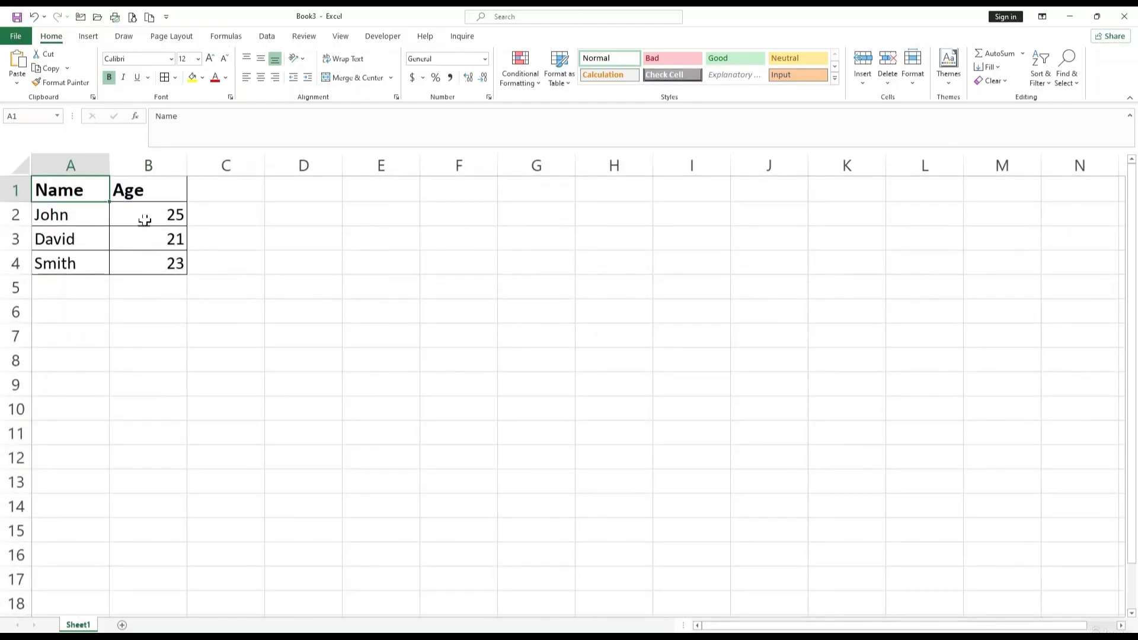
{"action": "left_click_drag", "start_coordinate": [145, 203], "coordinate": [97, 192]}
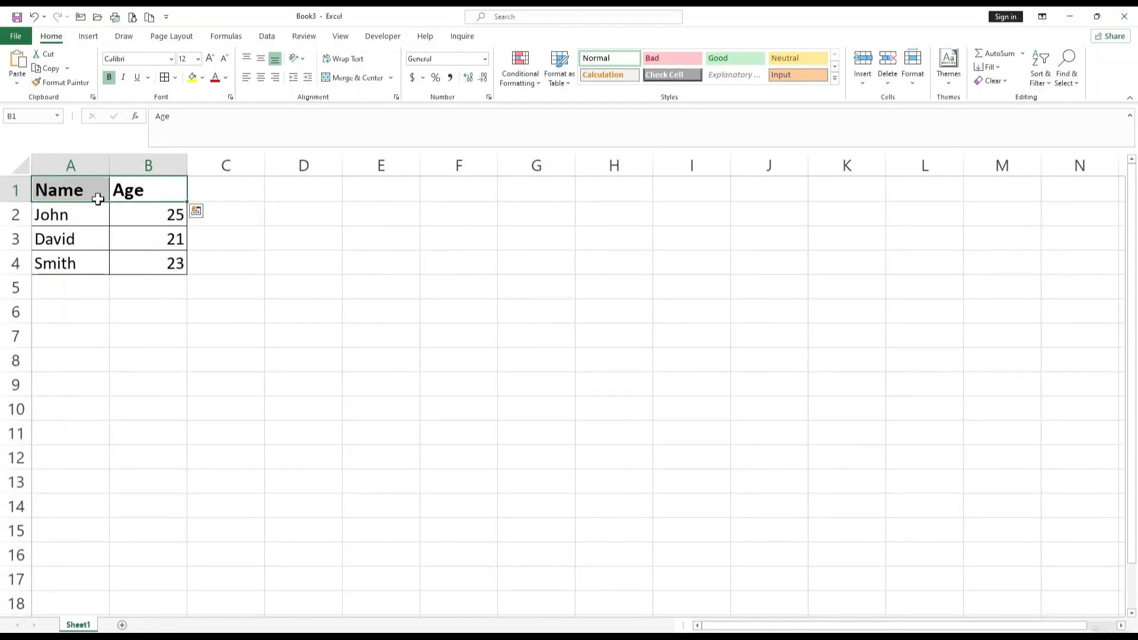
{"action": "left_click", "coordinate": [132, 208]}
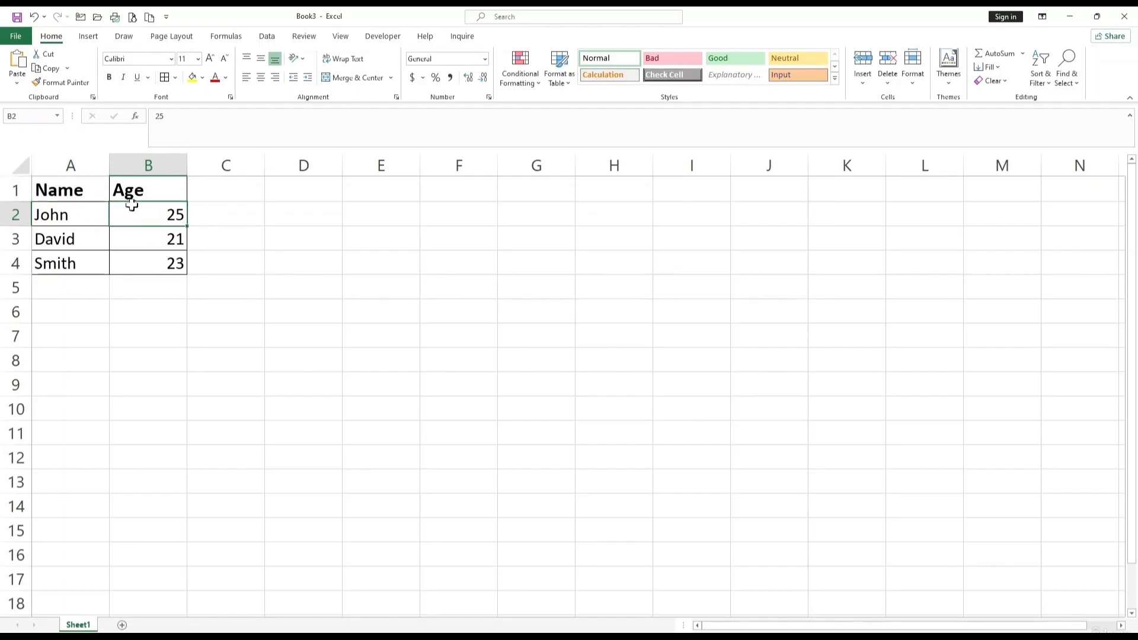
Step: Fill the header cells A1:B1 with the lightest blue theme color
{"action": "left_click_drag", "start_coordinate": [76, 191], "coordinate": [126, 190]}
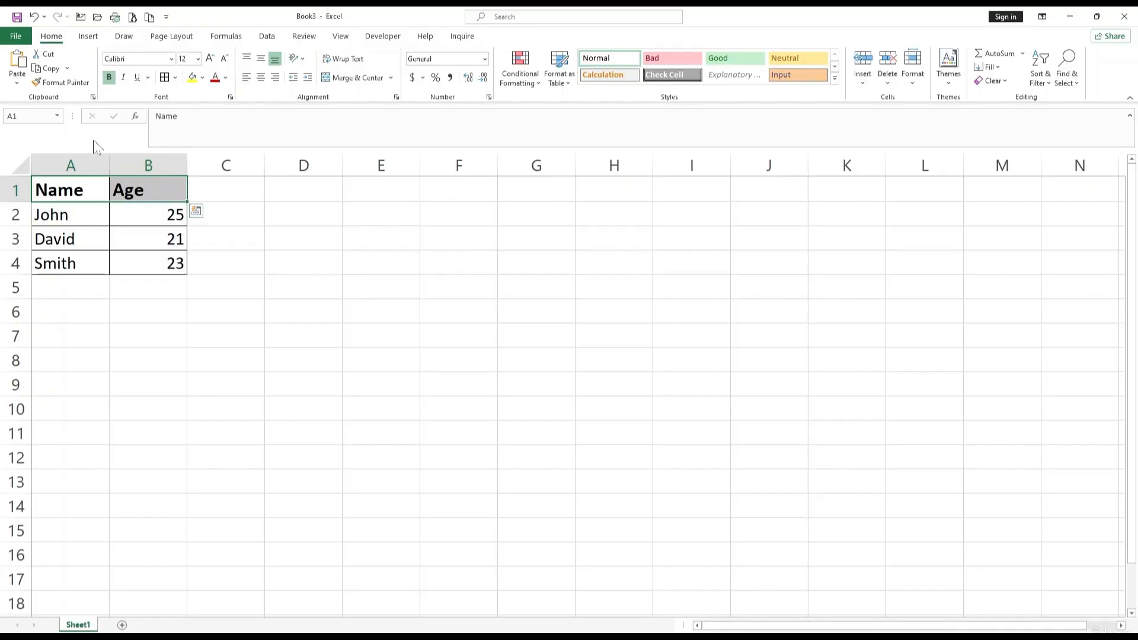
{"action": "left_click", "coordinate": [204, 78]}
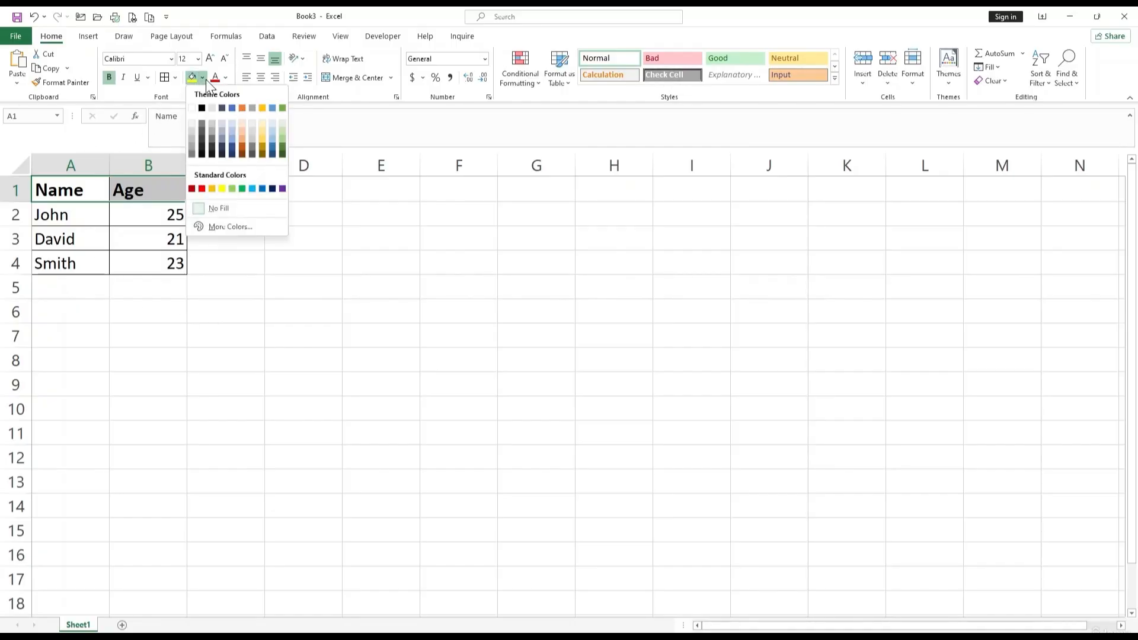
{"action": "left_click", "coordinate": [231, 122]}
{"action": "left_click", "coordinate": [280, 308]}
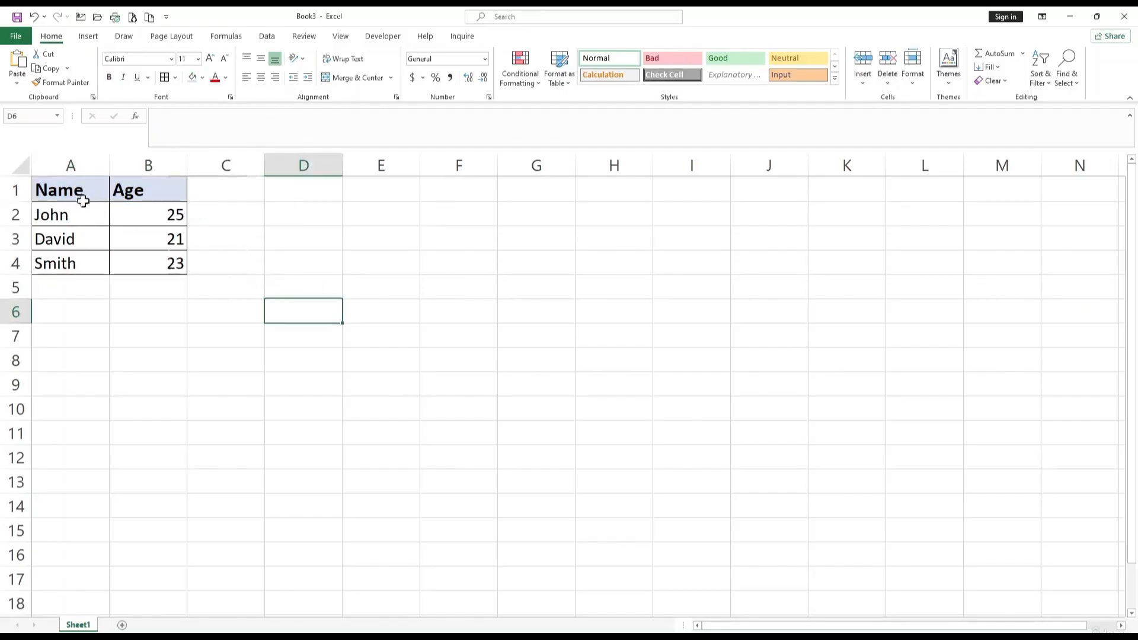
{"action": "left_click_drag", "start_coordinate": [83, 195], "coordinate": [126, 265]}
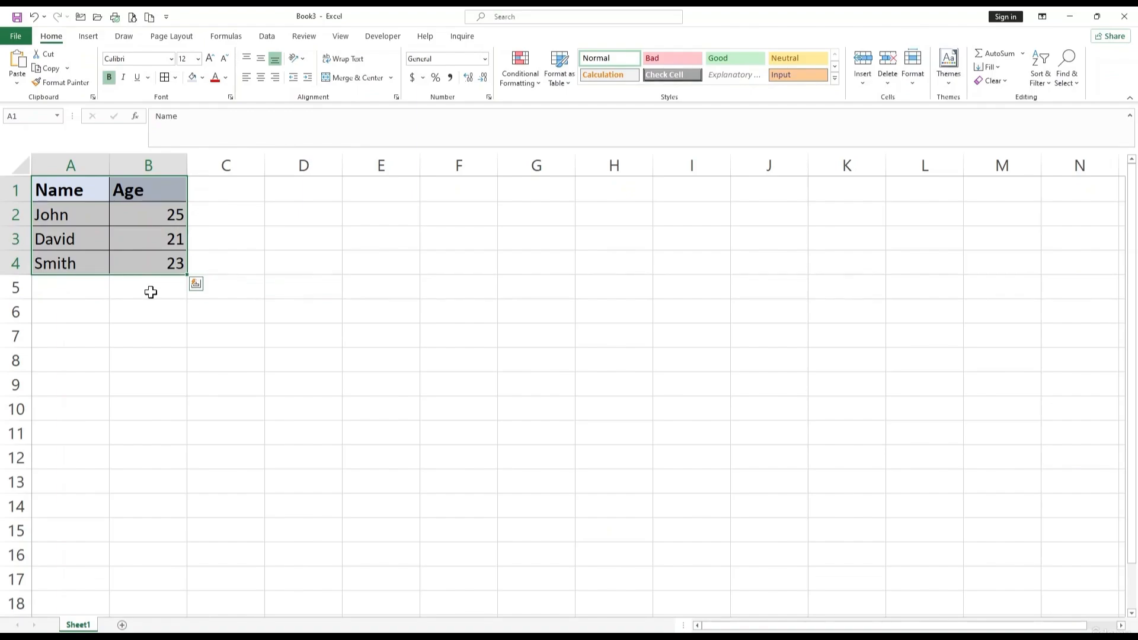
{"action": "left_click", "coordinate": [149, 233]}
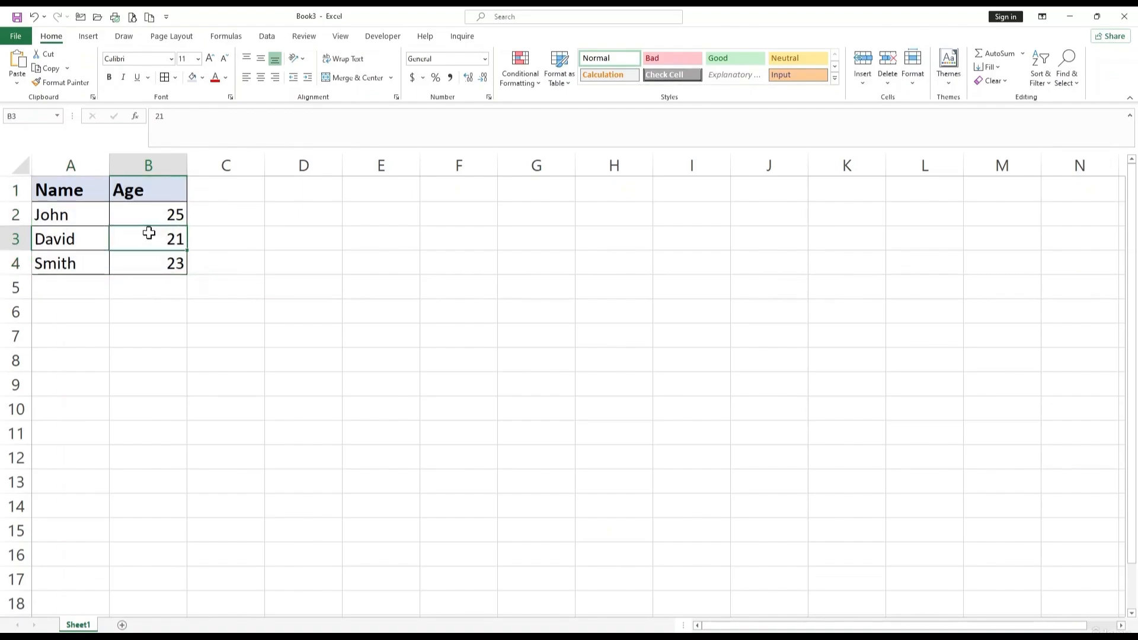
{"action": "left_click_drag", "start_coordinate": [84, 190], "coordinate": [140, 265]}
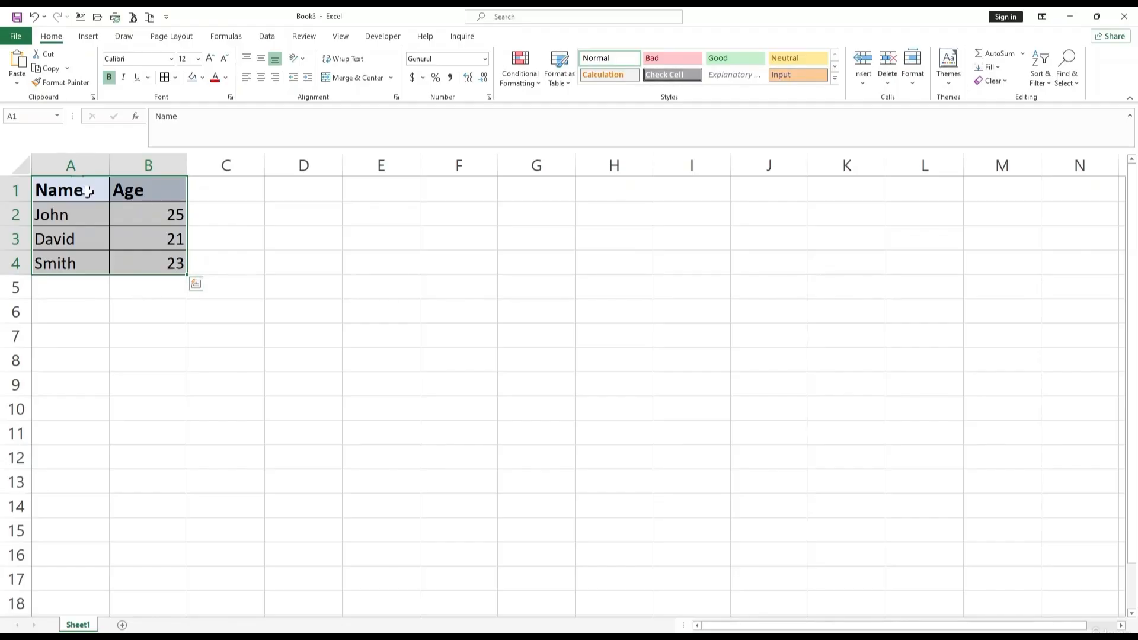
{"action": "left_click", "coordinate": [294, 211]}
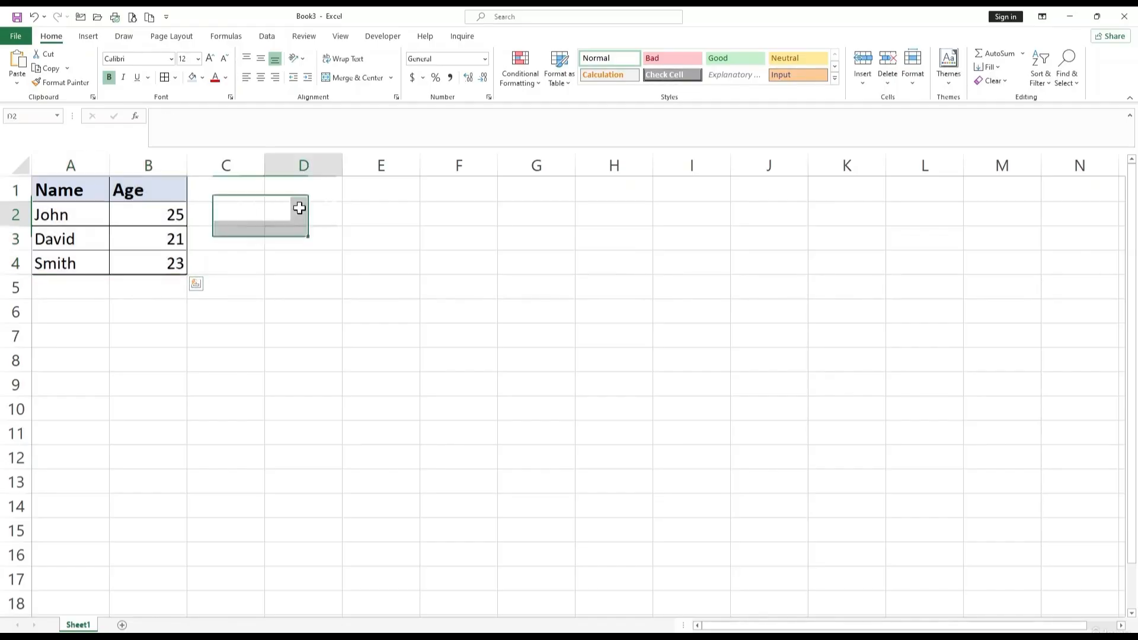
Step: Enter the numbers 45, 14, 42 and 21 in cells D1 to D4
{"action": "left_click", "coordinate": [306, 188]}
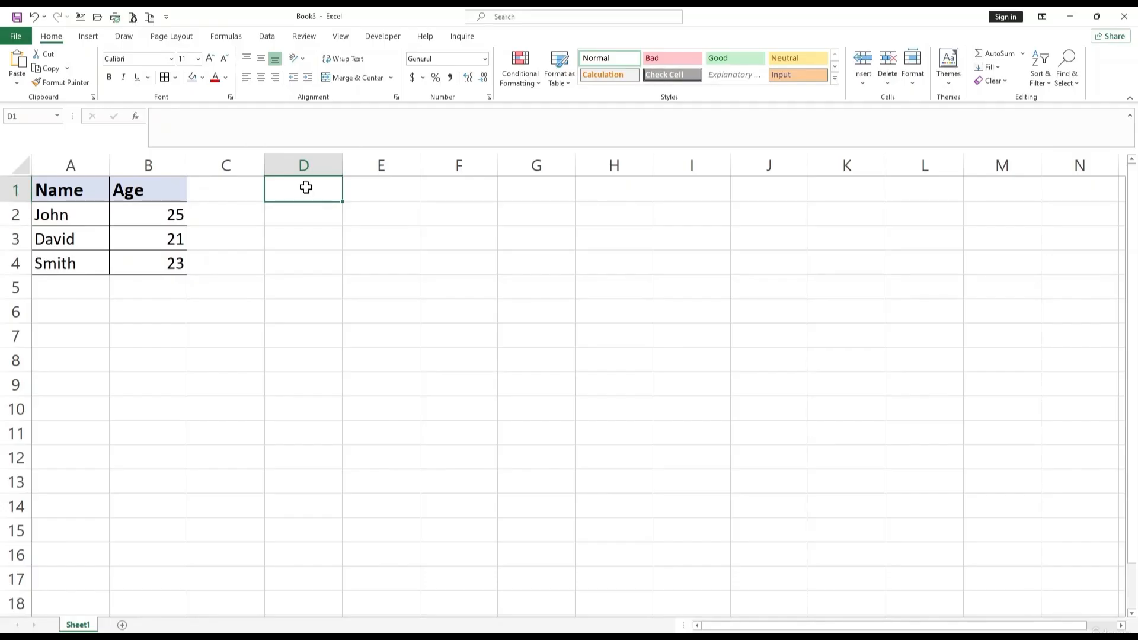
{"action": "type", "text": "45"}
{"action": "key", "text": "Return"}
{"action": "type", "text": "14"}
{"action": "key", "text": "Return"}
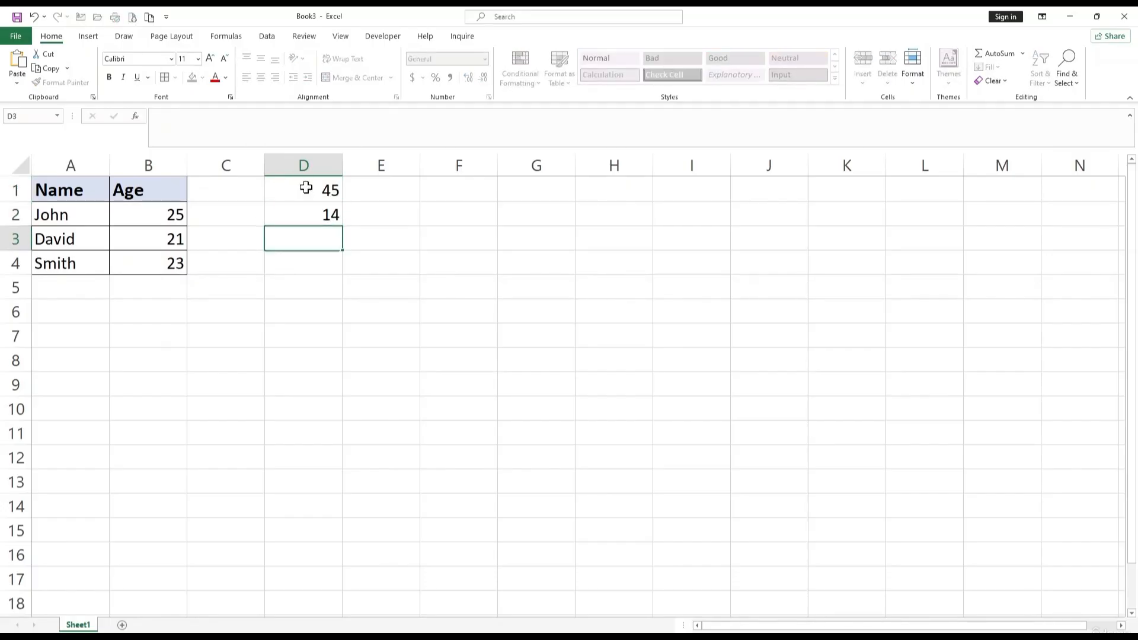
{"action": "type", "text": "42"}
{"action": "key", "text": "Return"}
{"action": "type", "text": "21"}
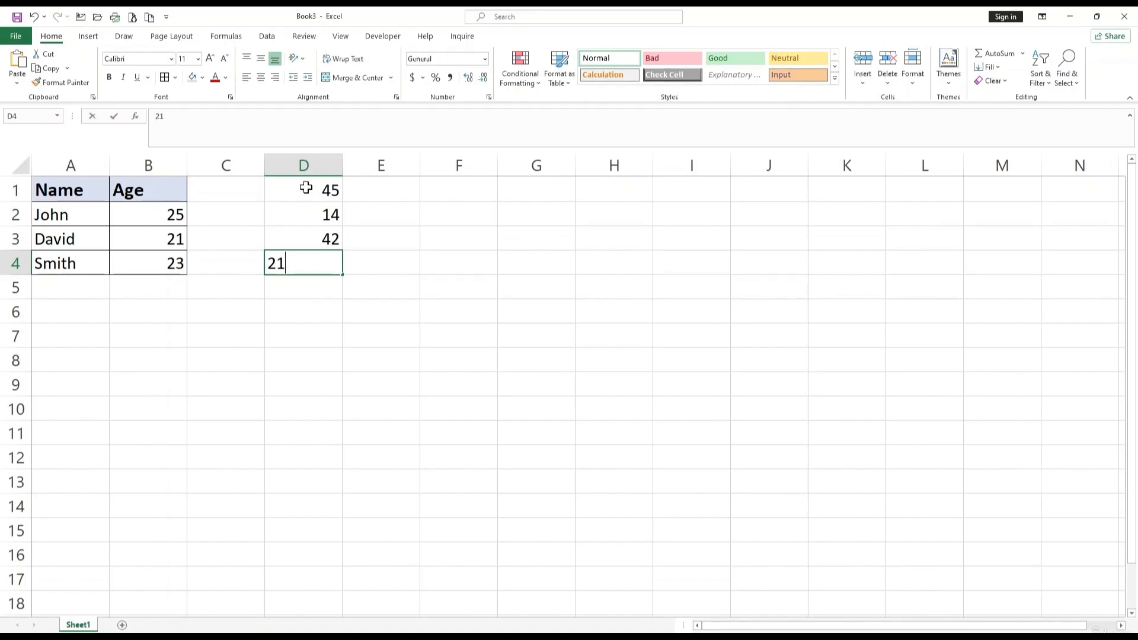
{"action": "key", "text": "Return"}
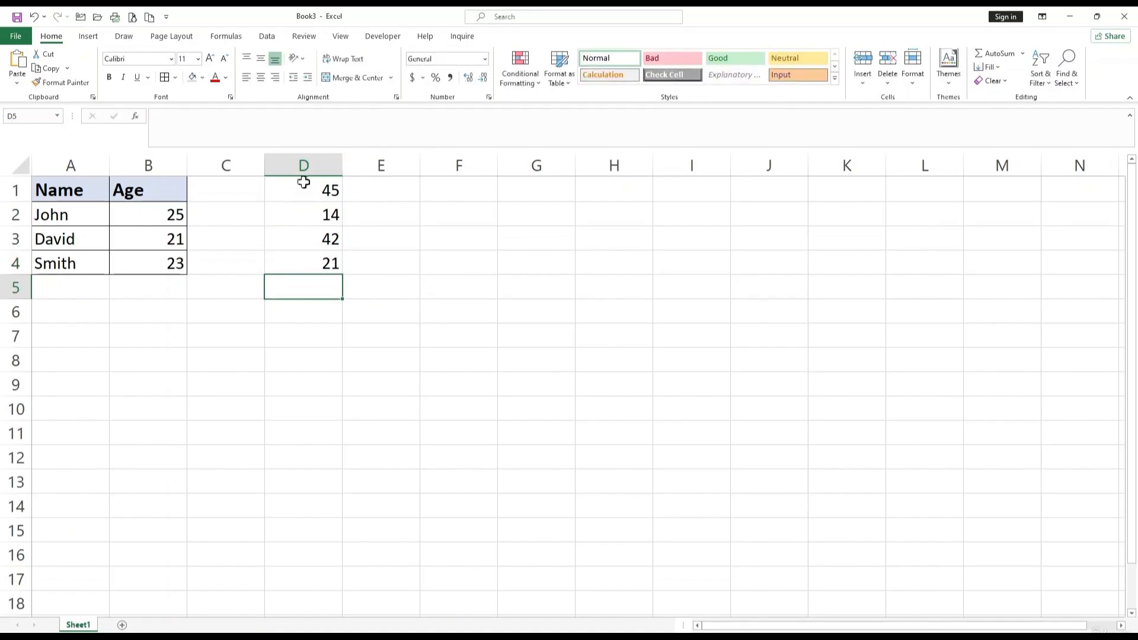
Step: Add up the numbers in column D with the formula =SUM(D1:D4) in cell D5
{"action": "left_click_drag", "start_coordinate": [303, 182], "coordinate": [318, 274]}
{"action": "left_click", "coordinate": [322, 288]}
{"action": "type", "text": "=sum"}
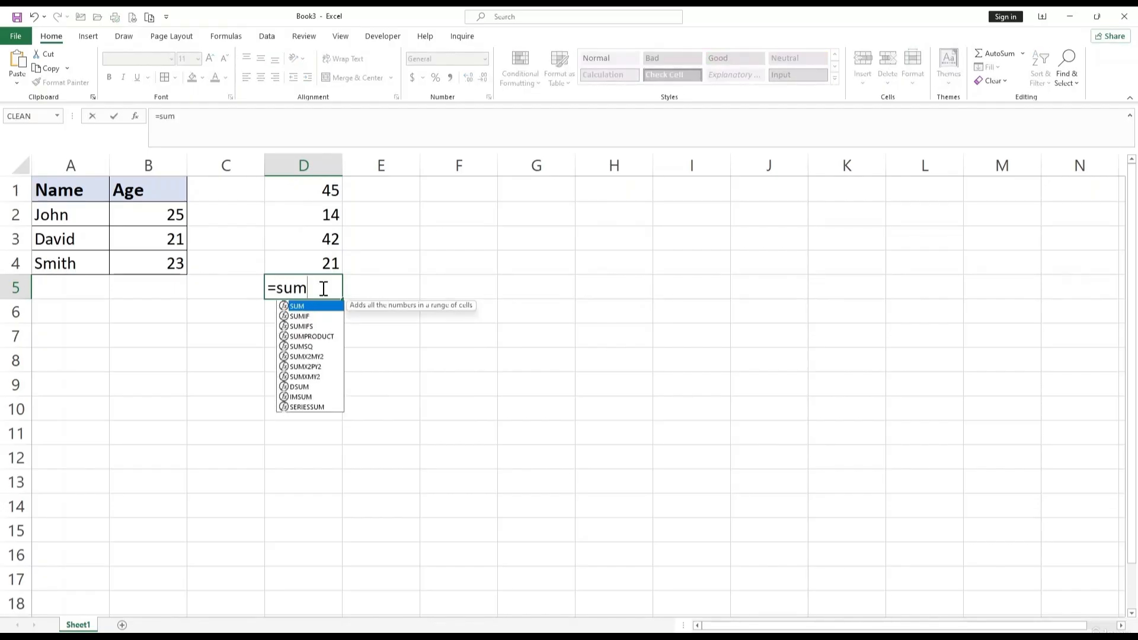
{"action": "key", "text": "Tab"}
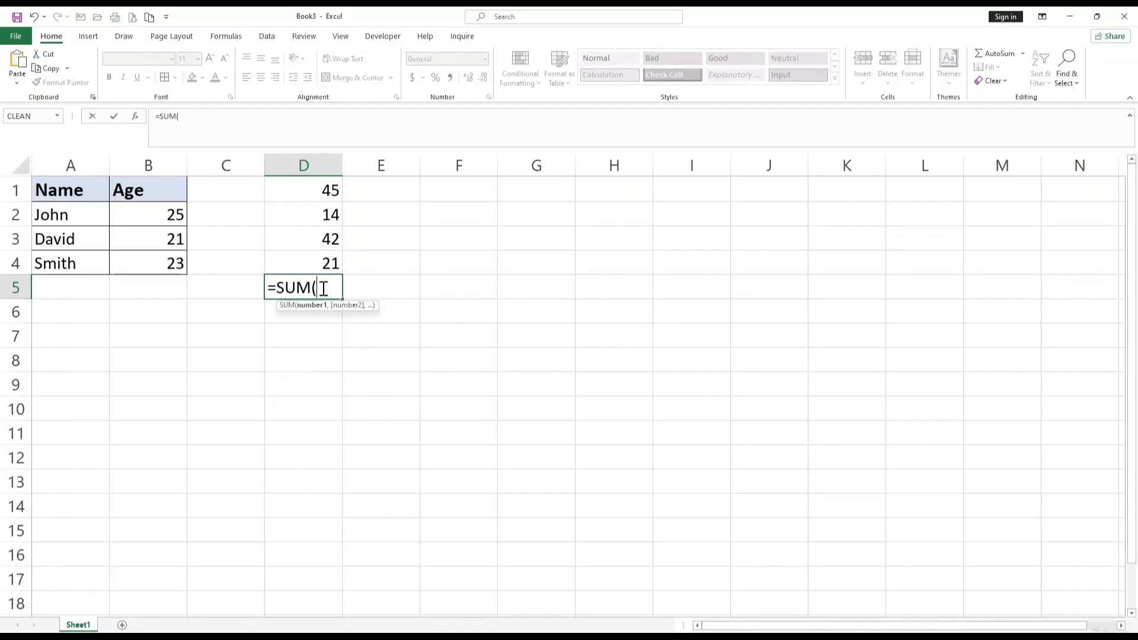
{"action": "left_click_drag", "start_coordinate": [331, 191], "coordinate": [338, 266]}
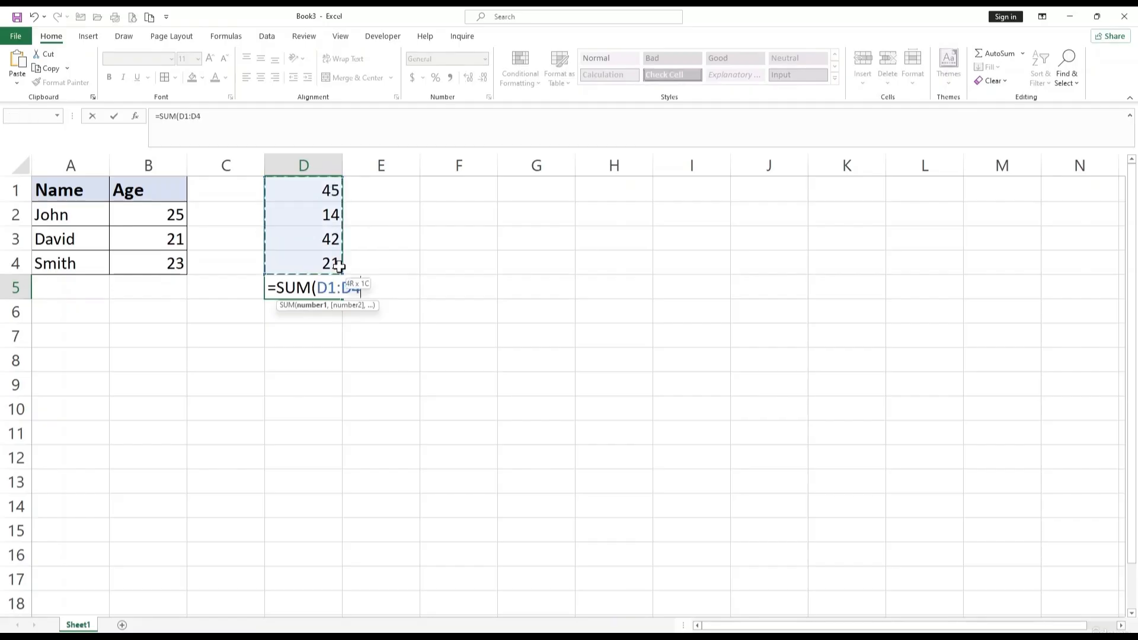
{"action": "type", "text": ")"}
{"action": "key", "text": "Return"}
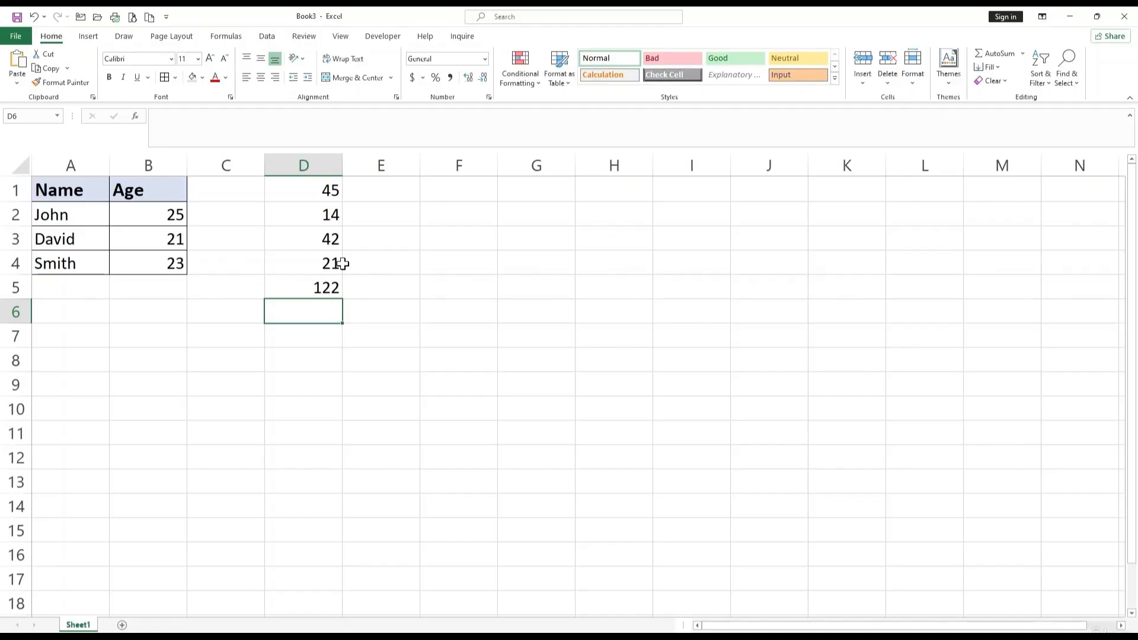
{"action": "left_click_drag", "start_coordinate": [81, 190], "coordinate": [151, 254]}
{"action": "left_click", "coordinate": [349, 330]}
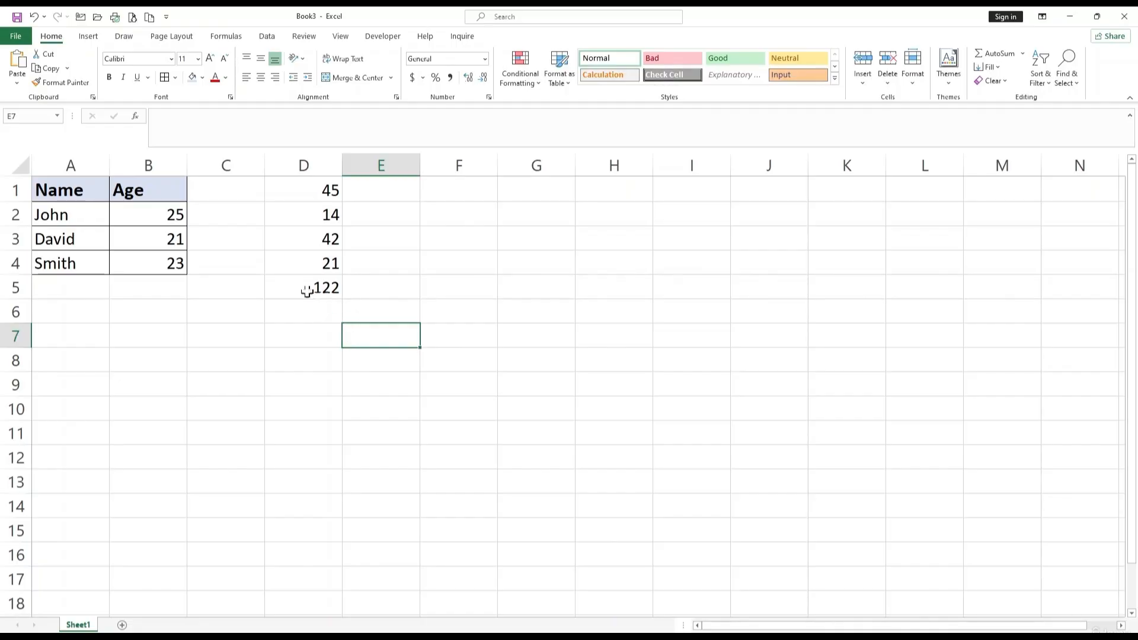
Step: Enter the labels "sum" in cell C5 and "Average" in cell C6
{"action": "left_click", "coordinate": [252, 288]}
{"action": "type", "text": "sum"}
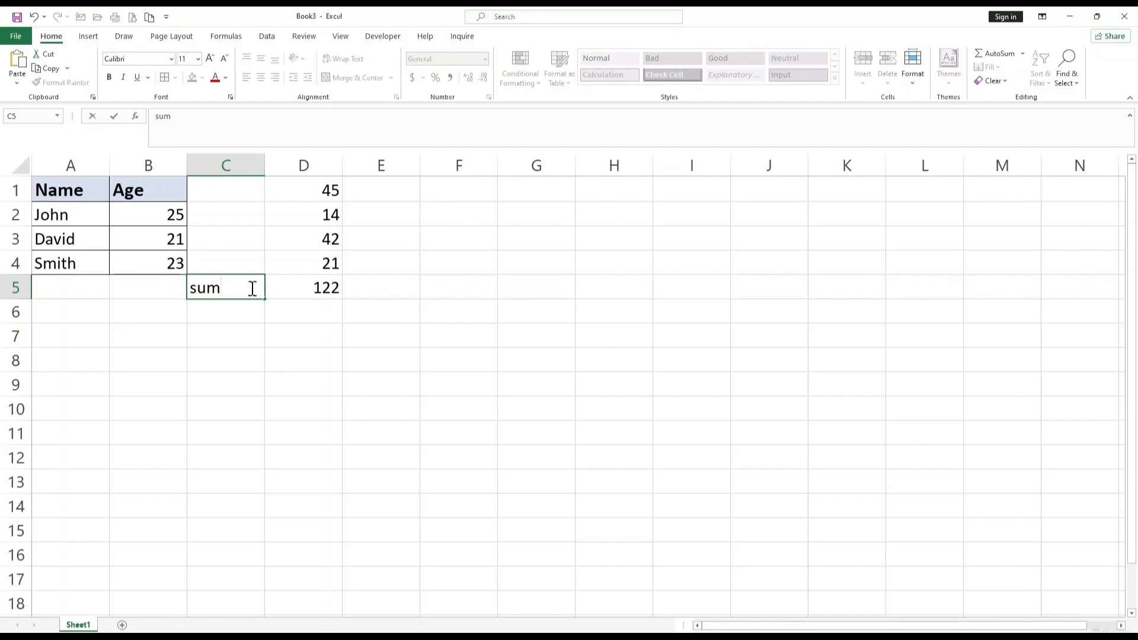
{"action": "left_click", "coordinate": [225, 321]}
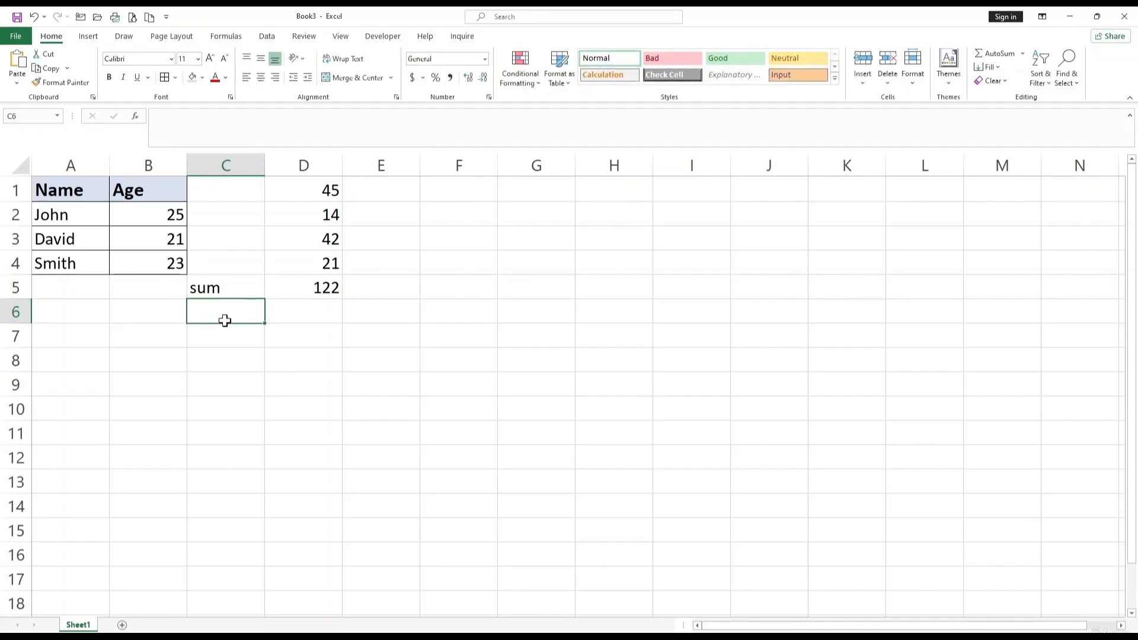
{"action": "type", "text": "Aver"}
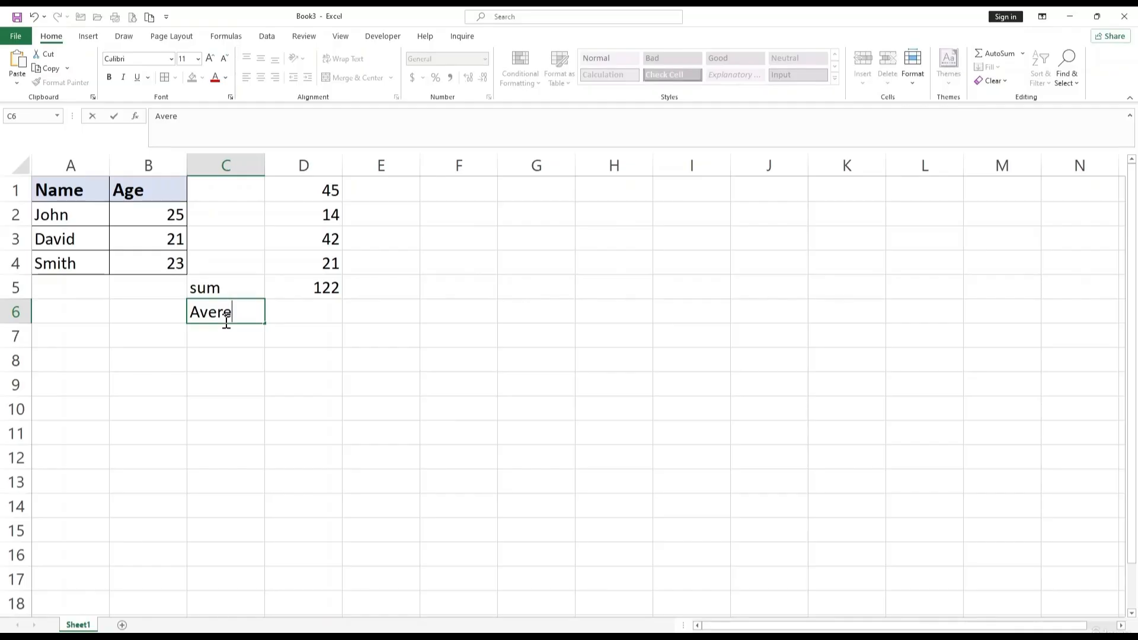
{"action": "type", "text": "e"}
{"action": "key", "text": "BackSpace"}
{"action": "type", "text": "ag"}
Step: Calculate the average of the numbers in column D with =AVERAGE(D1:D4) in cell D6
{"action": "left_click", "coordinate": [280, 311]}
{"action": "type", "text": "=a"}
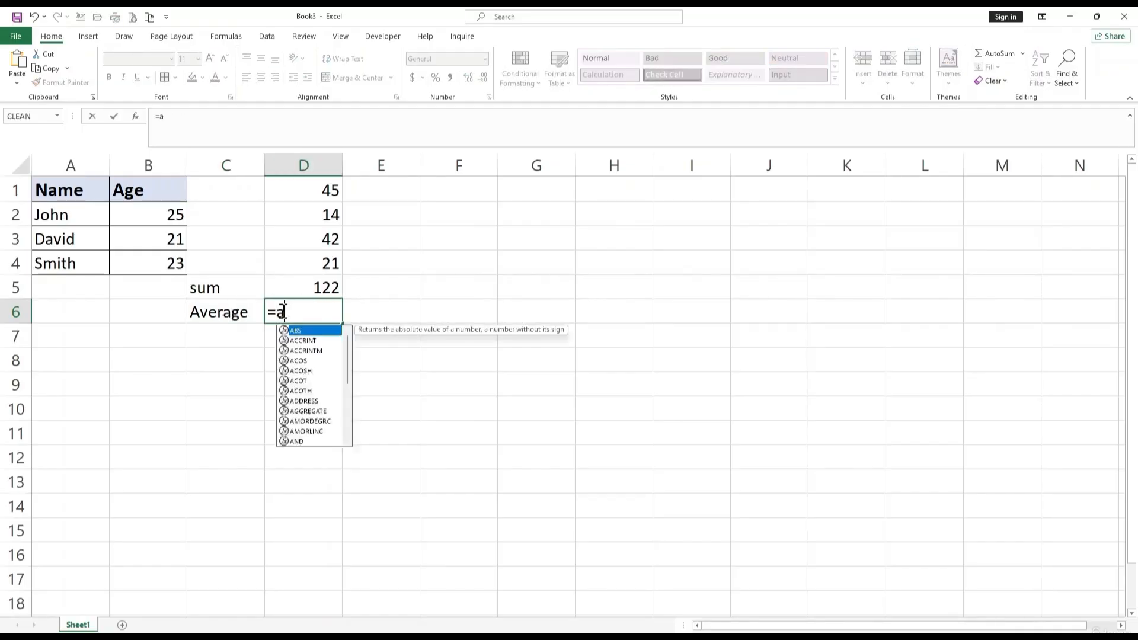
{"action": "type", "text": "ver"}
{"action": "key", "text": "Tab"}
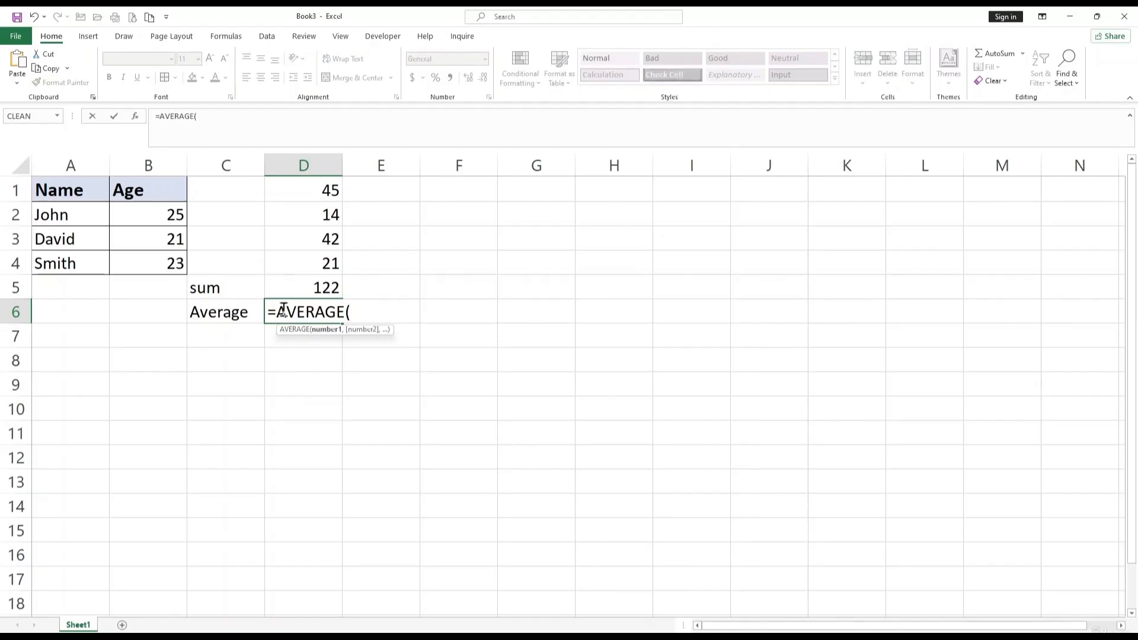
{"action": "left_click_drag", "start_coordinate": [325, 185], "coordinate": [327, 265]}
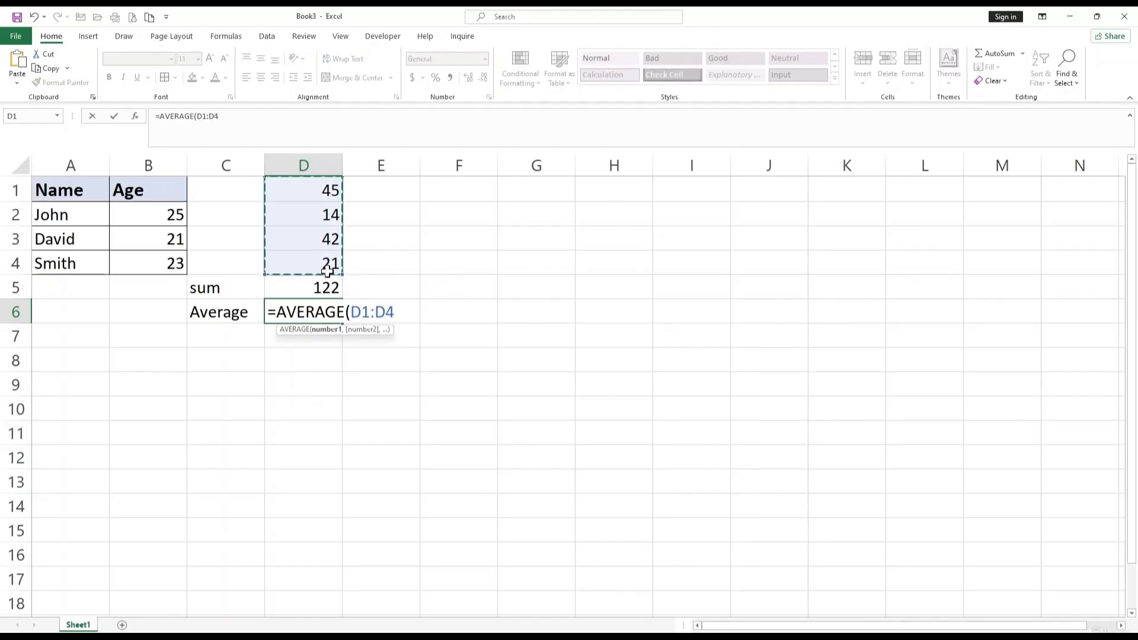
{"action": "type", "text": ")"}
{"action": "key", "text": "Return"}
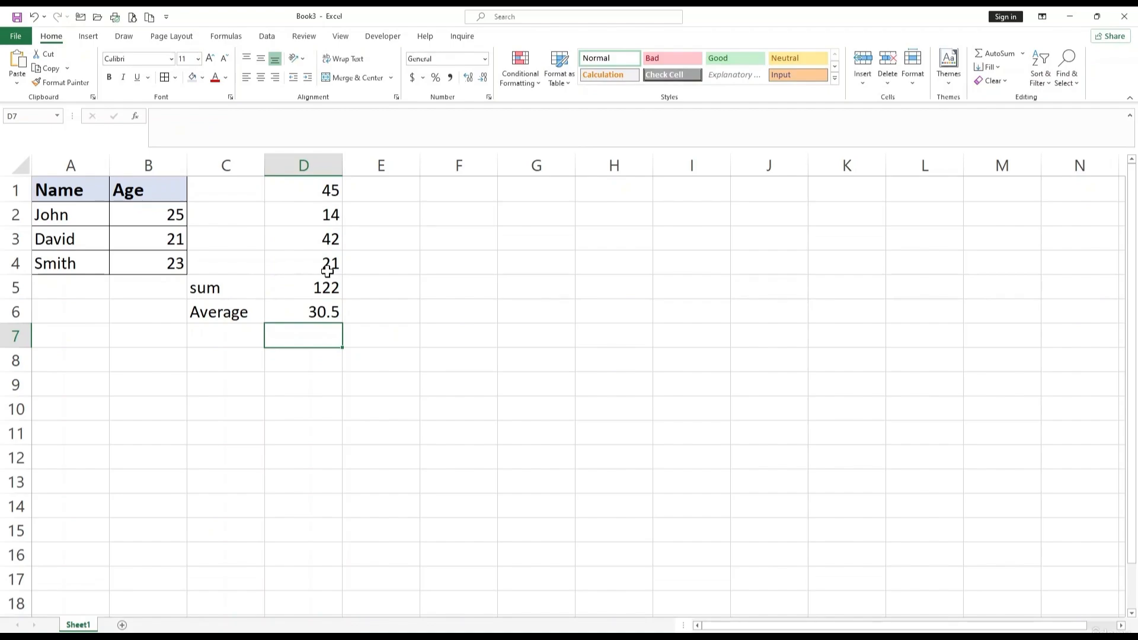
Step: Label cell C7 "Min" and find the smallest number in column D with =MIN(D1:D4) in cell D7
{"action": "left_click", "coordinate": [222, 337]}
{"action": "type", "text": "Min"}
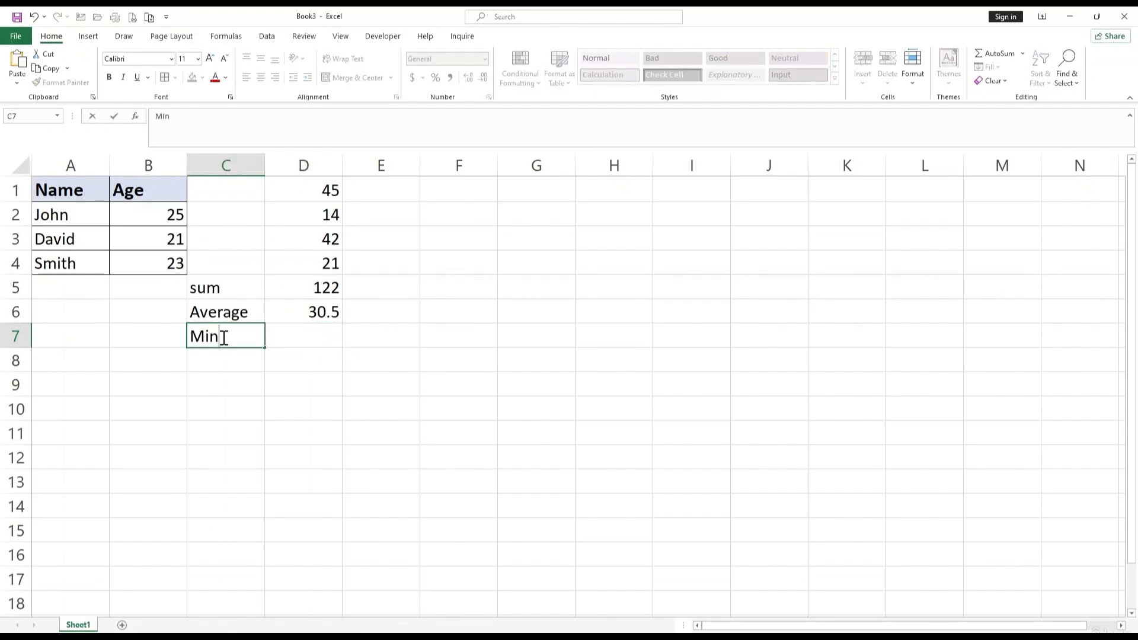
{"action": "key", "text": "Tab"}
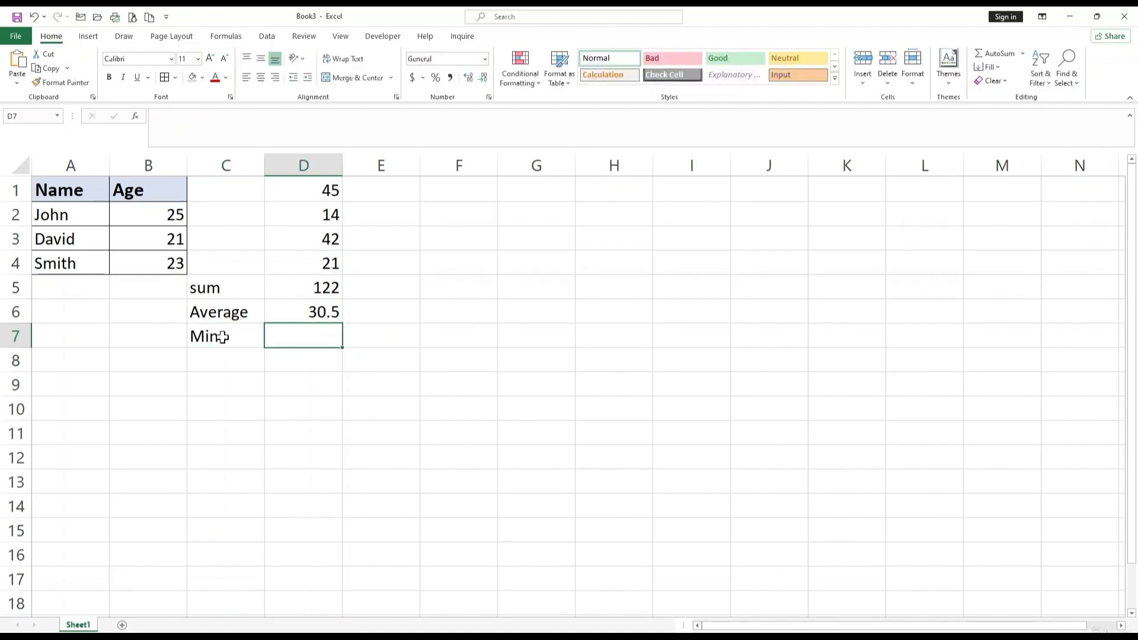
{"action": "left_click_drag", "start_coordinate": [336, 192], "coordinate": [321, 264]}
{"action": "left_click", "coordinate": [323, 339]}
{"action": "type", "text": "=min"}
{"action": "key", "text": "Tab"}
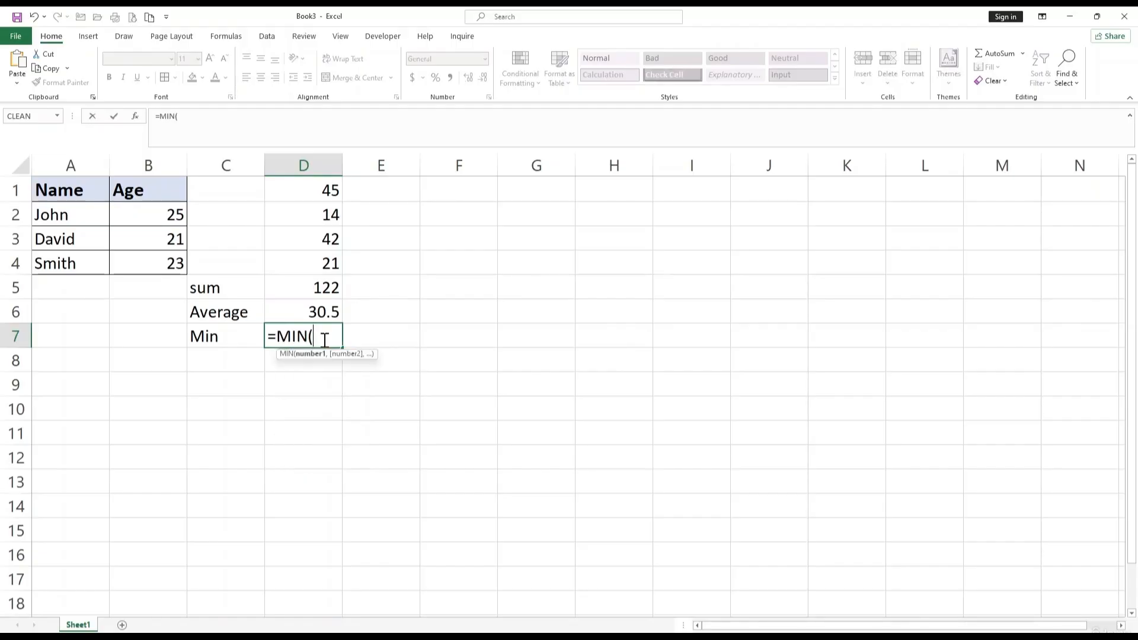
{"action": "left_click", "coordinate": [332, 192]}
{"action": "left_click_drag", "start_coordinate": [332, 192], "coordinate": [334, 265]}
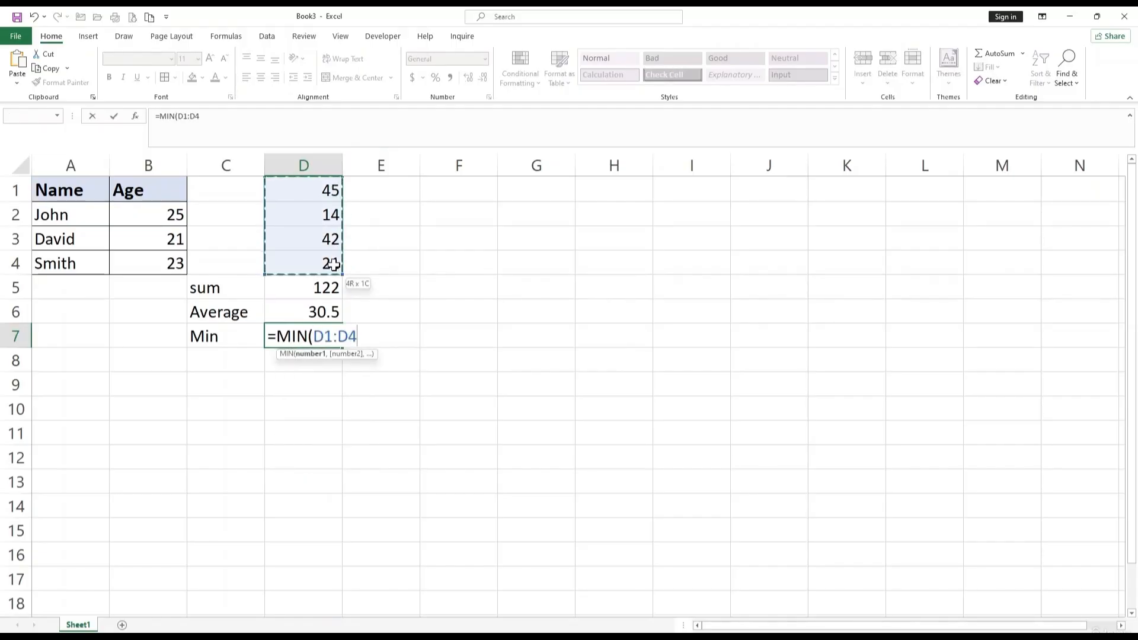
{"action": "type", "text": ")"}
{"action": "key", "text": "Return"}
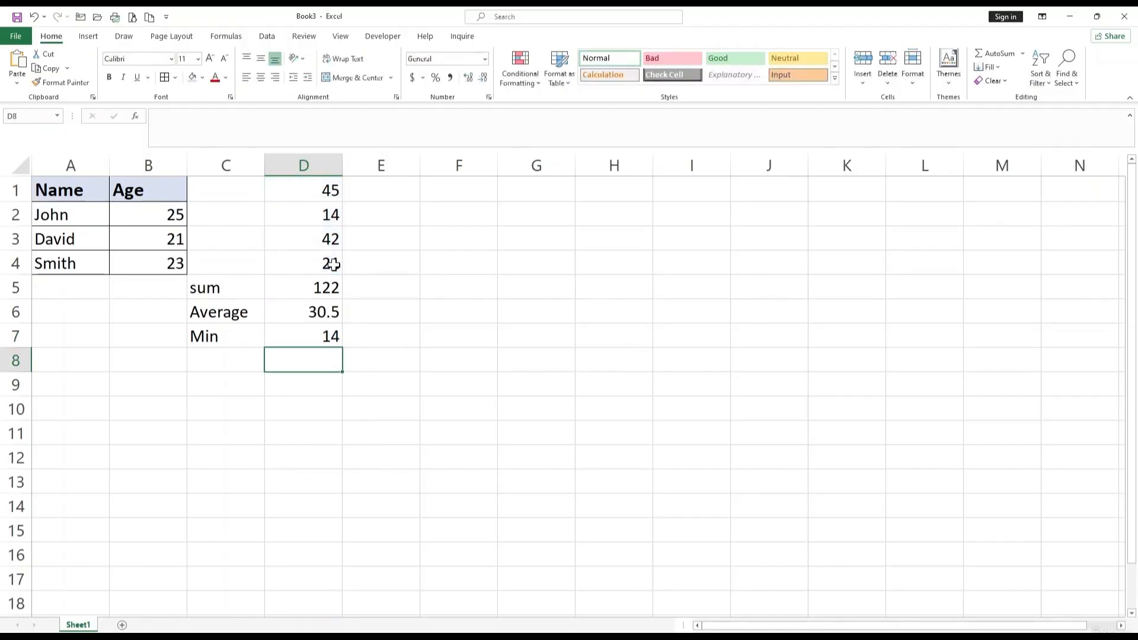
Step: Label cell C8 "Max" and find the largest number in column D with =MAX(D1:D4) in cell D8
{"action": "left_click", "coordinate": [244, 362]}
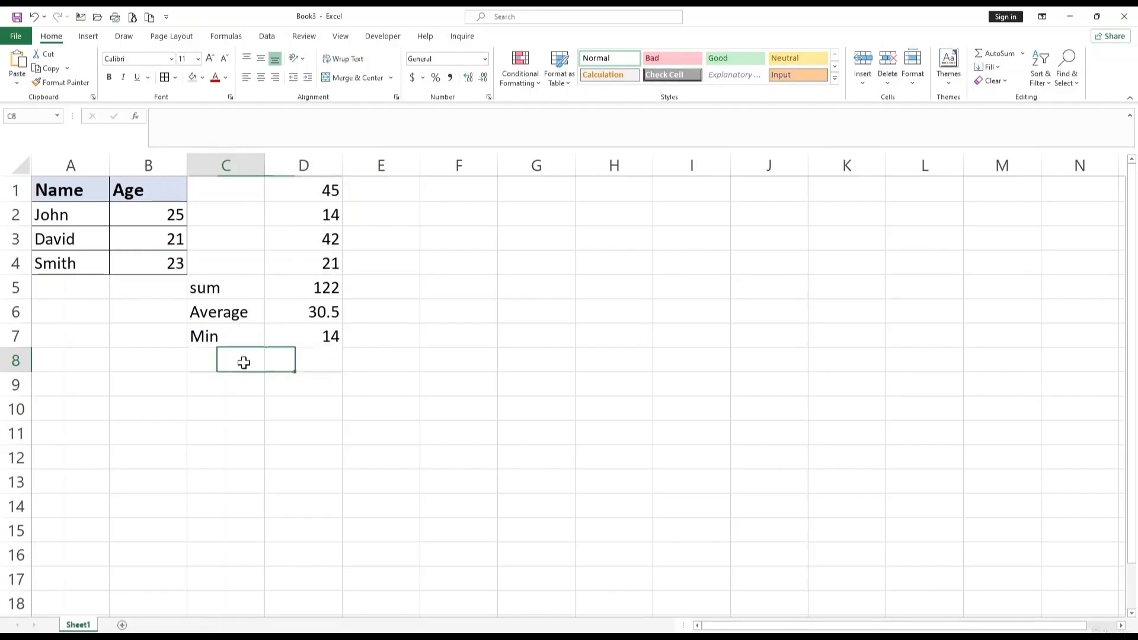
{"action": "type", "text": "ma"}
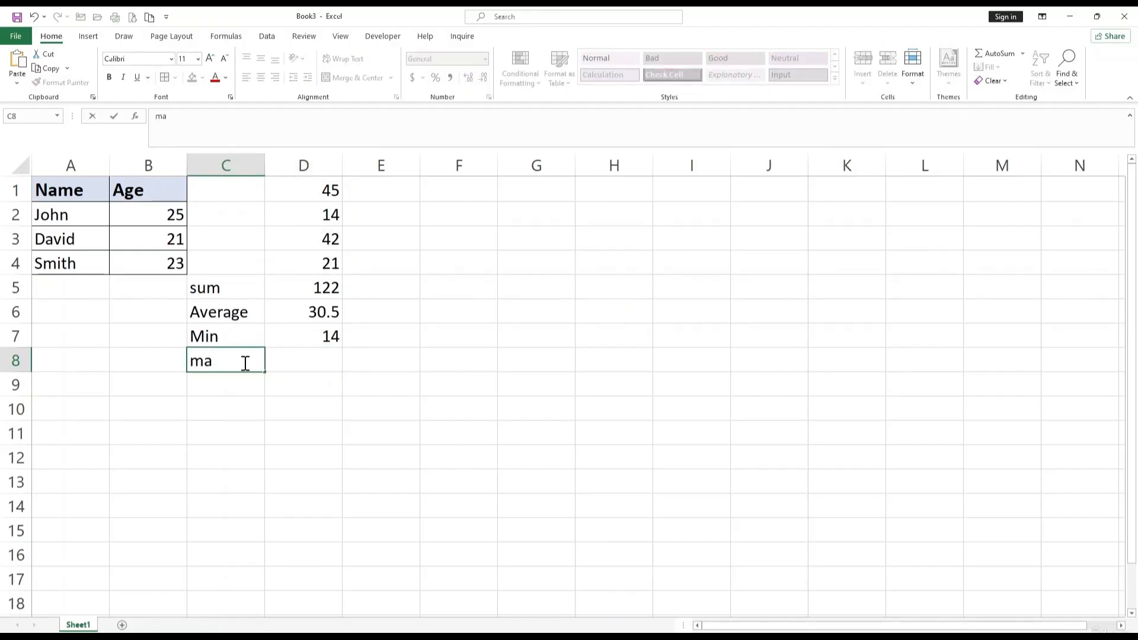
{"action": "key", "text": "BackSpace"}
{"action": "type", "text": "Max"}
{"action": "left_click", "coordinate": [324, 360]}
{"action": "type", "text": "="}
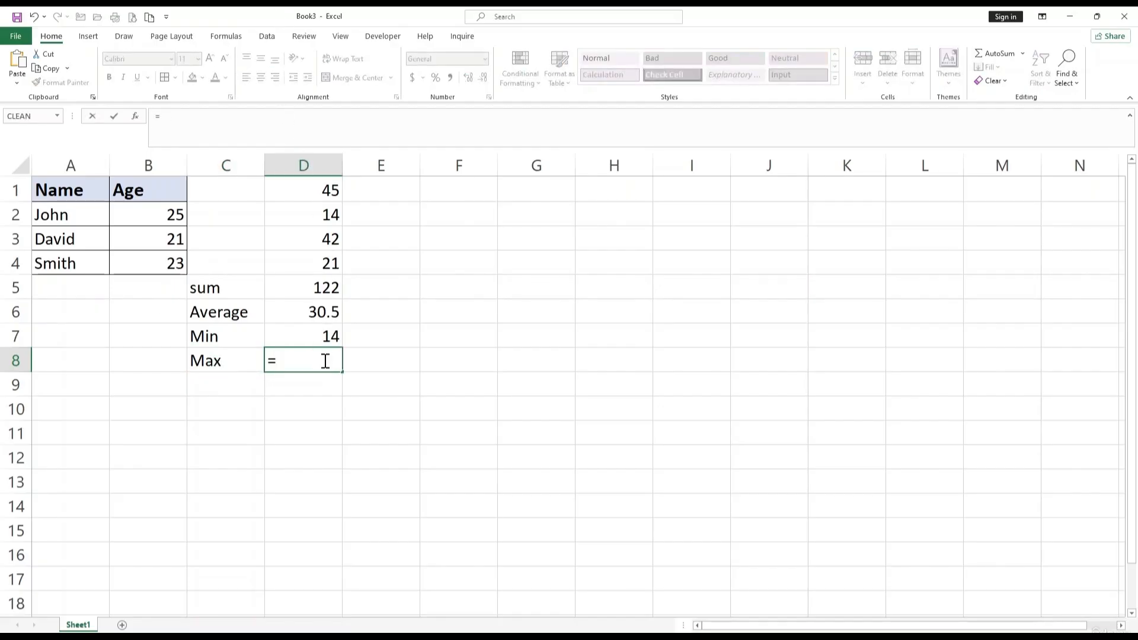
{"action": "type", "text": "max"}
{"action": "key", "text": "Tab"}
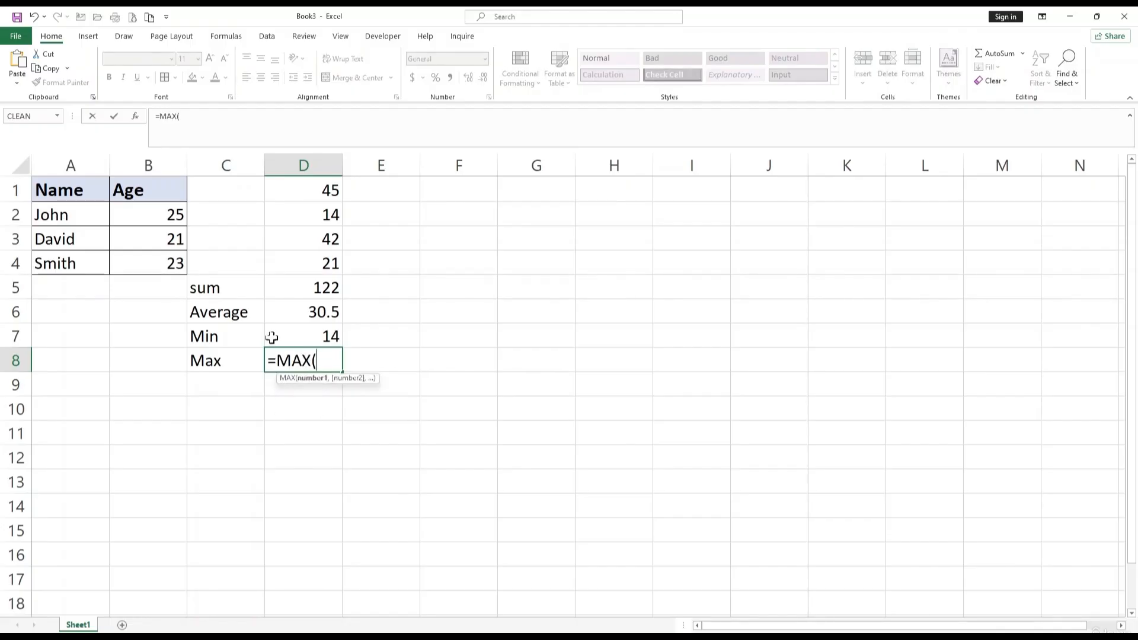
{"action": "left_click", "coordinate": [325, 196]}
{"action": "left_click_drag", "start_coordinate": [325, 199], "coordinate": [329, 270]}
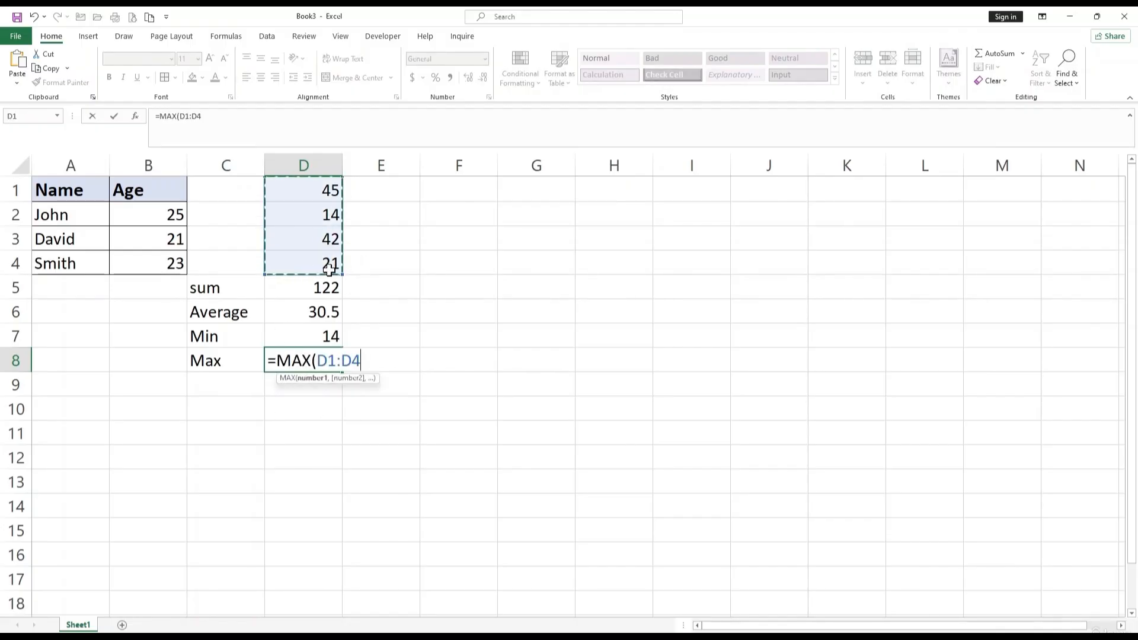
{"action": "type", "text": ")"}
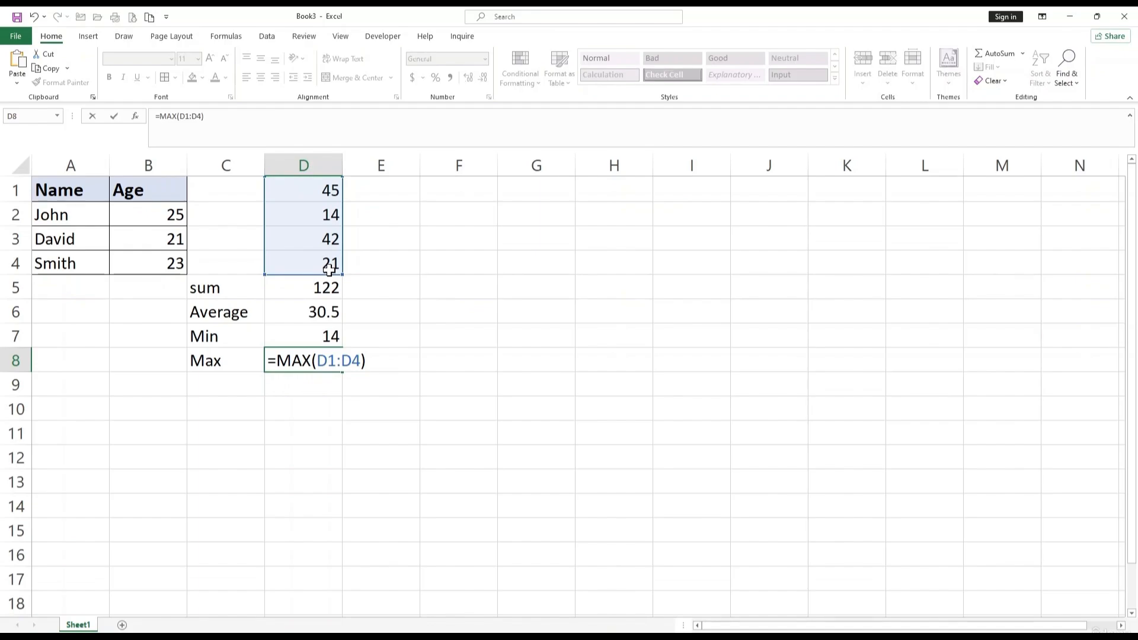
{"action": "key", "text": "Return"}
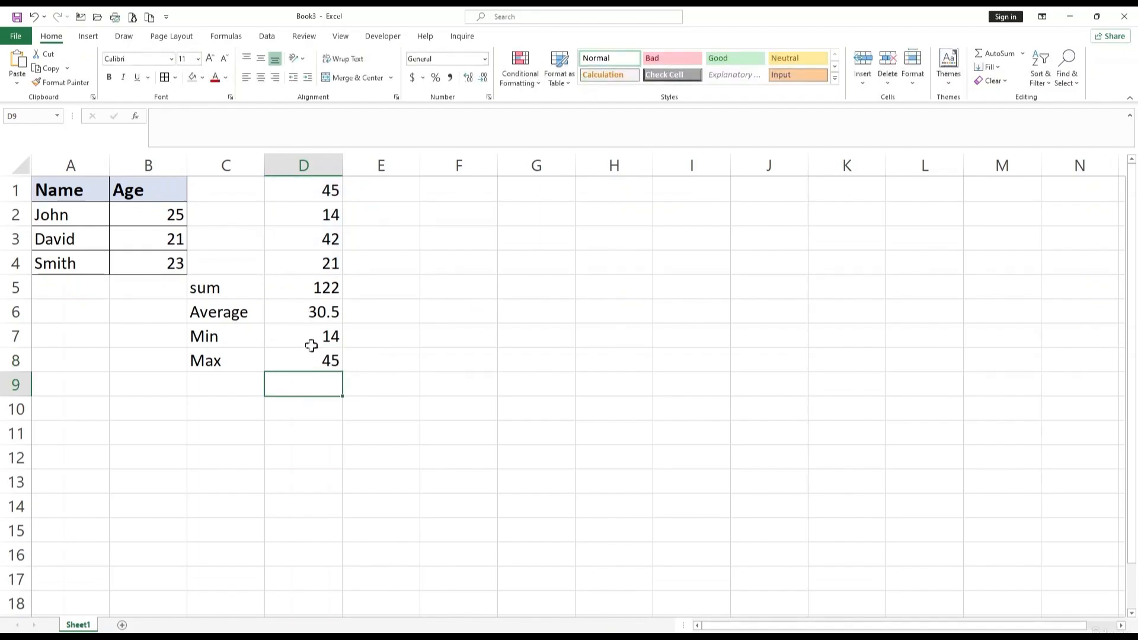
{"action": "left_click", "coordinate": [221, 359]}
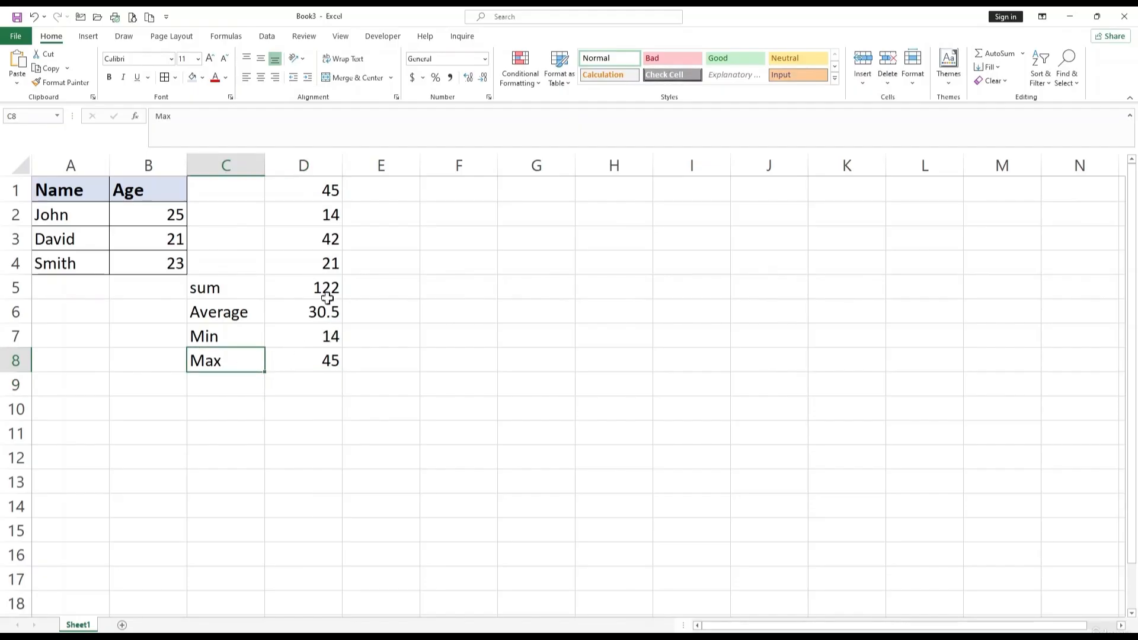
{"action": "left_click_drag", "start_coordinate": [328, 293], "coordinate": [330, 361]}
{"action": "left_click", "coordinate": [321, 394]}
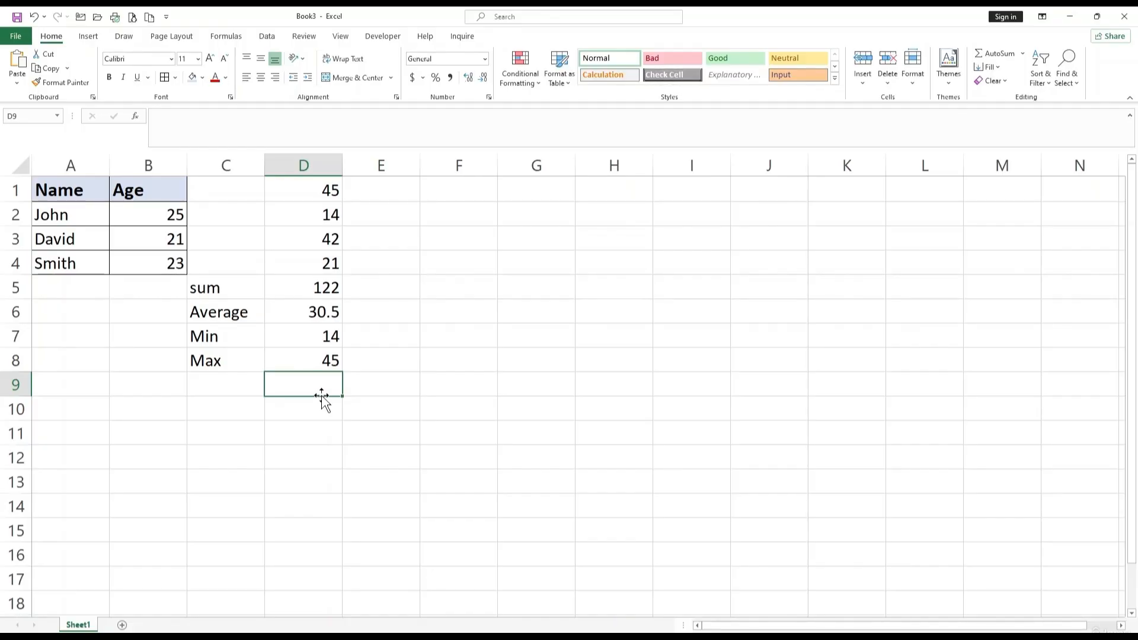
Step: Insert a clustered bar chart of the Name and Age table in A1:B4, and shrink and reposition it on the sheet
{"action": "left_click_drag", "start_coordinate": [91, 192], "coordinate": [142, 269]}
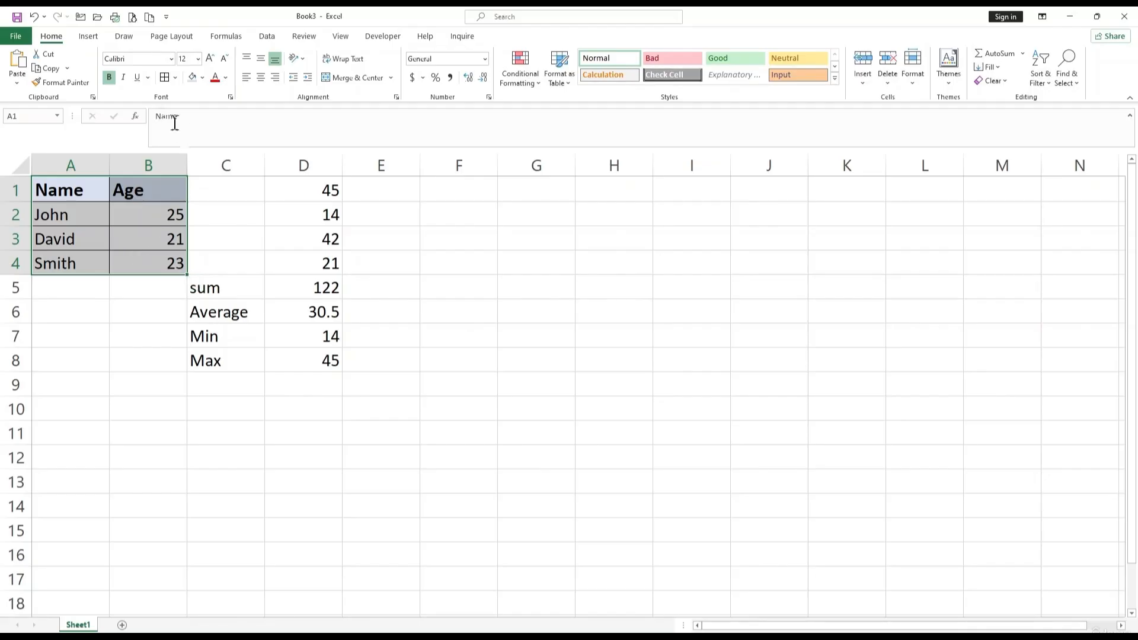
{"action": "left_click", "coordinate": [79, 20]}
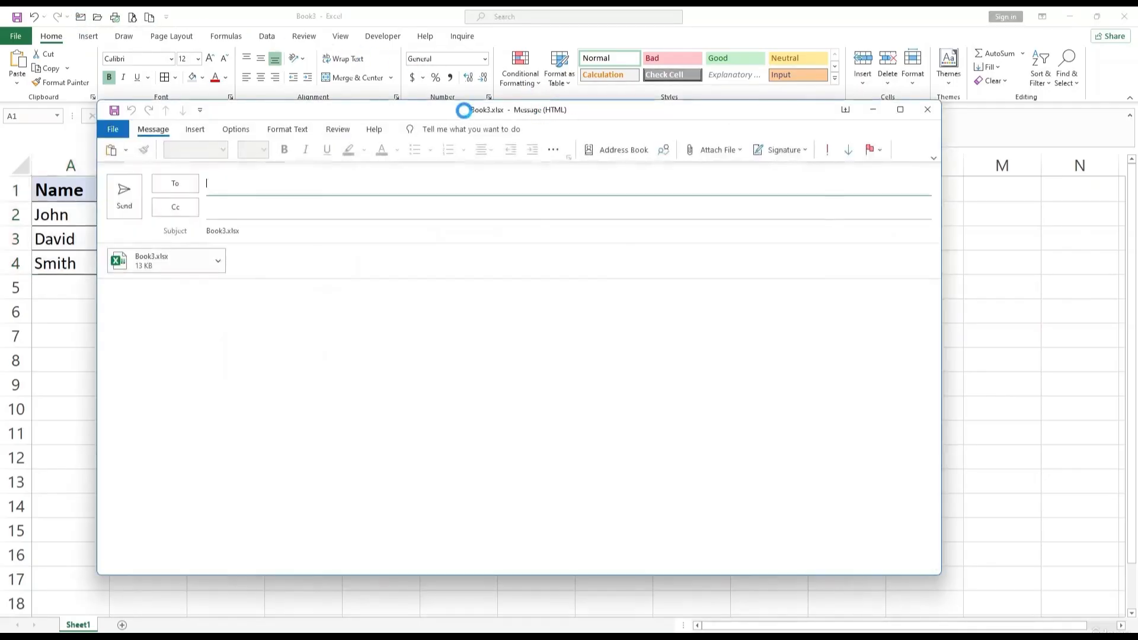
{"action": "left_click", "coordinate": [928, 110]}
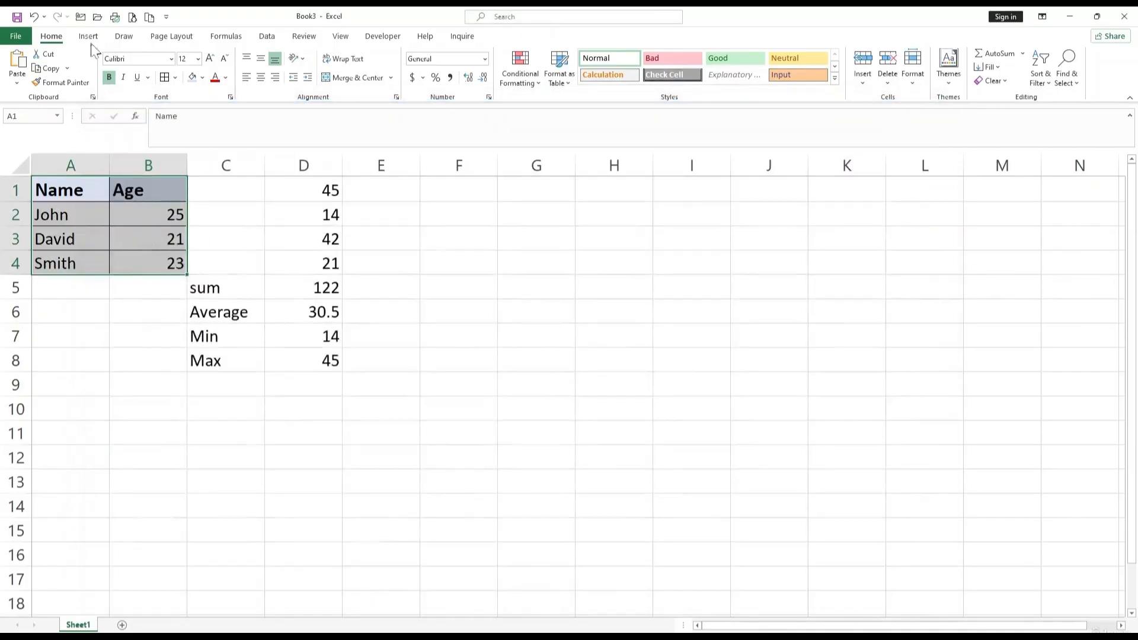
{"action": "left_click", "coordinate": [88, 36]}
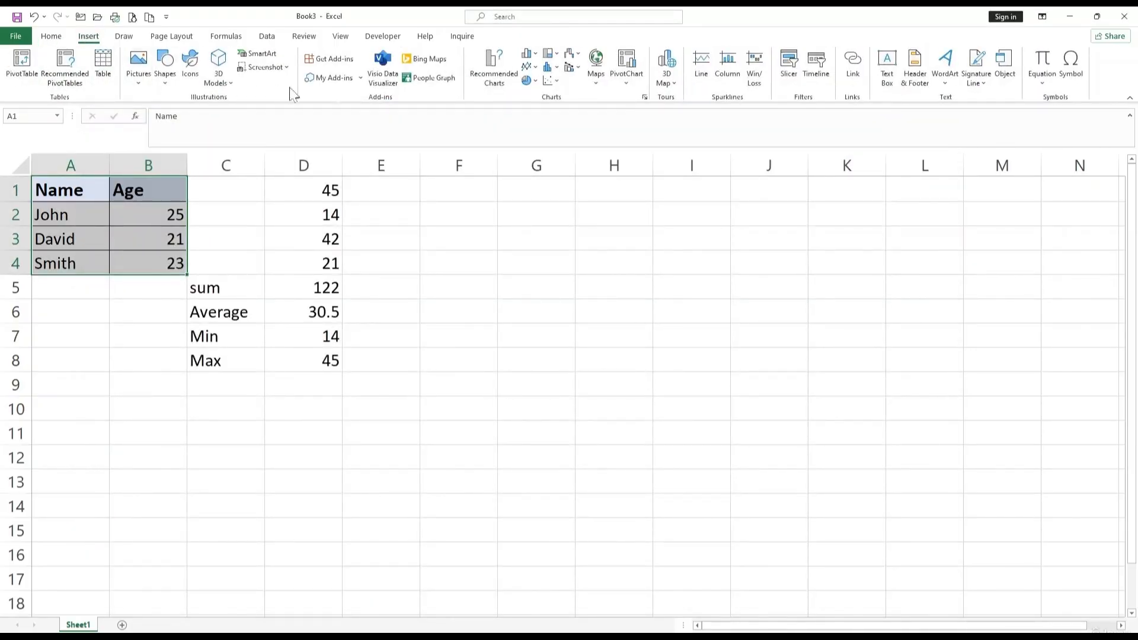
{"action": "left_click", "coordinate": [644, 96]}
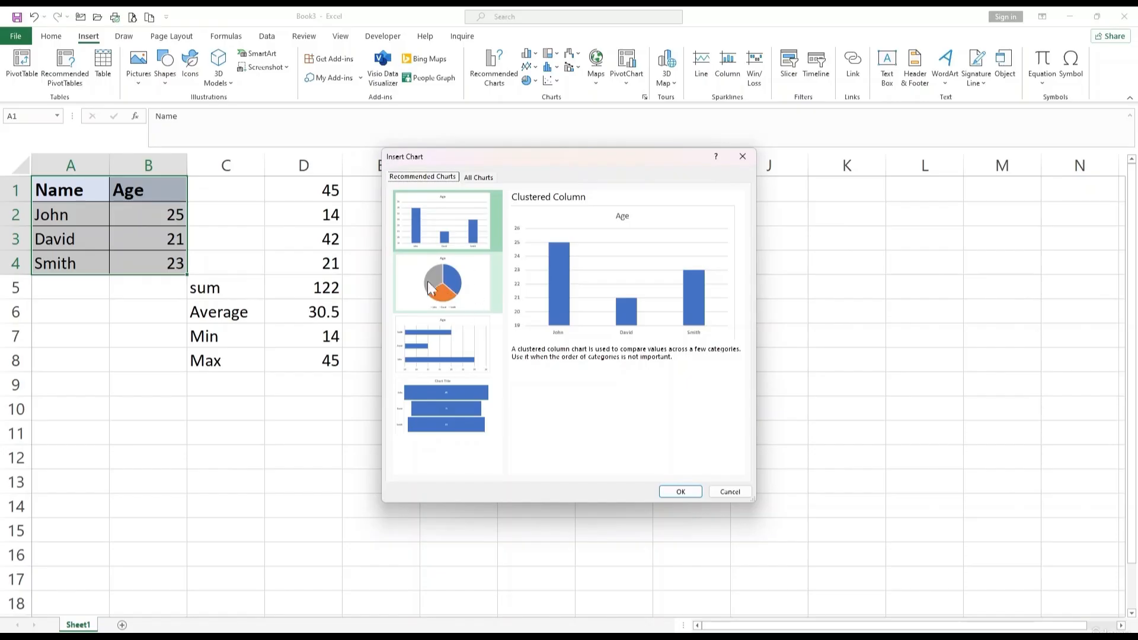
{"action": "left_click", "coordinate": [478, 177]}
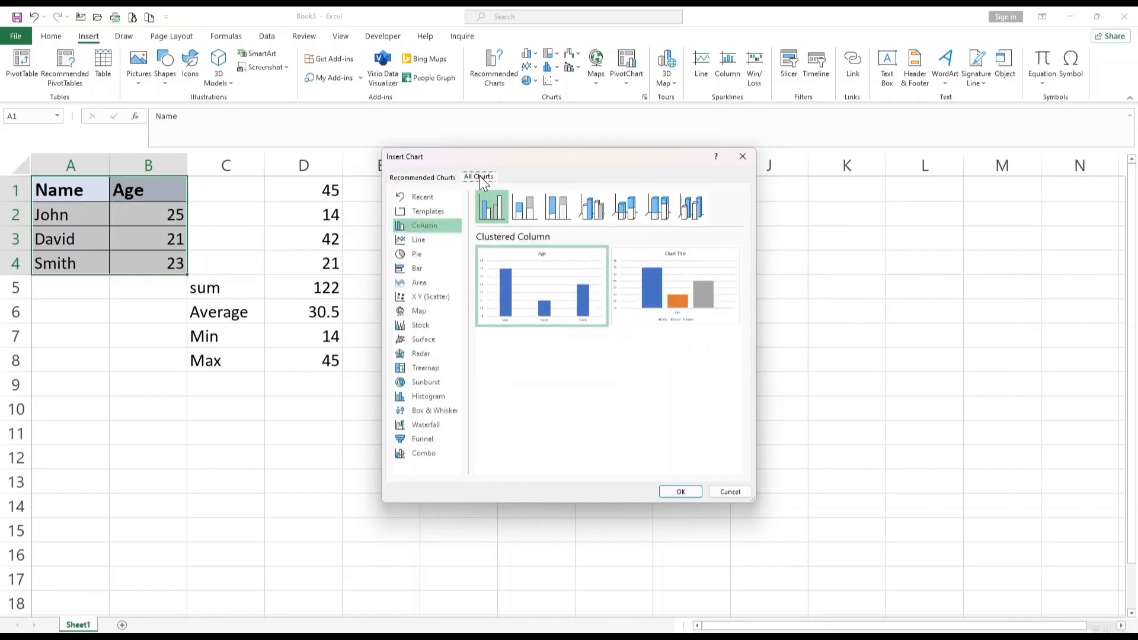
{"action": "left_click", "coordinate": [426, 264]}
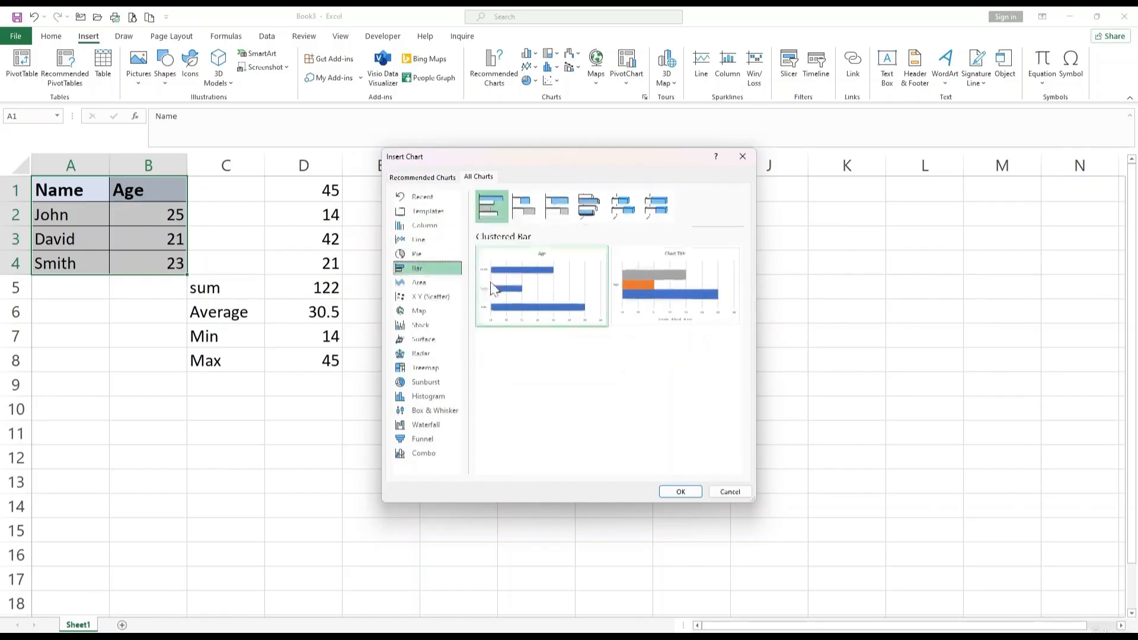
{"action": "mouse_move", "coordinate": [556, 290]}
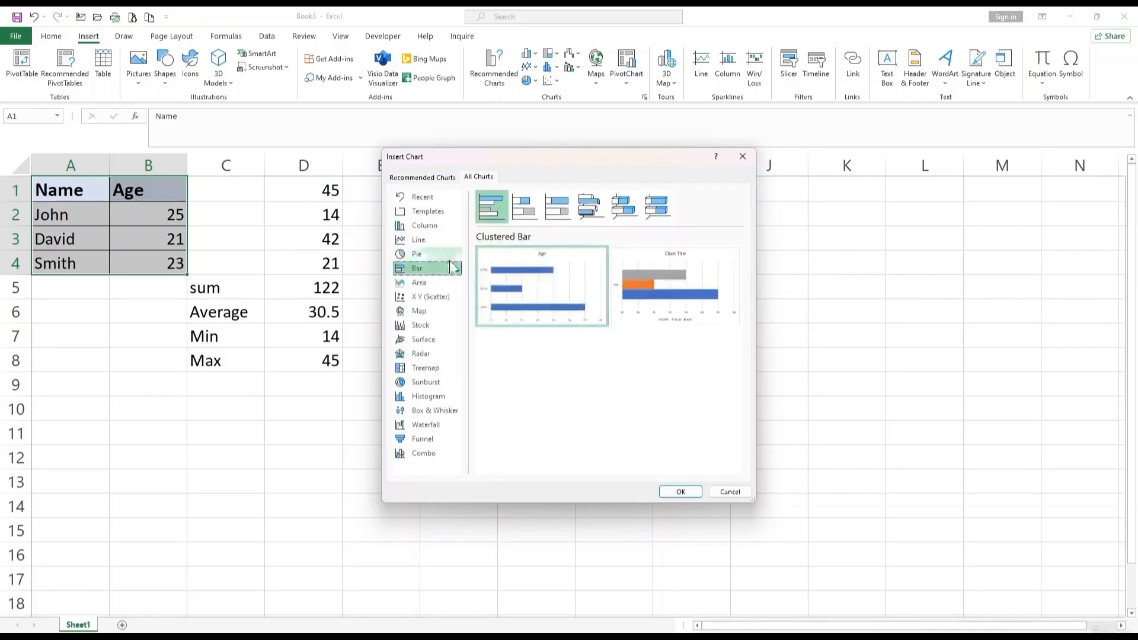
{"action": "left_click", "coordinate": [681, 492]}
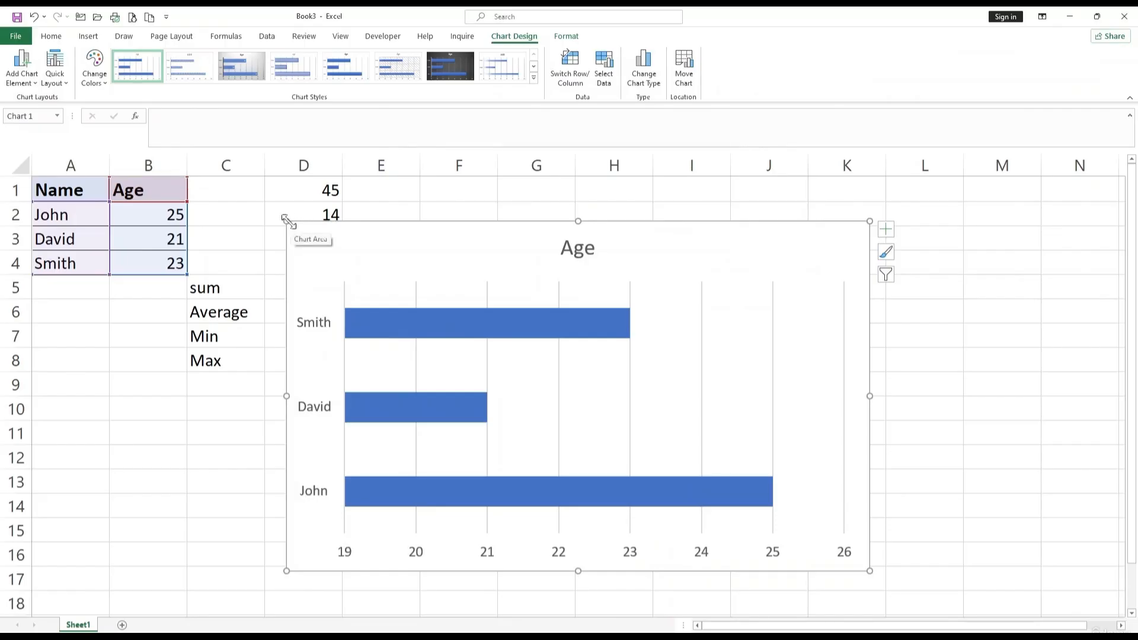
{"action": "left_click_drag", "start_coordinate": [287, 221], "coordinate": [420, 265]}
{"action": "left_click_drag", "start_coordinate": [483, 284], "coordinate": [475, 244]}
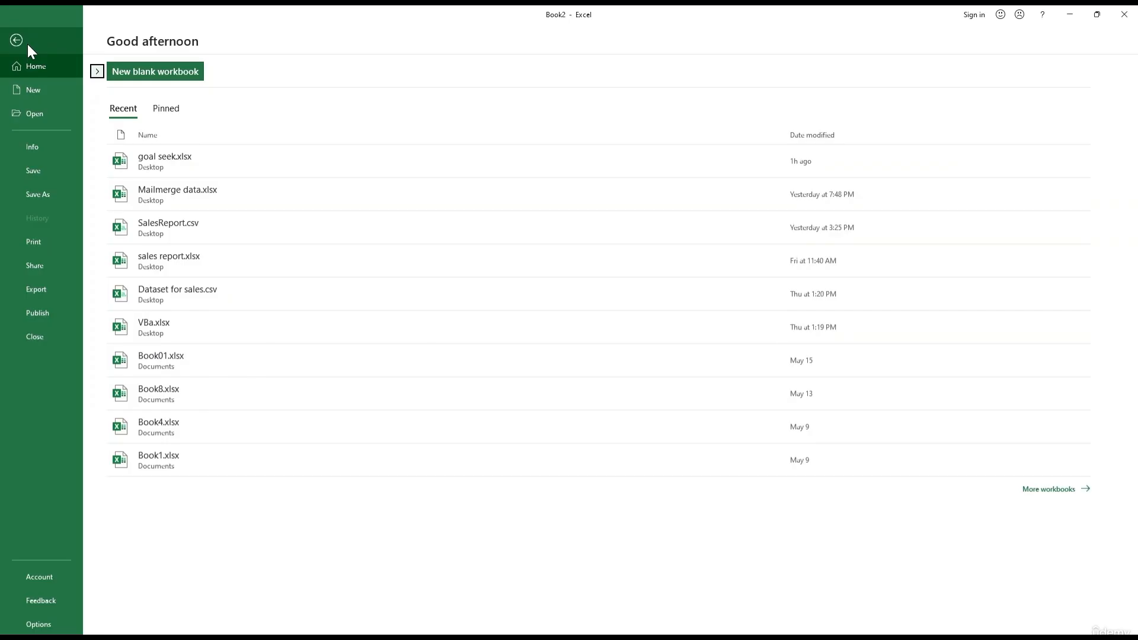
Step: Find and launch Excel through the Windows search and create a new blank workbook
{"action": "key", "text": "super"}
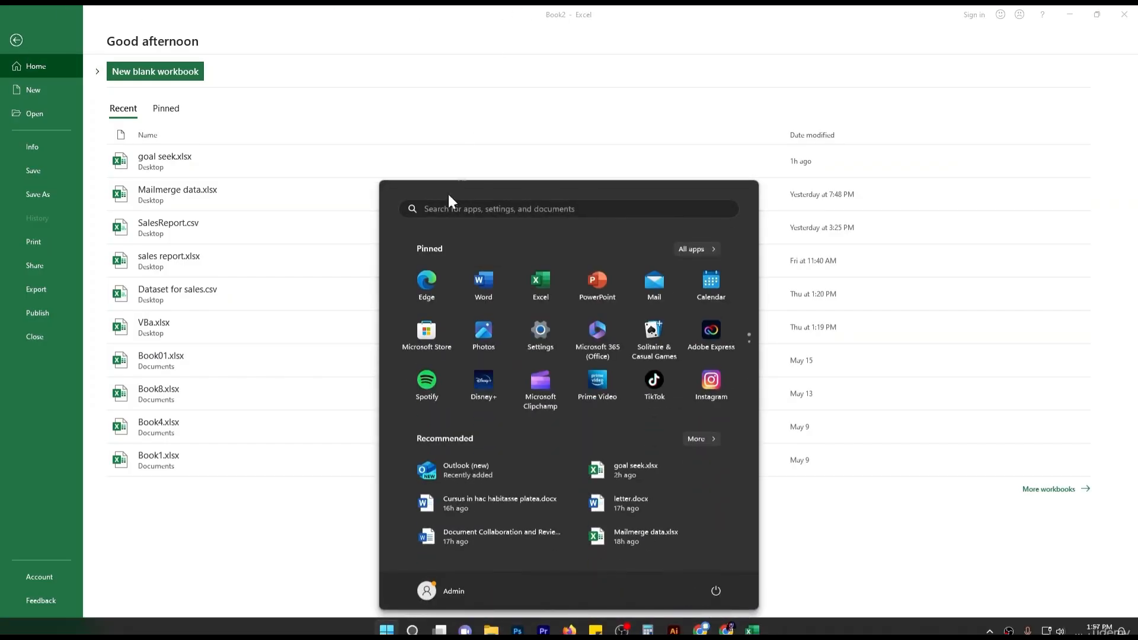
{"action": "left_click", "coordinate": [490, 213]}
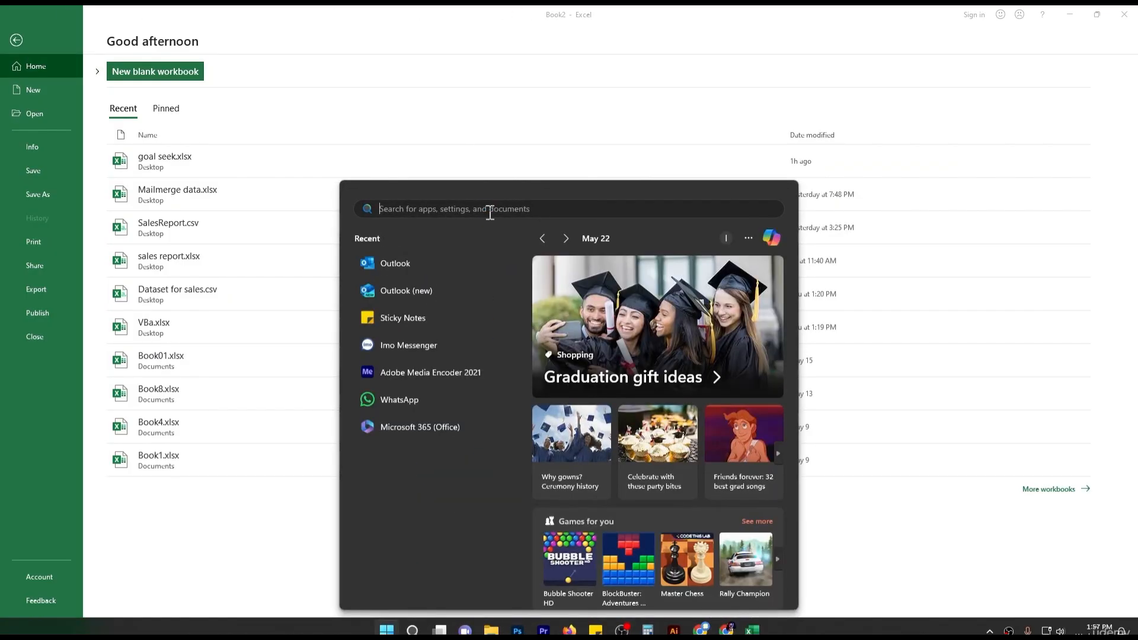
{"action": "type", "text": "excel"}
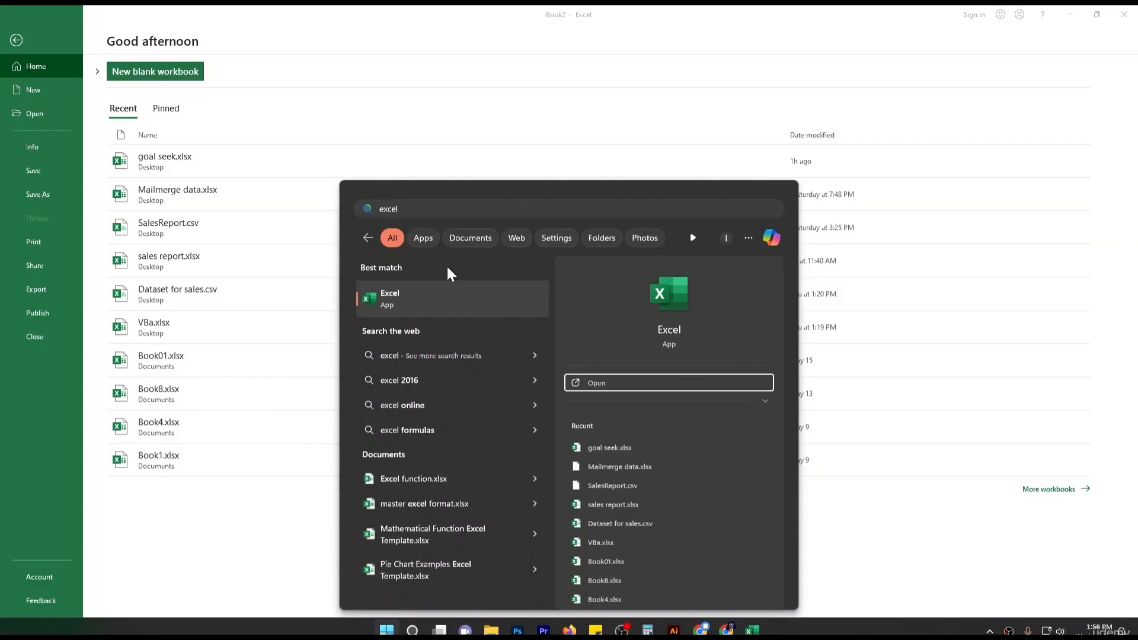
{"action": "left_click", "coordinate": [445, 298]}
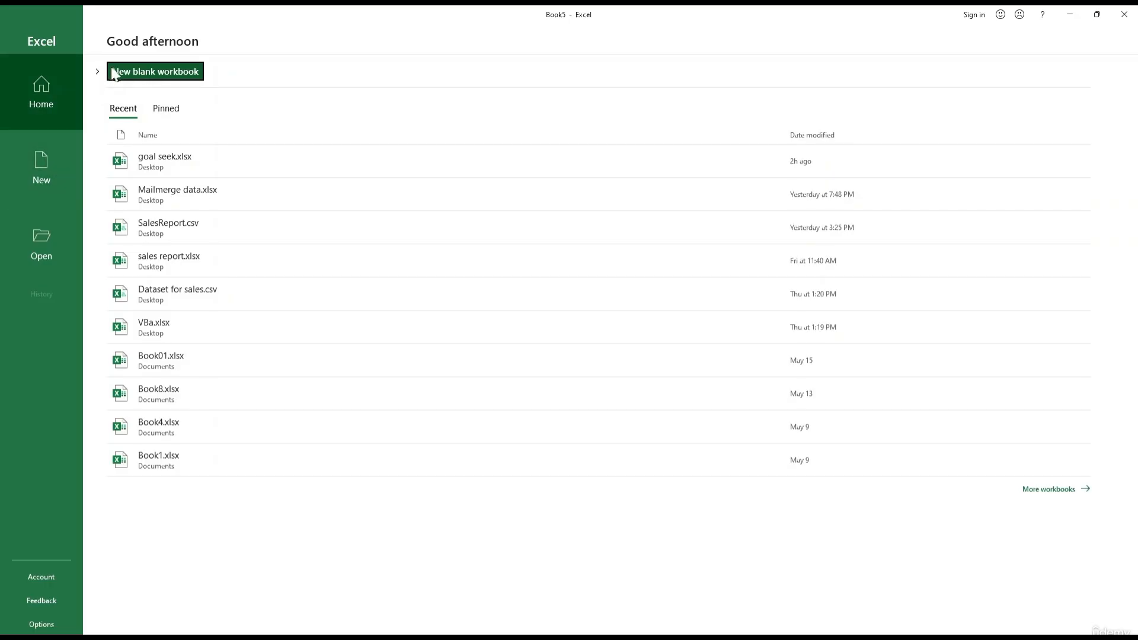
{"action": "left_click", "coordinate": [62, 169]}
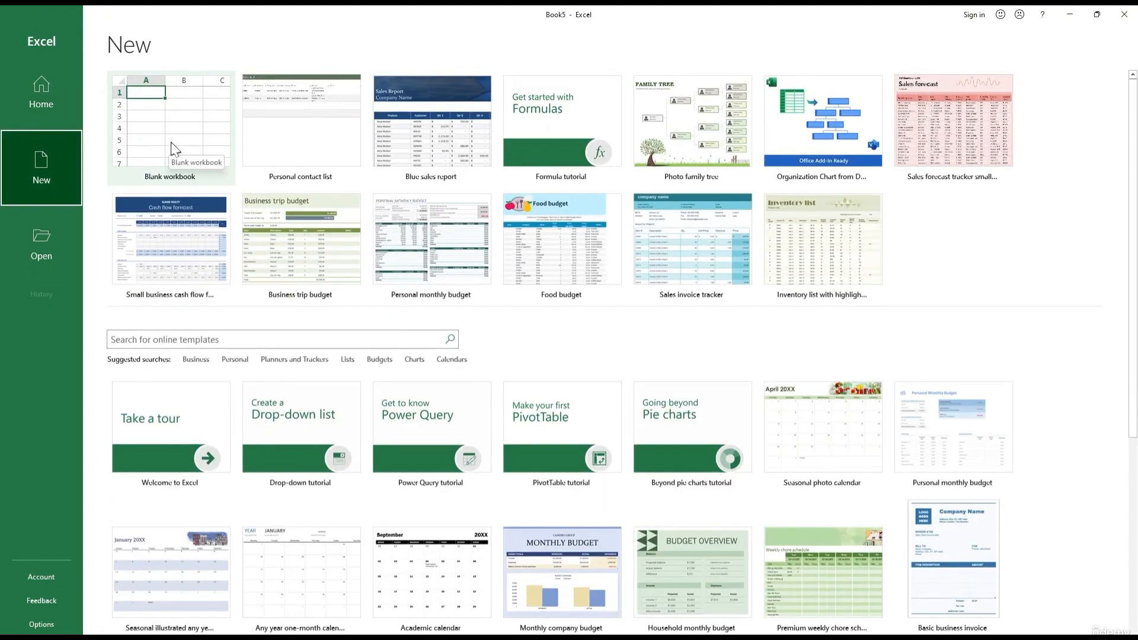
{"action": "left_click", "coordinate": [174, 148]}
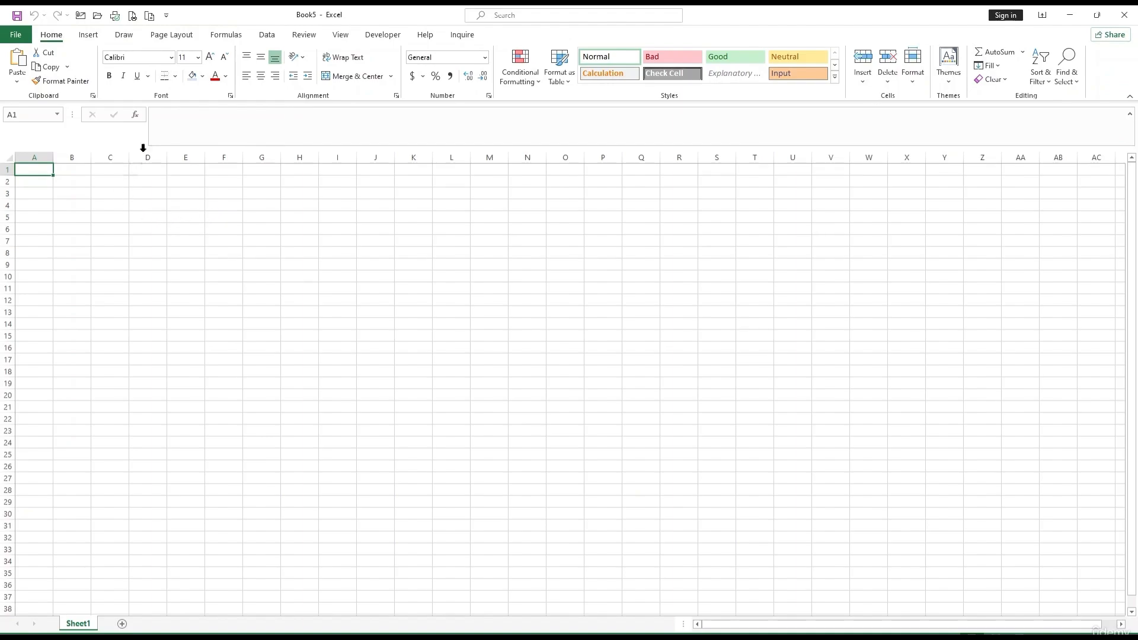
Step: Enter the column headers Name, Country and Age in cells A1, B1 and C1 of the blank sheet
{"action": "left_click", "coordinate": [145, 213]}
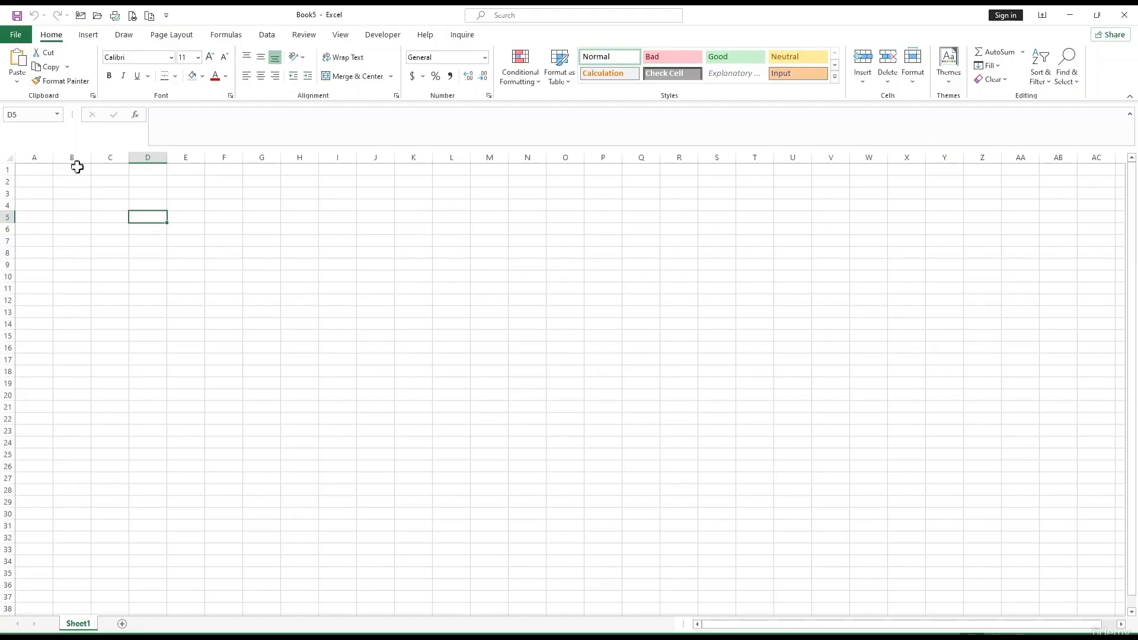
{"action": "left_click", "coordinate": [170, 203]}
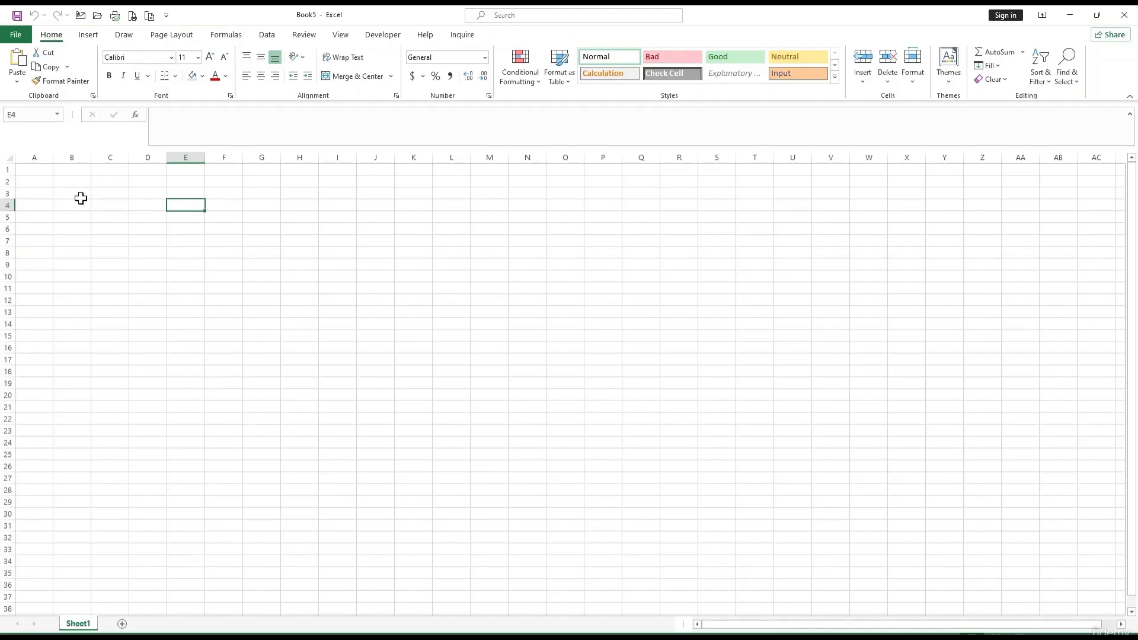
{"action": "left_click", "coordinate": [34, 172]}
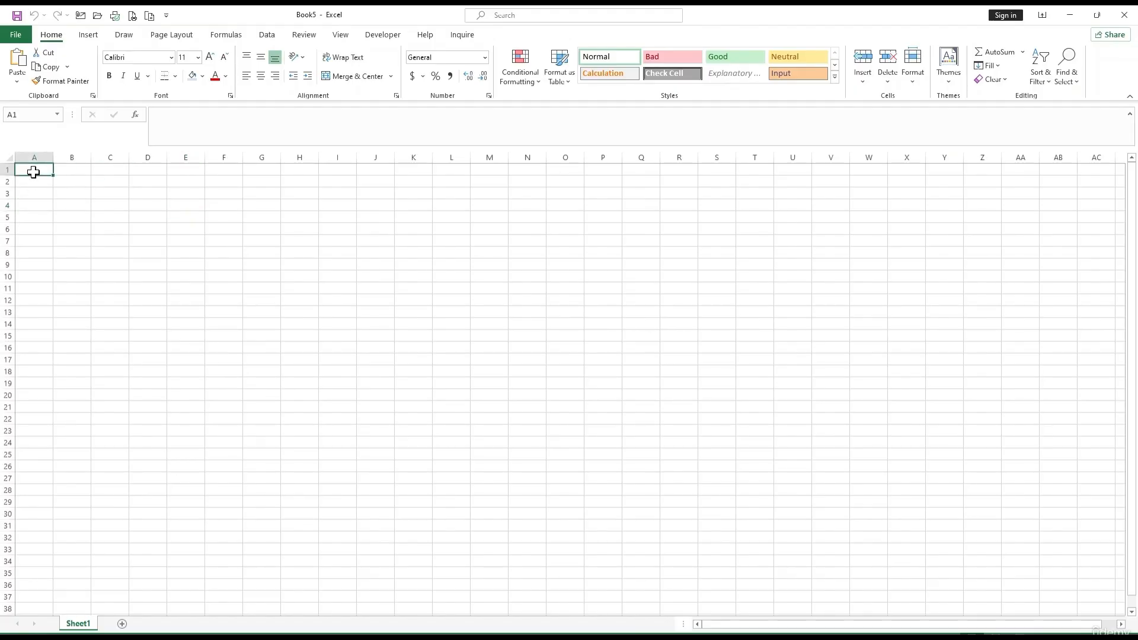
{"action": "type", "text": "Name"}
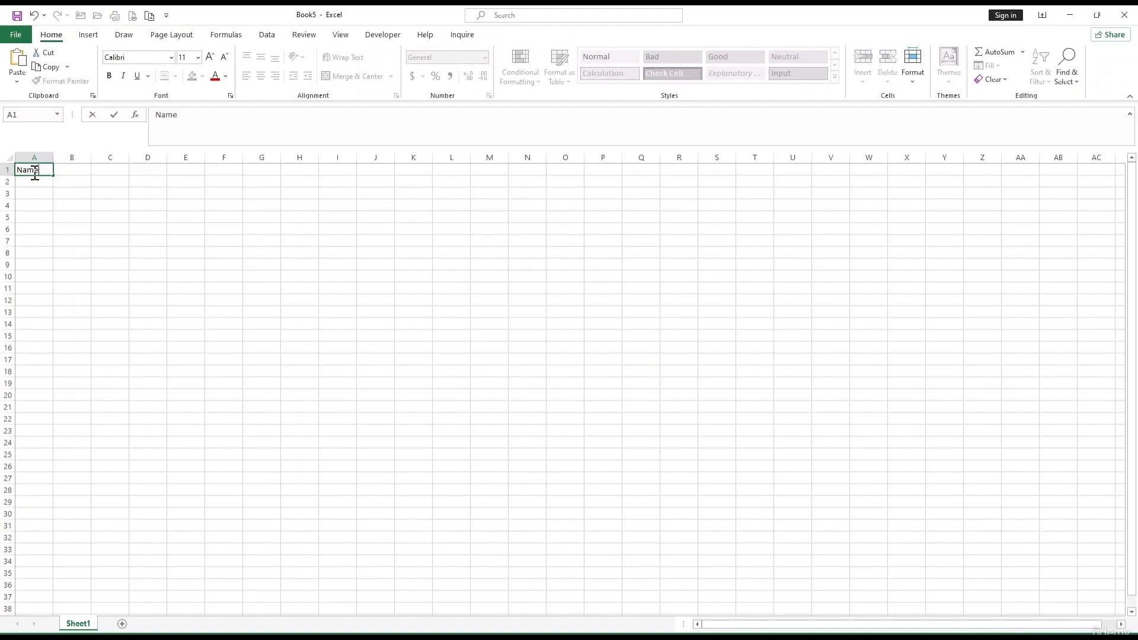
{"action": "key", "text": "Tab"}
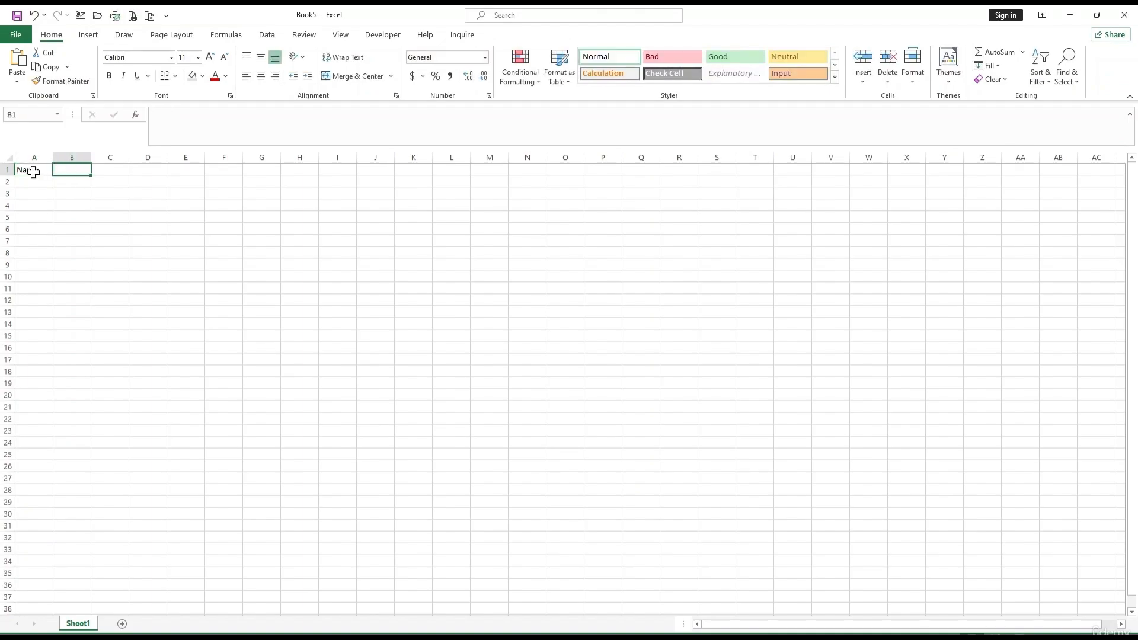
{"action": "type", "text": "County"}
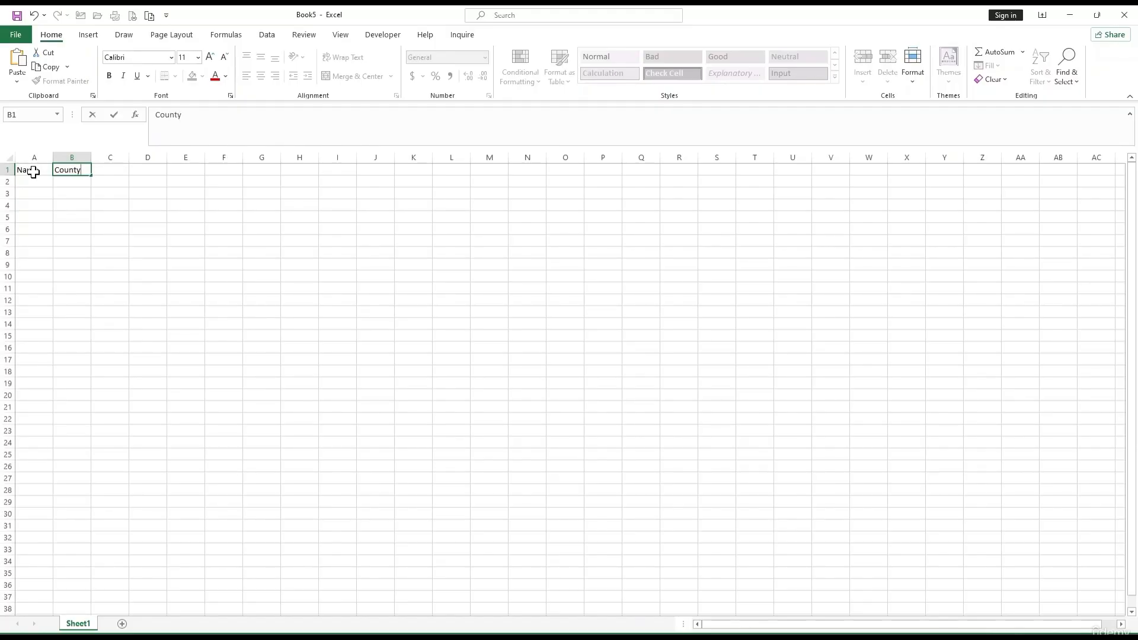
{"action": "key", "text": "BackSpace"}
{"action": "type", "text": "ry"}
{"action": "key", "text": "Tab"}
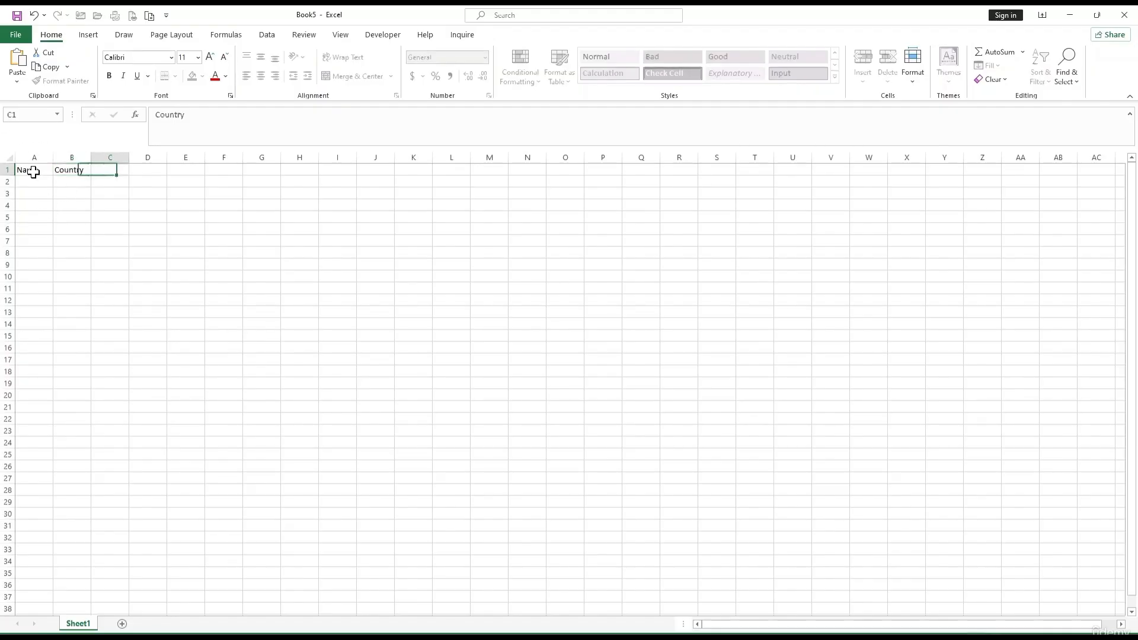
{"action": "key", "text": "Left"}
{"action": "key", "text": "Right"}
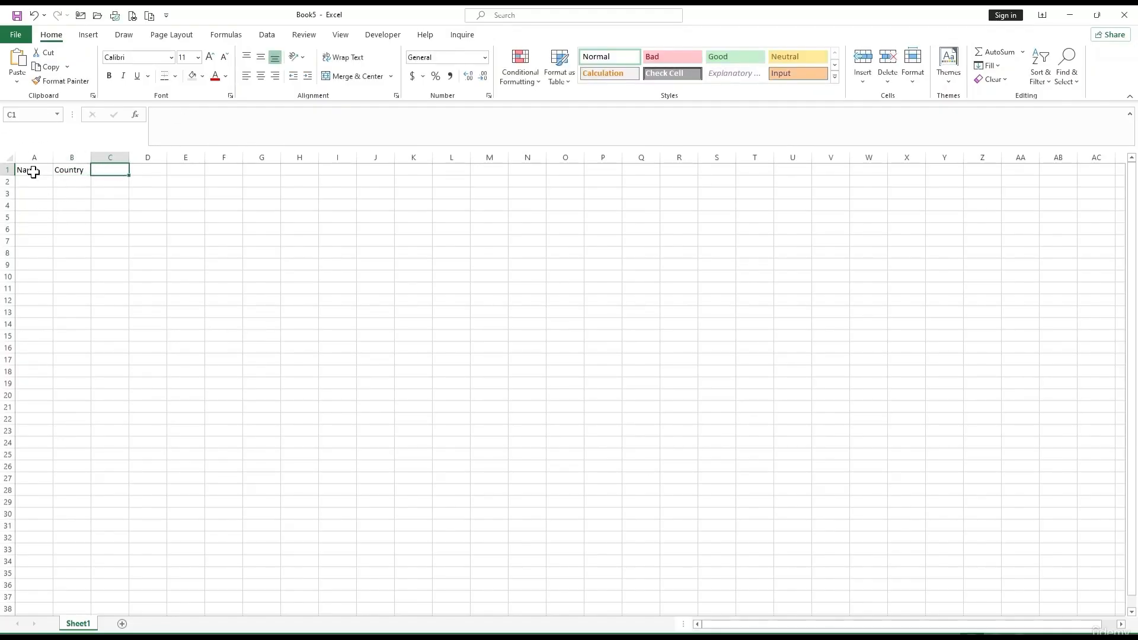
{"action": "type", "text": "Age"}
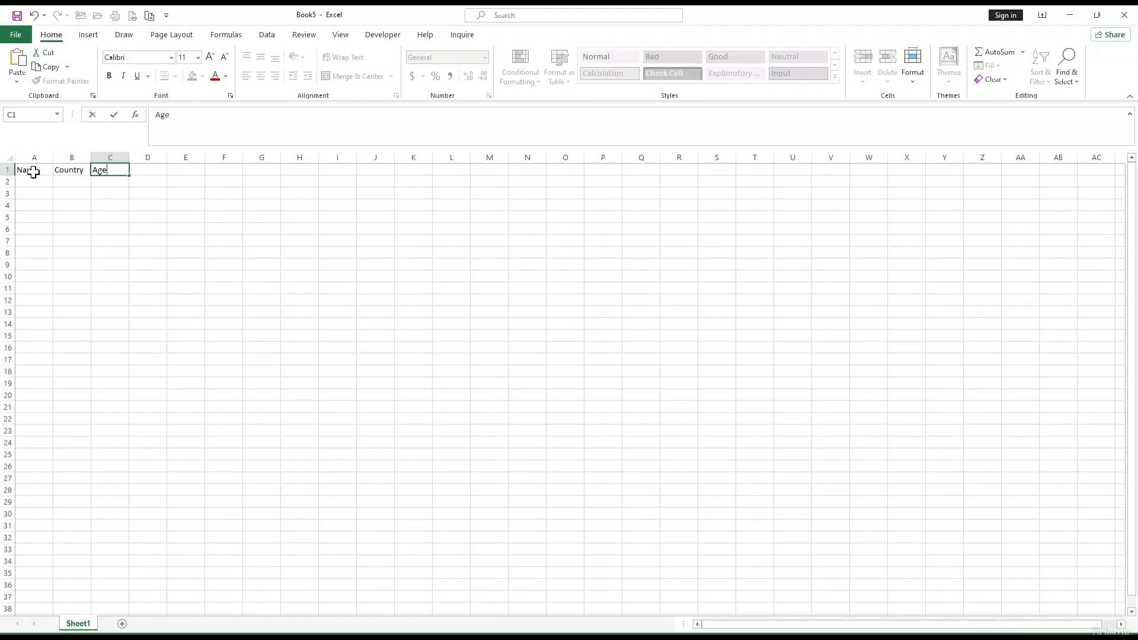
{"action": "key", "text": "Return"}
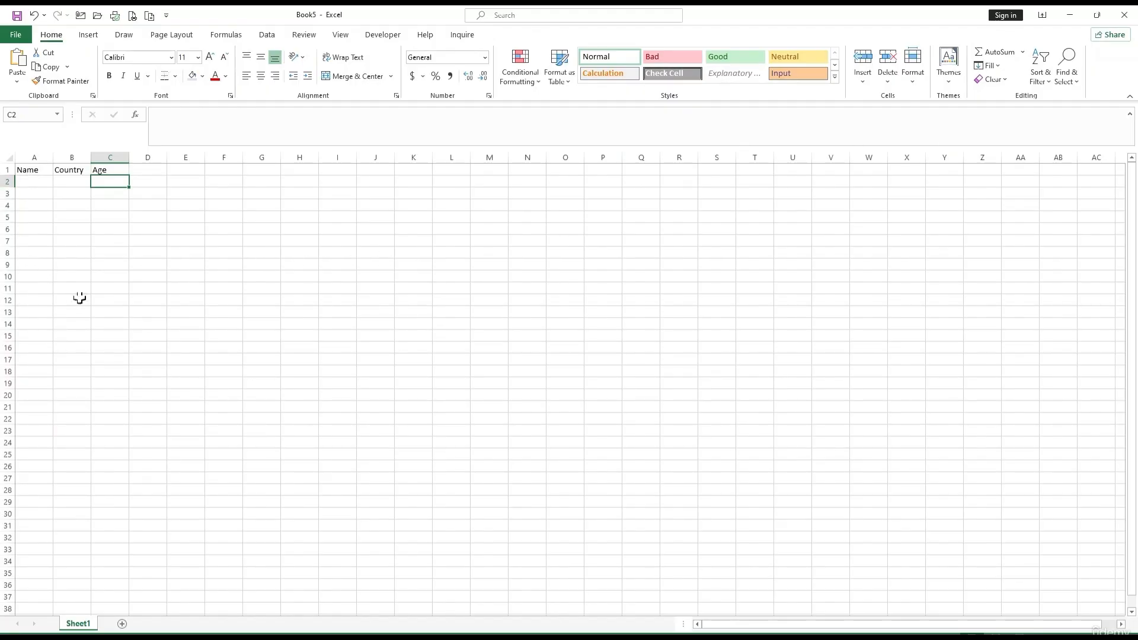
Step: Fill the Name column with AB in cell A2 and BC in cell A3
{"action": "scroll", "coordinate": [83, 294], "scroll_direction": "up", "scroll_amount": 2}
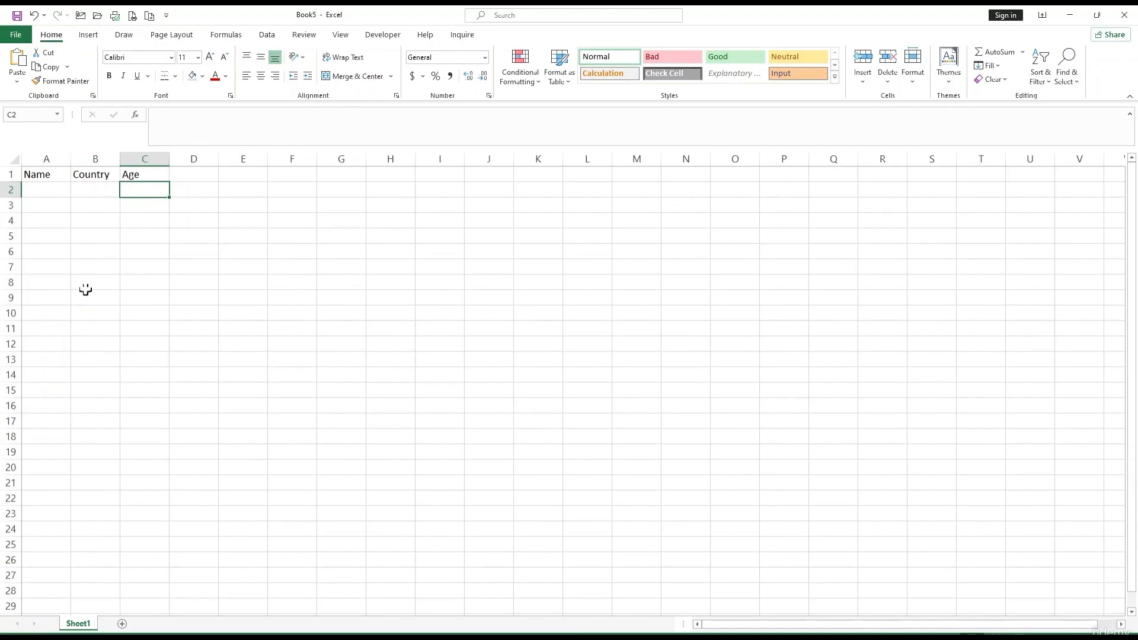
{"action": "left_click", "coordinate": [172, 239]}
{"action": "left_click", "coordinate": [32, 189]}
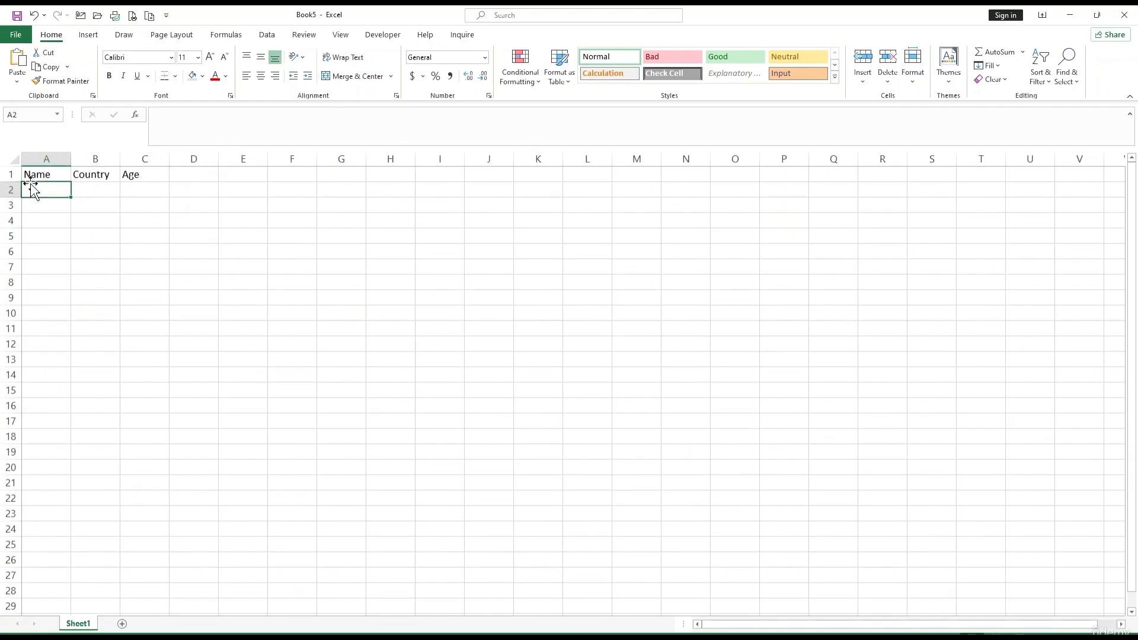
{"action": "double_click", "coordinate": [31, 188]}
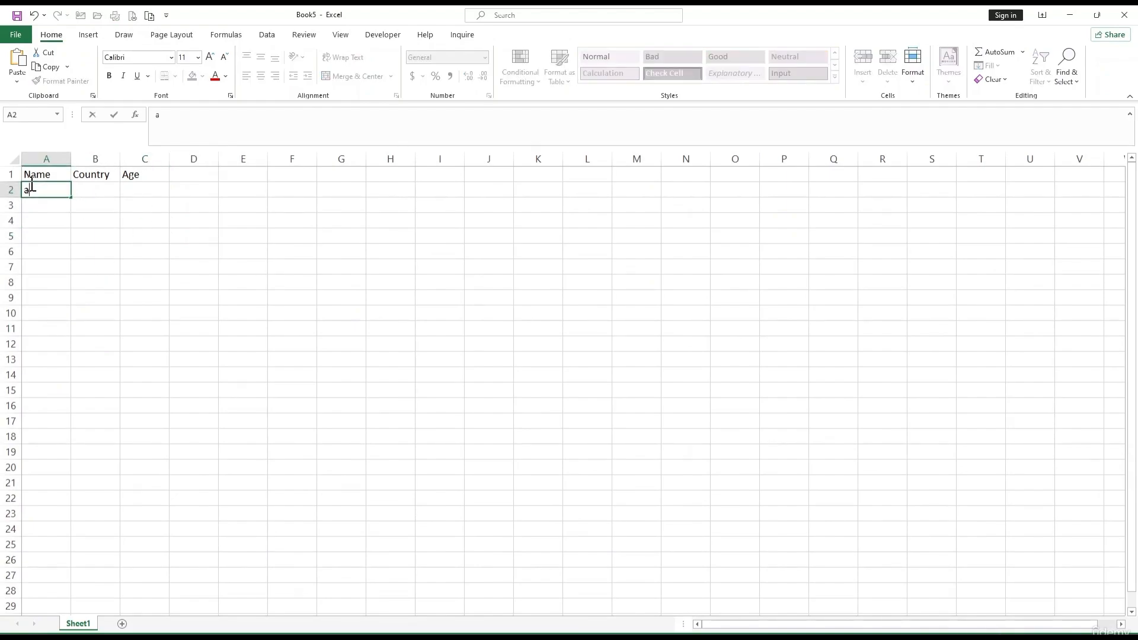
{"action": "type", "text": "Ab"}
{"action": "key", "text": "Return"}
{"action": "type", "text": "BC"}
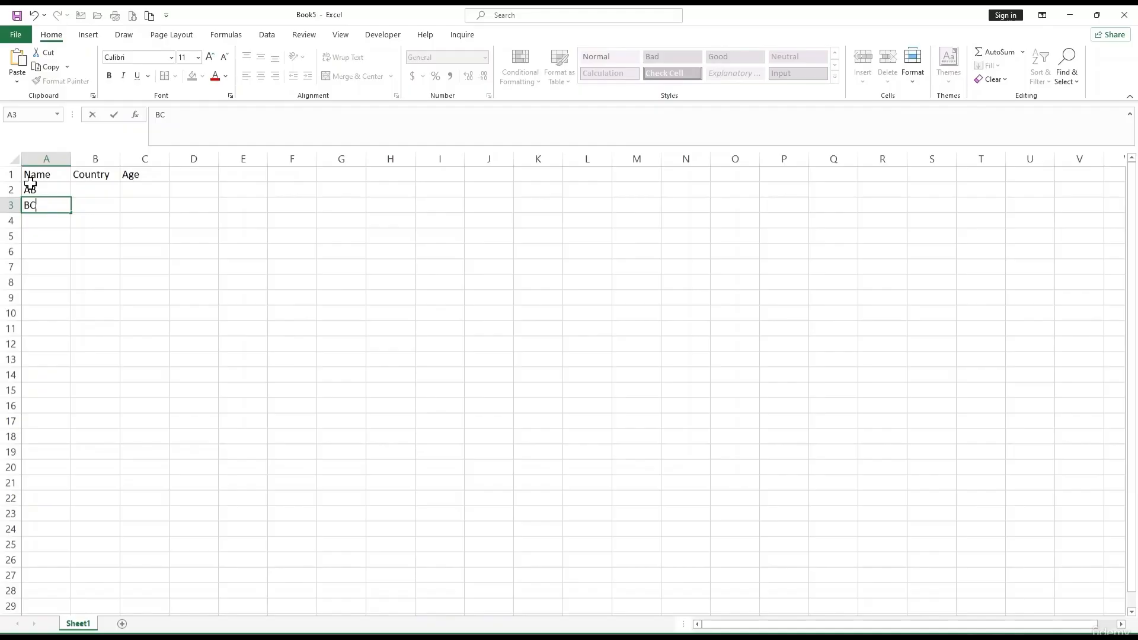
Step: Fill the Country column with Xyz in cell B2 and YZ in cell B3
{"action": "key", "text": "Right"}
{"action": "key", "text": "Up"}
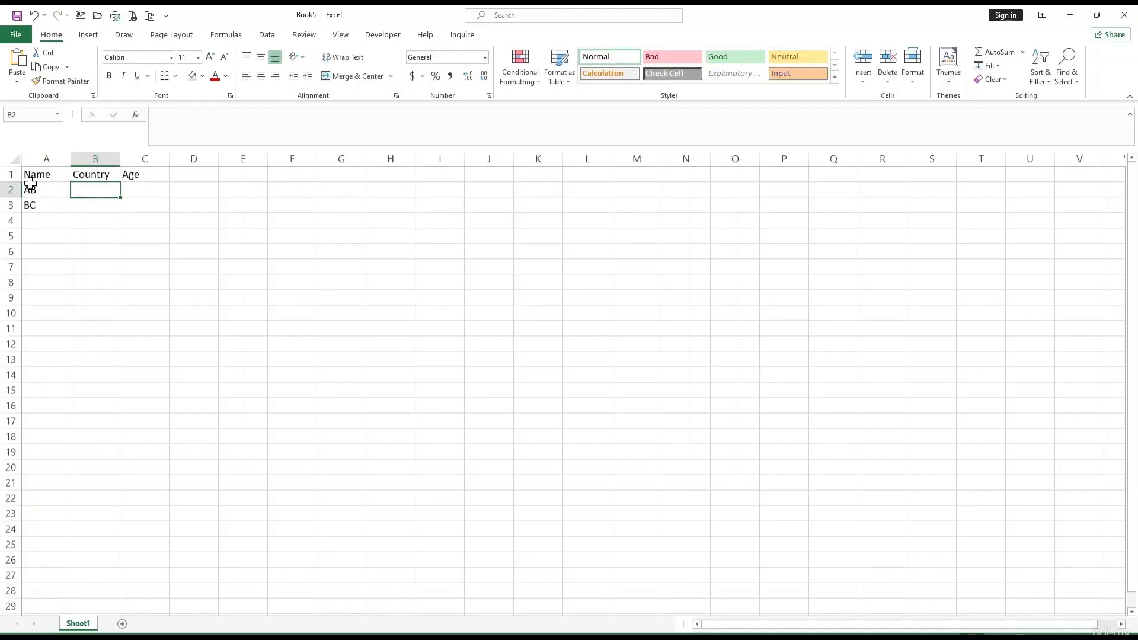
{"action": "type", "text": "XYz"}
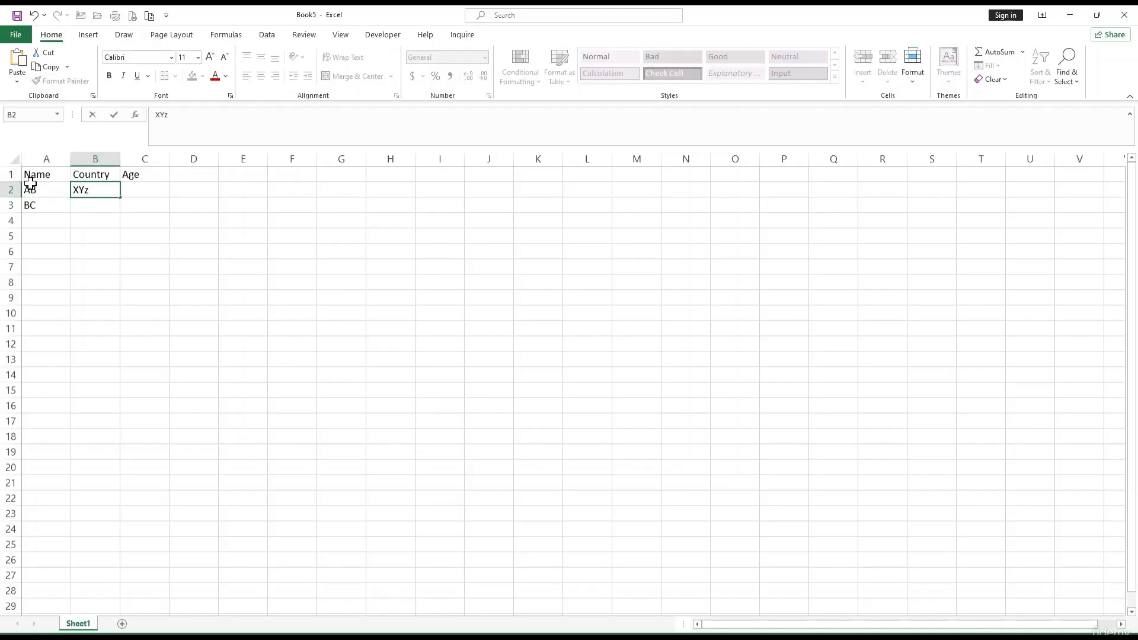
{"action": "key", "text": "Return"}
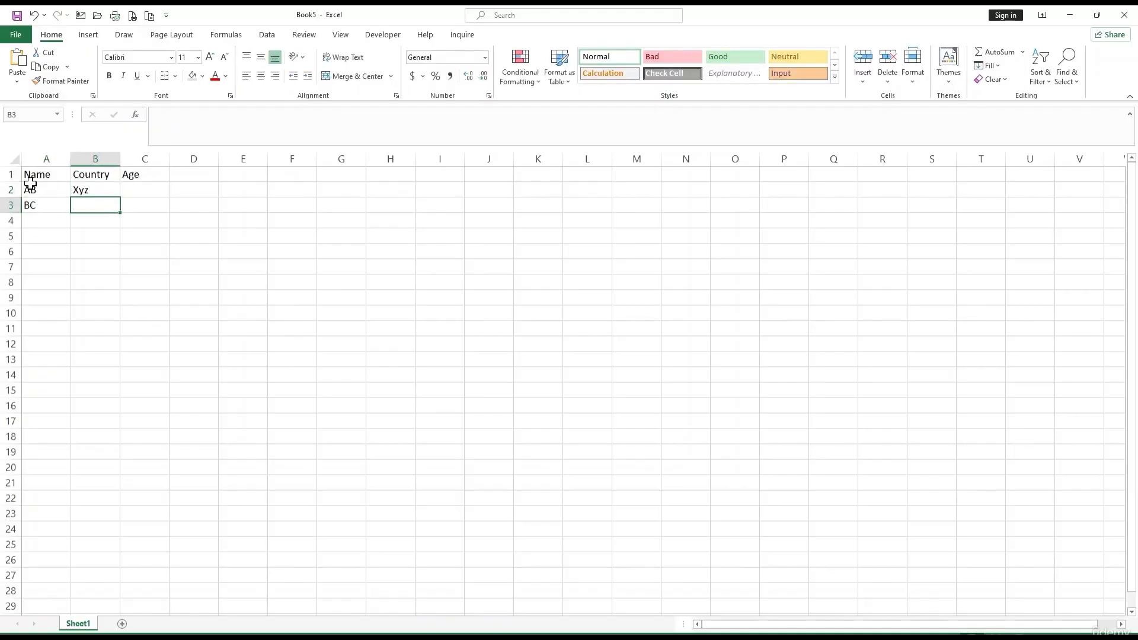
{"action": "type", "text": "YZ"}
{"action": "key", "text": "BackSpace"}
{"action": "type", "text": "Z"}
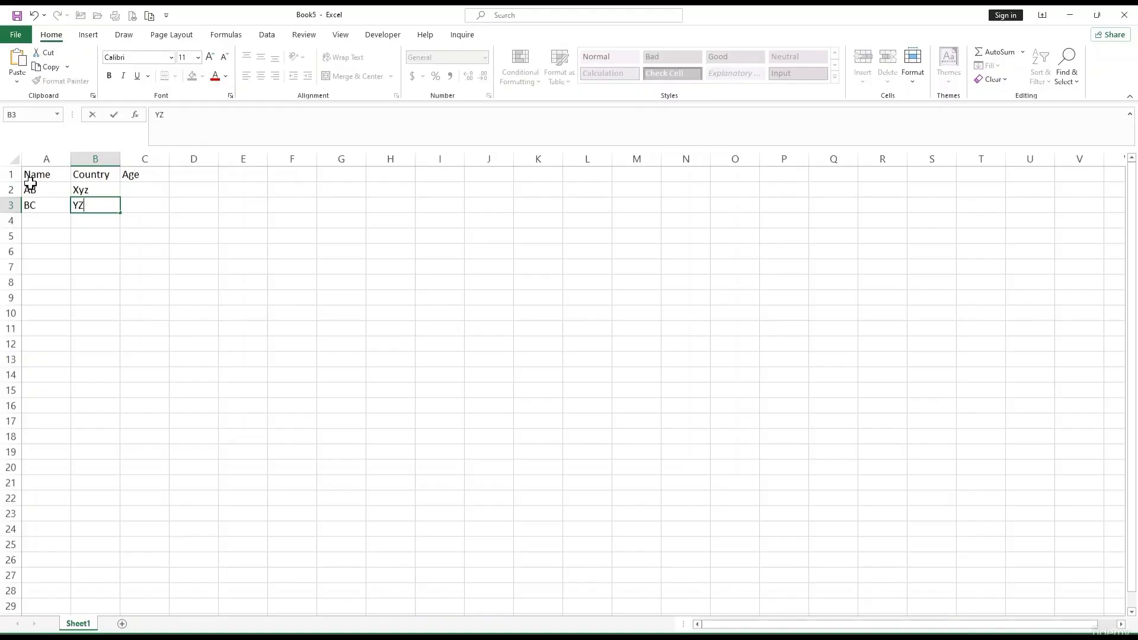
{"action": "key", "text": "Return"}
Step: Fill the Age column with 24 in cell C2 and 23 in cell C3
{"action": "left_click", "coordinate": [144, 192]}
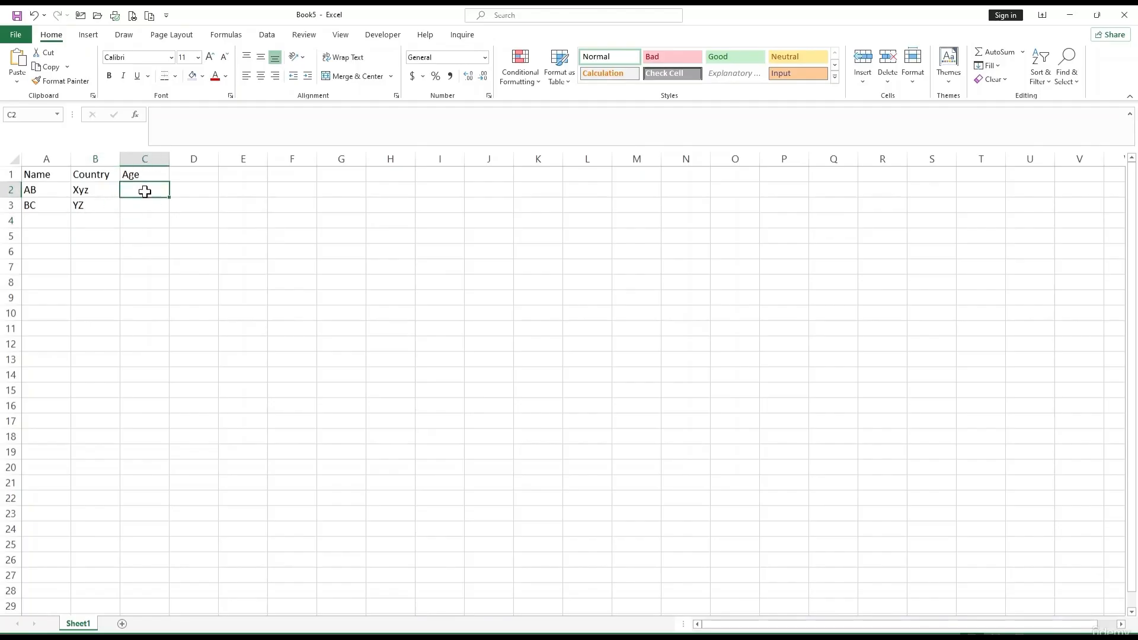
{"action": "type", "text": "24"}
{"action": "key", "text": "Return"}
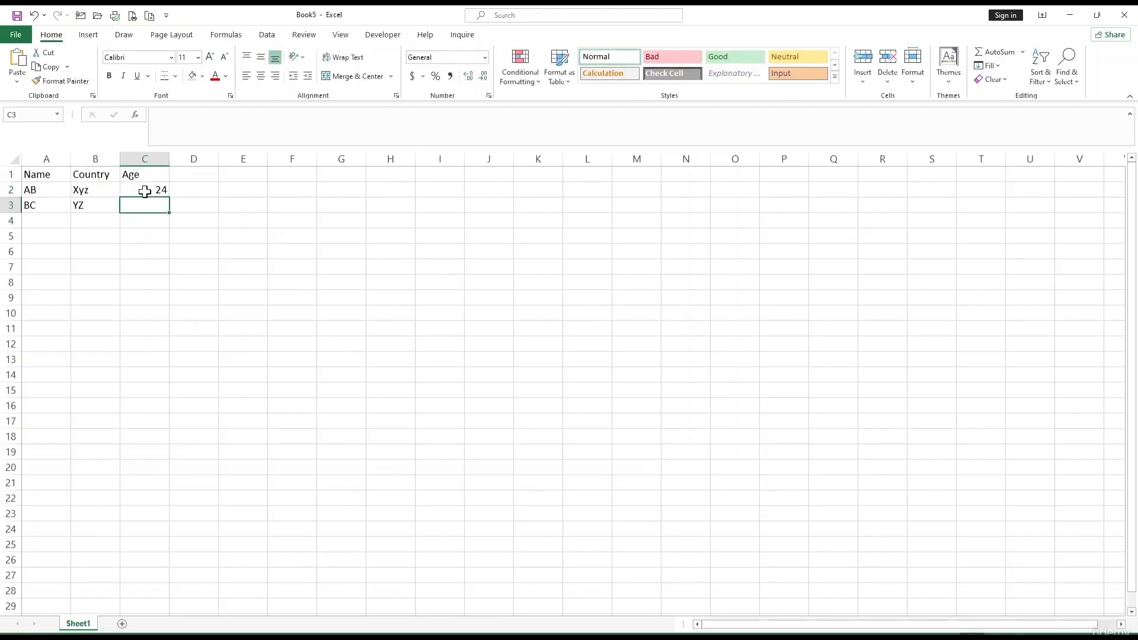
{"action": "type", "text": "23"}
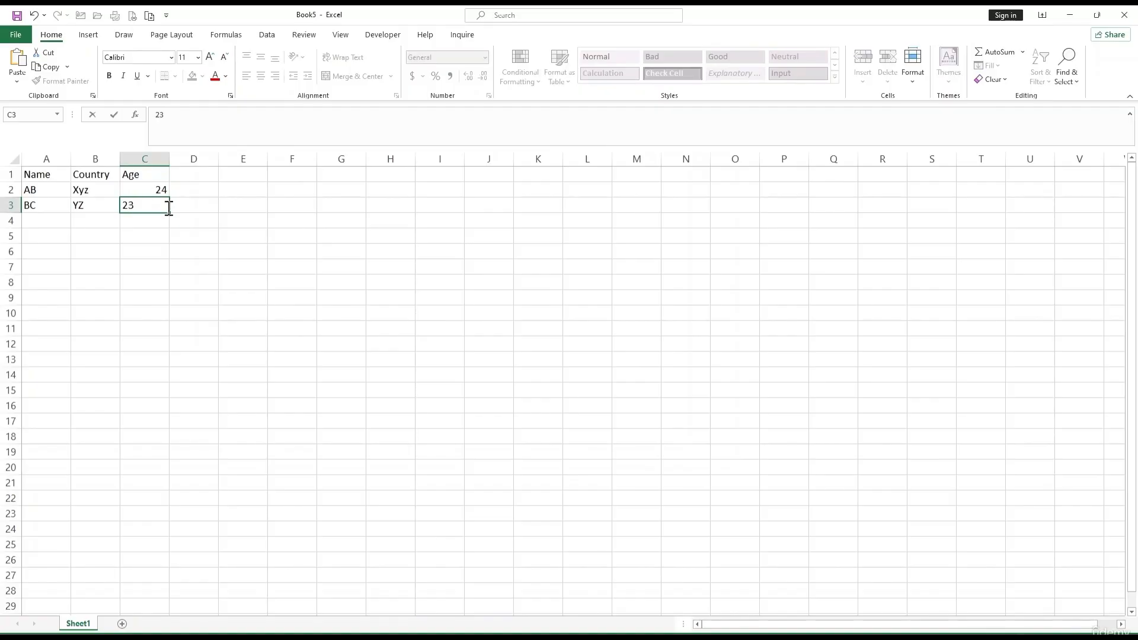
Step: Save the workbook to the Desktop folder as an Excel Workbook named SampleWorkbook
{"action": "left_click", "coordinate": [17, 39]}
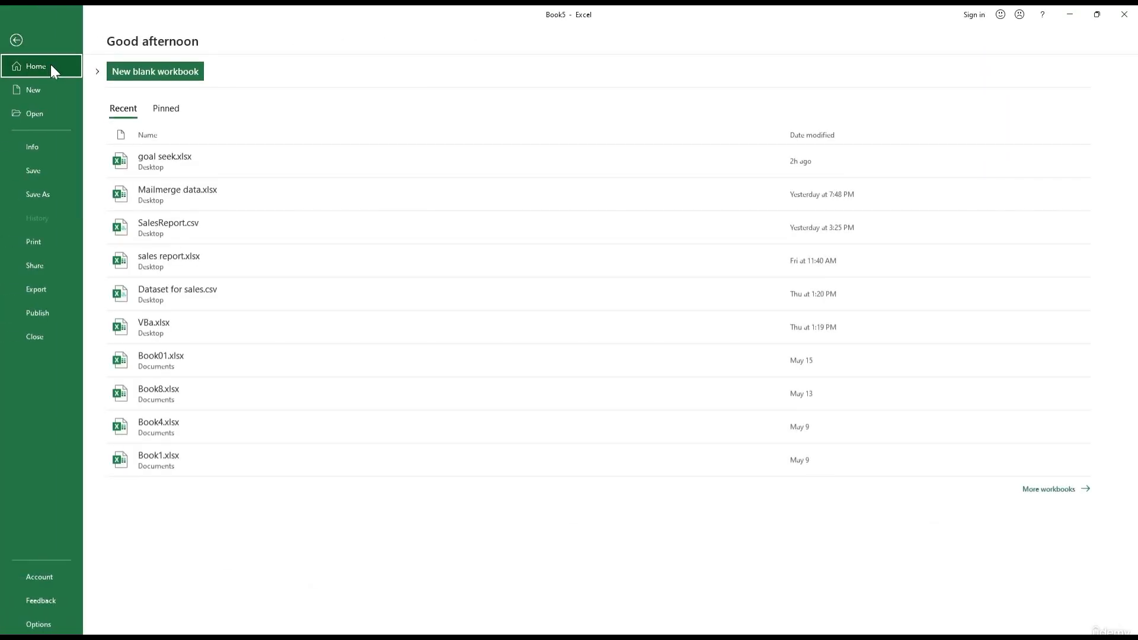
{"action": "left_click", "coordinate": [45, 198]}
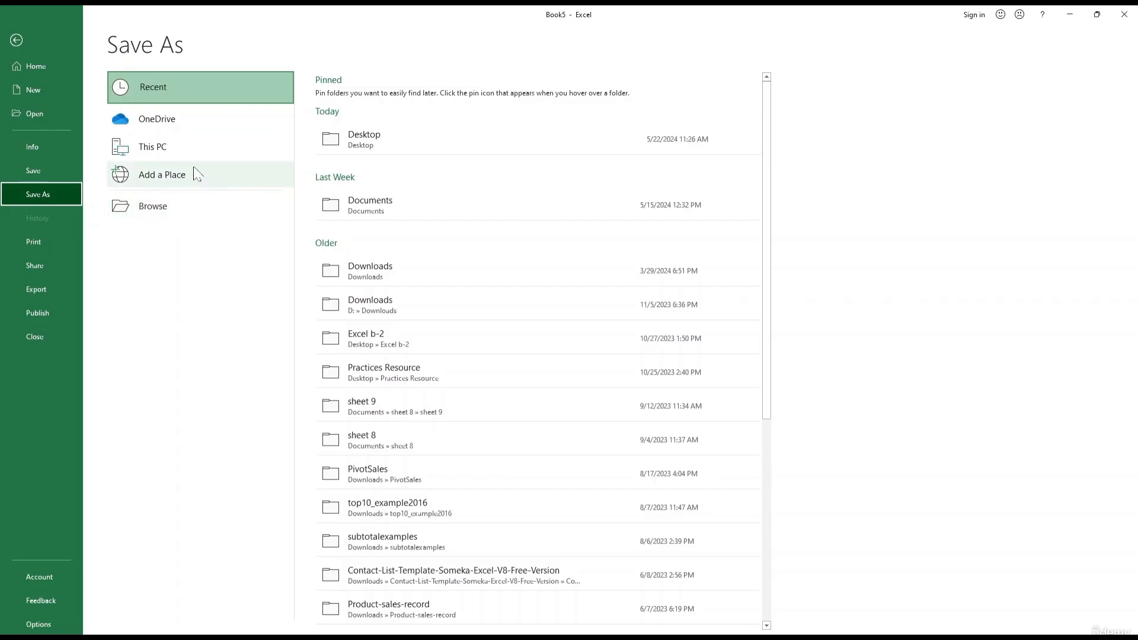
{"action": "left_click", "coordinate": [371, 146]}
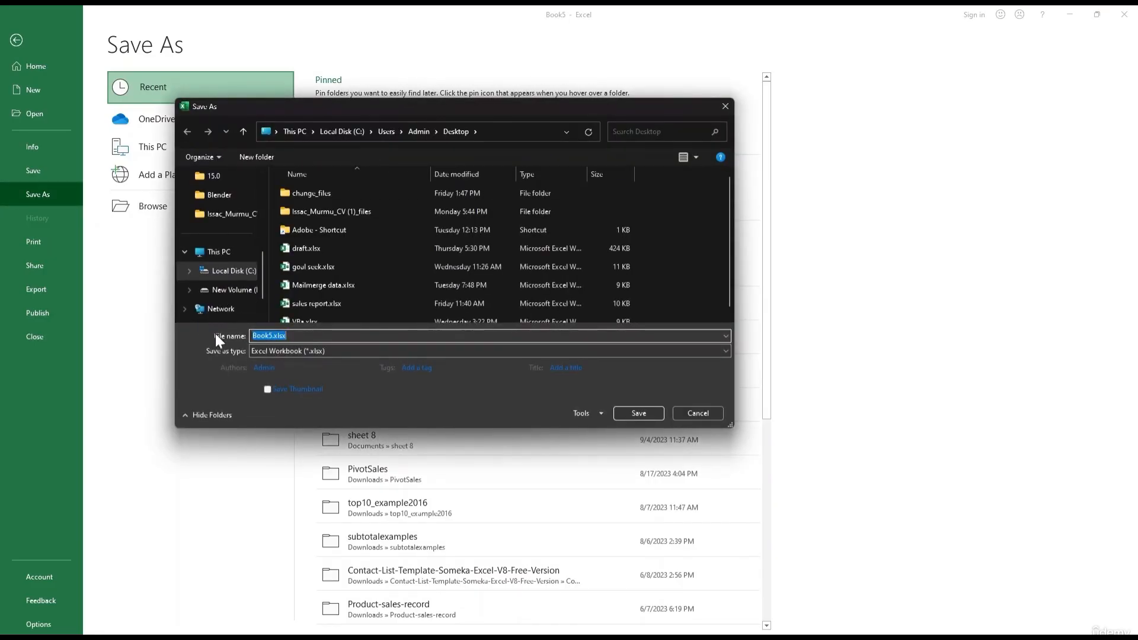
{"action": "left_click", "coordinate": [295, 334]}
{"action": "left_click_drag", "start_coordinate": [294, 333], "coordinate": [216, 333]}
{"action": "type", "text": "S"}
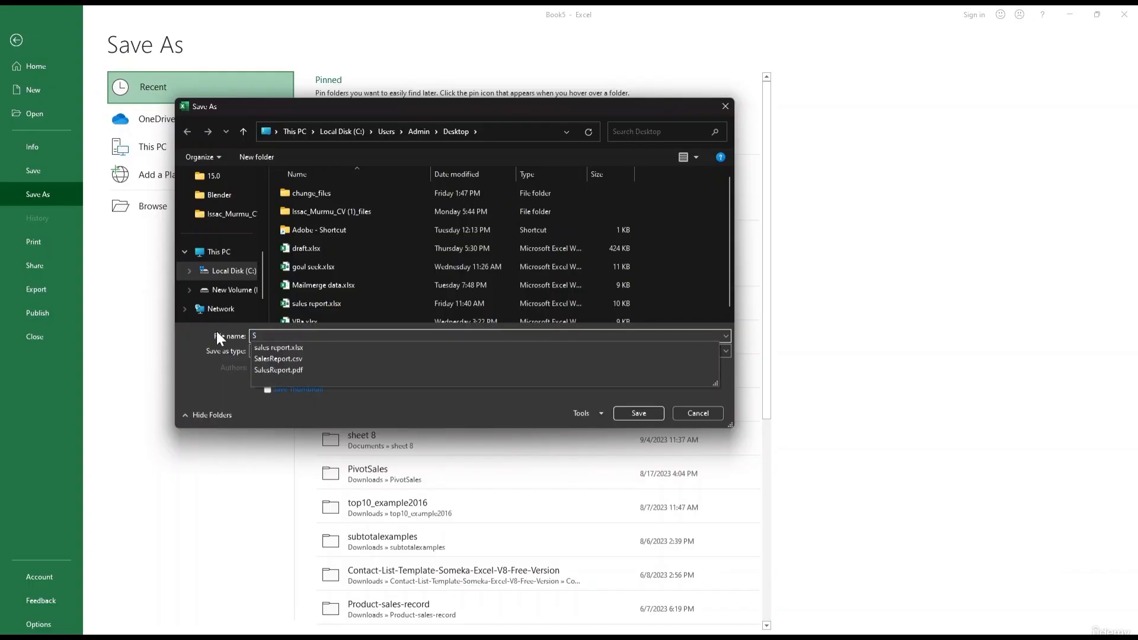
{"action": "type", "text": "am"}
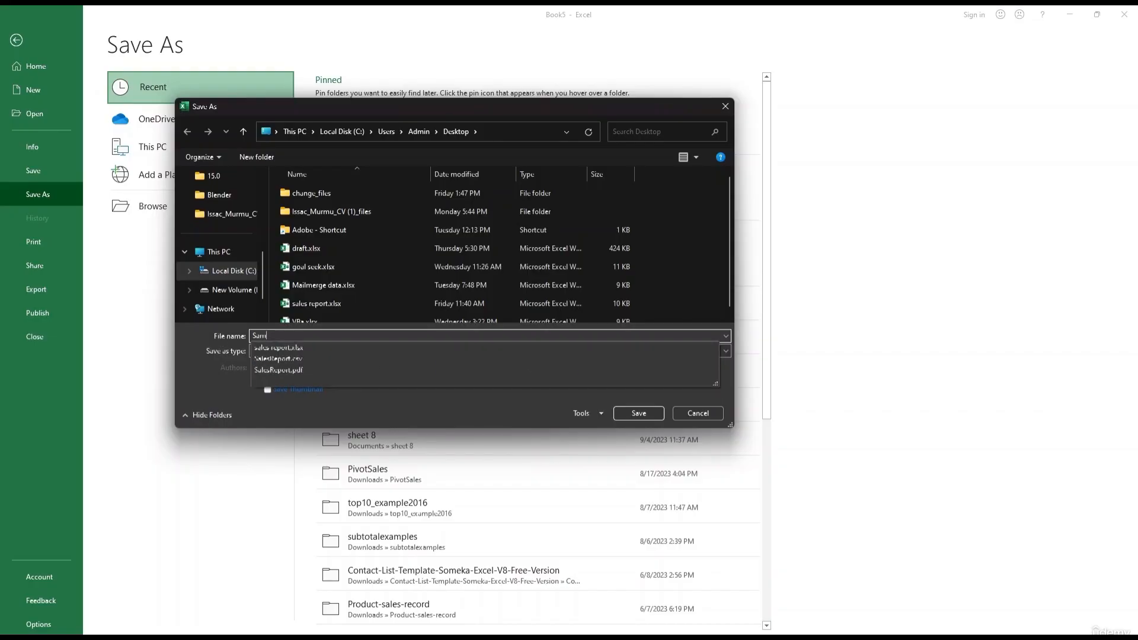
{"action": "type", "text": "pleWro"}
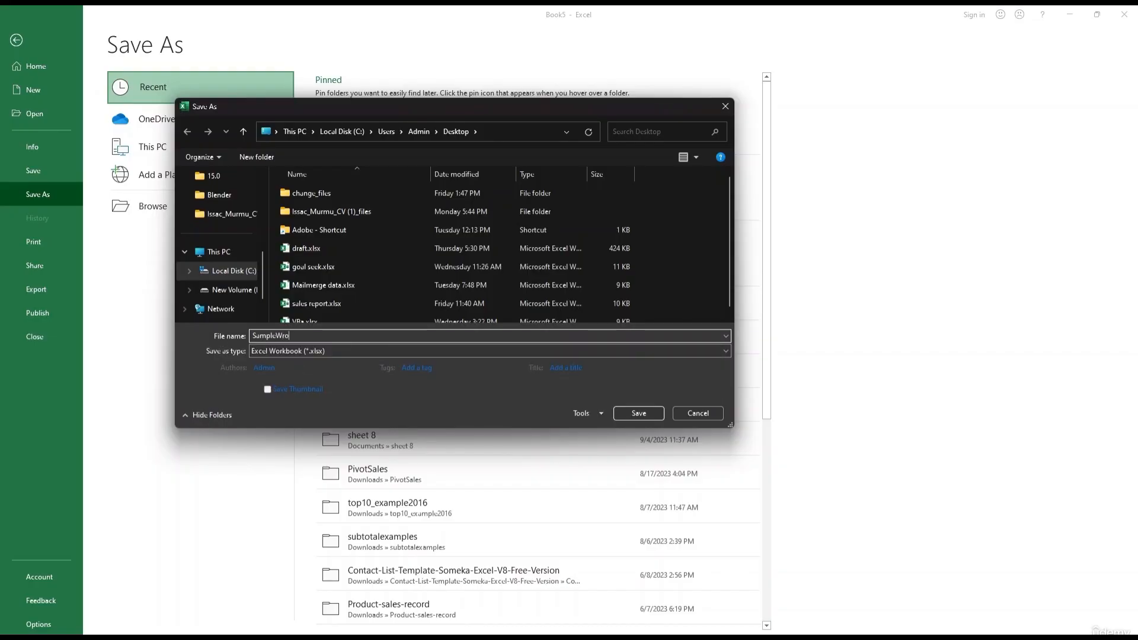
{"action": "type", "text": "rkbook"}
{"action": "left_click", "coordinate": [642, 411]}
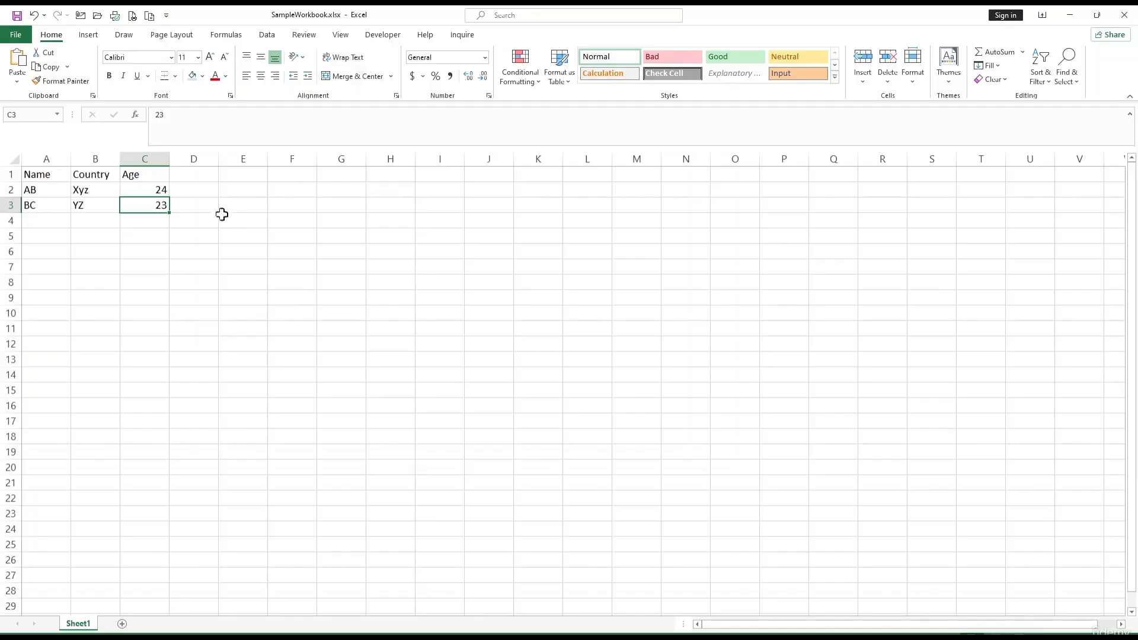
Step: Save a copy to the Desktop folder in PDF format as SampleWorkbook.pdf, and close the workbook
{"action": "left_click", "coordinate": [16, 34]}
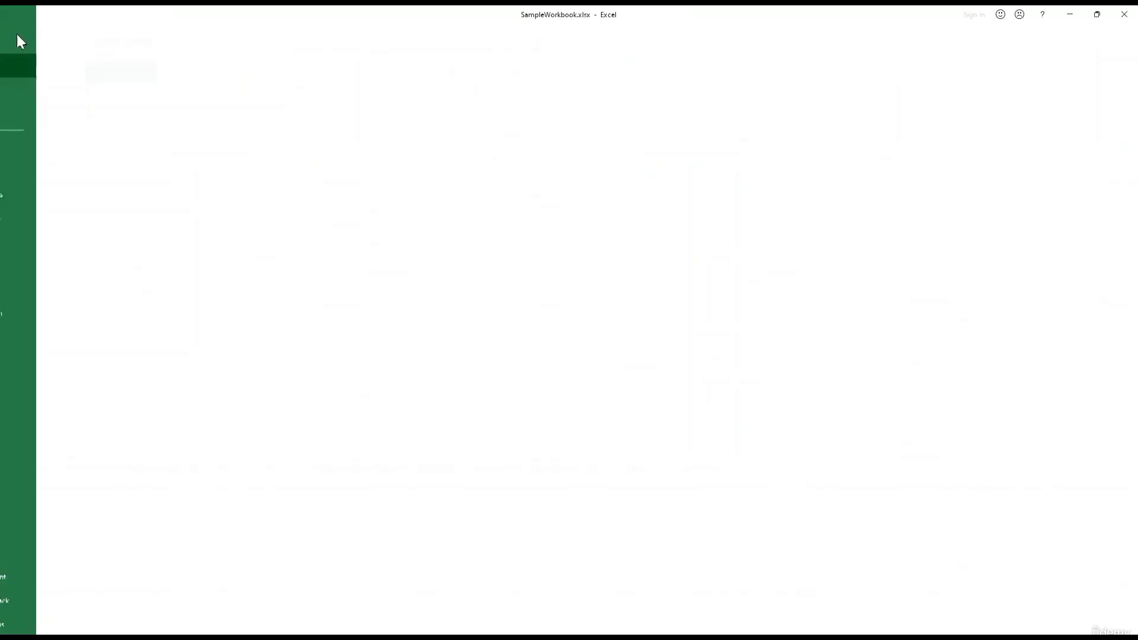
{"action": "left_click", "coordinate": [43, 197]}
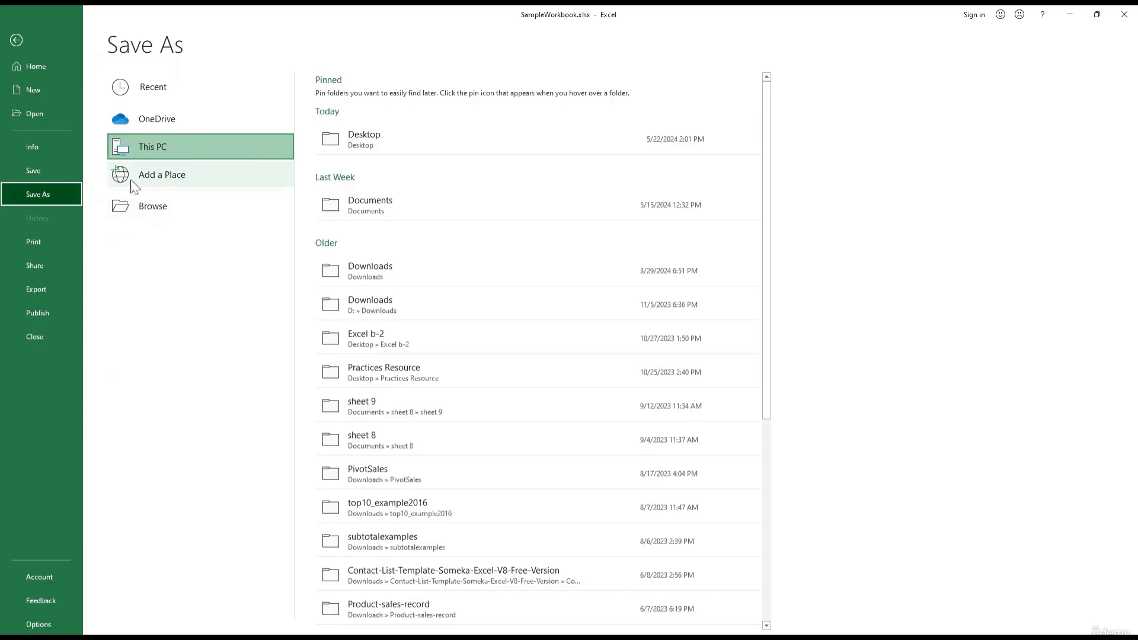
{"action": "left_click", "coordinate": [396, 153]}
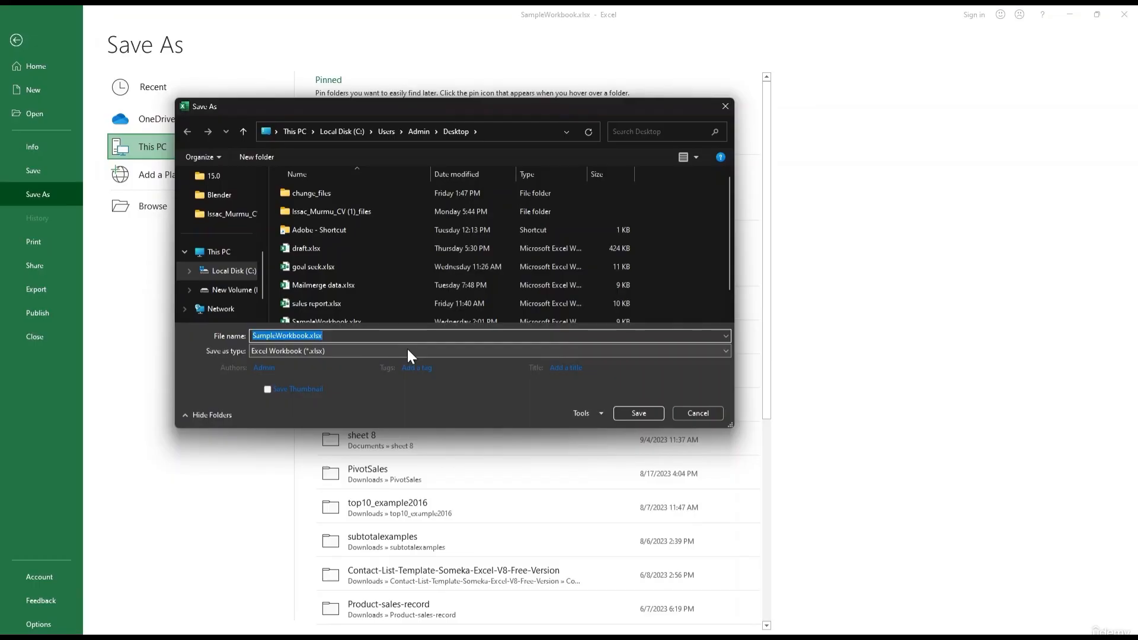
{"action": "left_click", "coordinate": [408, 351]}
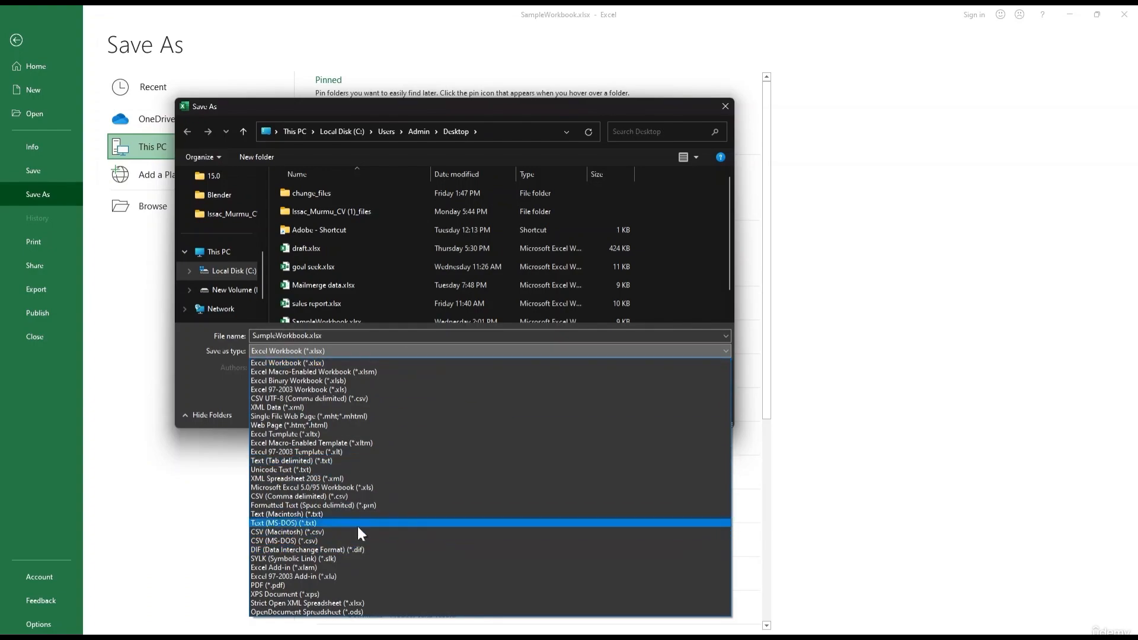
{"action": "left_click", "coordinate": [311, 586]}
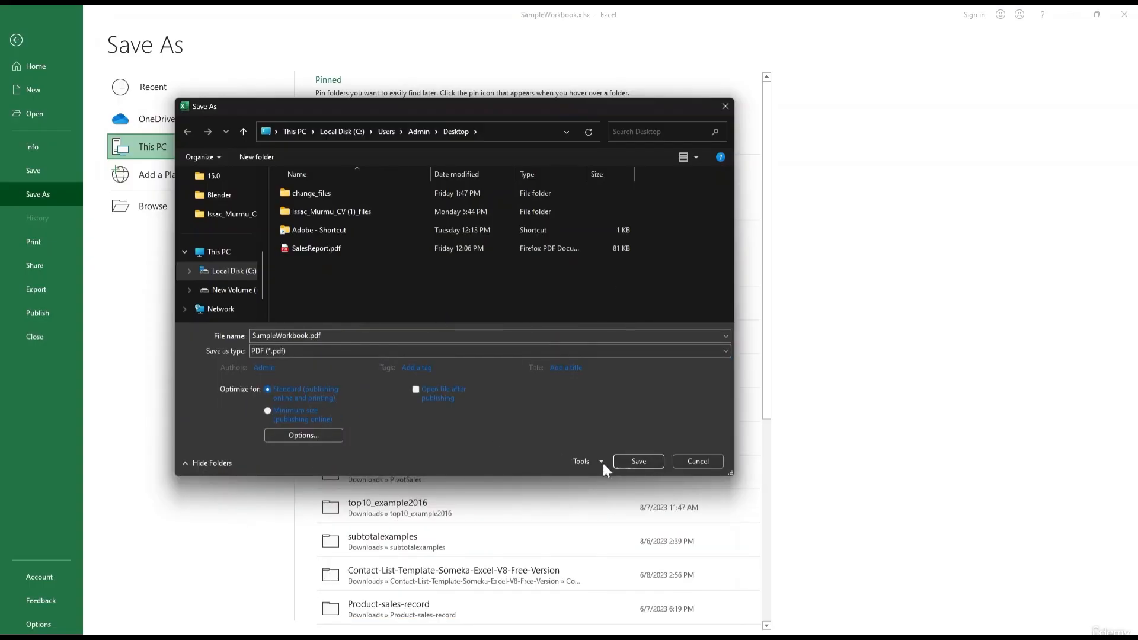
{"action": "left_click", "coordinate": [651, 464]}
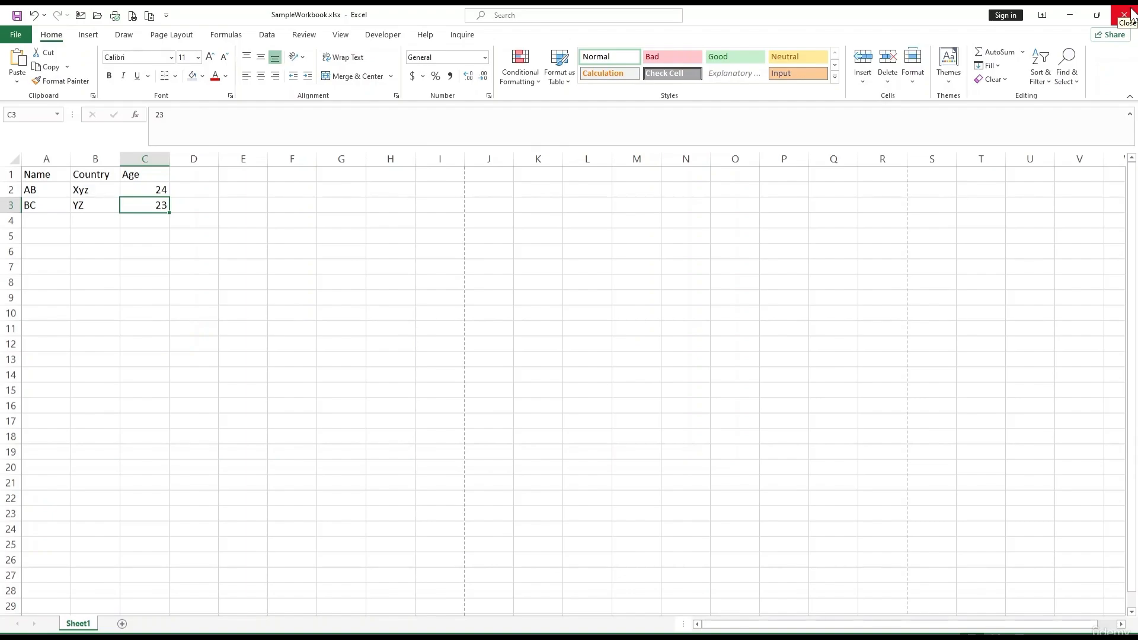
{"action": "left_click", "coordinate": [1131, 11]}
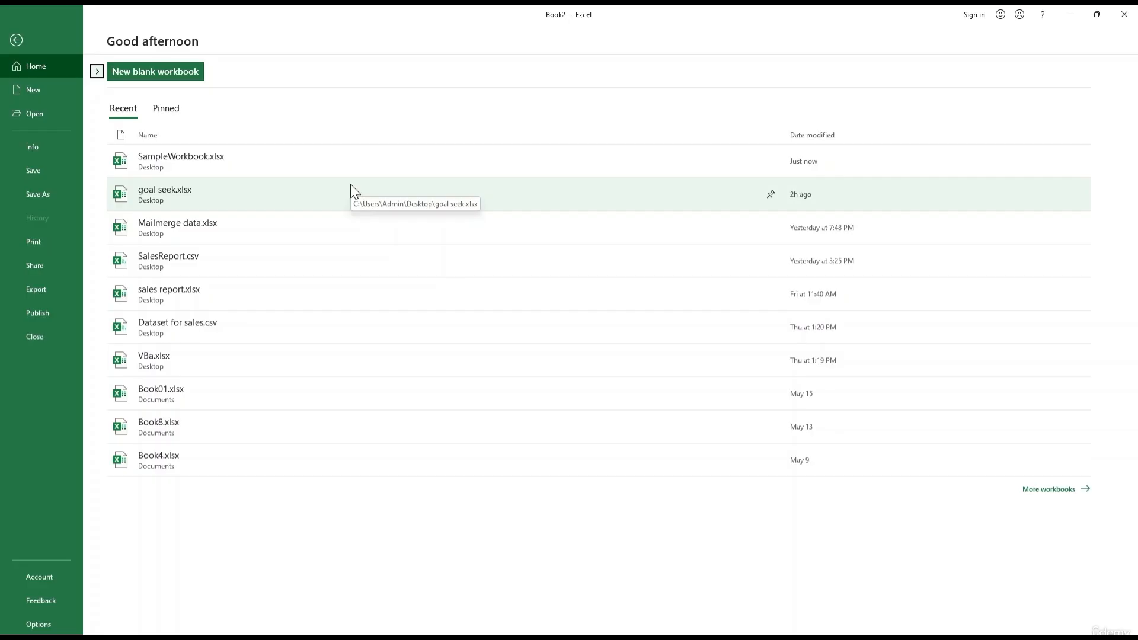
Step: Examine the Home, Insert, Page Layout, Formulas, Data, Review and View commands on the ribbon, including the Logical and Text function lists
{"action": "key", "text": "Escape"}
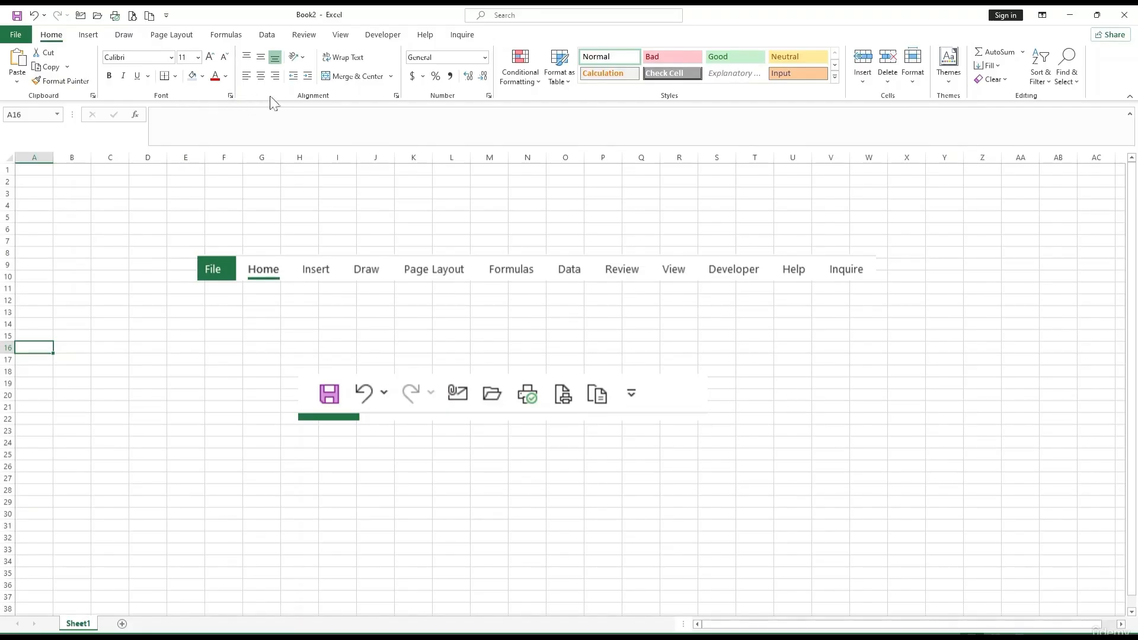
{"action": "left_click", "coordinate": [89, 36]}
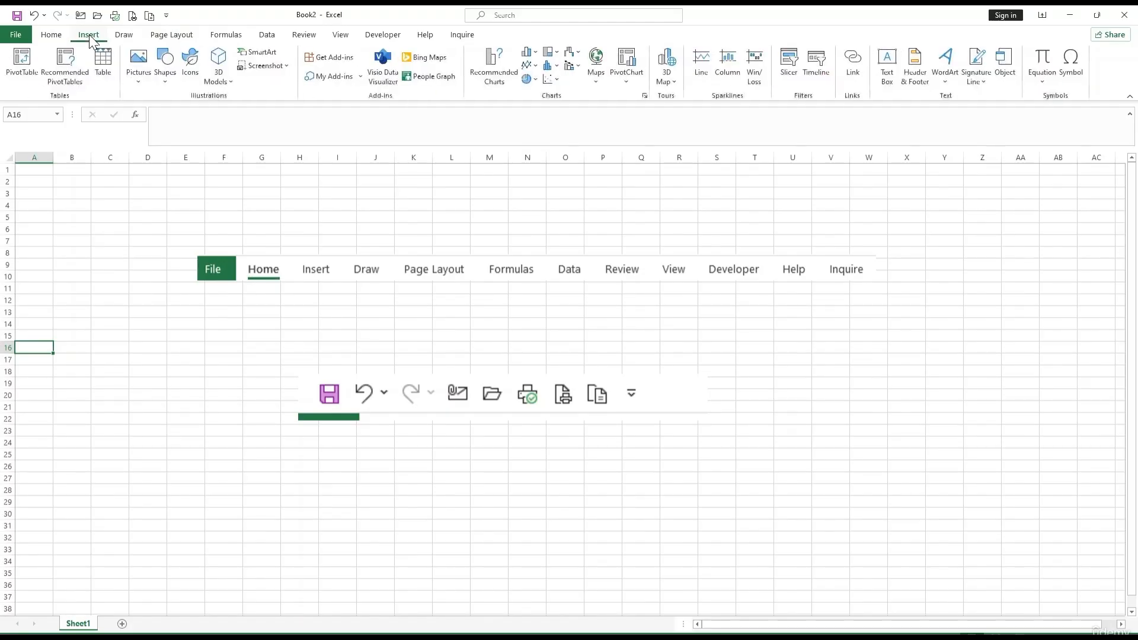
{"action": "left_click", "coordinate": [51, 35]}
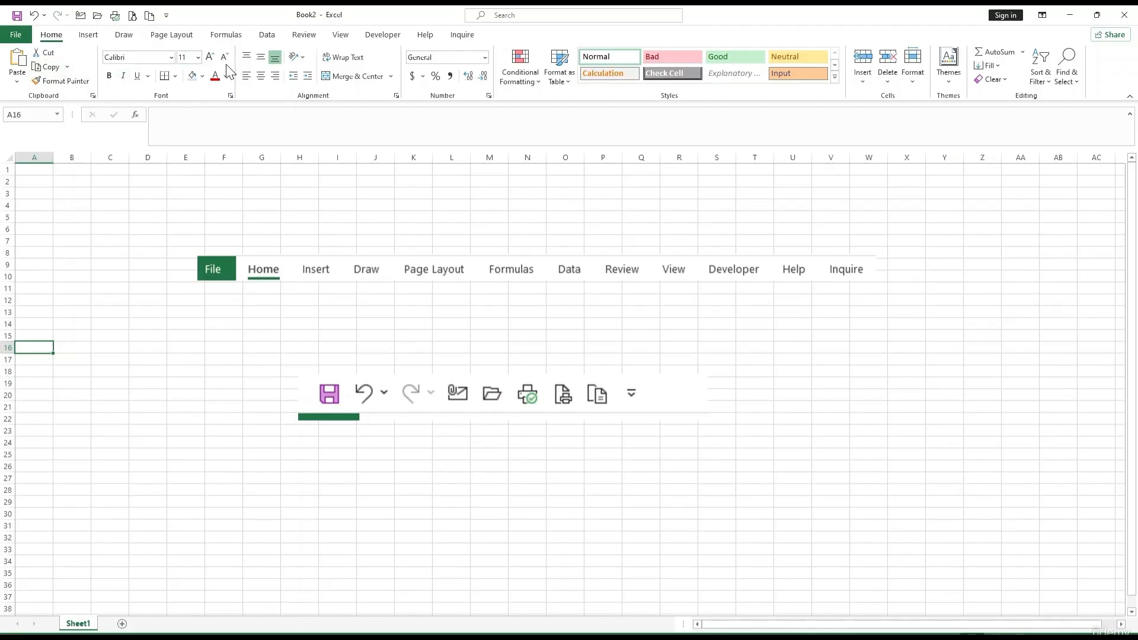
{"action": "left_click", "coordinate": [89, 38]}
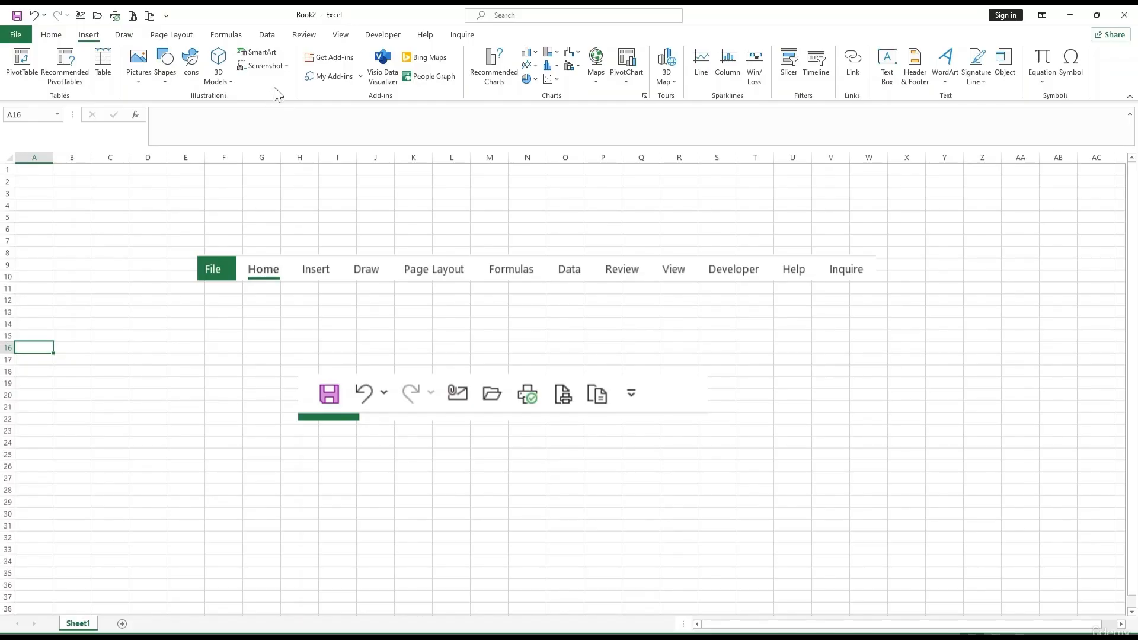
{"action": "left_click", "coordinate": [164, 40]}
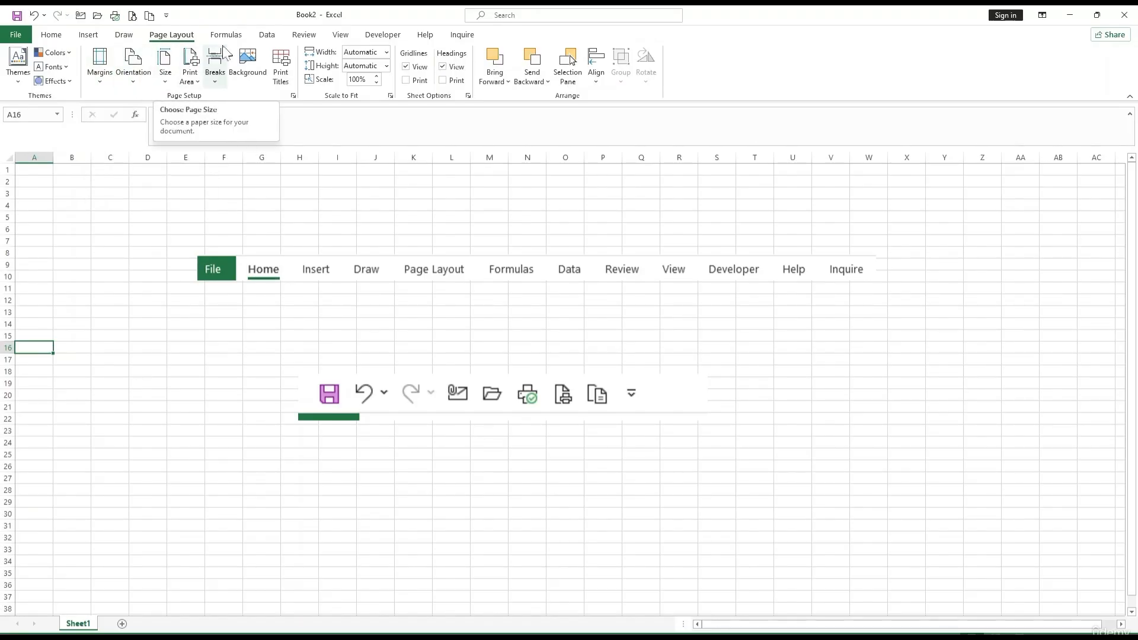
{"action": "left_click", "coordinate": [226, 36]}
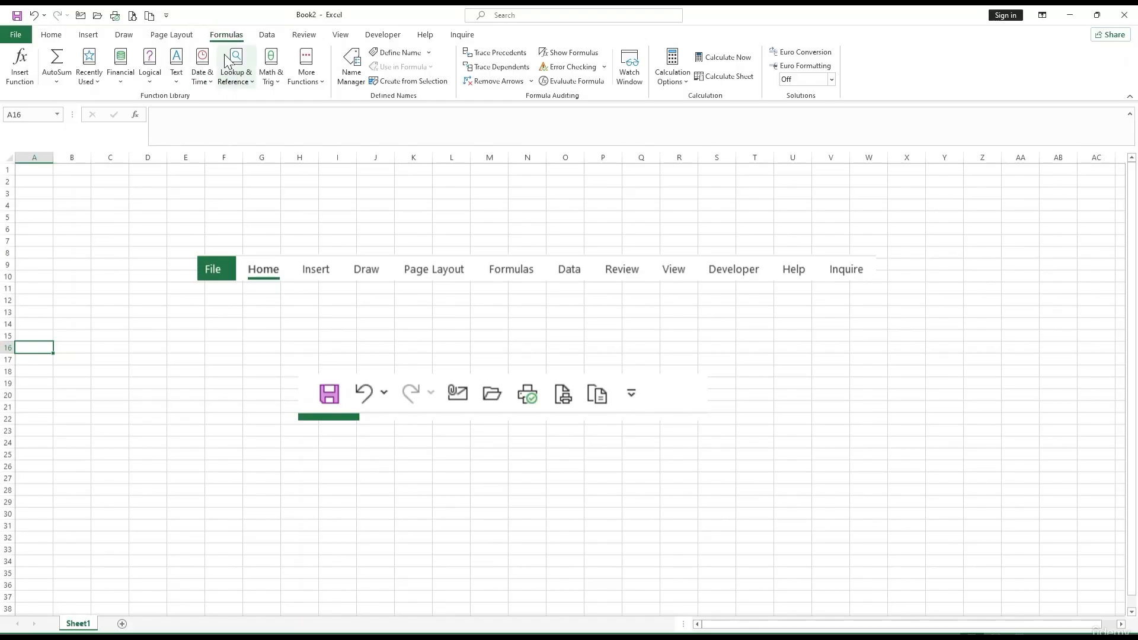
{"action": "left_click", "coordinate": [119, 80]}
{"action": "left_click", "coordinate": [148, 83]}
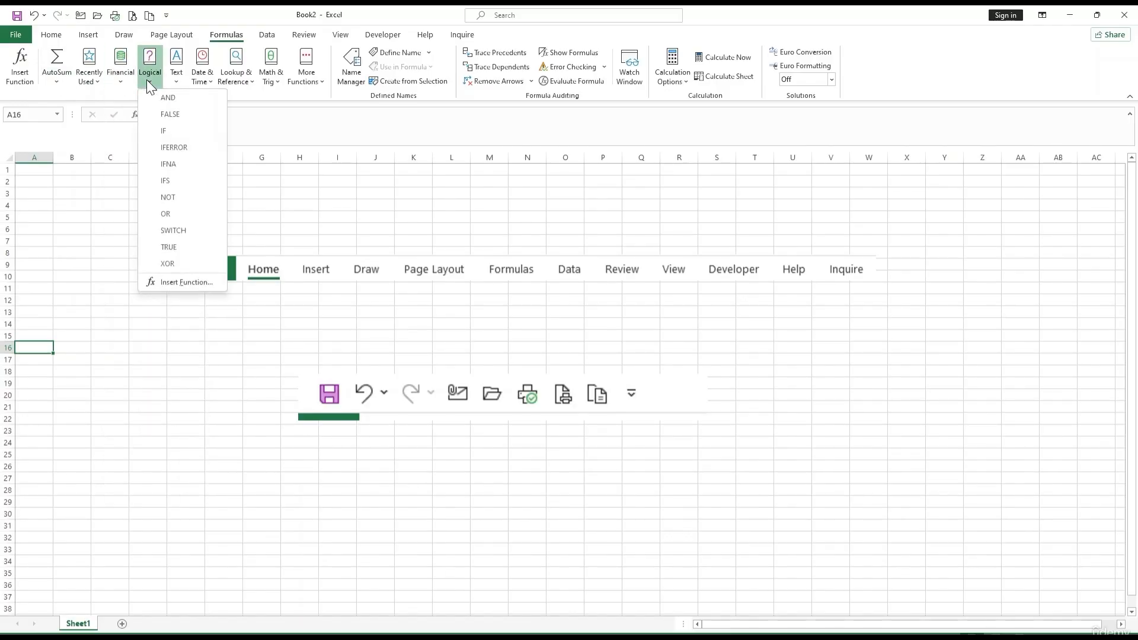
{"action": "left_click", "coordinate": [173, 81]}
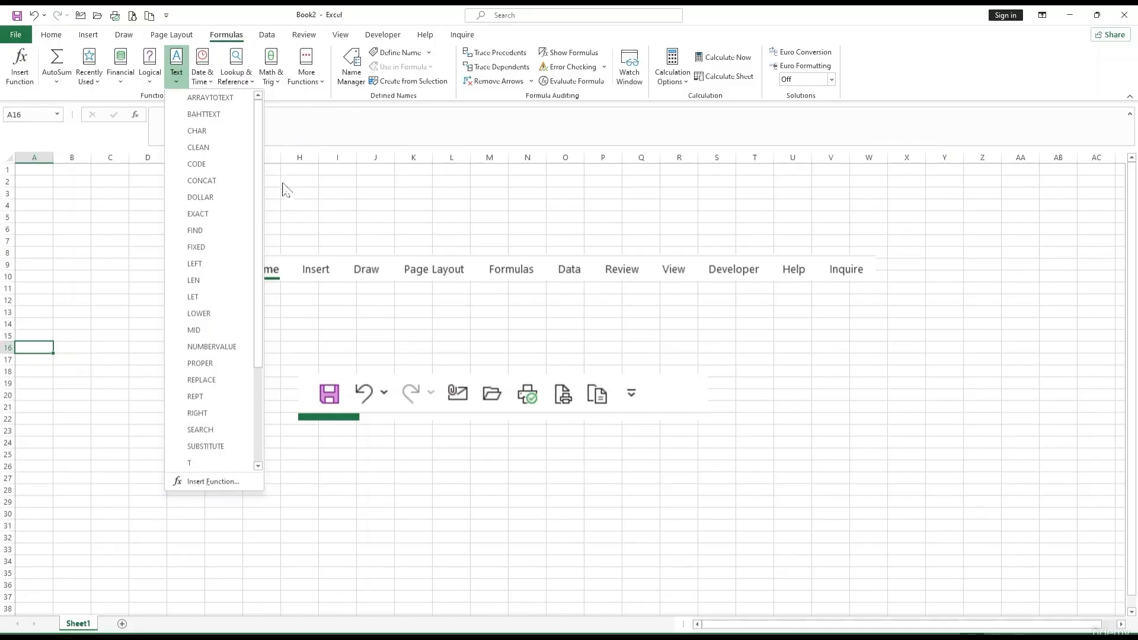
{"action": "left_click", "coordinate": [268, 34]}
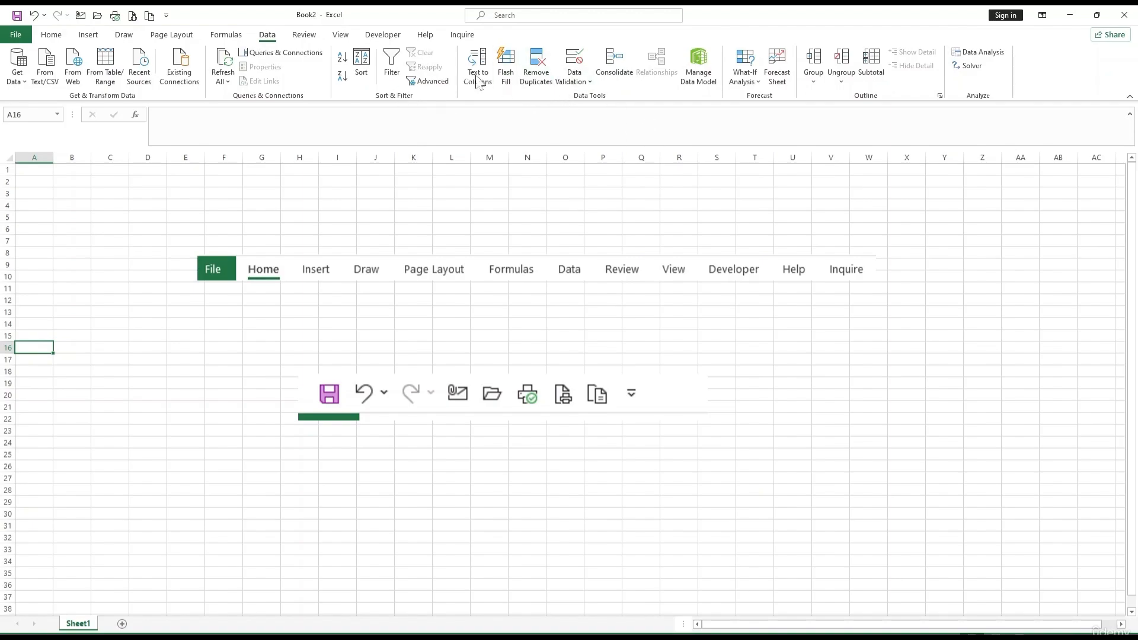
{"action": "left_click", "coordinate": [313, 40]}
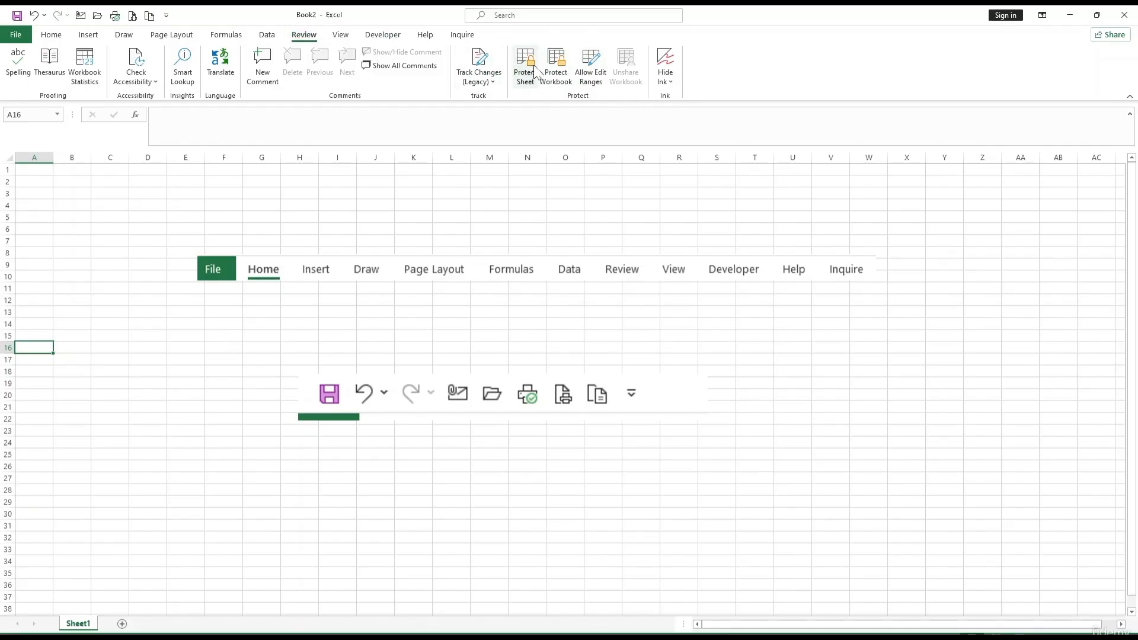
{"action": "left_click", "coordinate": [343, 37]}
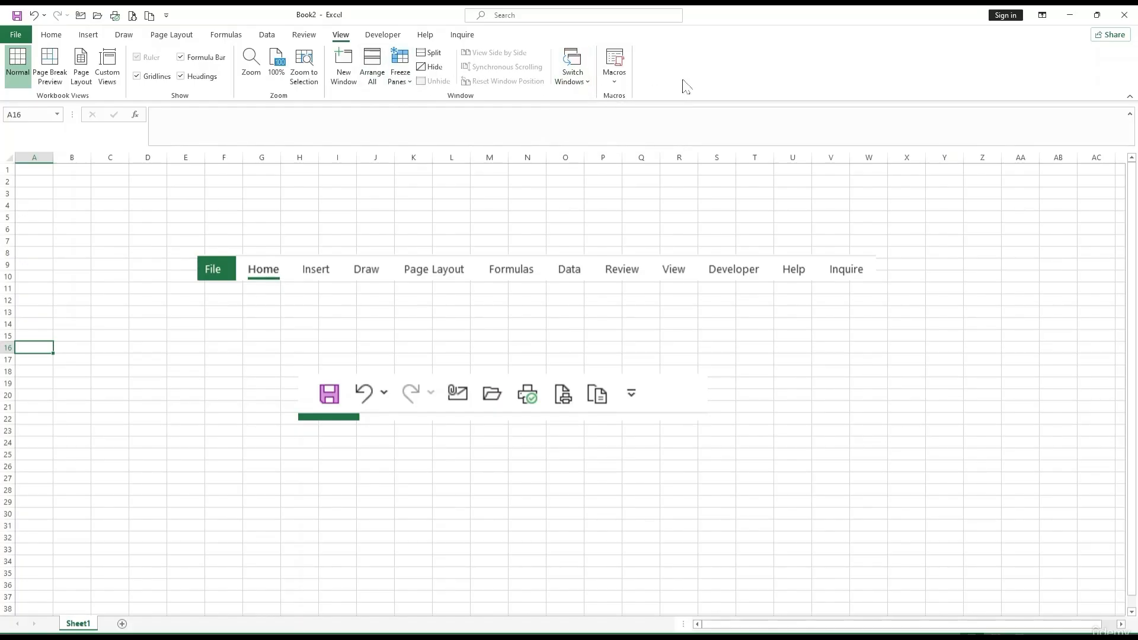
Step: Customize the ribbon to hide the Draw tab
{"action": "right_click", "coordinate": [567, 28]}
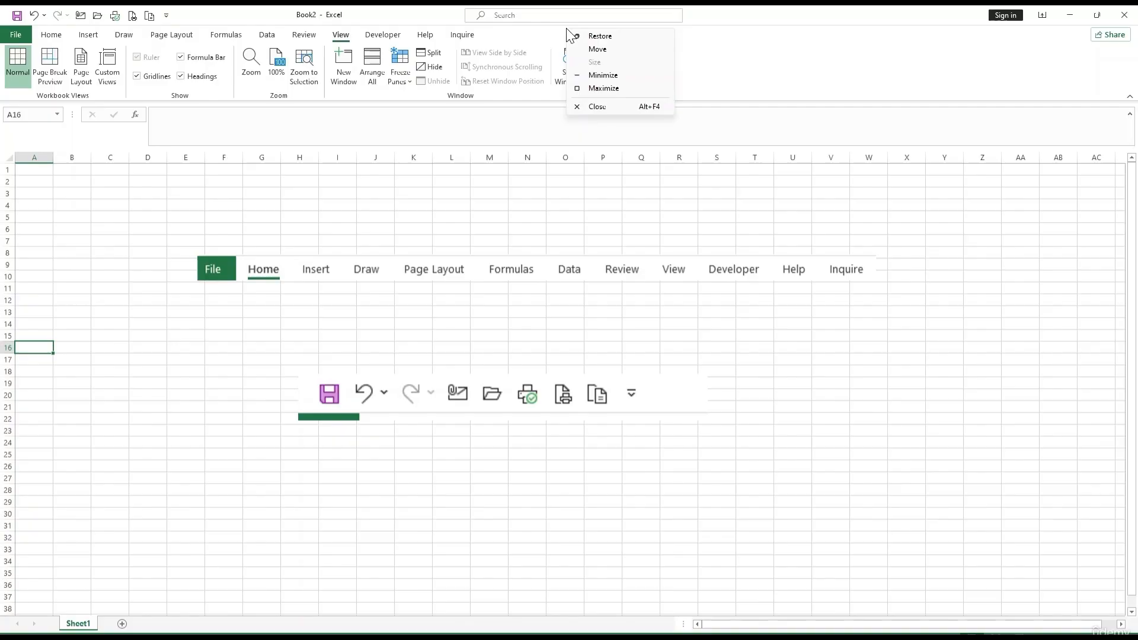
{"action": "left_click", "coordinate": [726, 67]}
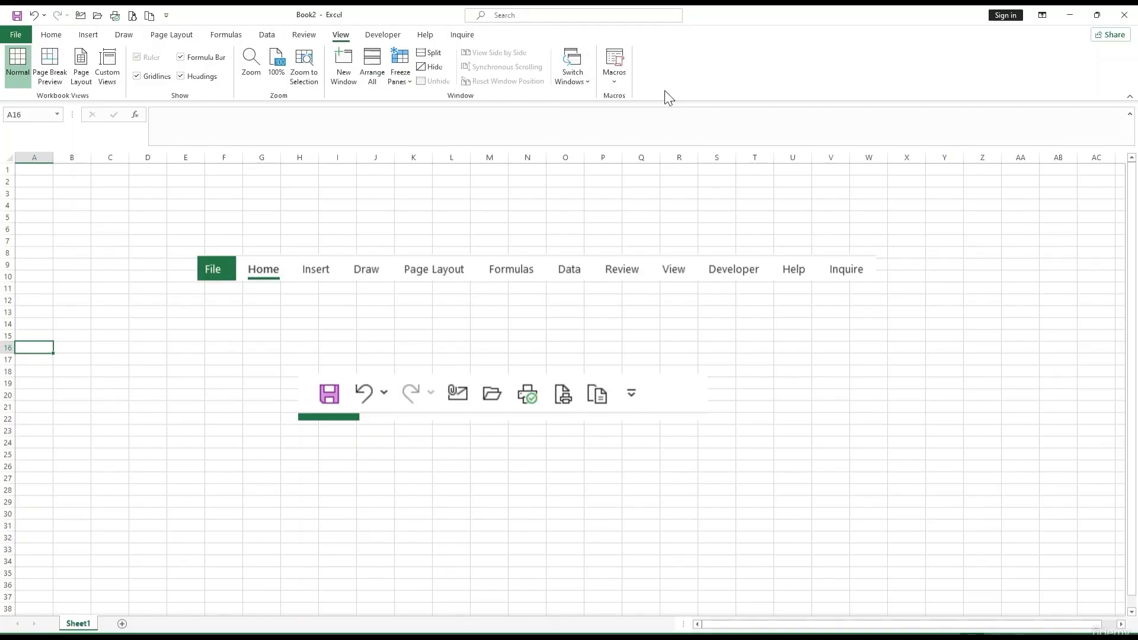
{"action": "right_click", "coordinate": [664, 90]}
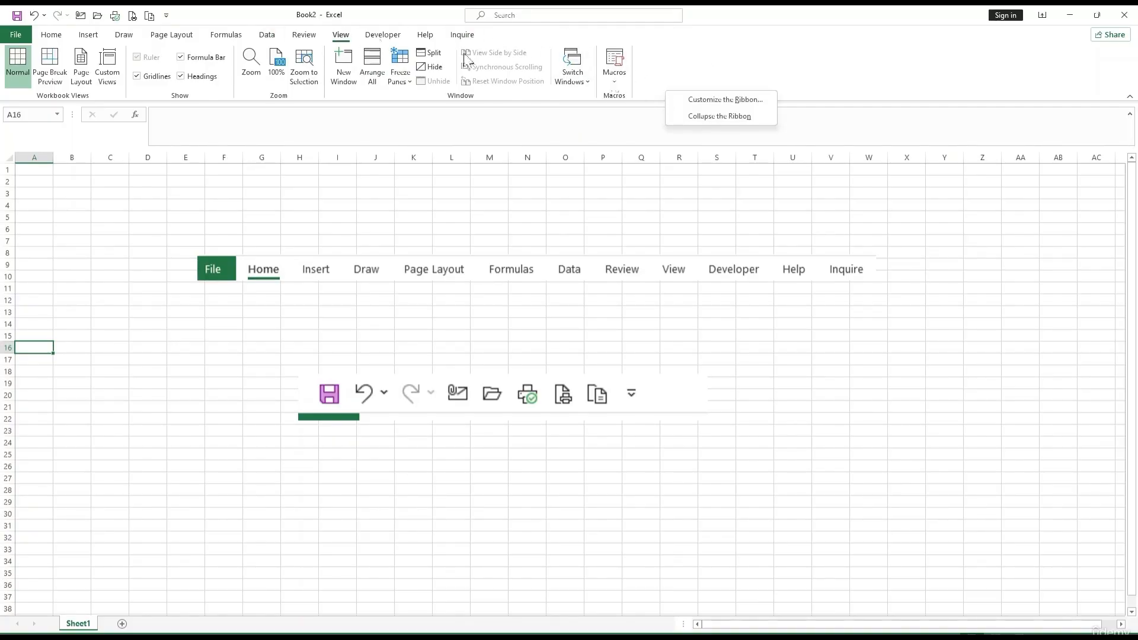
{"action": "left_click", "coordinate": [709, 99]}
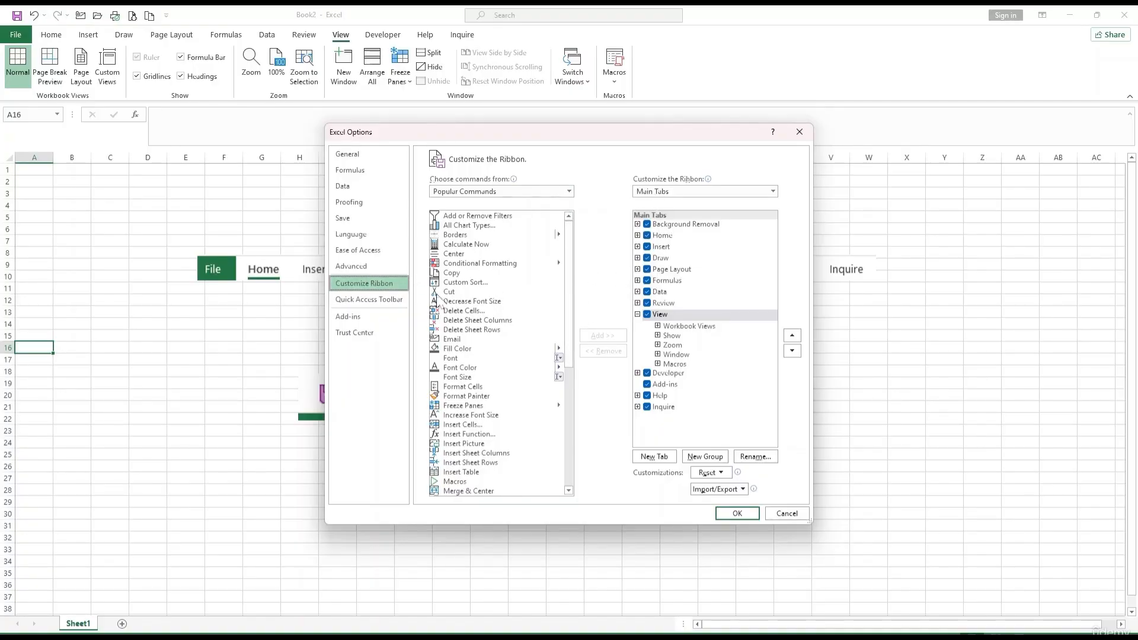
{"action": "left_click", "coordinate": [647, 258]}
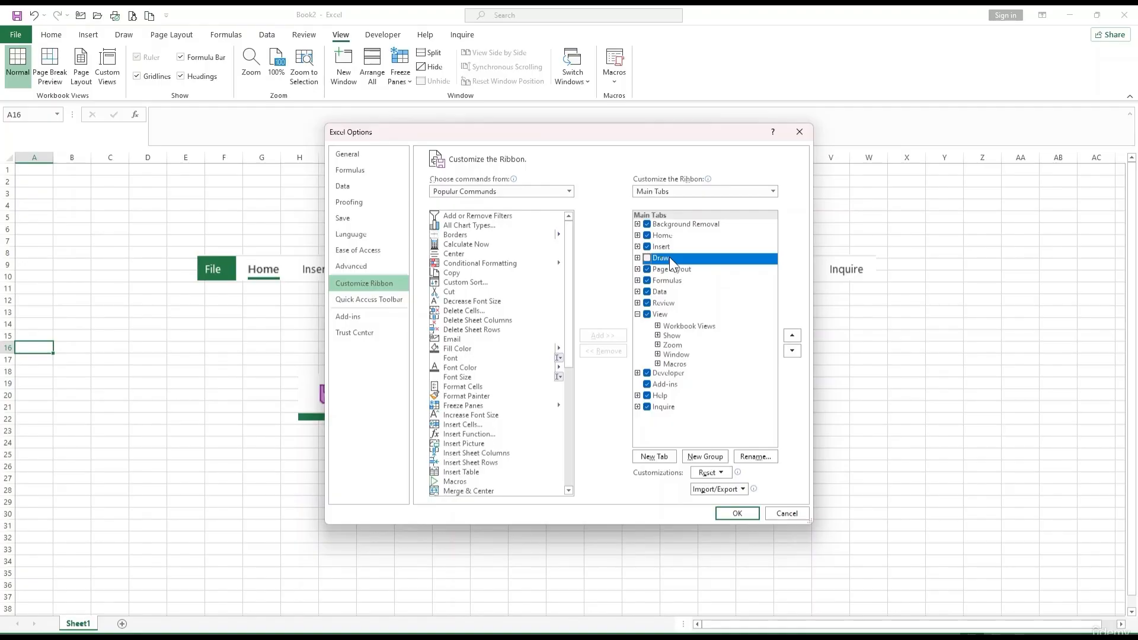
{"action": "left_click", "coordinate": [737, 514]}
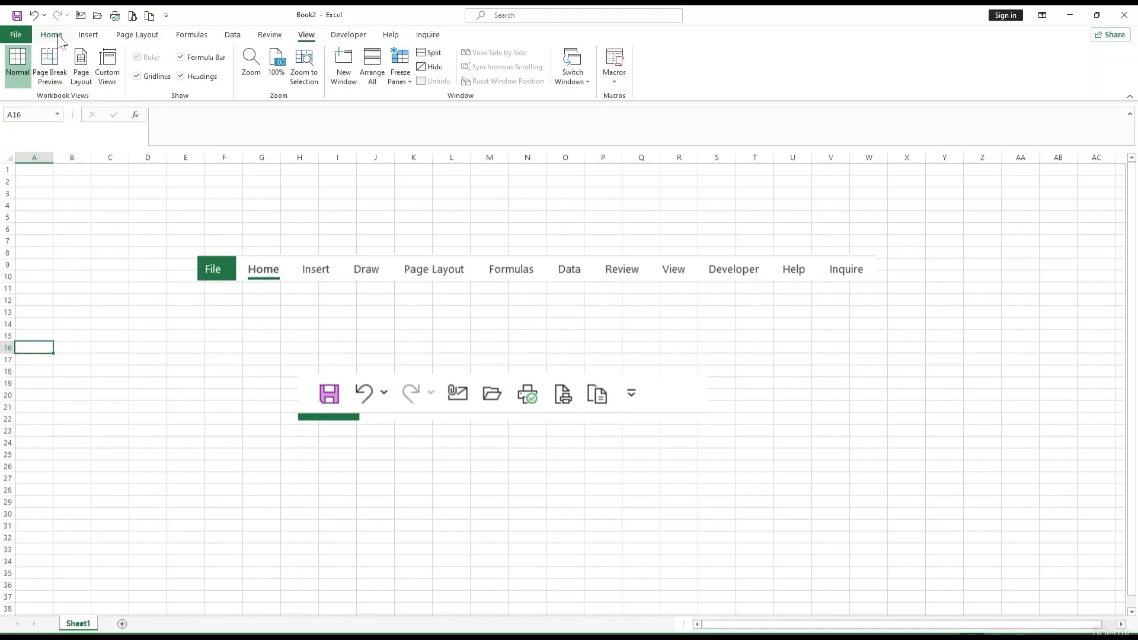
Step: Try to add the Insert Function command to the ribbon's Insert tab through the ribbon customization options
{"action": "right_click", "coordinate": [669, 69]}
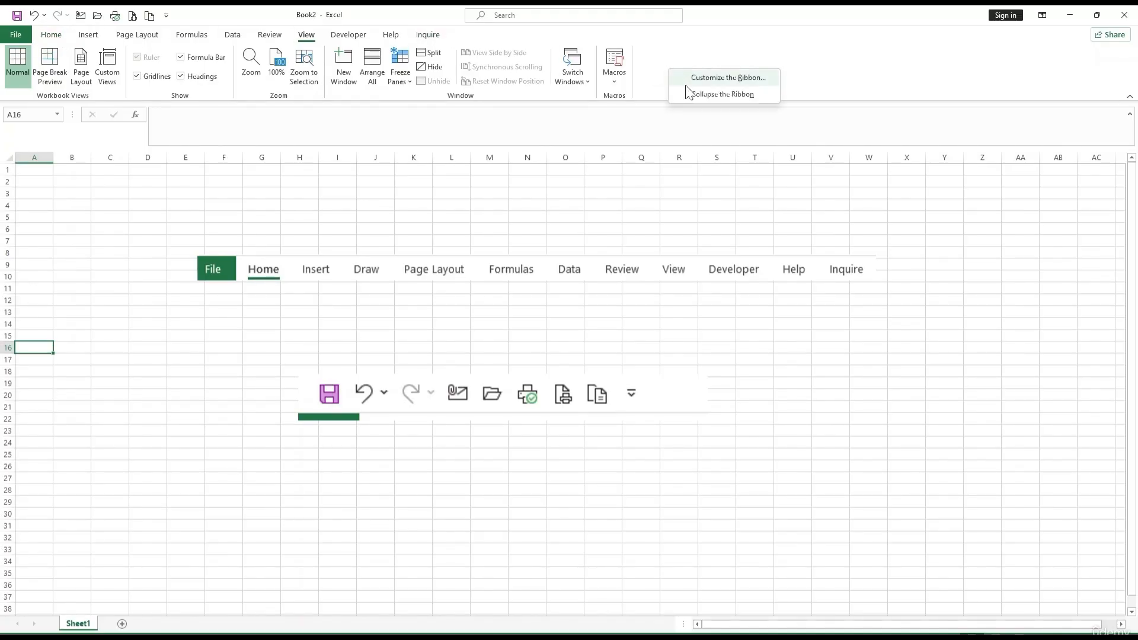
{"action": "left_click", "coordinate": [686, 82]}
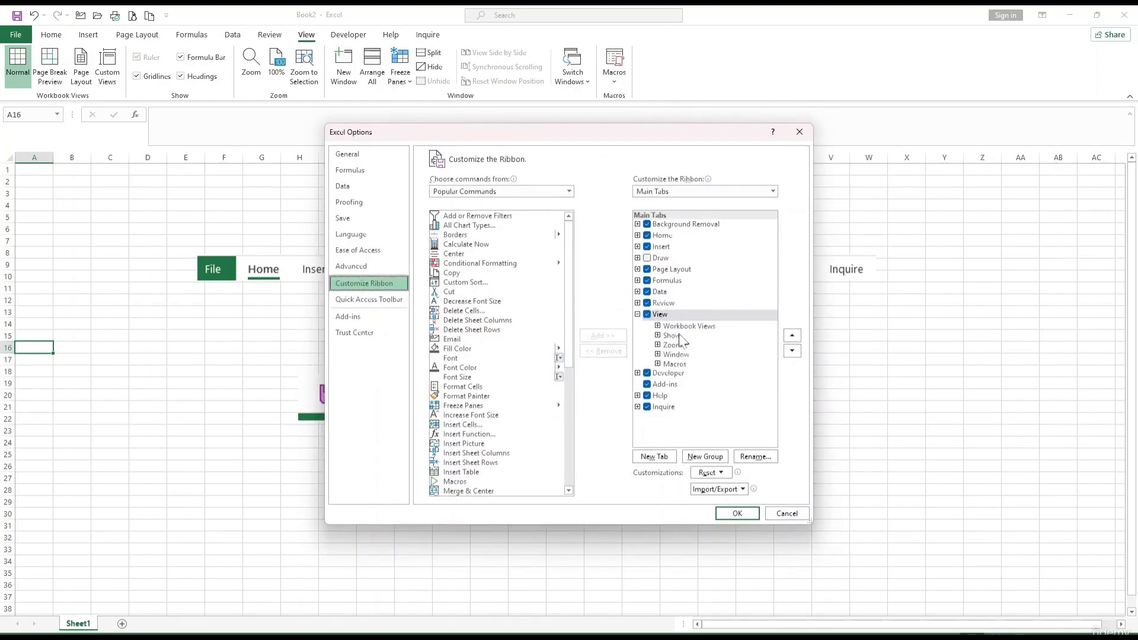
{"action": "left_click", "coordinate": [662, 248]}
{"action": "left_click", "coordinate": [638, 247]}
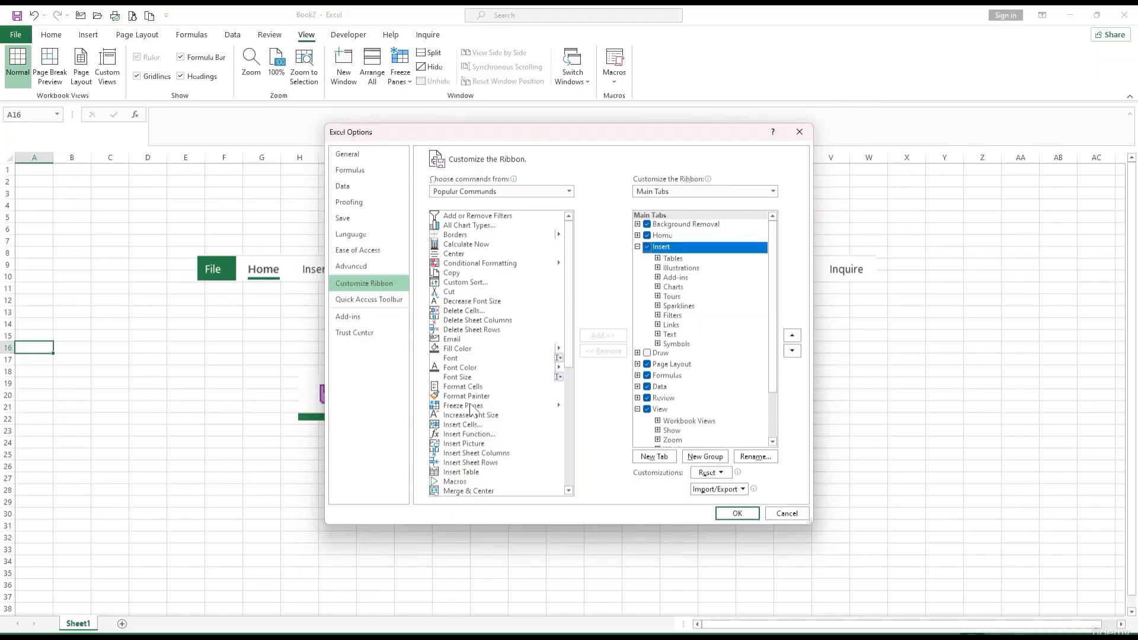
{"action": "scroll", "coordinate": [475, 398], "scroll_direction": "down", "scroll_amount": 3}
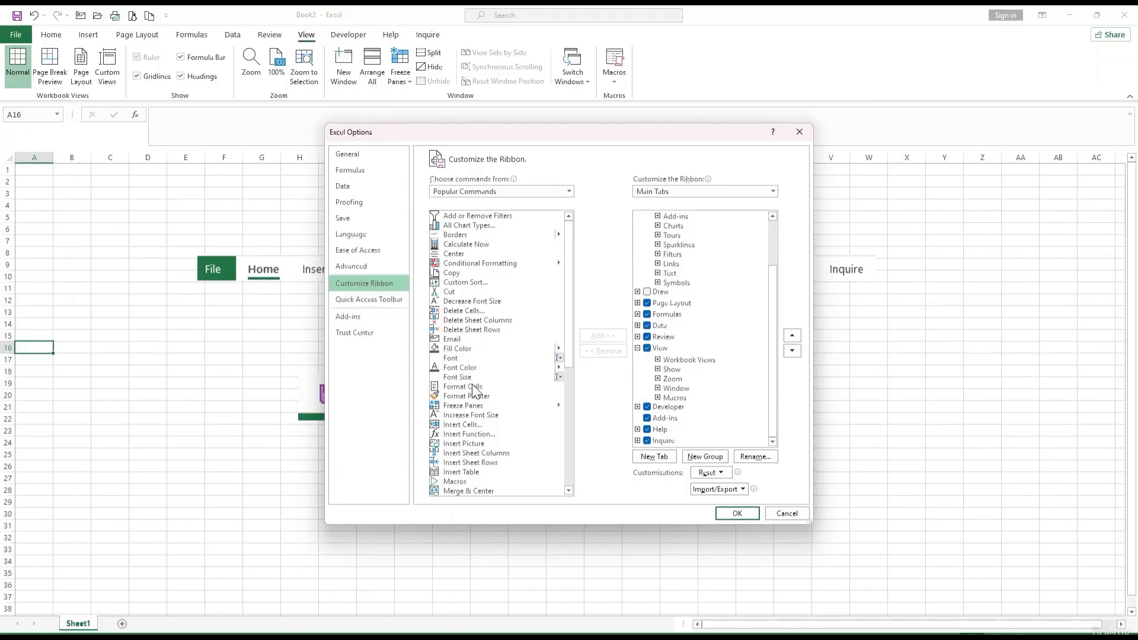
{"action": "scroll", "coordinate": [467, 378], "scroll_direction": "up", "scroll_amount": 2}
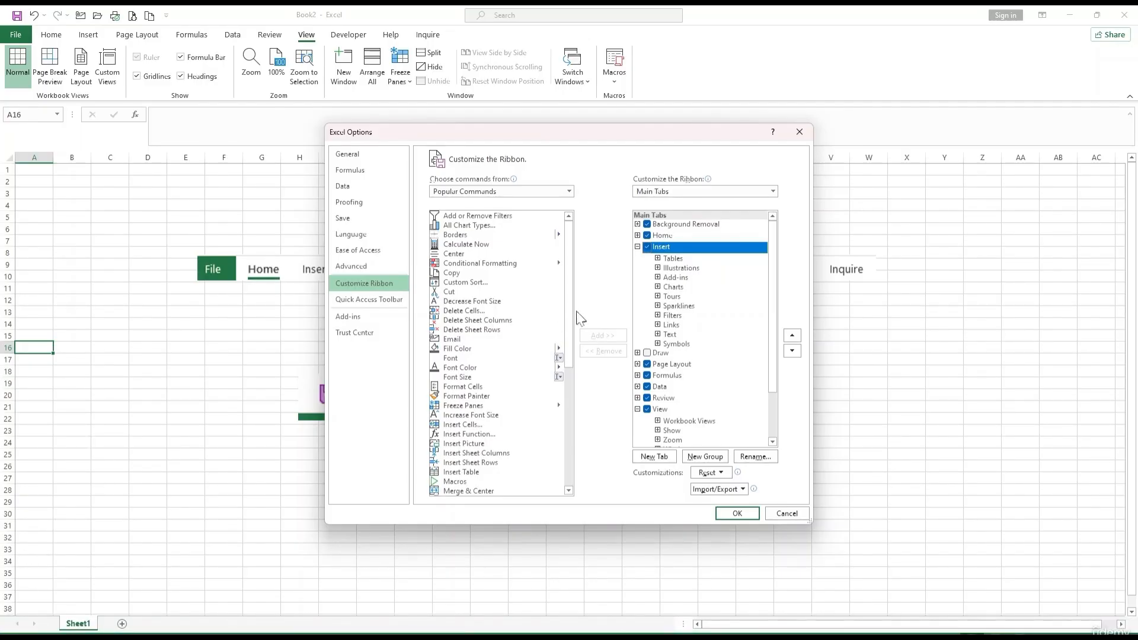
{"action": "left_click_drag", "start_coordinate": [570, 323], "coordinate": [571, 382]}
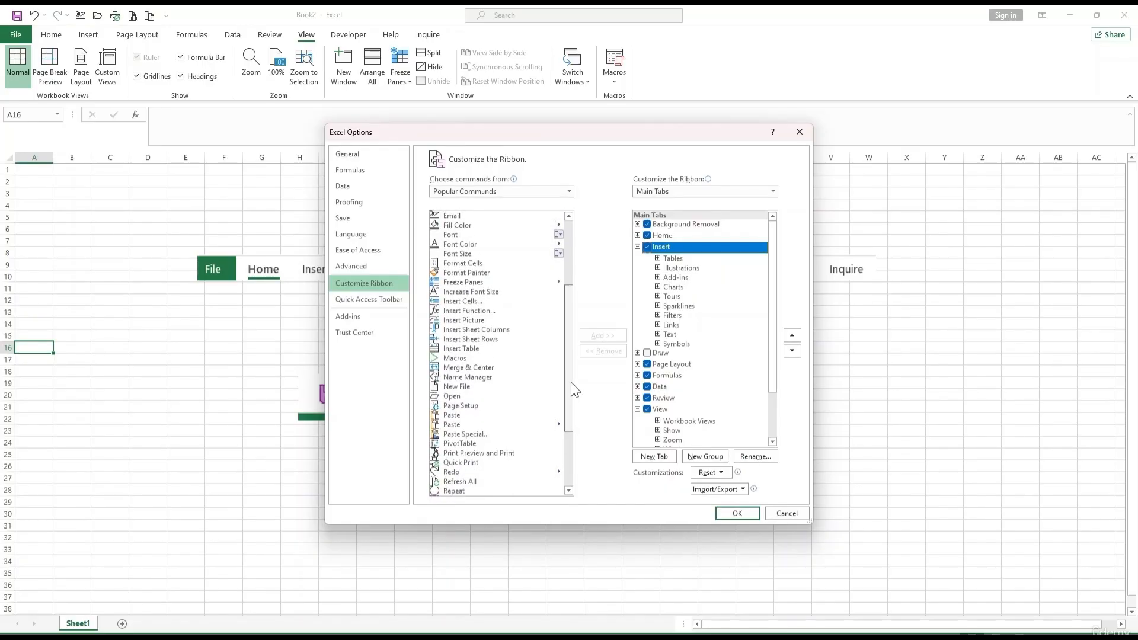
{"action": "left_click", "coordinate": [481, 312]}
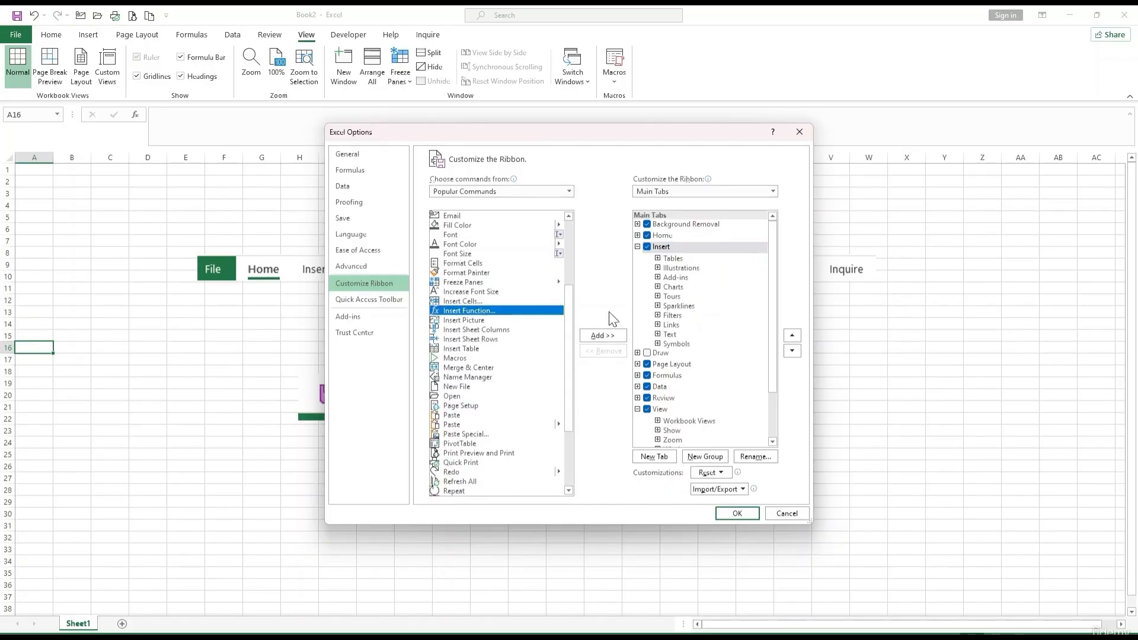
{"action": "left_click", "coordinate": [609, 336]}
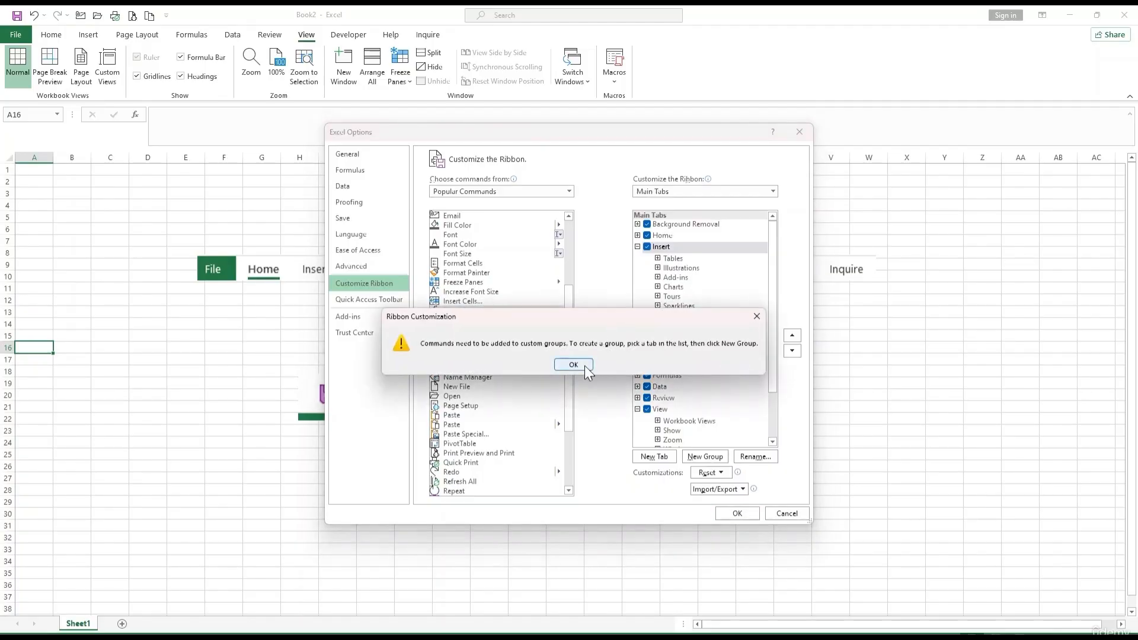
{"action": "left_click", "coordinate": [582, 364]}
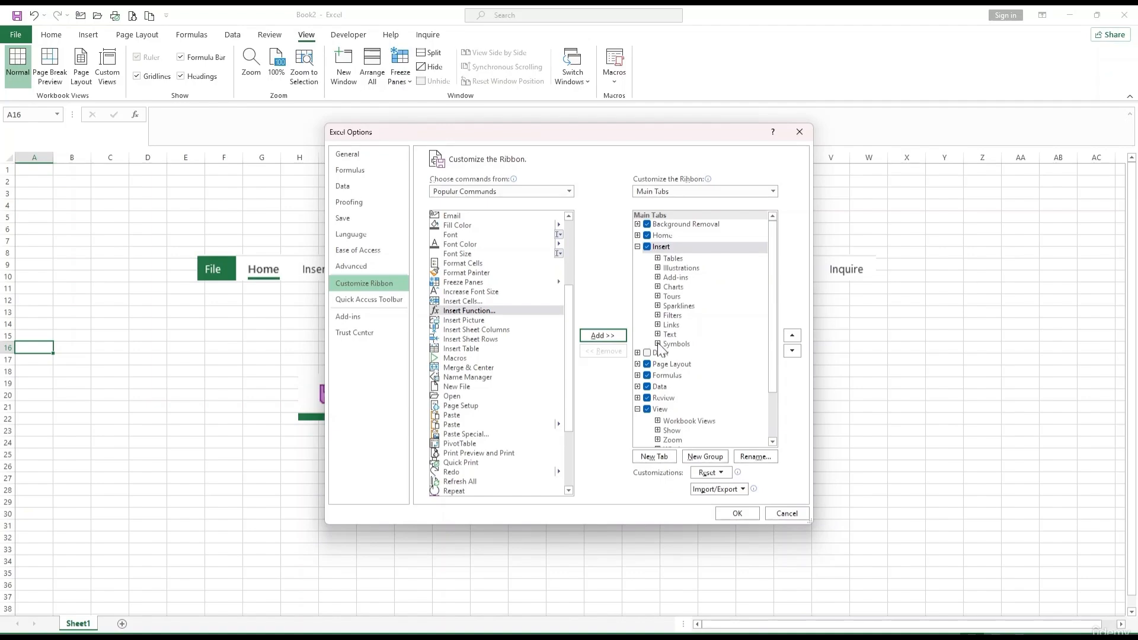
Step: Try to add Insert Function again with the Insert tab's Text group expanded, and close the options without saving
{"action": "left_click", "coordinate": [658, 335]}
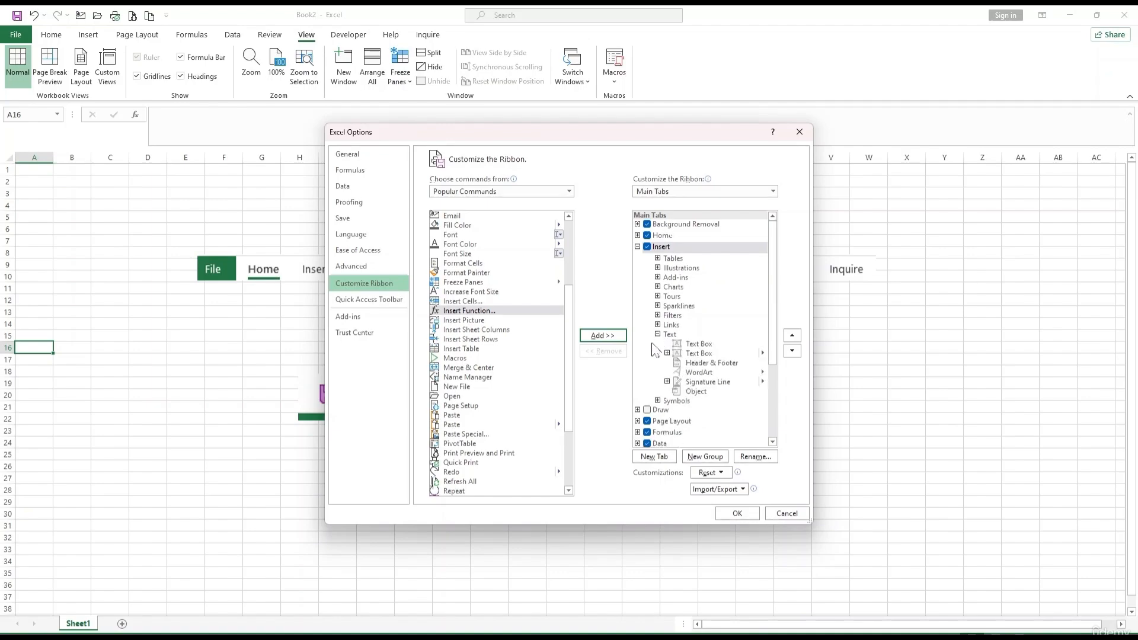
{"action": "left_click", "coordinate": [596, 336]}
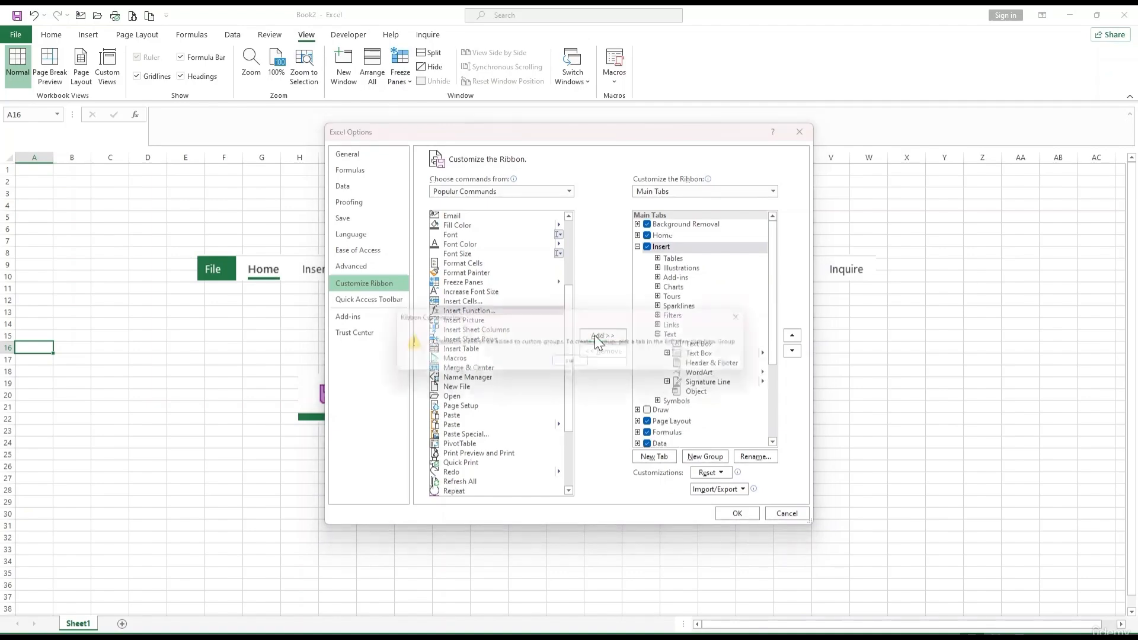
{"action": "left_click", "coordinate": [579, 365]}
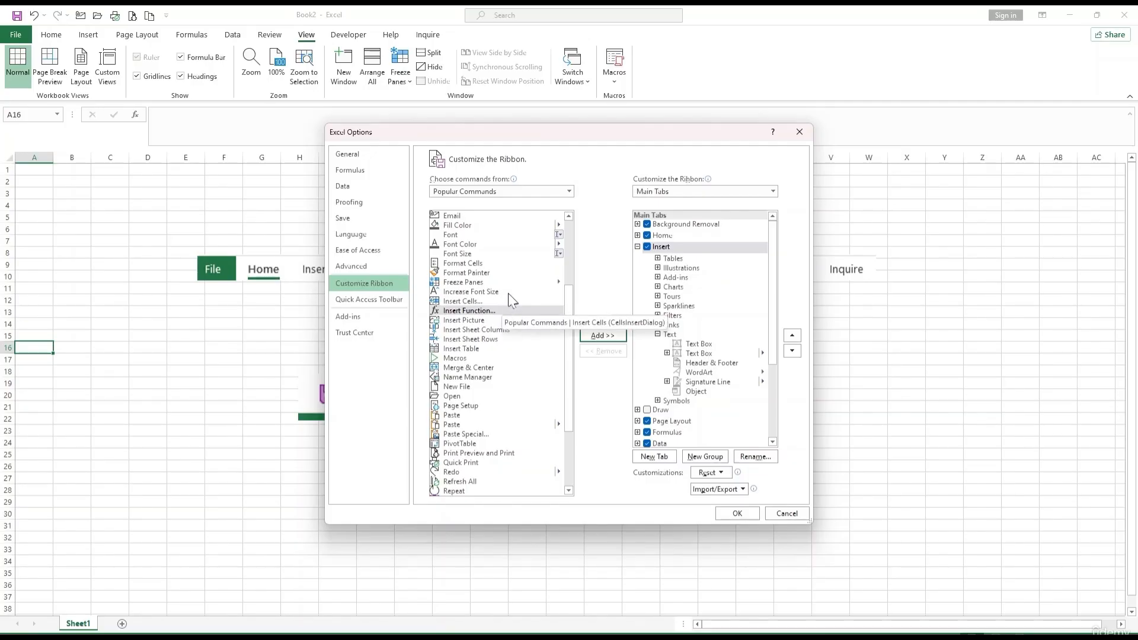
{"action": "left_click", "coordinate": [798, 133]}
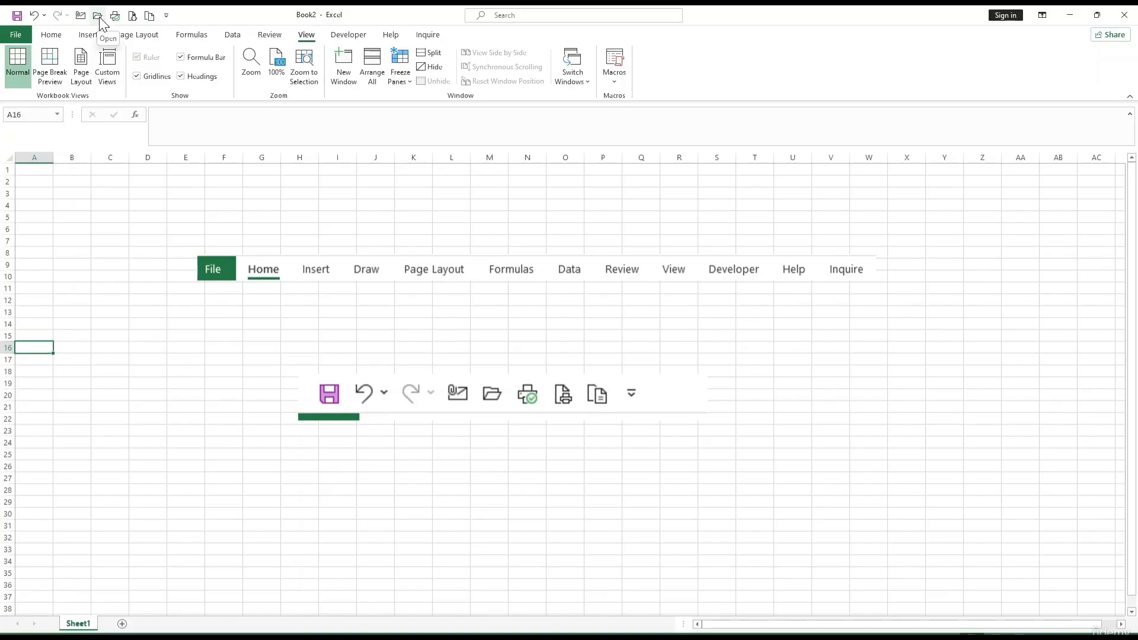
Step: Add the New command to the Quick Access Toolbar
{"action": "left_click", "coordinate": [168, 16]}
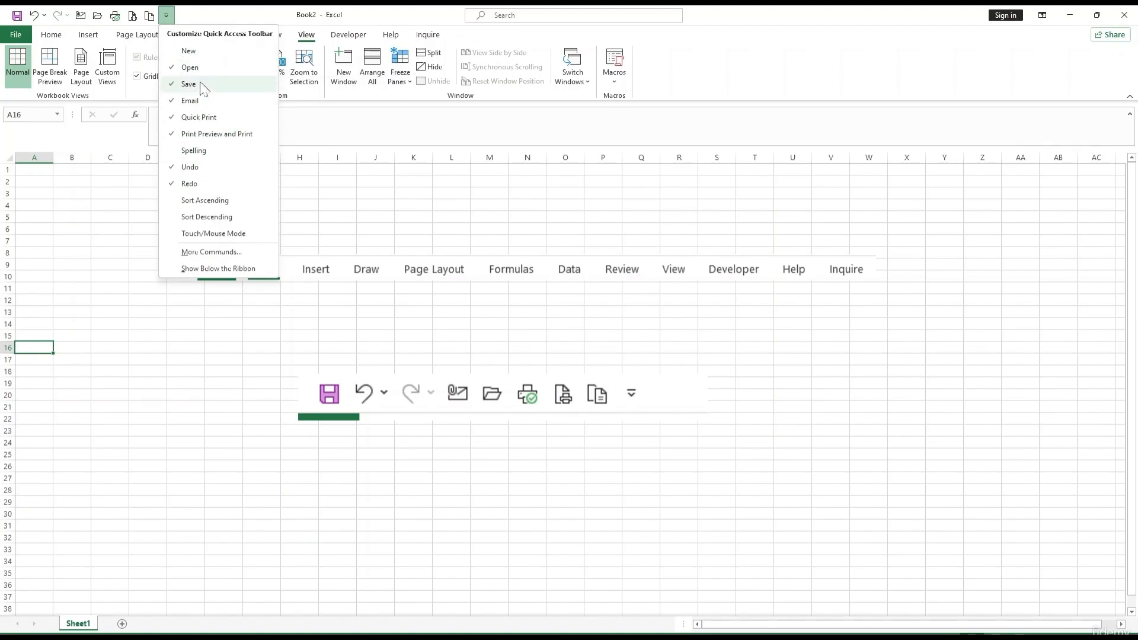
{"action": "left_click", "coordinate": [189, 50]}
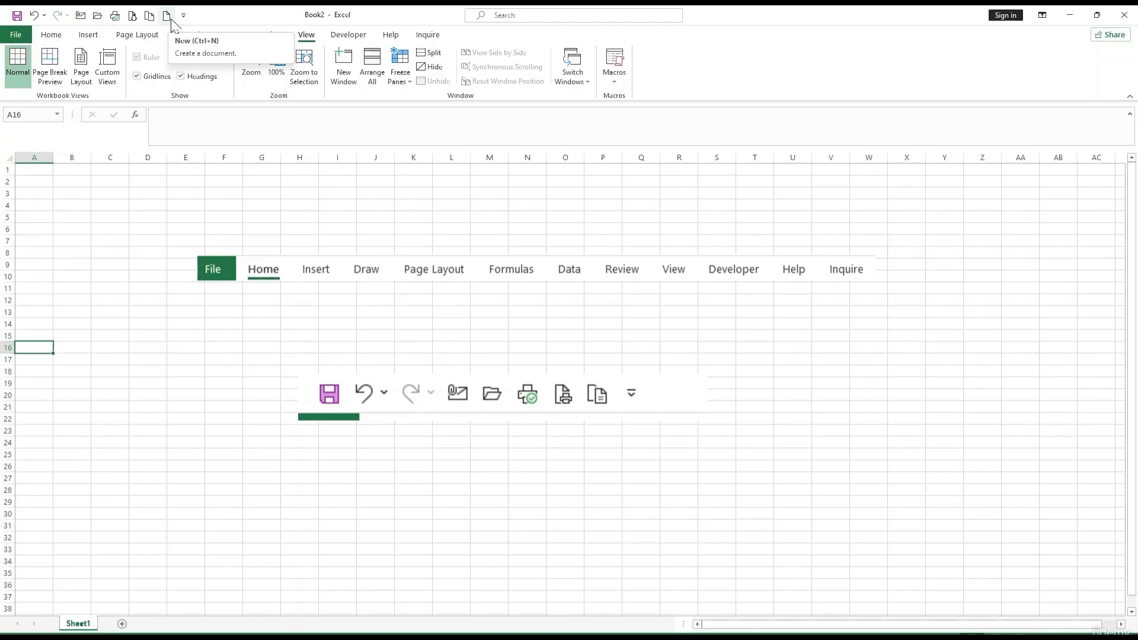
Step: Add the Cut command from the popular commands to the Quick Access Toolbar and save the options
{"action": "left_click", "coordinate": [183, 16]}
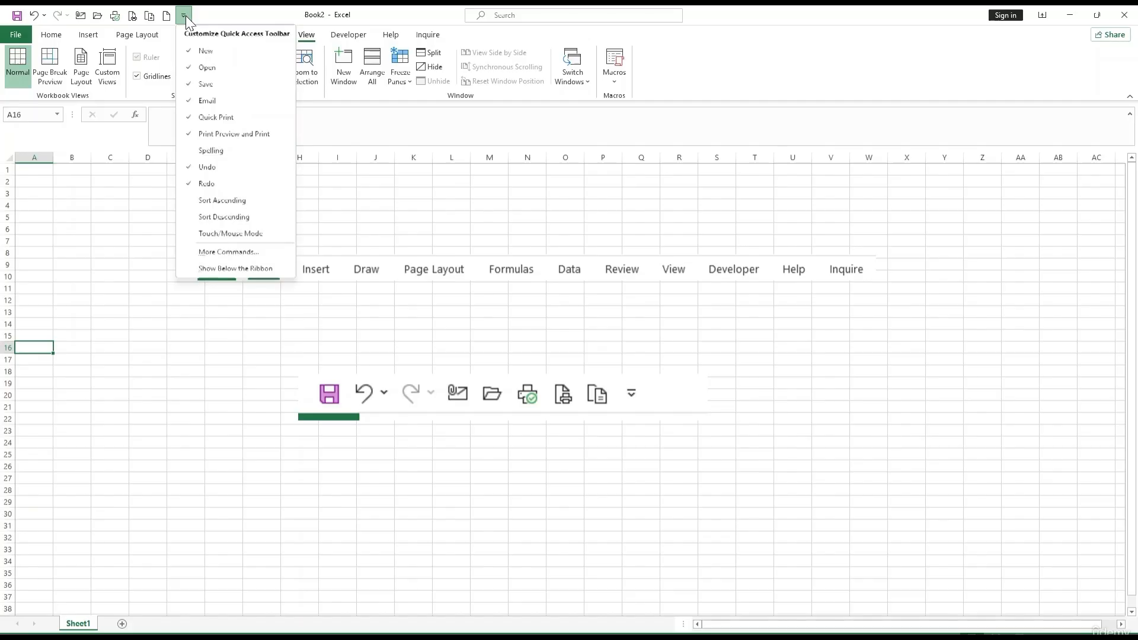
{"action": "left_click", "coordinate": [241, 252]}
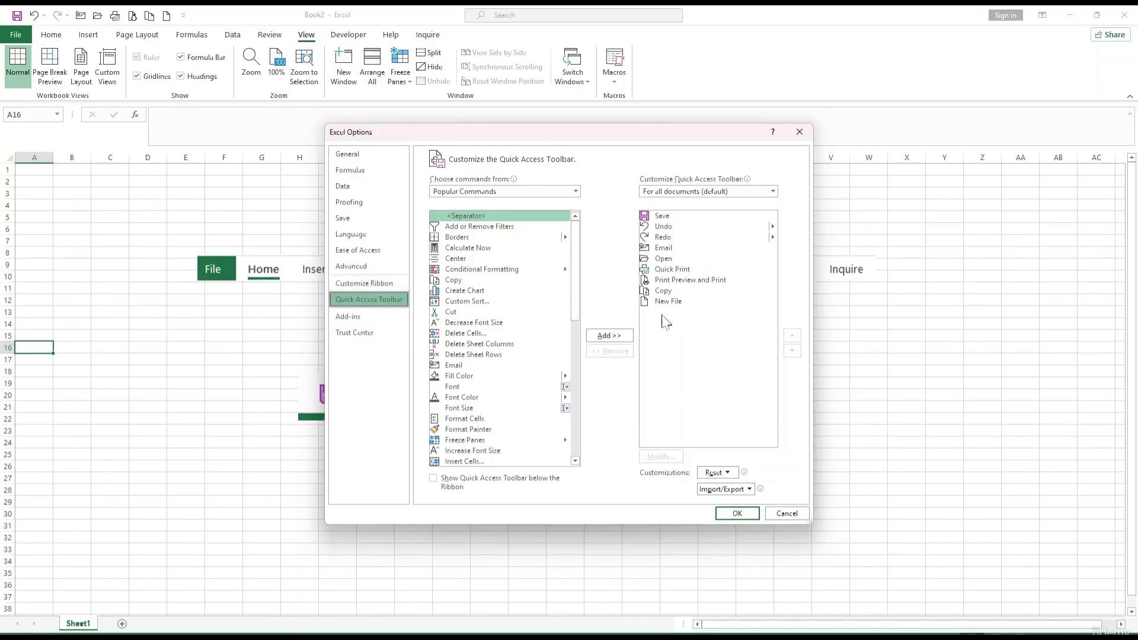
{"action": "scroll", "coordinate": [576, 296], "scroll_direction": "down", "scroll_amount": 3}
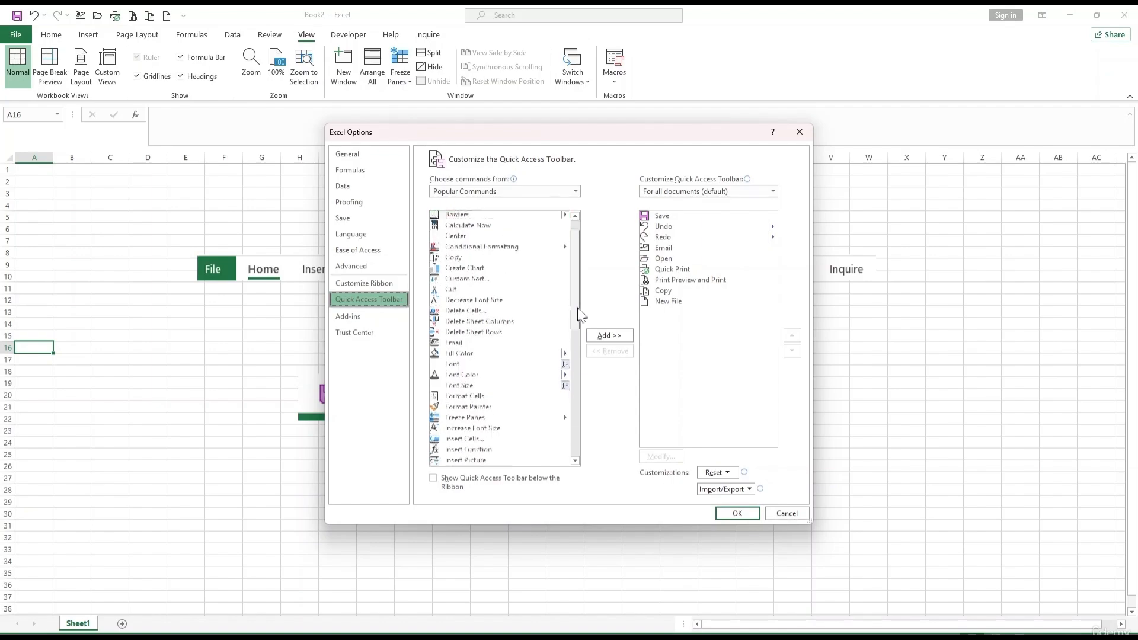
{"action": "scroll", "coordinate": [582, 300], "scroll_direction": "up", "scroll_amount": 3}
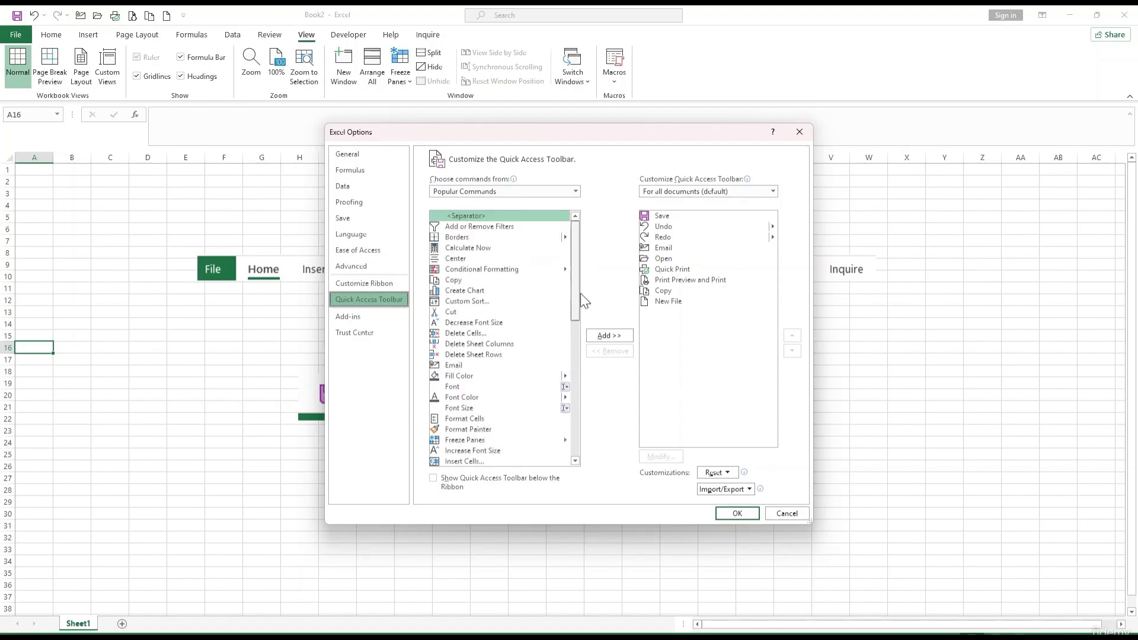
{"action": "left_click", "coordinate": [457, 312]}
{"action": "left_click", "coordinate": [610, 336]}
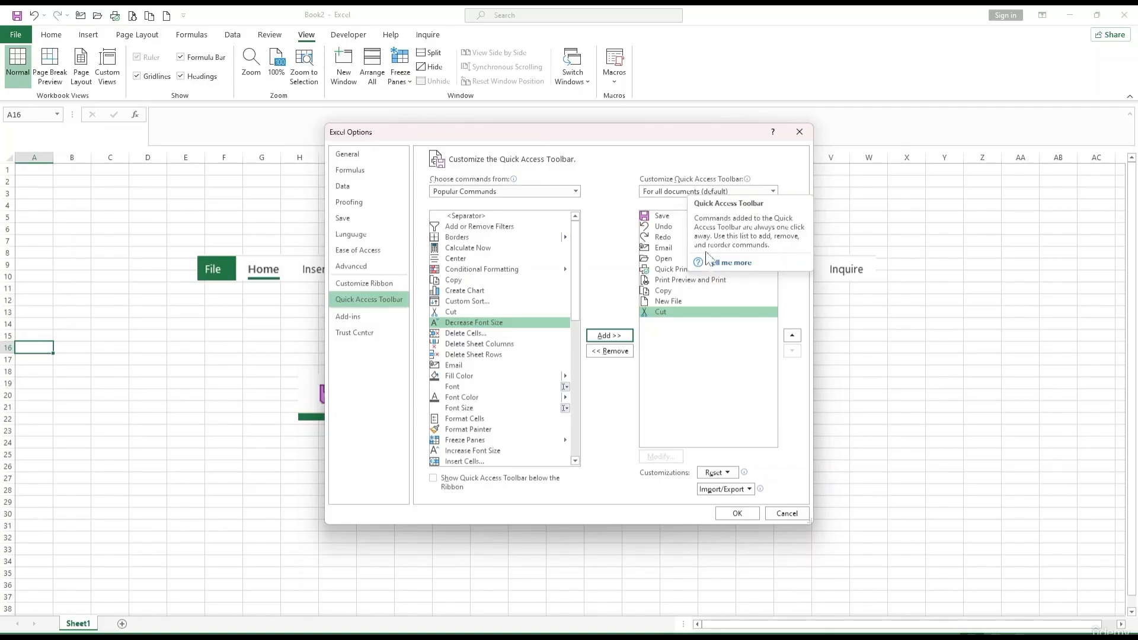
{"action": "left_click", "coordinate": [737, 513]}
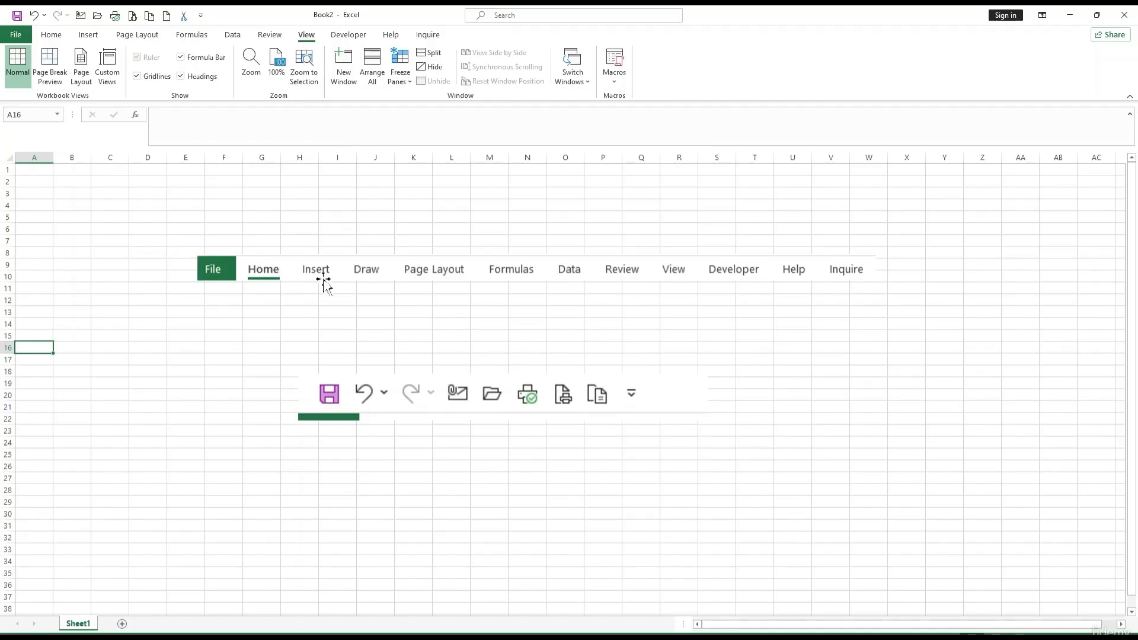
Step: Move the ribbon-tabs picture away from the first columns and enter the headers name, age and country in A1:C1
{"action": "left_click_drag", "start_coordinate": [236, 259], "coordinate": [366, 251]}
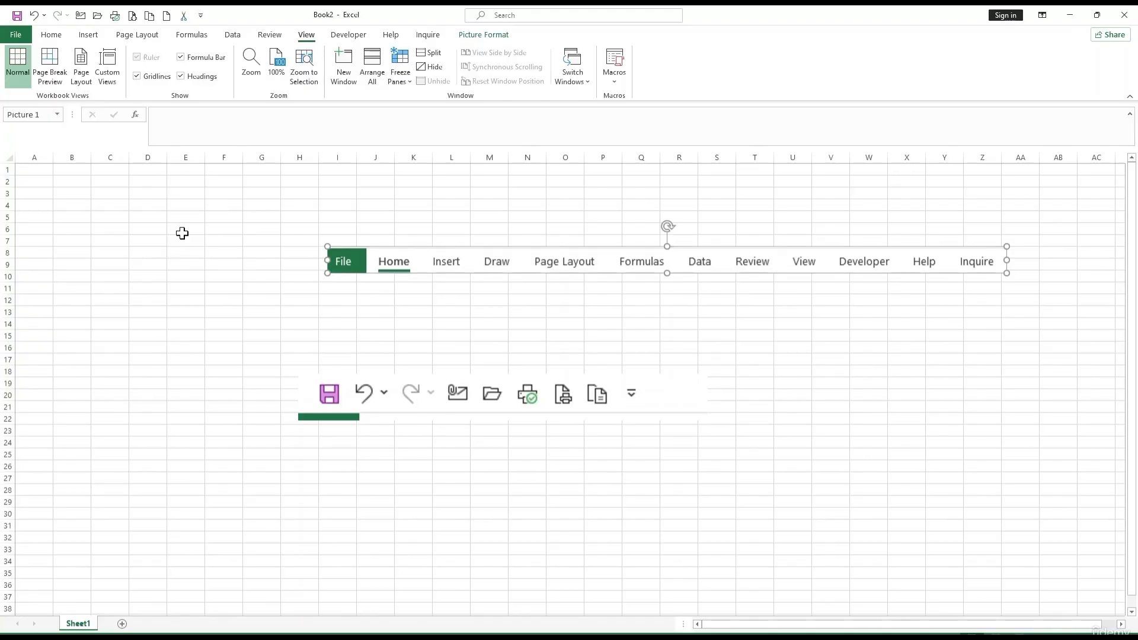
{"action": "left_click", "coordinate": [33, 170]}
{"action": "type", "text": "name"}
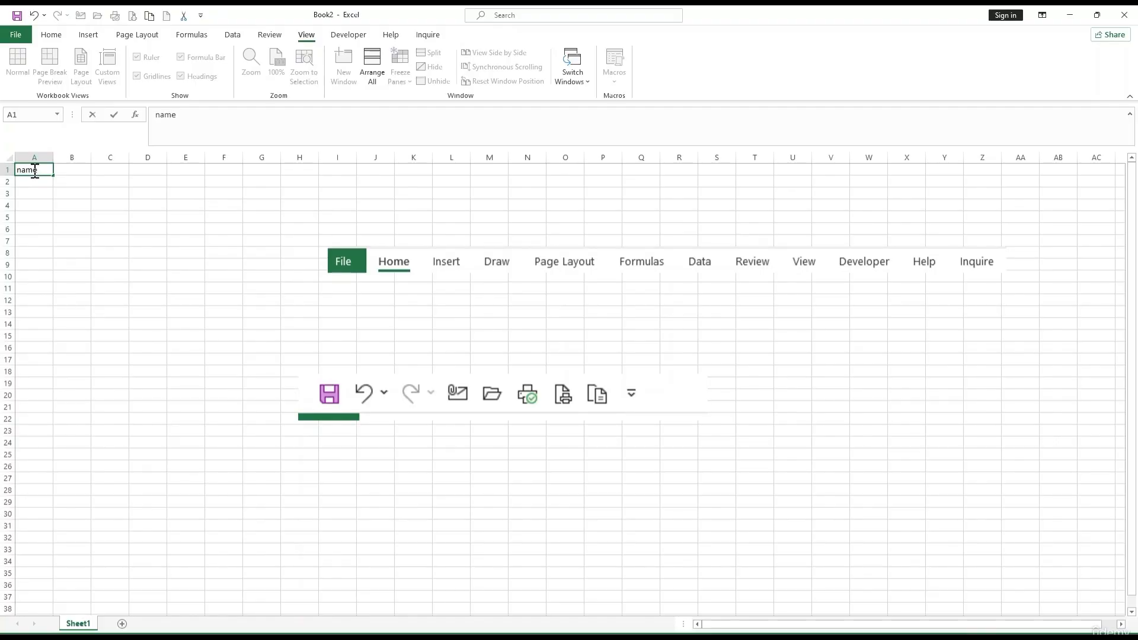
{"action": "key", "text": "Tab"}
{"action": "type", "text": "age co"}
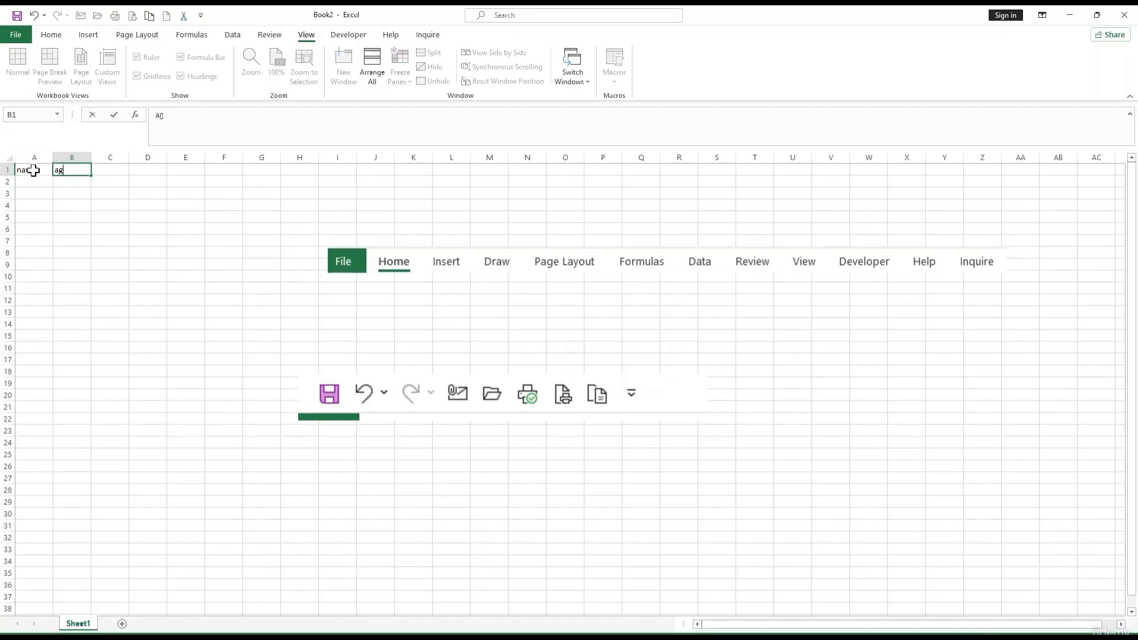
{"action": "key", "text": "BackSpace"}
{"action": "key", "text": "BackSpace"}
{"action": "key", "text": "BackSpace"}
{"action": "key", "text": "Tab"}
{"action": "type", "text": "coun"}
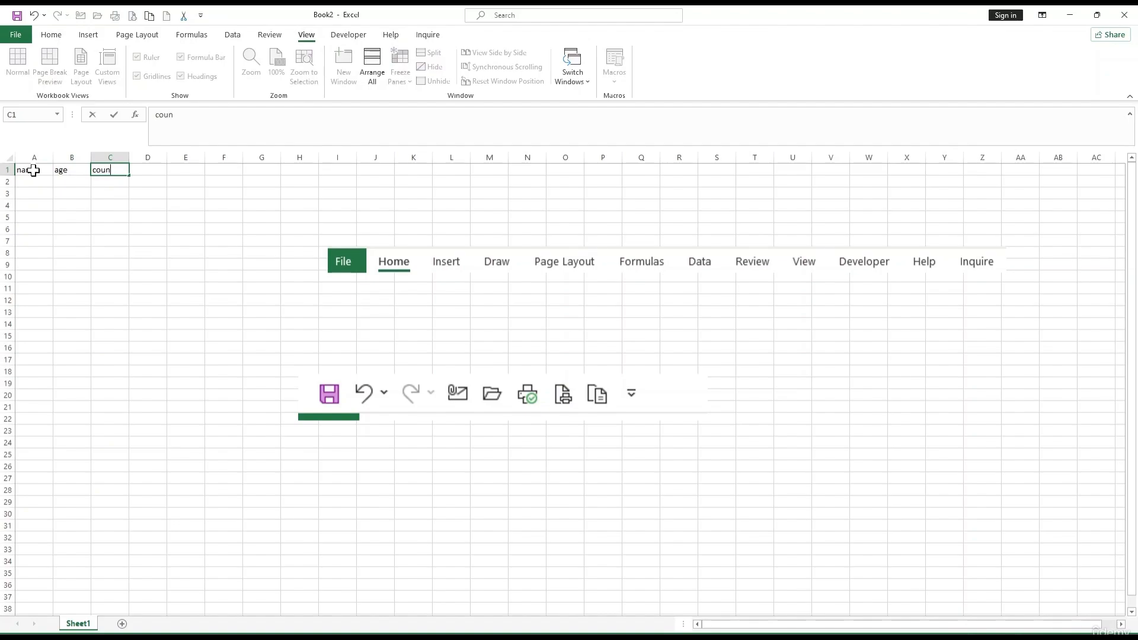
{"action": "type", "text": "try"}
{"action": "key", "text": "Return"}
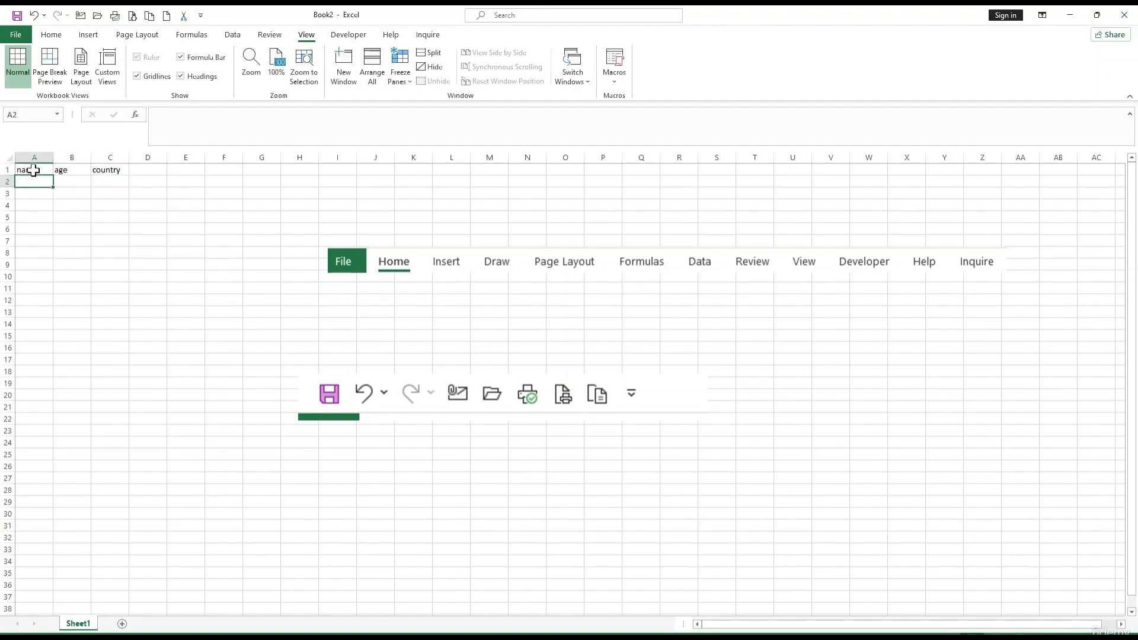
Step: Fill row 2 under the headers with a short name, the age 12 and the country nyc
{"action": "type", "text": "lj"}
{"action": "key", "text": "Tab"}
{"action": "type", "text": "12"}
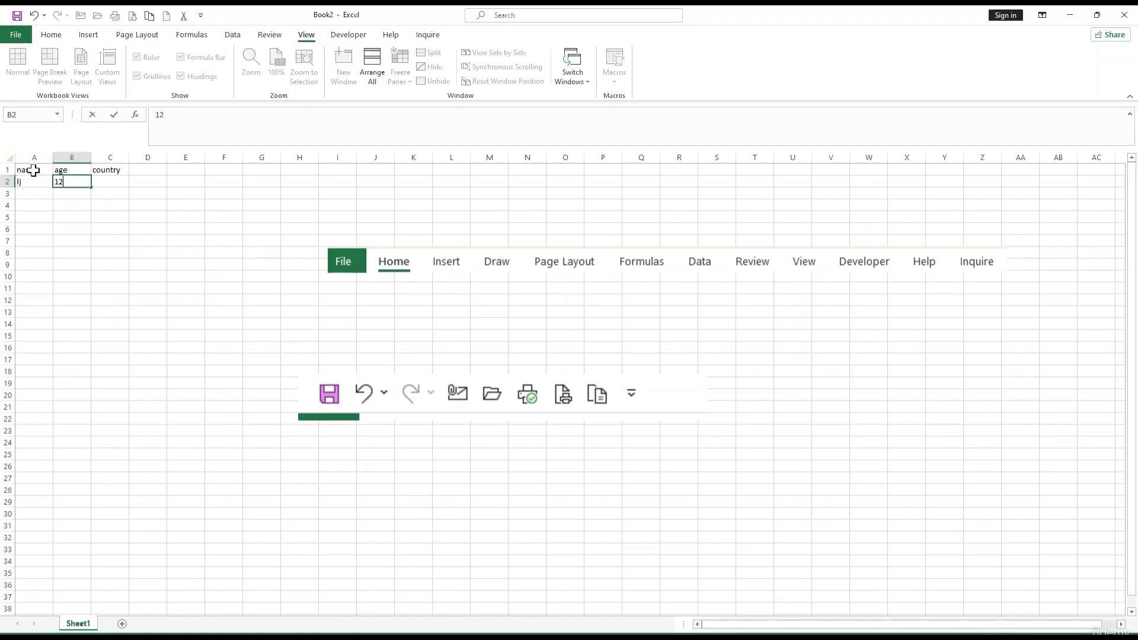
{"action": "key", "text": "Tab"}
{"action": "type", "text": "us"}
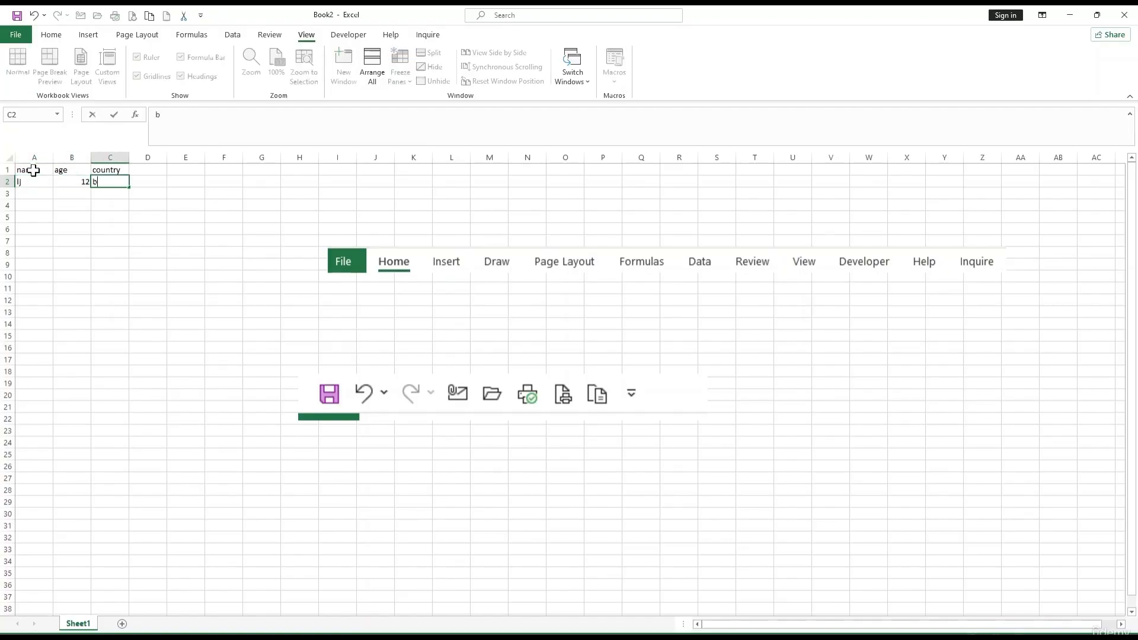
{"action": "key", "text": "BackSpace"}
{"action": "key", "text": "BackSpace"}
{"action": "type", "text": "nyc"}
Step: Convert the range A1:C2 into a table that has headers
{"action": "left_click_drag", "start_coordinate": [34, 170], "coordinate": [114, 181]}
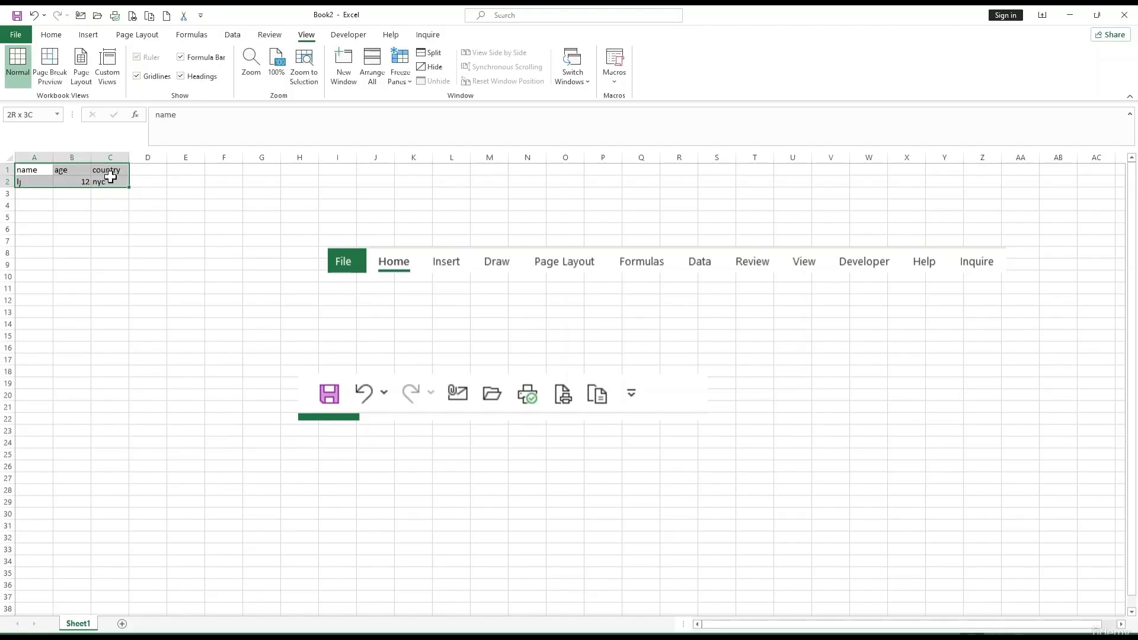
{"action": "left_click", "coordinate": [86, 35]}
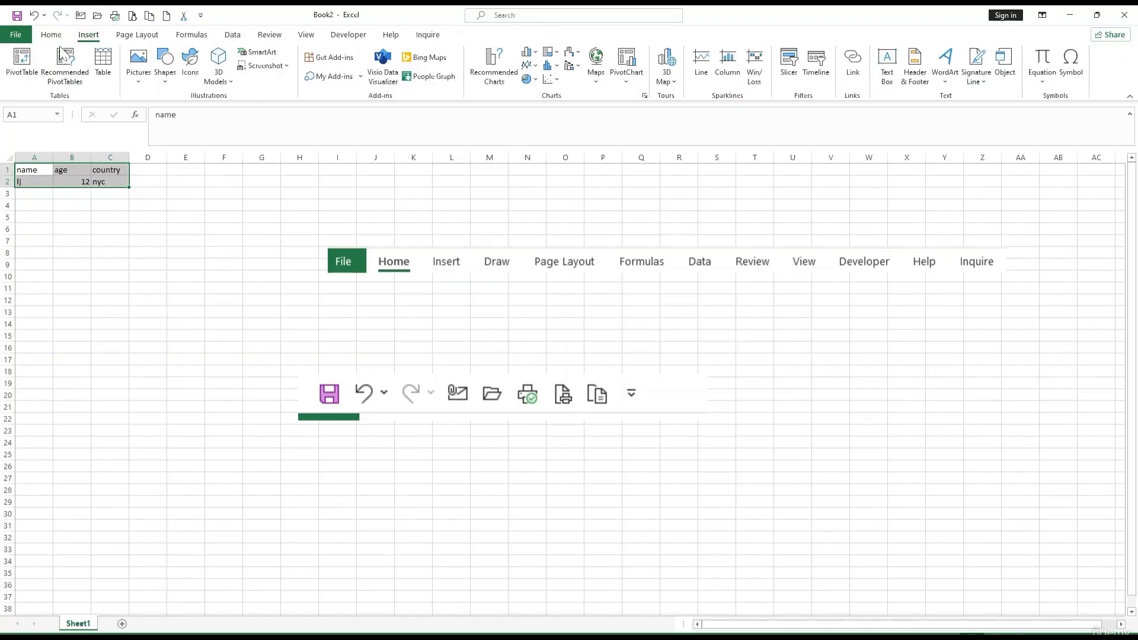
{"action": "left_click", "coordinate": [107, 77]}
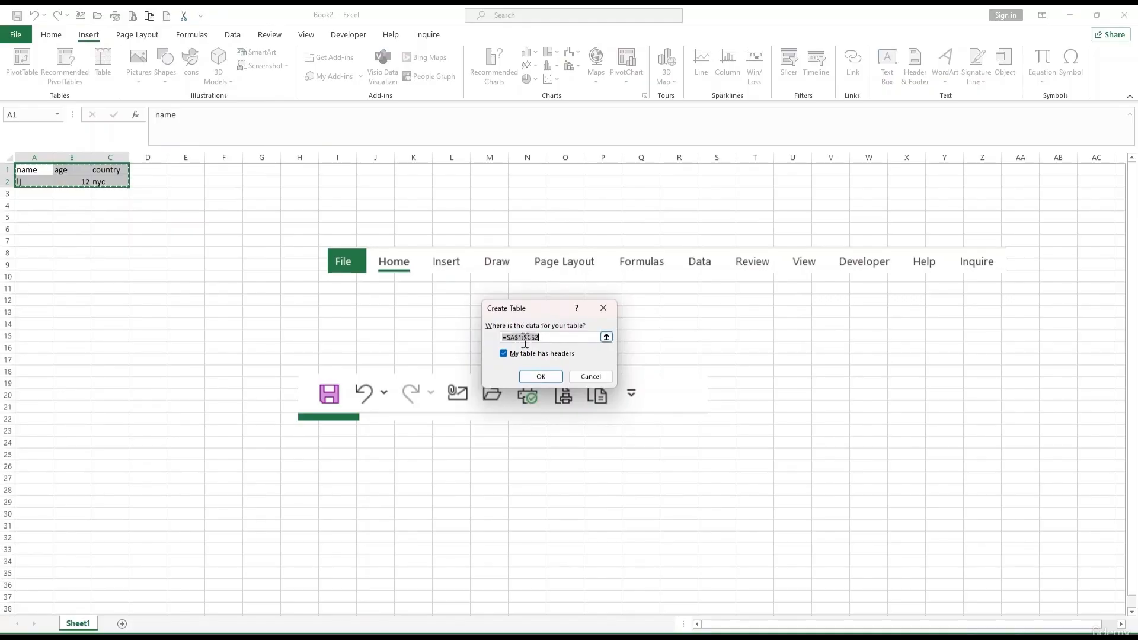
{"action": "left_click", "coordinate": [541, 377]}
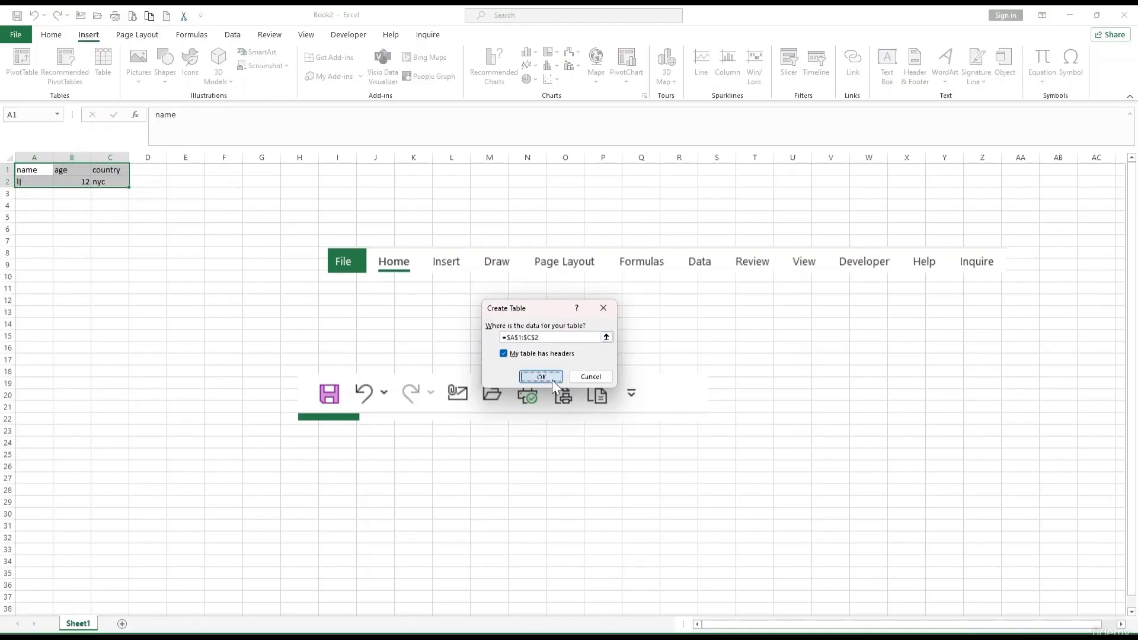
{"action": "scroll", "coordinate": [121, 221], "scroll_direction": "up", "scroll_amount": 2}
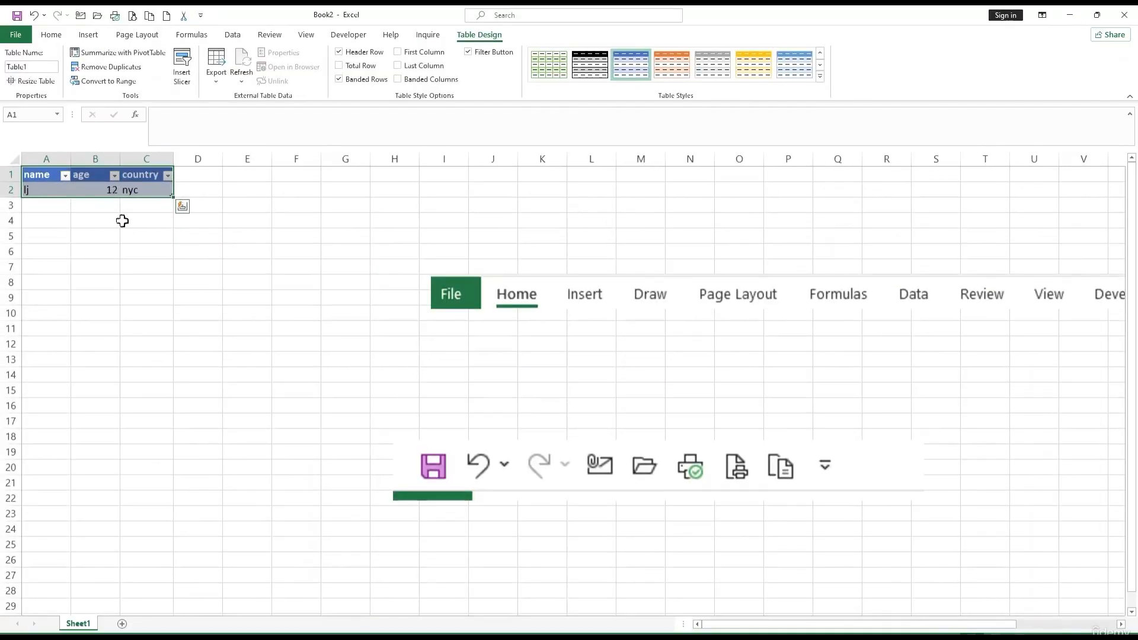
Step: Apply bold formatting to the table's header cells A1:C1
{"action": "left_click", "coordinate": [185, 251]}
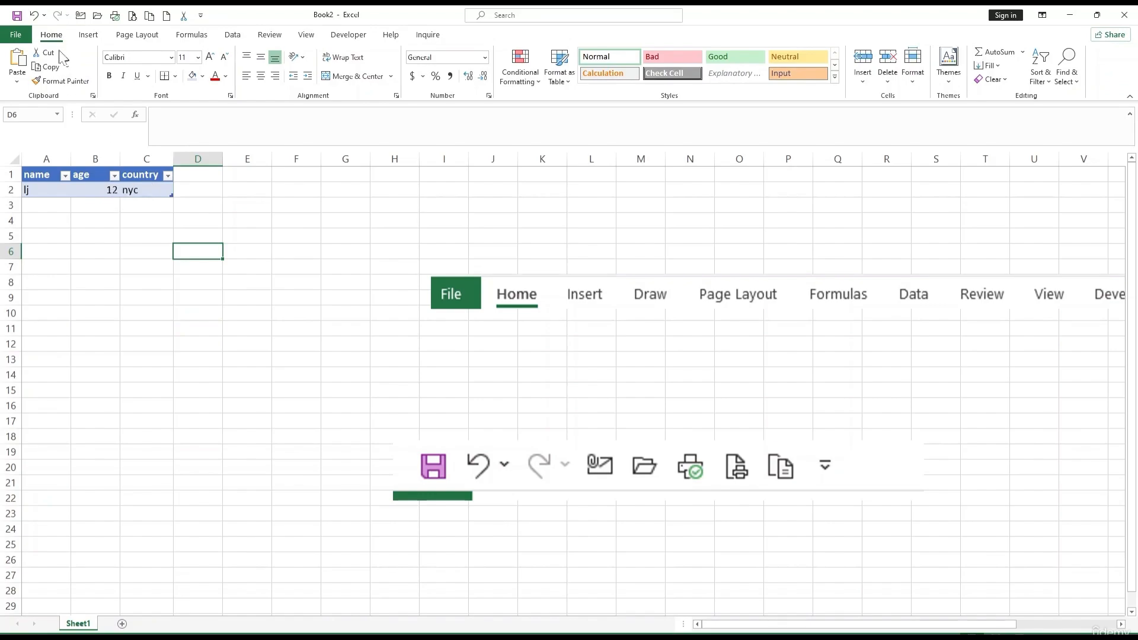
{"action": "left_click", "coordinate": [82, 178]}
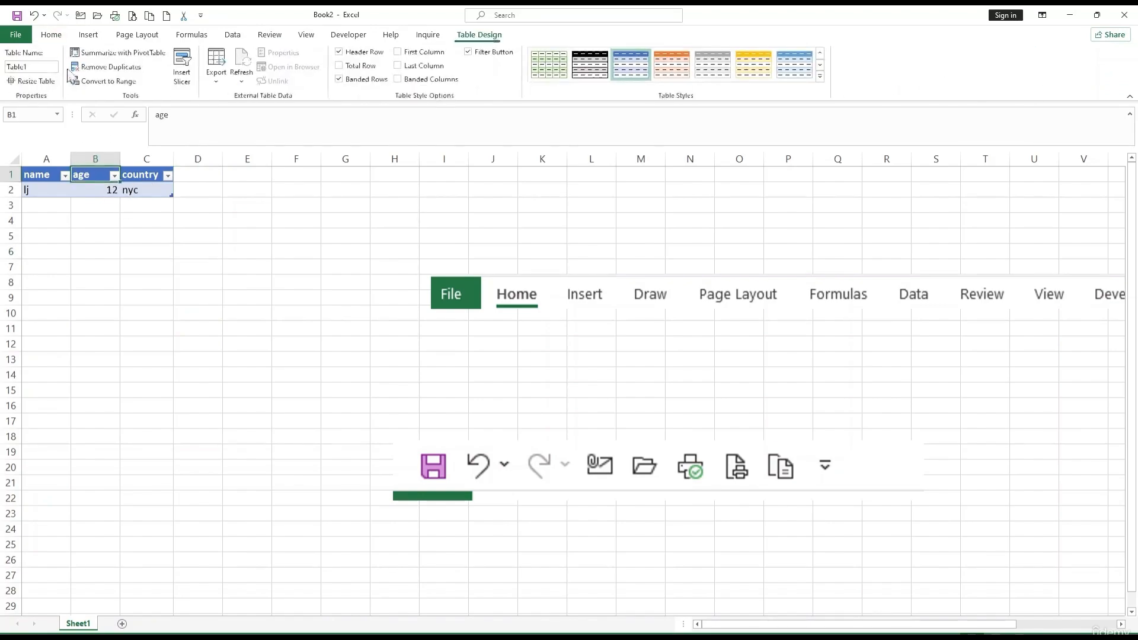
{"action": "left_click", "coordinate": [55, 37]}
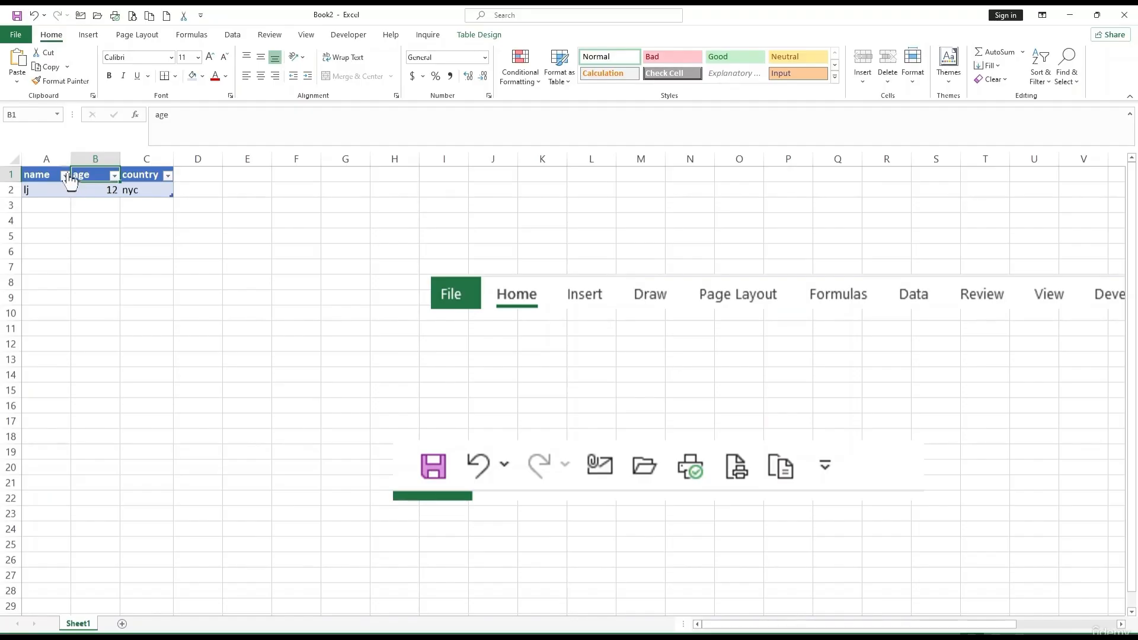
{"action": "left_click_drag", "start_coordinate": [40, 173], "coordinate": [169, 173]}
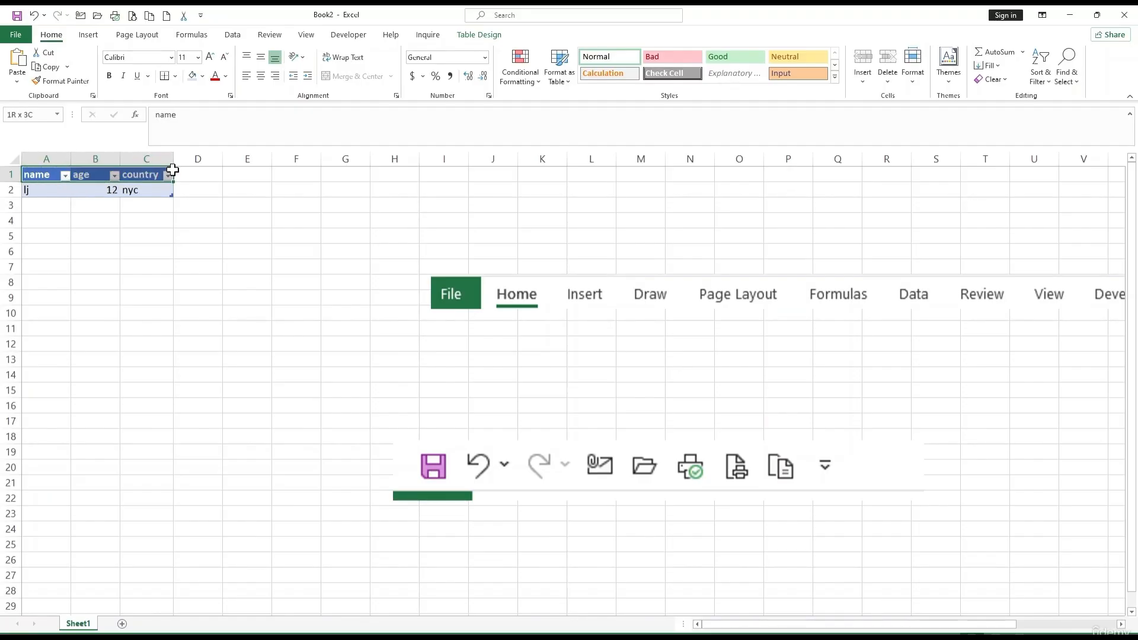
{"action": "left_click", "coordinate": [109, 76]}
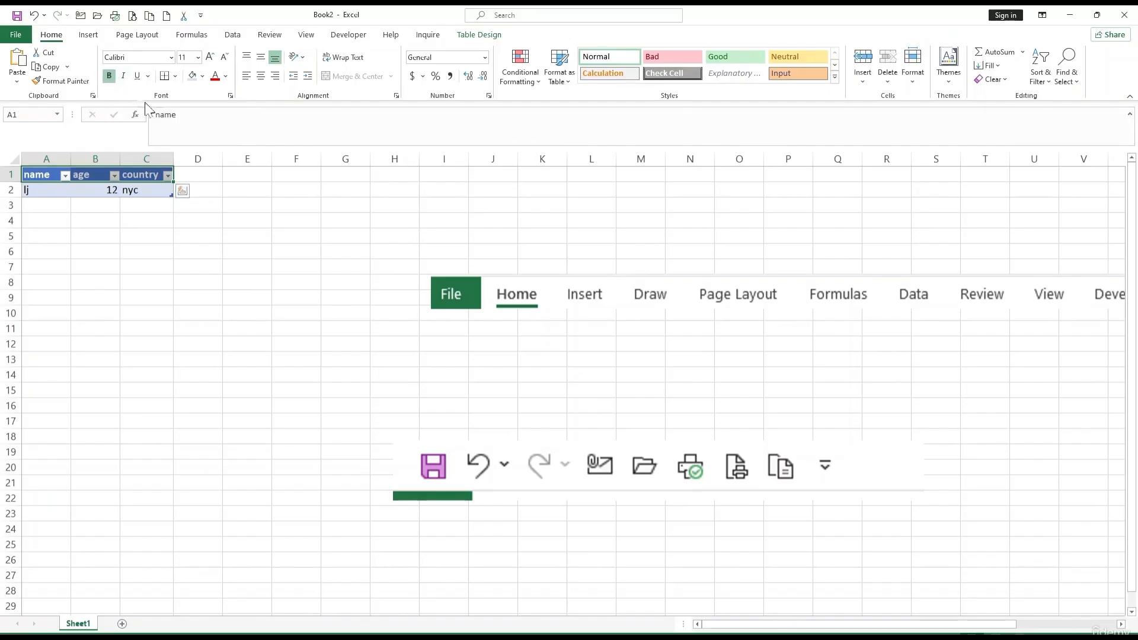
{"action": "left_click", "coordinate": [310, 239]}
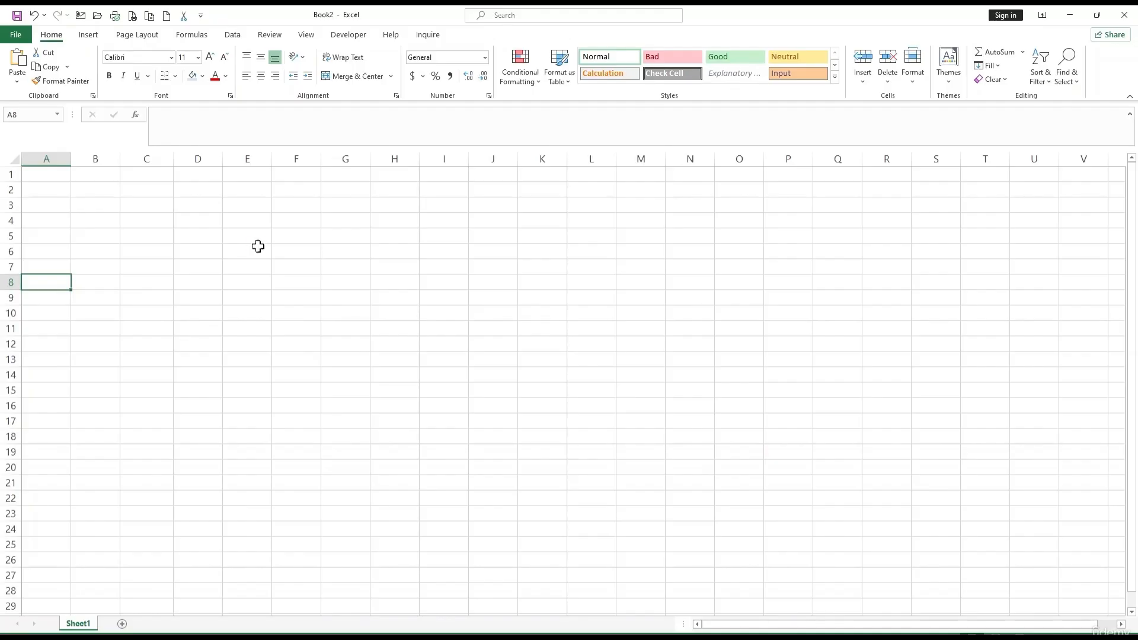
Step: Enter Name in cell D2 of the empty sheet
{"action": "key", "text": "ctrl+alt+equal"}
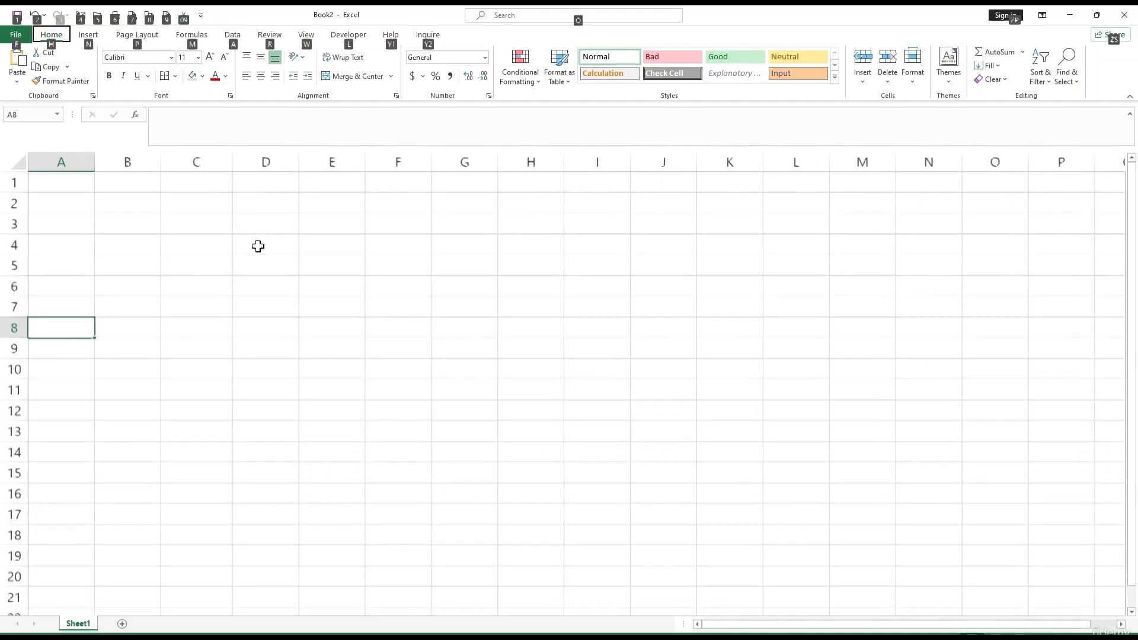
{"action": "left_click", "coordinate": [270, 196]}
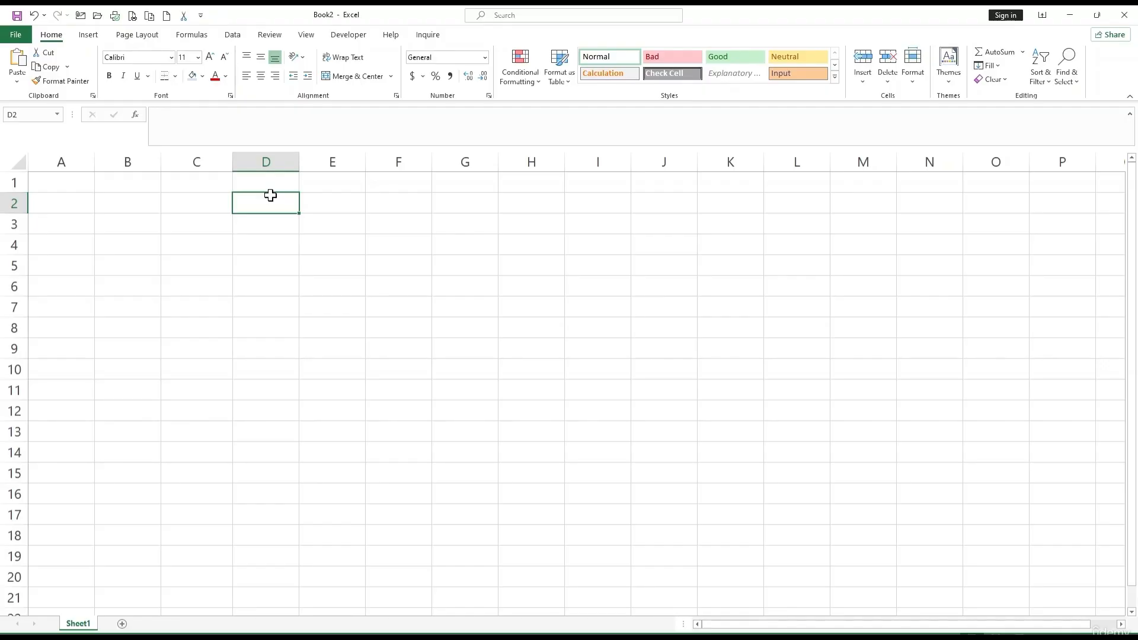
{"action": "type", "text": "Name"}
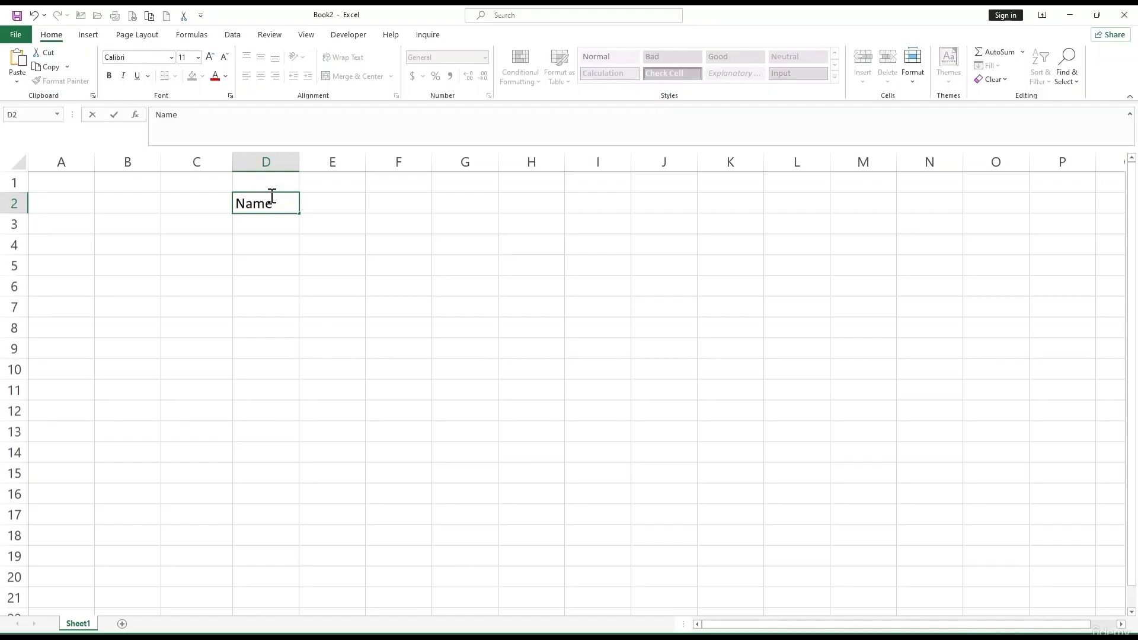
{"action": "key", "text": "Return"}
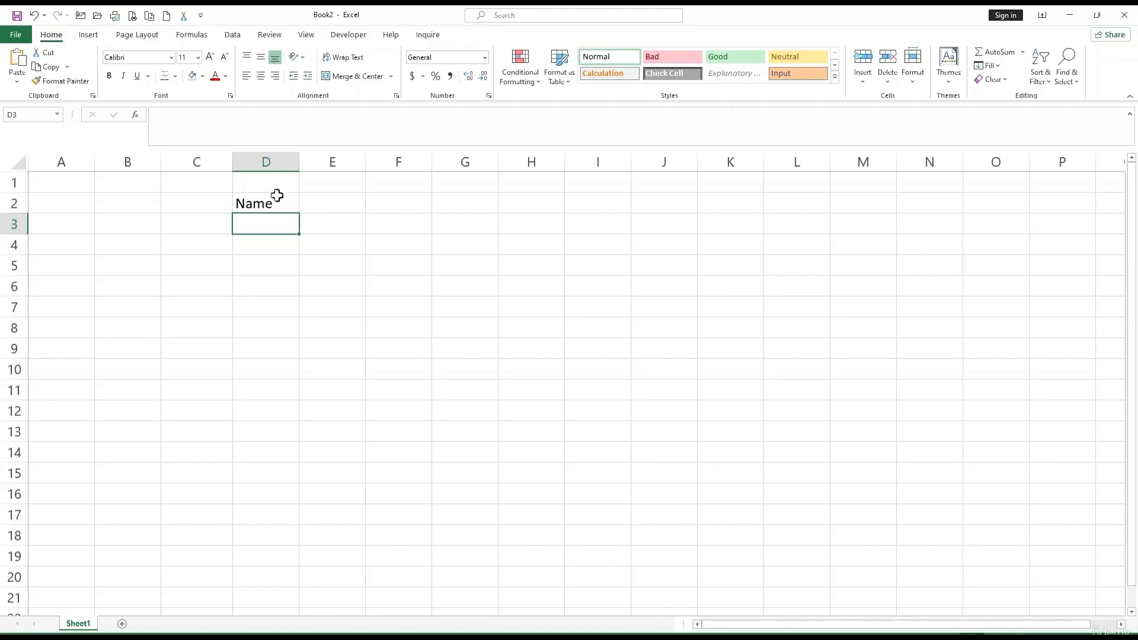
Step: Copy the contents of cell D2 and paste them into cell G3
{"action": "left_click", "coordinate": [338, 228]}
{"action": "left_click", "coordinate": [276, 202]}
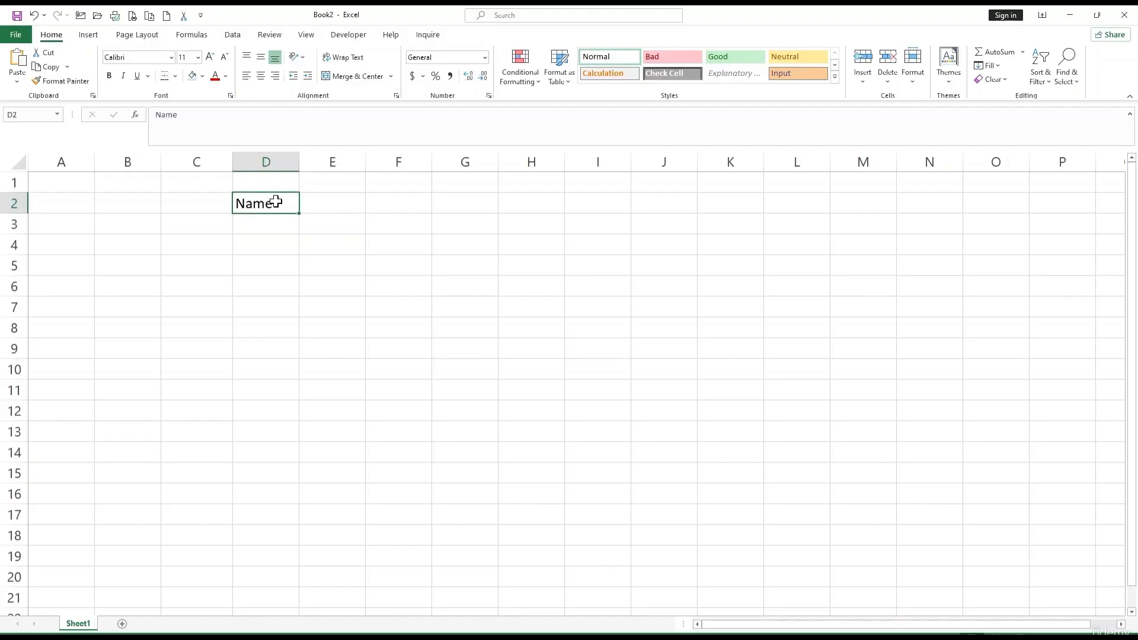
{"action": "left_click", "coordinate": [336, 238]}
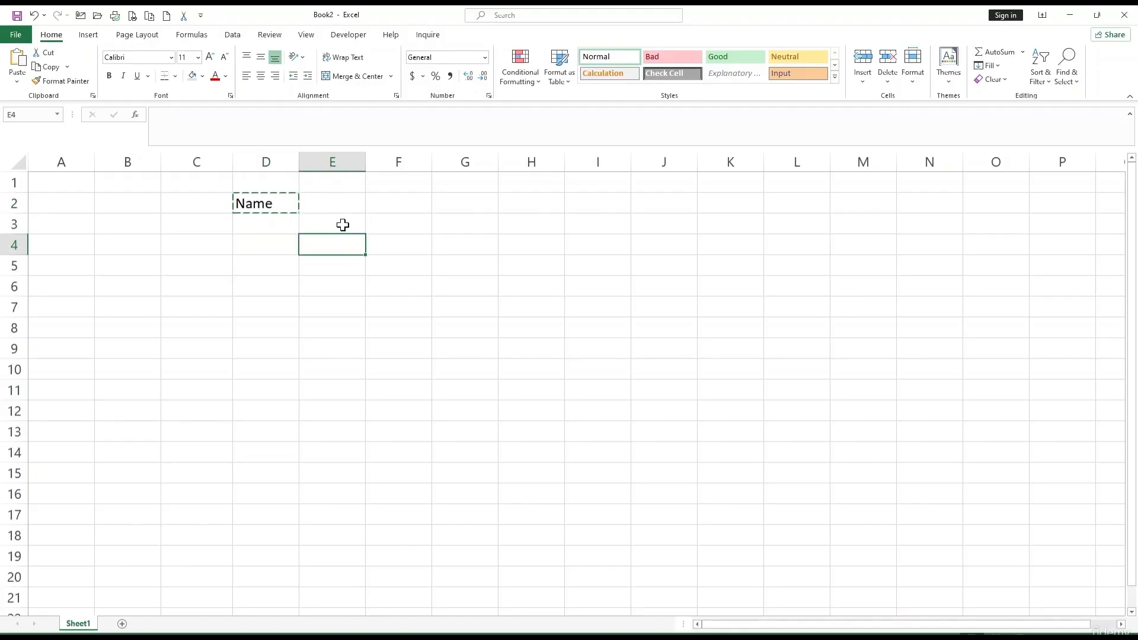
{"action": "left_click", "coordinate": [477, 226]}
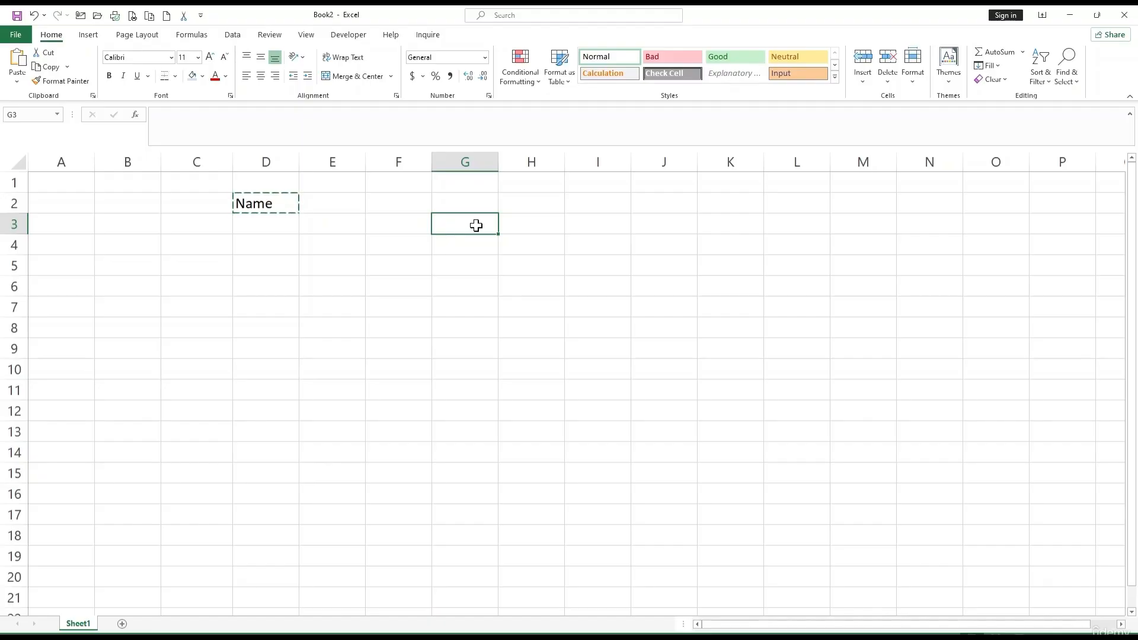
{"action": "type", "text": "Name"}
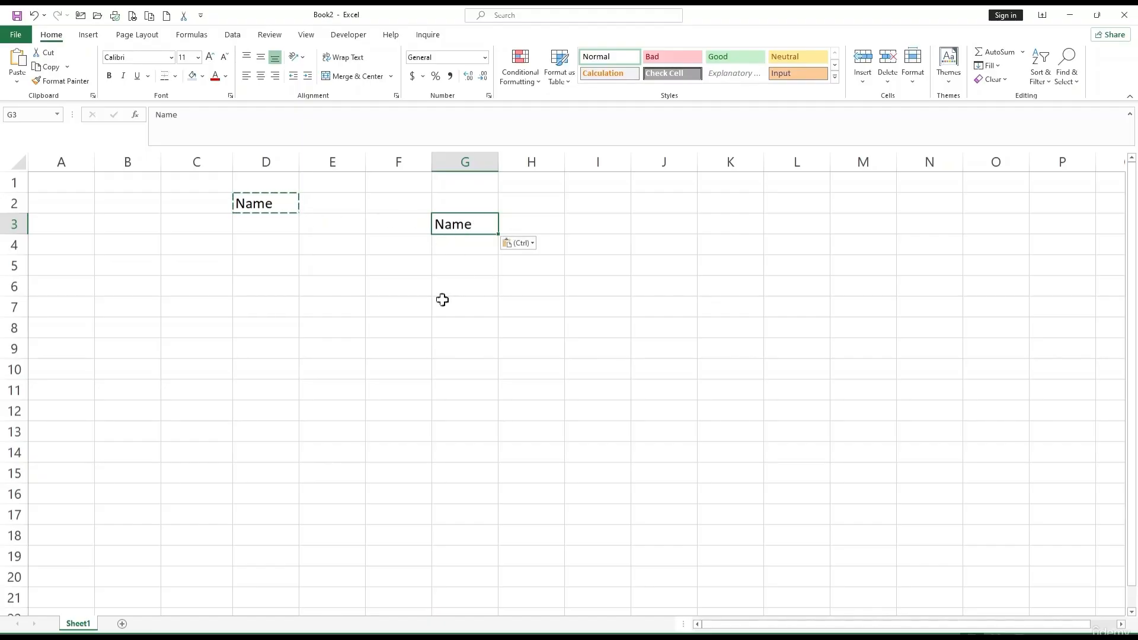
Step: Apply bold formatting to the empty cell A1 and bring up the data commands
{"action": "left_click", "coordinate": [506, 304]}
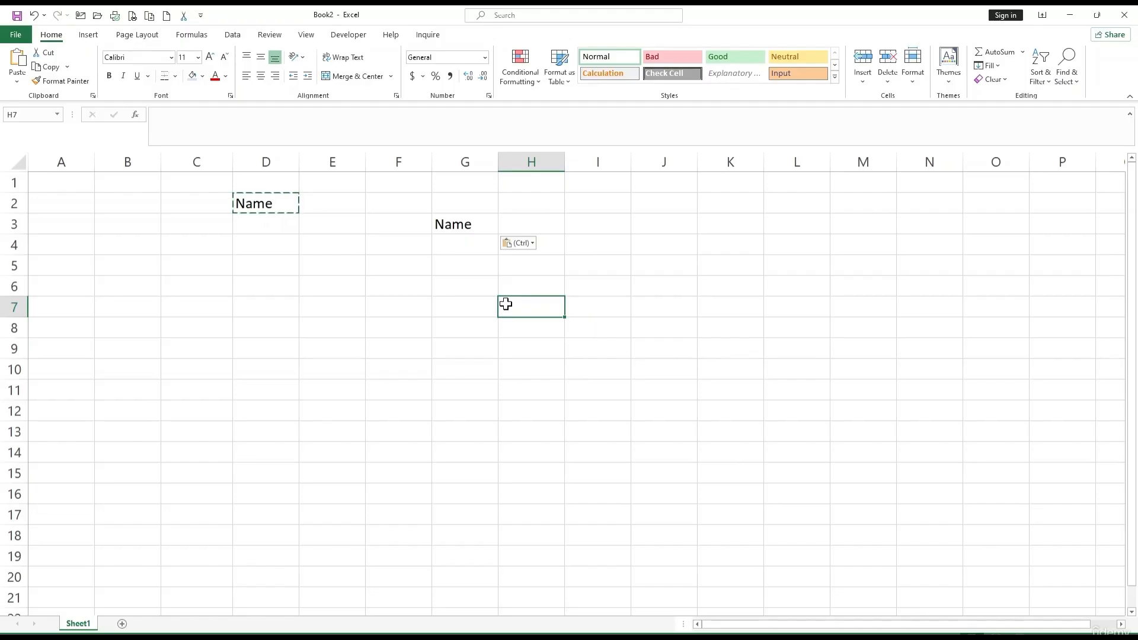
{"action": "left_click", "coordinate": [62, 188]}
{"action": "key", "text": "ctrl+b"}
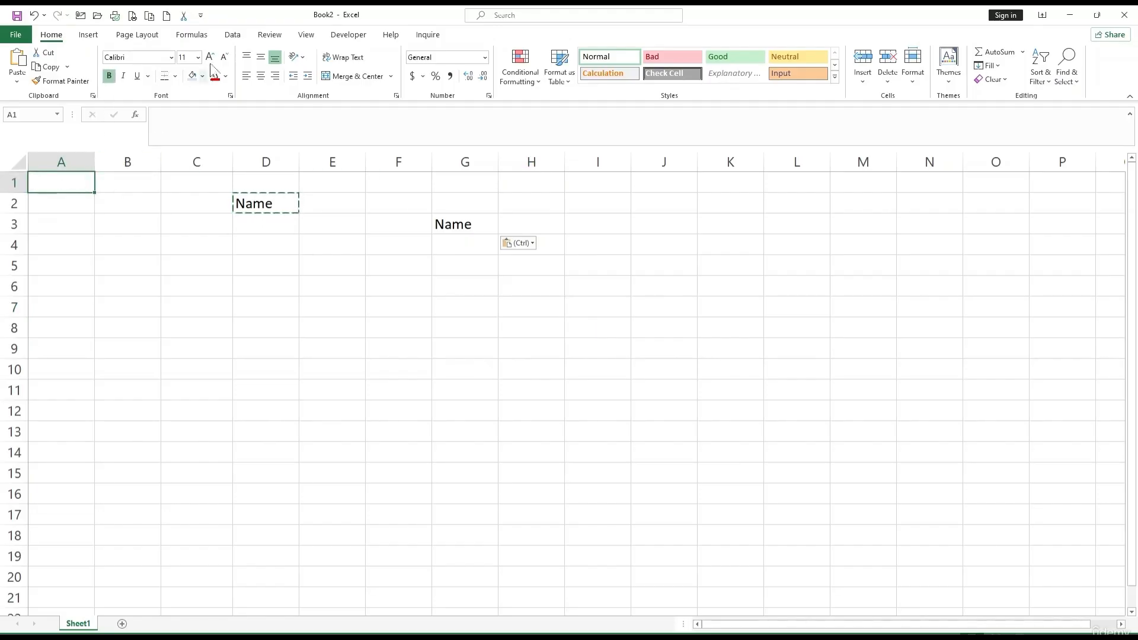
{"action": "left_click", "coordinate": [227, 33]}
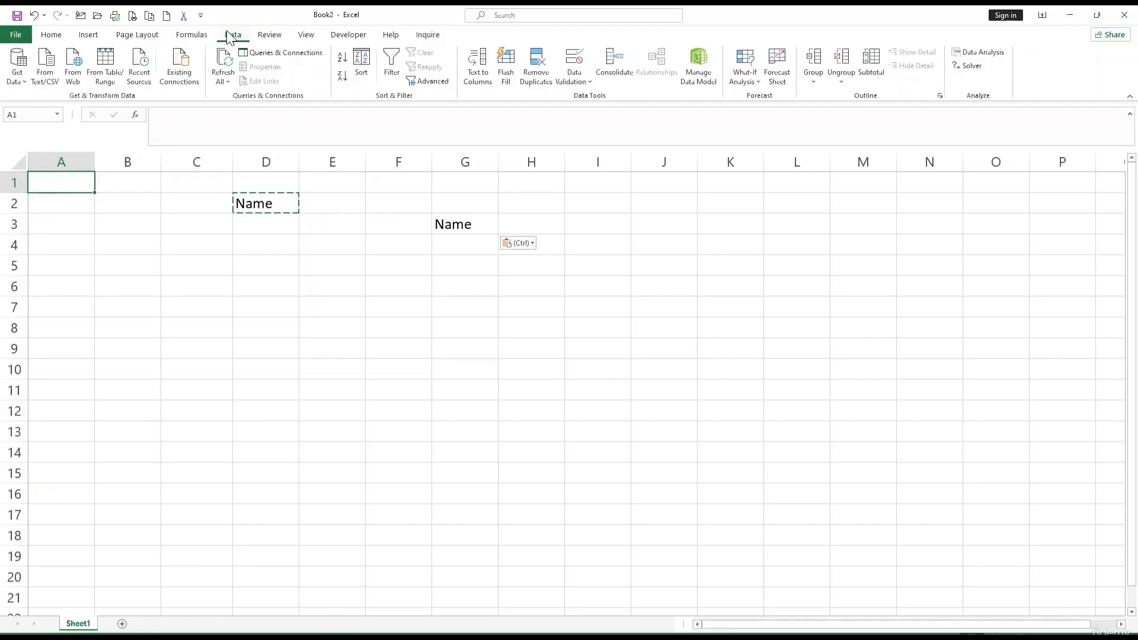
Step: Import SalesReport.csv from the Desktop as a text/CSV data source and load it into the workbook
{"action": "left_click", "coordinate": [25, 84]}
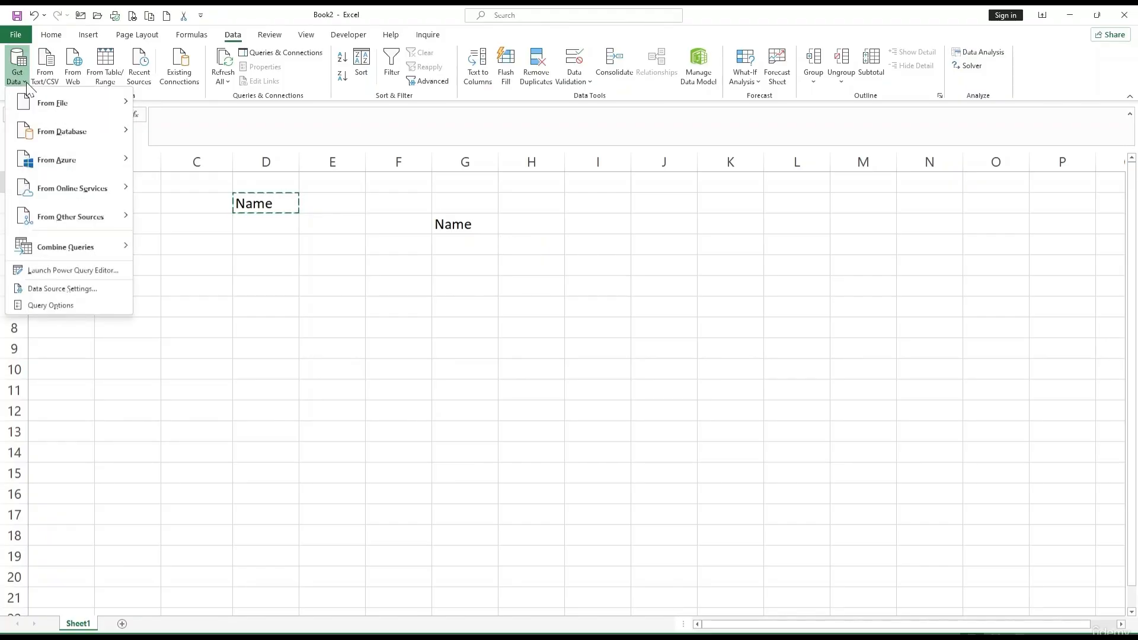
{"action": "mouse_move", "coordinate": [34, 101]}
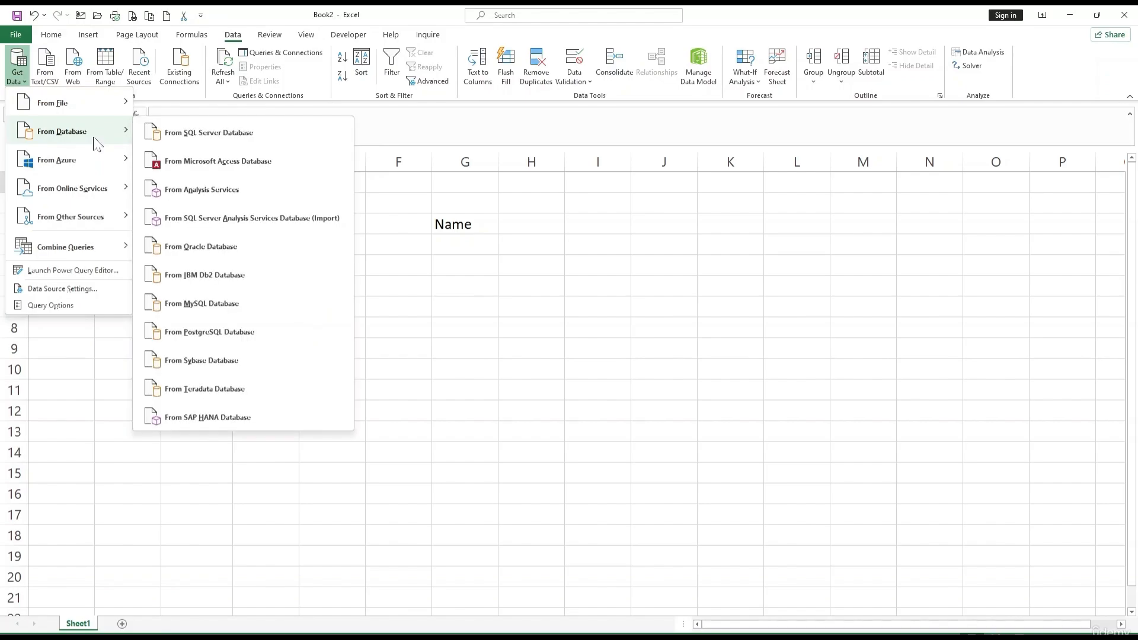
{"action": "mouse_move", "coordinate": [100, 170]}
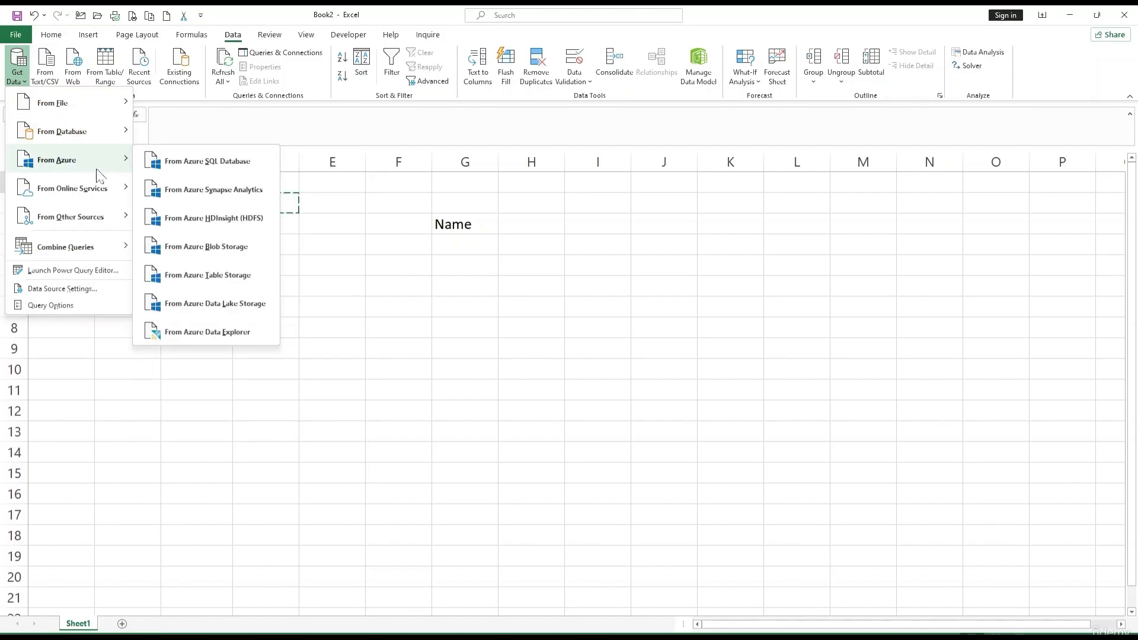
{"action": "mouse_move", "coordinate": [95, 193]}
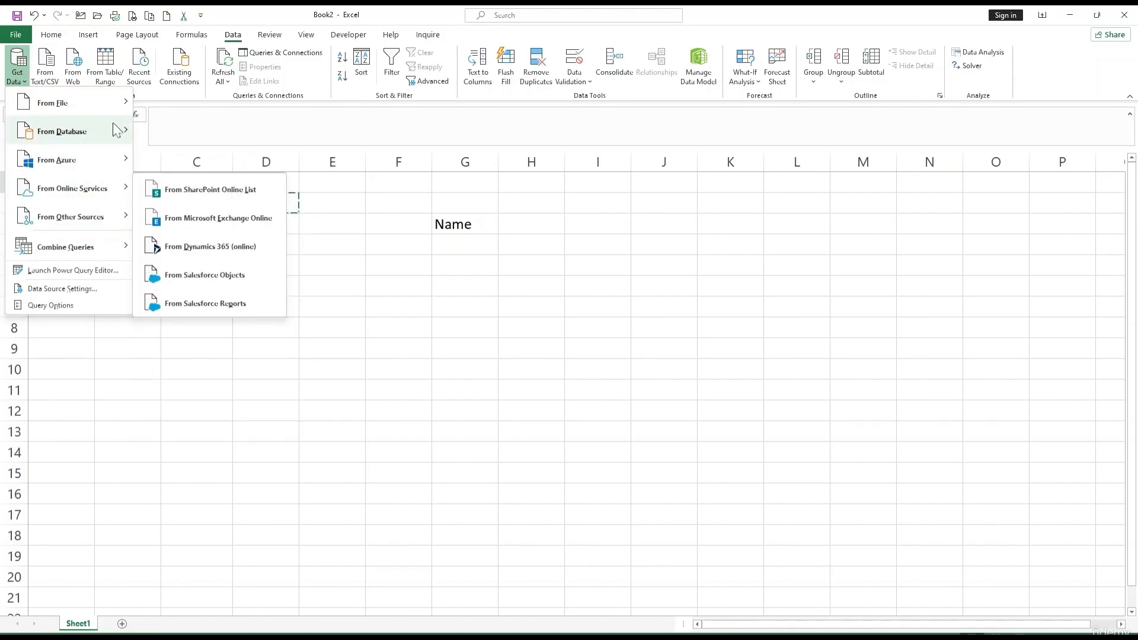
{"action": "mouse_move", "coordinate": [100, 108]}
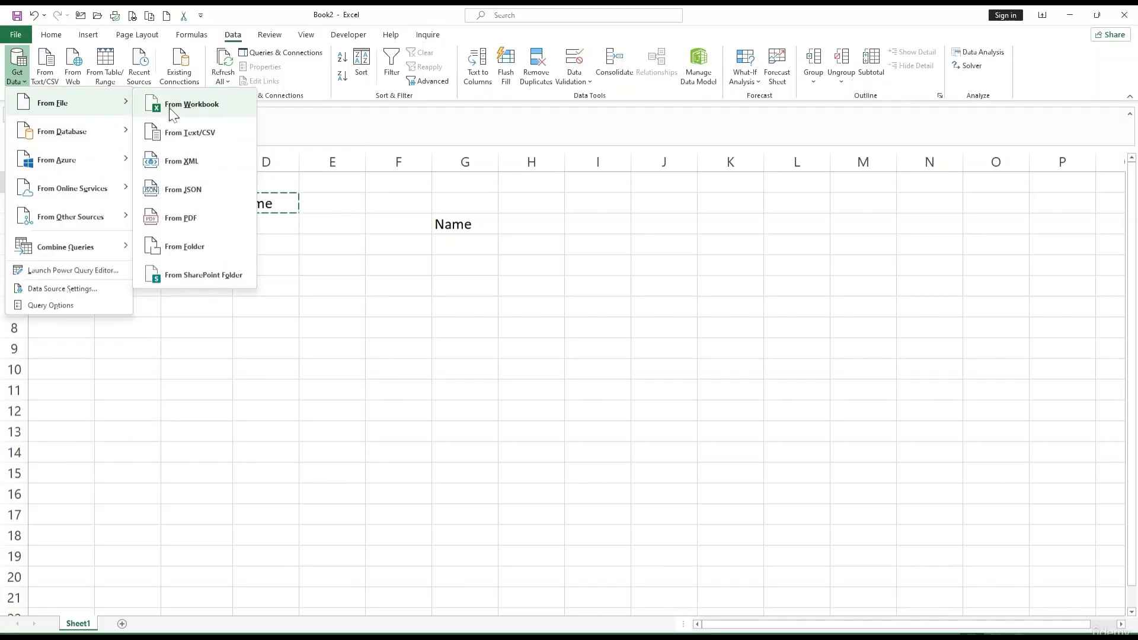
{"action": "left_click", "coordinate": [177, 138]}
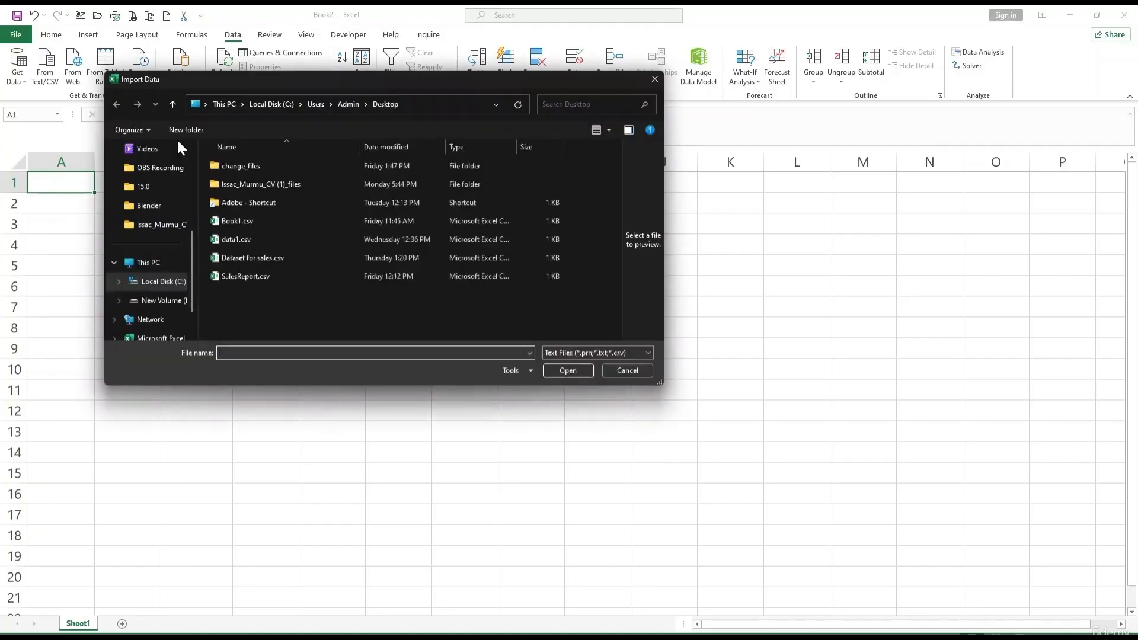
{"action": "left_click", "coordinate": [267, 276]}
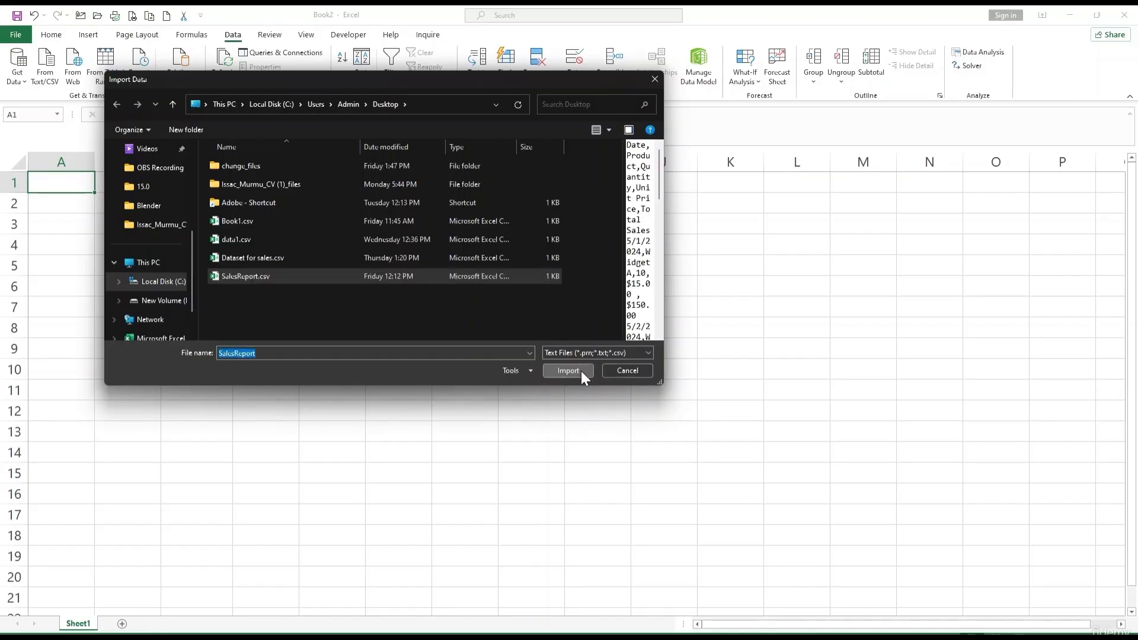
{"action": "left_click", "coordinate": [568, 371]}
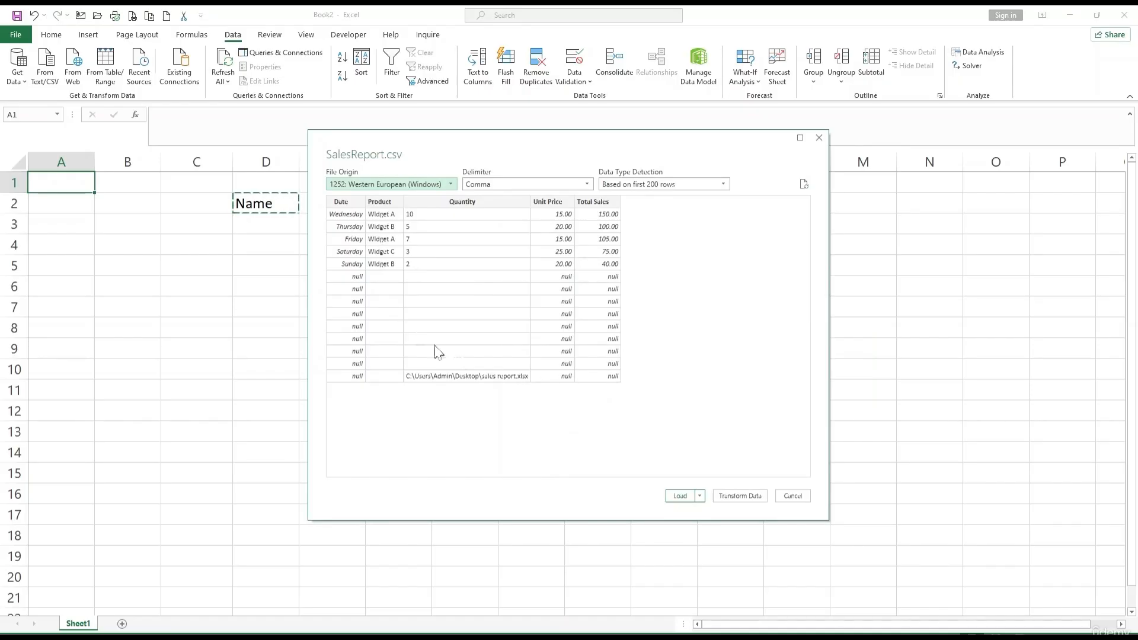
{"action": "left_click", "coordinate": [688, 496]}
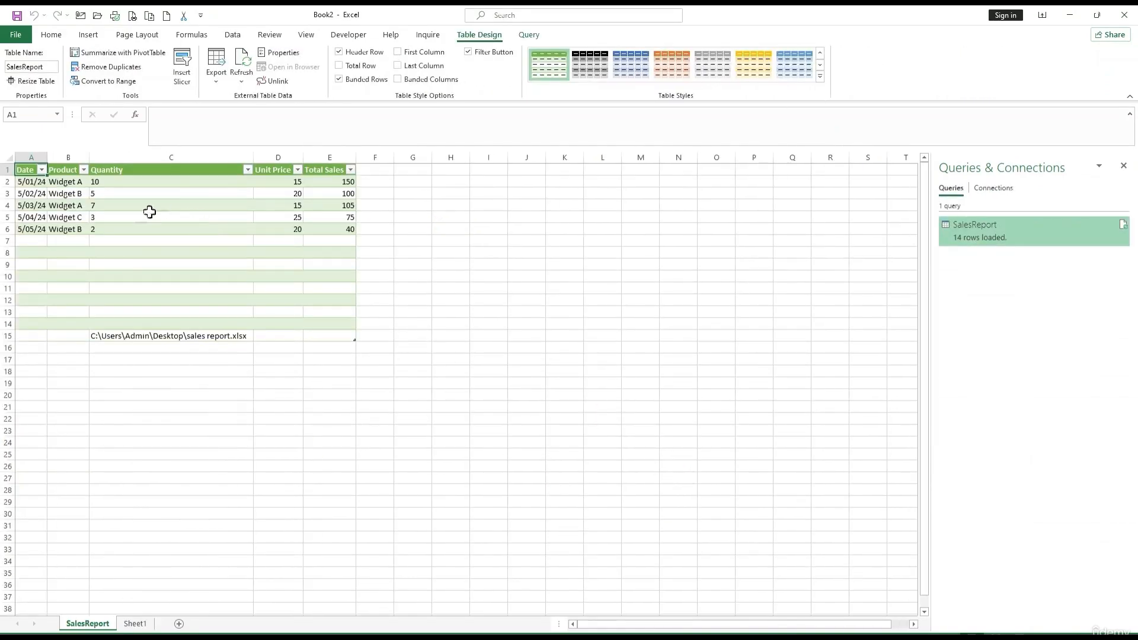
Step: Delete the stray file path text from cell C15 beneath the imported sales data
{"action": "left_click_drag", "start_coordinate": [27, 170], "coordinate": [340, 232]}
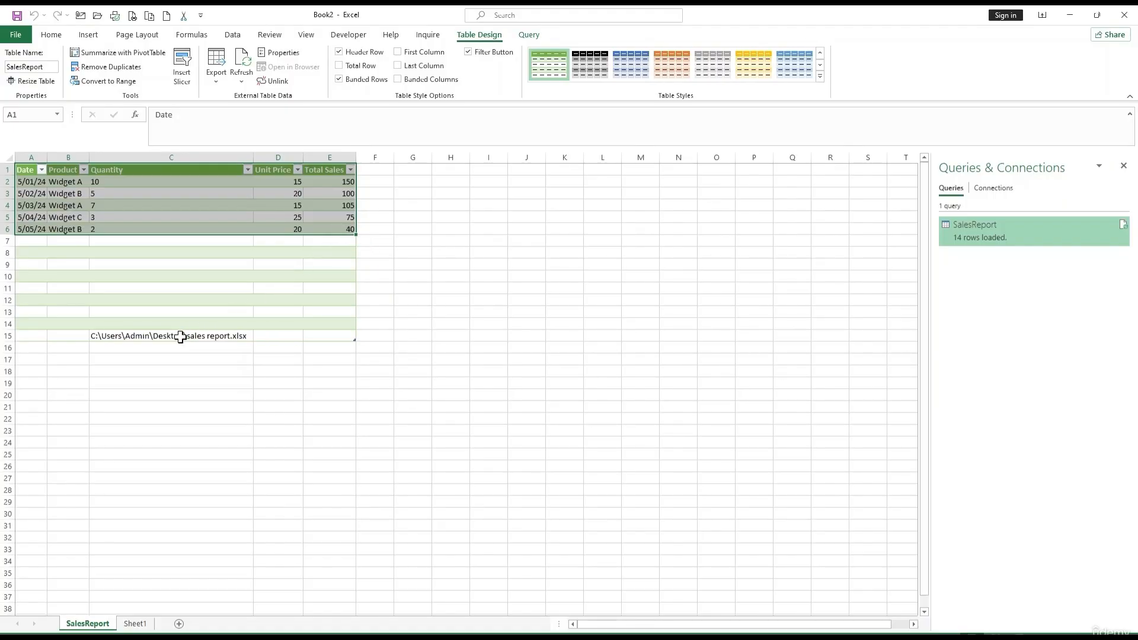
{"action": "left_click", "coordinate": [202, 265]}
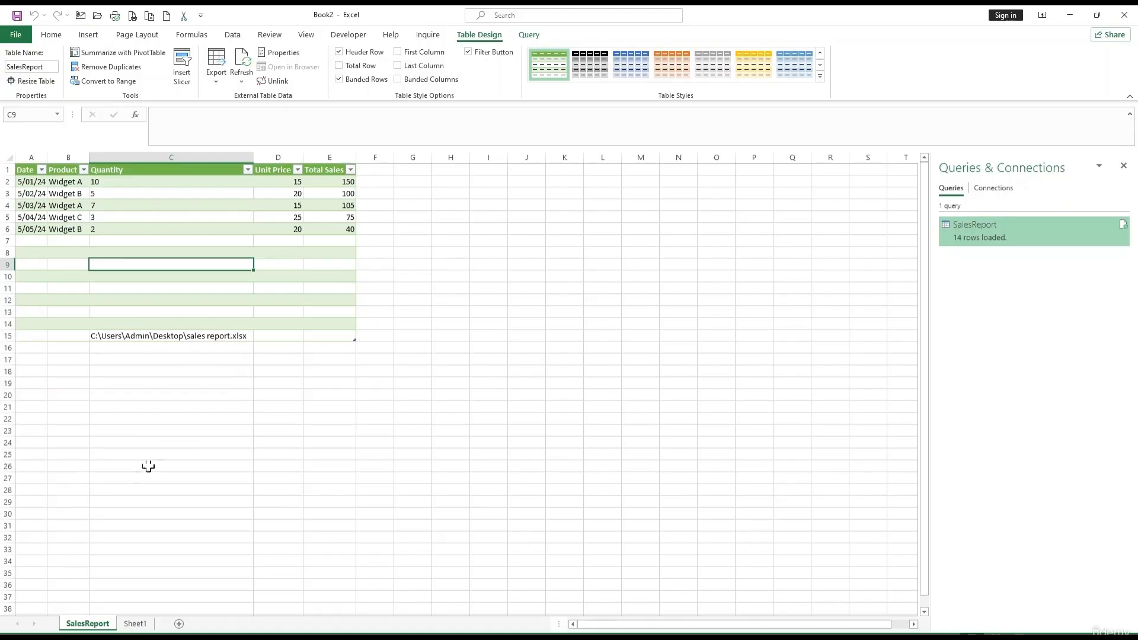
{"action": "left_click", "coordinate": [130, 336]}
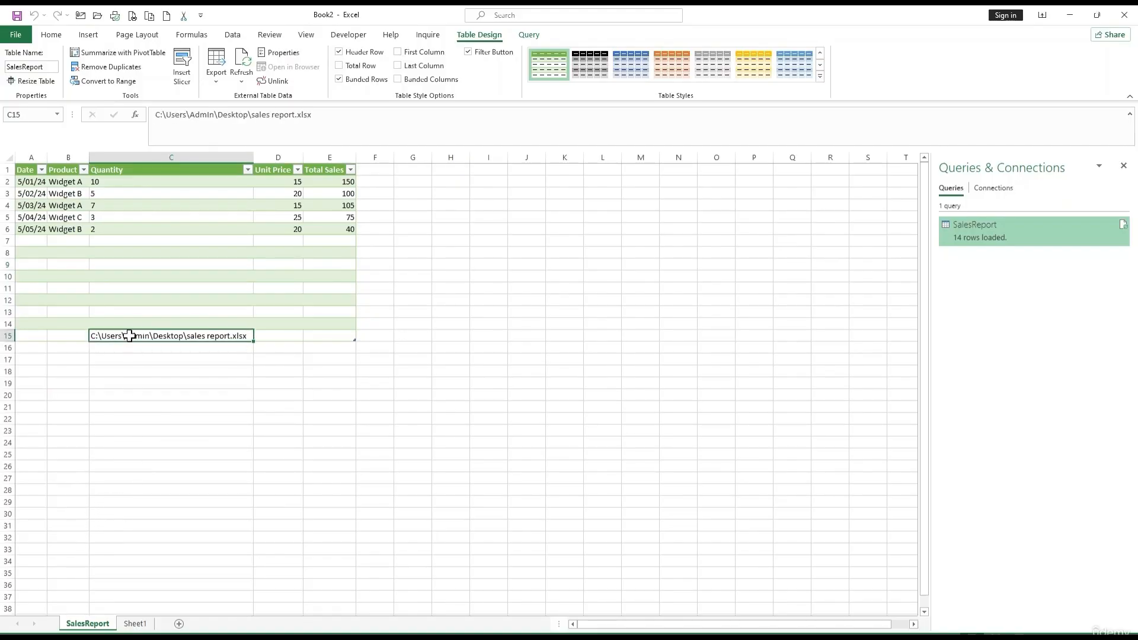
{"action": "key", "text": "Delete"}
{"action": "left_click", "coordinate": [170, 398]}
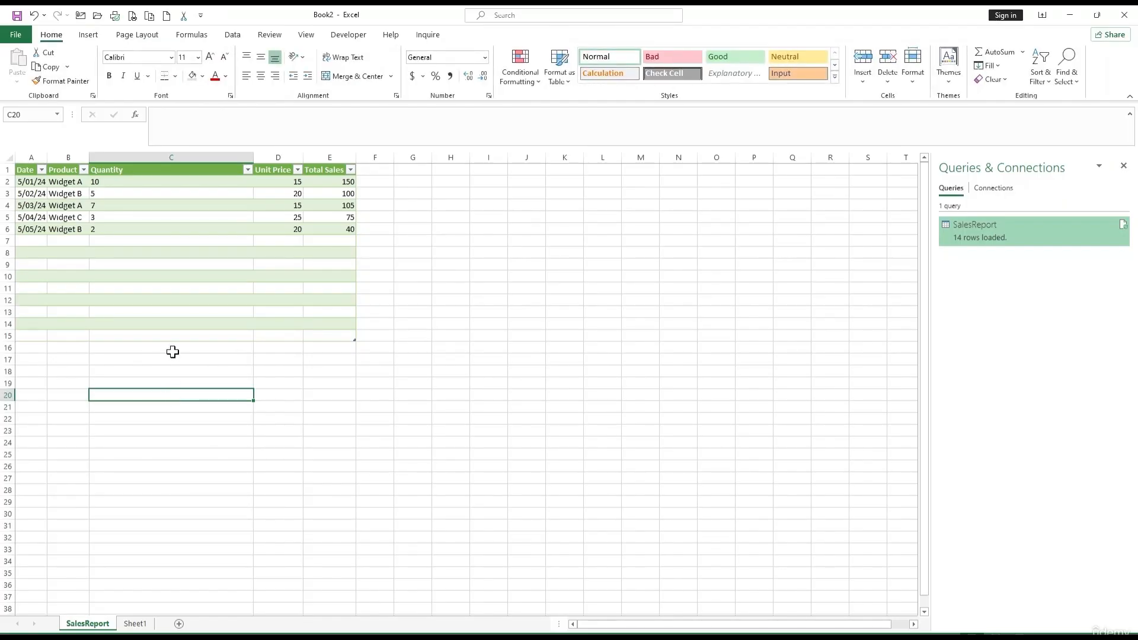
Step: Set the quantity of the first Widget A row, cell C2, to 8
{"action": "left_click", "coordinate": [294, 193]}
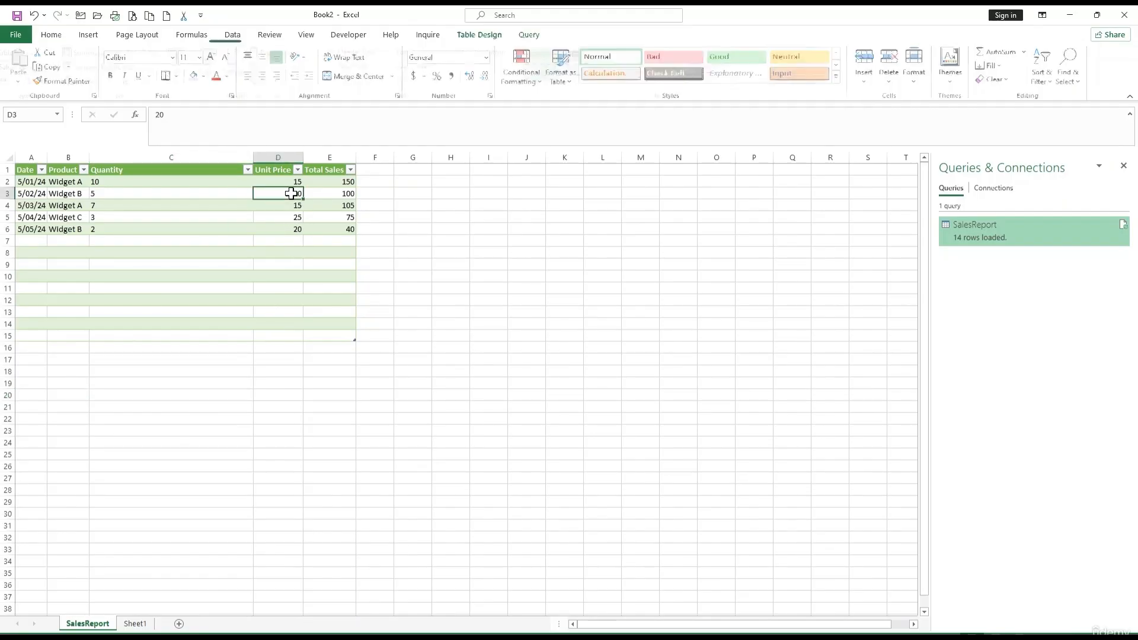
{"action": "left_click", "coordinate": [157, 181]}
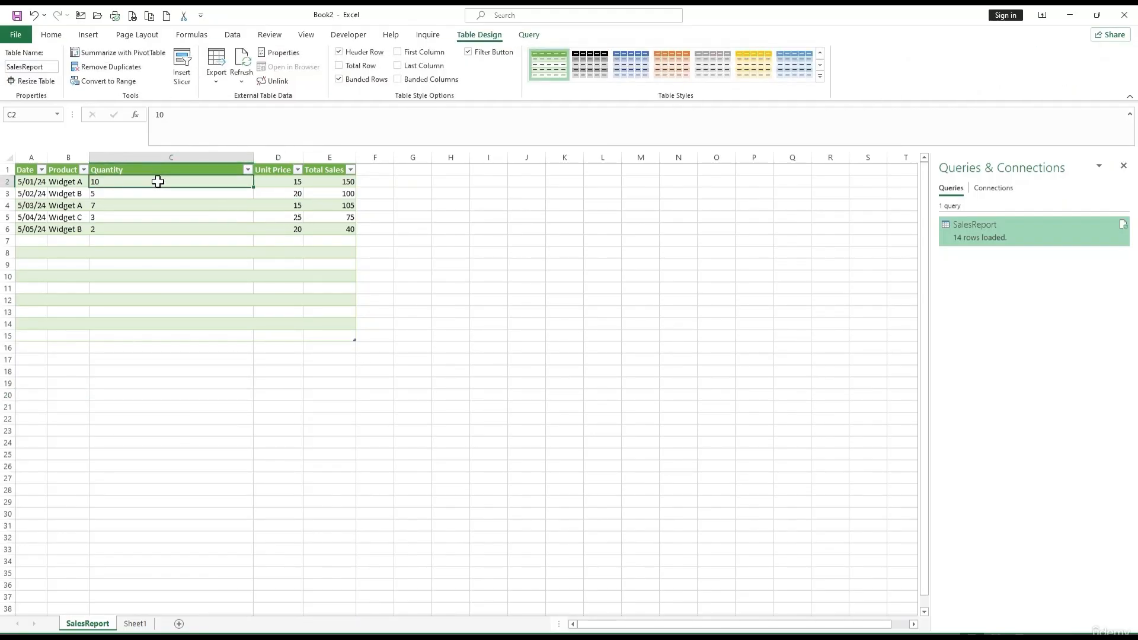
{"action": "double_click", "coordinate": [158, 181]}
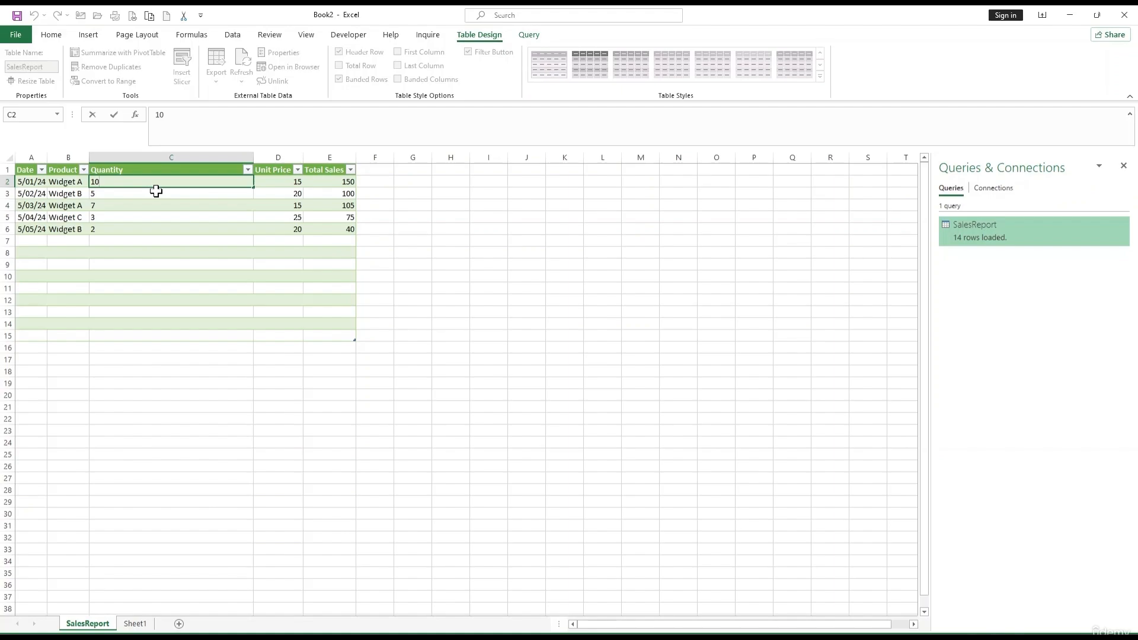
{"action": "key", "text": "BackSpace"}
{"action": "key", "text": "BackSpace"}
{"action": "type", "text": "8"}
{"action": "key", "text": "Return"}
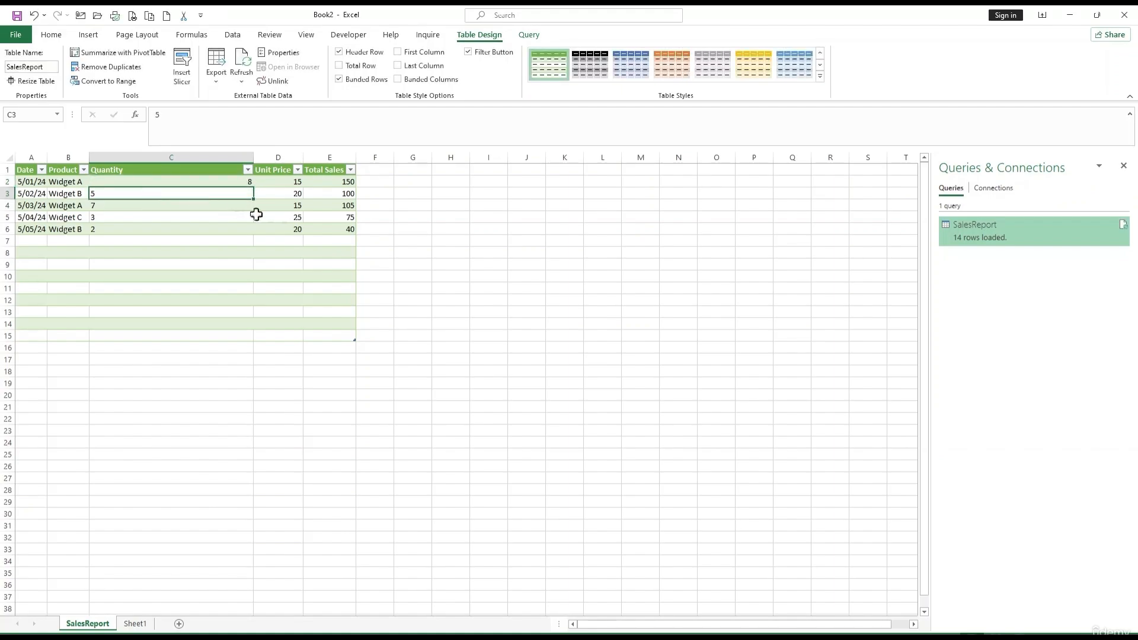
{"action": "left_click", "coordinate": [310, 240]}
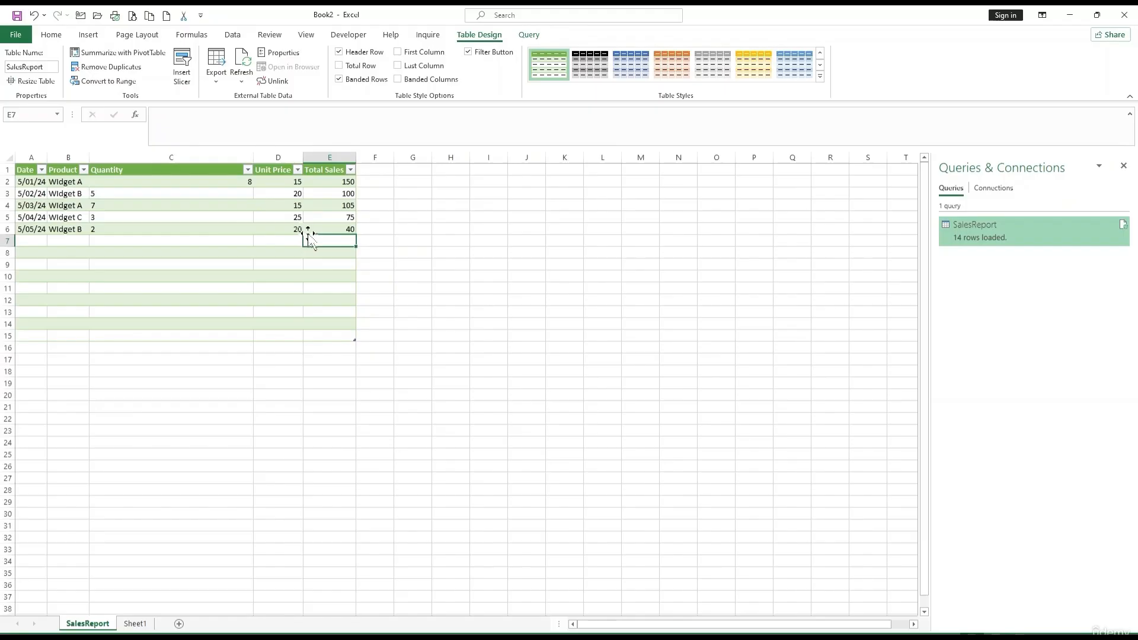
Step: Set the unit price of the first Widget A row, cell D2, to 12
{"action": "left_click", "coordinate": [285, 181]}
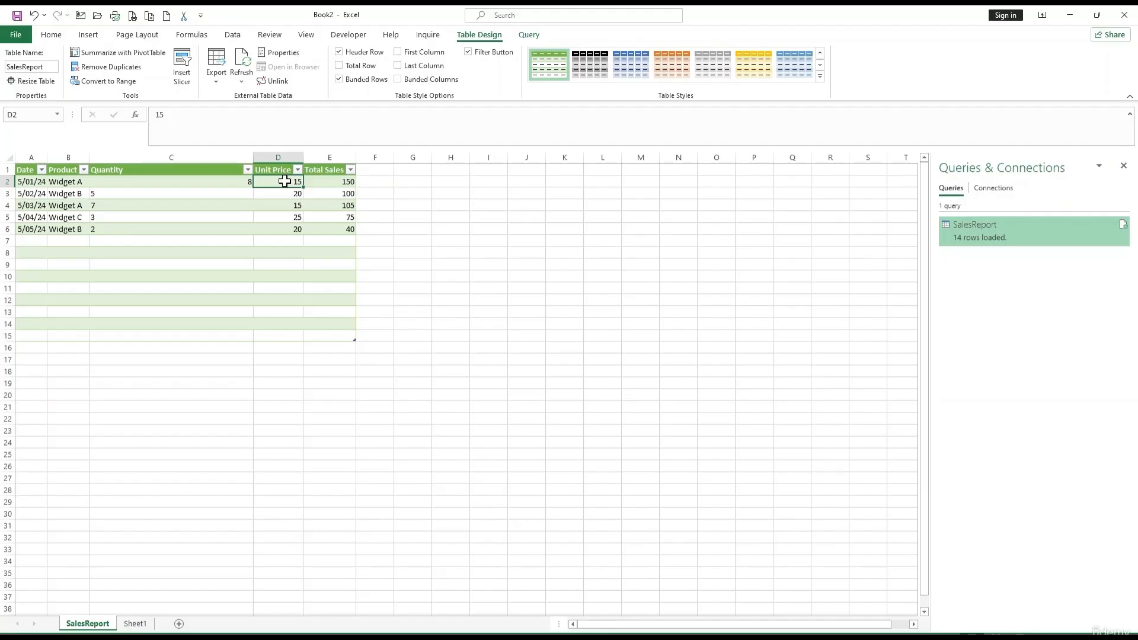
{"action": "double_click", "coordinate": [284, 180]}
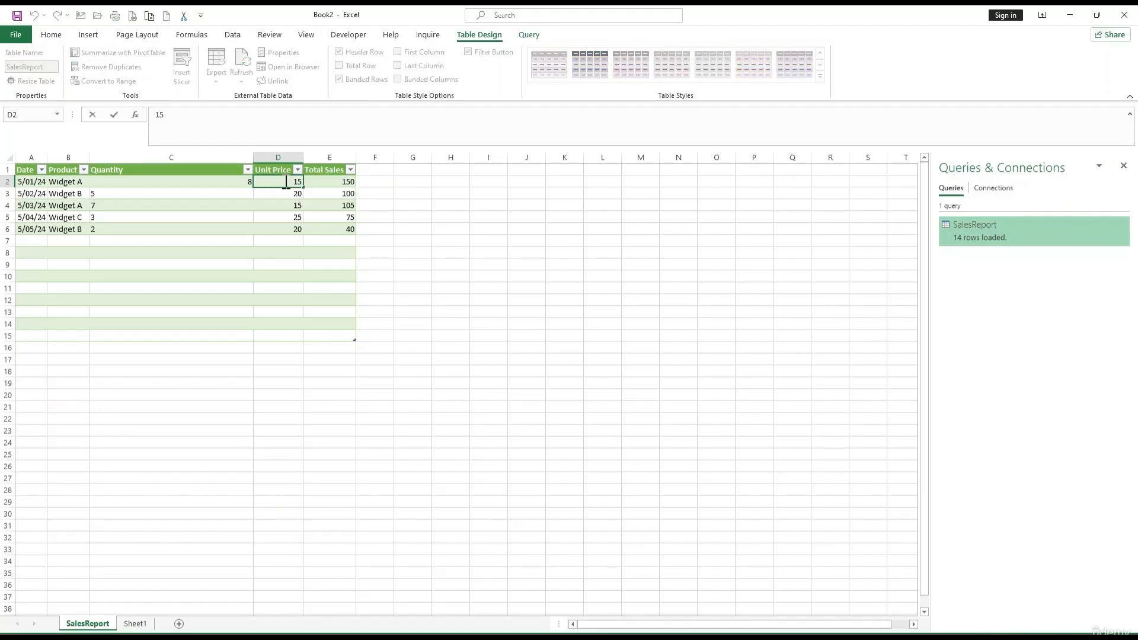
{"action": "key", "text": "BackSpace"}
{"action": "type", "text": "2"}
{"action": "key", "text": "Return"}
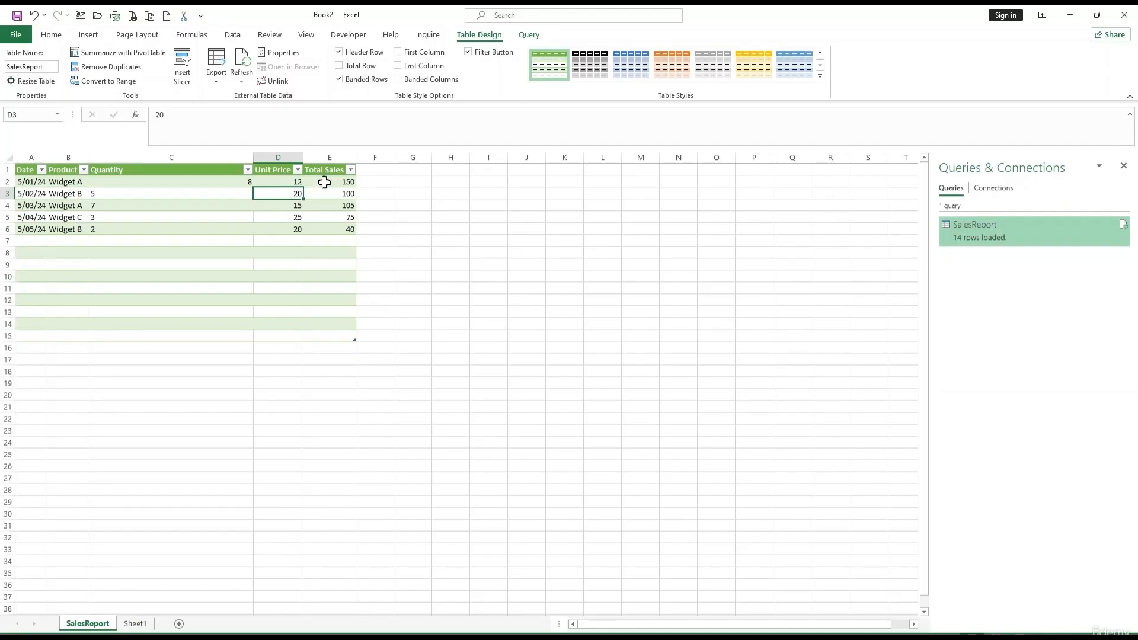
{"action": "left_click", "coordinate": [339, 216]}
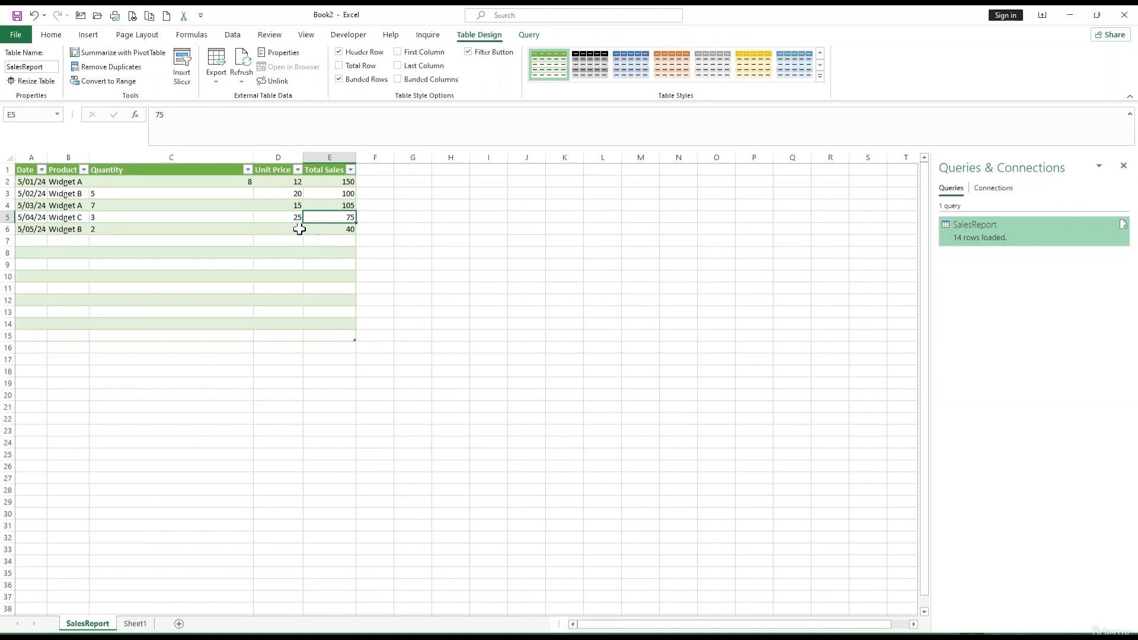
Step: Clear all values in the Quantity column, cells C2:C6, keeping the column header
{"action": "left_click", "coordinate": [246, 181]}
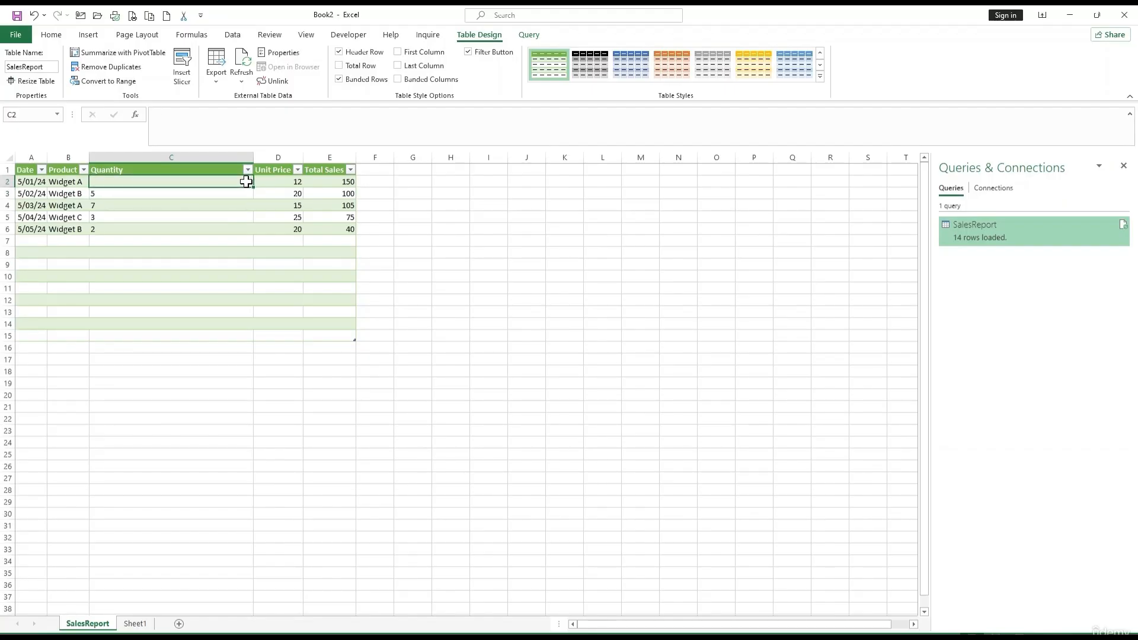
{"action": "left_click", "coordinate": [249, 297]}
{"action": "left_click", "coordinate": [180, 186]}
{"action": "left_click_drag", "start_coordinate": [179, 187], "coordinate": [176, 230]}
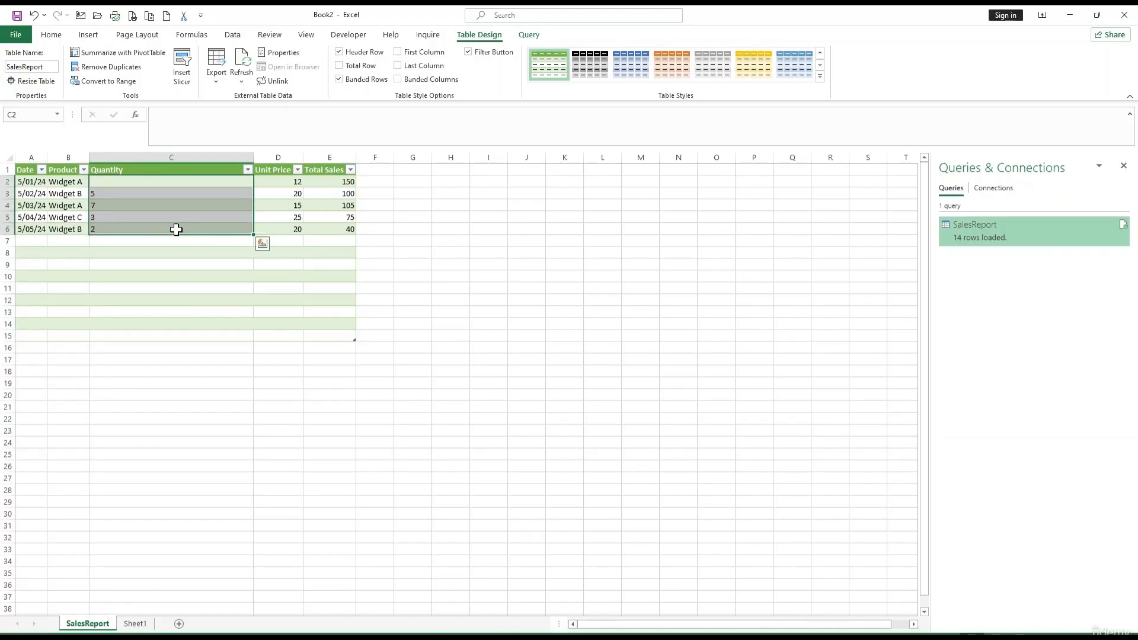
{"action": "key", "text": "Delete"}
{"action": "left_click", "coordinate": [180, 324]}
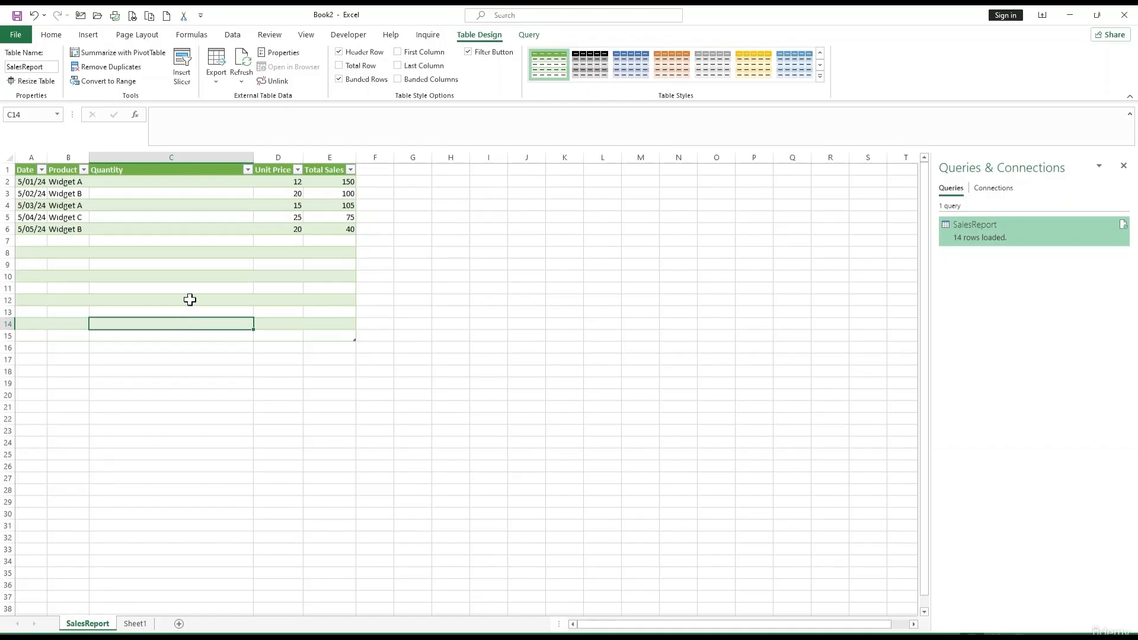
Step: Copy the dates and products in A2:B6 of SalesReport and paste them into Sheet1 starting at cell A1
{"action": "left_click", "coordinate": [188, 300]}
{"action": "left_click_drag", "start_coordinate": [34, 180], "coordinate": [72, 228]}
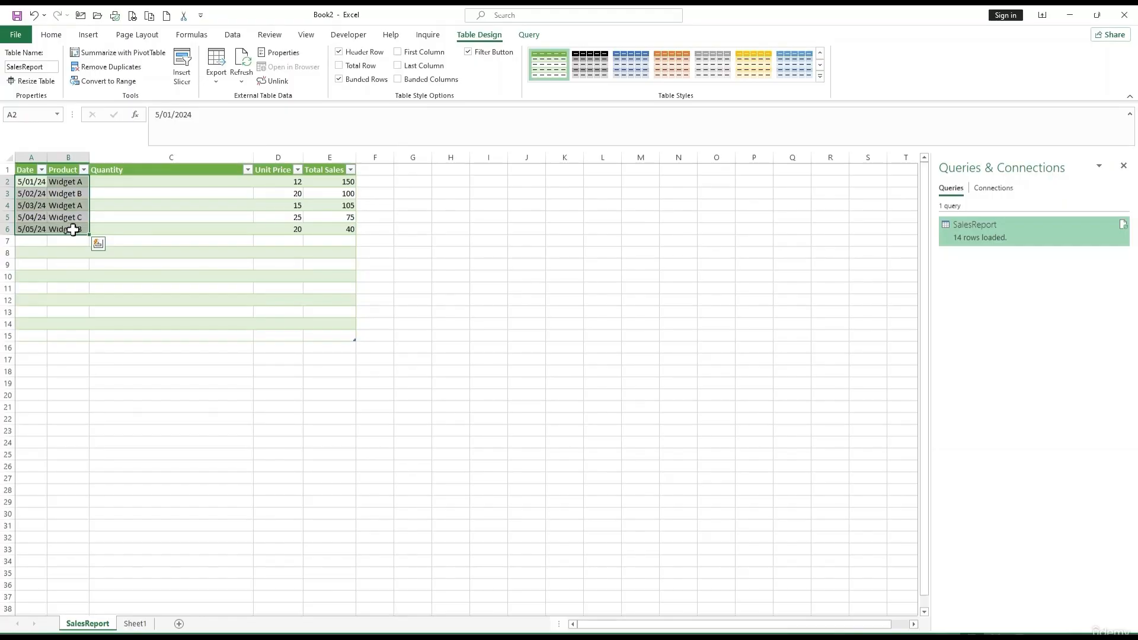
{"action": "key", "text": "ctrl+c"}
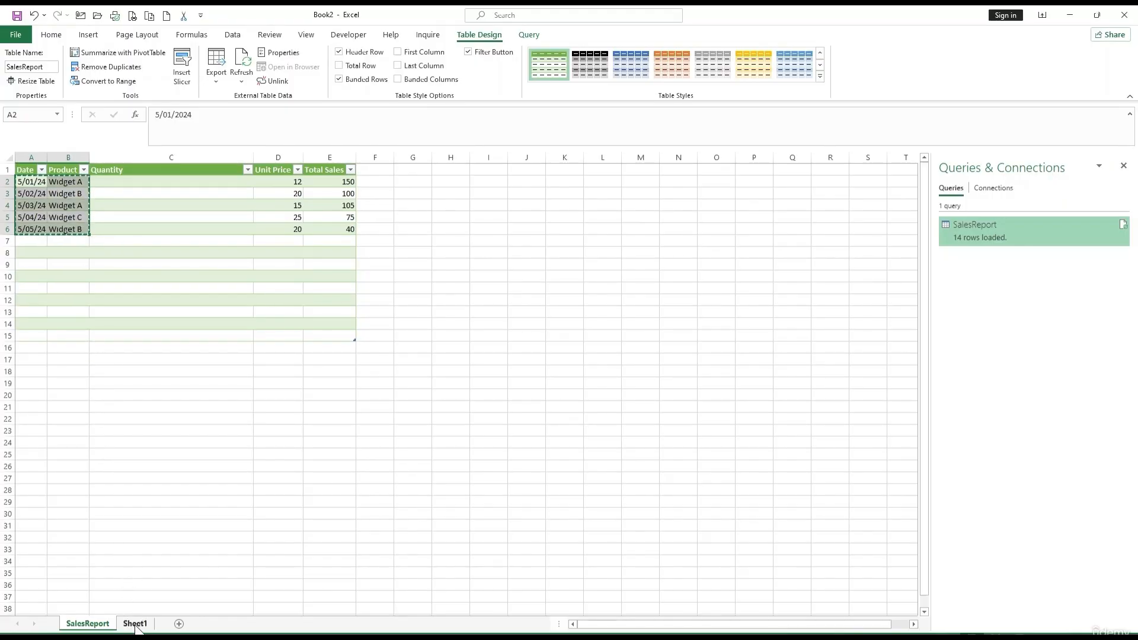
{"action": "left_click", "coordinate": [135, 624]}
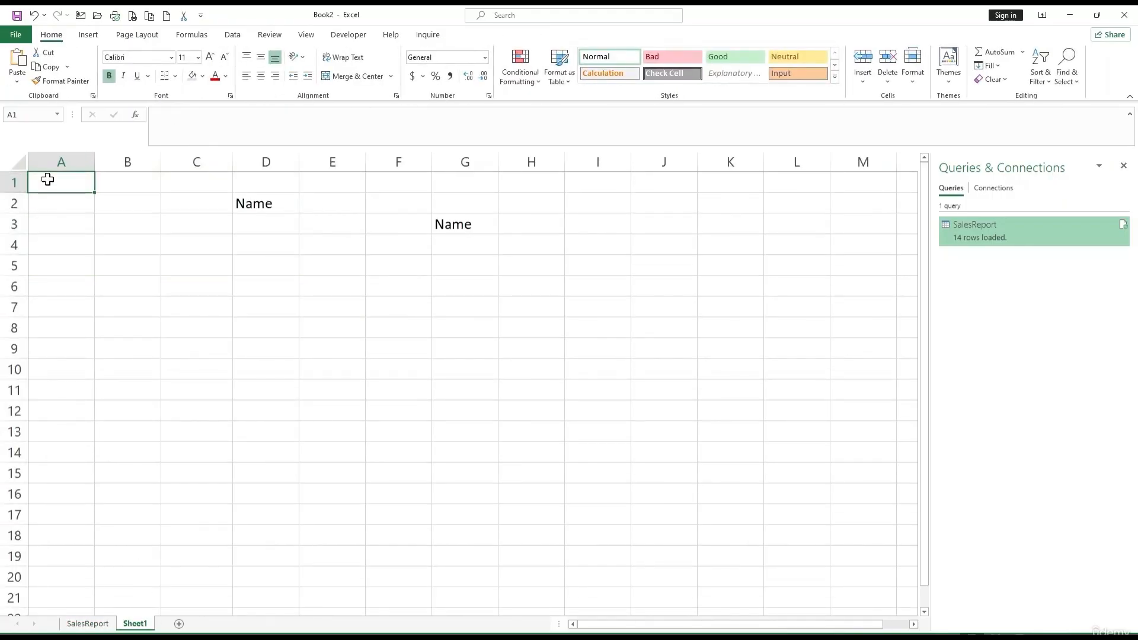
{"action": "key", "text": "ctrl+v"}
{"action": "left_click", "coordinate": [172, 353]}
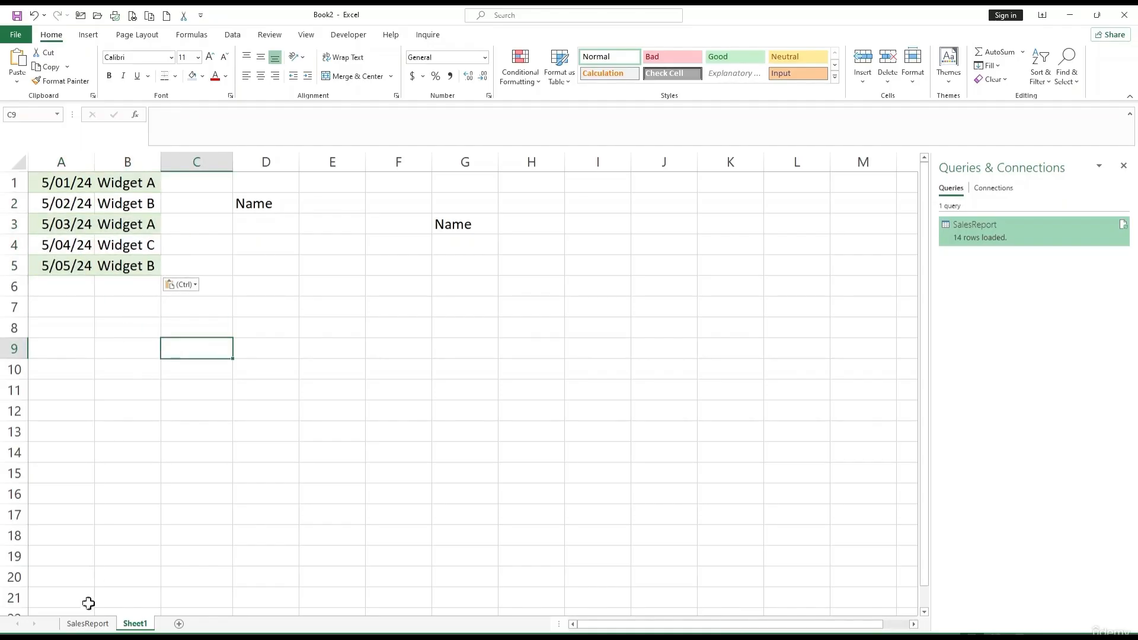
Step: Cut the unit prices in D2:D6 of SalesReport, paste them into Sheet1 starting at cell C1, and return to SalesReport
{"action": "left_click", "coordinate": [97, 626]}
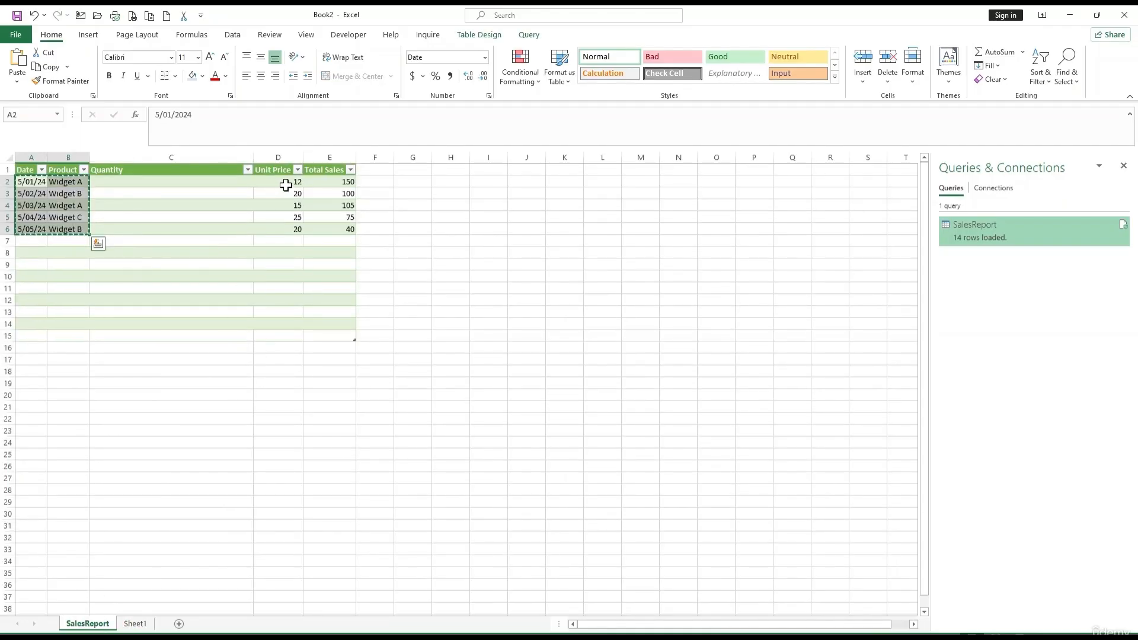
{"action": "left_click_drag", "start_coordinate": [287, 185], "coordinate": [287, 229]}
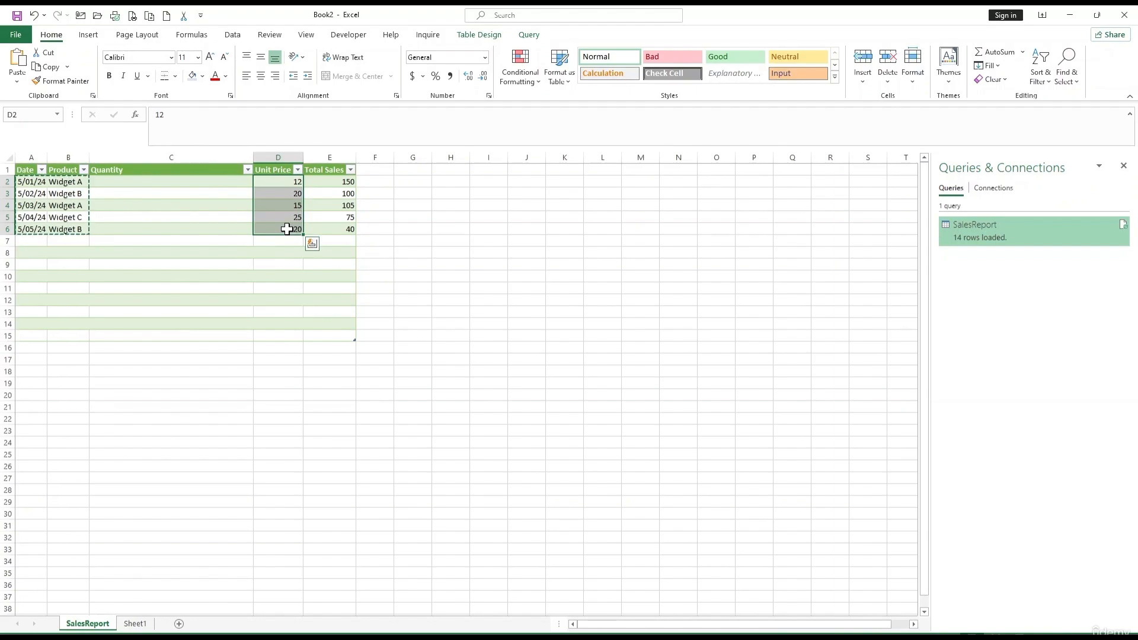
{"action": "key", "text": "ctrl+c"}
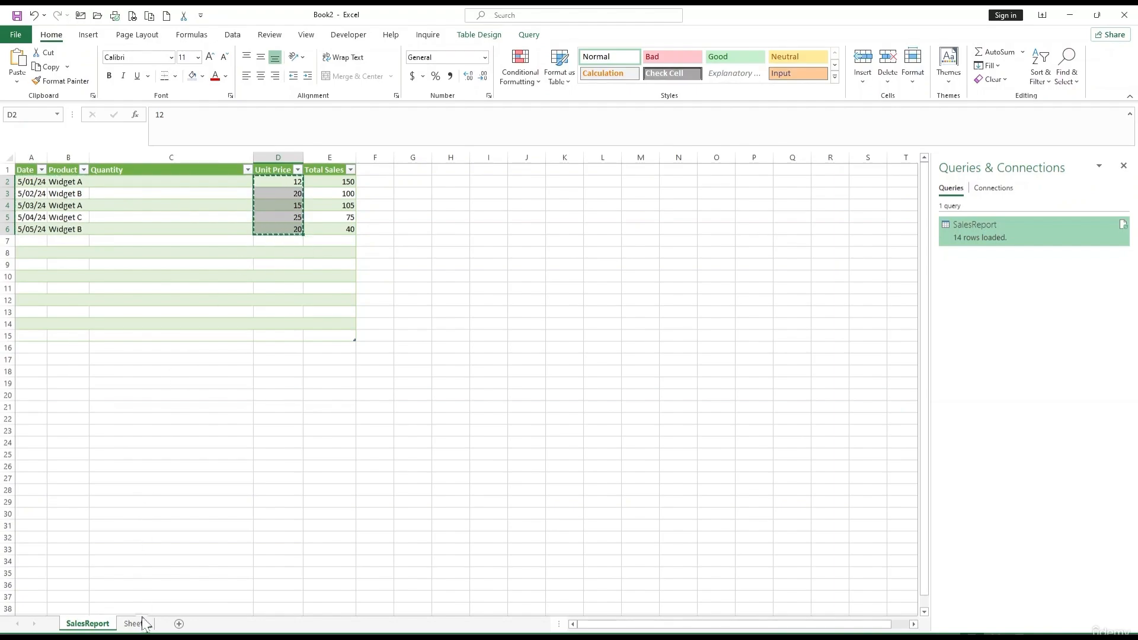
{"action": "left_click", "coordinate": [135, 623]}
{"action": "left_click", "coordinate": [199, 182]}
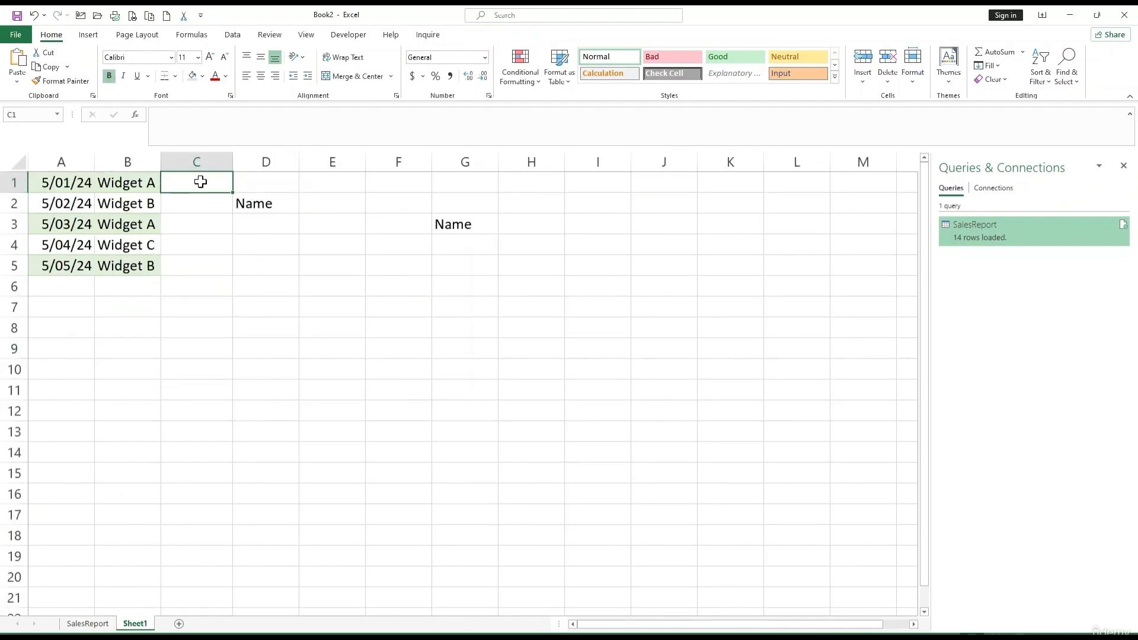
{"action": "key", "text": "ctrl+v"}
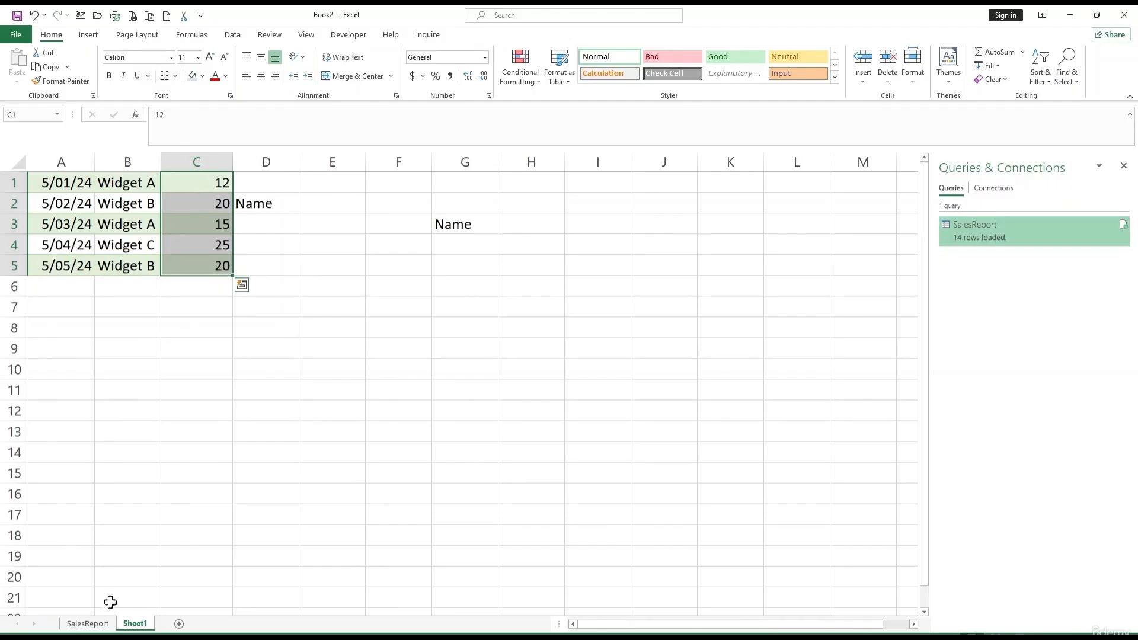
{"action": "left_click", "coordinate": [105, 628]}
{"action": "left_click", "coordinate": [284, 195]}
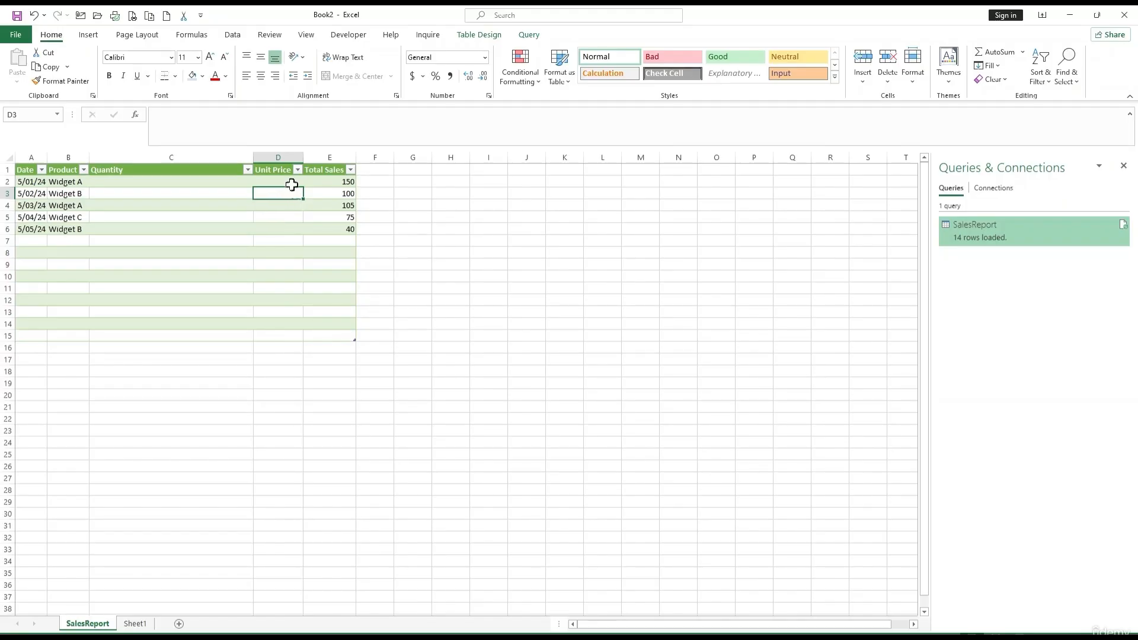
{"action": "left_click", "coordinate": [330, 311]}
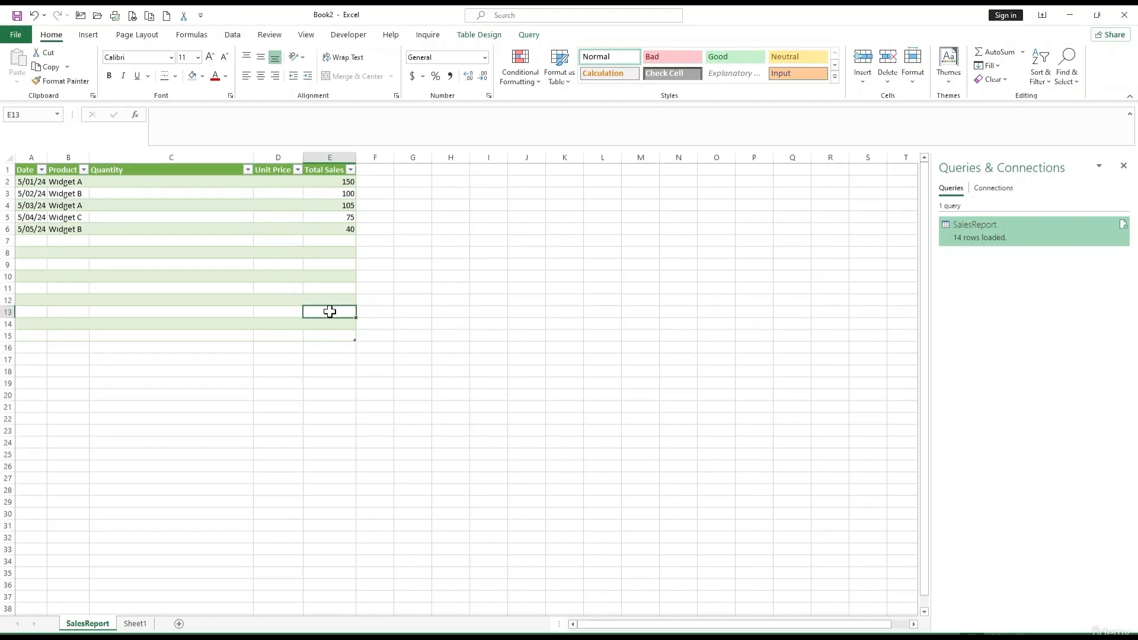
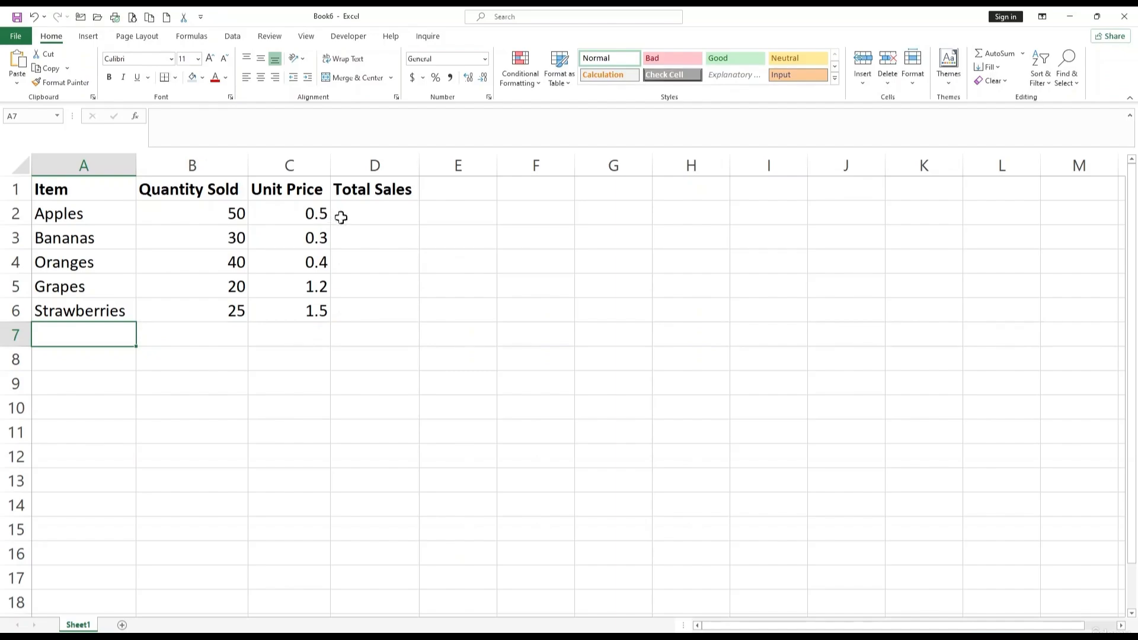
Step: Calculate the Apples row's Total Sales in D2 with the formula =B2+C2
{"action": "left_click", "coordinate": [407, 216]}
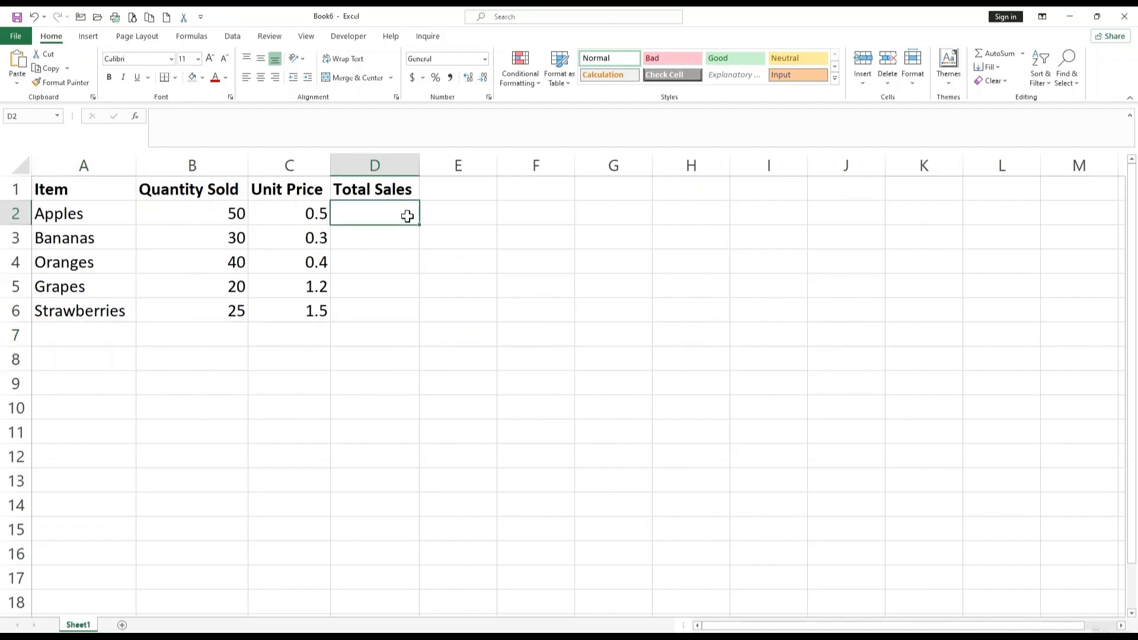
{"action": "type", "text": "="}
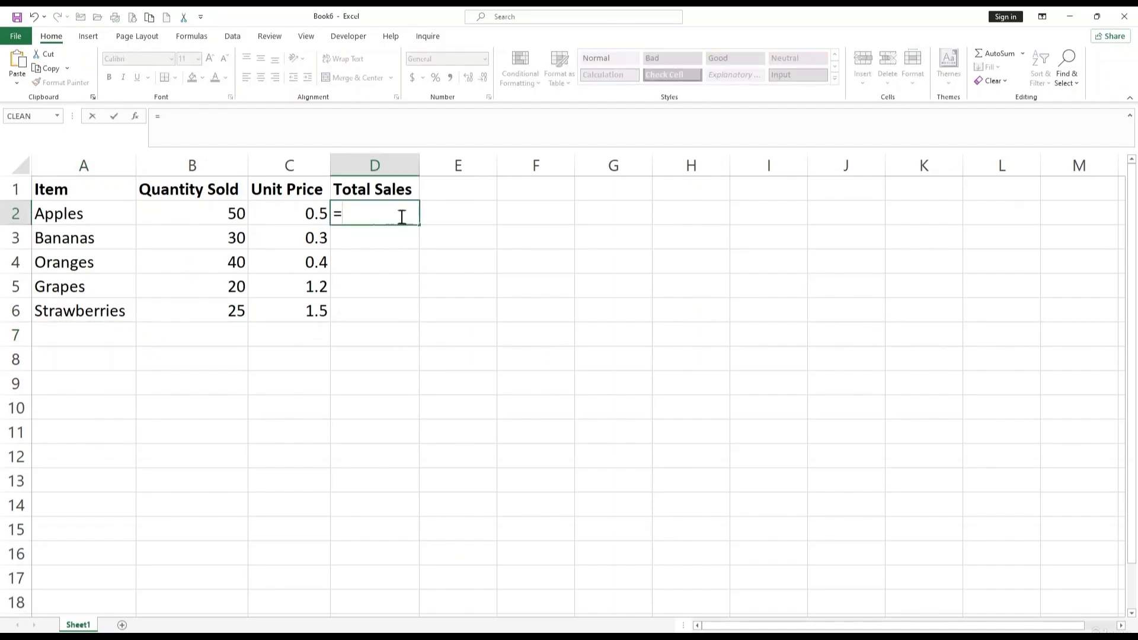
{"action": "left_click", "coordinate": [231, 215]}
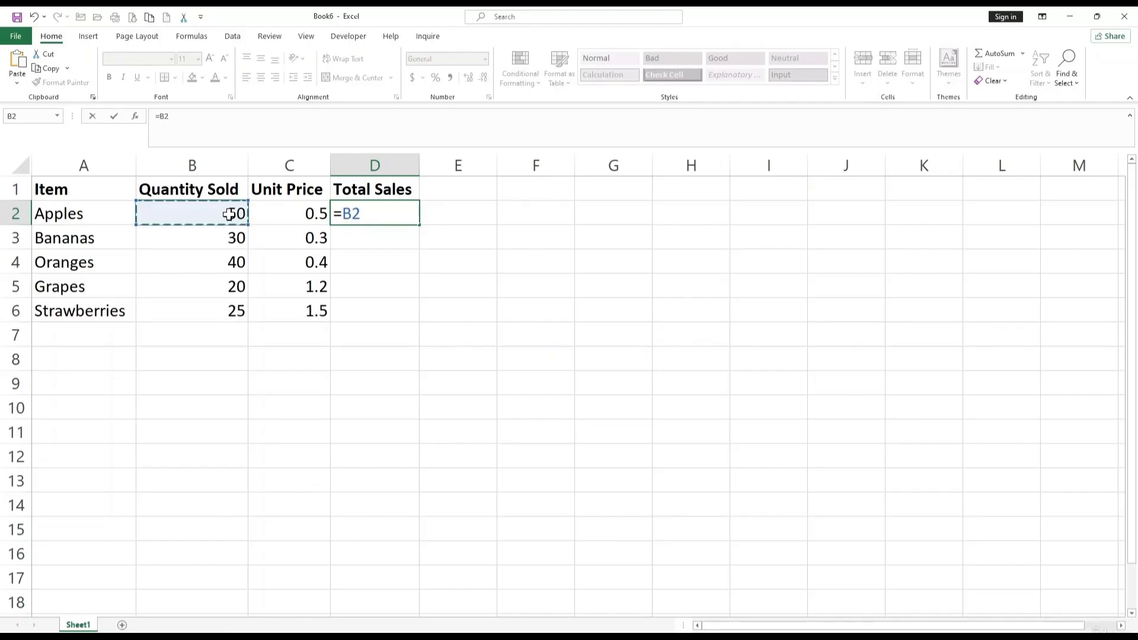
{"action": "type", "text": "+"}
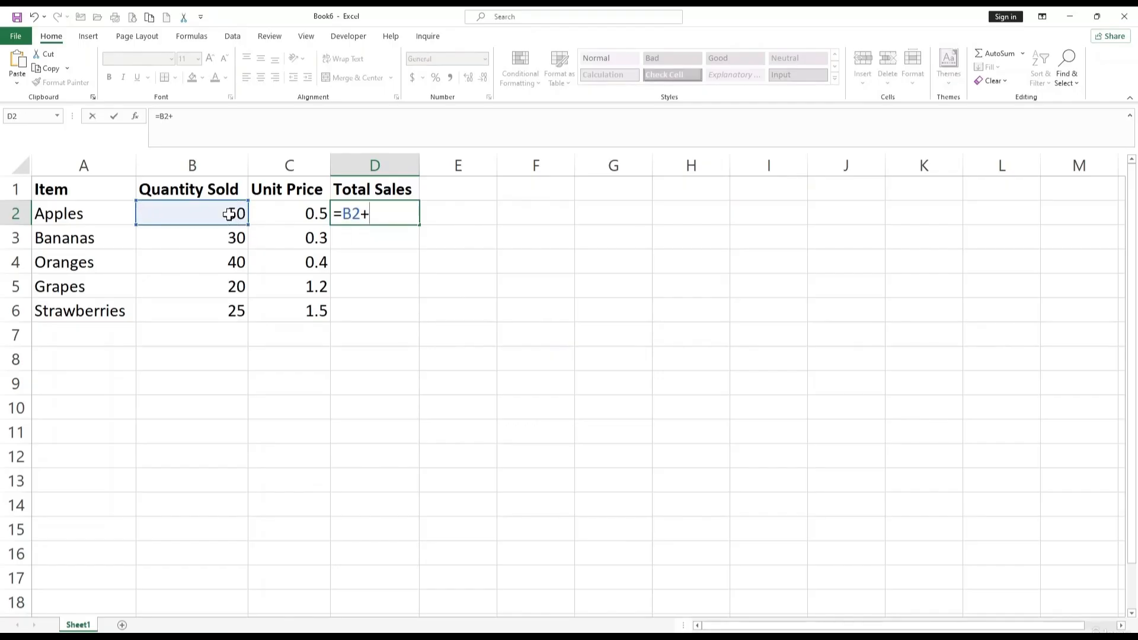
{"action": "left_click", "coordinate": [291, 214]}
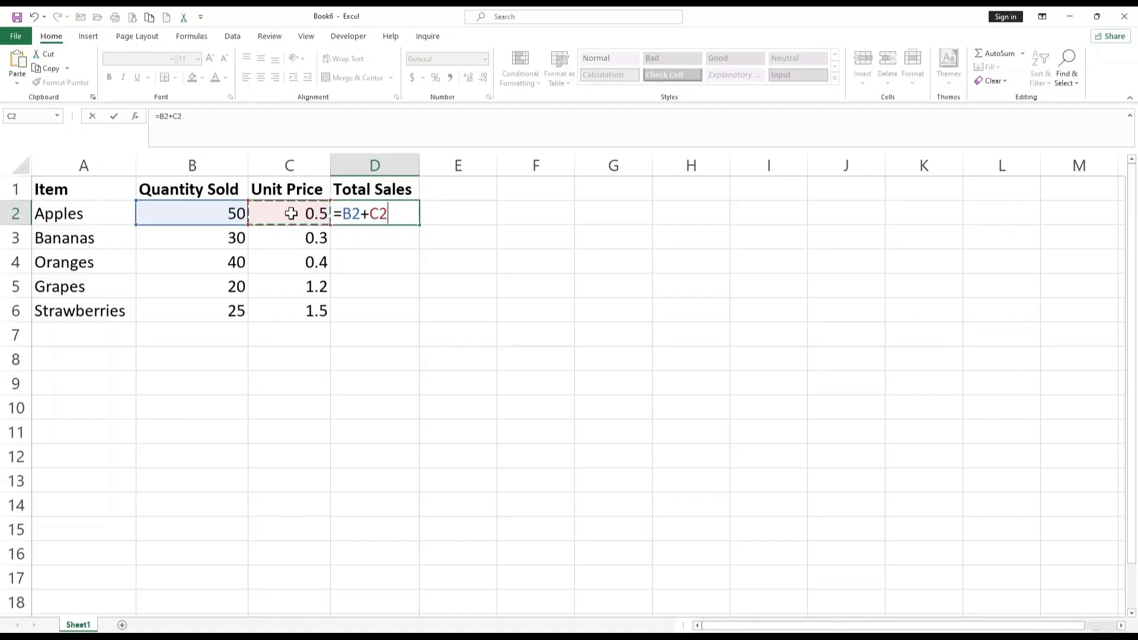
{"action": "key", "text": "Return"}
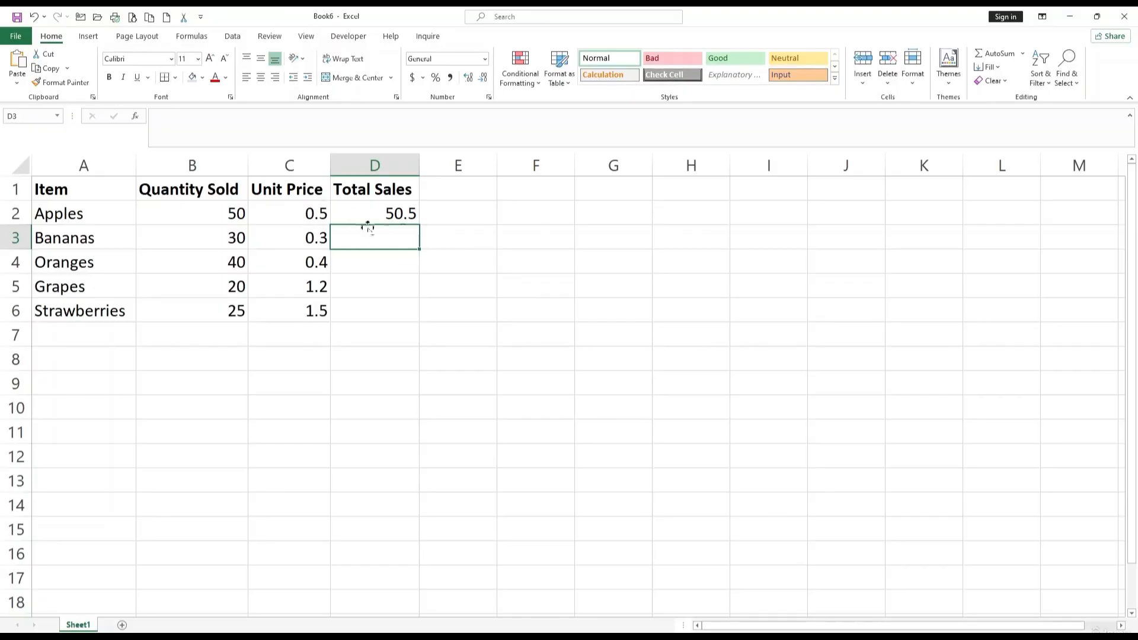
Step: Add a "Sum" header in E1 and enter =SUM(B2:C2) for Apples in E2
{"action": "left_click", "coordinate": [456, 185]}
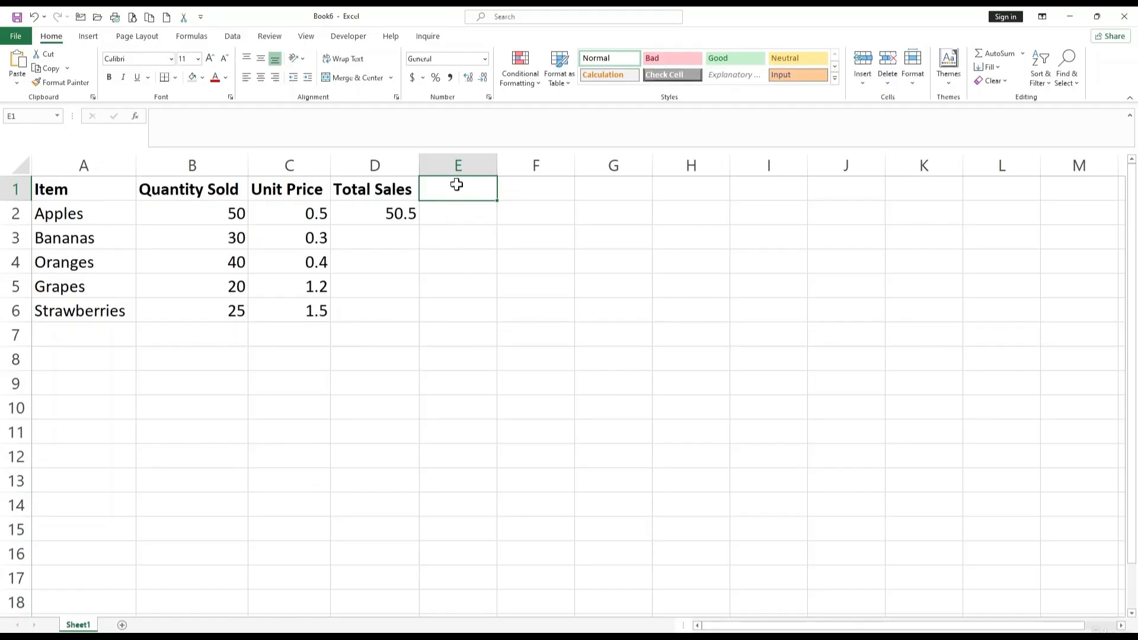
{"action": "type", "text": "Sum"}
{"action": "key", "text": "Return"}
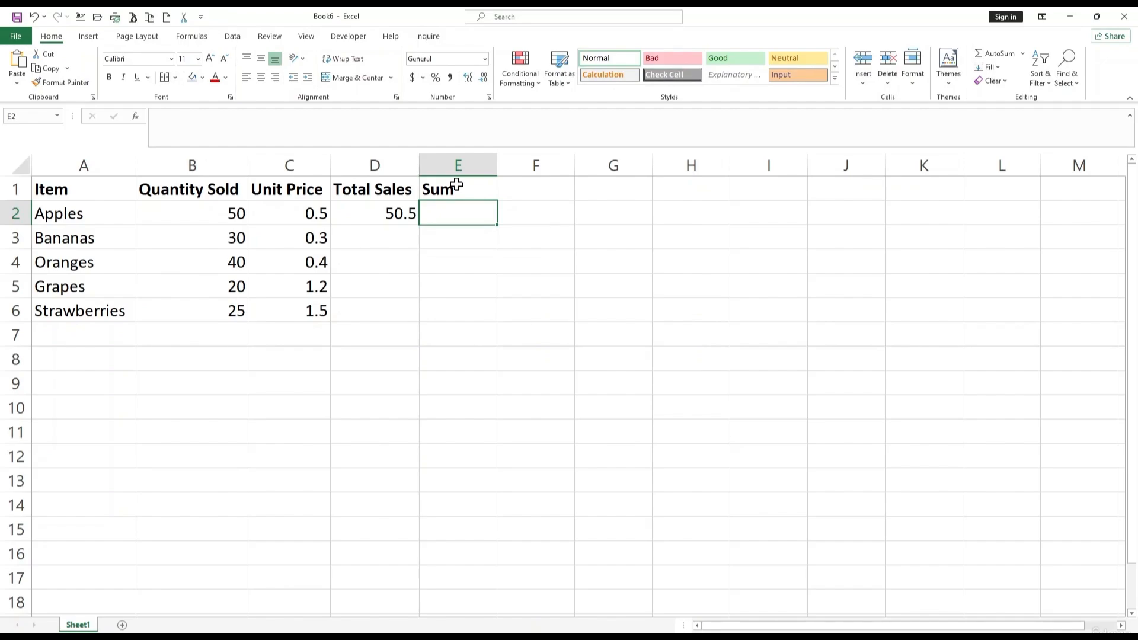
{"action": "type", "text": "=sum"}
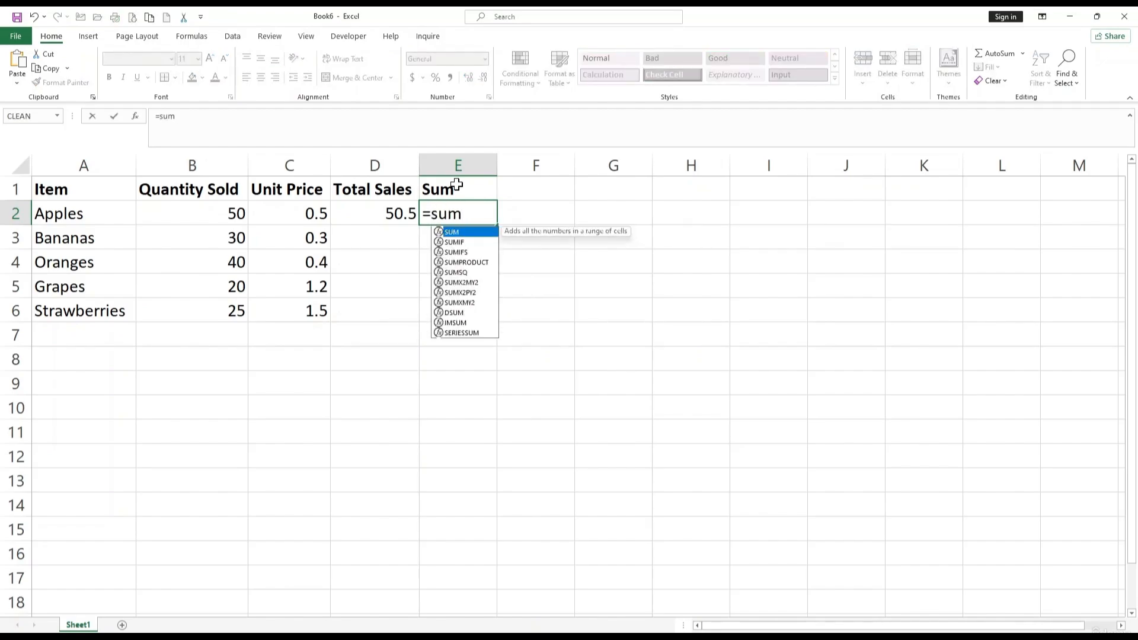
{"action": "key", "text": "Tab"}
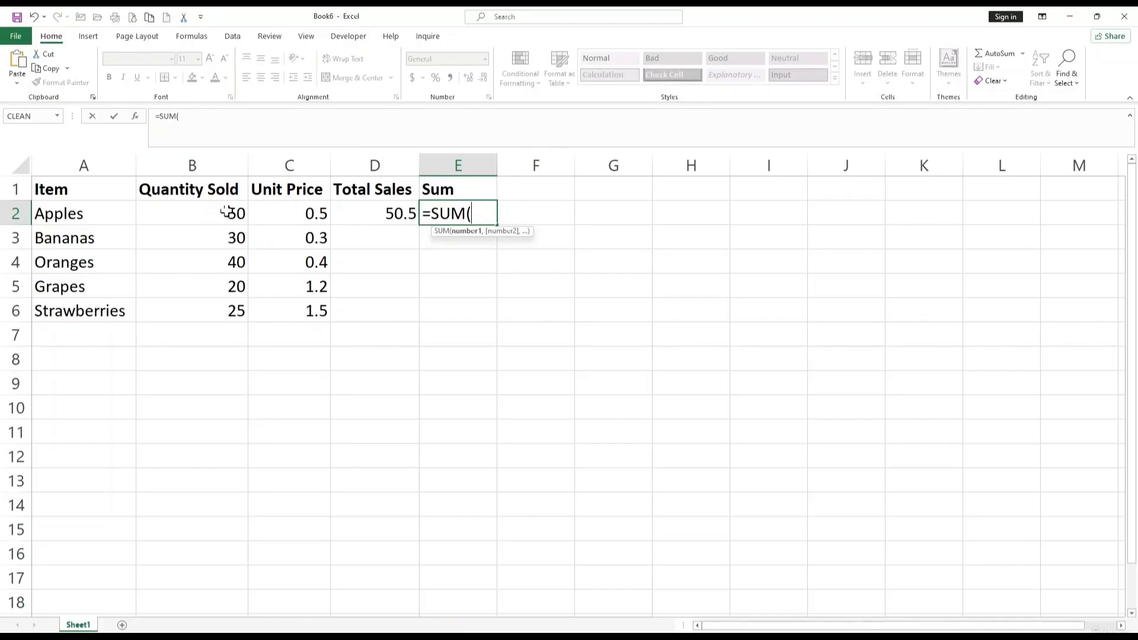
{"action": "left_click_drag", "start_coordinate": [229, 213], "coordinate": [322, 213]}
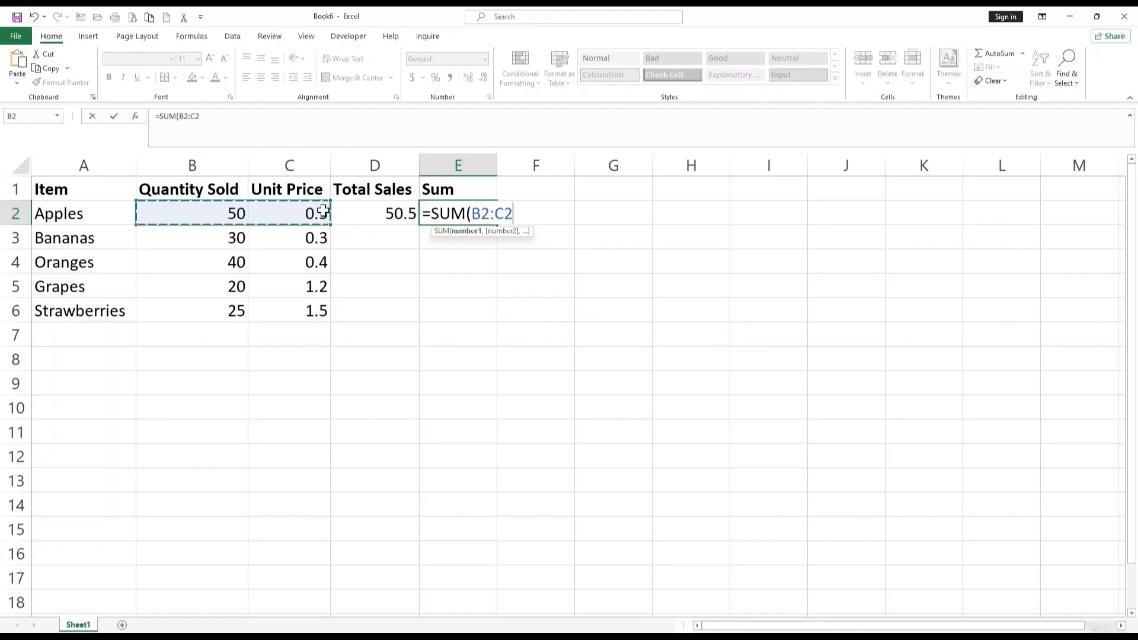
{"action": "type", "text": ")"}
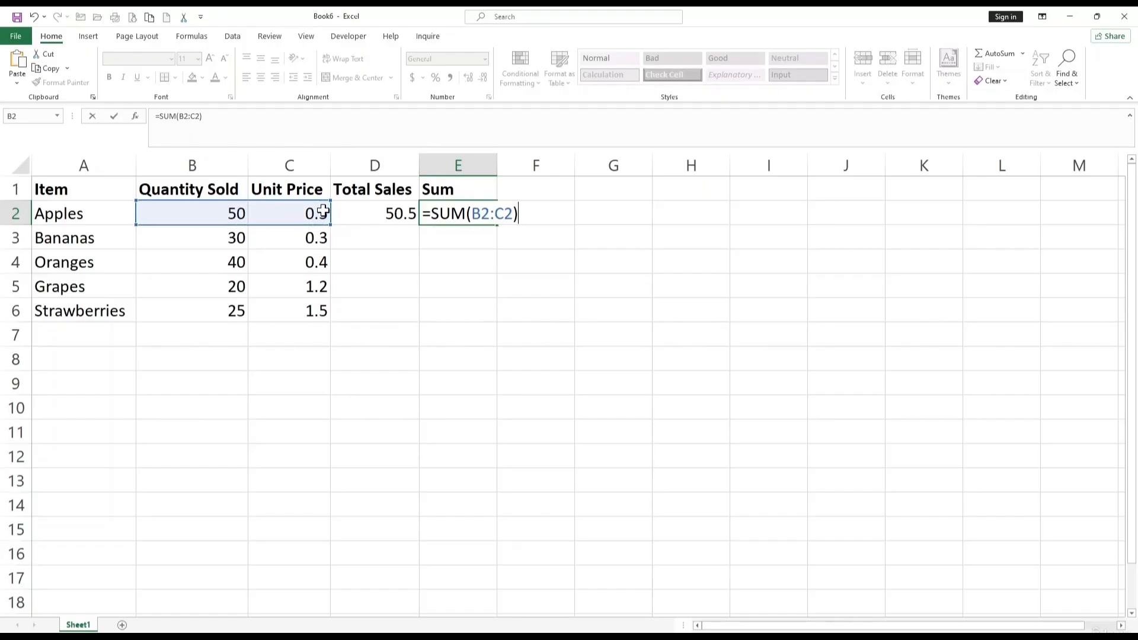
{"action": "key", "text": "Return"}
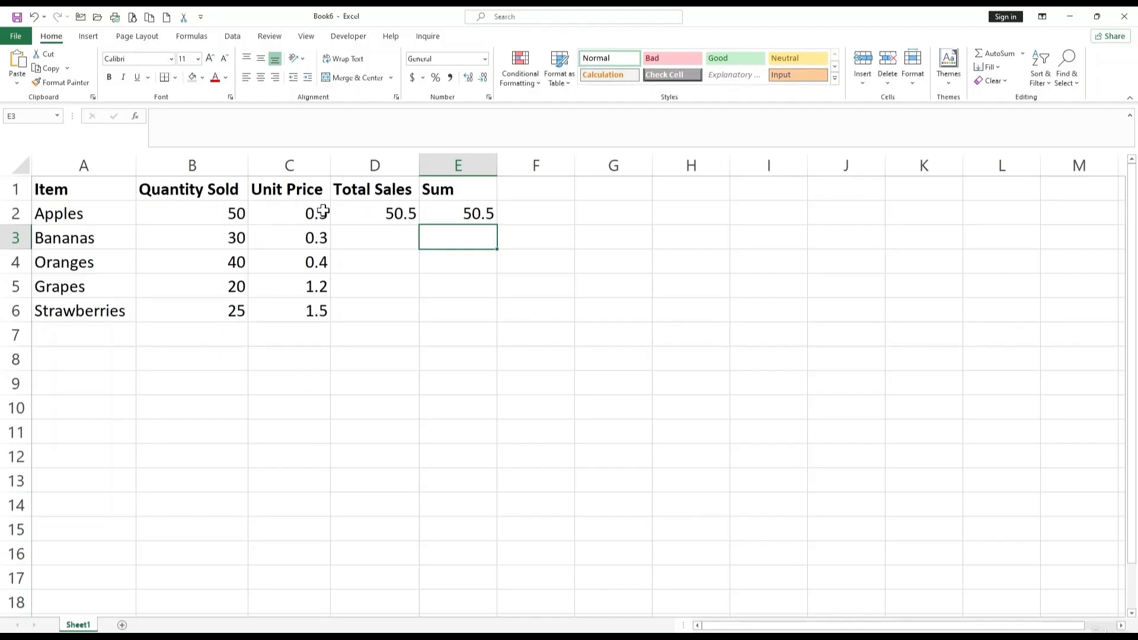
Step: Fill the Sum formula from E2 down to E6 and the Total Sales formula from D2 down to D6
{"action": "left_click", "coordinate": [396, 215]}
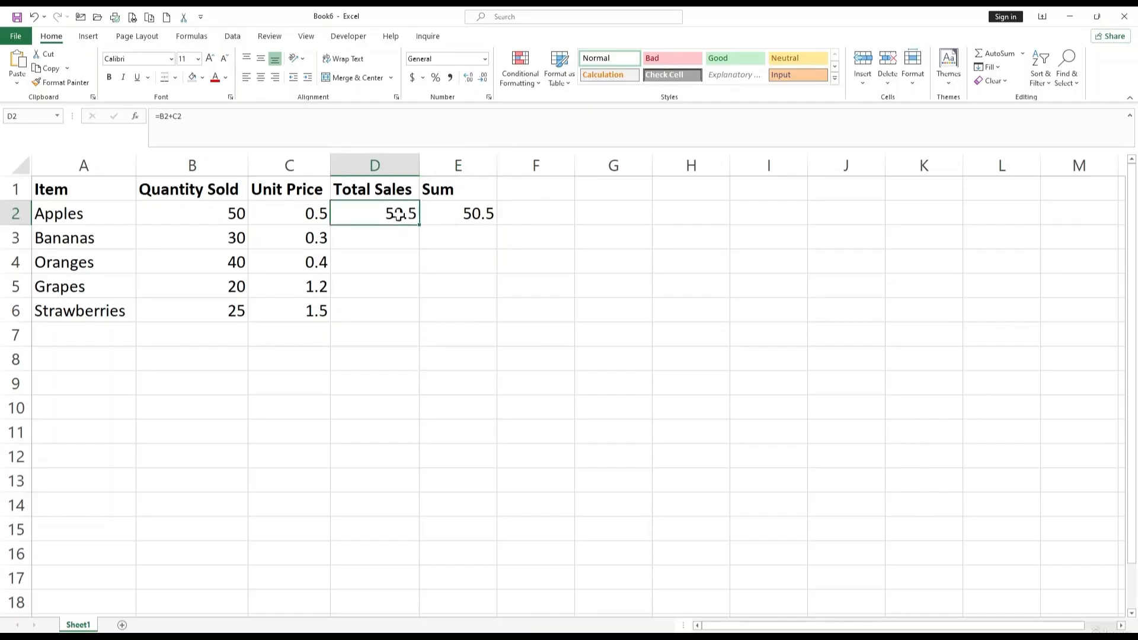
{"action": "left_click", "coordinate": [482, 214]}
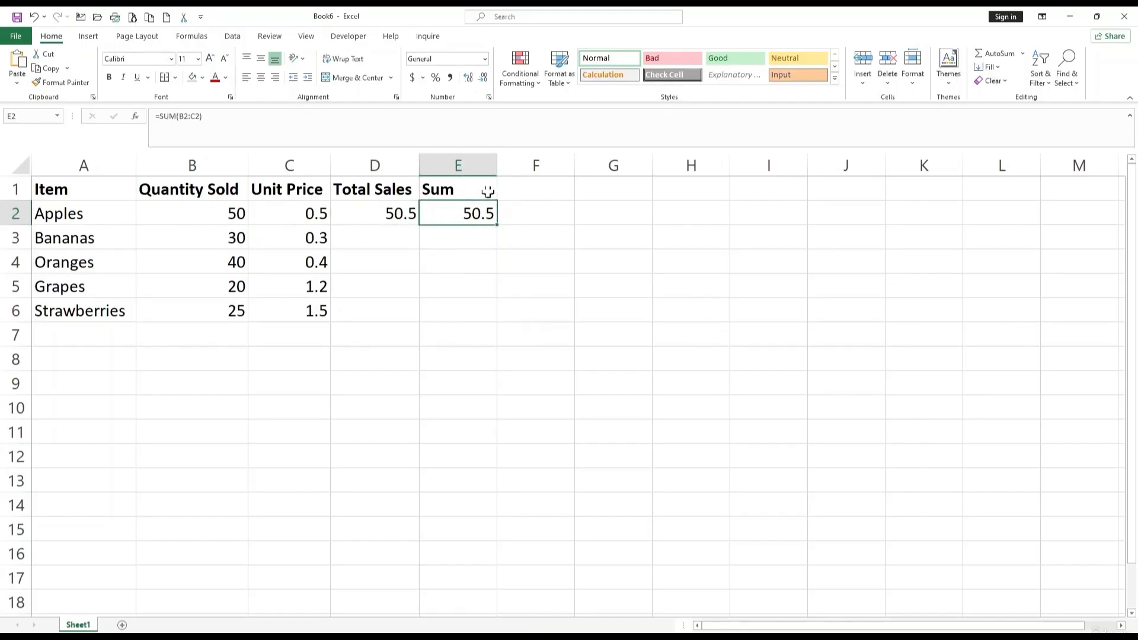
{"action": "left_click_drag", "start_coordinate": [497, 225], "coordinate": [498, 317]}
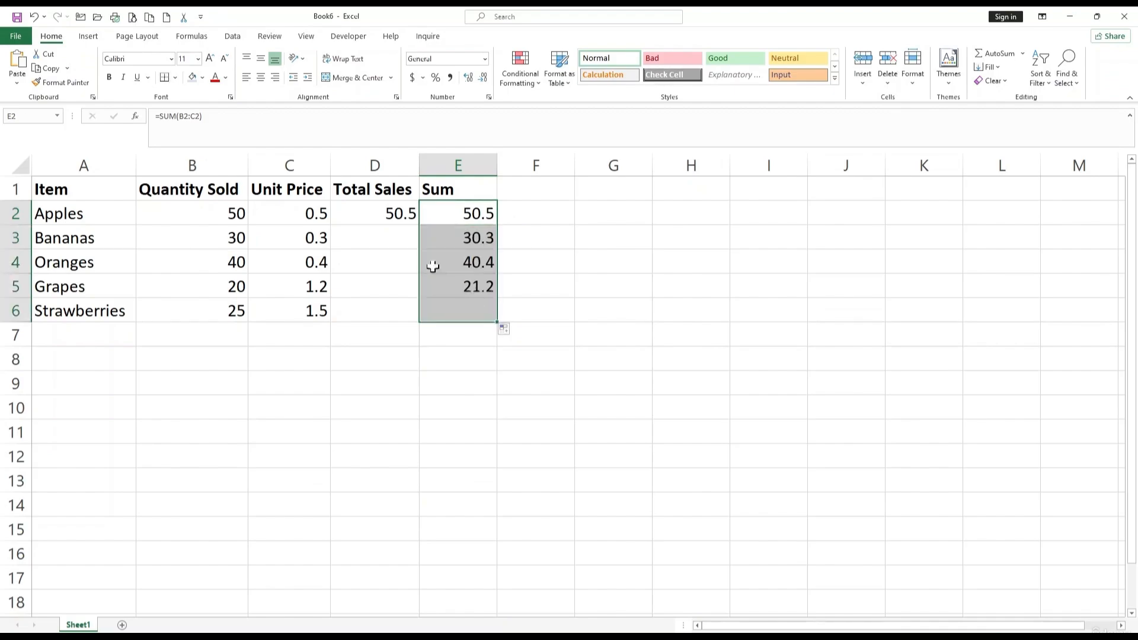
{"action": "left_click", "coordinate": [389, 219]}
{"action": "left_click_drag", "start_coordinate": [420, 226], "coordinate": [411, 327]}
Step: Inspect the cell references in the copied Bananas formulas in D3 and E3, leaving both formulas as they are
{"action": "left_click", "coordinate": [393, 245]}
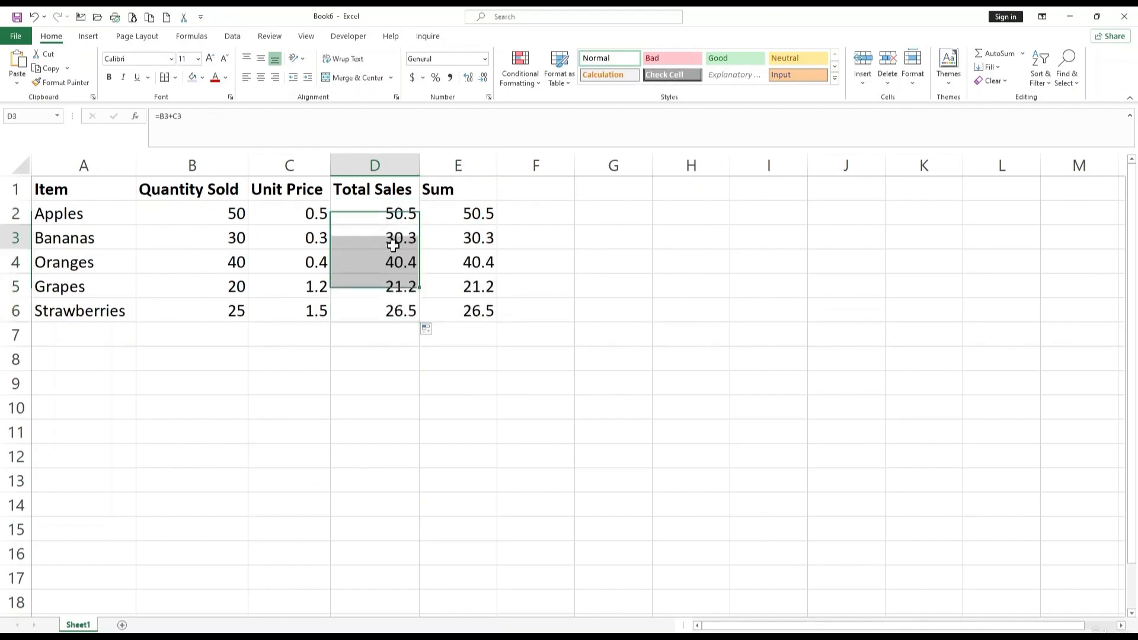
{"action": "left_click", "coordinate": [178, 122]}
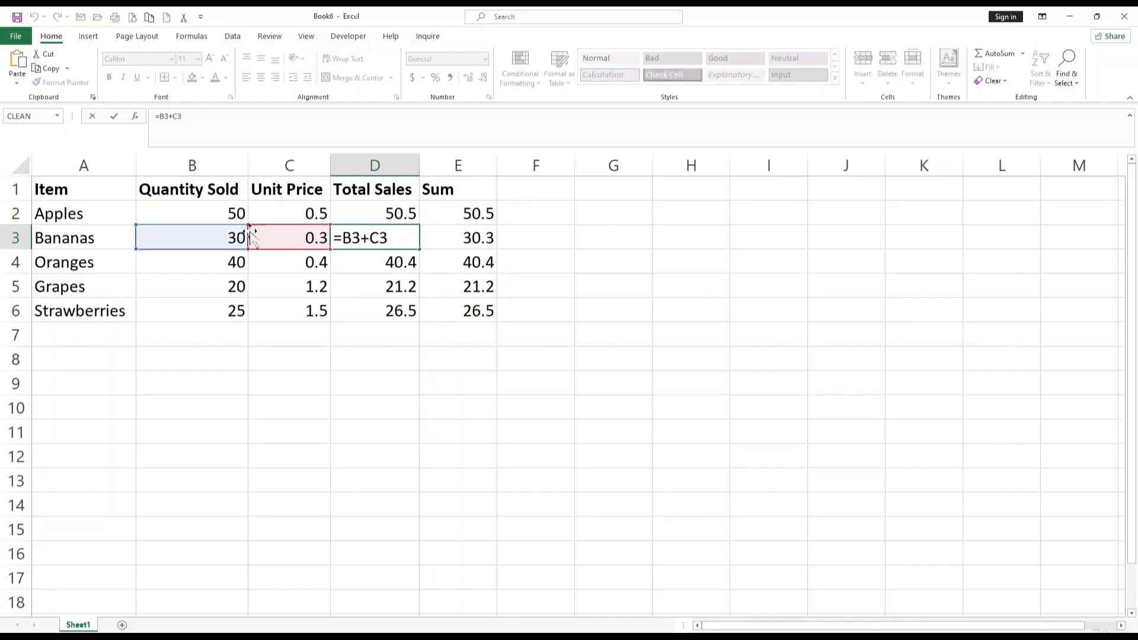
{"action": "key", "text": "Return"}
{"action": "left_click", "coordinate": [487, 241]}
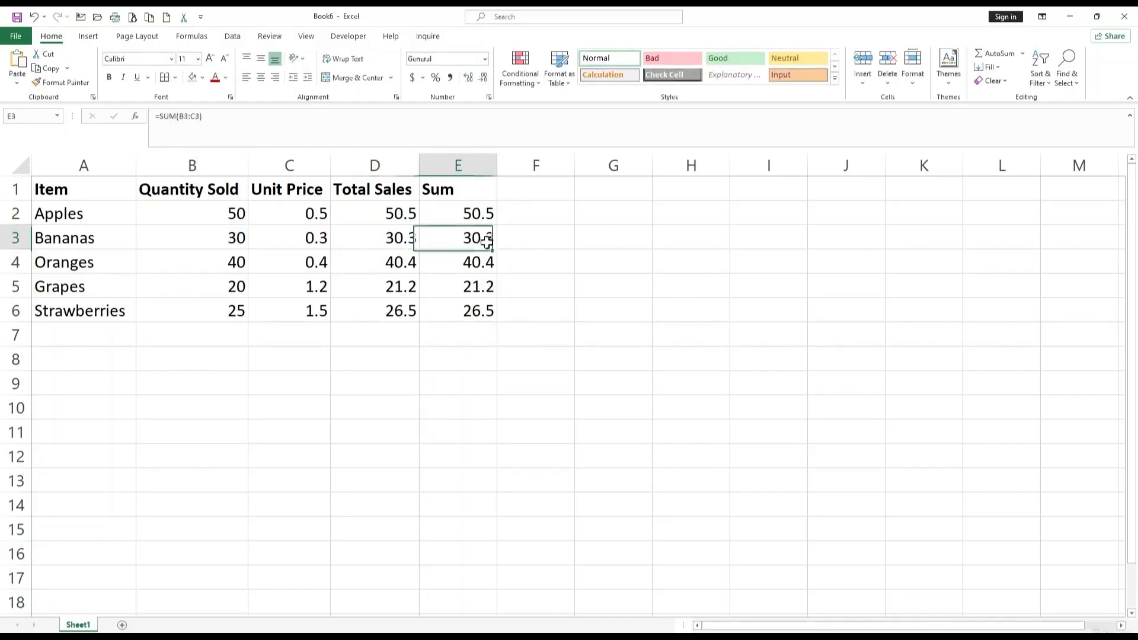
{"action": "left_click", "coordinate": [179, 117]}
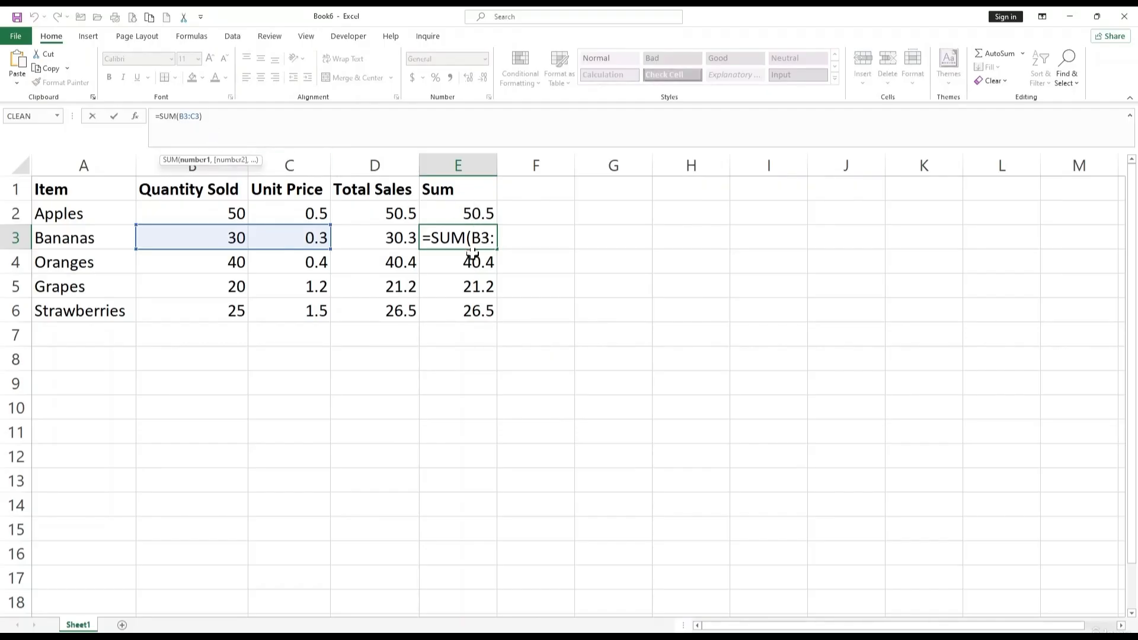
{"action": "key", "text": "Return"}
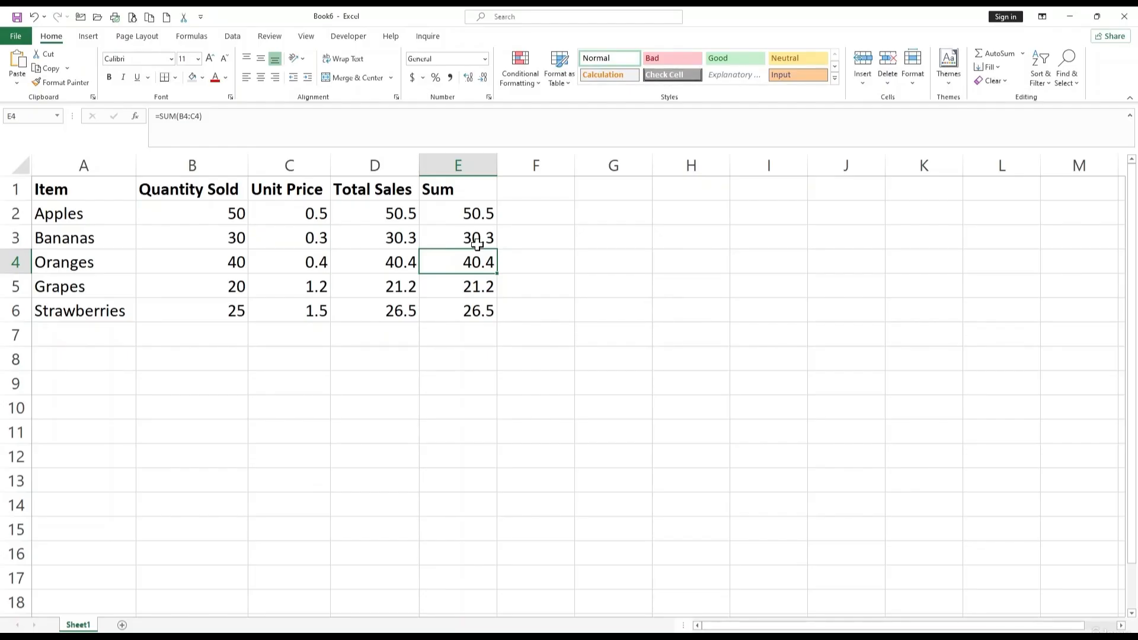
Step: Add an "Average" column header in F1, next to the Sum header
{"action": "left_click", "coordinate": [533, 189]}
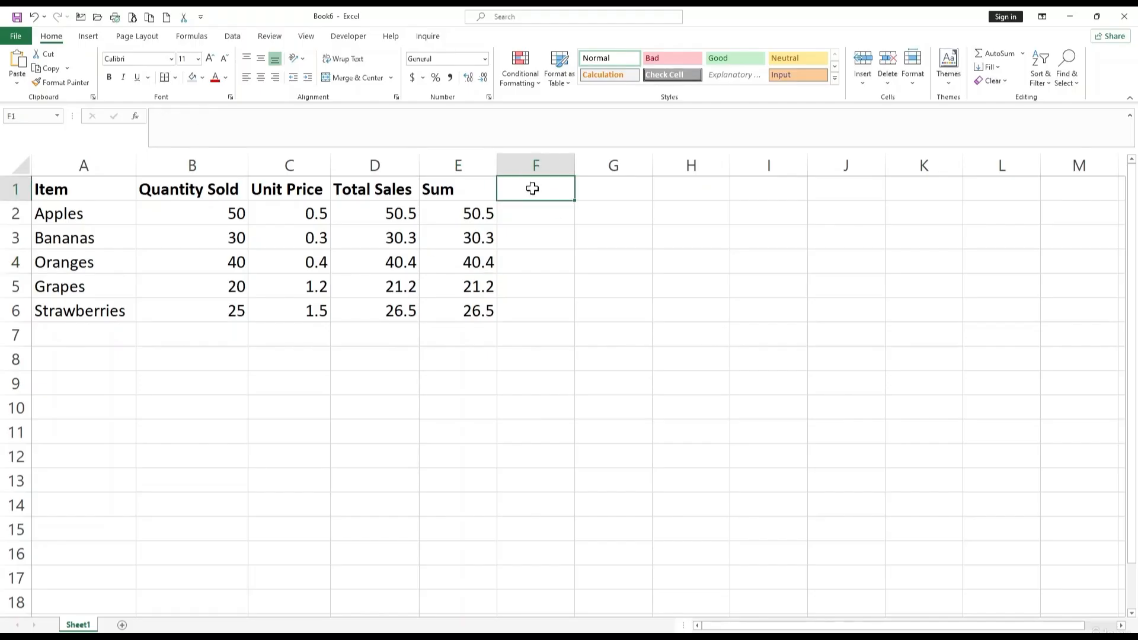
{"action": "type", "text": "A"}
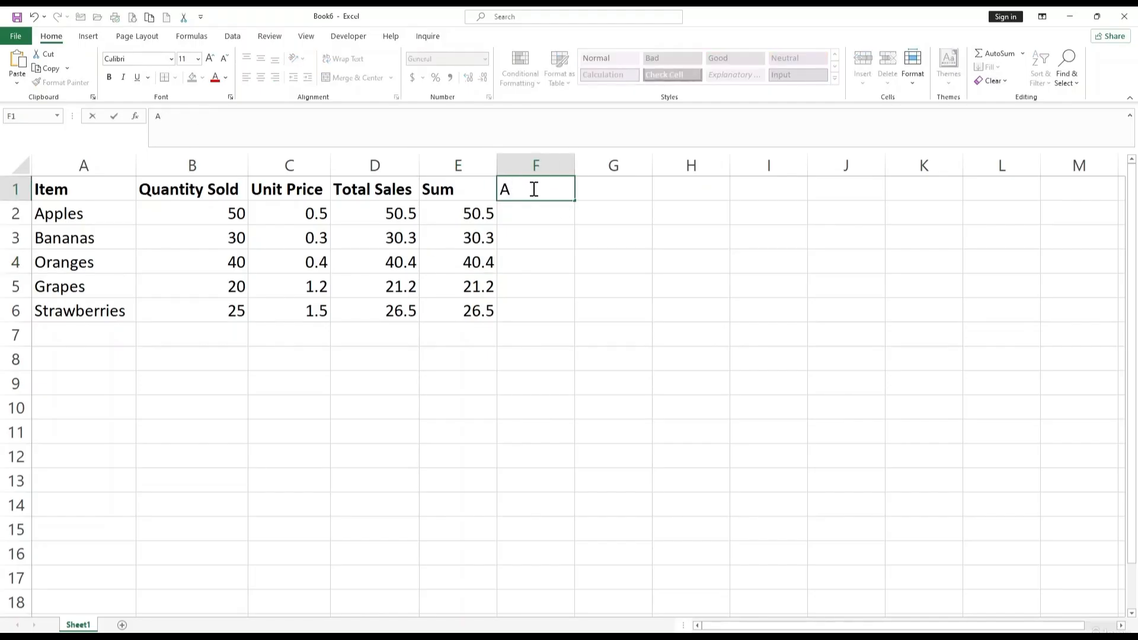
{"action": "type", "text": "verage"}
{"action": "key", "text": "Return"}
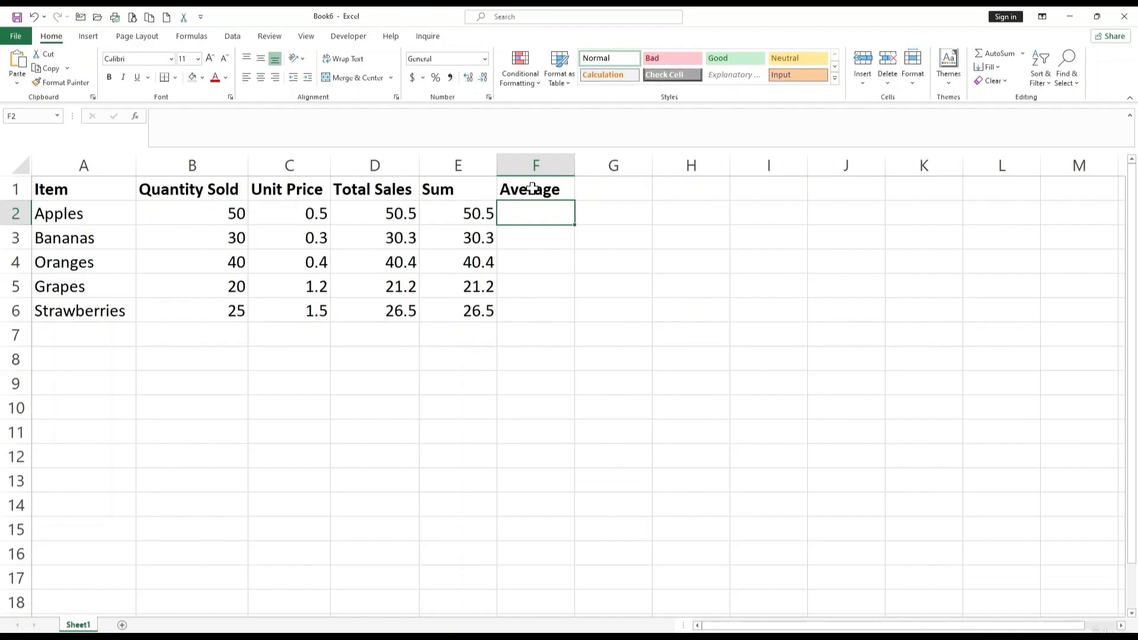
Step: Calculate the average of the Quantity Sold values in F2 with =AVERAGE(B2:B6)
{"action": "type", "text": "="}
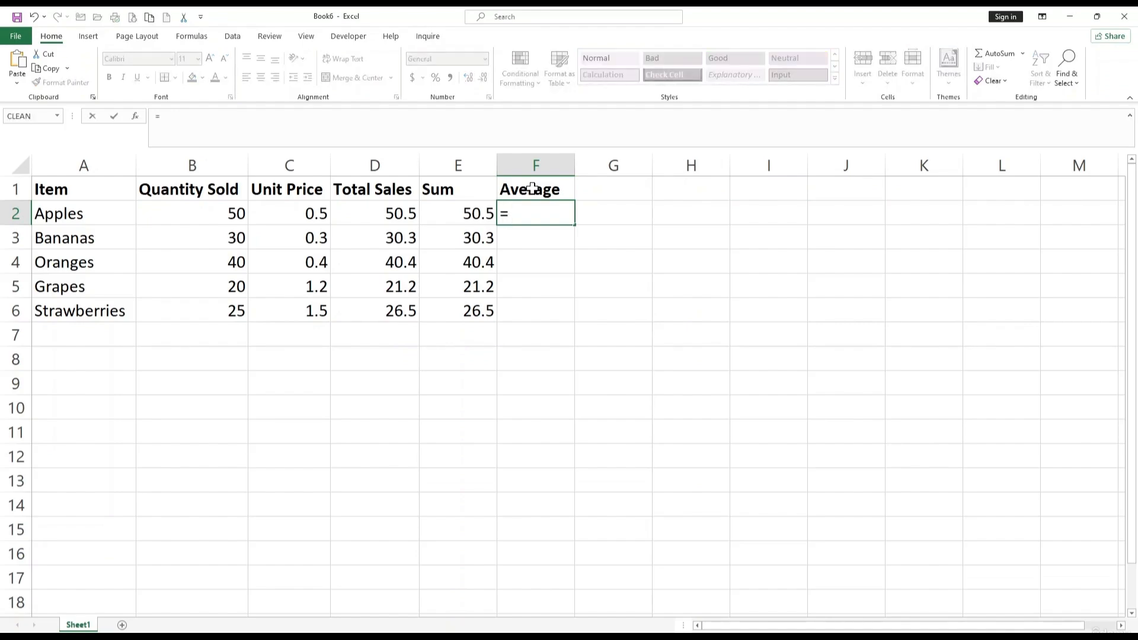
{"action": "type", "text": "Aver"}
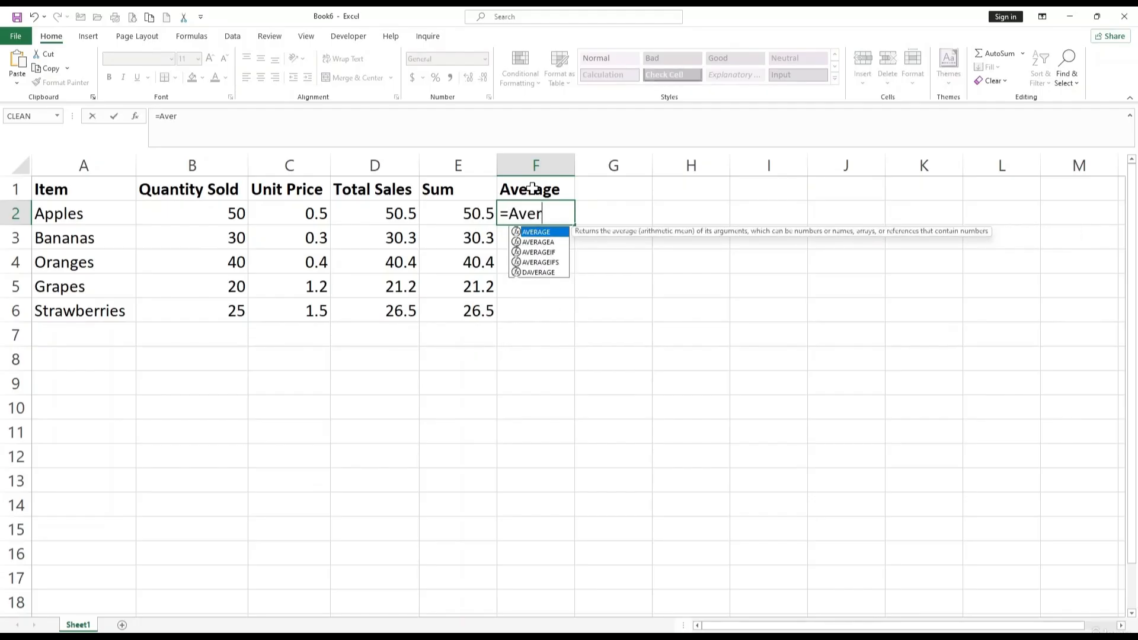
{"action": "key", "text": "Tab"}
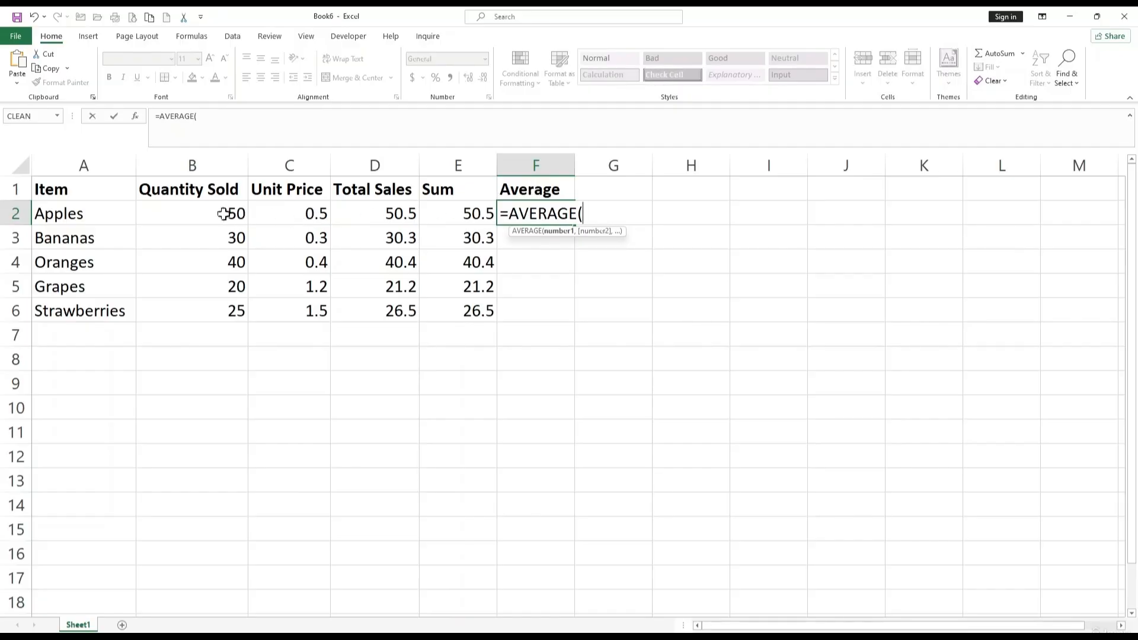
{"action": "left_click_drag", "start_coordinate": [224, 214], "coordinate": [229, 308]}
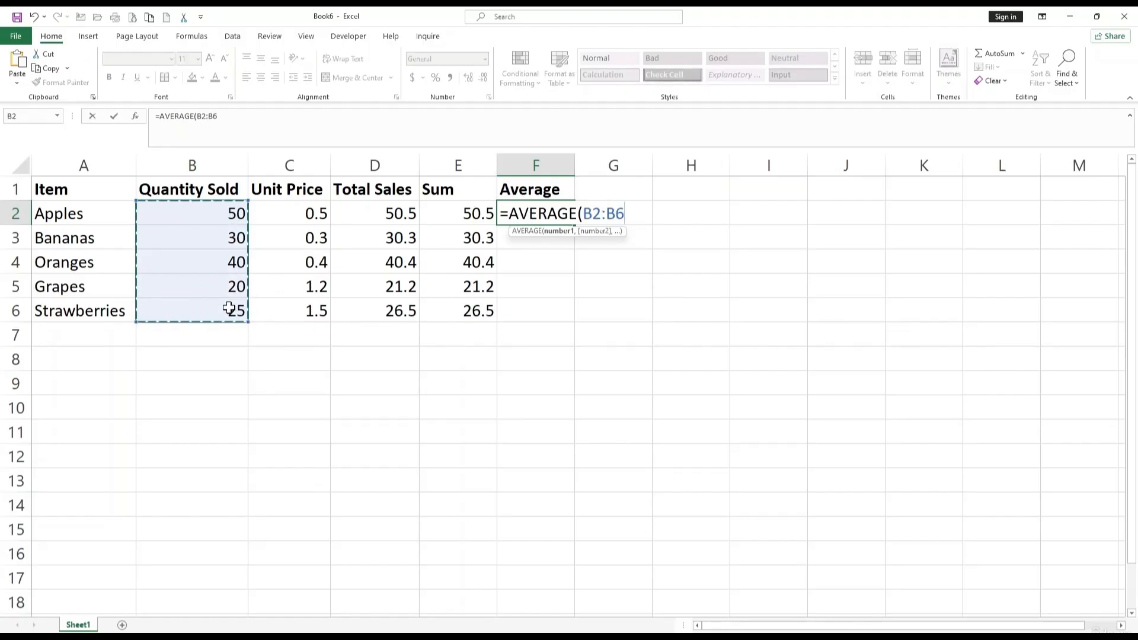
{"action": "type", "text": "+"}
{"action": "key", "text": "BackSpace"}
{"action": "type", "text": ")"}
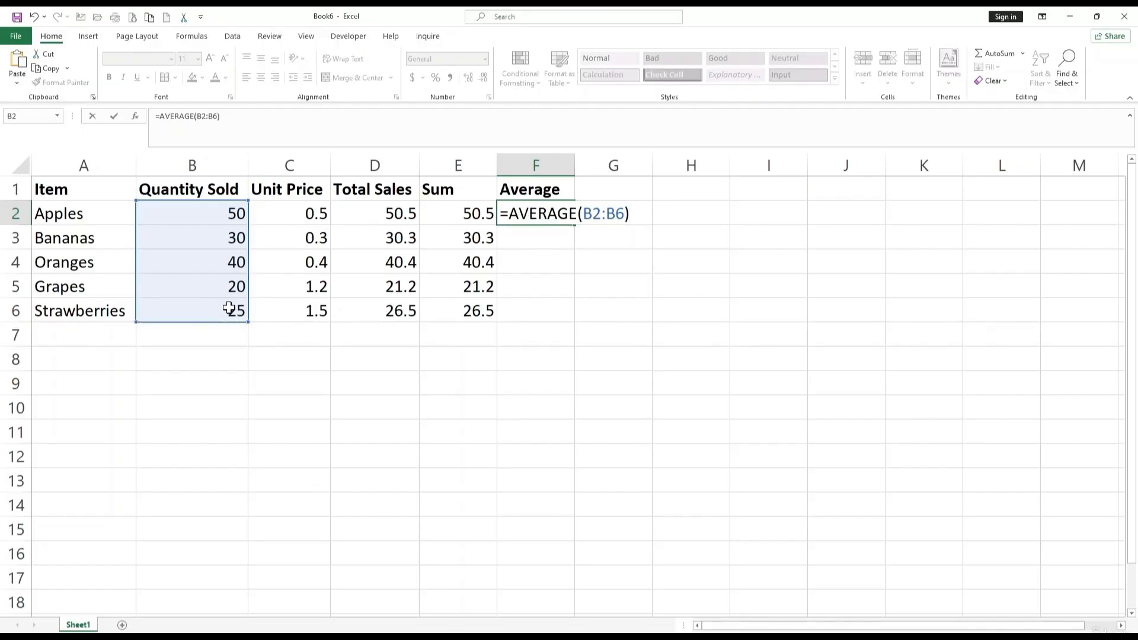
{"action": "key", "text": "Return"}
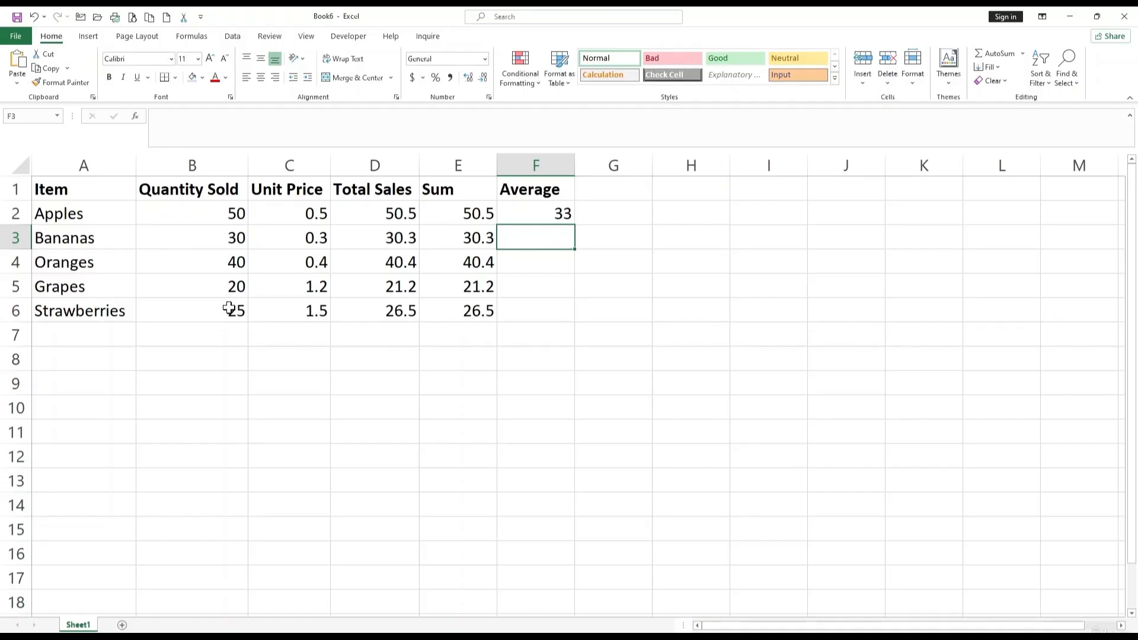
Step: Add an "IF" column header in G1, next to the Average header
{"action": "left_click", "coordinate": [631, 188]}
{"action": "type", "text": "IF"}
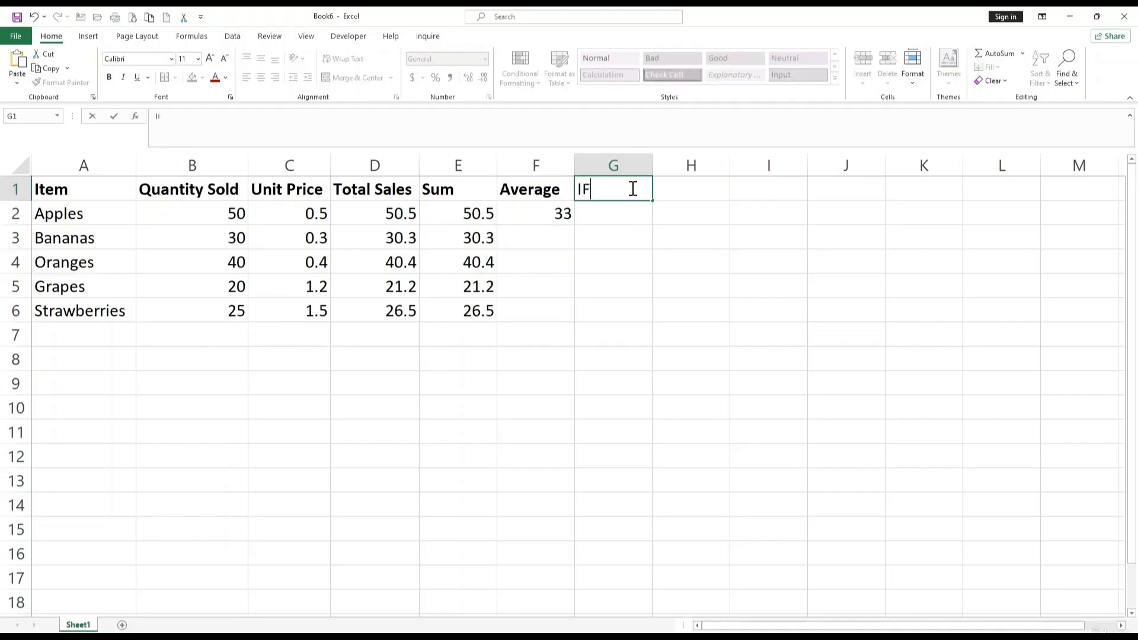
{"action": "key", "text": "Return"}
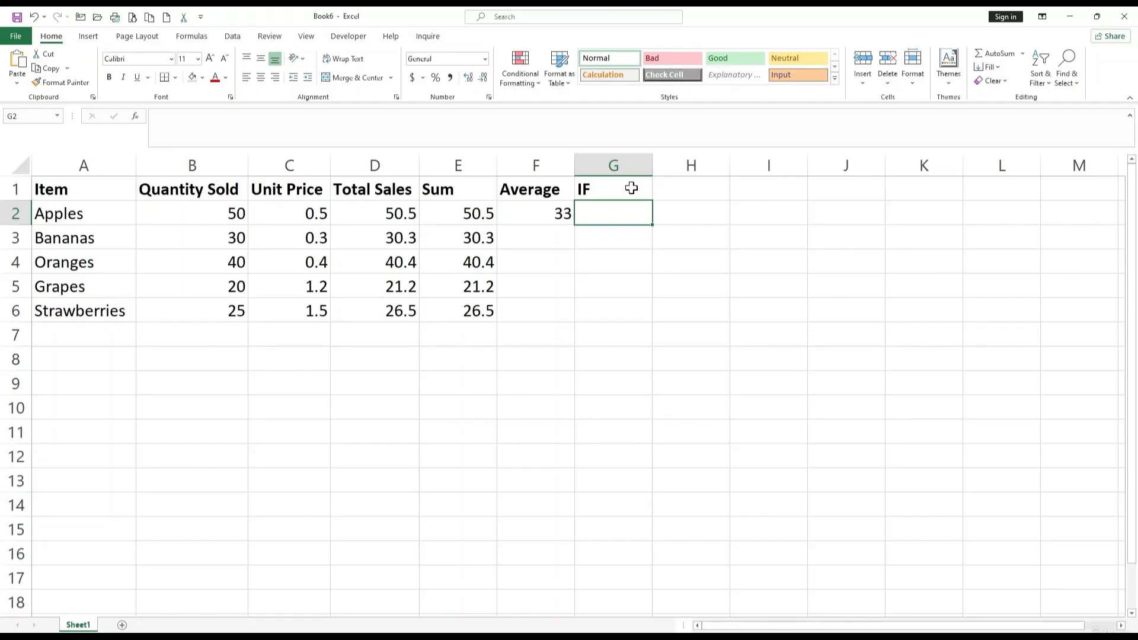
Step: Enter =IF(B2>=40,"done","progress") in G2 to classify the Apples row by its Quantity Sold
{"action": "type", "text": "=fi"}
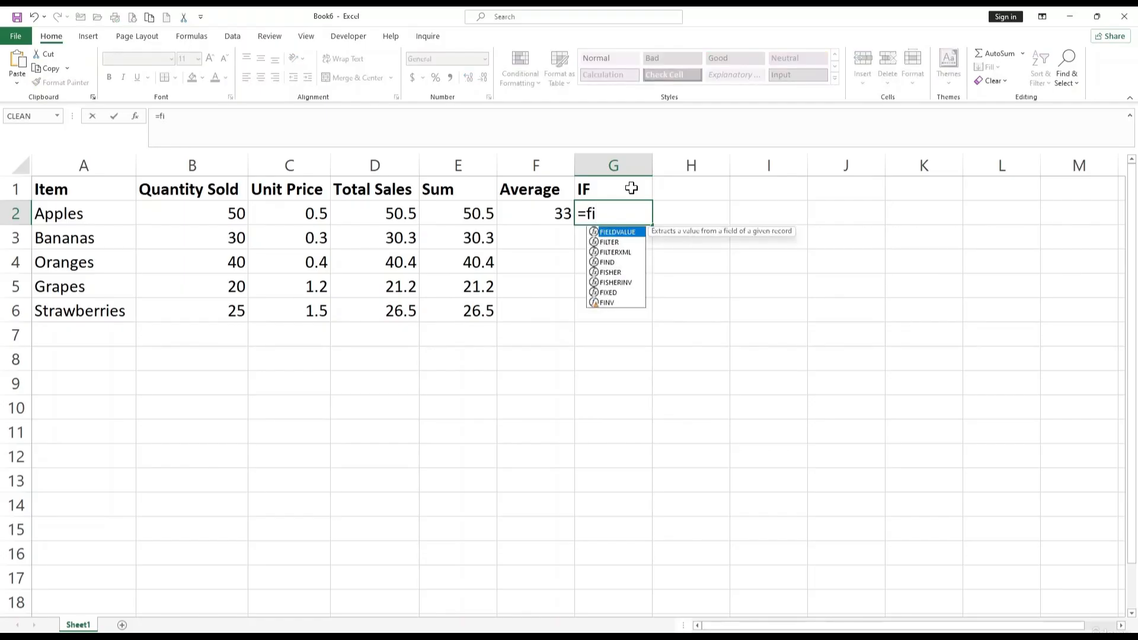
{"action": "key", "text": "BackSpace"}
{"action": "key", "text": "BackSpace"}
{"action": "type", "text": "if"}
{"action": "key", "text": "Tab"}
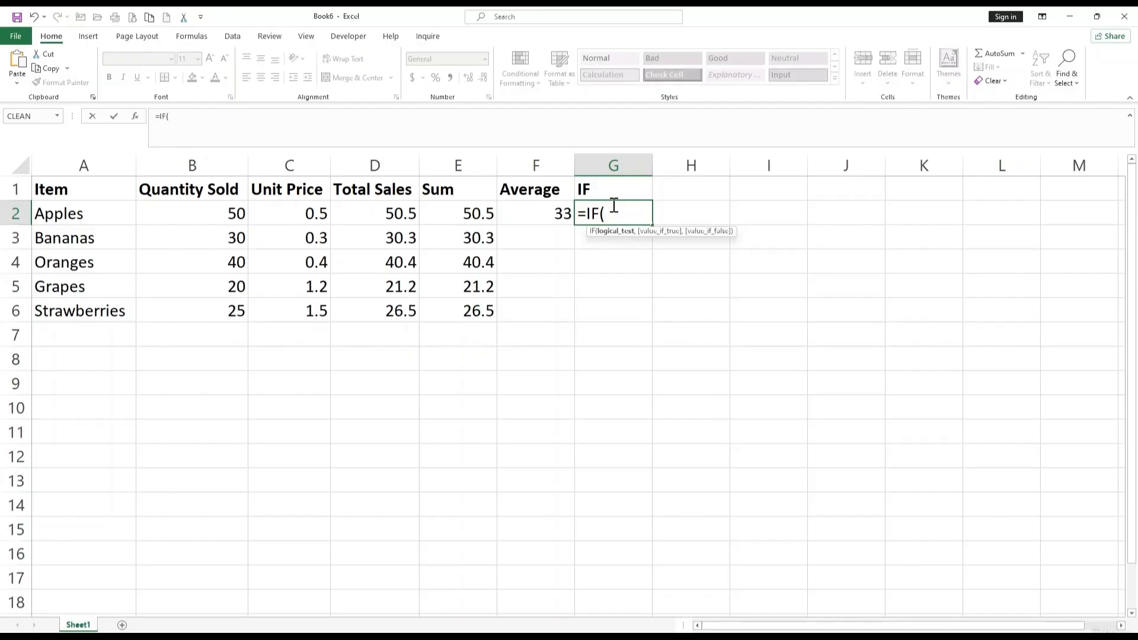
{"action": "left_click", "coordinate": [222, 217]}
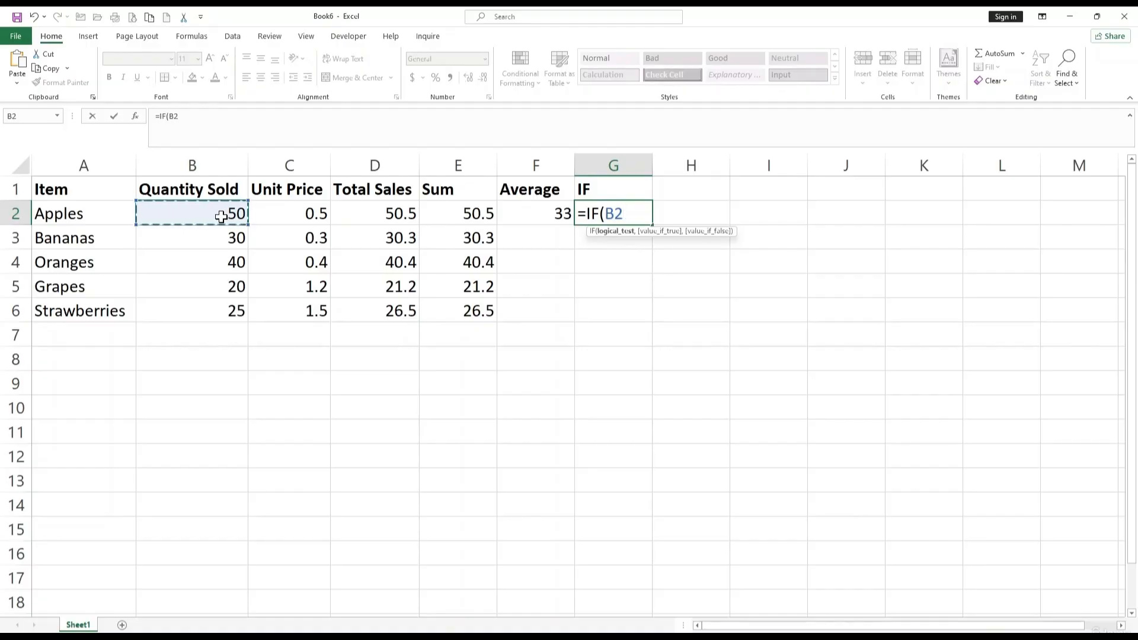
{"action": "type", "text": ">=40,"}
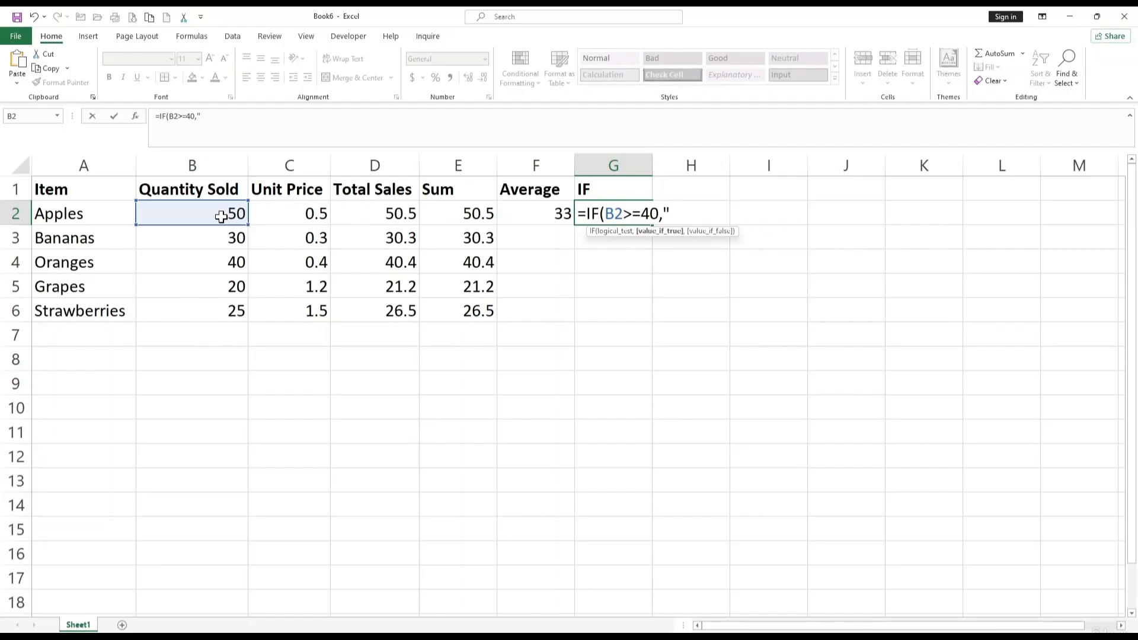
{"action": "type", "text": "ne\","}
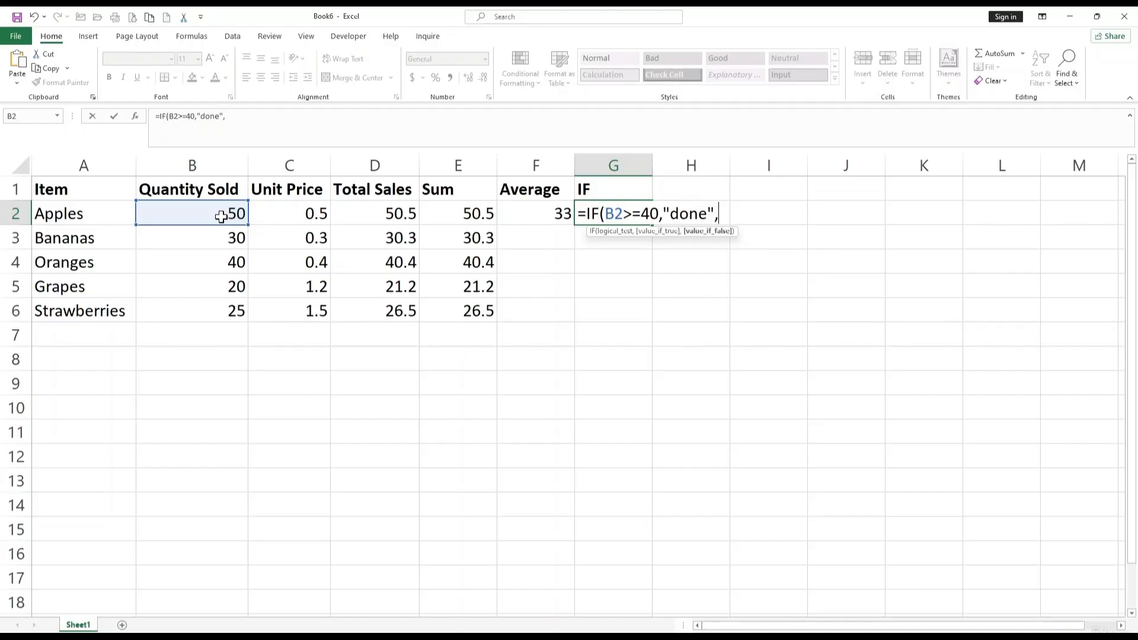
{"action": "type", "text": "\"progress"}
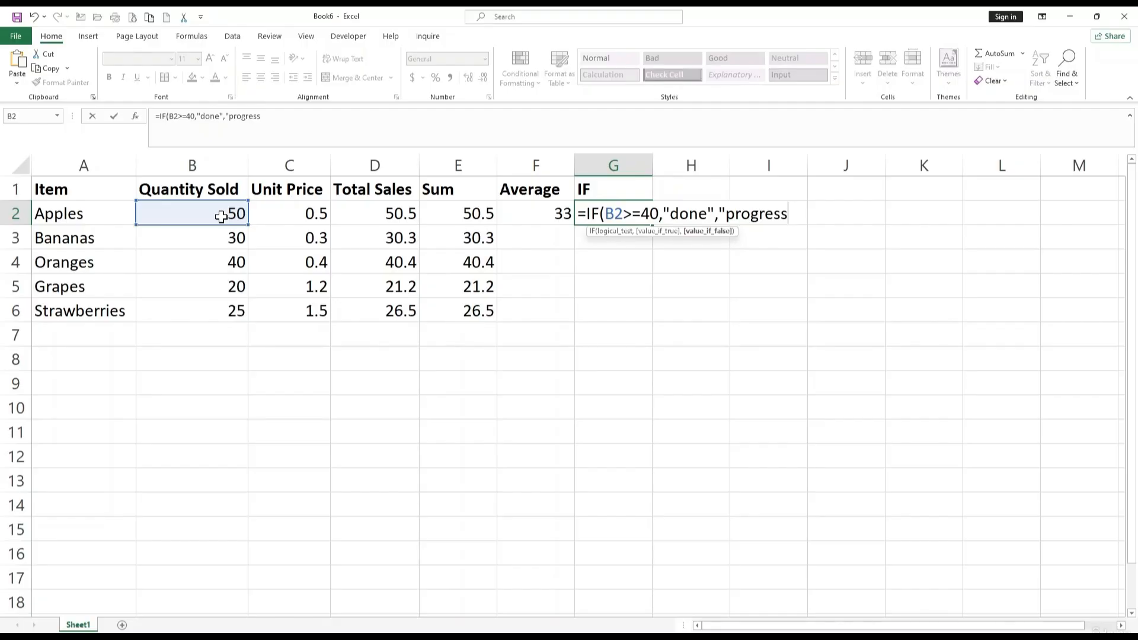
{"action": "type", "text": "\")"}
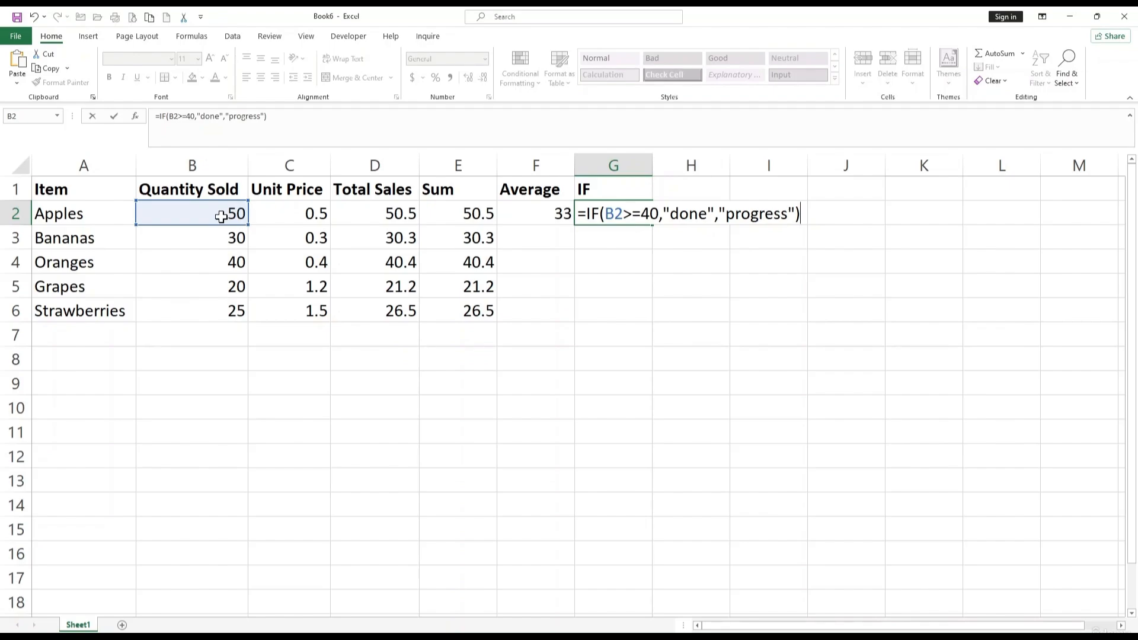
{"action": "key", "text": "Return"}
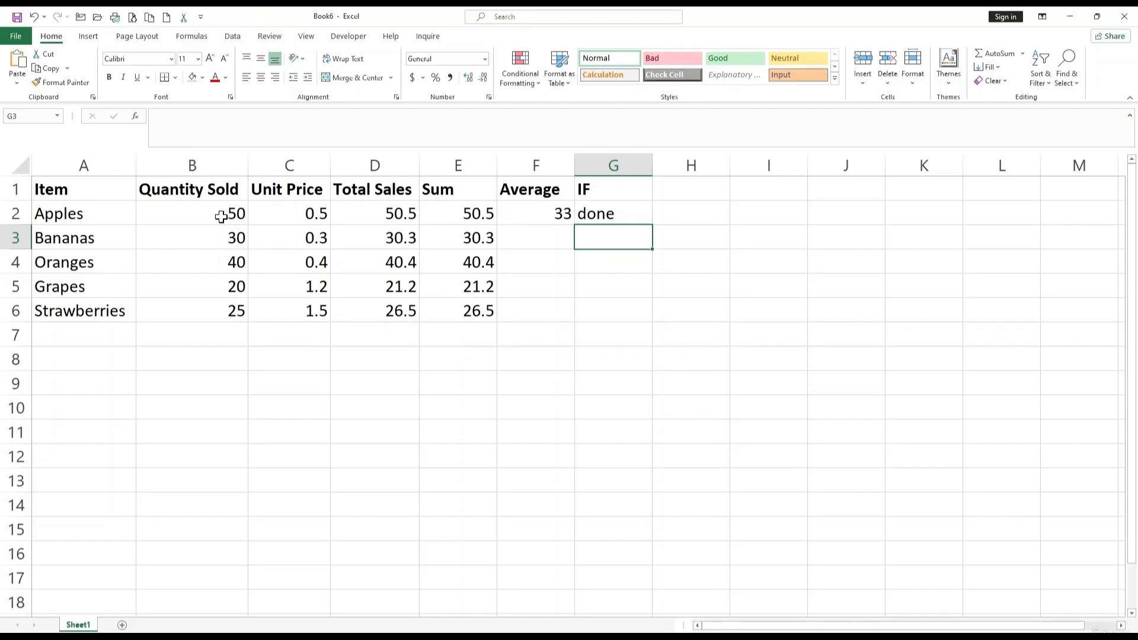
Step: Fill the IF formula from G2 down to G6 and check the copied formulas in G4 and G5
{"action": "left_click", "coordinate": [618, 212]}
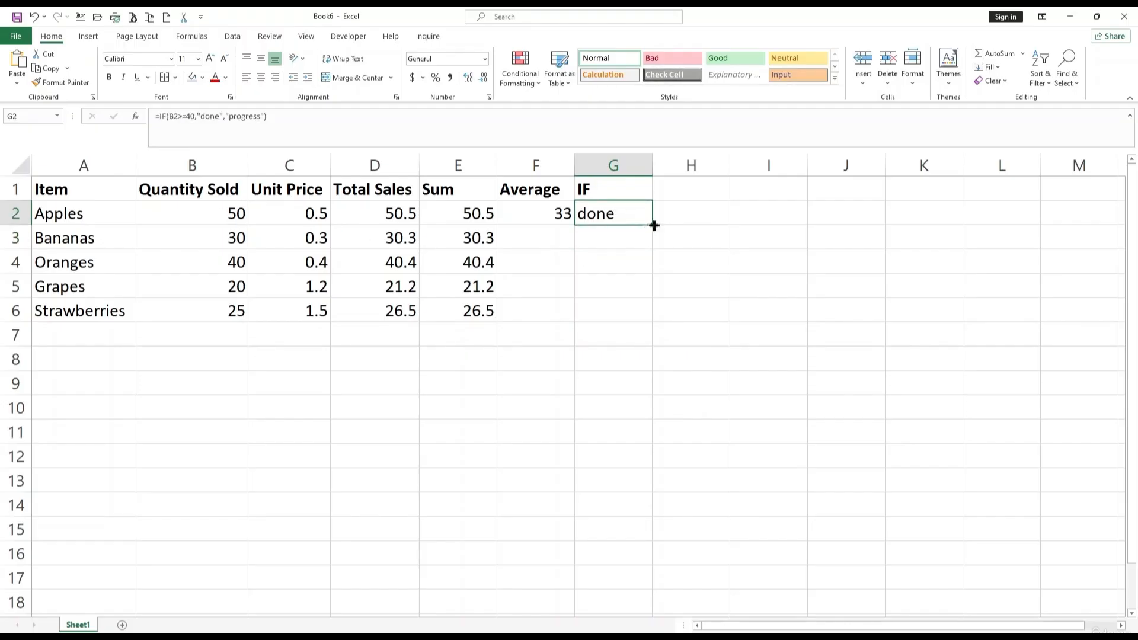
{"action": "left_click_drag", "start_coordinate": [655, 227], "coordinate": [646, 328]}
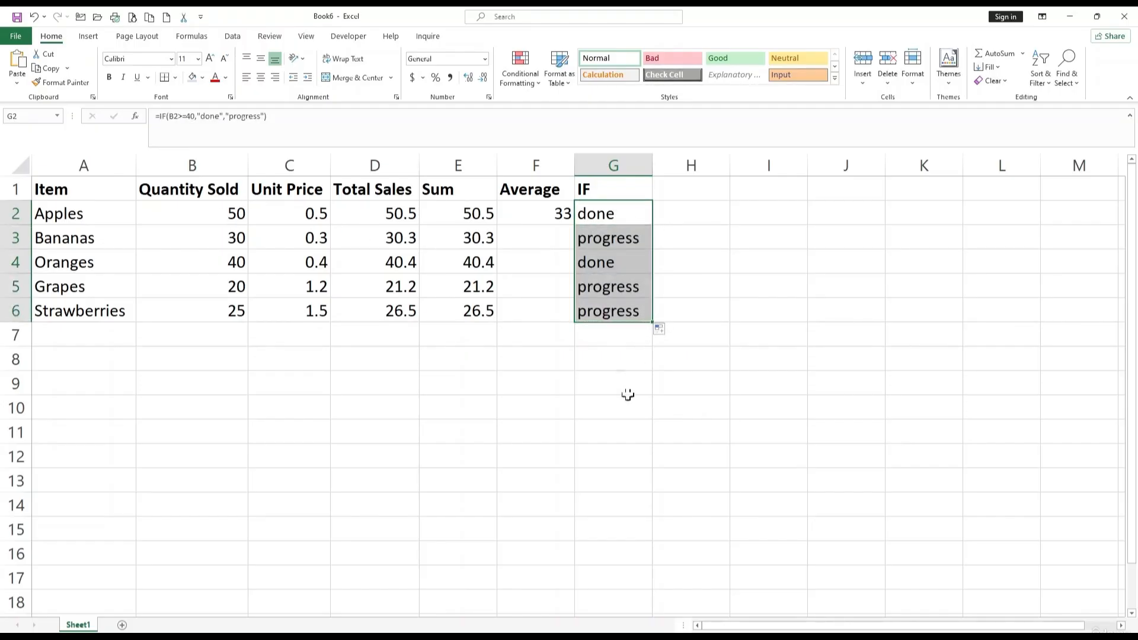
{"action": "left_click", "coordinate": [617, 263]}
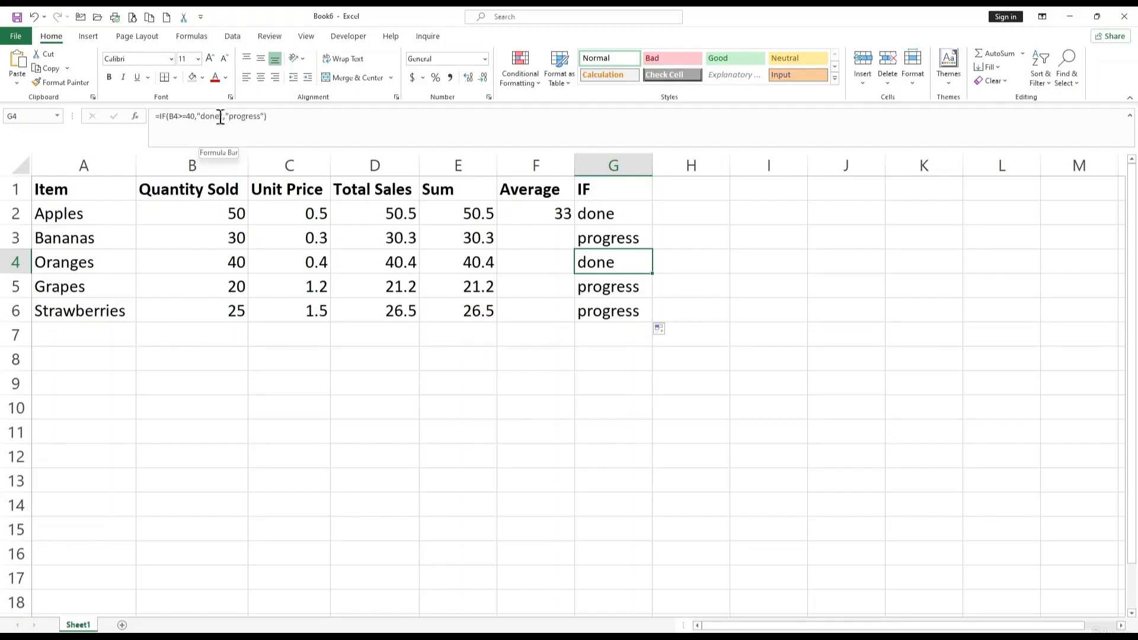
{"action": "left_click", "coordinate": [625, 289]}
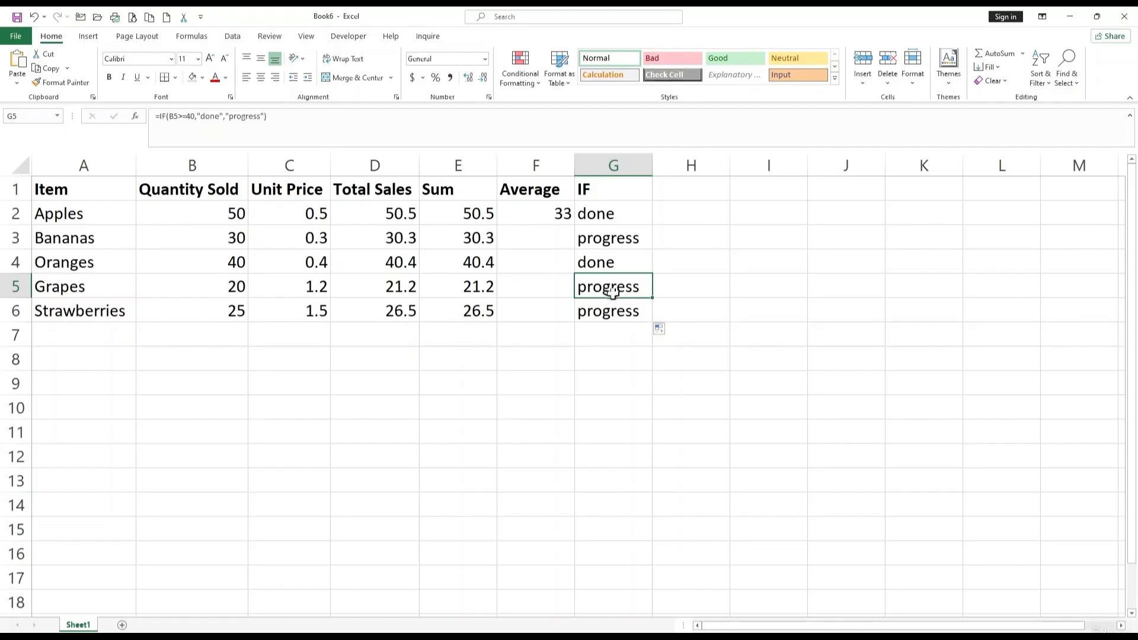
{"action": "left_click", "coordinate": [620, 345]}
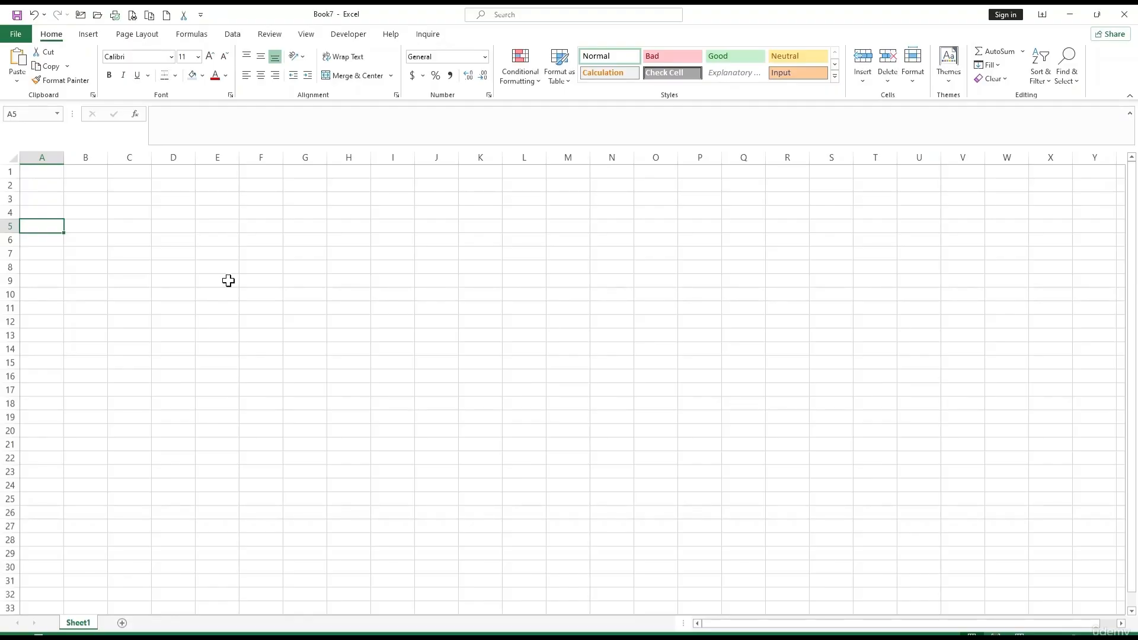
{"action": "left_click", "coordinate": [228, 281]}
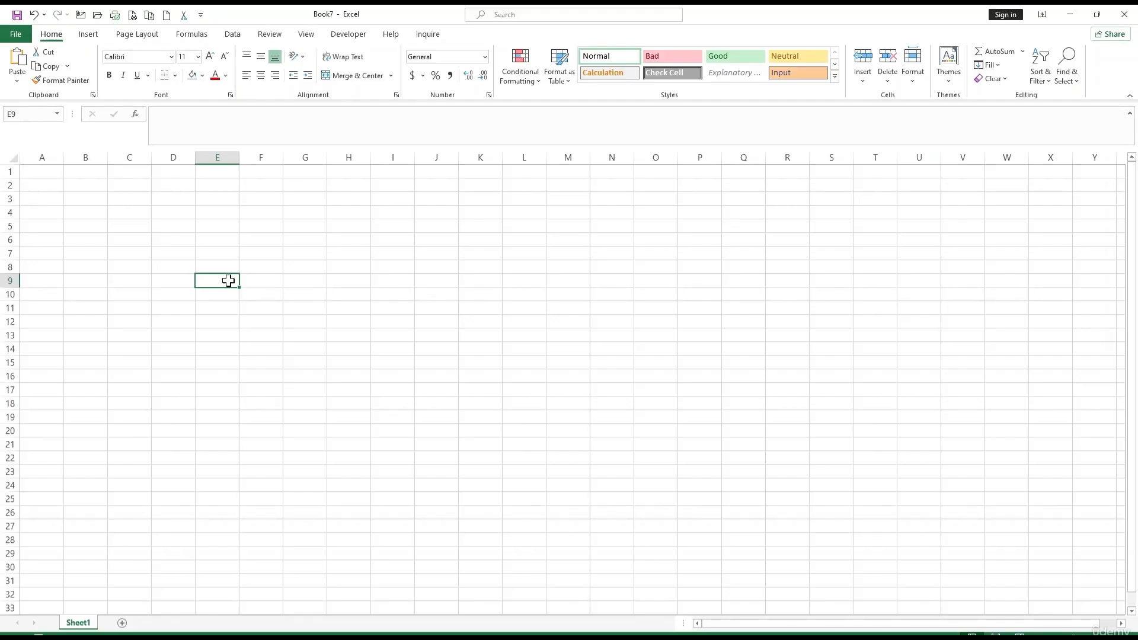
{"action": "left_click", "coordinate": [193, 240]}
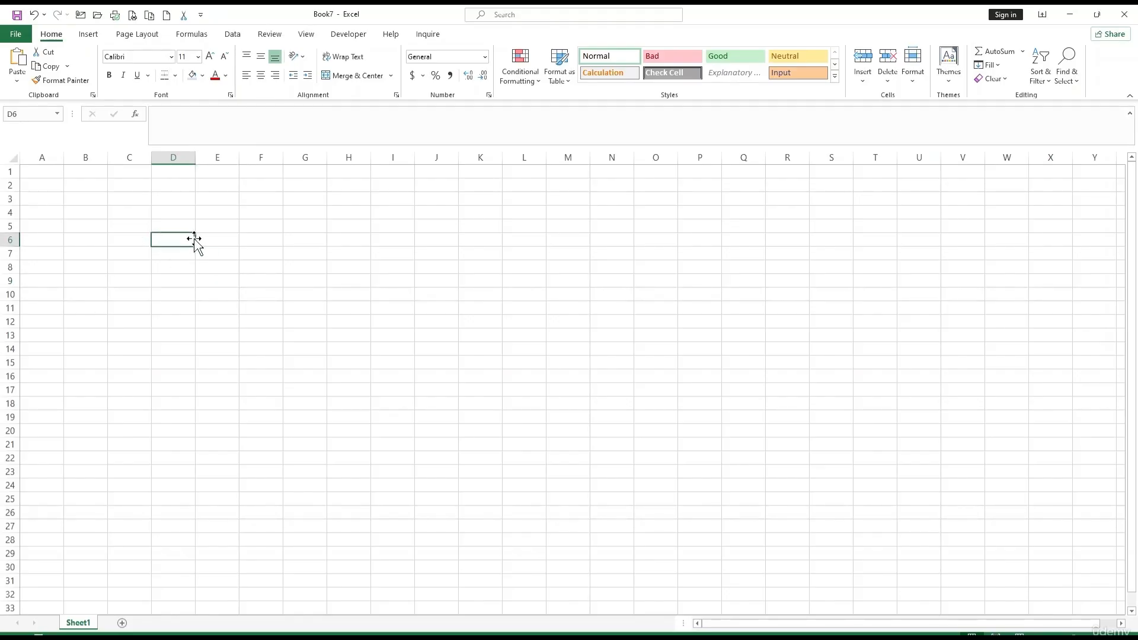
{"action": "left_click_drag", "start_coordinate": [195, 239], "coordinate": [242, 254]}
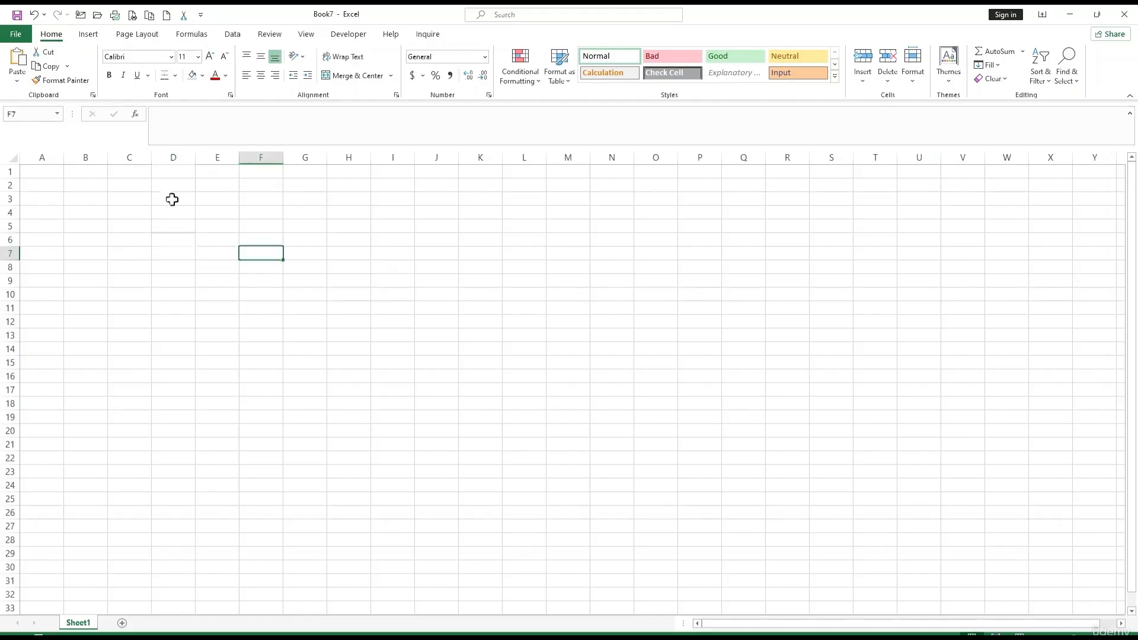
Step: Open the Format Cells dialog for the range D1:E8 and move it nearer the middle of the sheet
{"action": "left_click_drag", "start_coordinate": [166, 176], "coordinate": [224, 268]}
{"action": "left_click_drag", "start_coordinate": [224, 267], "coordinate": [223, 265]}
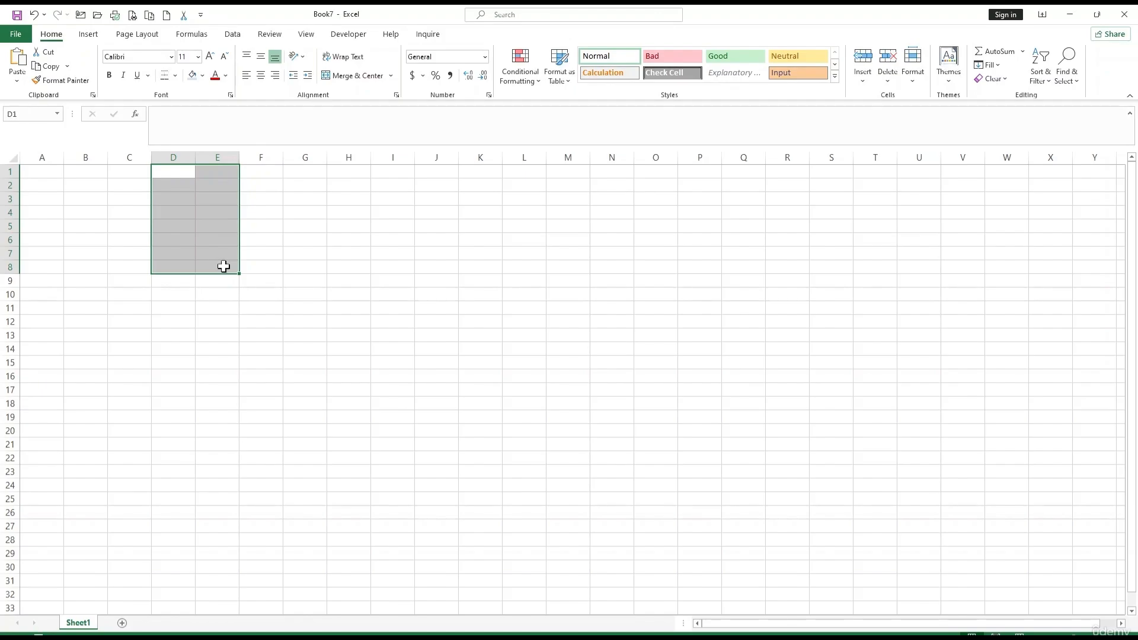
{"action": "right_click", "coordinate": [217, 260]}
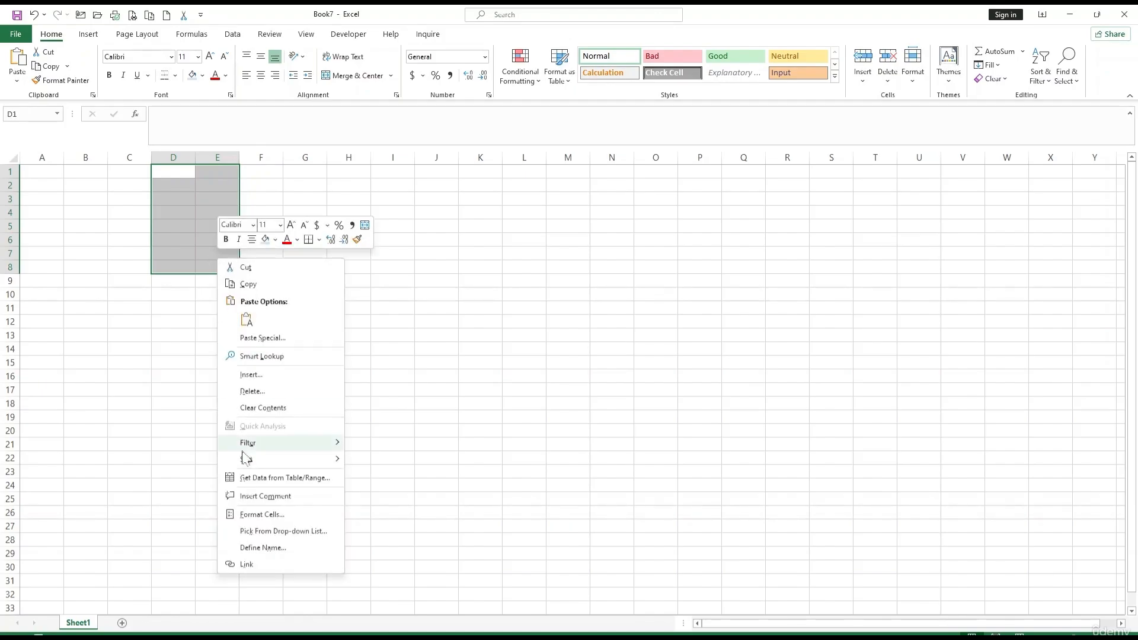
{"action": "left_click", "coordinate": [262, 516]}
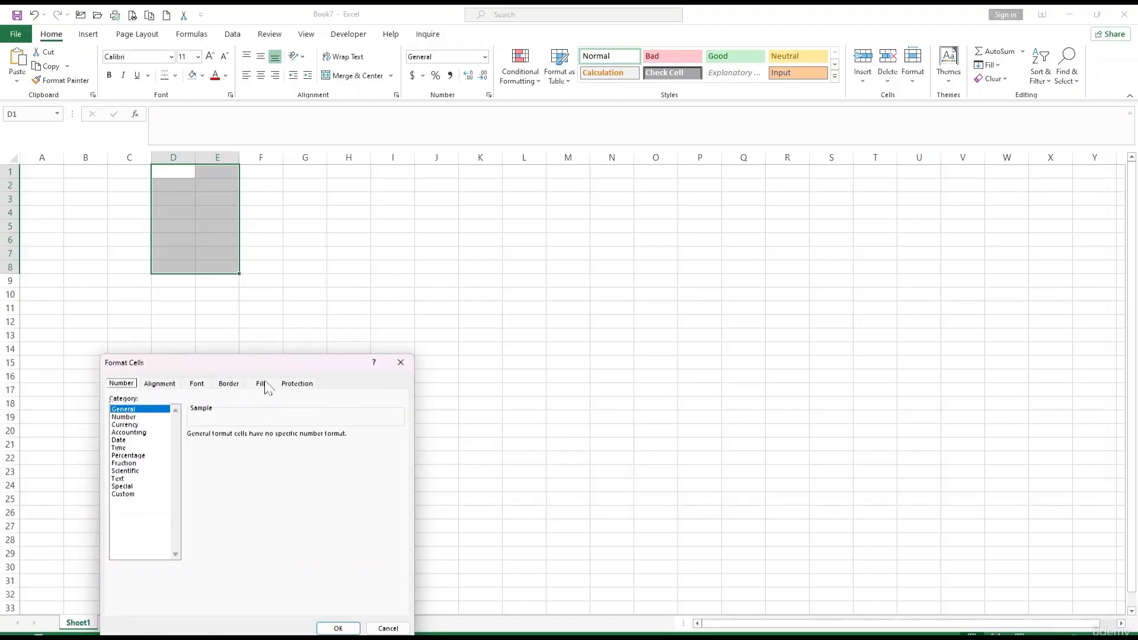
{"action": "left_click_drag", "start_coordinate": [274, 367], "coordinate": [392, 280]}
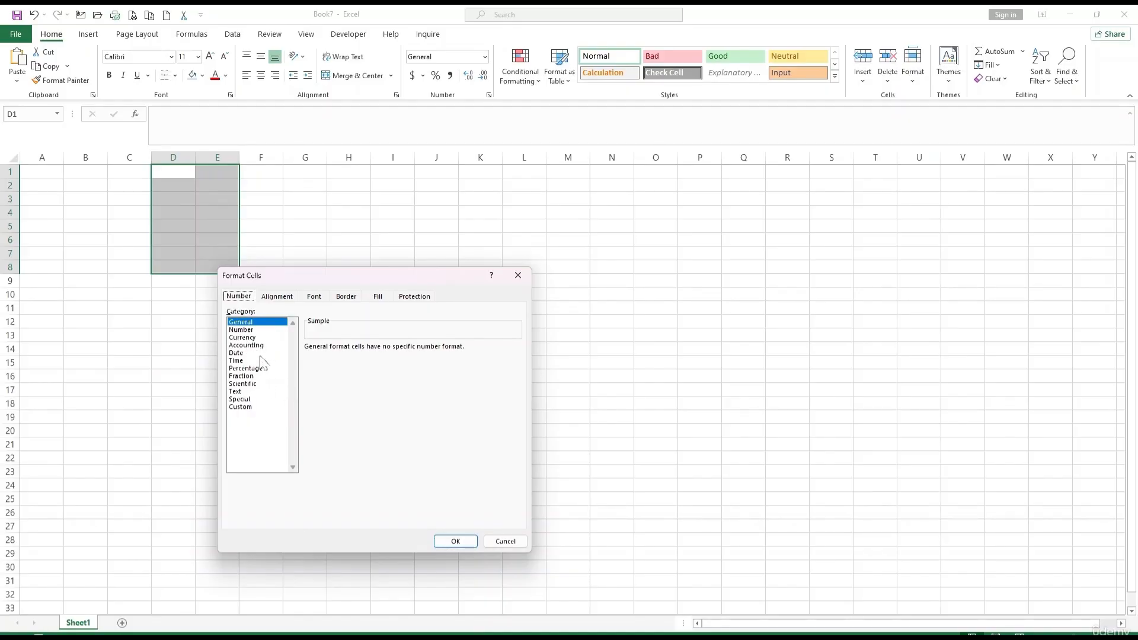
Step: Review the Number, Alignment, Font, Border, Fill and Protection settings available for formatting the selected cells
{"action": "left_click", "coordinate": [275, 298]}
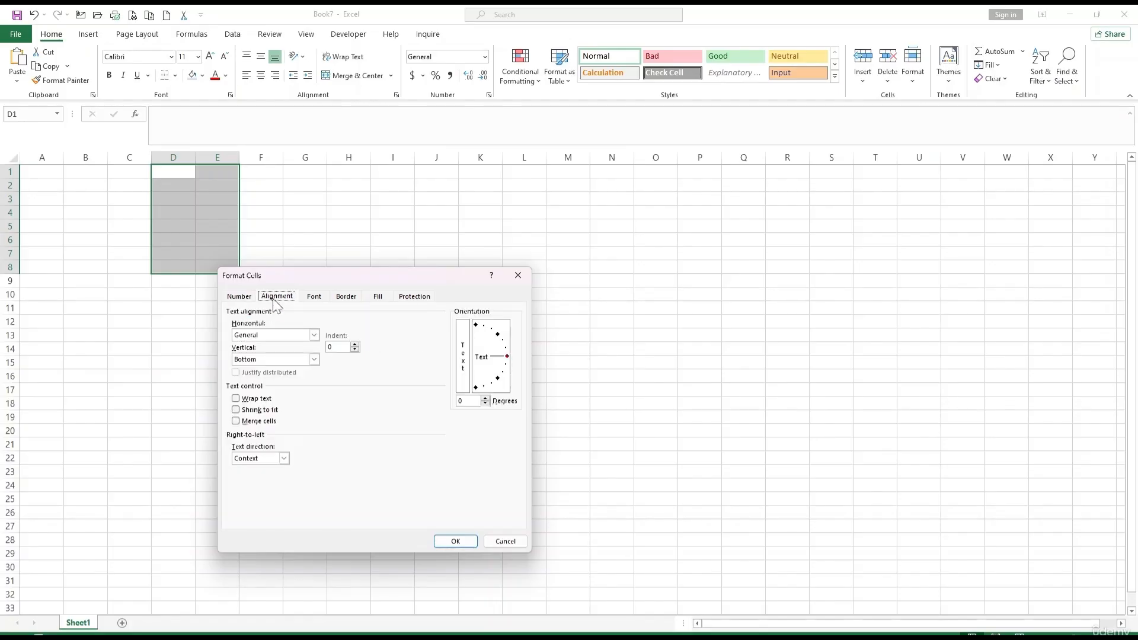
{"action": "left_click", "coordinate": [314, 297]}
{"action": "left_click", "coordinate": [347, 297]}
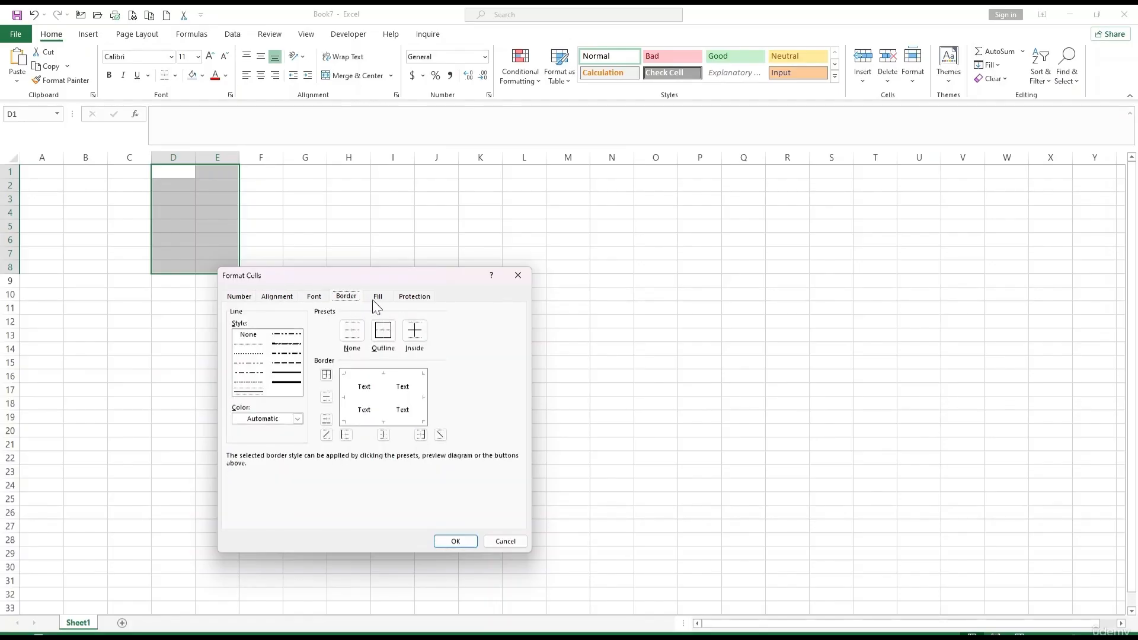
{"action": "left_click", "coordinate": [377, 298]}
{"action": "left_click", "coordinate": [405, 301]}
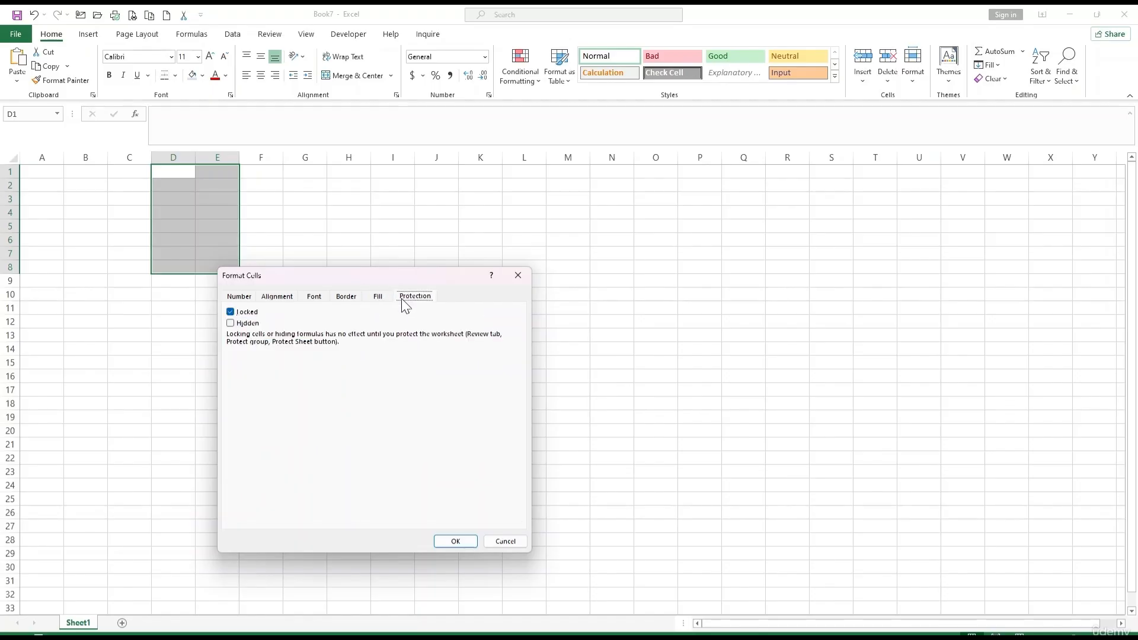
{"action": "left_click", "coordinate": [241, 297]}
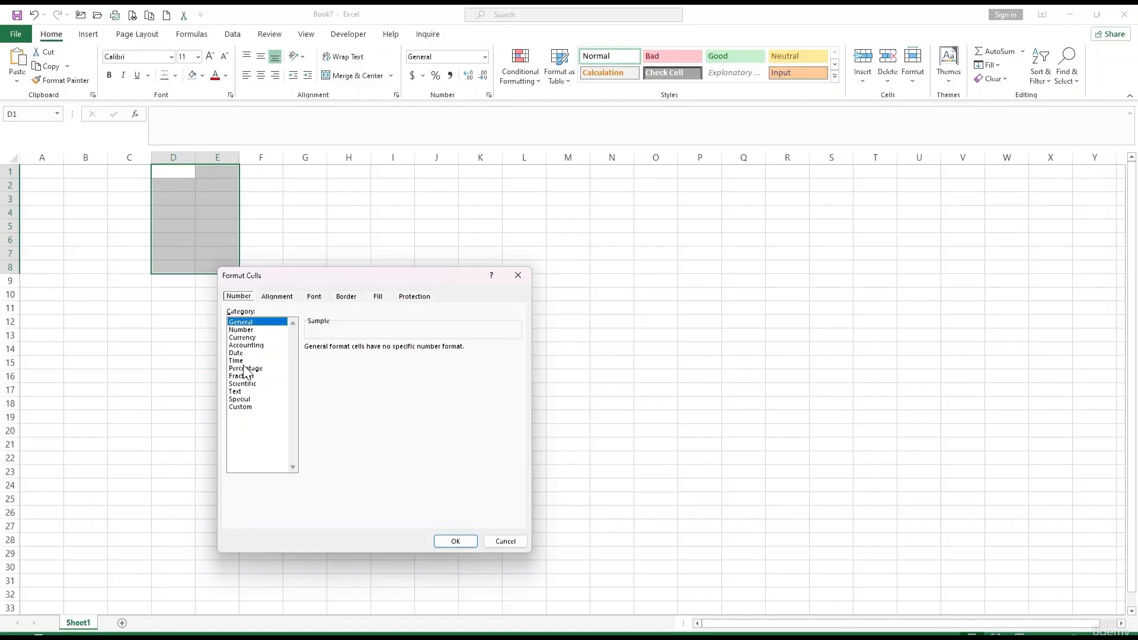
{"action": "left_click", "coordinate": [283, 299]}
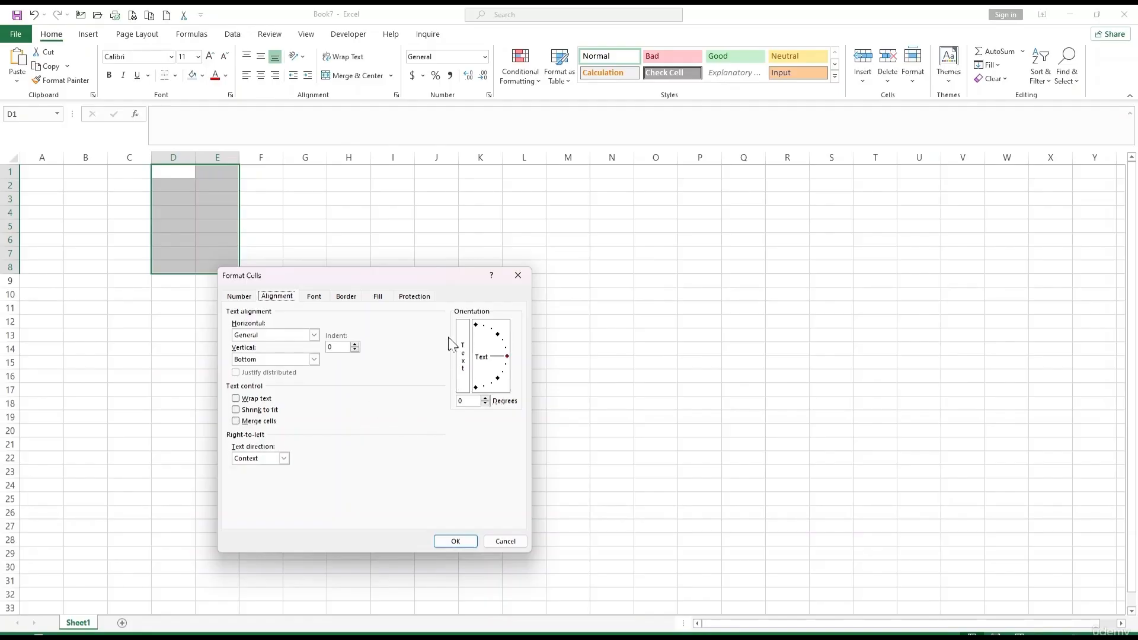
{"action": "left_click", "coordinate": [318, 298]}
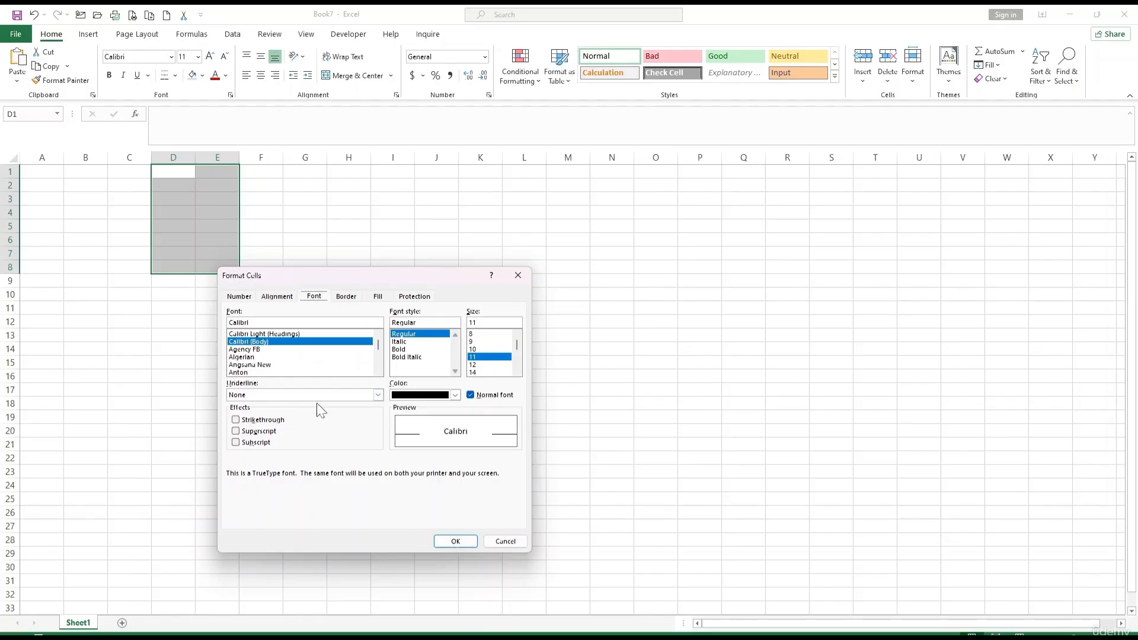
{"action": "left_click", "coordinate": [346, 297]}
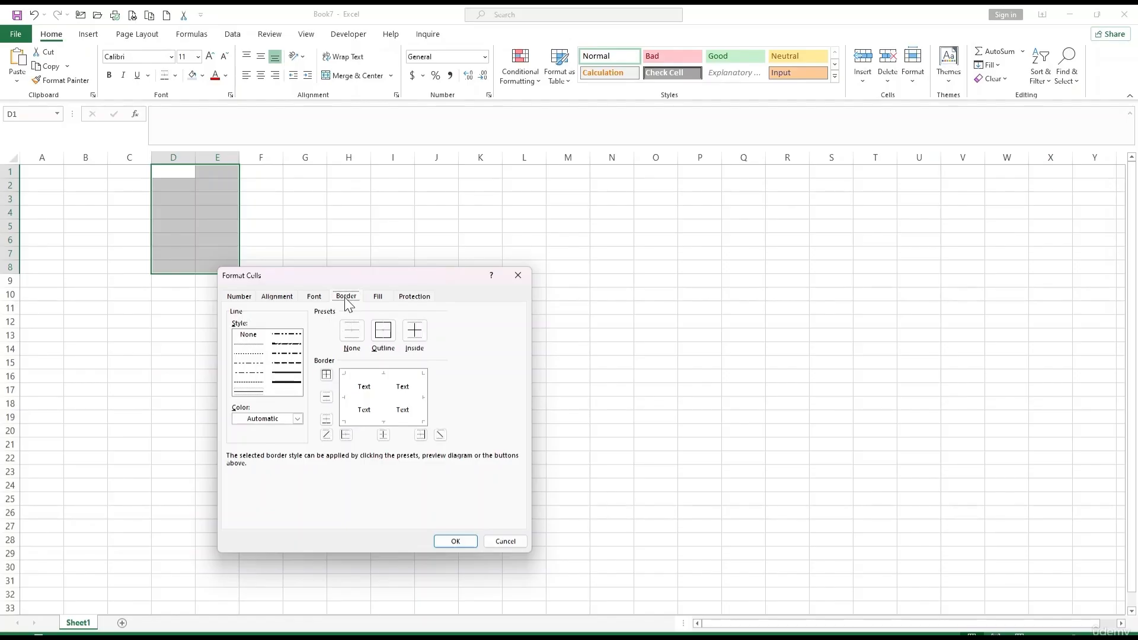
{"action": "left_click", "coordinate": [378, 296]}
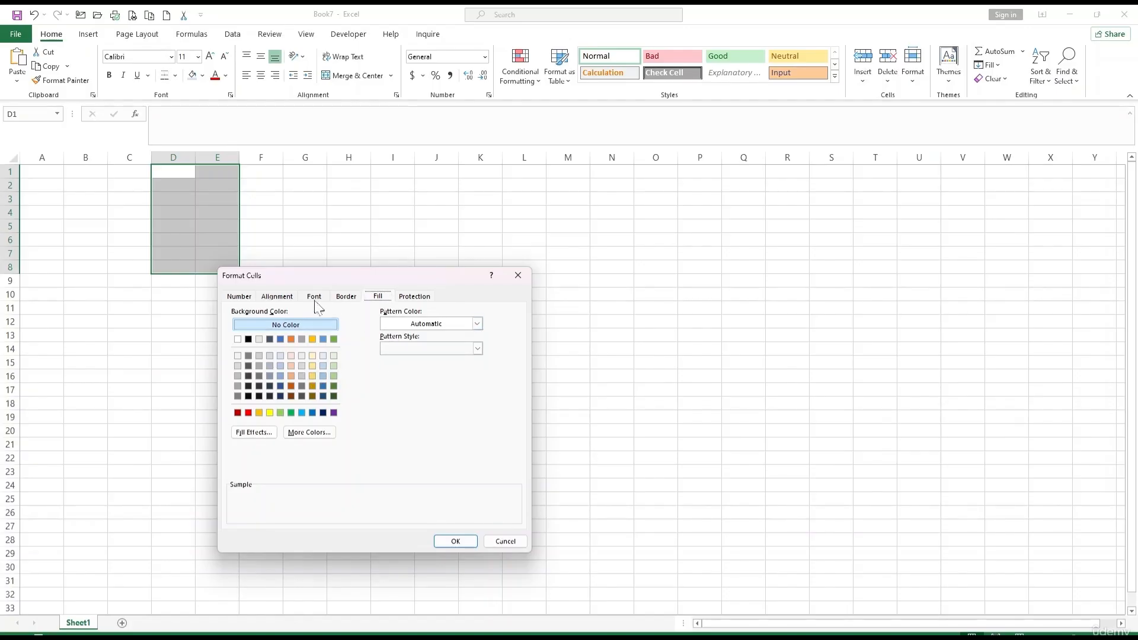
Step: Set the number format of D1:E8 to Currency with the $ symbol and 0 decimal places
{"action": "left_click", "coordinate": [250, 298]}
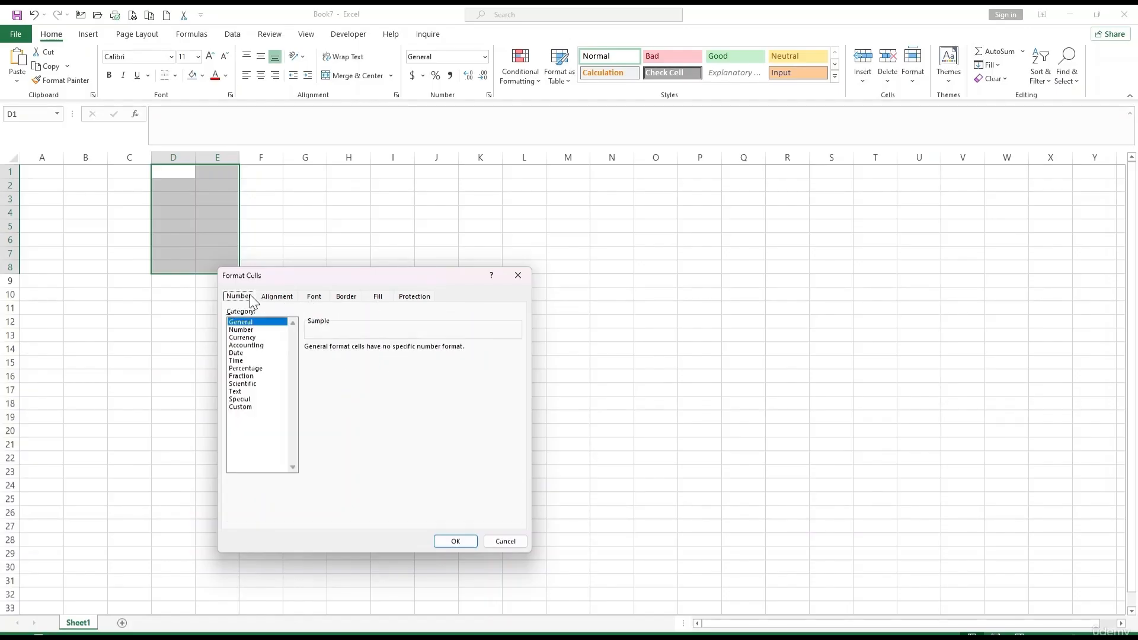
{"action": "left_click", "coordinate": [243, 338]}
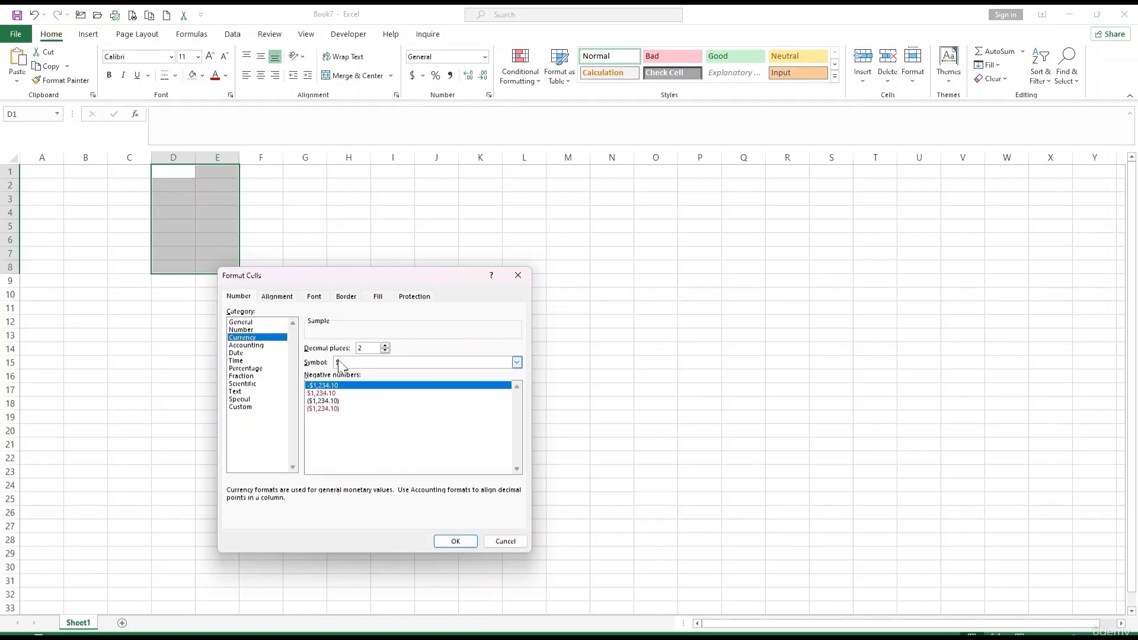
{"action": "left_click", "coordinate": [517, 362]}
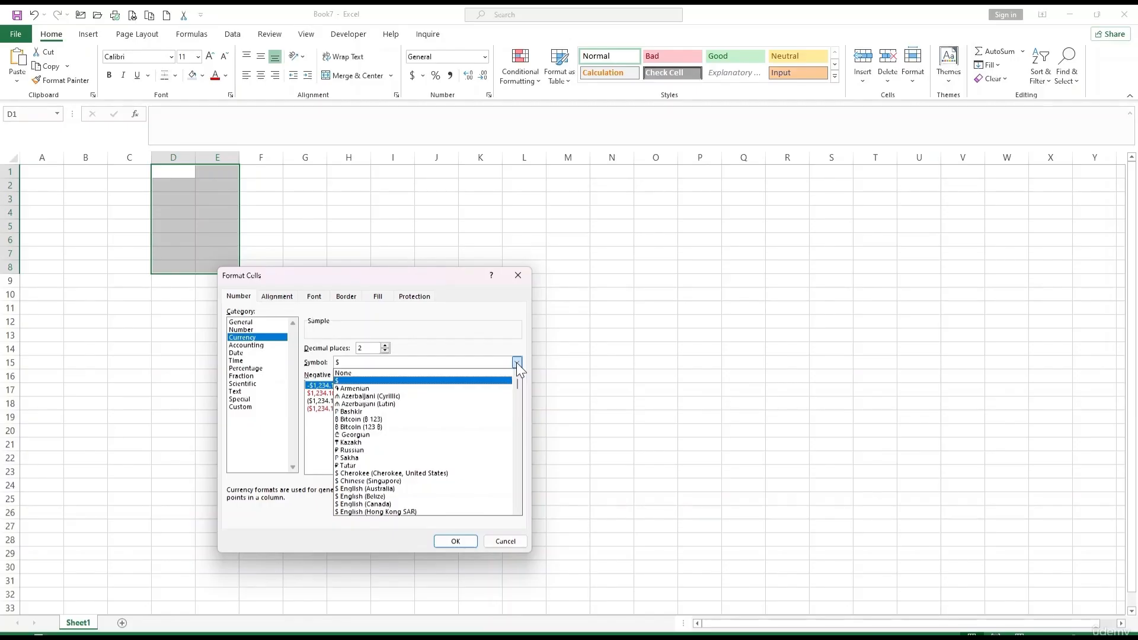
{"action": "left_click", "coordinate": [517, 362]}
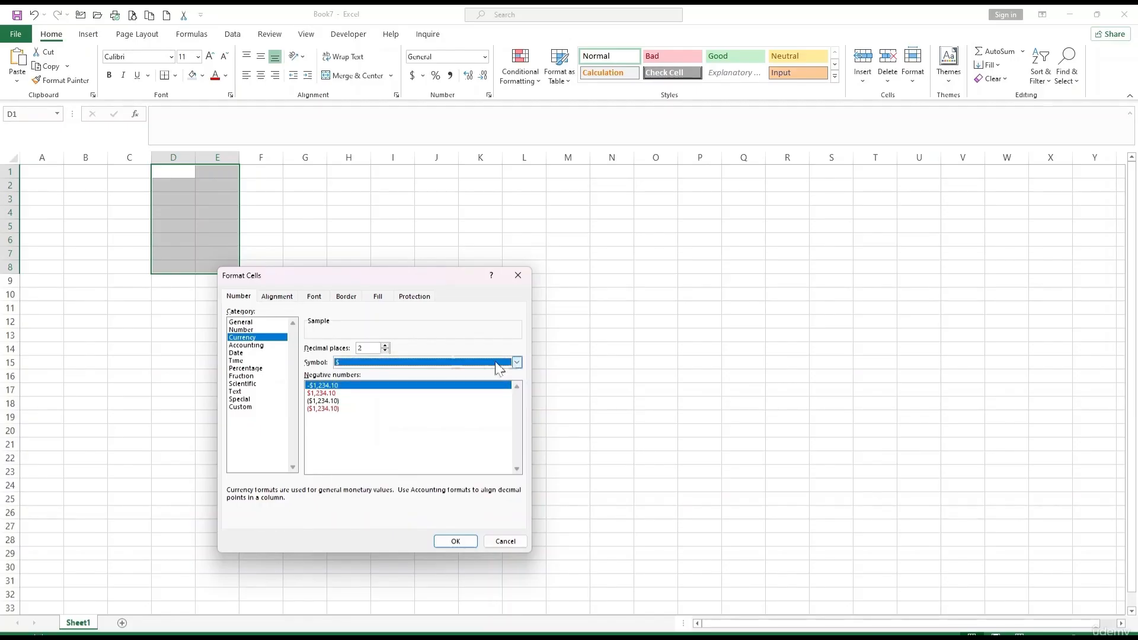
{"action": "left_click", "coordinate": [385, 344]}
{"action": "left_click", "coordinate": [385, 351]}
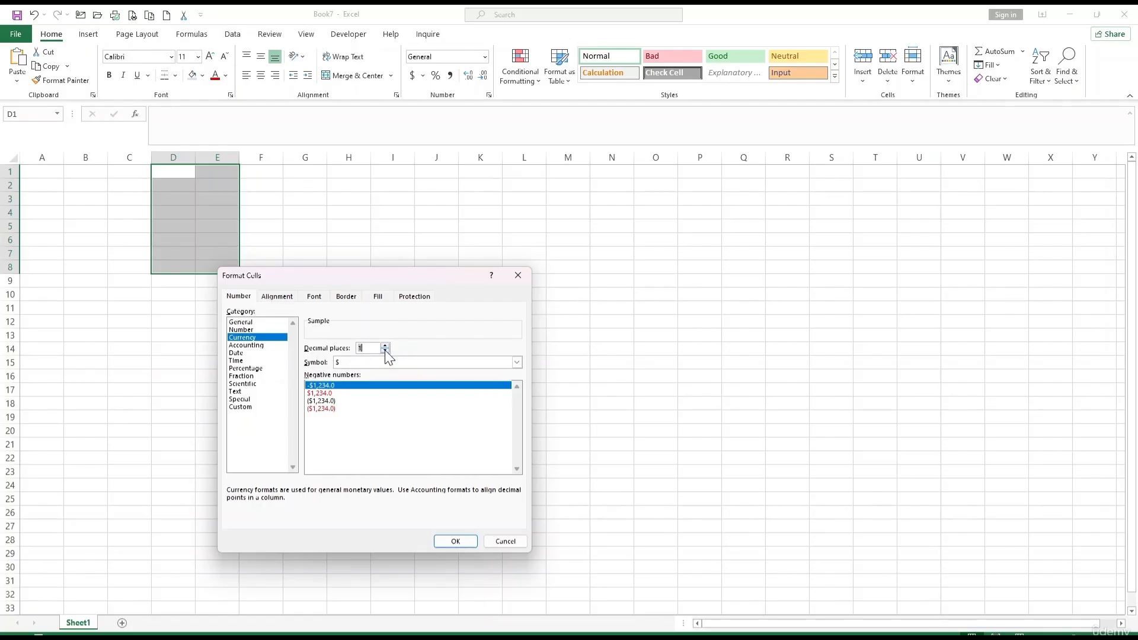
{"action": "left_click", "coordinate": [385, 351]}
{"action": "left_click", "coordinate": [385, 351]}
Step: Set the font of the selected cells to Arial Black at size 12
{"action": "left_click", "coordinate": [278, 296]}
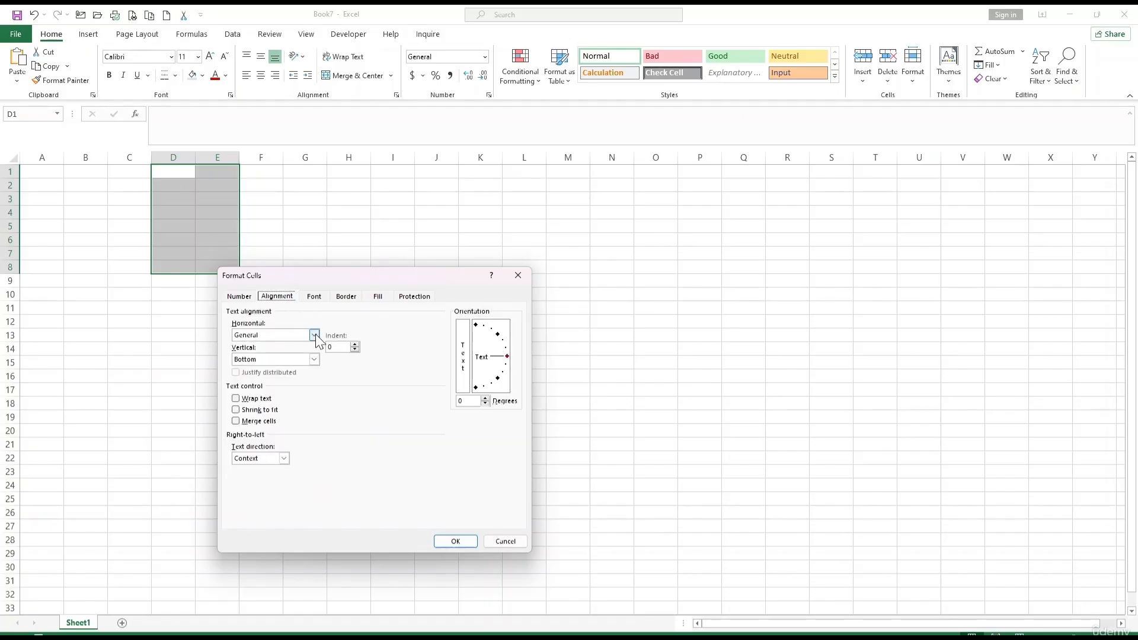
{"action": "left_click", "coordinate": [315, 296]}
{"action": "left_click", "coordinate": [261, 349]}
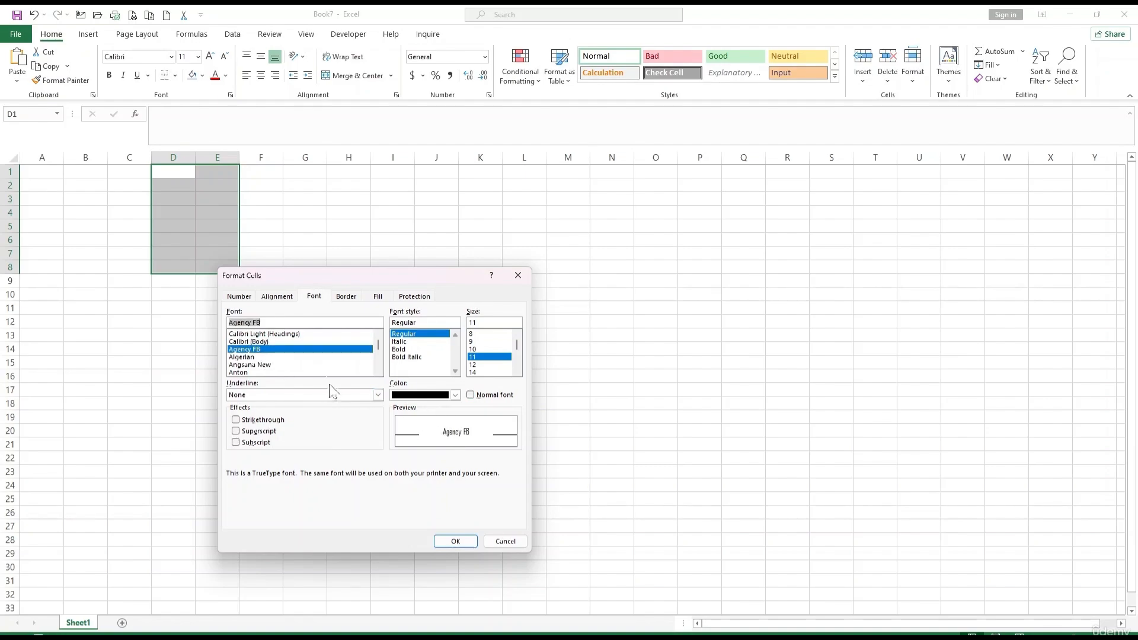
{"action": "left_click", "coordinate": [279, 366]}
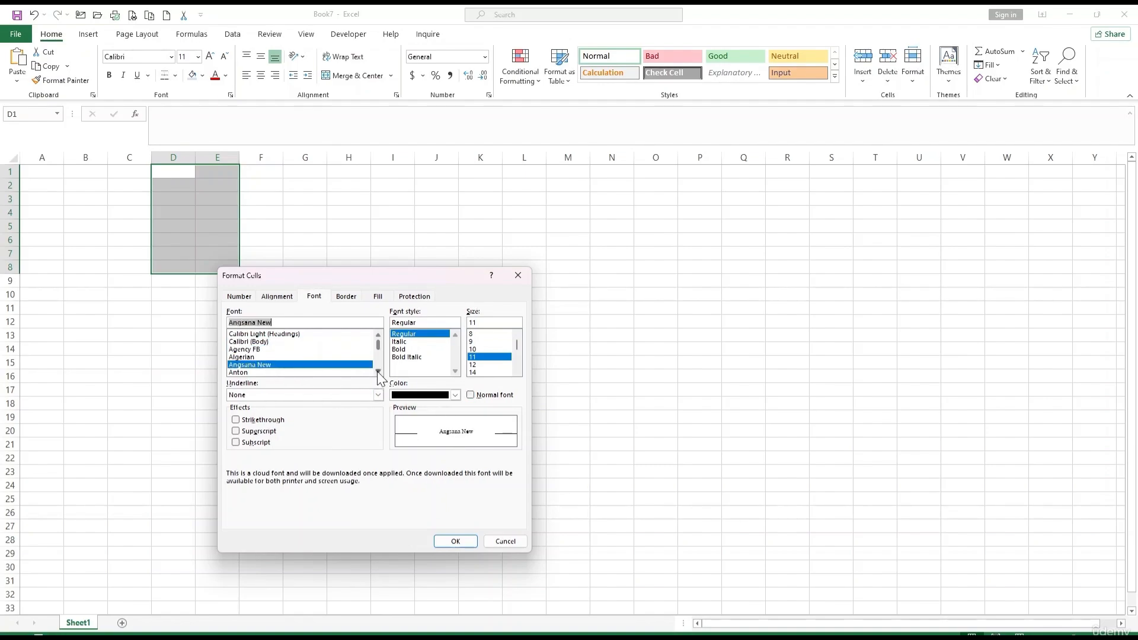
{"action": "left_click", "coordinate": [378, 372]}
{"action": "left_click", "coordinate": [378, 371]}
{"action": "left_click", "coordinate": [261, 349]}
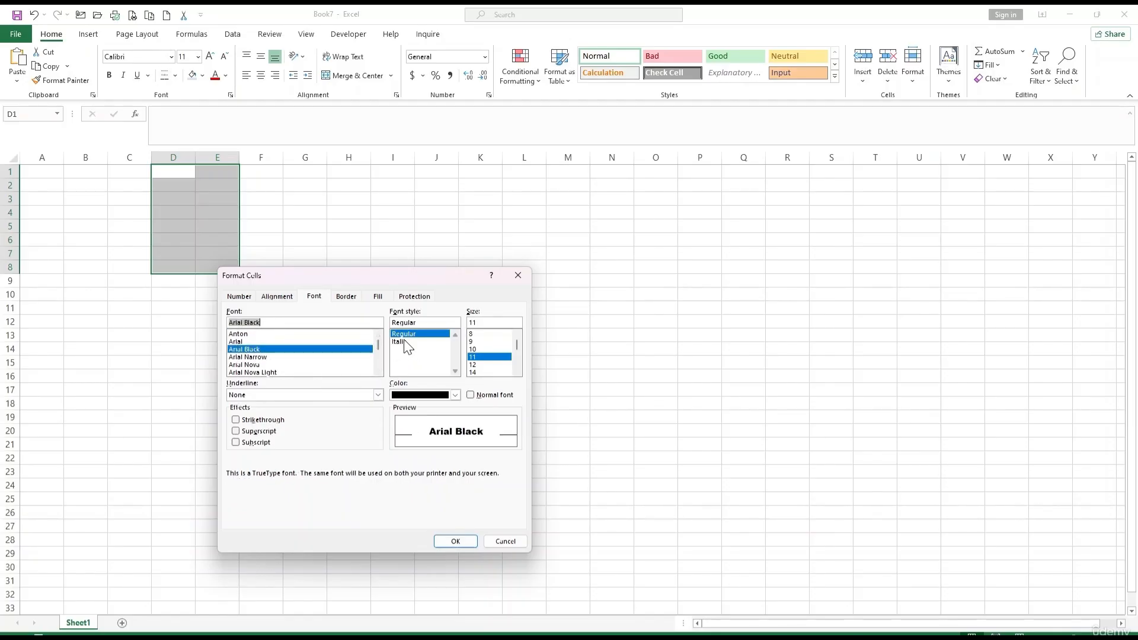
{"action": "left_click", "coordinate": [474, 366]}
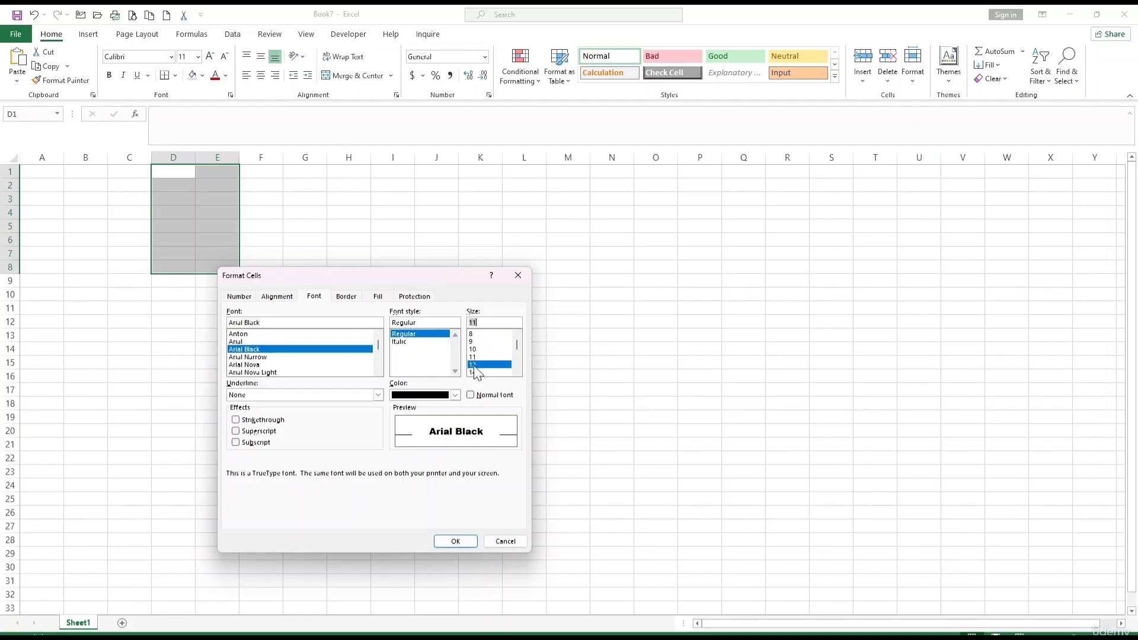
Step: Add outline and inside borders to the selected cells and choose light gold as the line color
{"action": "left_click", "coordinate": [345, 297]}
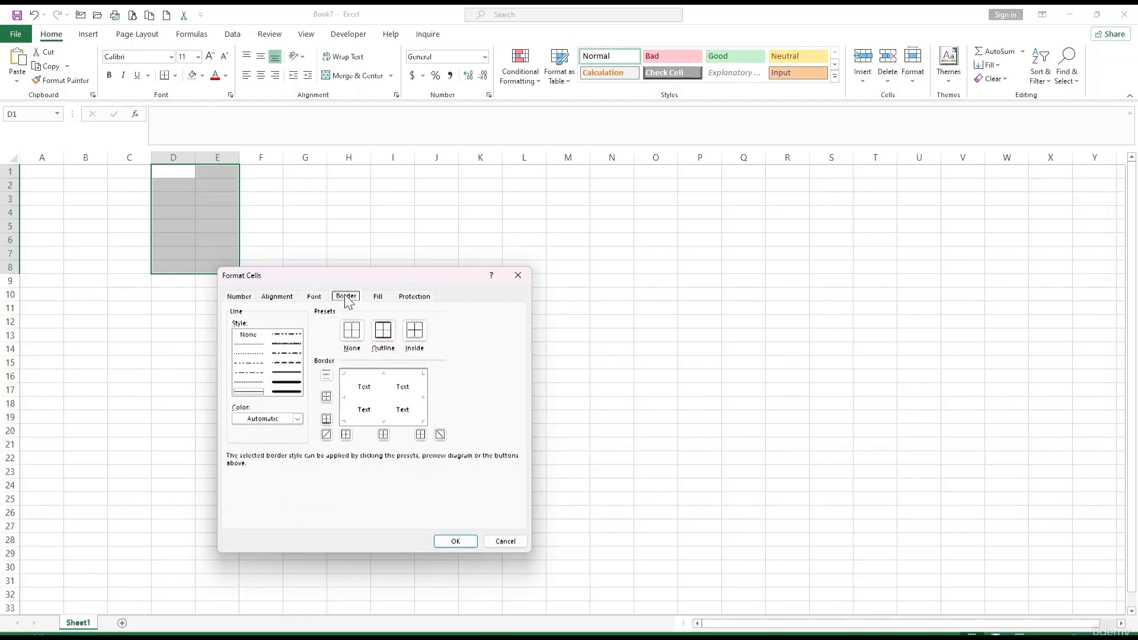
{"action": "left_click", "coordinate": [384, 332]}
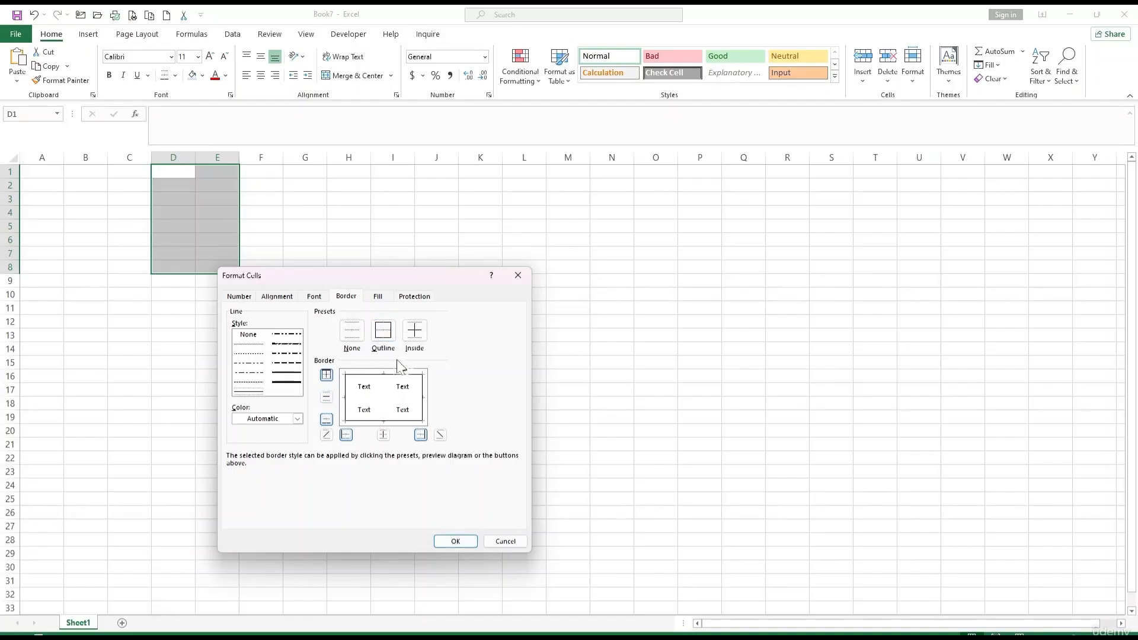
{"action": "left_click", "coordinate": [415, 331]}
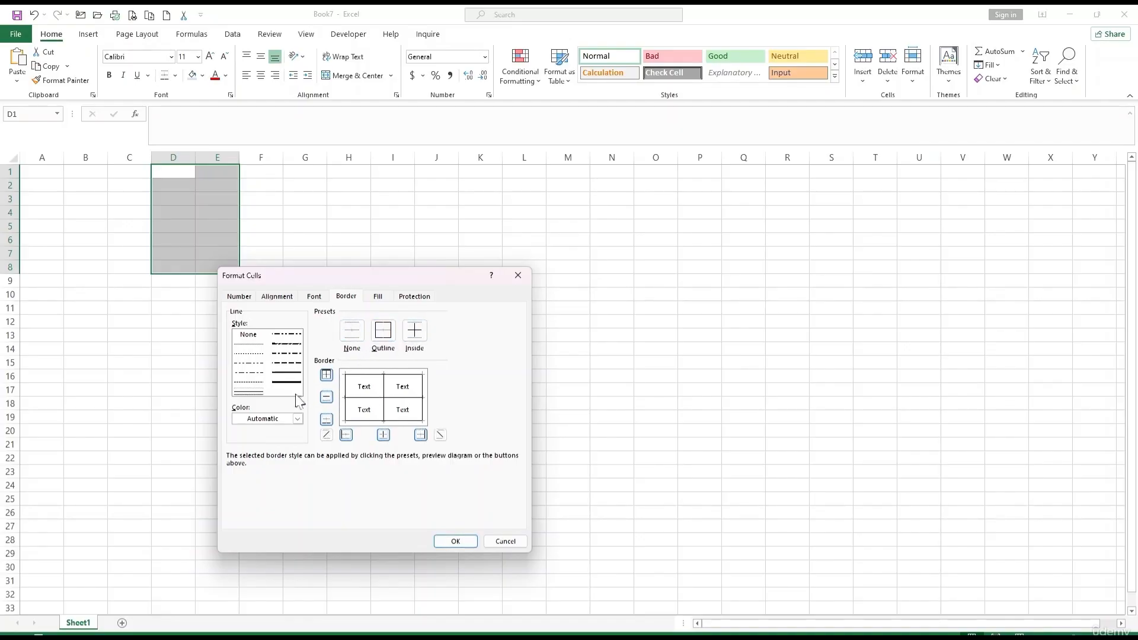
{"action": "left_click", "coordinate": [298, 418]}
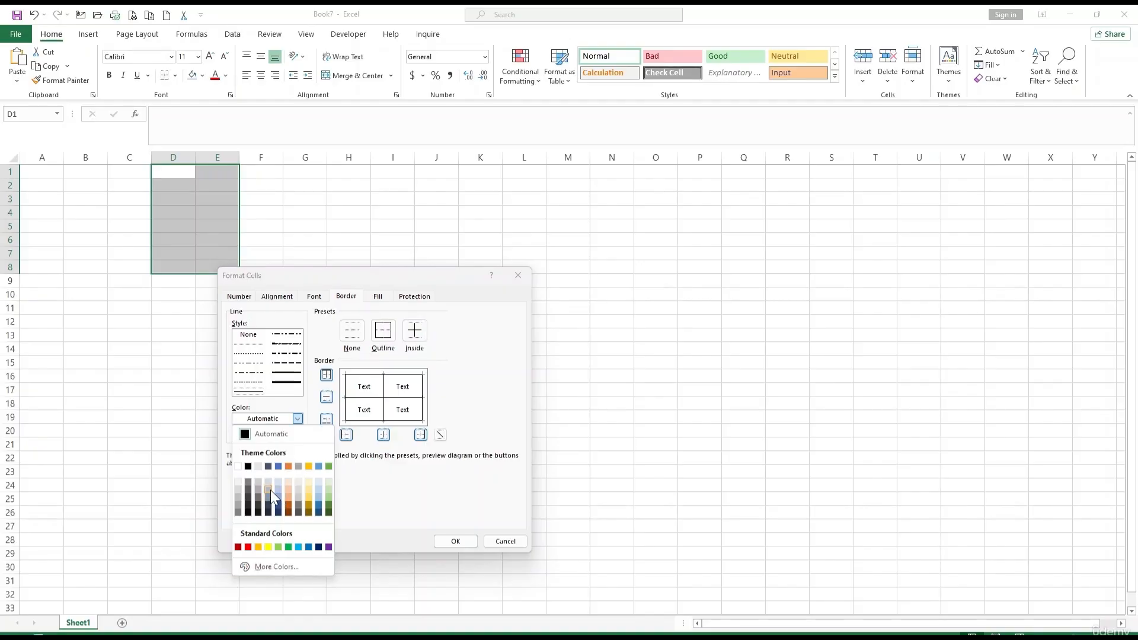
{"action": "left_click", "coordinate": [309, 481]}
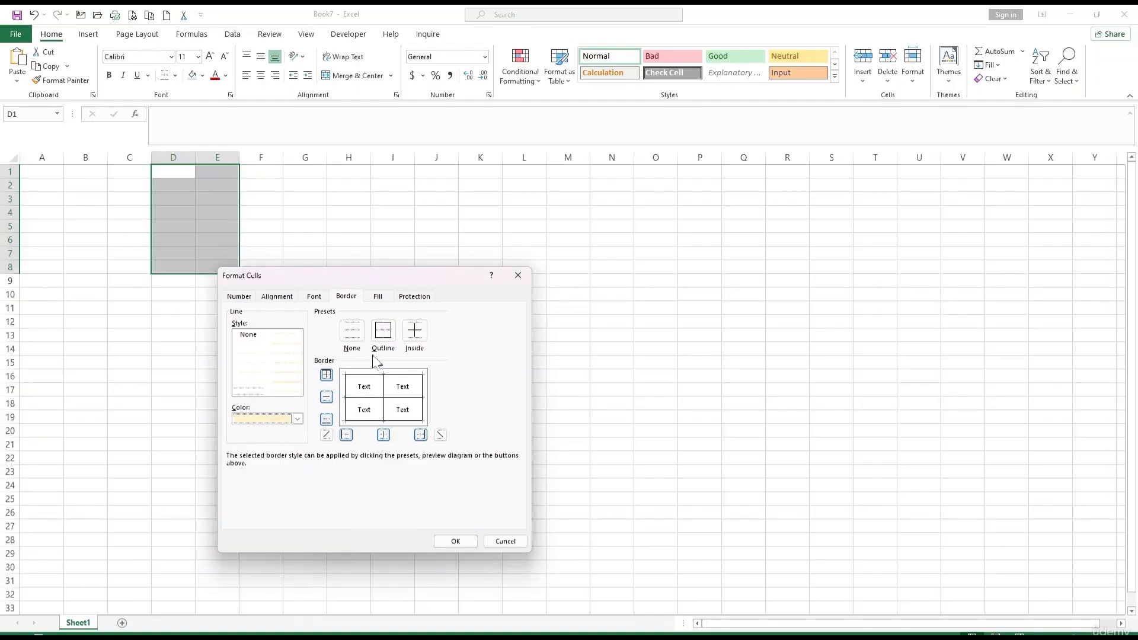
Step: Give the selected cells a light blue background and apply all the chosen formatting to the sheet
{"action": "left_click", "coordinate": [378, 296]}
{"action": "left_click", "coordinate": [280, 356]}
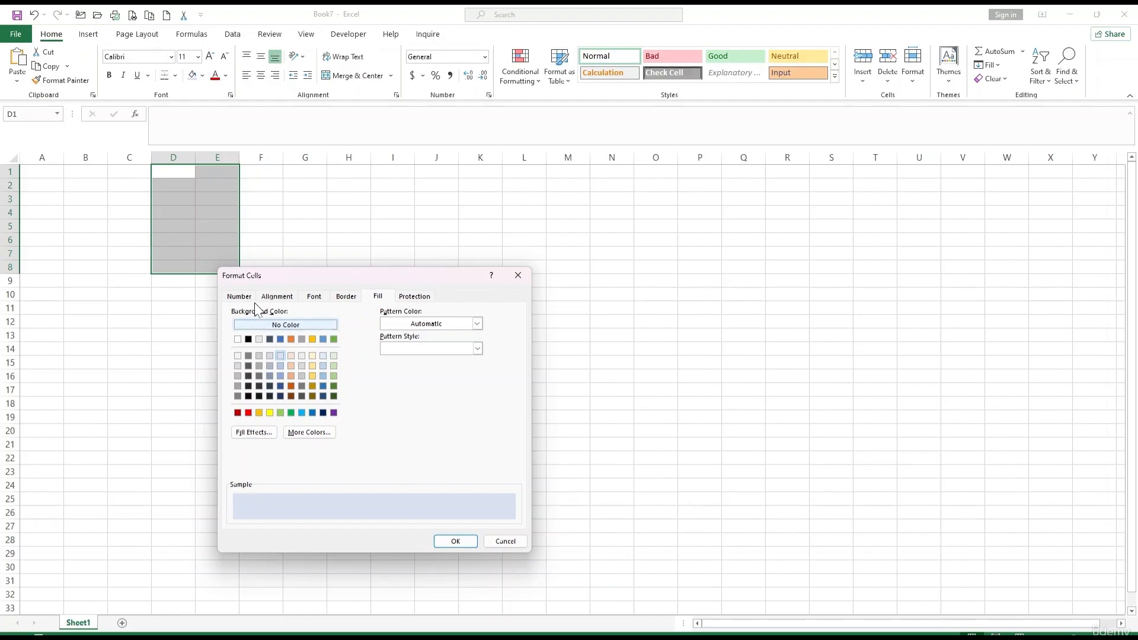
{"action": "left_click", "coordinate": [240, 297]}
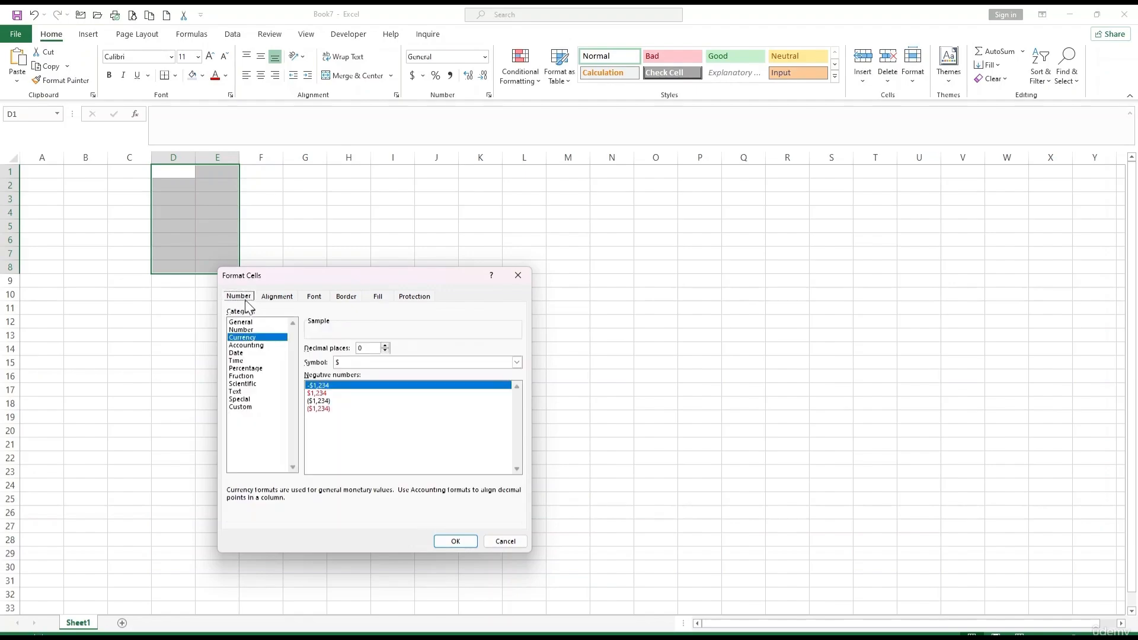
{"action": "left_click", "coordinate": [455, 542]}
{"action": "left_click", "coordinate": [304, 315]}
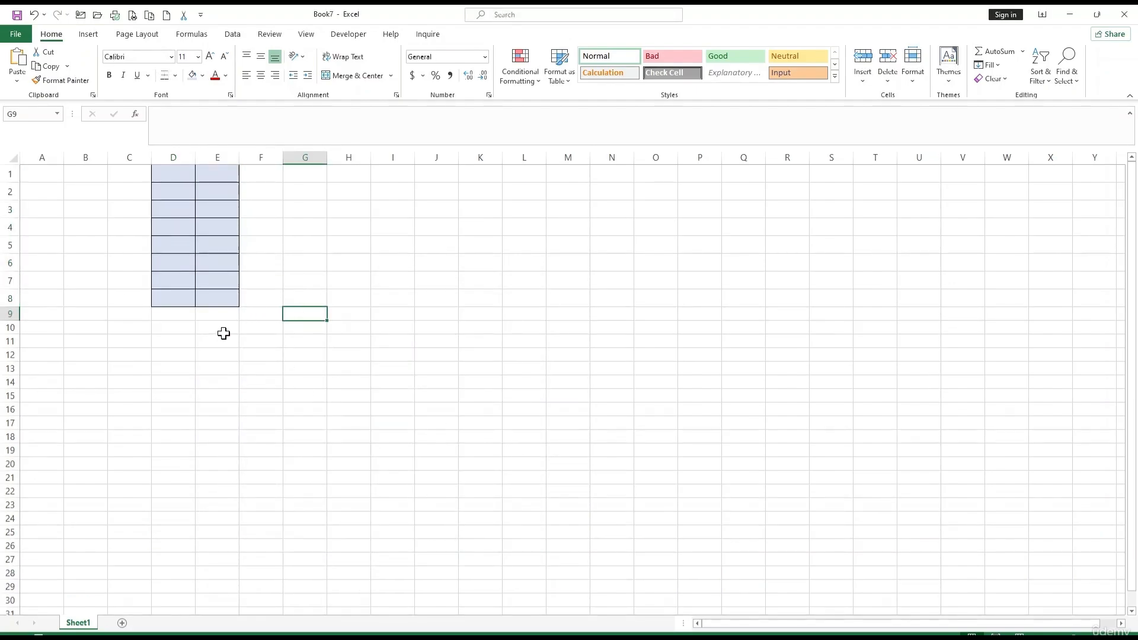
Step: Enter 14 in D1 to test the currency format
{"action": "scroll", "coordinate": [224, 334], "scroll_direction": "up", "scroll_amount": 4}
{"action": "left_click", "coordinate": [286, 186]}
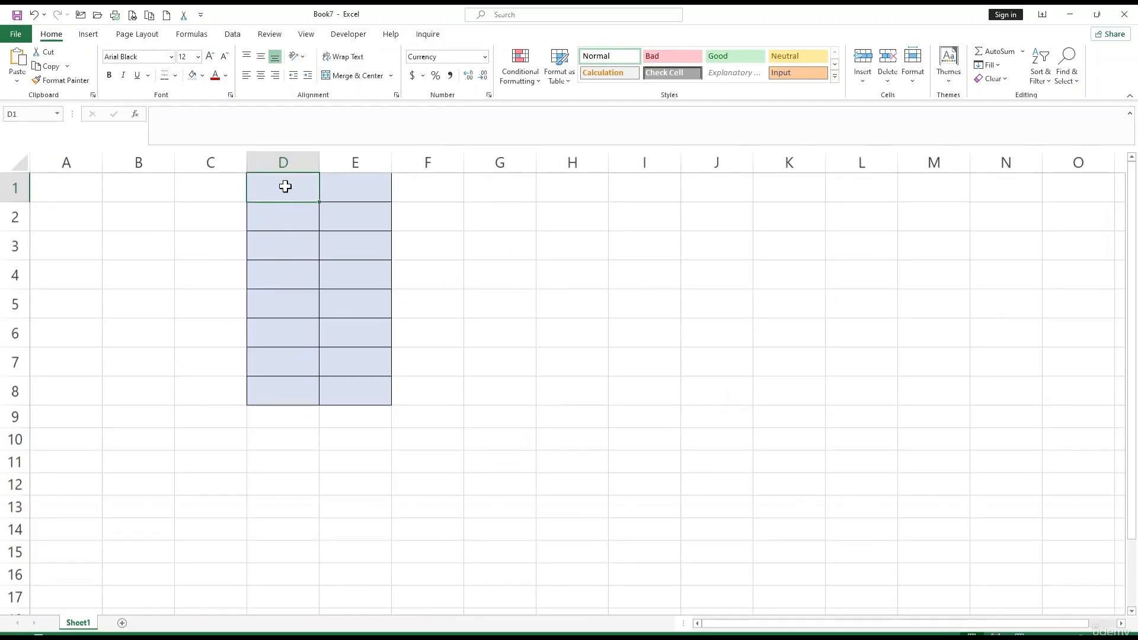
{"action": "type", "text": "14"}
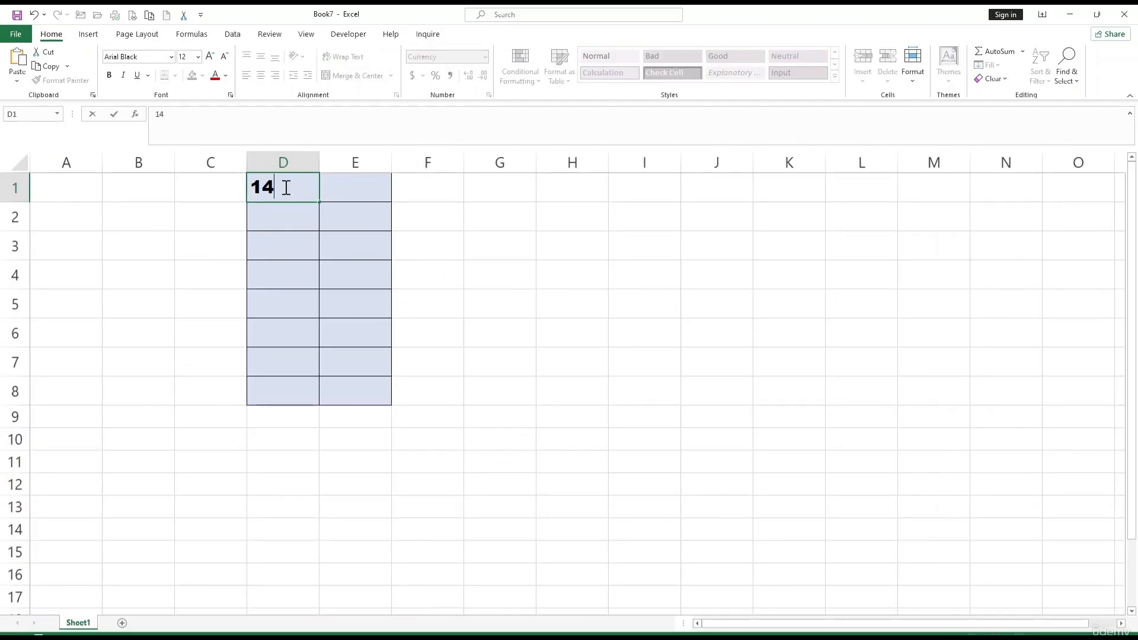
{"action": "key", "text": "Return"}
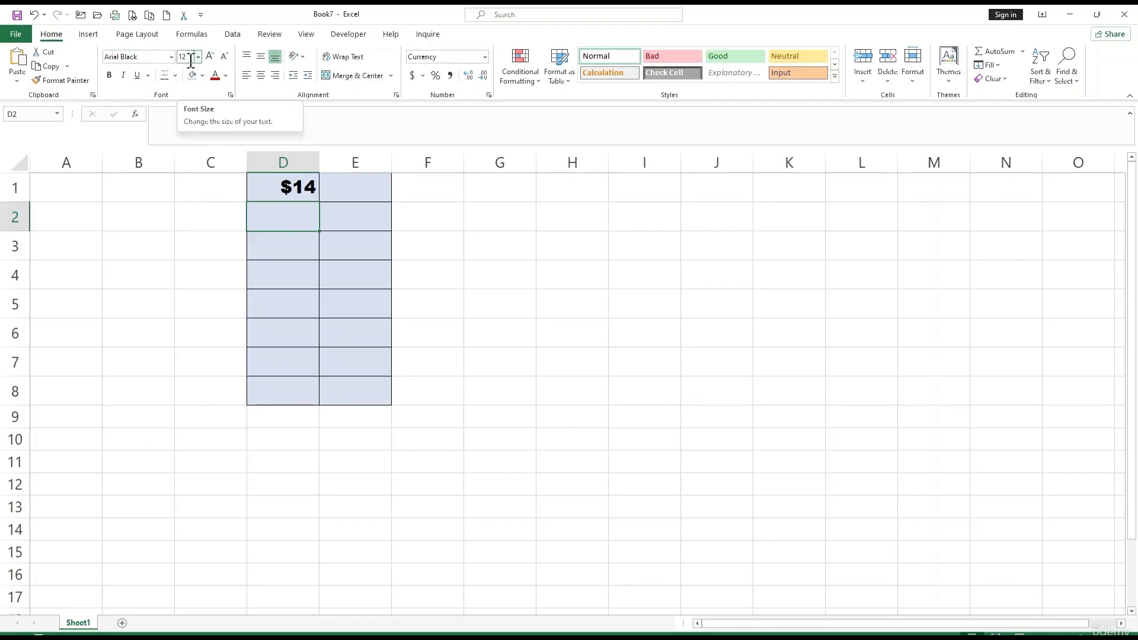
Step: Enter 100 in E4, 150 in E5 and 400 in D6 of the formatted range
{"action": "left_click", "coordinate": [357, 266]}
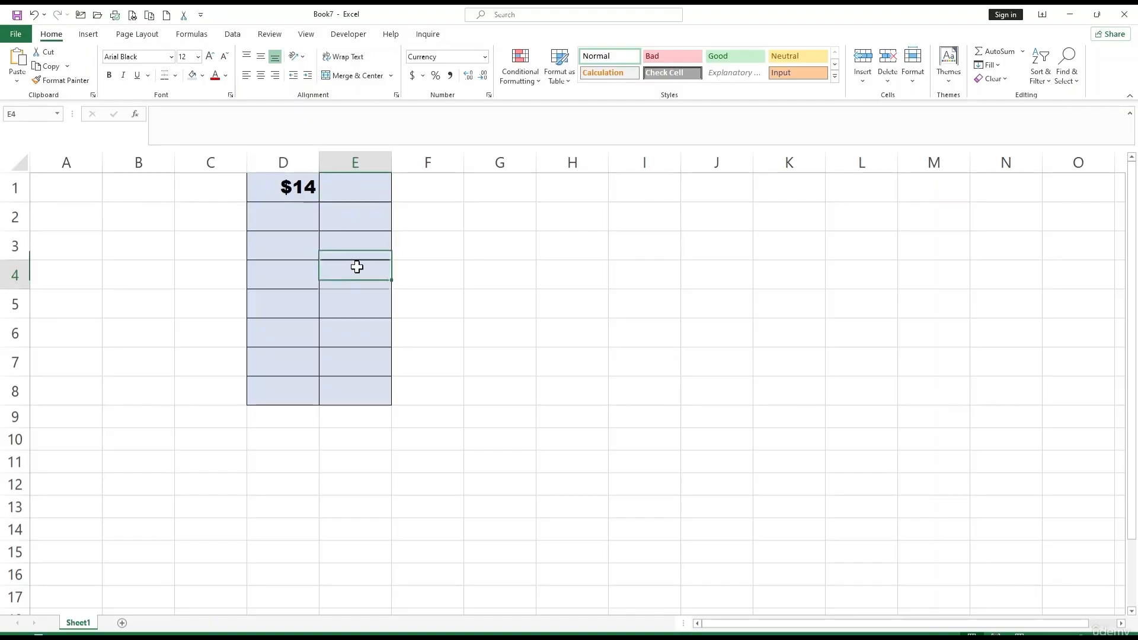
{"action": "type", "text": "100"}
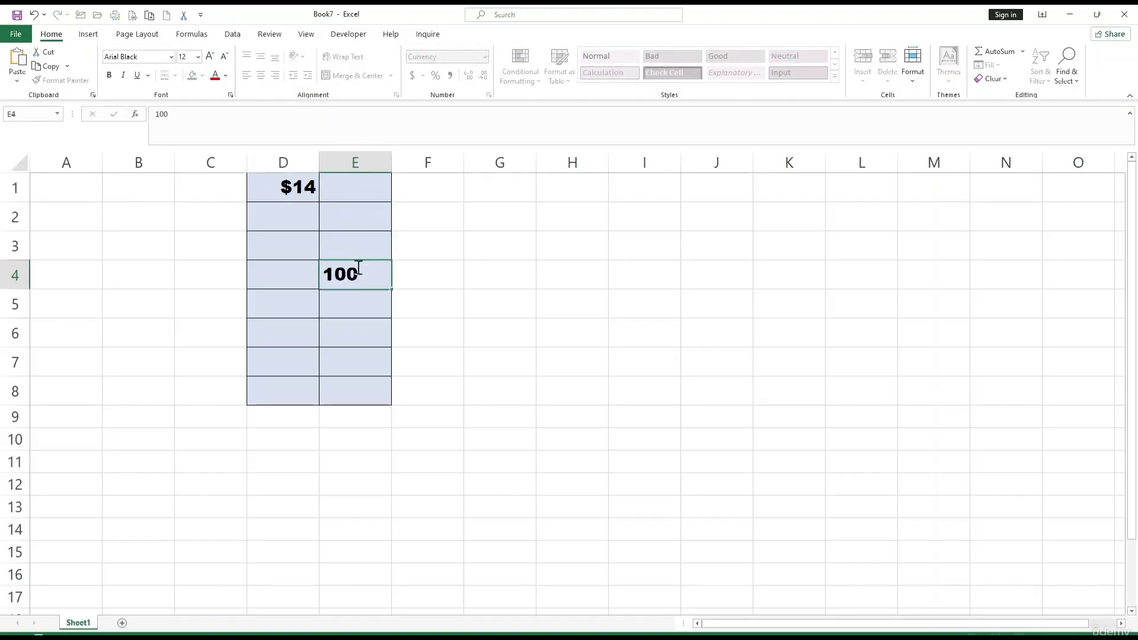
{"action": "key", "text": "Return"}
{"action": "type", "text": "150"}
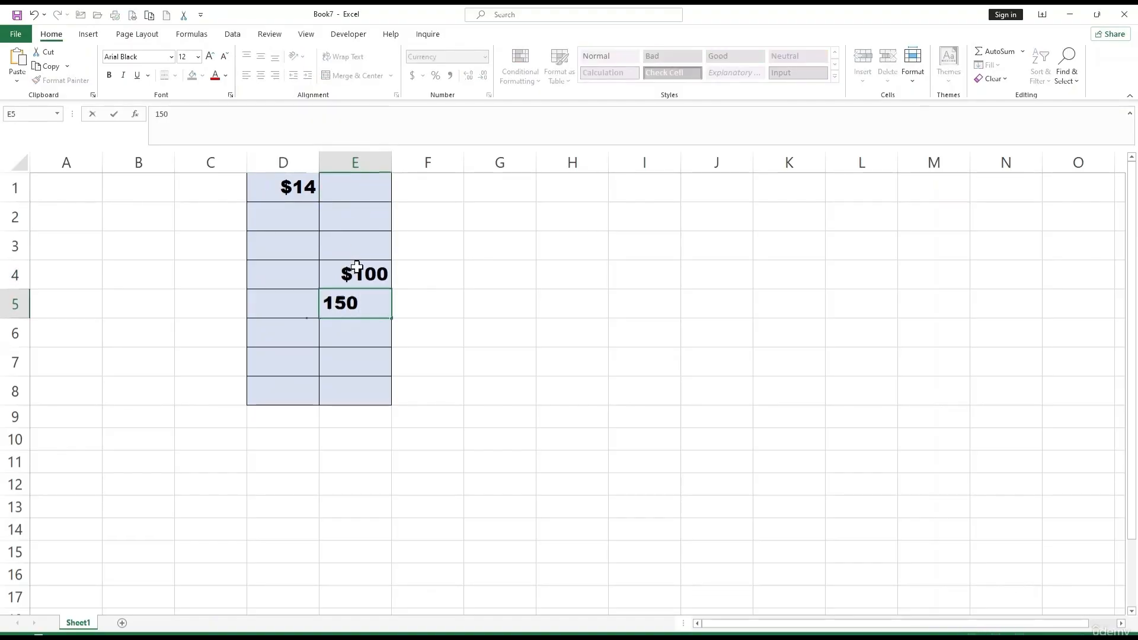
{"action": "key", "text": "Return"}
{"action": "key", "text": "Left"}
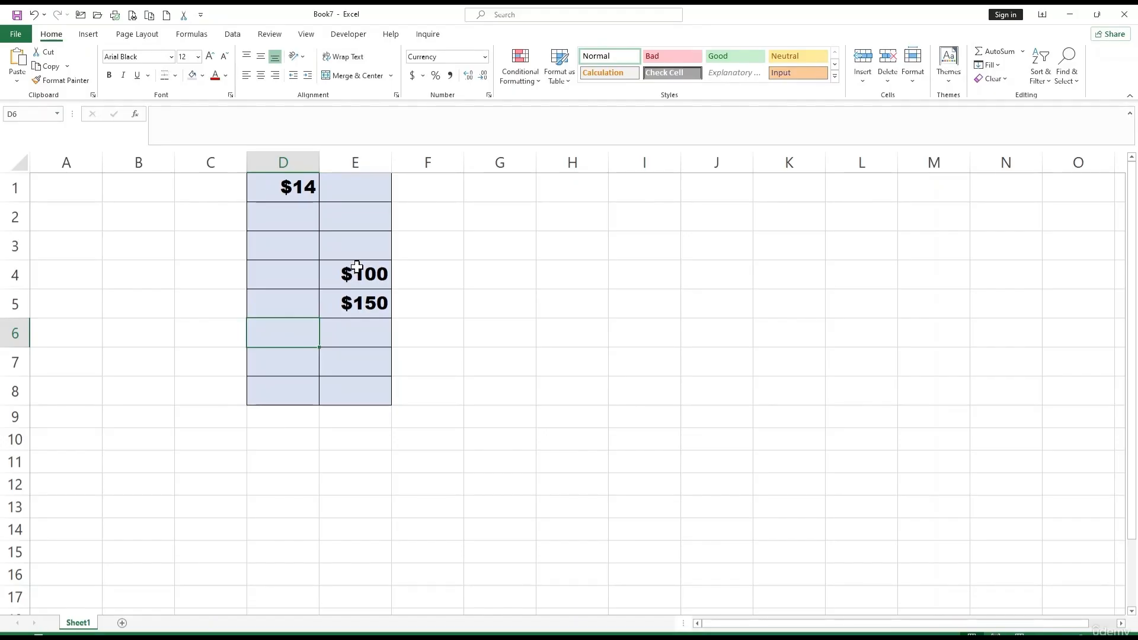
{"action": "type", "text": "5"}
{"action": "key", "text": "BackSpace"}
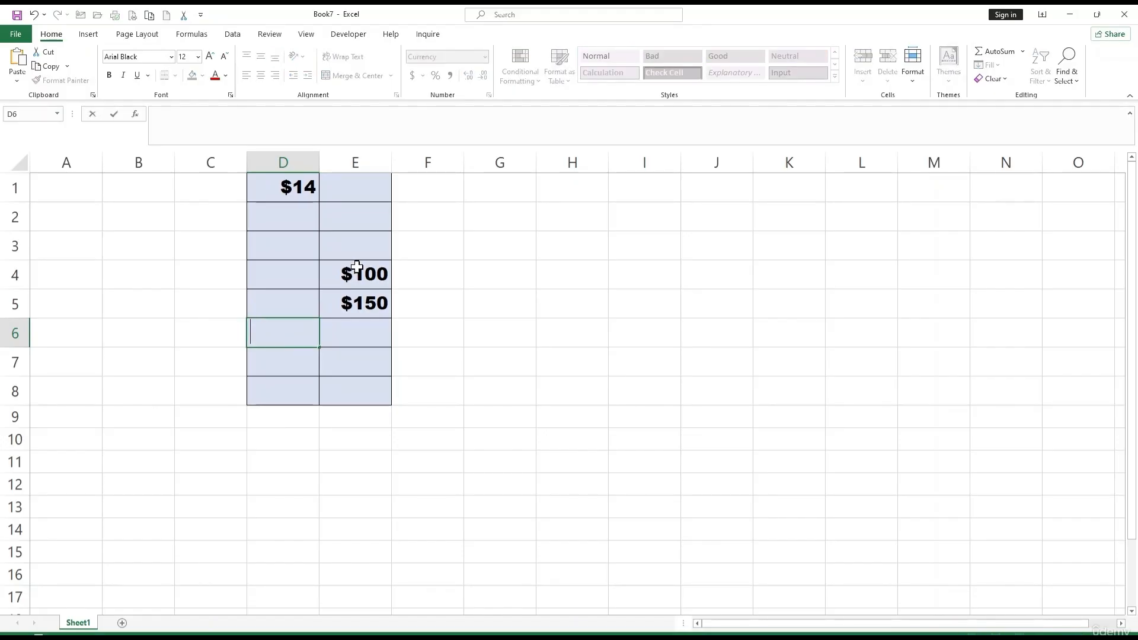
{"action": "type", "text": "400"}
{"action": "key", "text": "Return"}
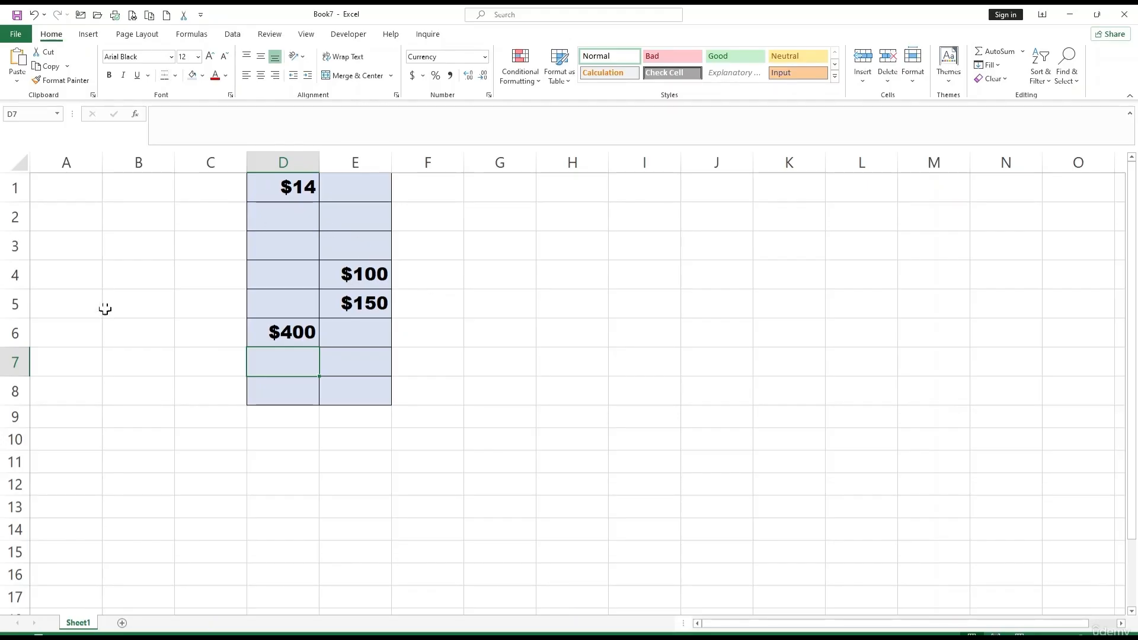
Step: Select the whole of column A
{"action": "left_click", "coordinate": [89, 159]}
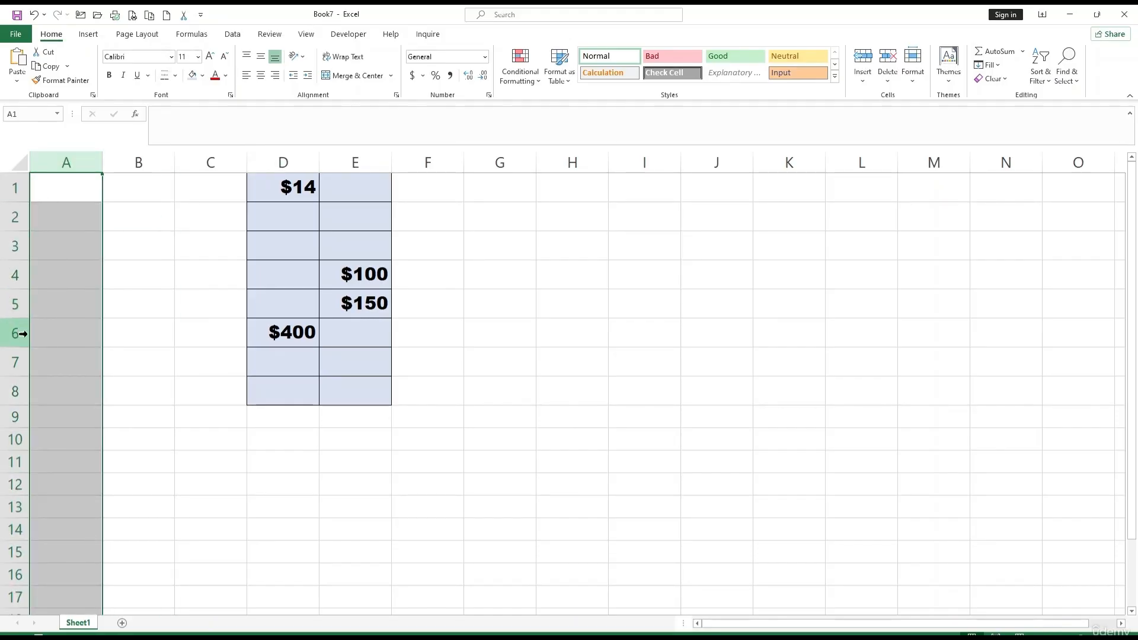
Step: Set the height of row 8 to 25
{"action": "left_click", "coordinate": [43, 364]}
{"action": "left_click", "coordinate": [7, 398]}
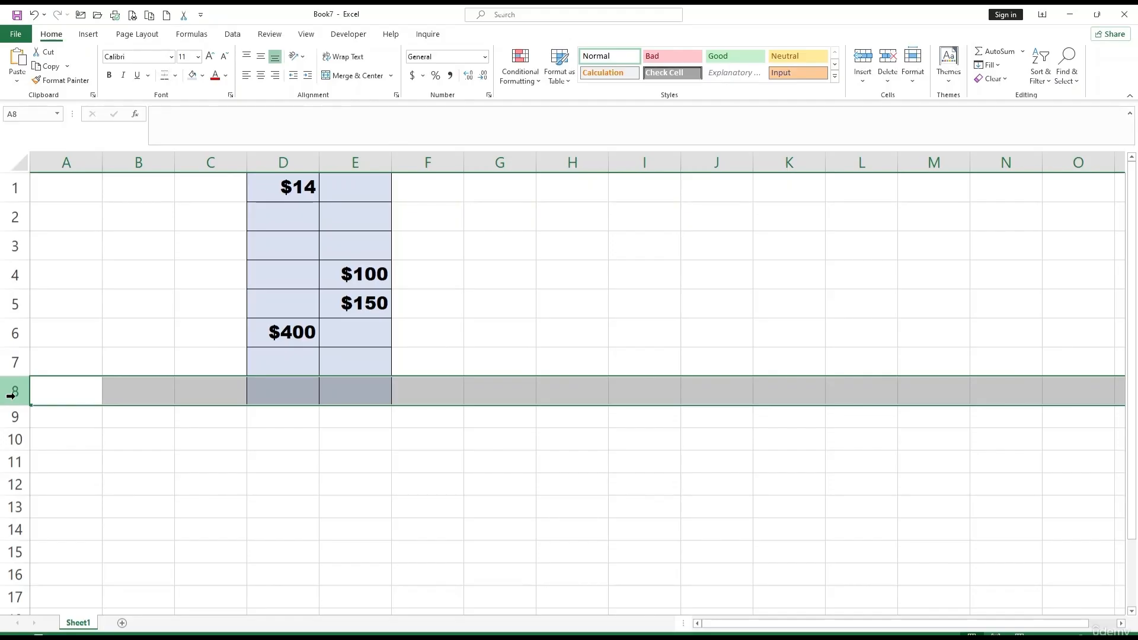
{"action": "right_click", "coordinate": [86, 405]}
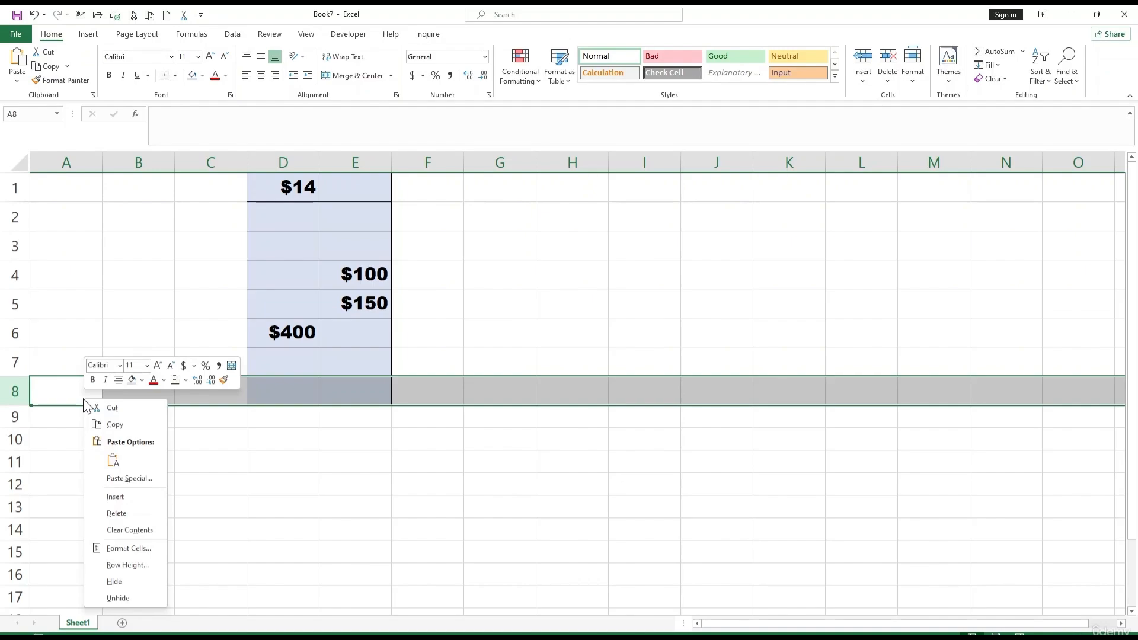
{"action": "left_click", "coordinate": [128, 565]}
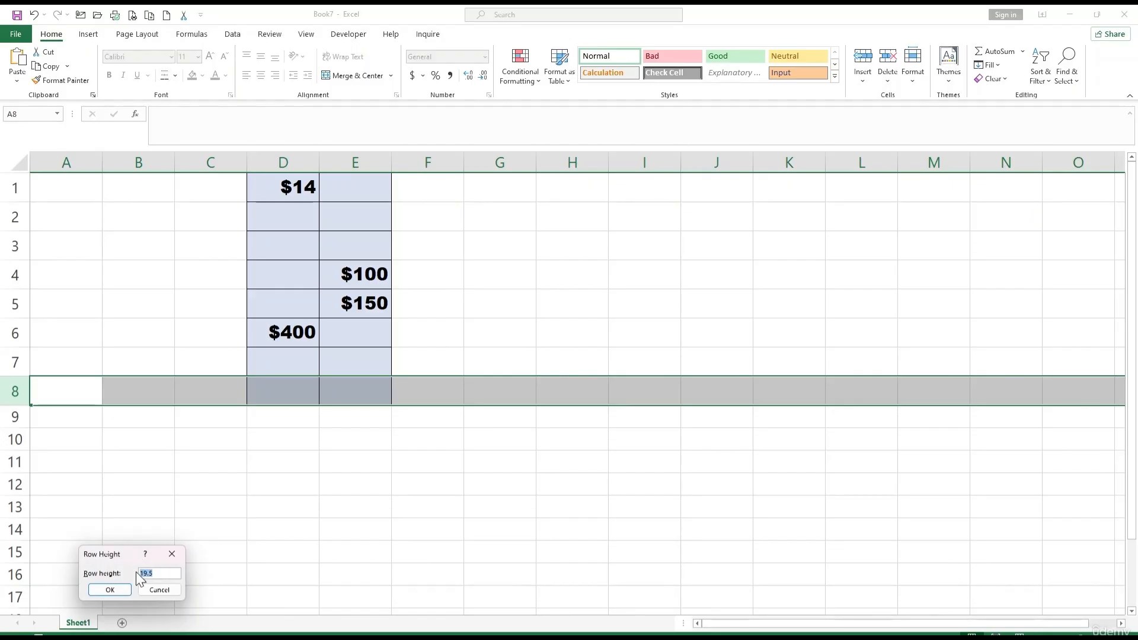
{"action": "type", "text": "25"}
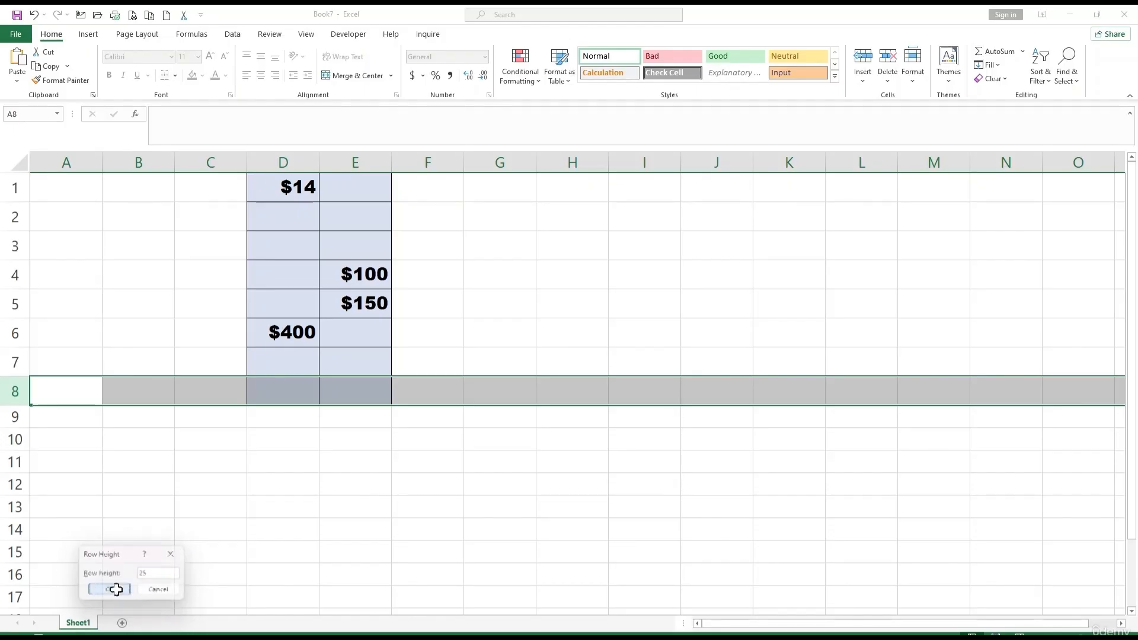
{"action": "left_click", "coordinate": [113, 589]}
{"action": "left_click", "coordinate": [279, 475]}
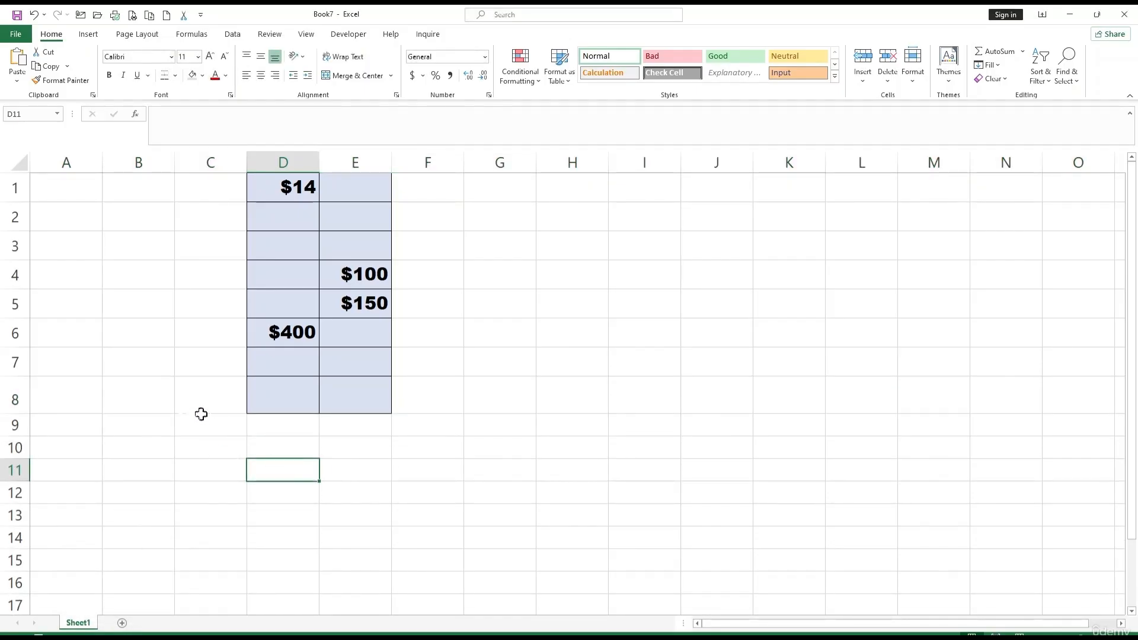
{"action": "left_click", "coordinate": [158, 396]}
{"action": "left_click", "coordinate": [167, 359]}
{"action": "left_click", "coordinate": [189, 402]}
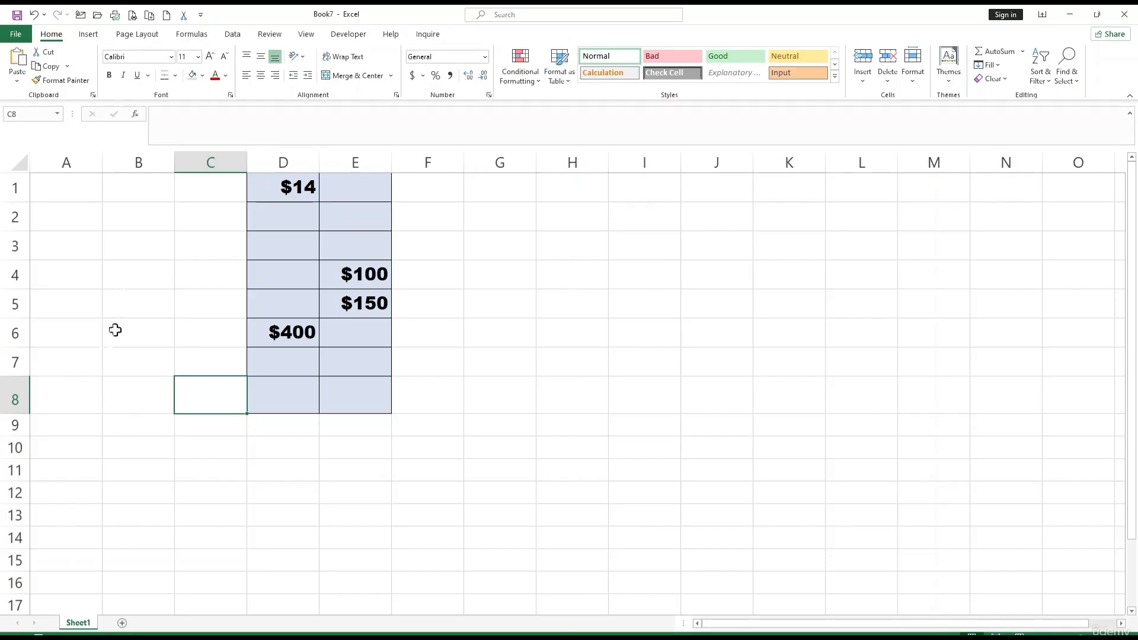
Step: Set the width of column B to 12
{"action": "left_click", "coordinate": [149, 156]}
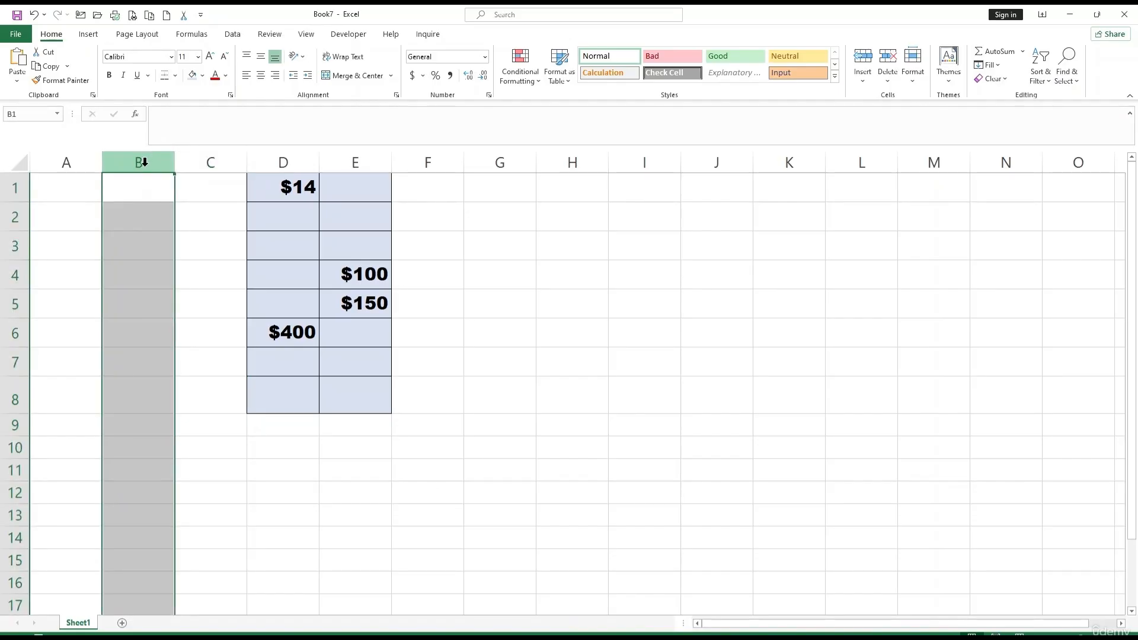
{"action": "right_click", "coordinate": [144, 161]}
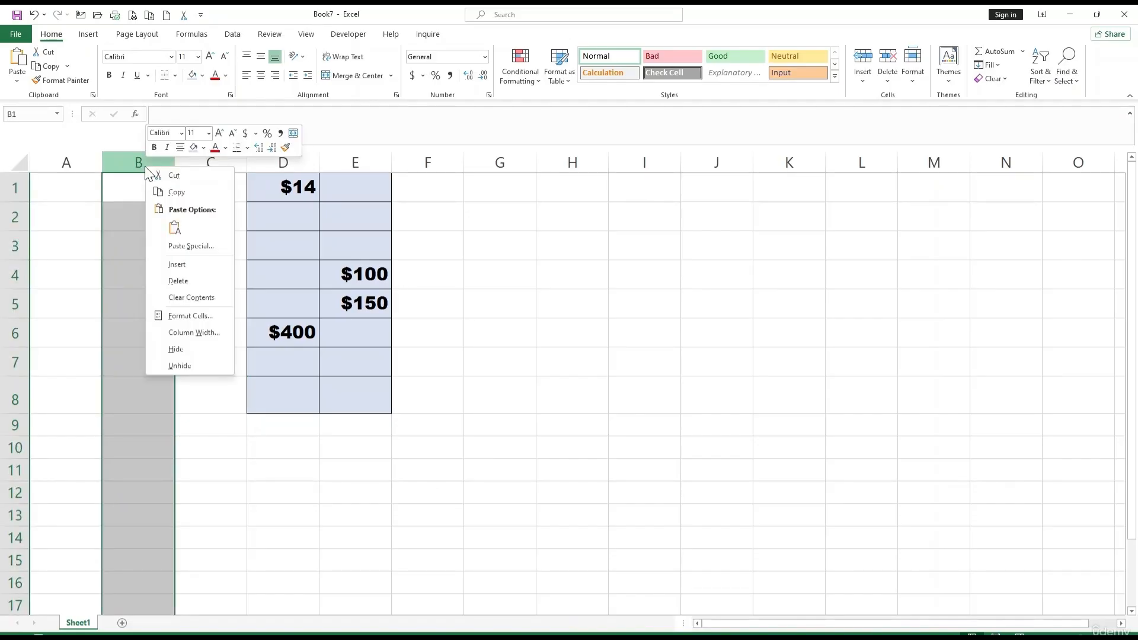
{"action": "left_click", "coordinate": [190, 332]}
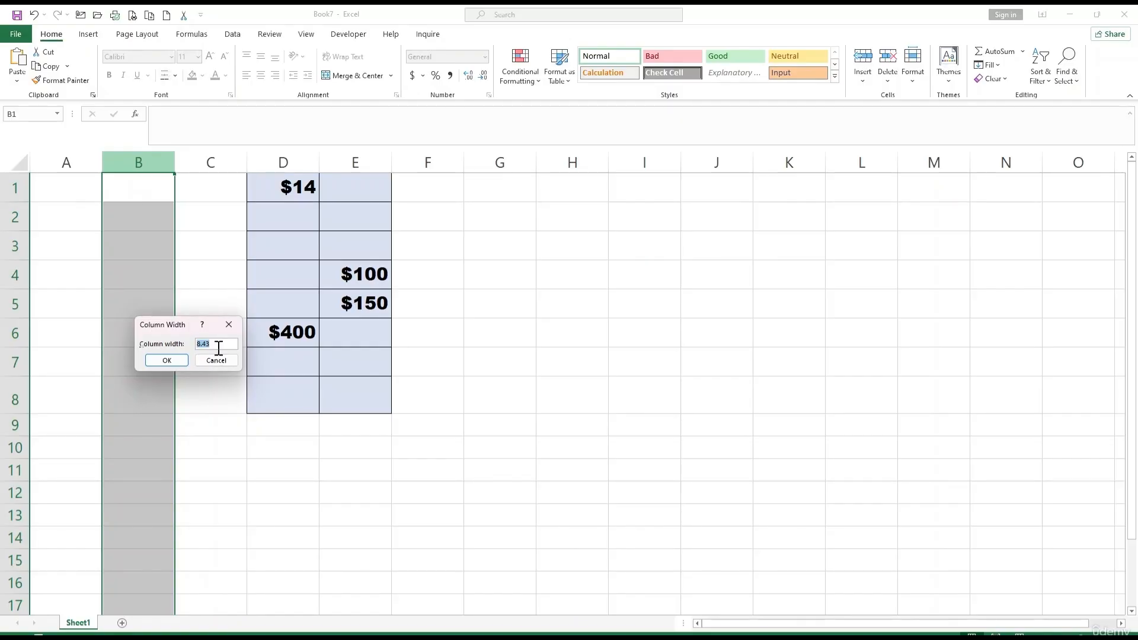
{"action": "type", "text": "12"}
{"action": "left_click", "coordinate": [155, 360]}
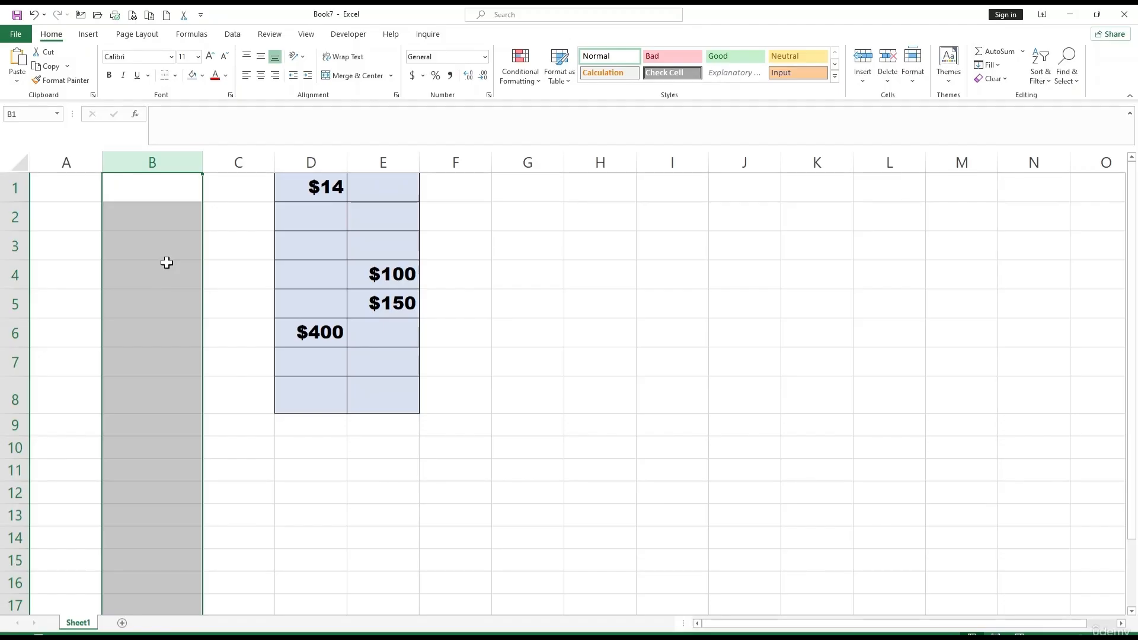
{"action": "left_click", "coordinate": [178, 405]}
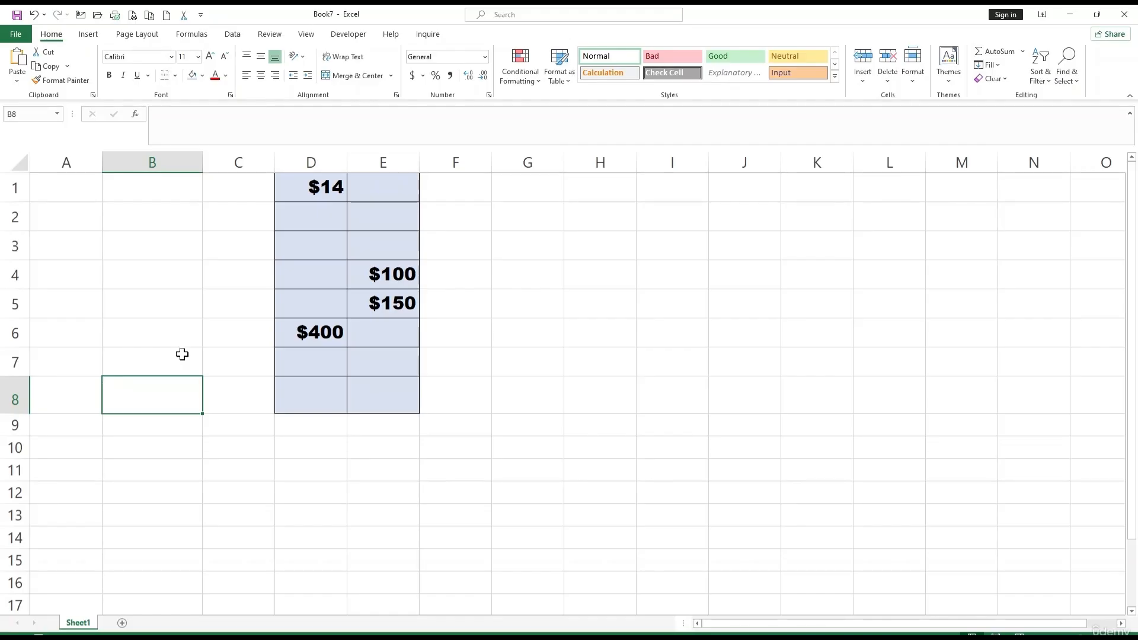
{"action": "left_click", "coordinate": [209, 339]}
Step: Enter the headers Name in cell A1 and Age in cell B1
{"action": "left_click", "coordinate": [79, 164]}
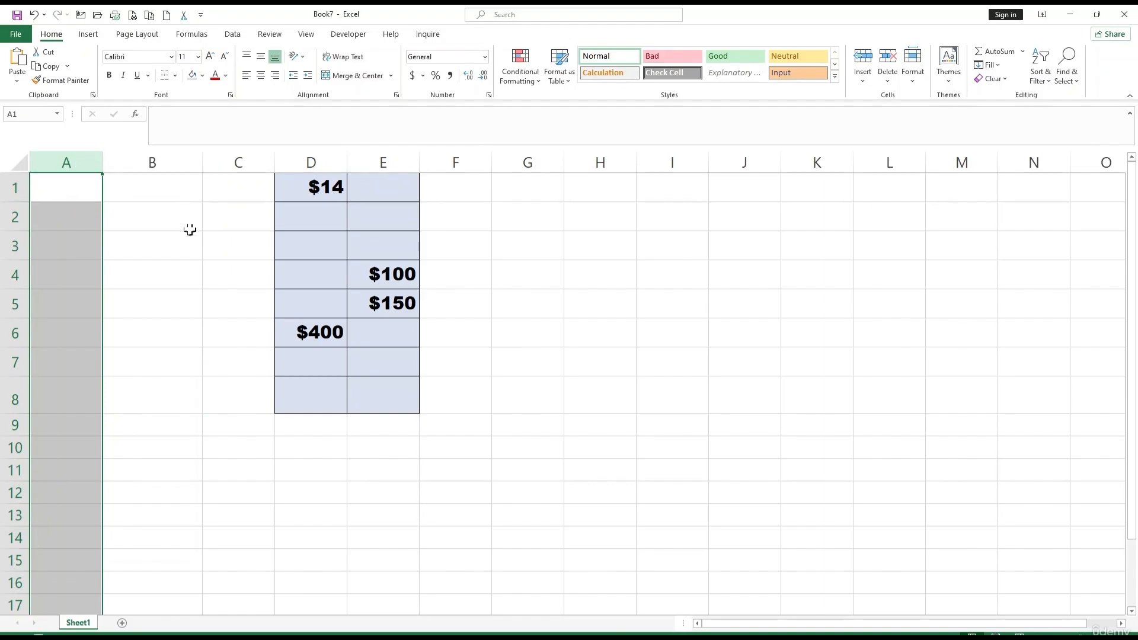
{"action": "left_click", "coordinate": [88, 185]}
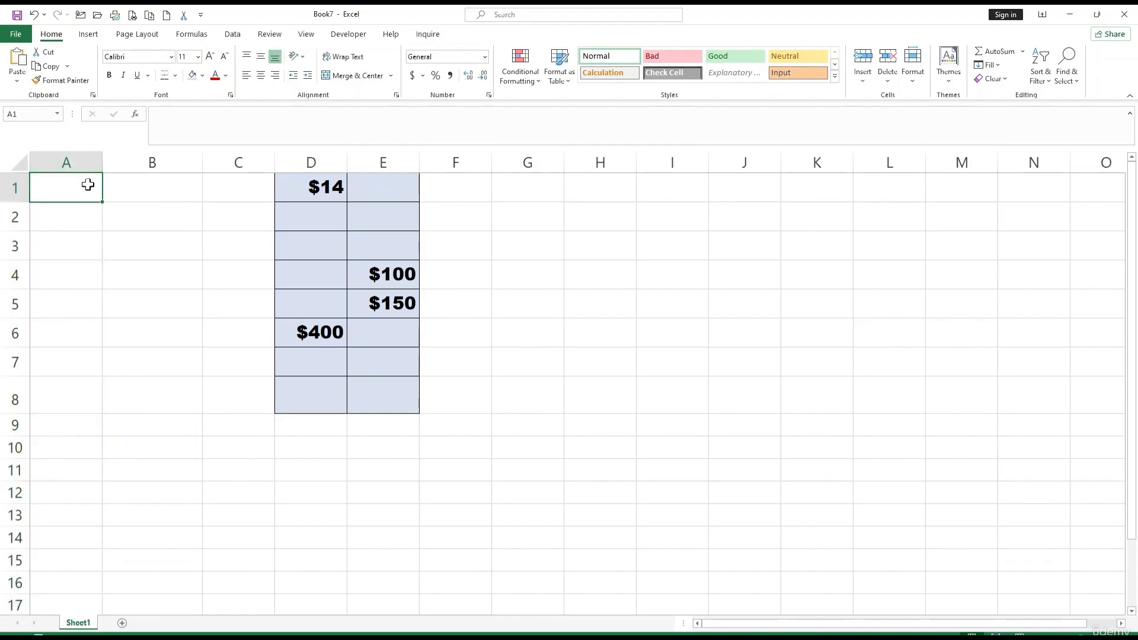
{"action": "type", "text": "n"}
{"action": "type", "text": "Name"}
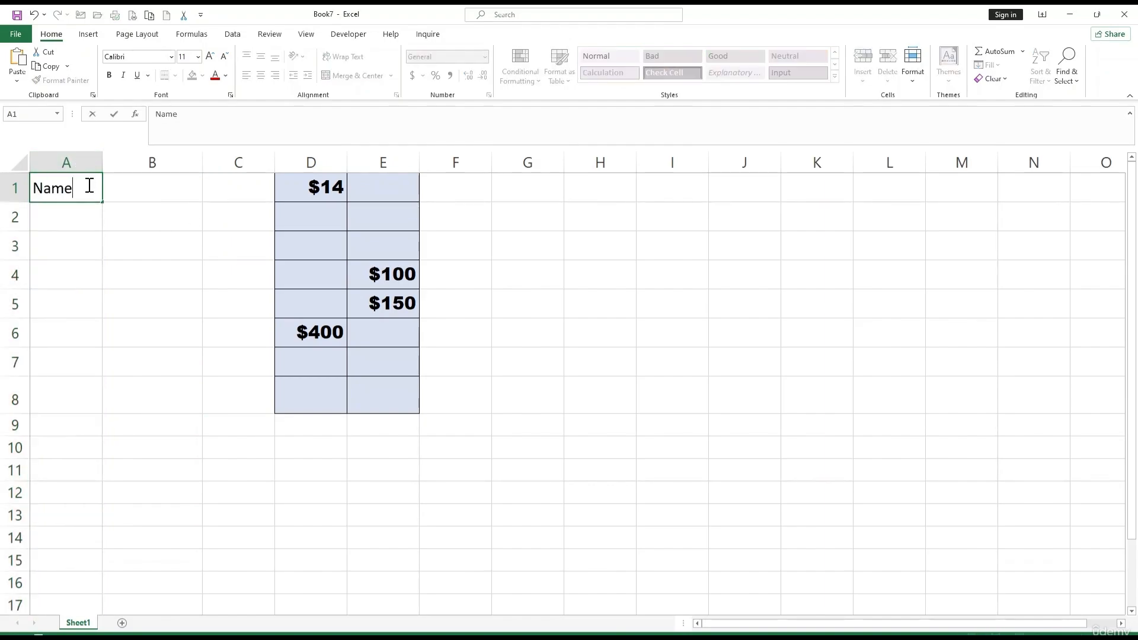
{"action": "key", "text": "Tab"}
{"action": "type", "text": "Ag"}
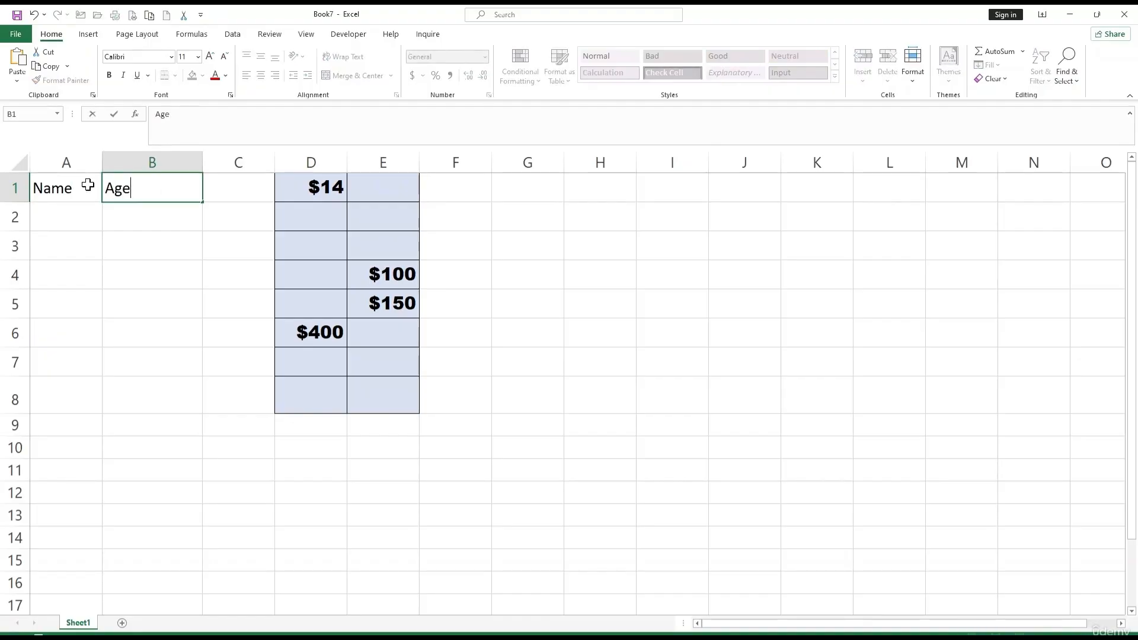
{"action": "type", "text": "e"}
{"action": "left_click", "coordinate": [152, 332]}
Step: AutoFit the widths of columns A and B to their contents
{"action": "left_click_drag", "start_coordinate": [64, 158], "coordinate": [166, 158]}
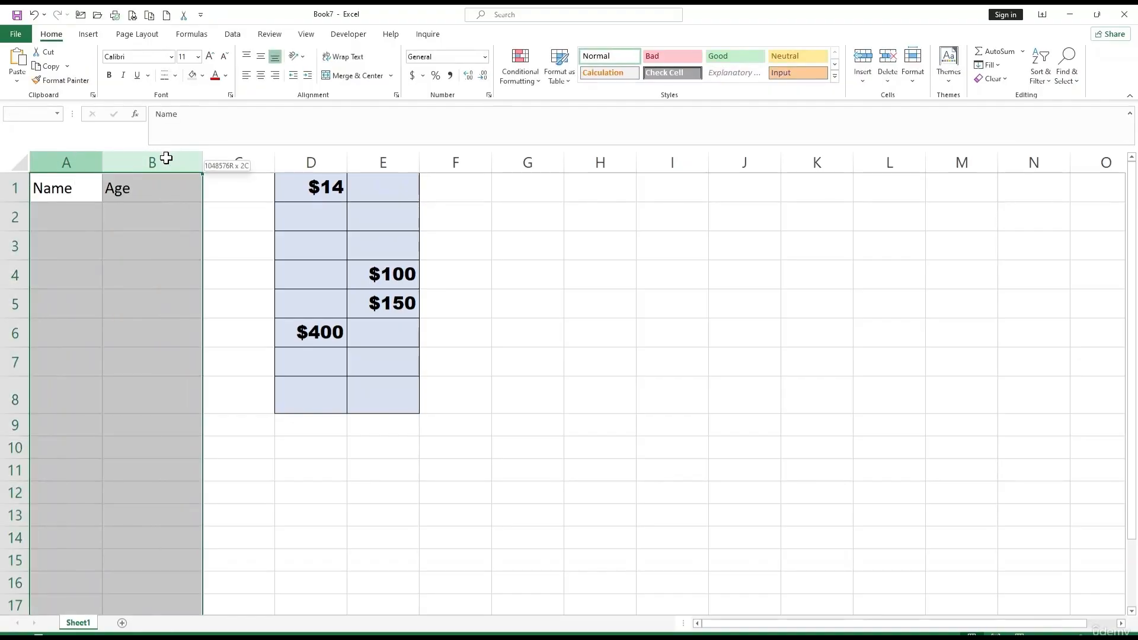
{"action": "double_click", "coordinate": [202, 158]}
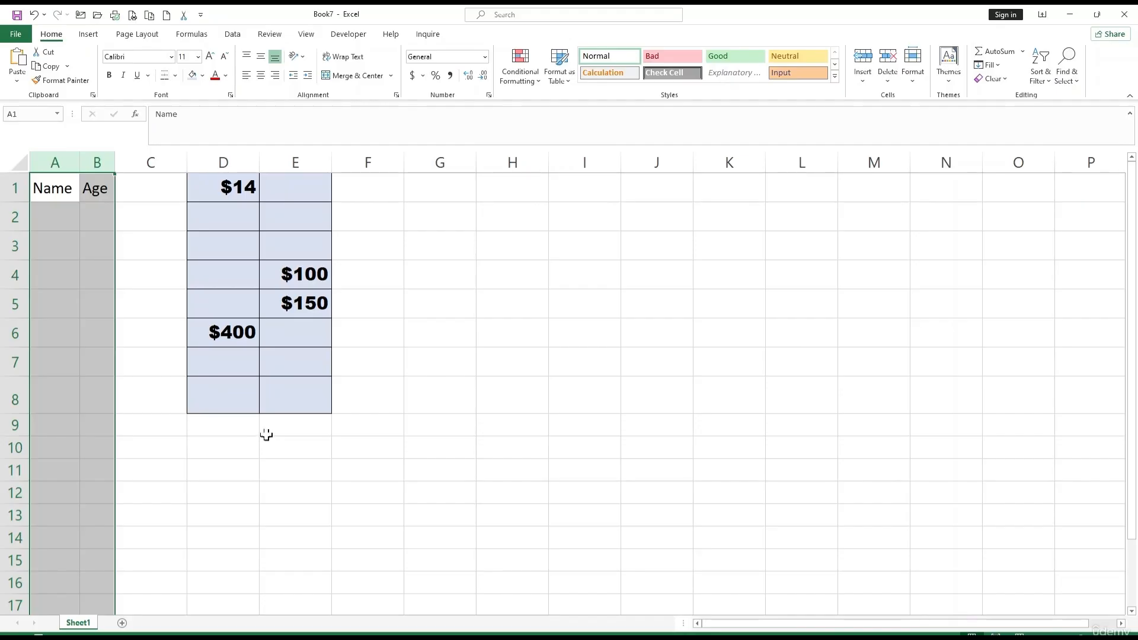
{"action": "left_click", "coordinate": [288, 427]}
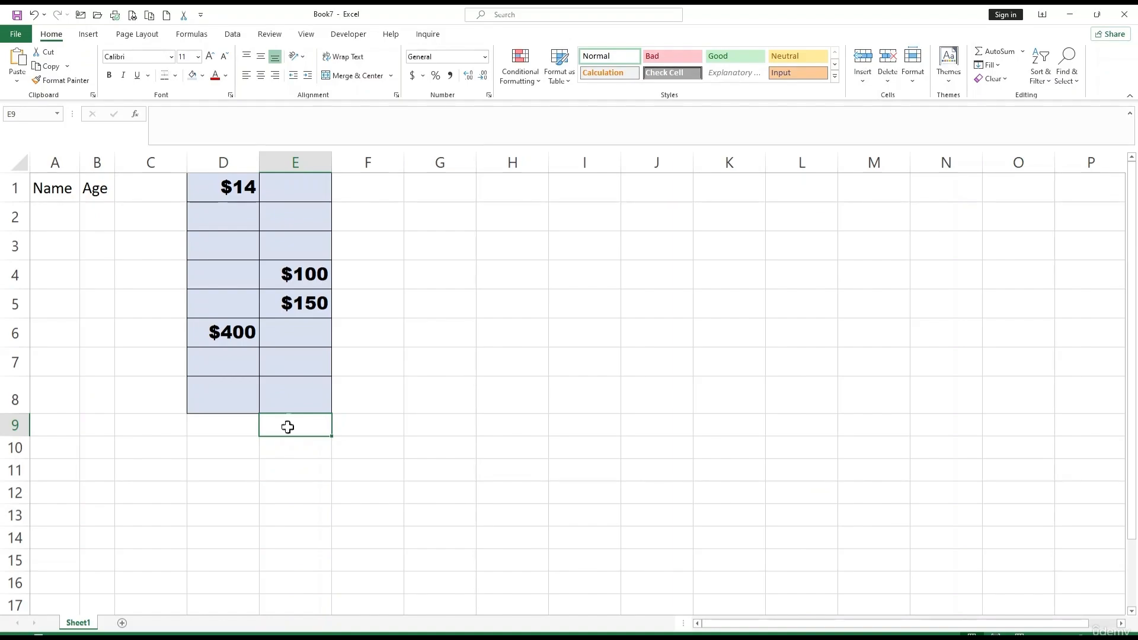
Step: Apply green gradient-fill data bars to cells E1:E8 as conditional formatting
{"action": "left_click_drag", "start_coordinate": [301, 188], "coordinate": [319, 400]}
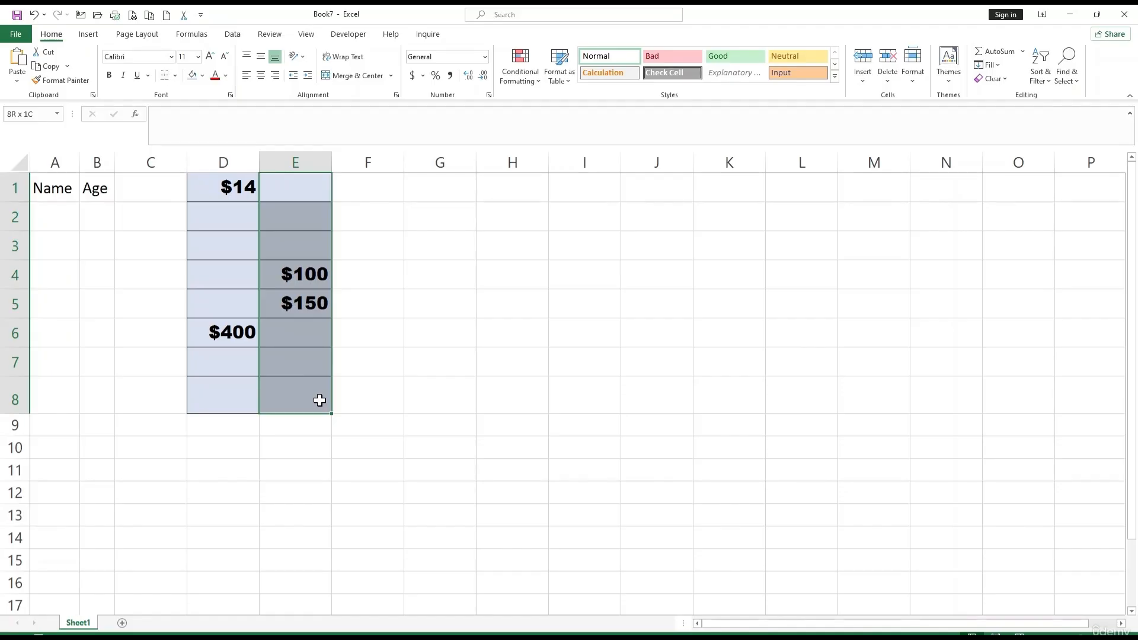
{"action": "left_click_drag", "start_coordinate": [320, 401], "coordinate": [320, 401]}
{"action": "left_click", "coordinate": [523, 75]}
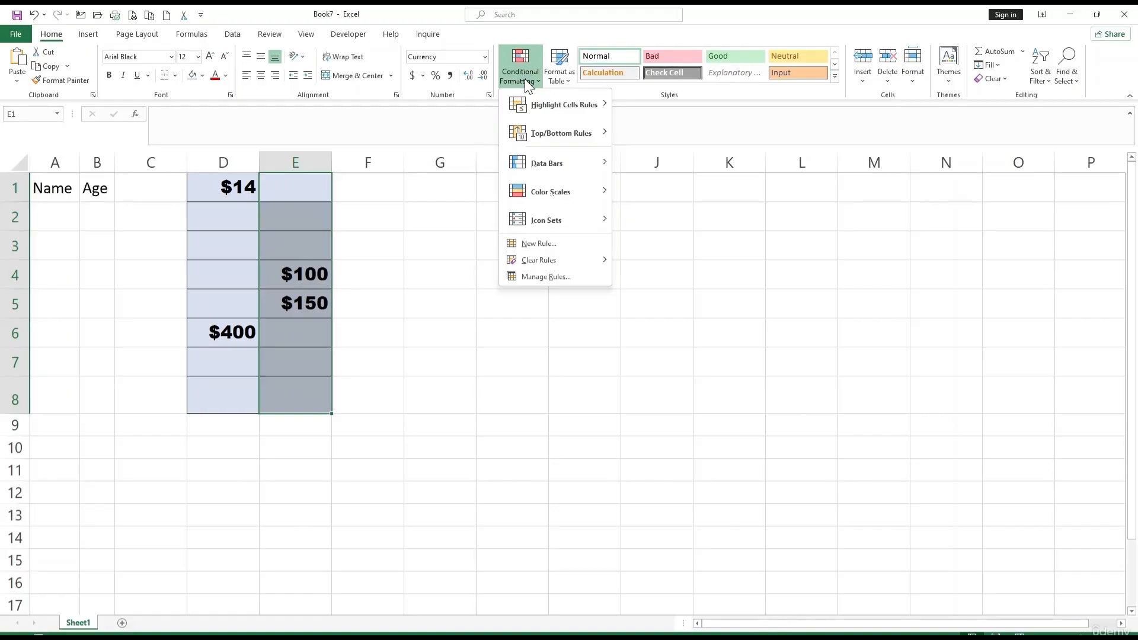
{"action": "mouse_move", "coordinate": [554, 133]}
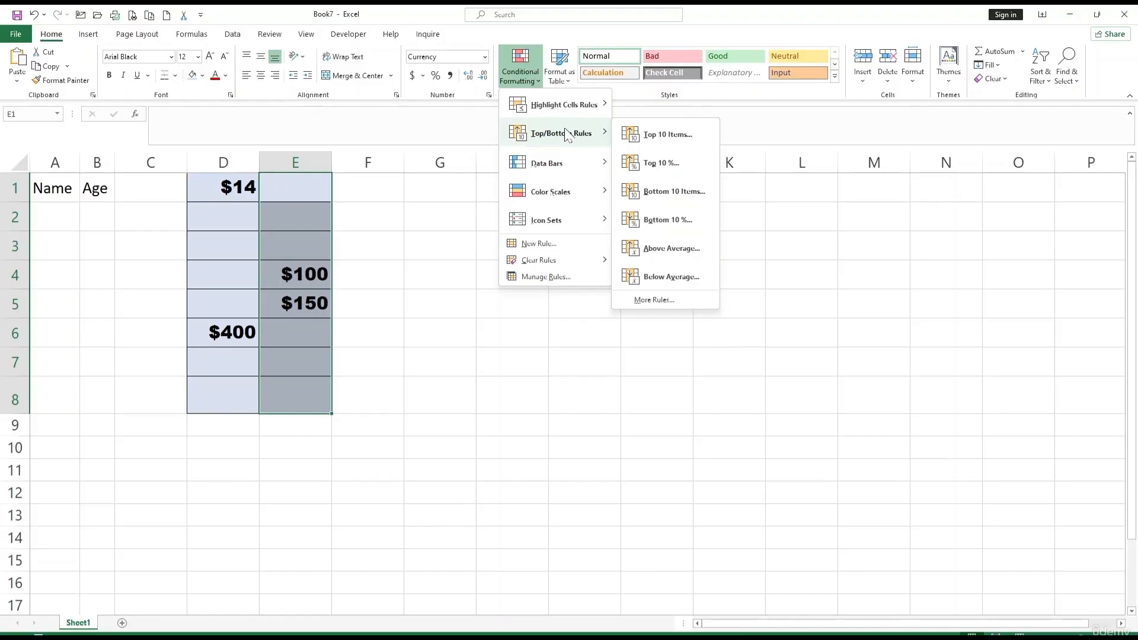
{"action": "mouse_move", "coordinate": [566, 160]}
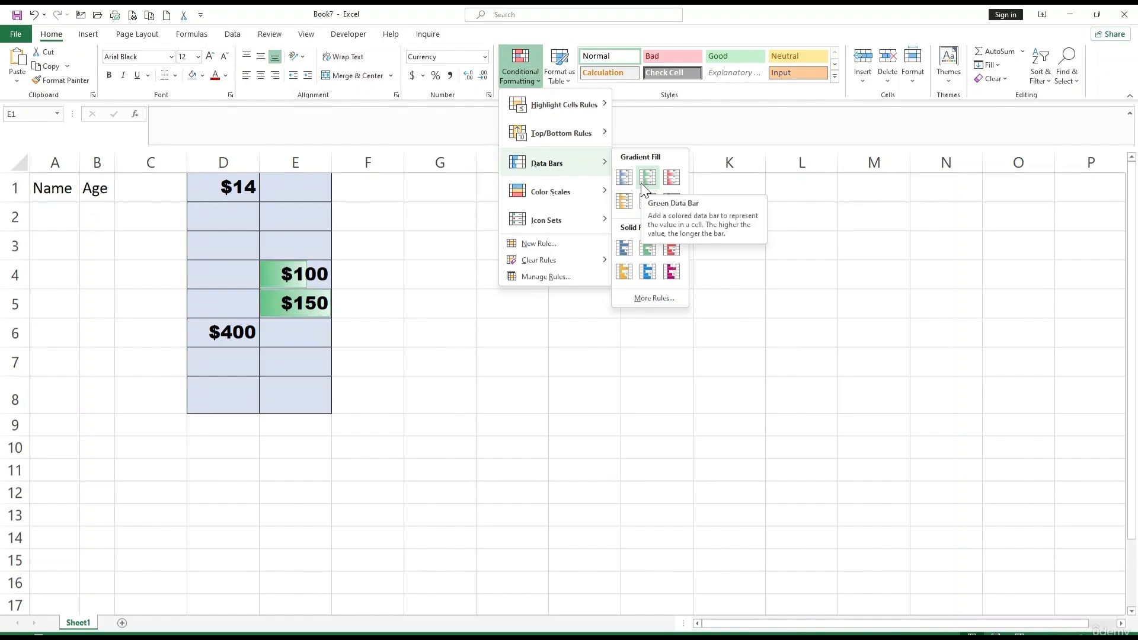
{"action": "left_click", "coordinate": [647, 178]}
{"action": "left_click", "coordinate": [400, 308]}
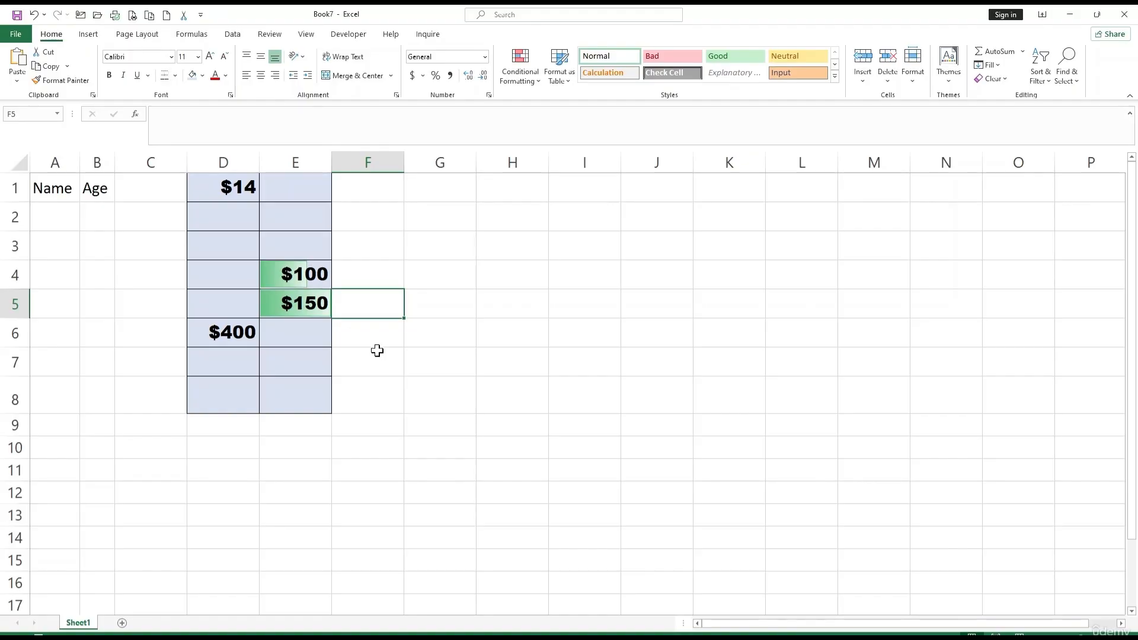
{"action": "left_click", "coordinate": [286, 339]}
Step: Try to copy the formatting of D1:E8 onto the blank cells beside it with Format Painter
{"action": "left_click_drag", "start_coordinate": [219, 190], "coordinate": [319, 395]}
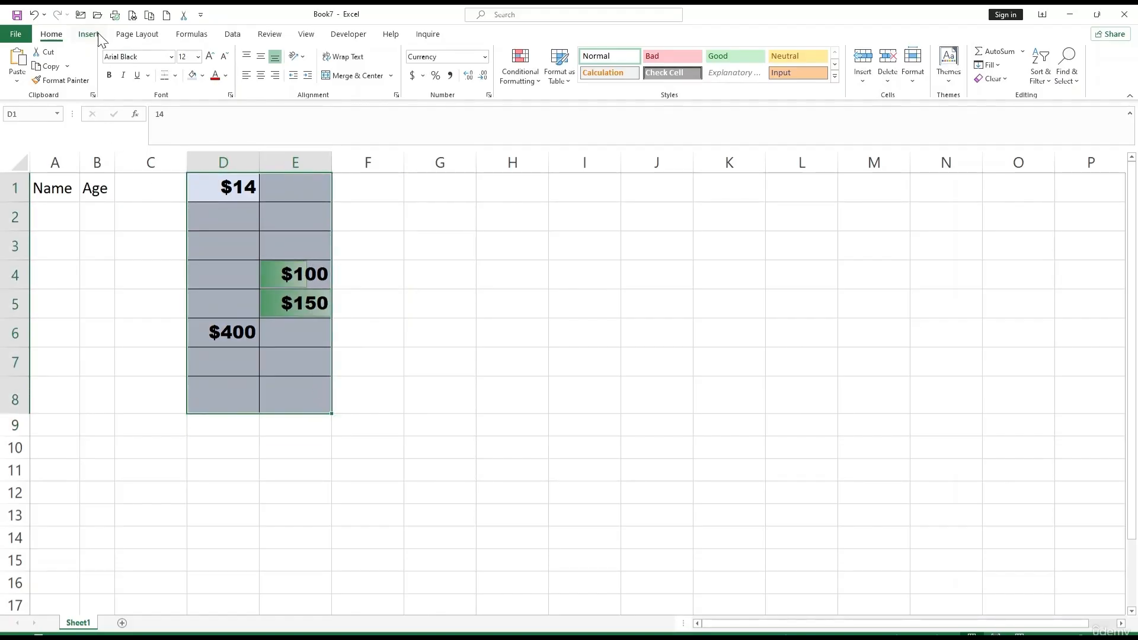
{"action": "key", "text": "ctrl+t"}
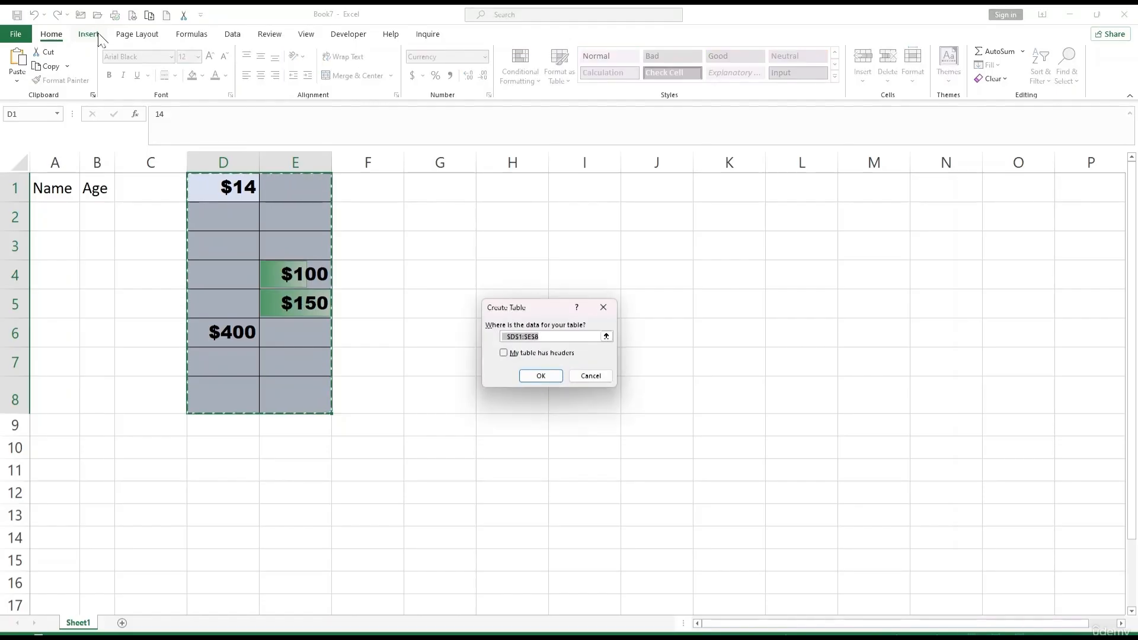
{"action": "left_click", "coordinate": [604, 309]}
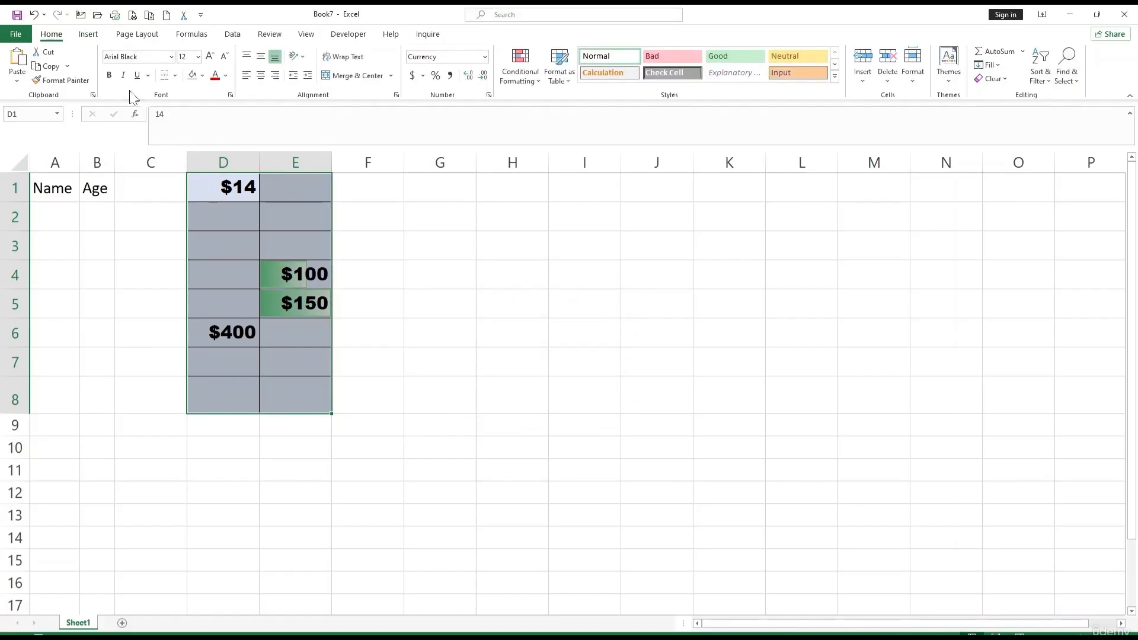
{"action": "left_click", "coordinate": [86, 81]}
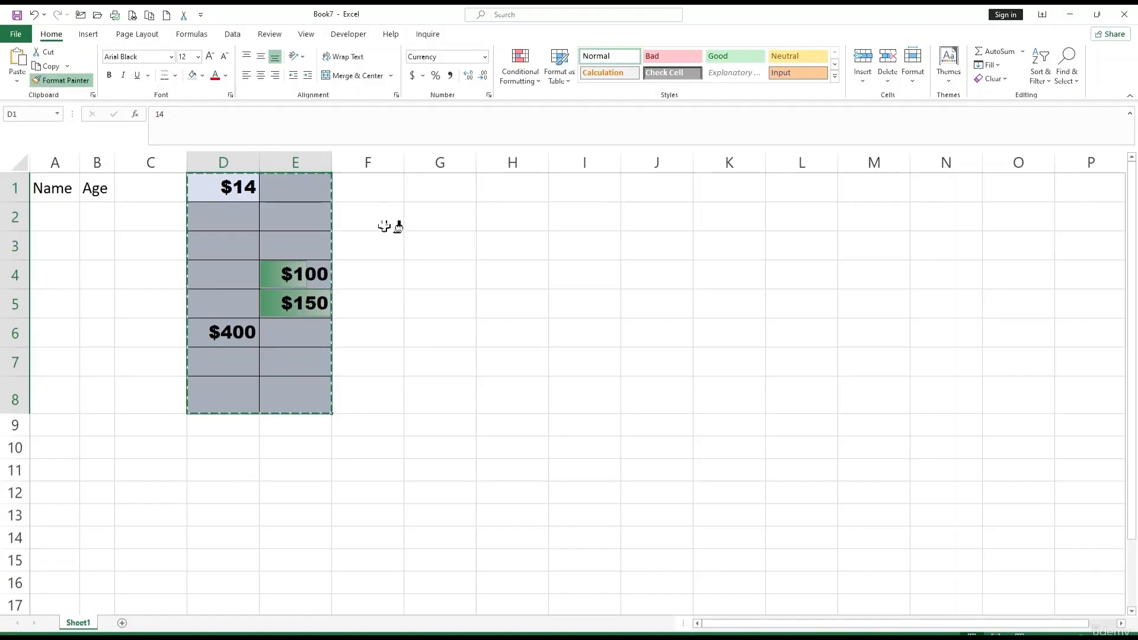
{"action": "left_click", "coordinate": [412, 279]}
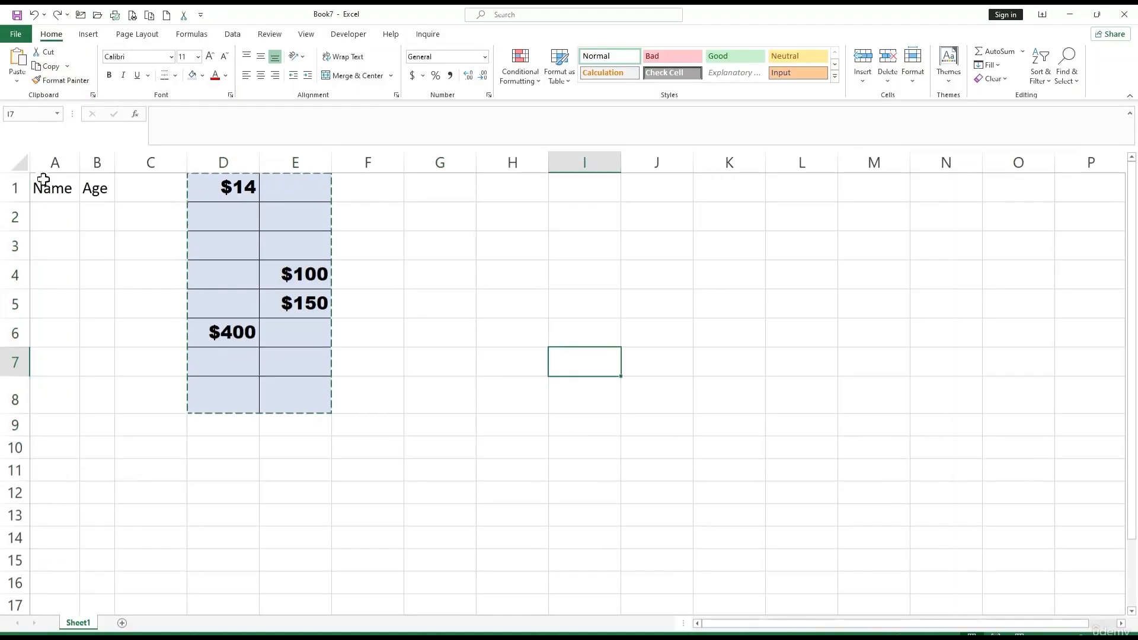
Step: Apply all borders to cells A1:B6 and widen column B slightly
{"action": "left_click_drag", "start_coordinate": [41, 182], "coordinate": [95, 333]}
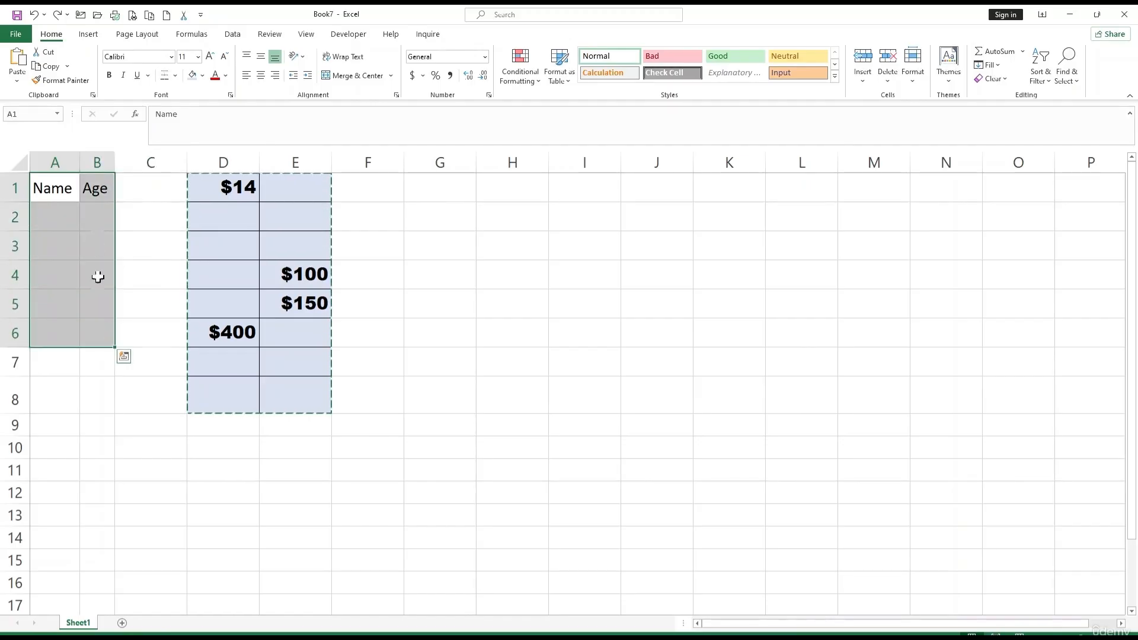
{"action": "left_click", "coordinate": [175, 76]}
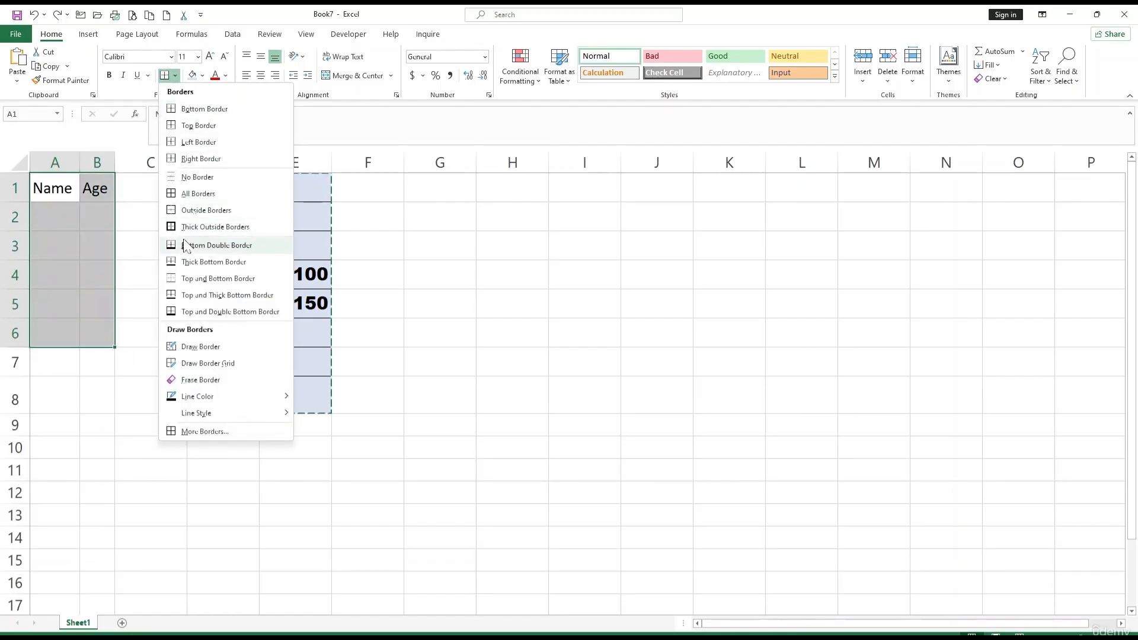
{"action": "left_click", "coordinate": [191, 198]}
{"action": "left_click_drag", "start_coordinate": [114, 161], "coordinate": [143, 161]}
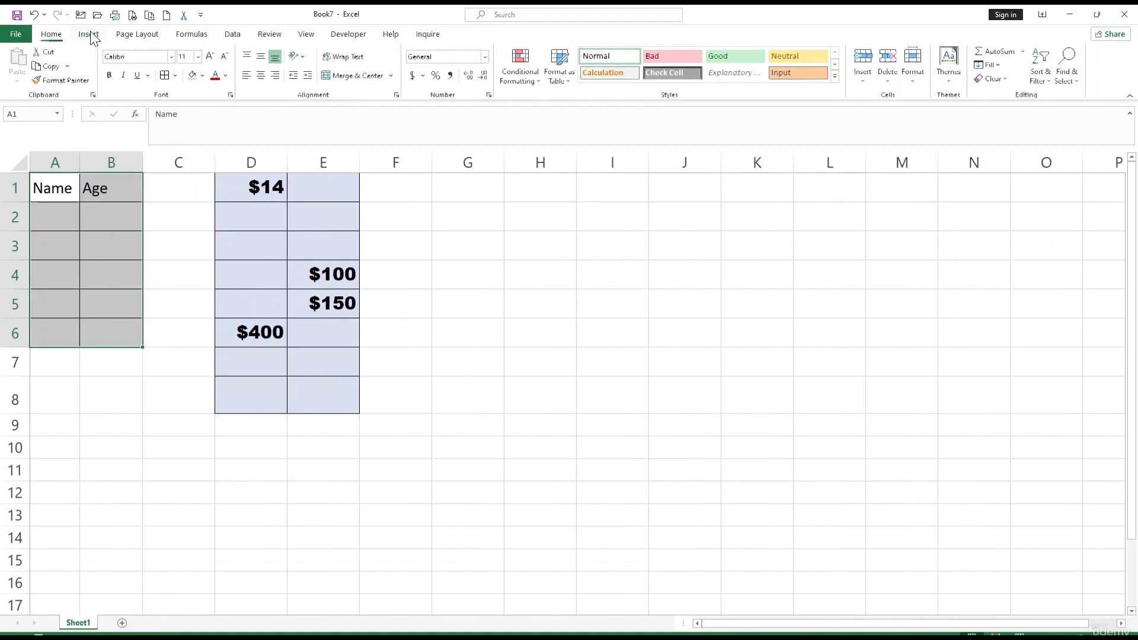
Step: Convert the range A1:B6 into a table, using its first row as headers
{"action": "left_click", "coordinate": [93, 35]}
{"action": "left_click", "coordinate": [101, 70]}
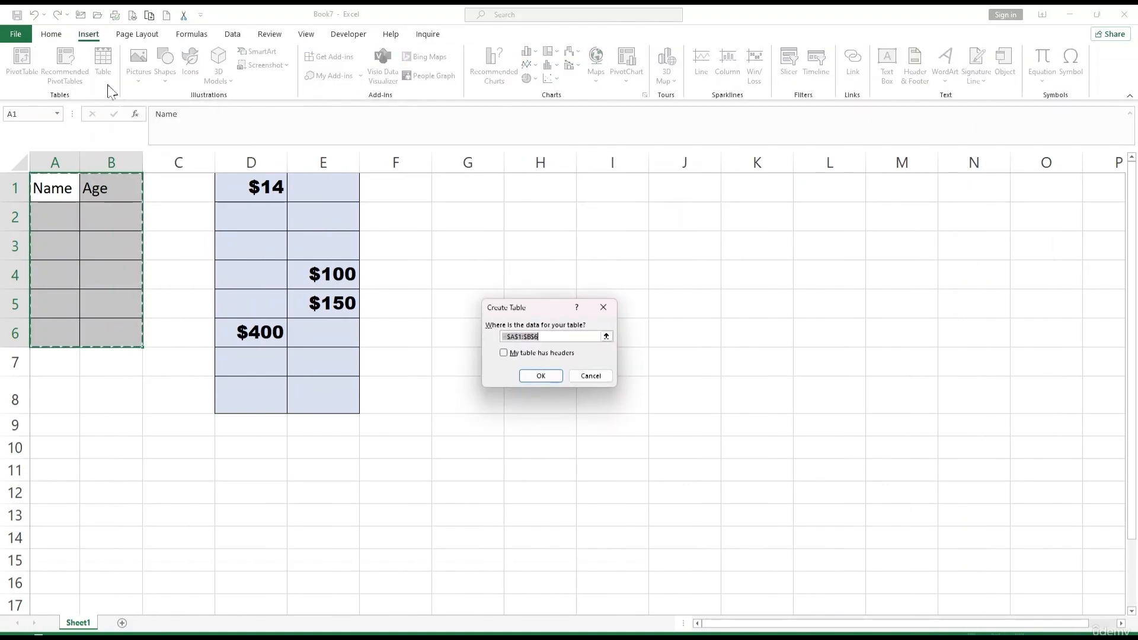
{"action": "left_click", "coordinate": [504, 353]}
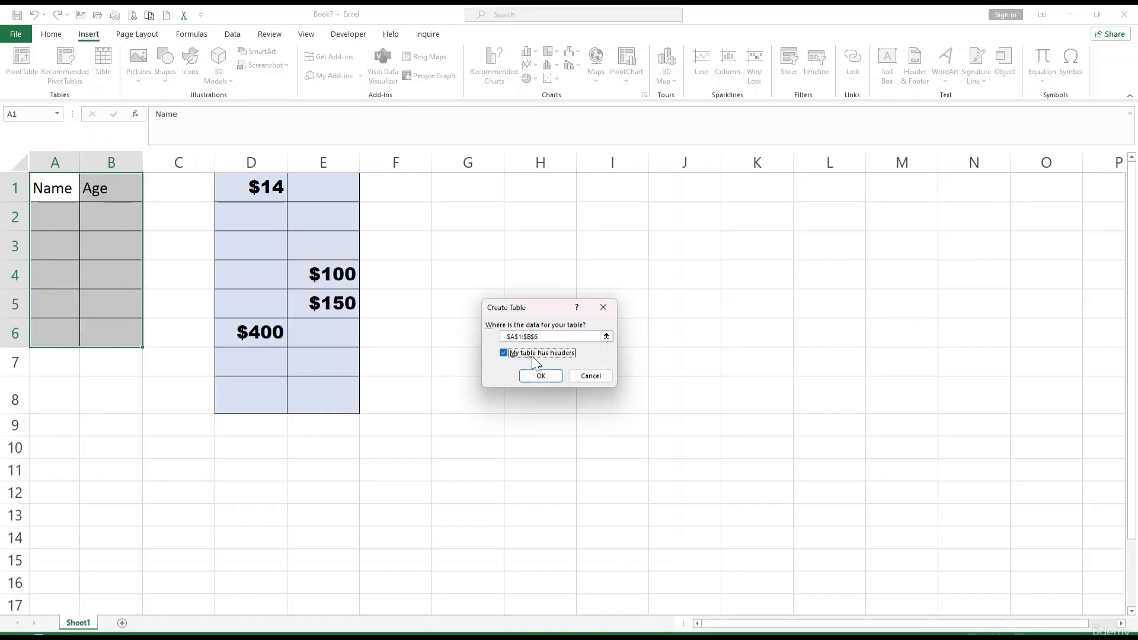
{"action": "left_click", "coordinate": [541, 376]}
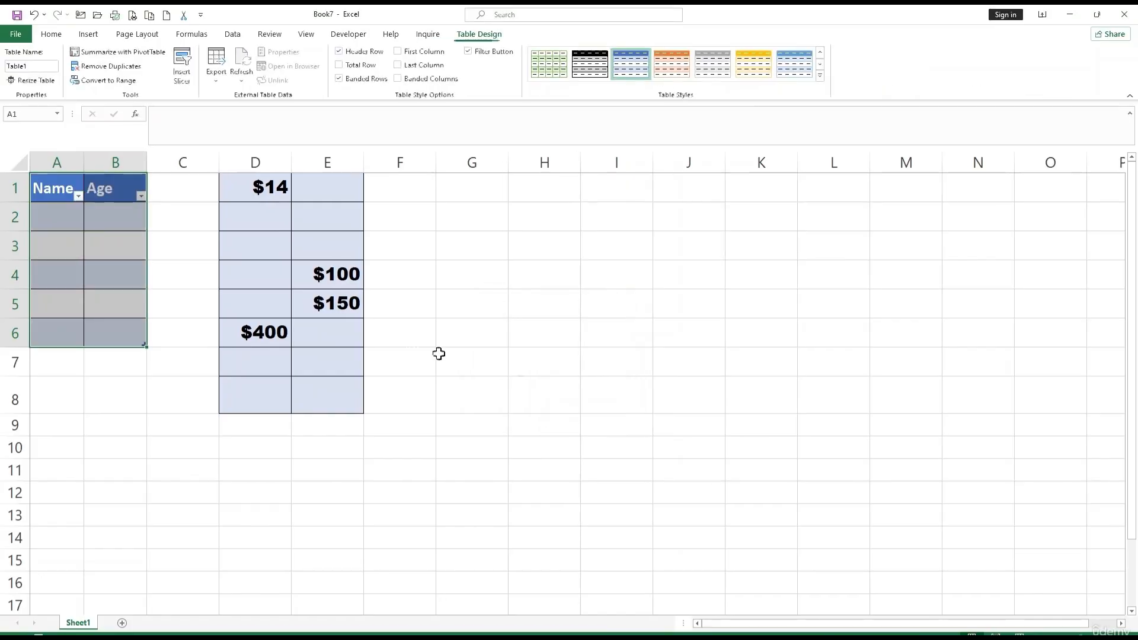
{"action": "left_click", "coordinate": [127, 287]}
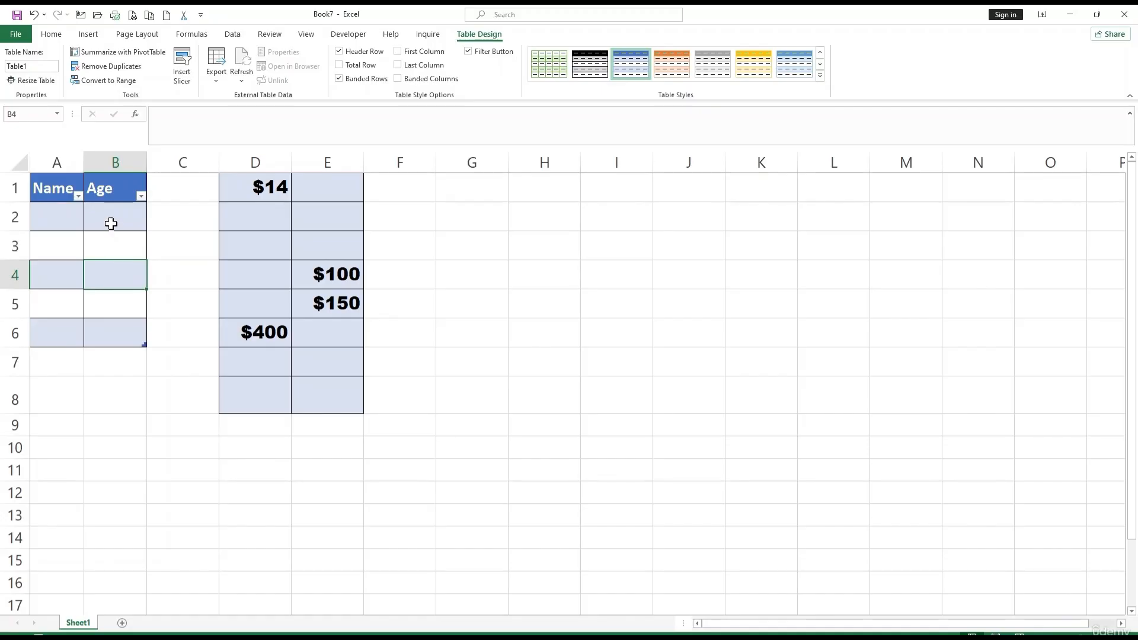
{"action": "scroll", "coordinate": [111, 222], "scroll_direction": "up", "scroll_amount": 2}
{"action": "key", "text": "alt"}
{"action": "left_click_drag", "start_coordinate": [77, 191], "coordinate": [159, 383]}
{"action": "left_click", "coordinate": [170, 437]}
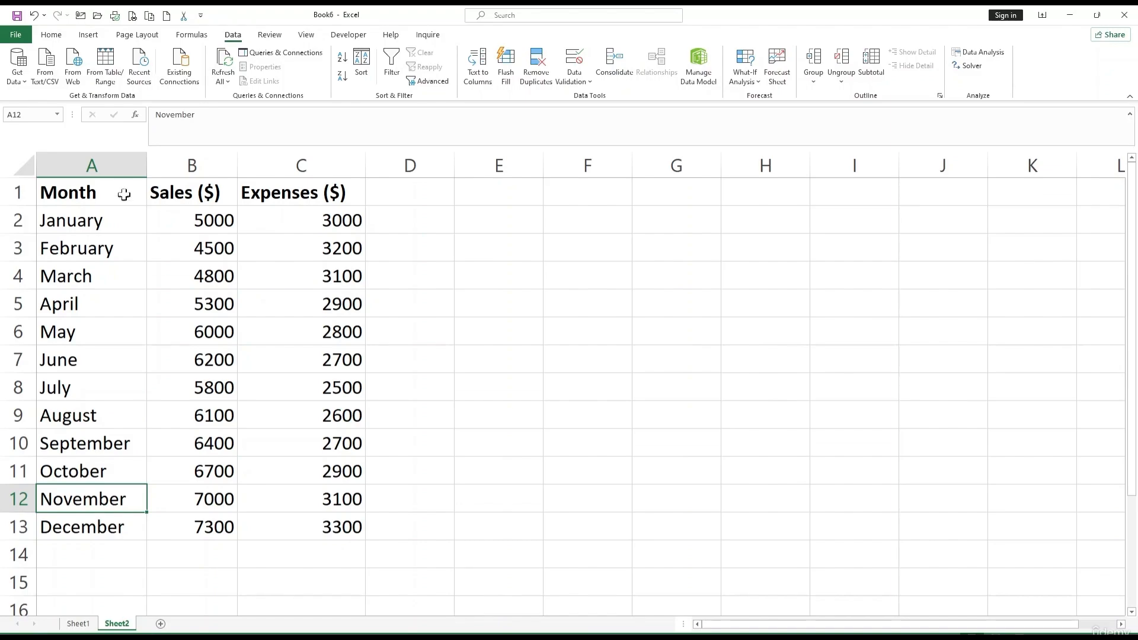
Step: Examine the Month, Sales ($) and Expenses ($) columns, their header row and the monthly records on Sheet2 of Book6
{"action": "left_click", "coordinate": [101, 170]}
{"action": "left_click", "coordinate": [200, 171]}
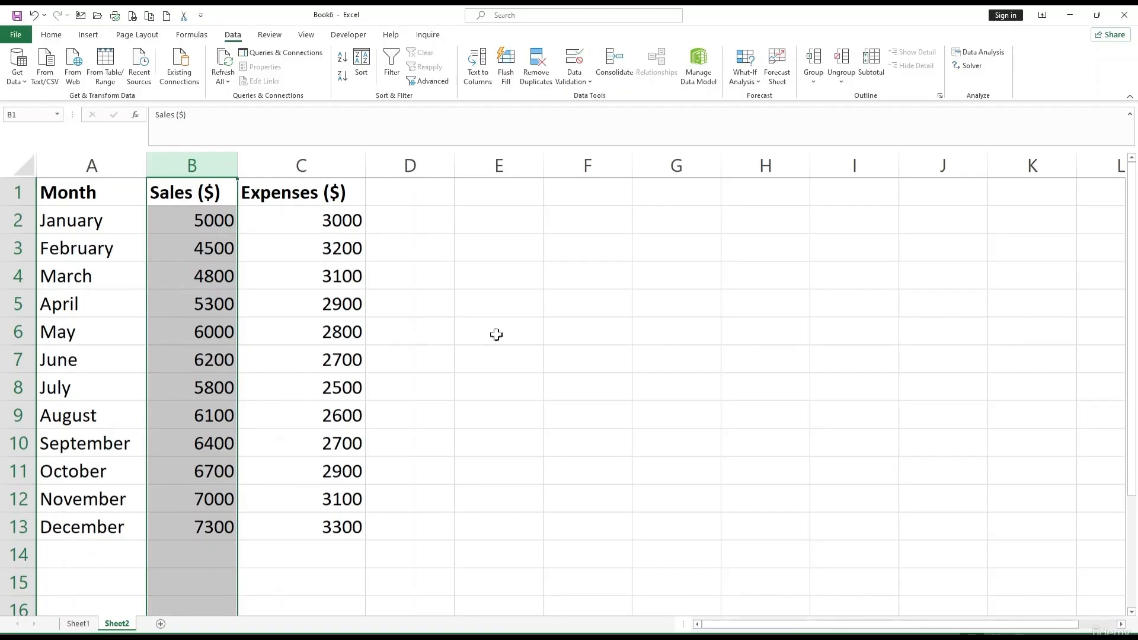
{"action": "left_click", "coordinate": [301, 248]}
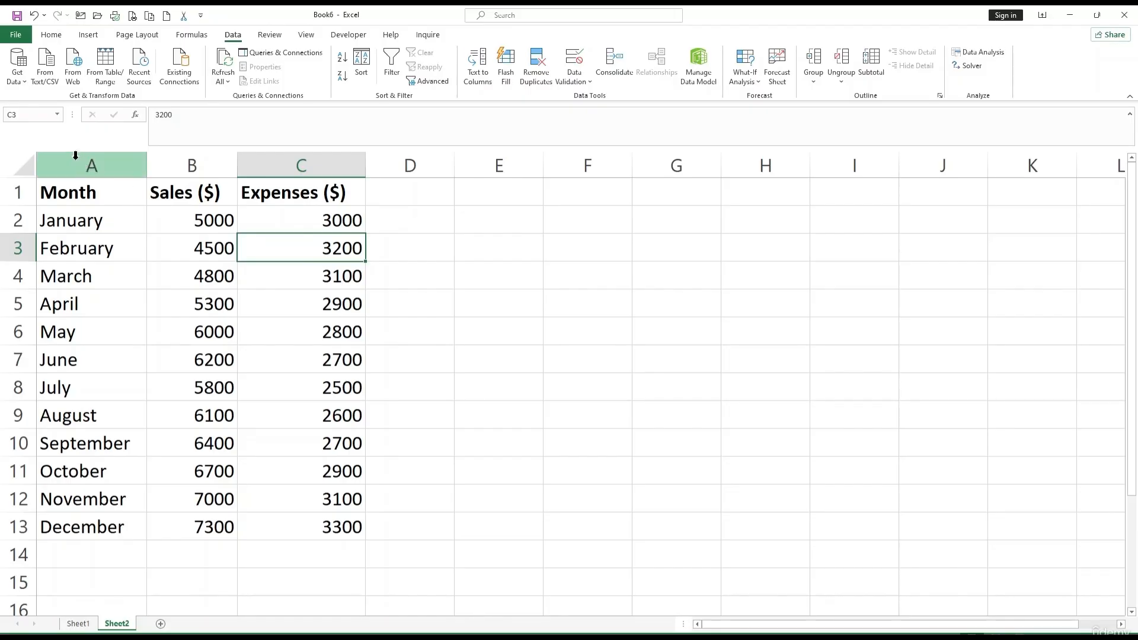
{"action": "left_click_drag", "start_coordinate": [82, 191], "coordinate": [376, 182]}
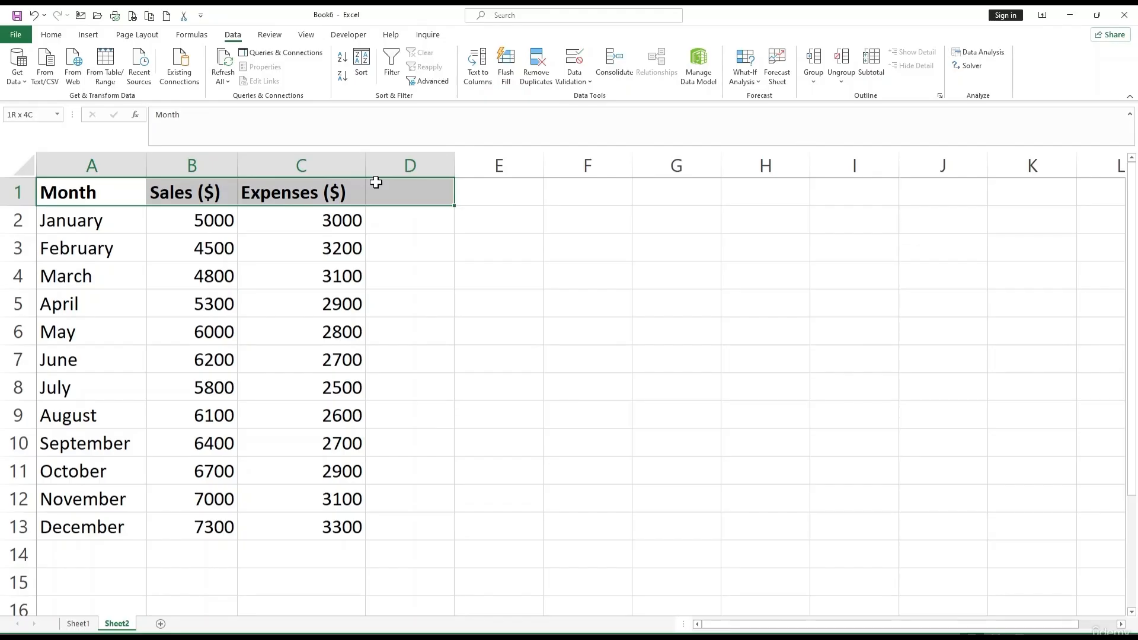
{"action": "left_click", "coordinate": [308, 269]}
{"action": "left_click_drag", "start_coordinate": [89, 220], "coordinate": [331, 512]}
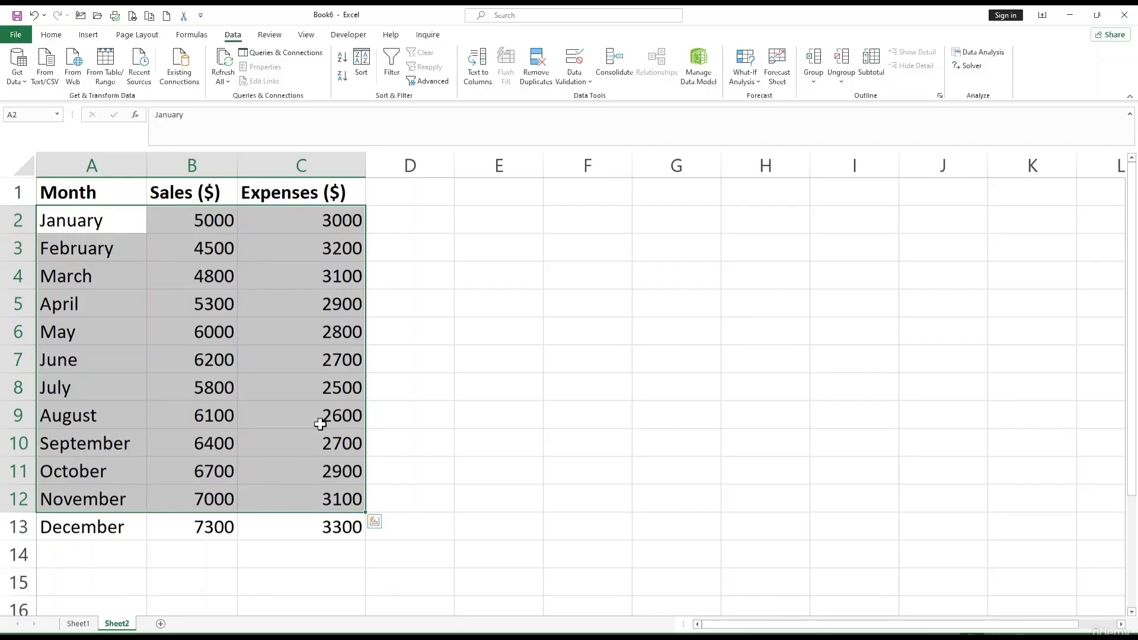
{"action": "left_click", "coordinate": [323, 387]}
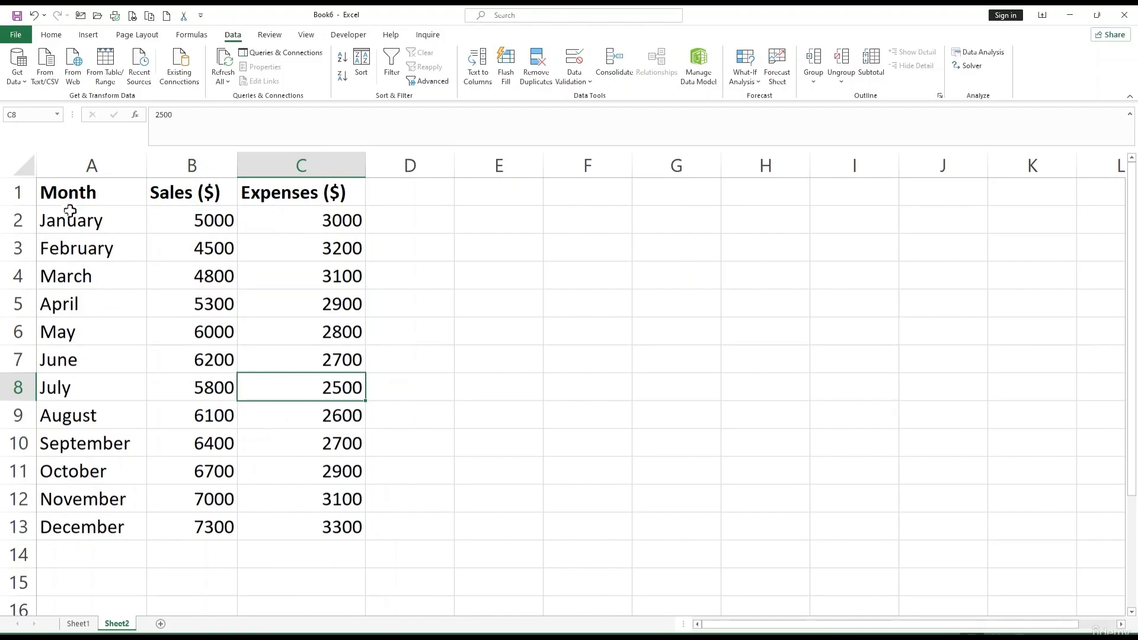
Step: Insert a clustered column chart of monthly sales from the range A1:B13
{"action": "left_click_drag", "start_coordinate": [60, 191], "coordinate": [183, 519]}
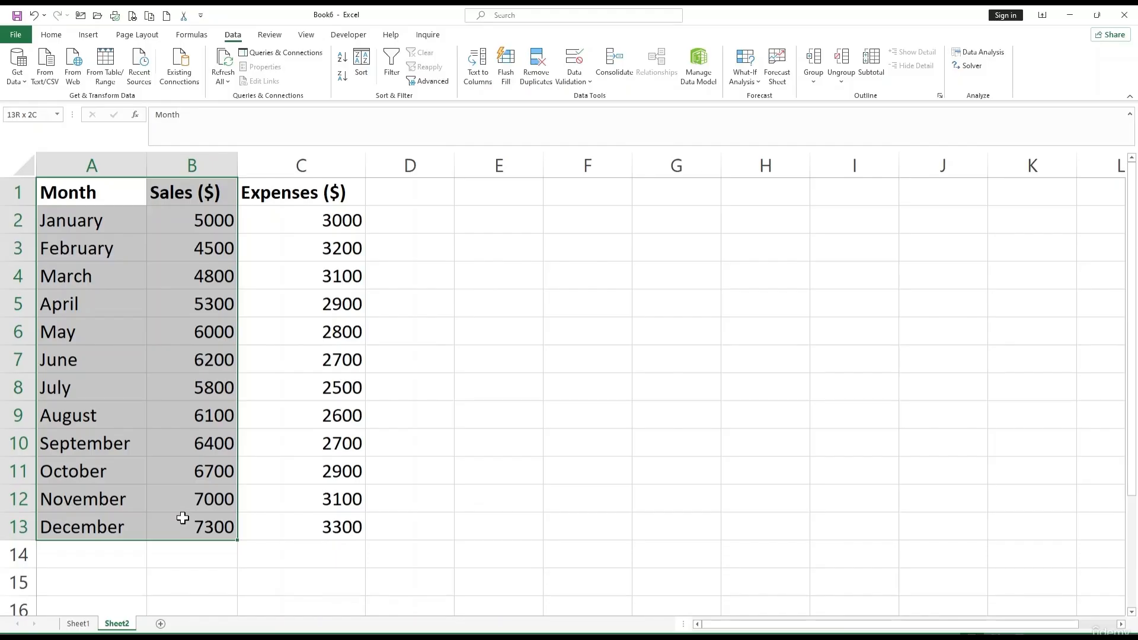
{"action": "left_click_drag", "start_coordinate": [183, 519], "coordinate": [182, 519]}
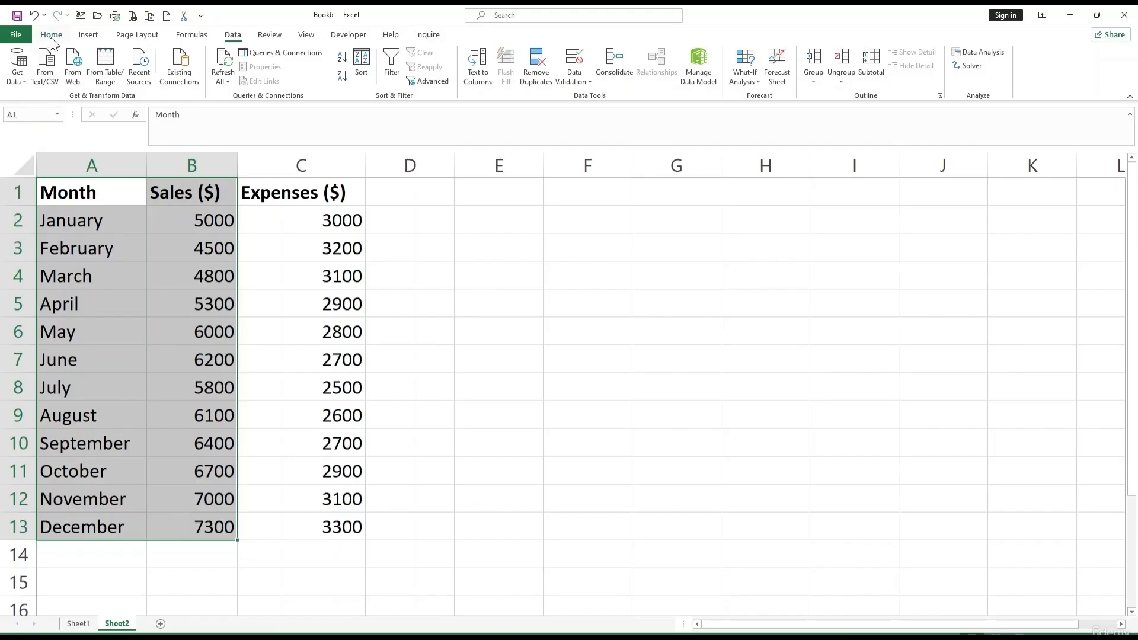
{"action": "left_click", "coordinate": [86, 36]}
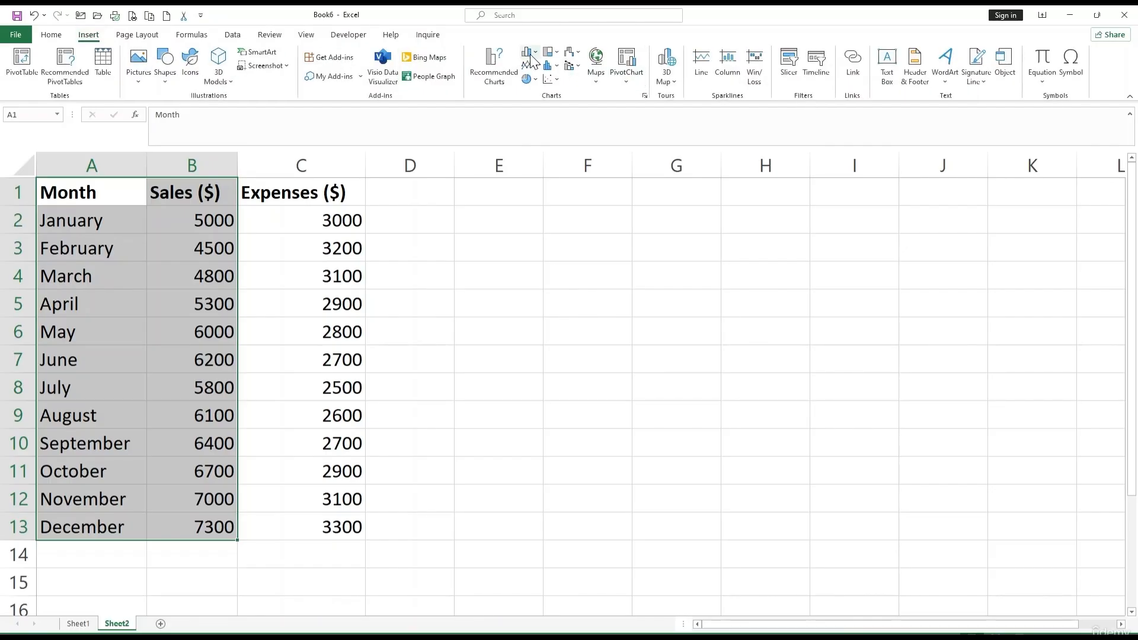
{"action": "left_click", "coordinate": [645, 96]}
{"action": "left_click", "coordinate": [477, 175]}
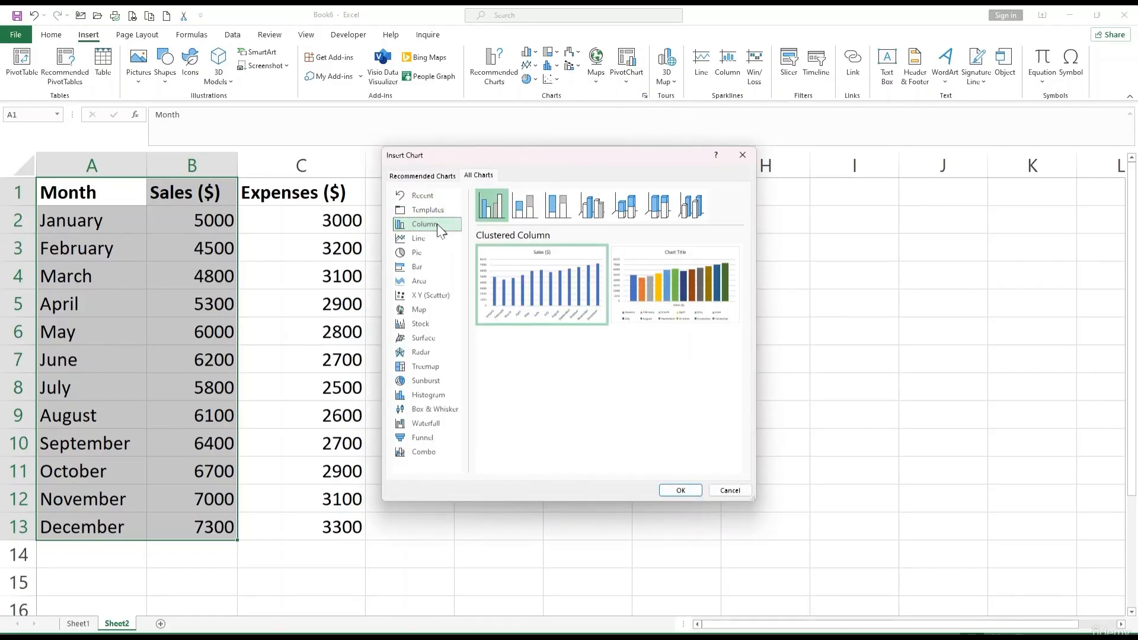
{"action": "mouse_move", "coordinate": [537, 263]}
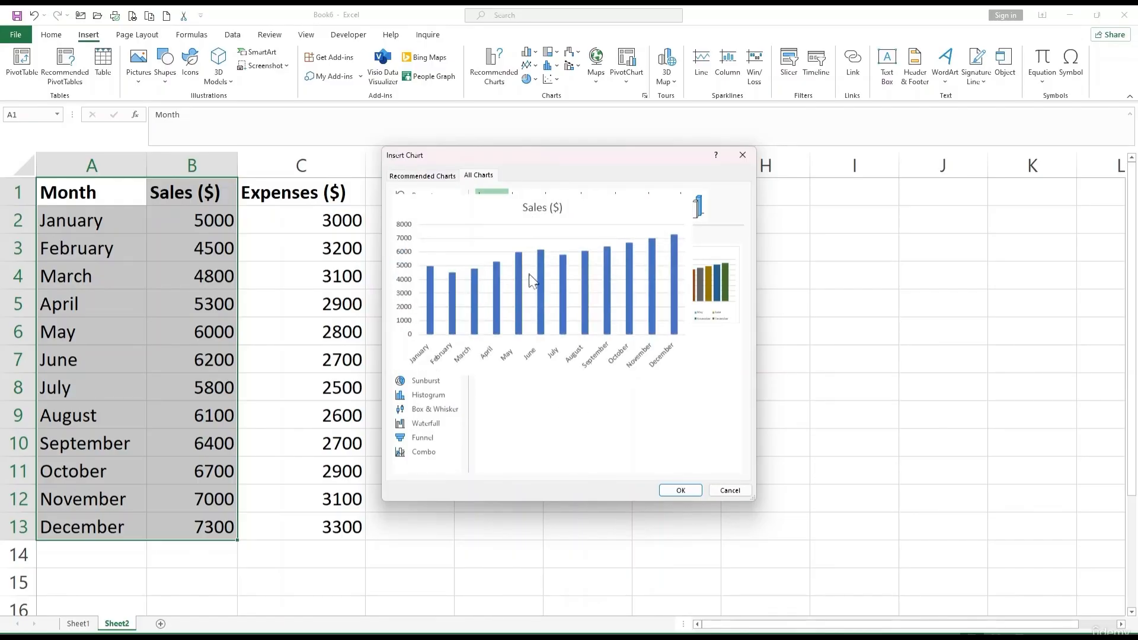
{"action": "left_click", "coordinate": [684, 490]}
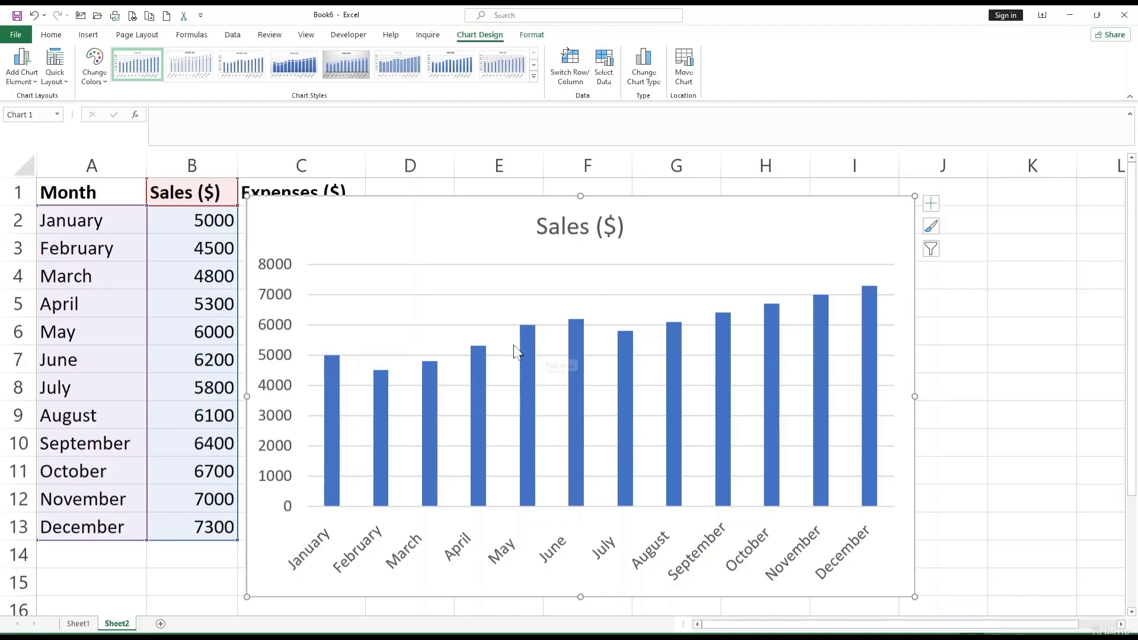
{"action": "scroll", "coordinate": [543, 320], "scroll_direction": "down", "scroll_amount": 4}
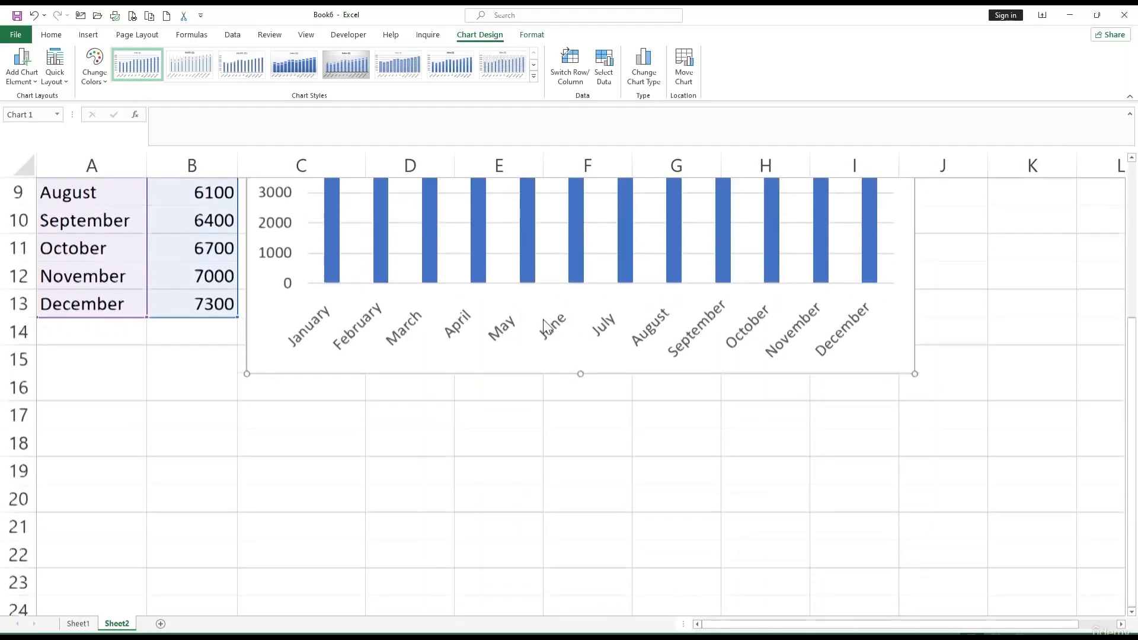
{"action": "scroll", "coordinate": [544, 320], "scroll_direction": "up", "scroll_amount": 4}
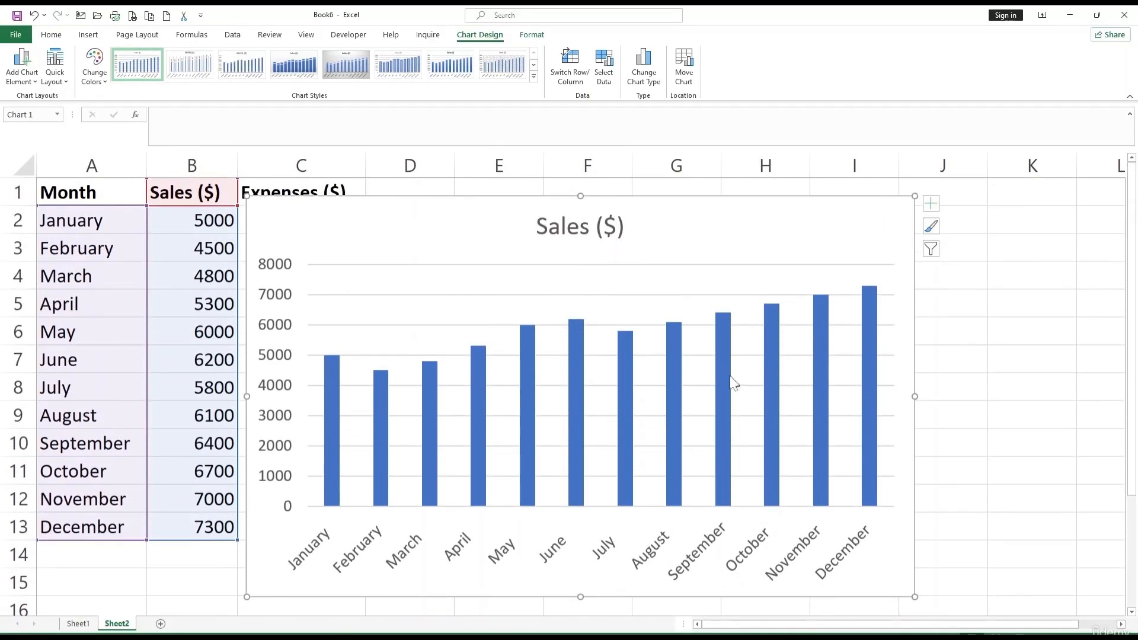
Step: Add a primary horizontal axis title reading "Month" to the sales column chart
{"action": "mouse_move", "coordinate": [721, 372]}
{"action": "left_click", "coordinate": [34, 82]}
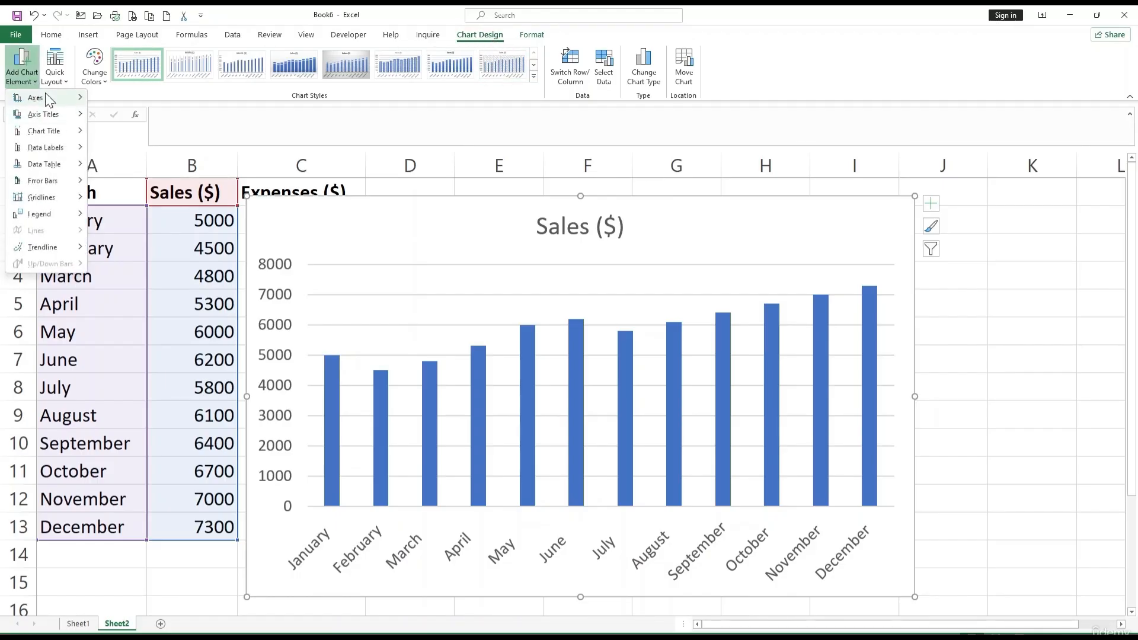
{"action": "mouse_move", "coordinate": [65, 115]}
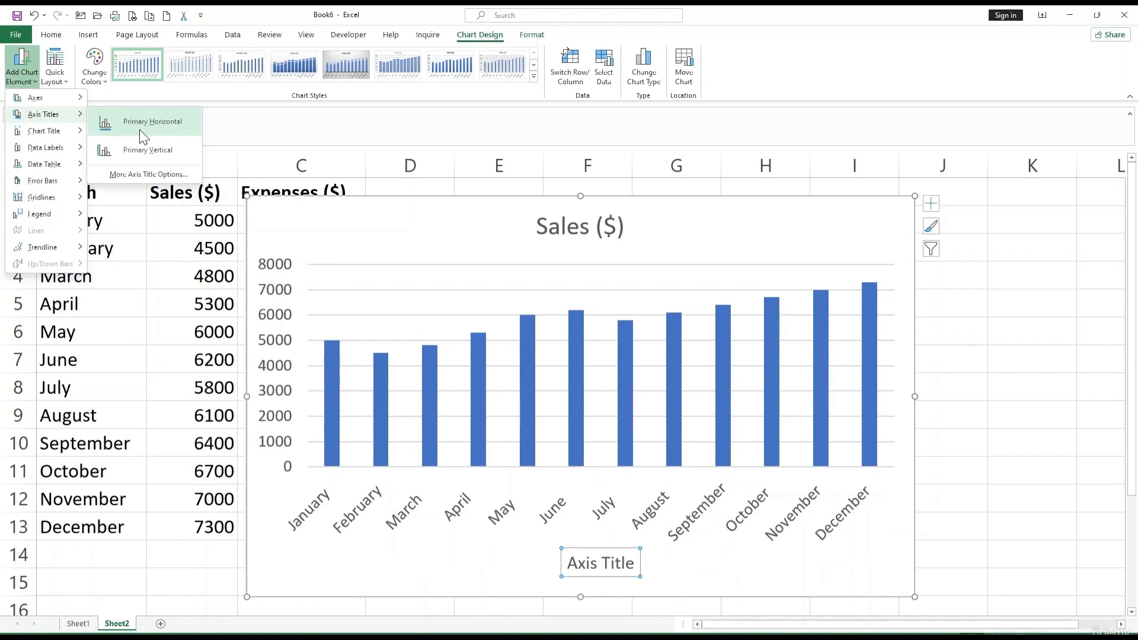
{"action": "left_click", "coordinate": [140, 130]}
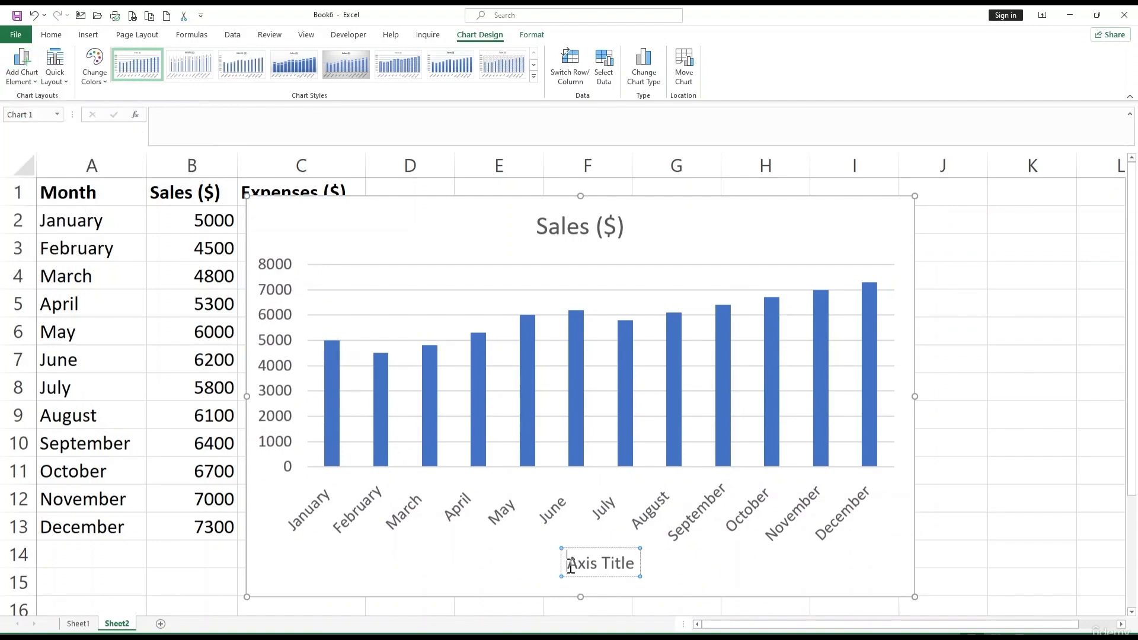
{"action": "left_click_drag", "start_coordinate": [567, 564], "coordinate": [635, 561]}
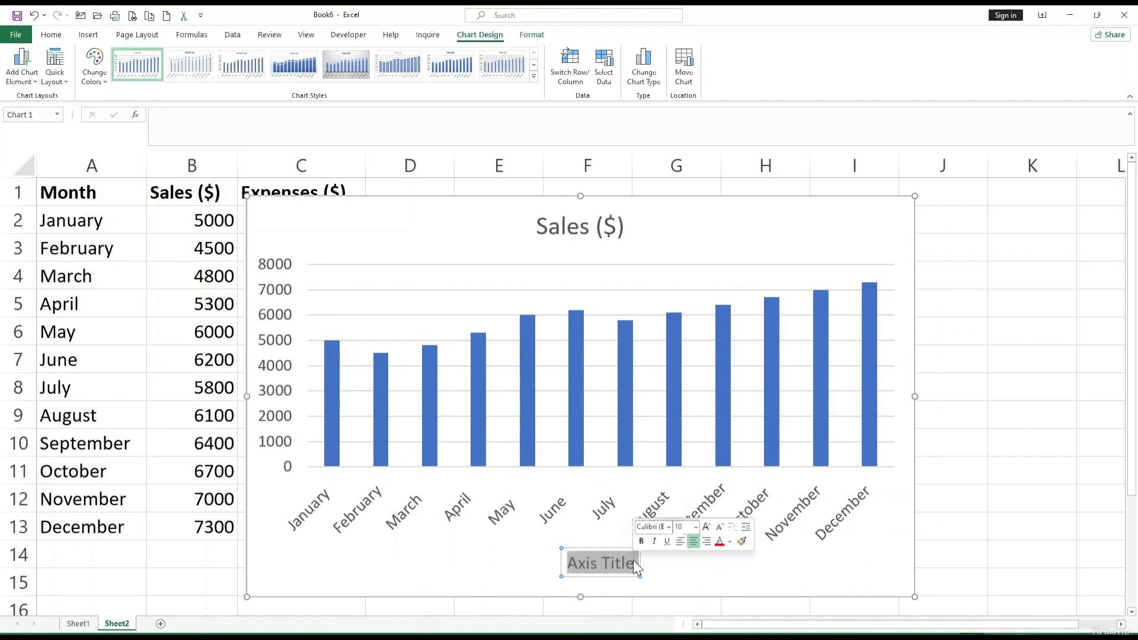
{"action": "type", "text": "Month"}
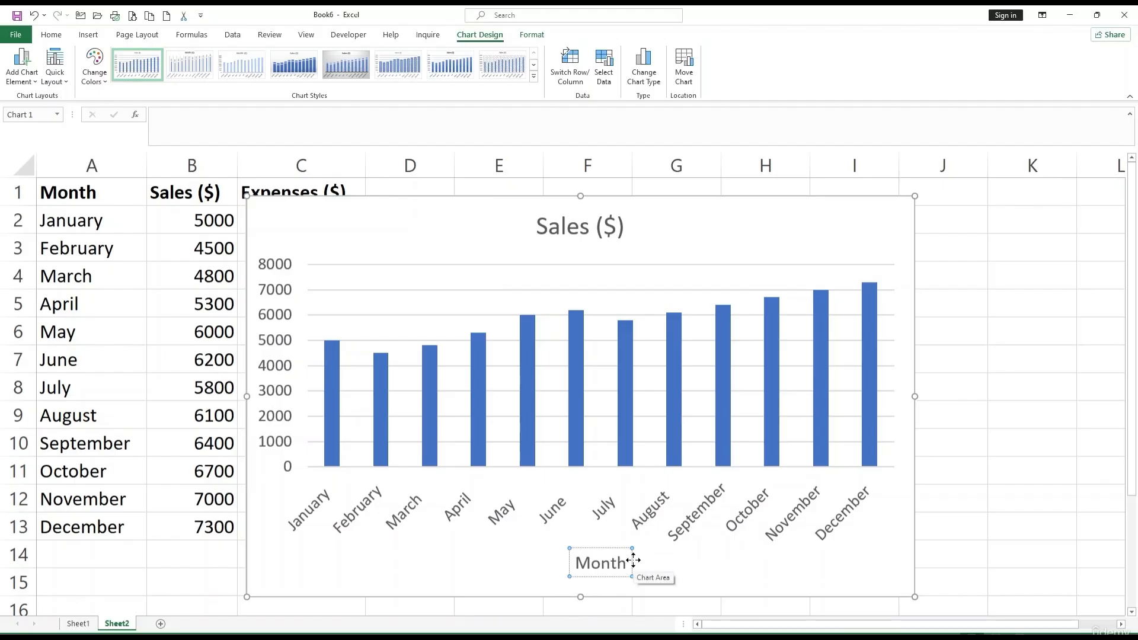
{"action": "left_click", "coordinate": [1049, 361]}
Step: Add data labels to the sales chart's columns, positioned at Inside End
{"action": "left_click", "coordinate": [836, 276]}
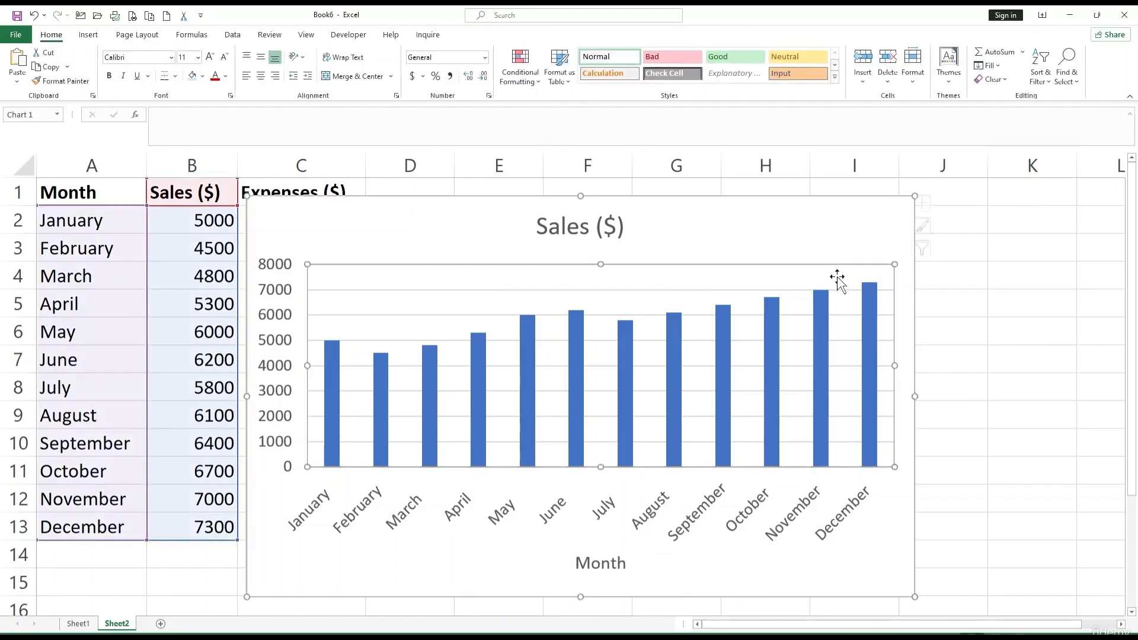
{"action": "left_click", "coordinate": [930, 203]}
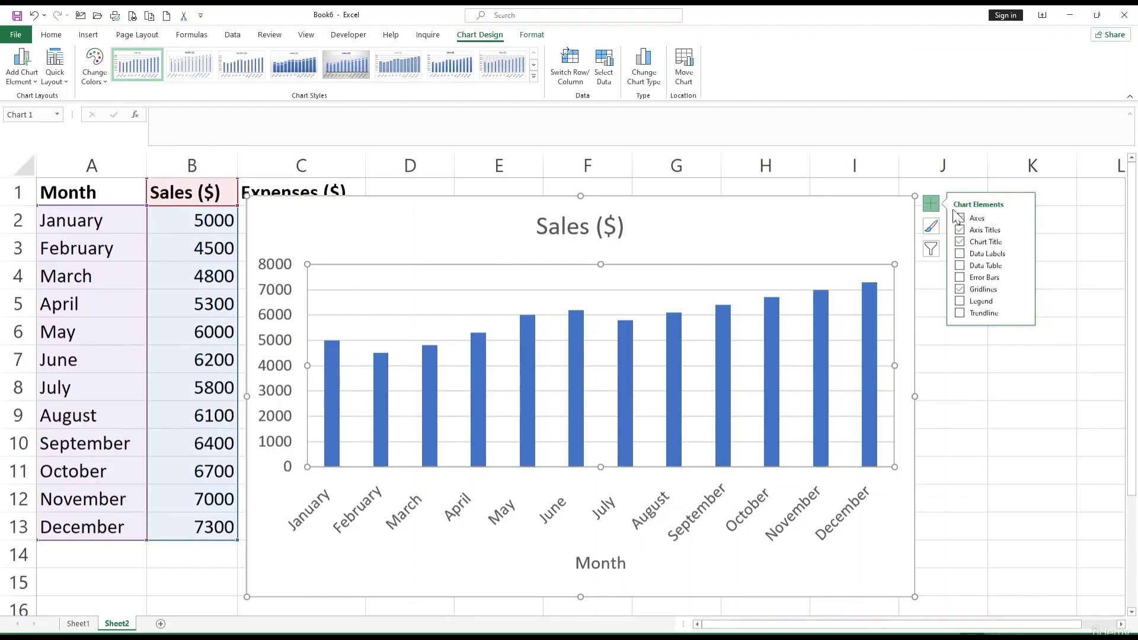
{"action": "left_click", "coordinate": [961, 267]}
{"action": "left_click", "coordinate": [1023, 254]}
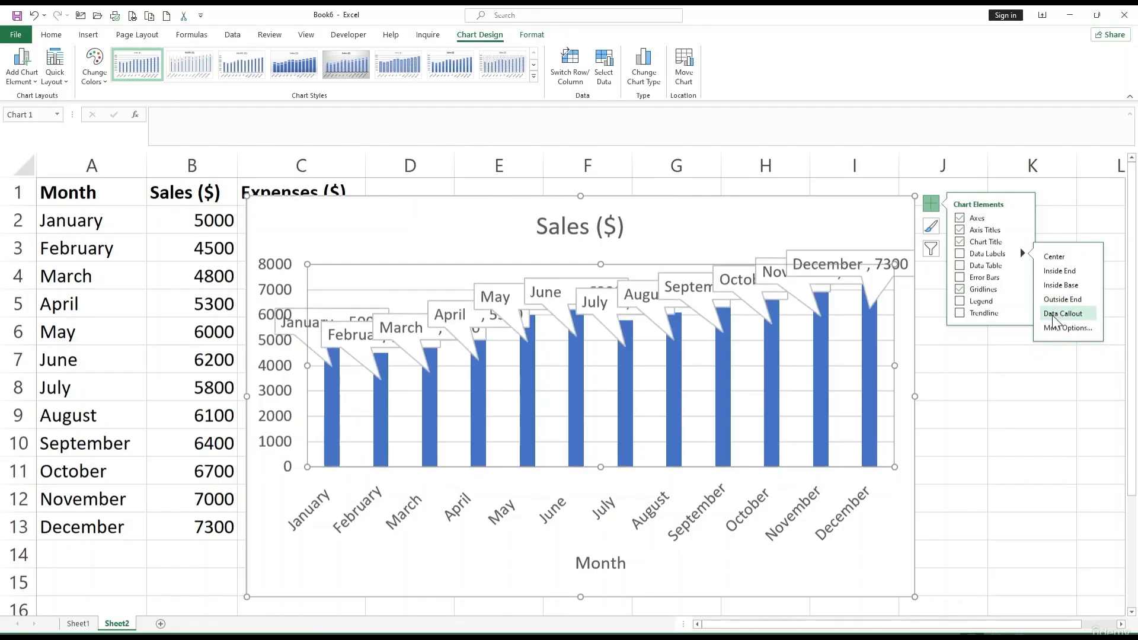
{"action": "left_click", "coordinate": [1053, 276]}
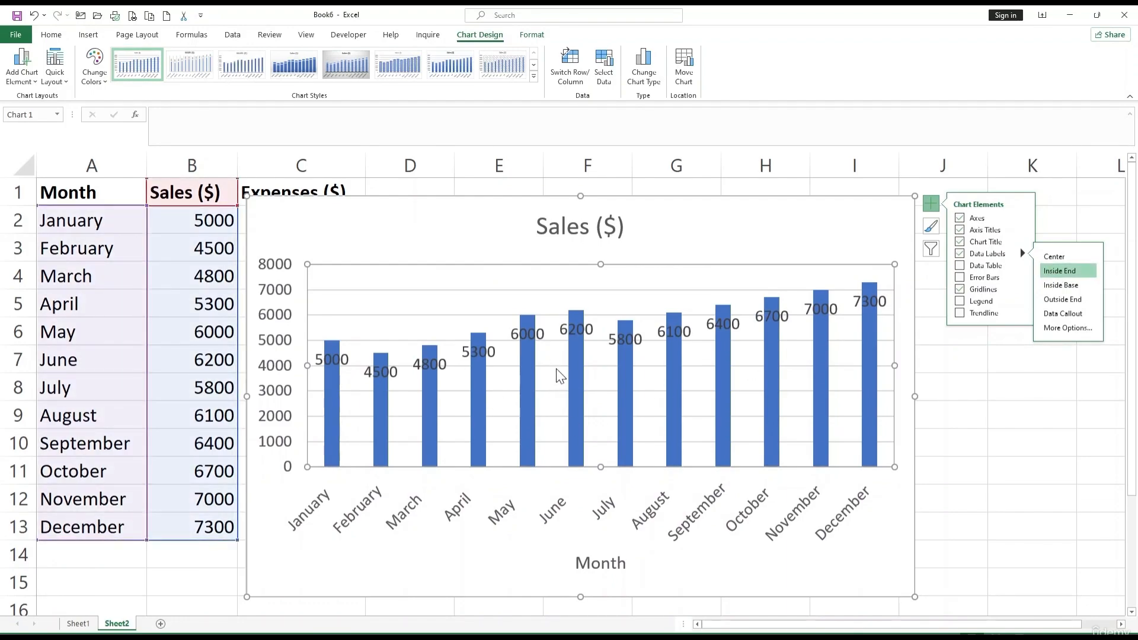
{"action": "left_click", "coordinate": [498, 294]}
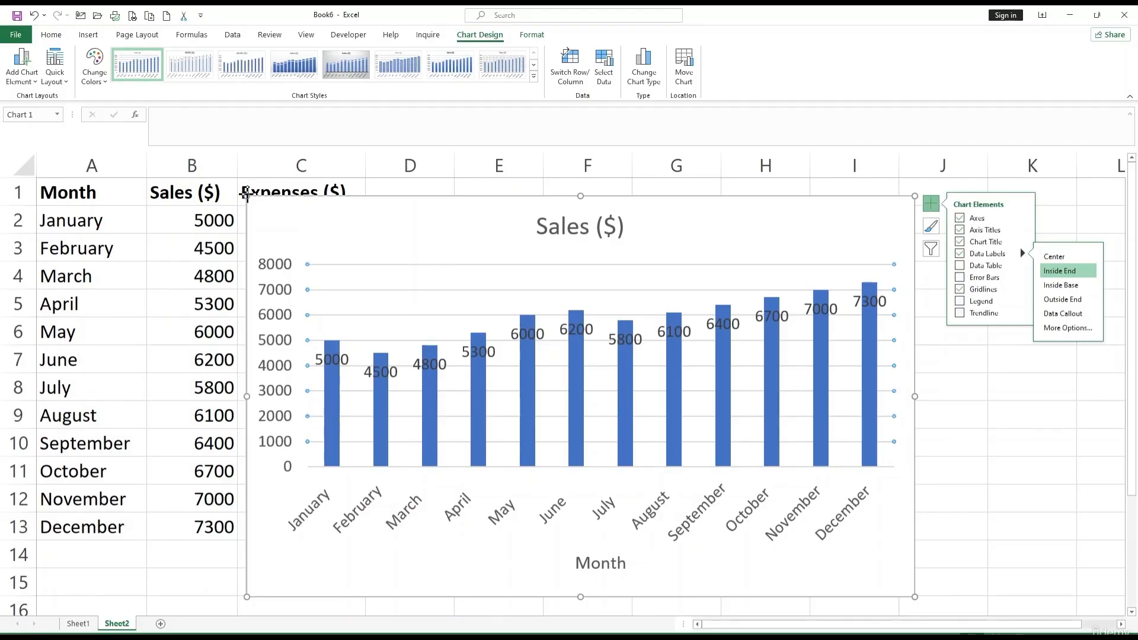
Step: Shrink the sales chart to a little over half its width and move it beside the data, around F2:J10
{"action": "left_click_drag", "start_coordinate": [247, 195], "coordinate": [536, 351]}
{"action": "left_click", "coordinate": [682, 383]}
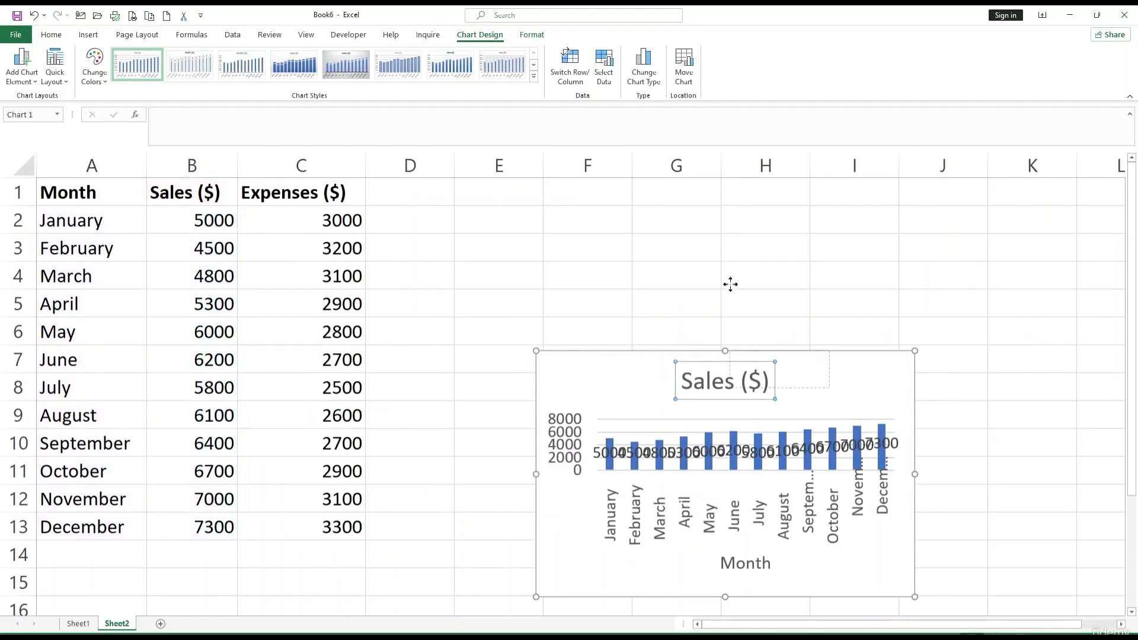
{"action": "left_click_drag", "start_coordinate": [621, 391], "coordinate": [681, 242]}
{"action": "left_click", "coordinate": [503, 379]}
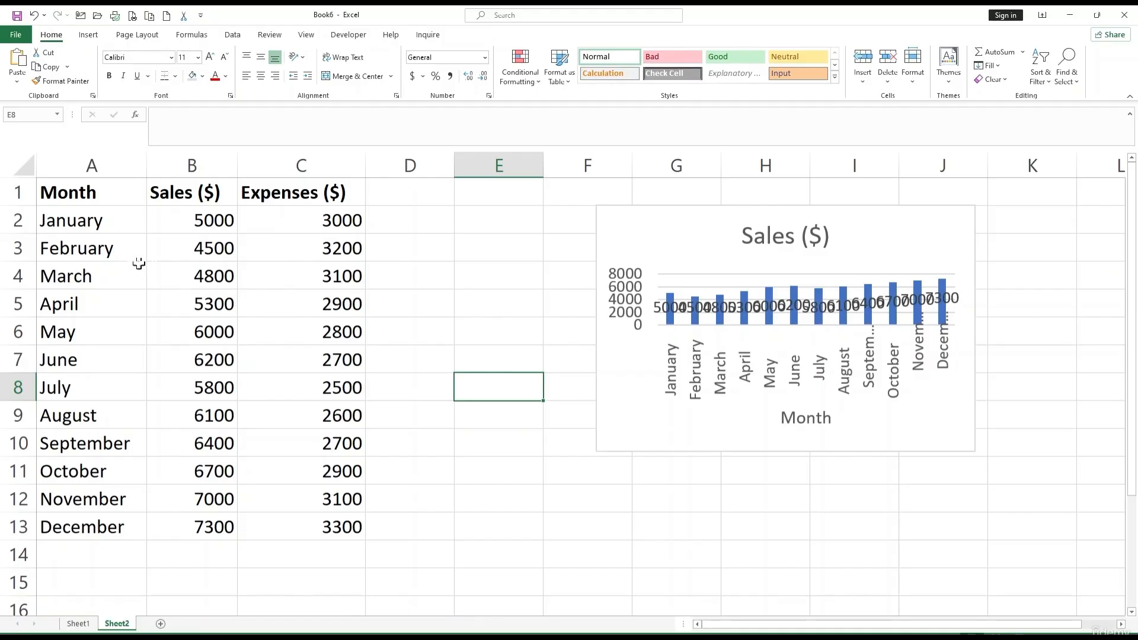
Step: Insert a 2-D line chart with markers comparing sales and expenses from the range A1:C13
{"action": "left_click_drag", "start_coordinate": [152, 267], "coordinate": [151, 254]}
{"action": "left_click_drag", "start_coordinate": [78, 192], "coordinate": [333, 524]}
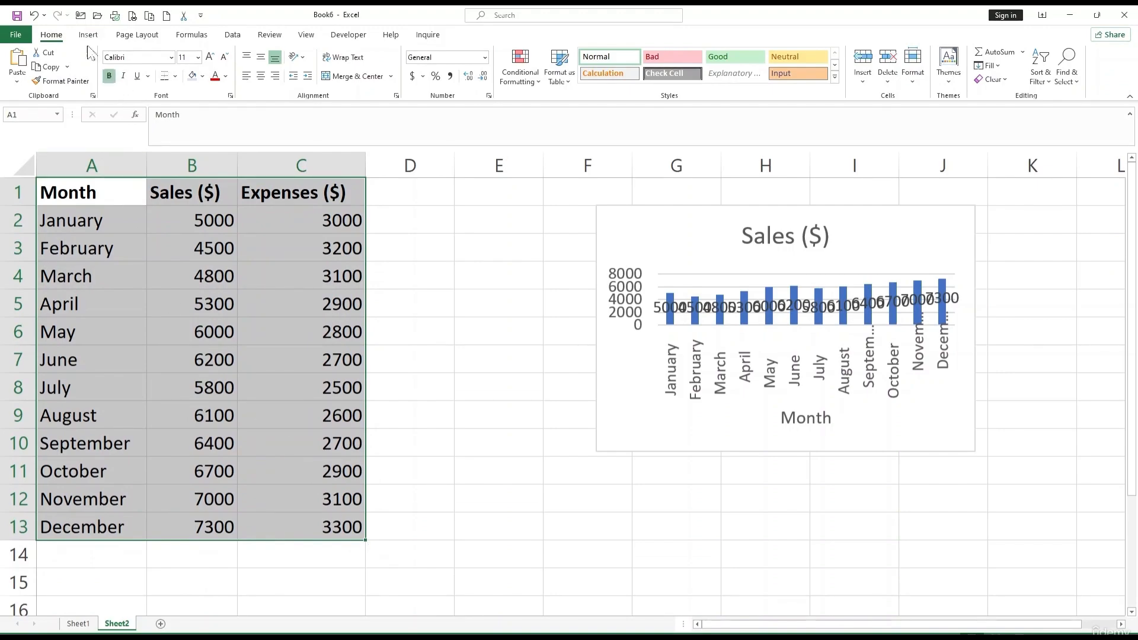
{"action": "left_click", "coordinate": [86, 34]}
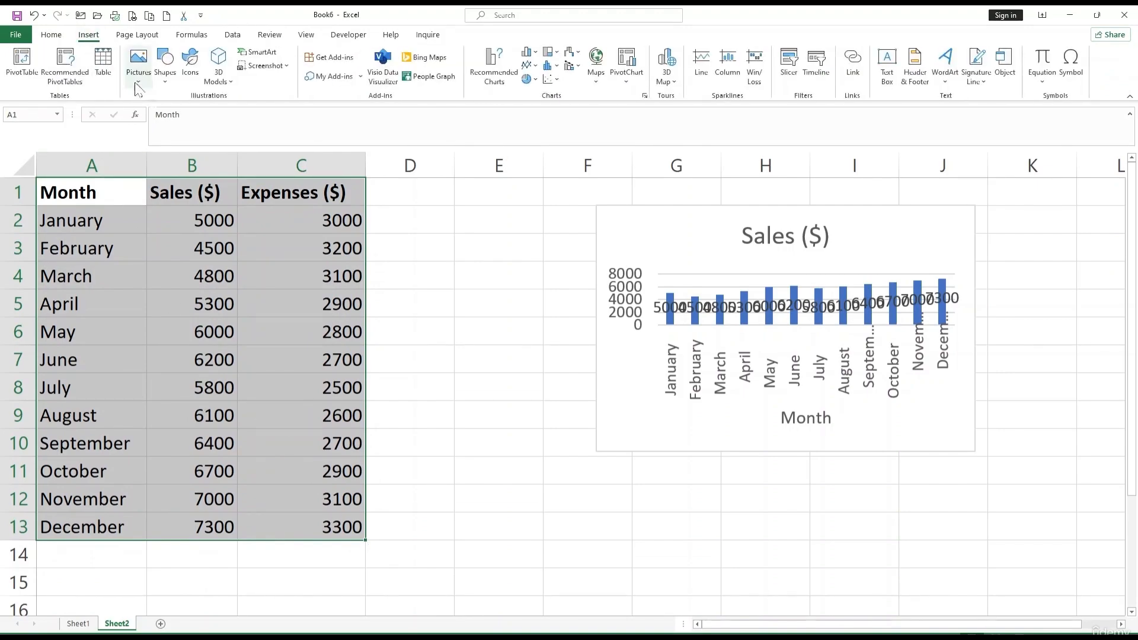
{"action": "left_click", "coordinate": [534, 66]}
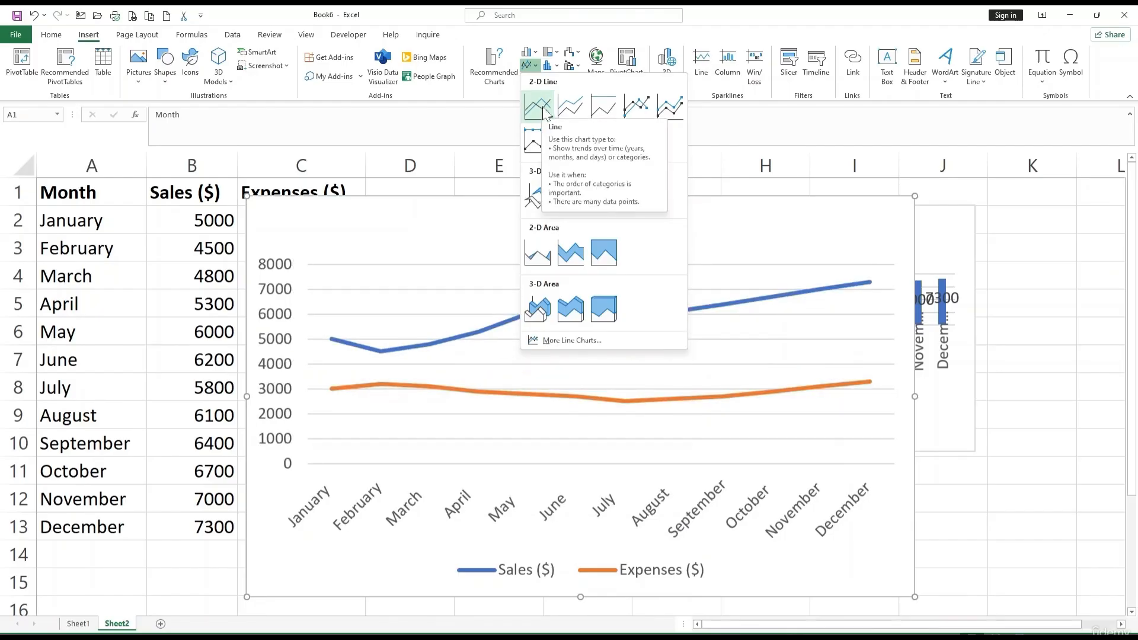
{"action": "left_click", "coordinate": [645, 103]}
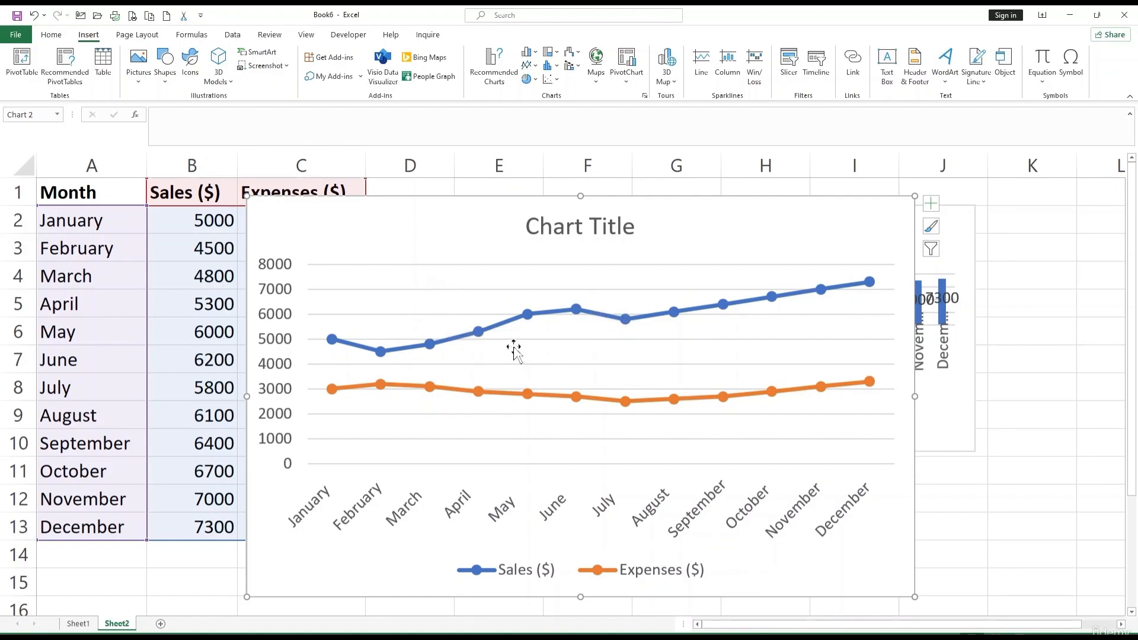
Step: Examine the line chart's two series and match them to the Sales ($) and Expenses ($) legend entries
{"action": "scroll", "coordinate": [534, 351], "scroll_direction": "down", "scroll_amount": 3}
{"action": "scroll", "coordinate": [534, 351], "scroll_direction": "up", "scroll_amount": 3}
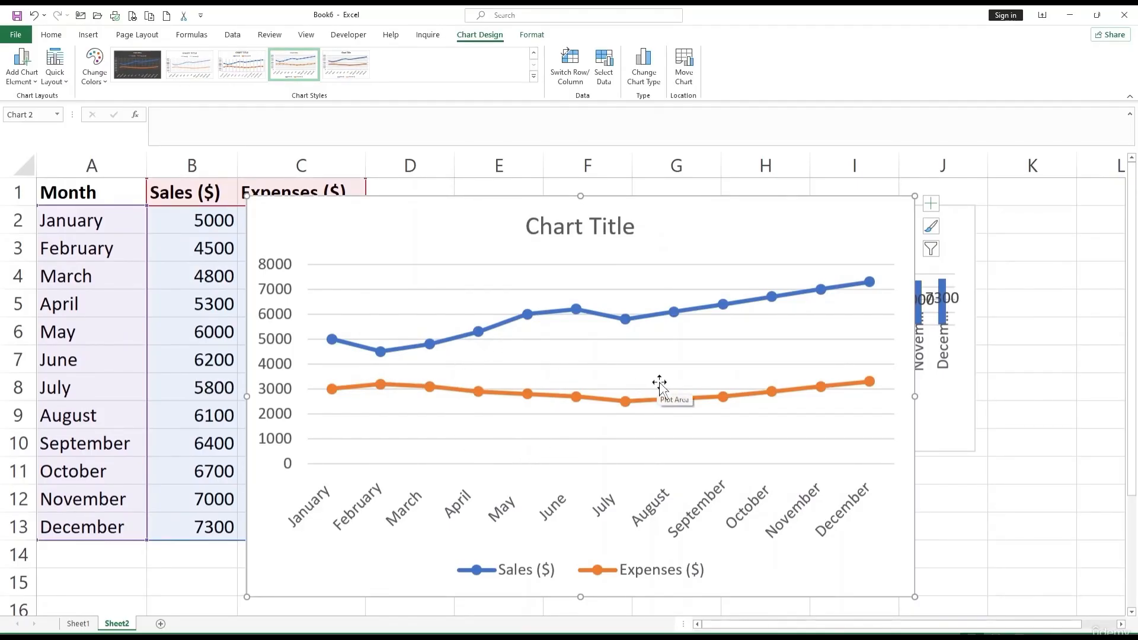
{"action": "scroll", "coordinate": [622, 380], "scroll_direction": "down", "scroll_amount": 3}
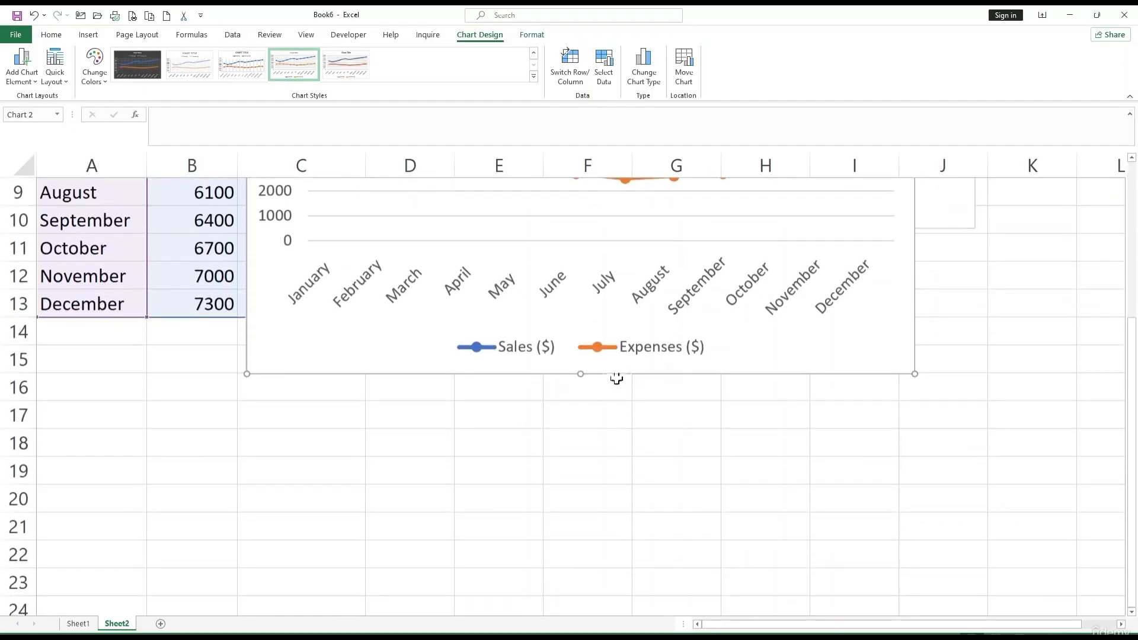
{"action": "scroll", "coordinate": [617, 378], "scroll_direction": "up", "scroll_amount": 3}
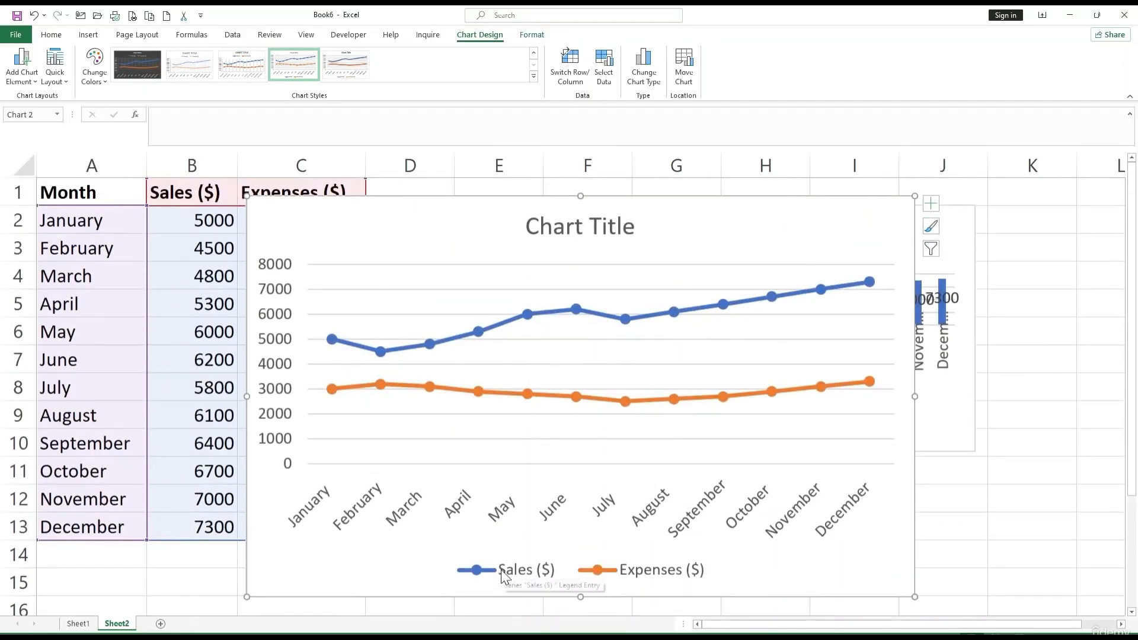
{"action": "left_click", "coordinate": [500, 571]}
{"action": "left_click", "coordinate": [505, 571]}
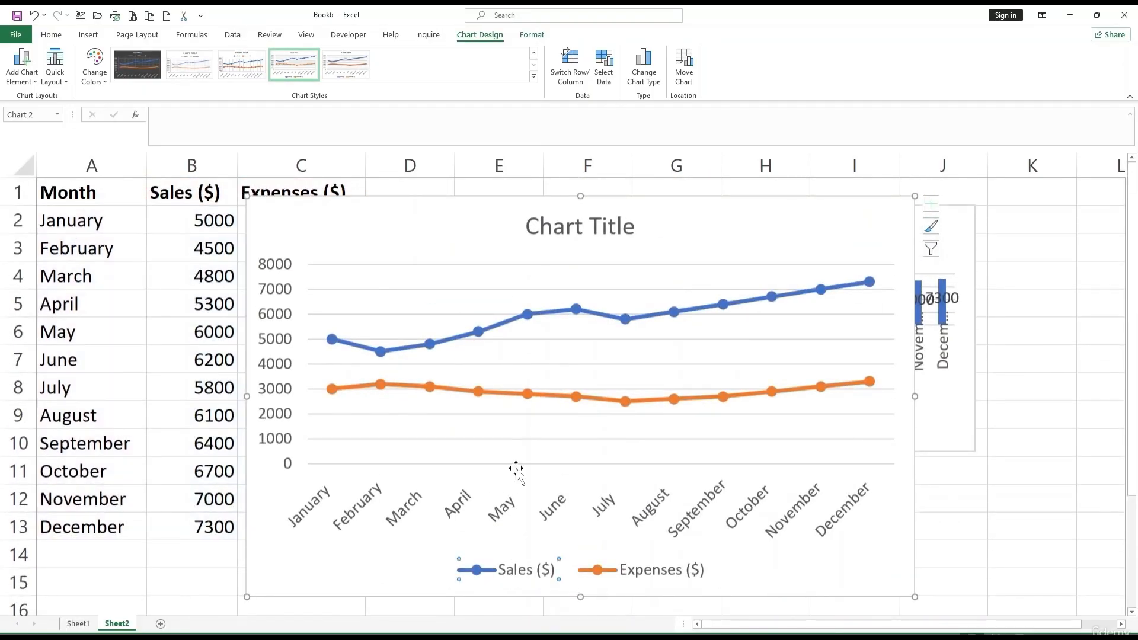
{"action": "left_click", "coordinate": [498, 325]}
{"action": "left_click", "coordinate": [648, 577]}
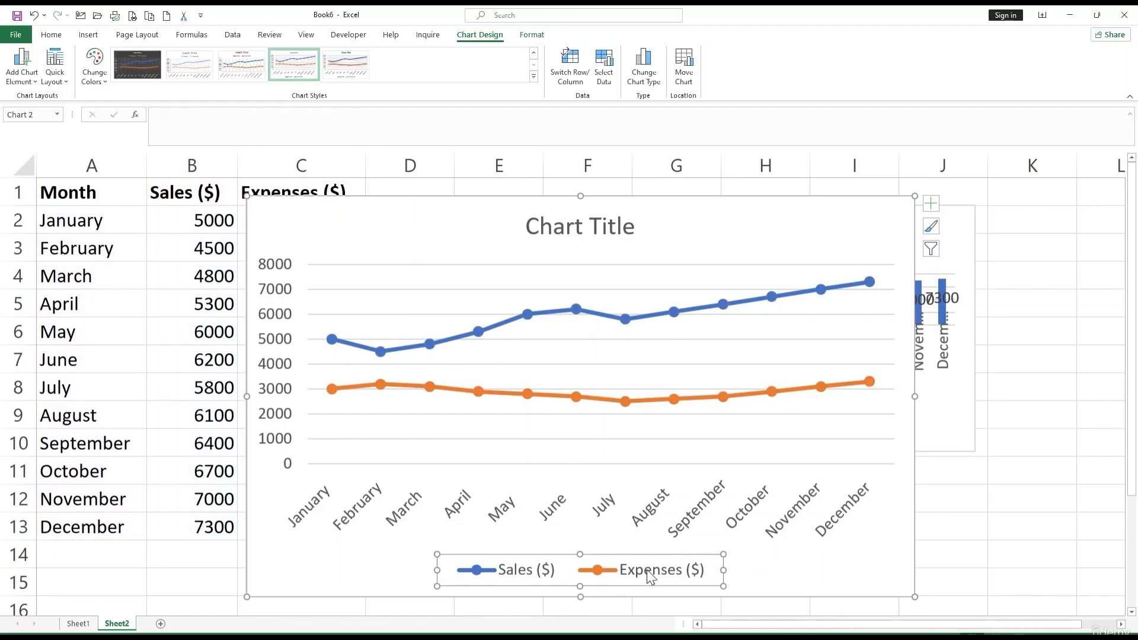
Step: Shrink the line chart to a little over half its size and move it beside the sales column chart, around K1:N9
{"action": "left_click", "coordinate": [516, 397]}
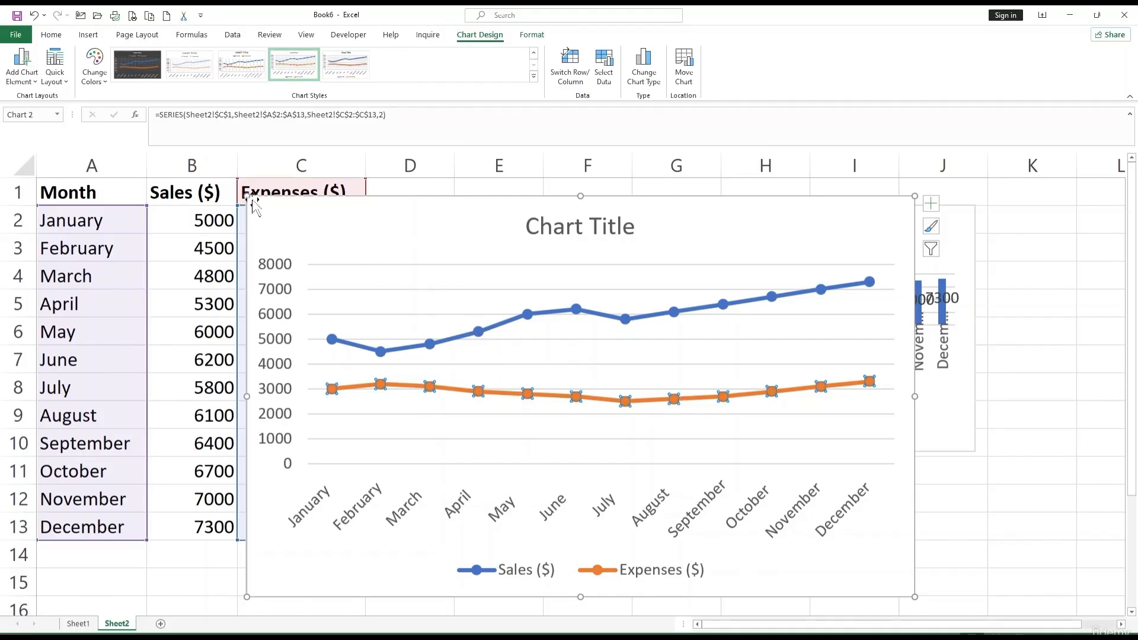
{"action": "left_click_drag", "start_coordinate": [247, 196], "coordinate": [545, 371]}
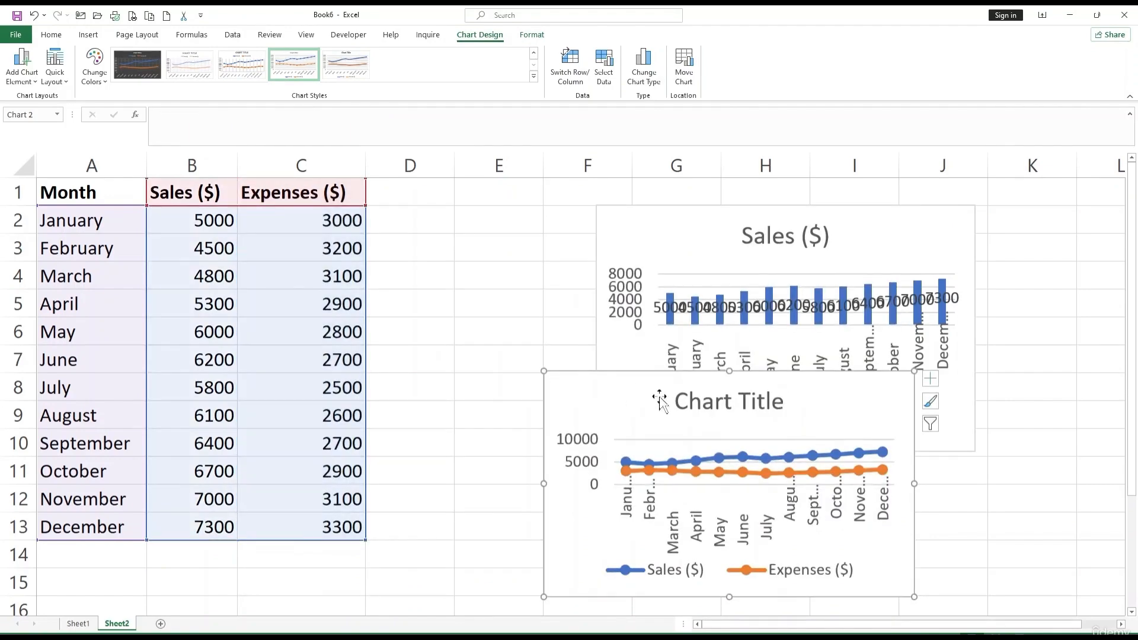
{"action": "left_click_drag", "start_coordinate": [625, 389], "coordinate": [773, 391]}
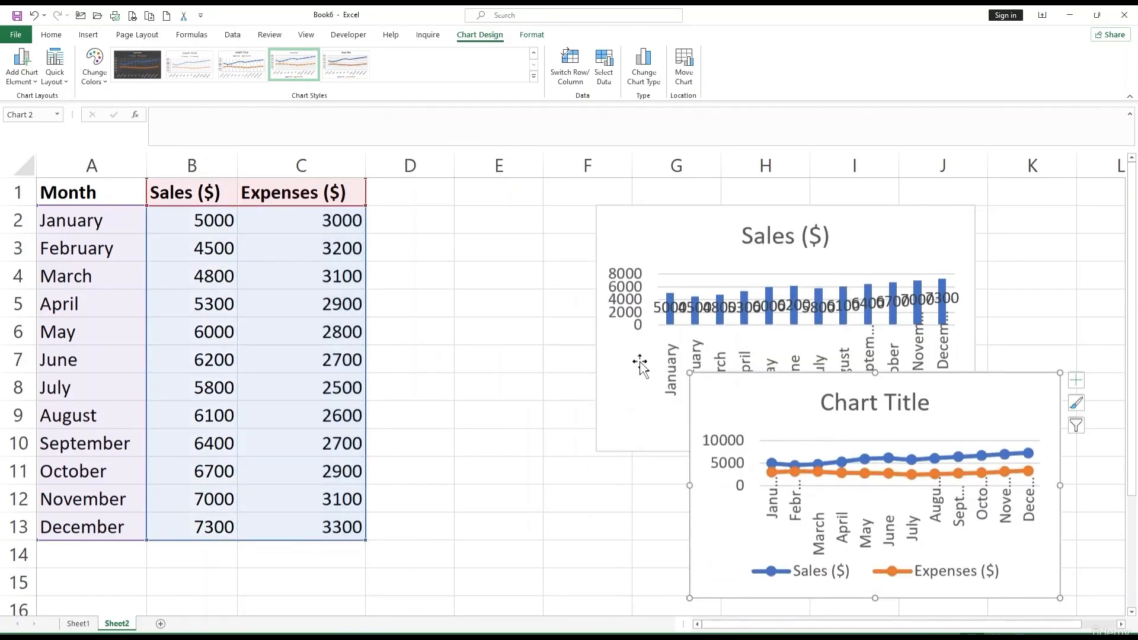
{"action": "scroll", "coordinate": [640, 364], "scroll_direction": "down", "scroll_amount": 3}
{"action": "left_click_drag", "start_coordinate": [569, 338], "coordinate": [771, 219]}
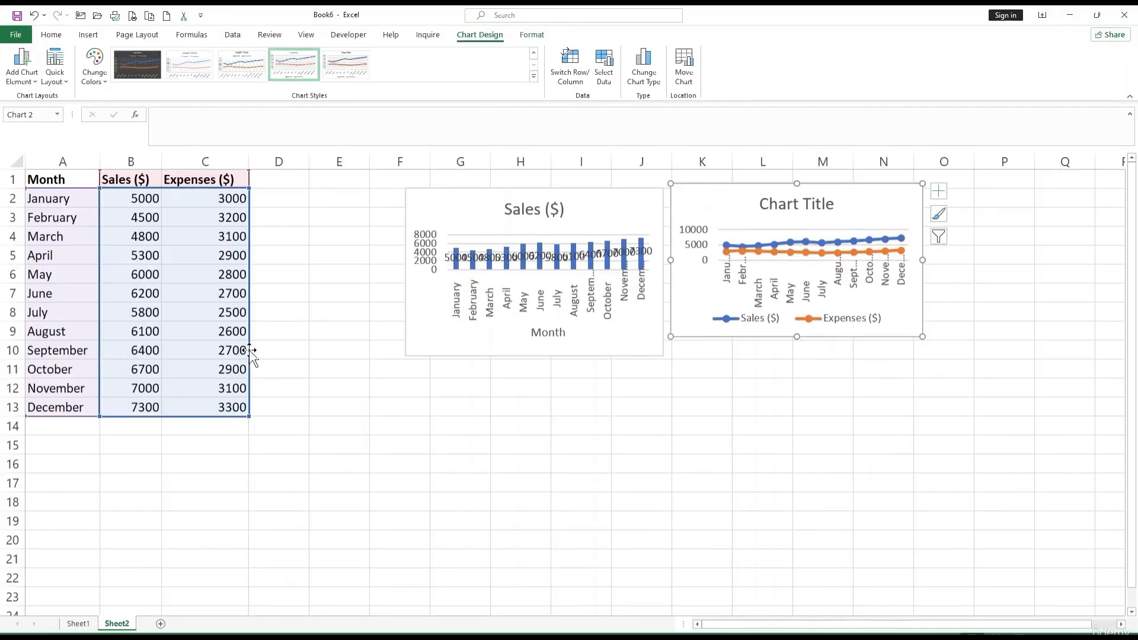
{"action": "left_click", "coordinate": [224, 348]}
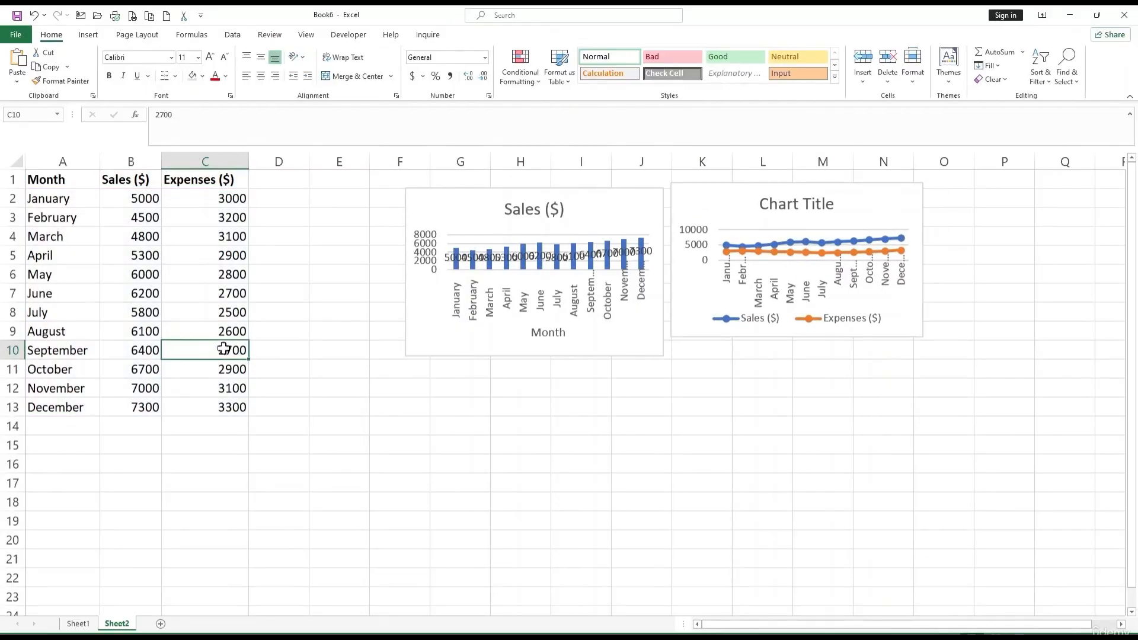
{"action": "left_click", "coordinate": [172, 305]}
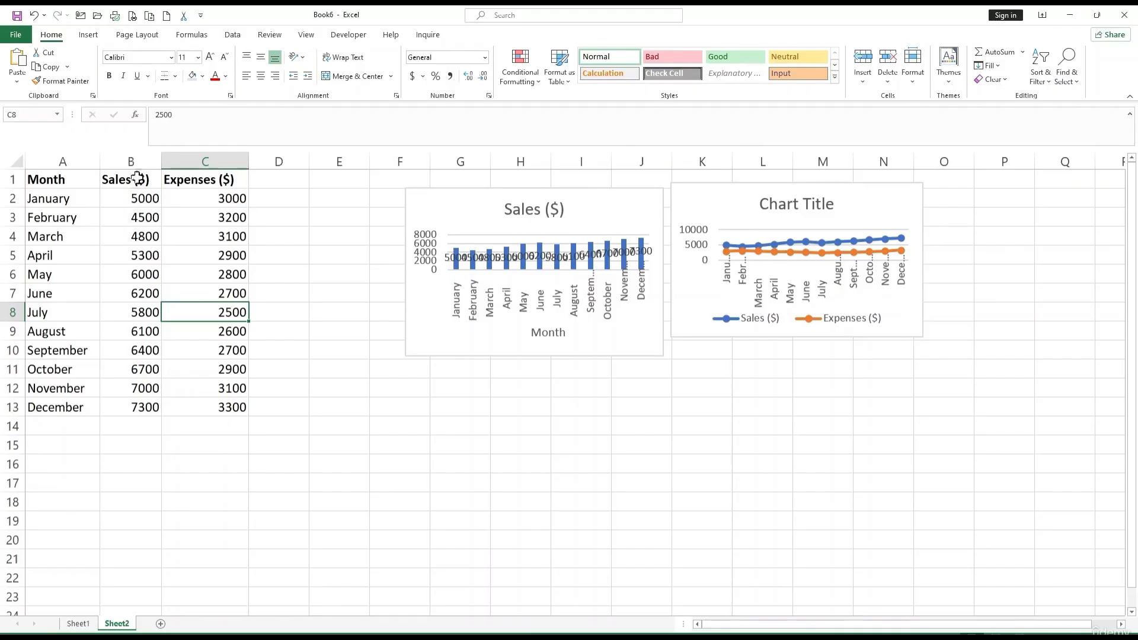
{"action": "left_click", "coordinate": [141, 158]}
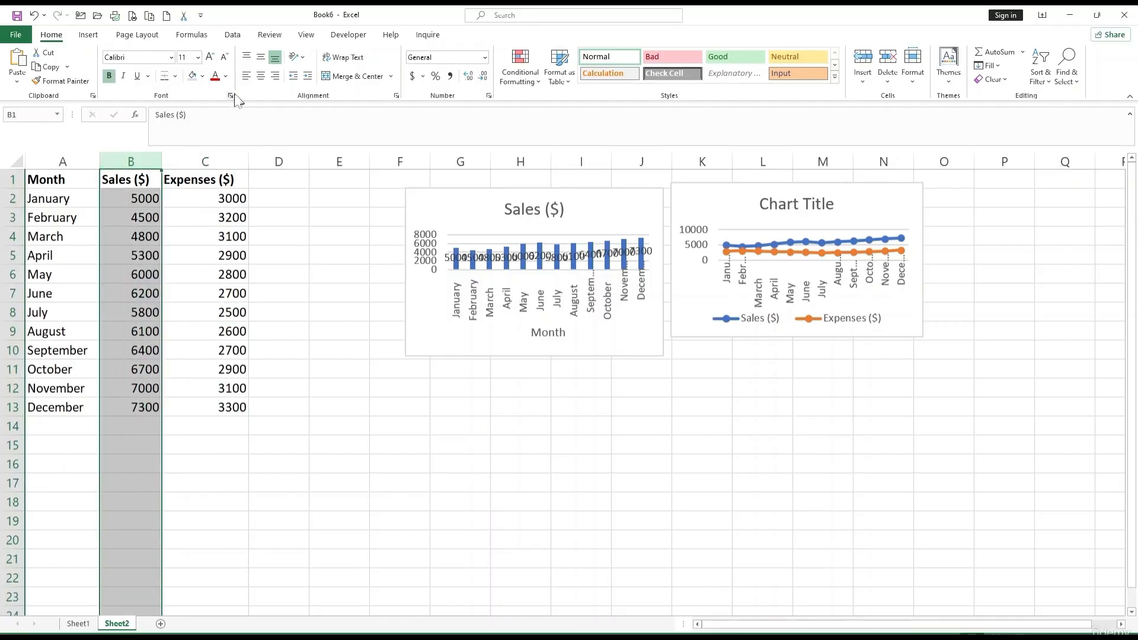
{"action": "left_click", "coordinate": [87, 39]}
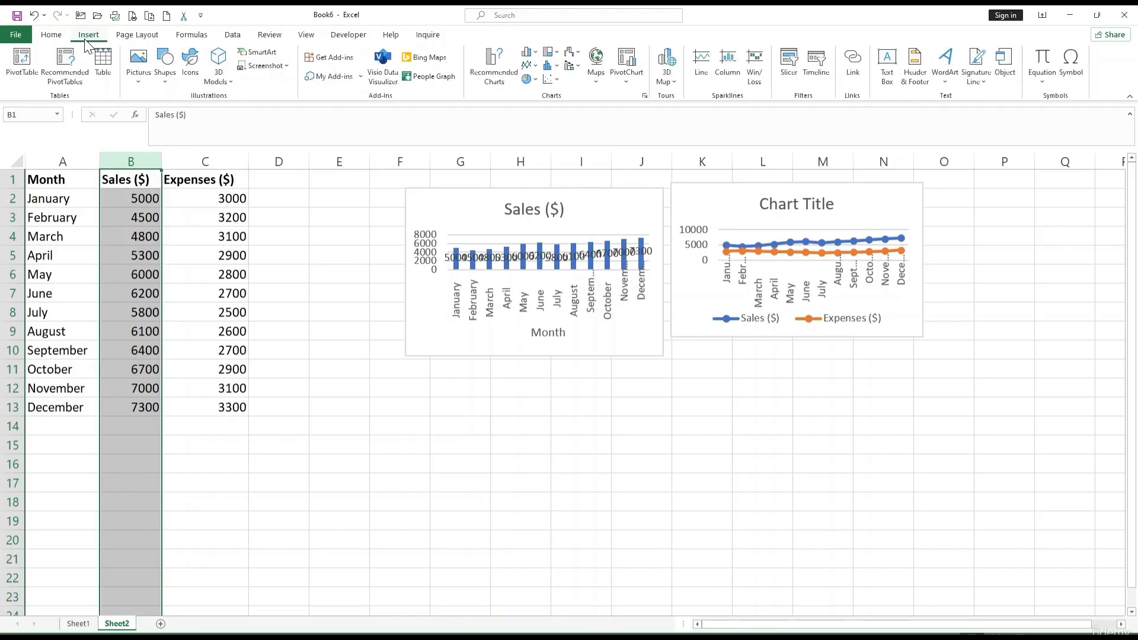
{"action": "left_click", "coordinate": [535, 81]}
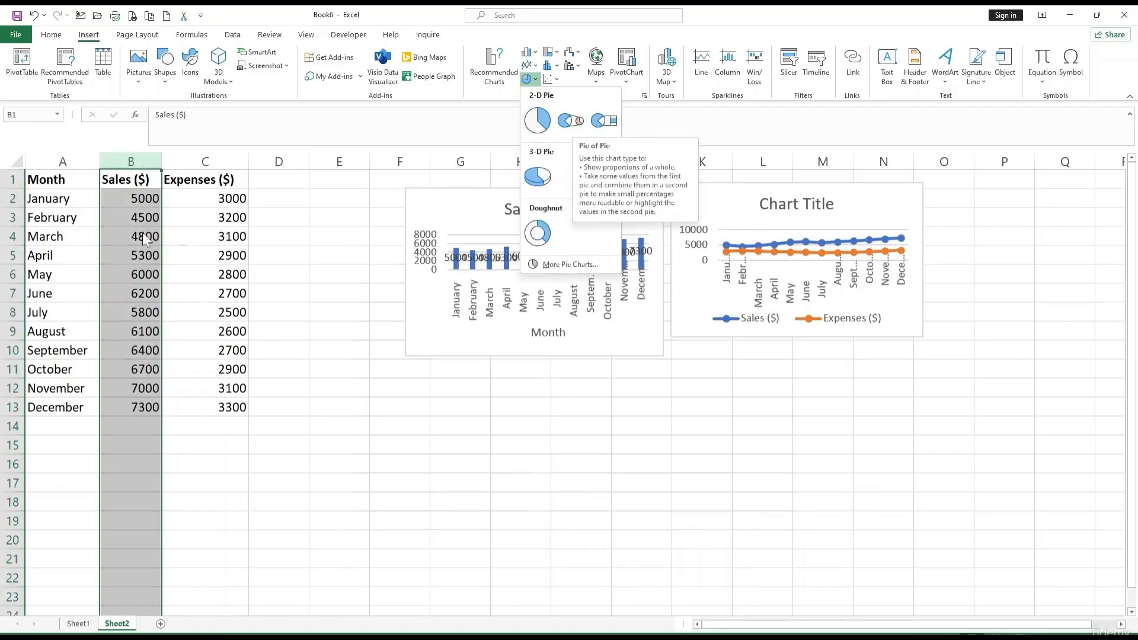
{"action": "left_click", "coordinate": [183, 304]}
Step: Insert a 2-D pie chart of monthly sales from the range A1:B13
{"action": "left_click_drag", "start_coordinate": [50, 181], "coordinate": [127, 406]}
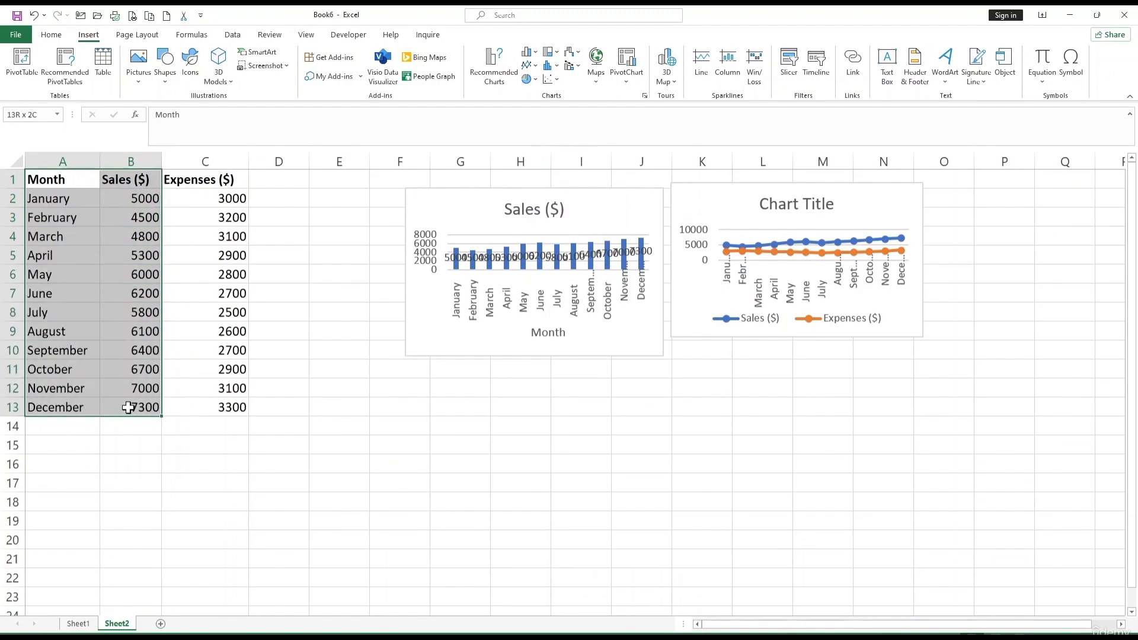
{"action": "left_click", "coordinate": [529, 79]}
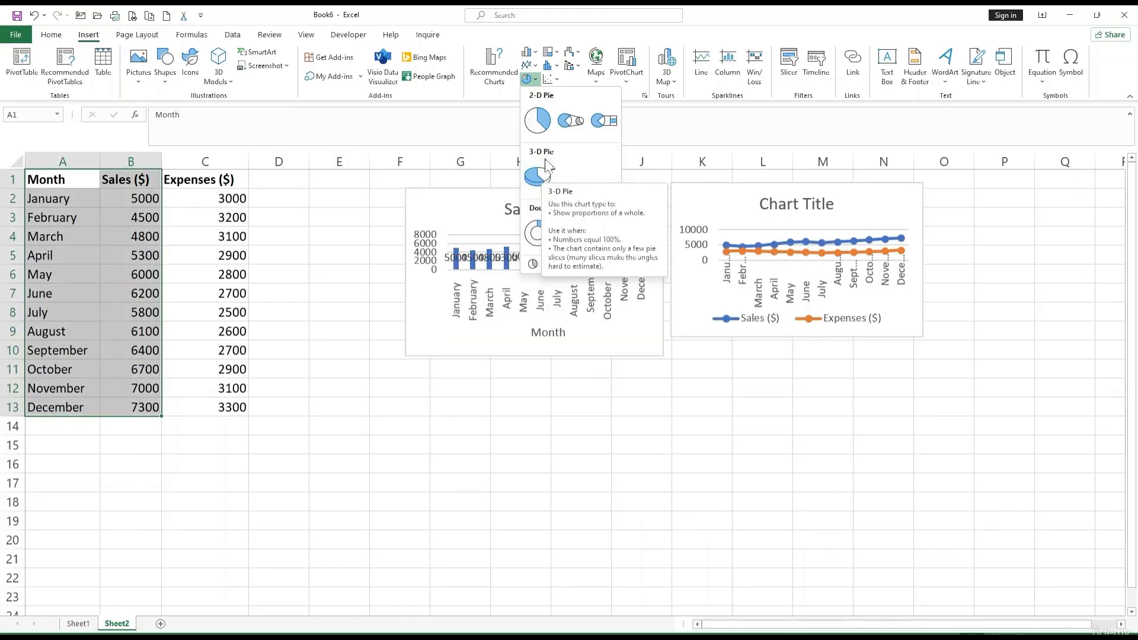
{"action": "left_click", "coordinate": [543, 124]}
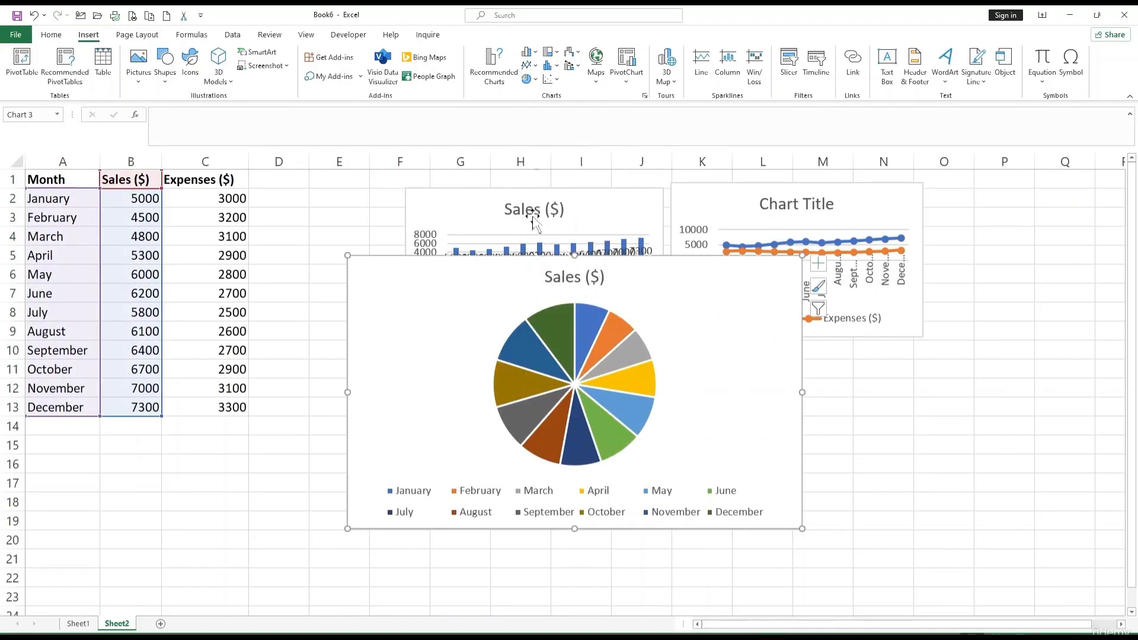
Step: Make the sales pie chart slightly smaller and move it below the other charts, around D12:K23
{"action": "left_click_drag", "start_coordinate": [347, 256], "coordinate": [389, 306]}
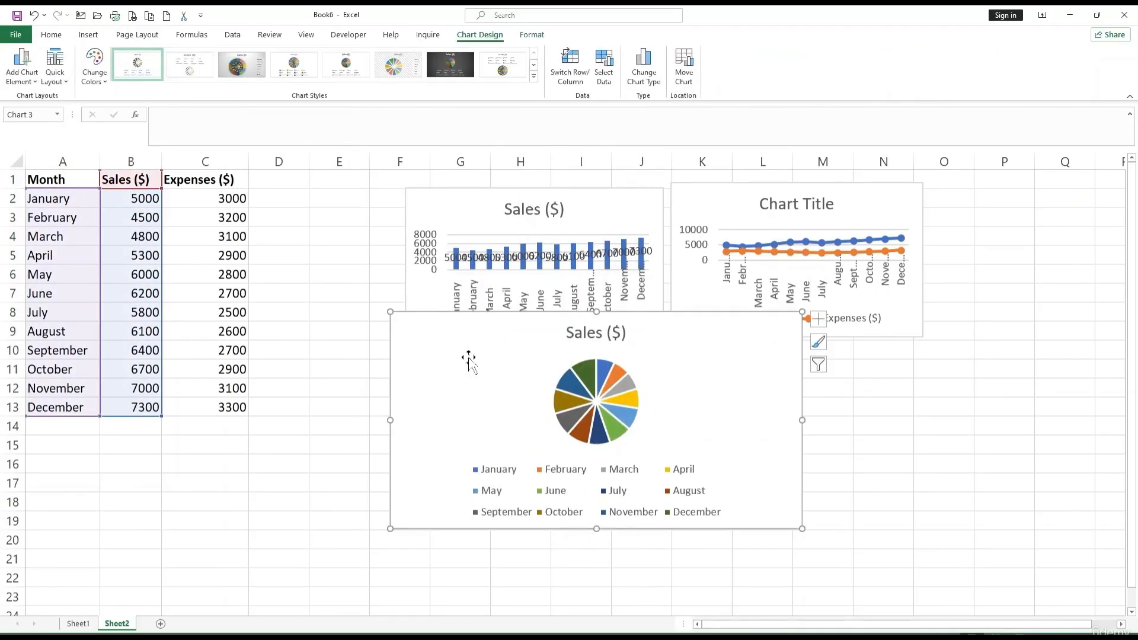
{"action": "left_click_drag", "start_coordinate": [465, 358], "coordinate": [429, 411]}
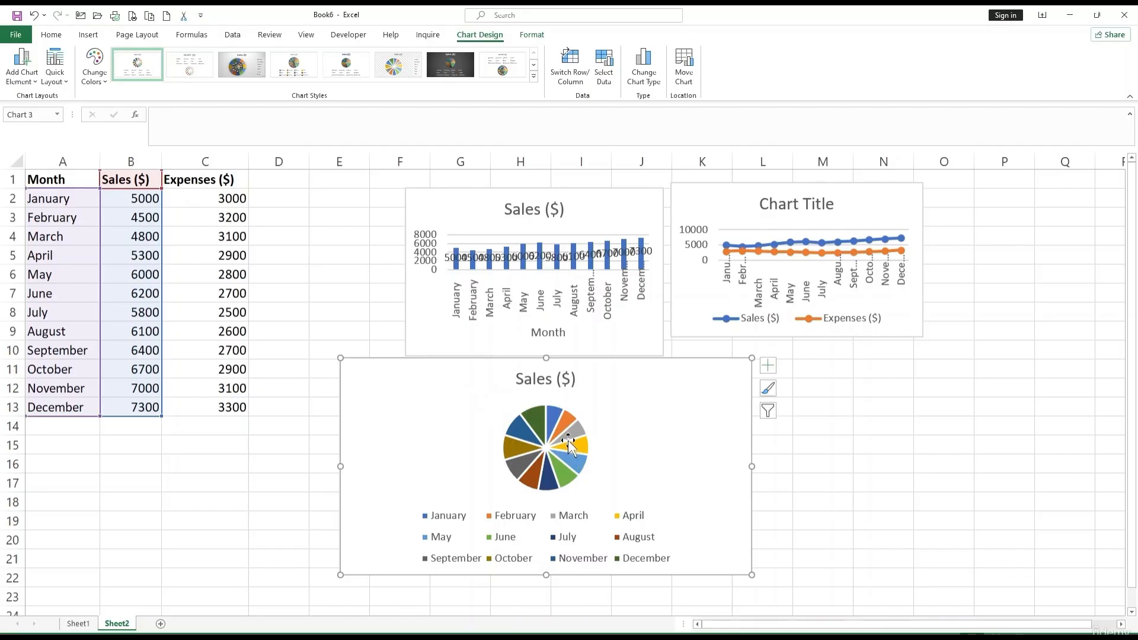
{"action": "mouse_move", "coordinate": [568, 444]}
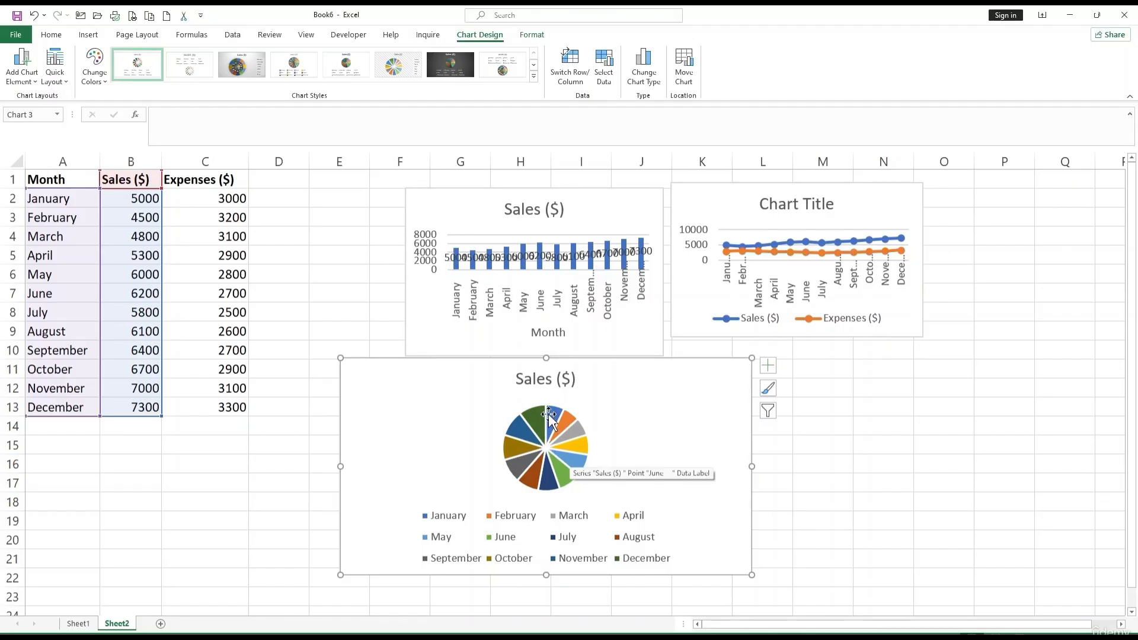
{"action": "mouse_move", "coordinate": [549, 415]}
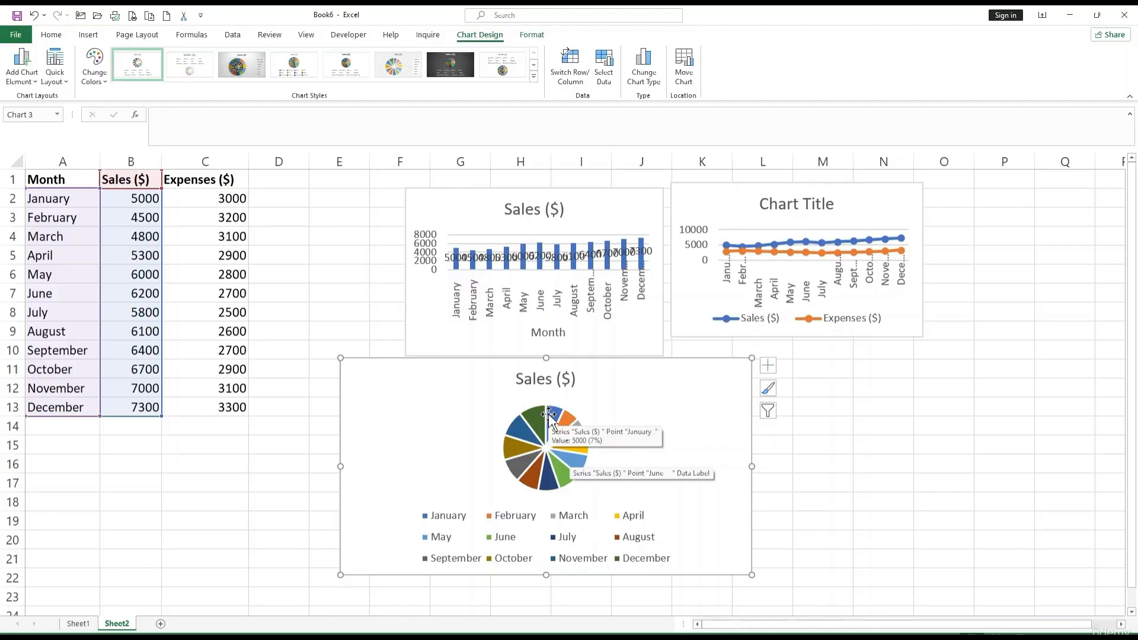
{"action": "left_click_drag", "start_coordinate": [627, 388], "coordinate": [582, 413]}
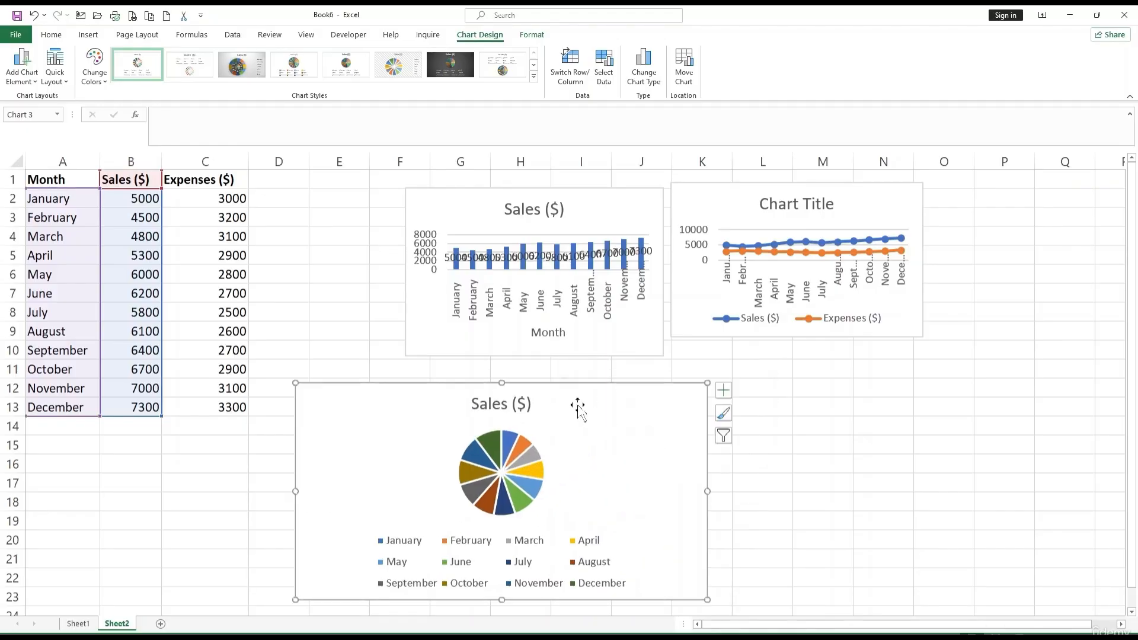
Step: Apply the dark gray chart style to the pie chart and recolor its slices with the fourth Colorful palette, starting with green
{"action": "left_click", "coordinate": [301, 70]}
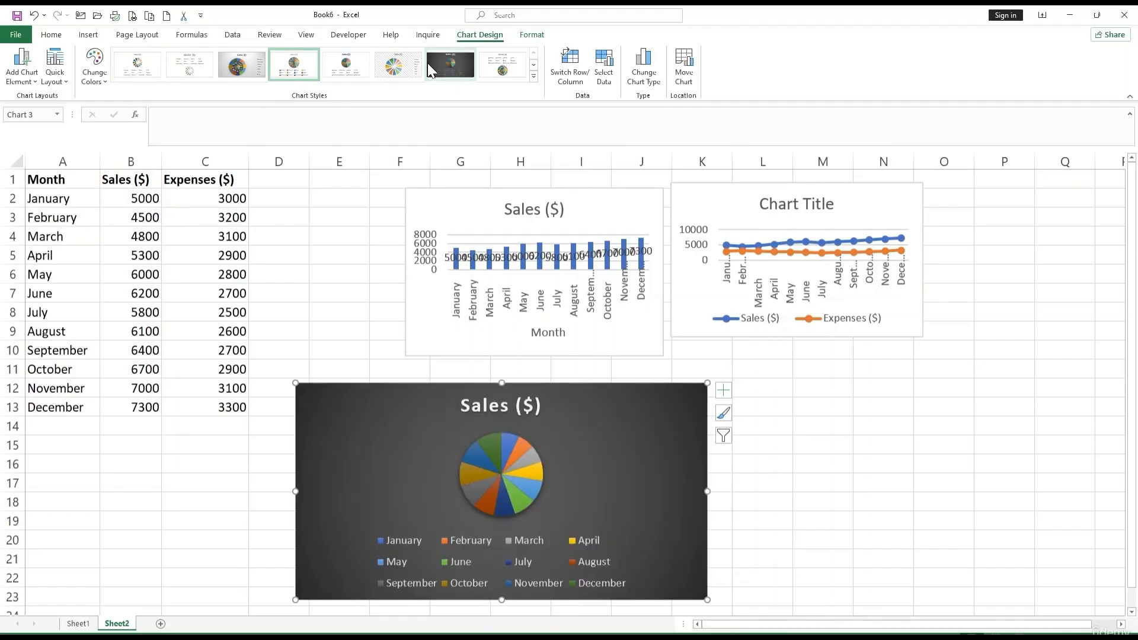
{"action": "left_click", "coordinate": [428, 63]}
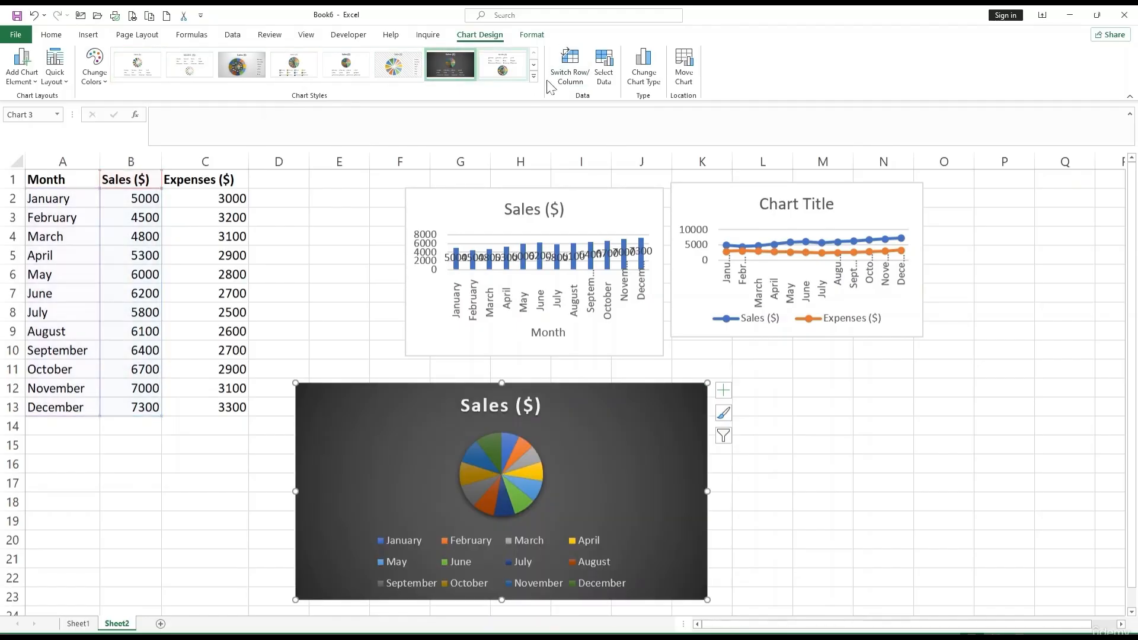
{"action": "left_click", "coordinate": [534, 76]}
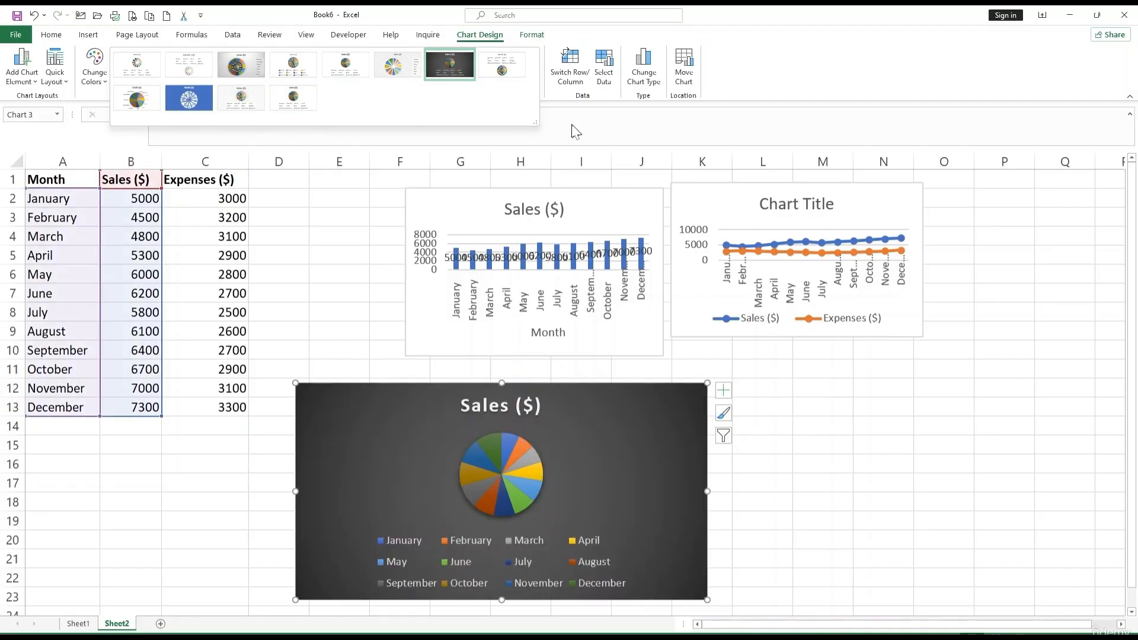
{"action": "left_click", "coordinate": [575, 132]}
{"action": "left_click", "coordinate": [95, 69]}
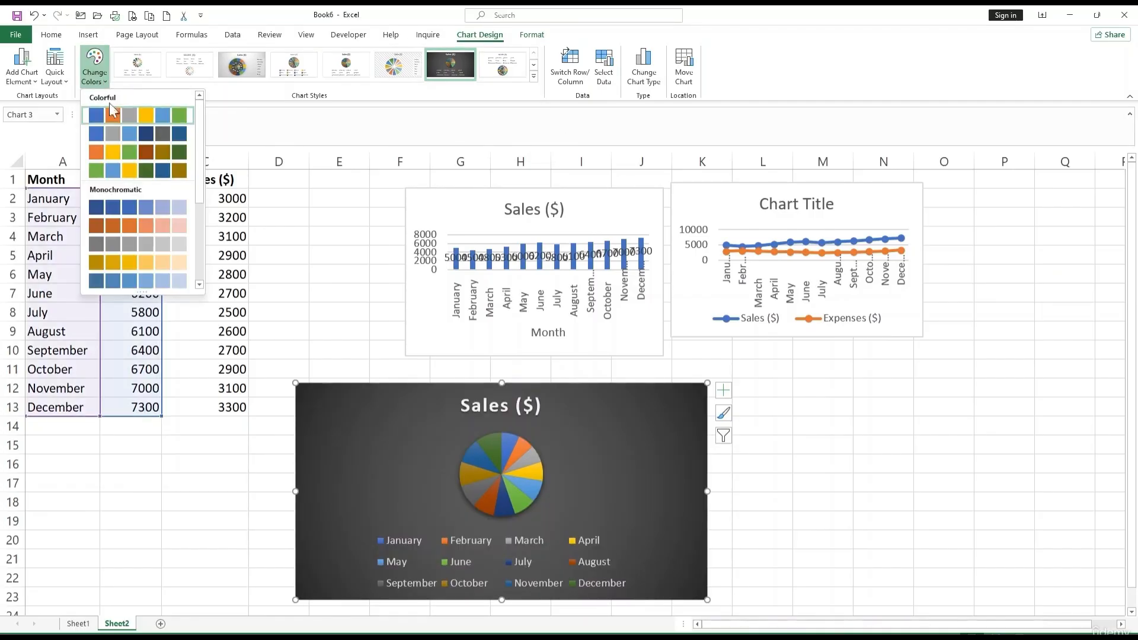
{"action": "left_click", "coordinate": [129, 172]}
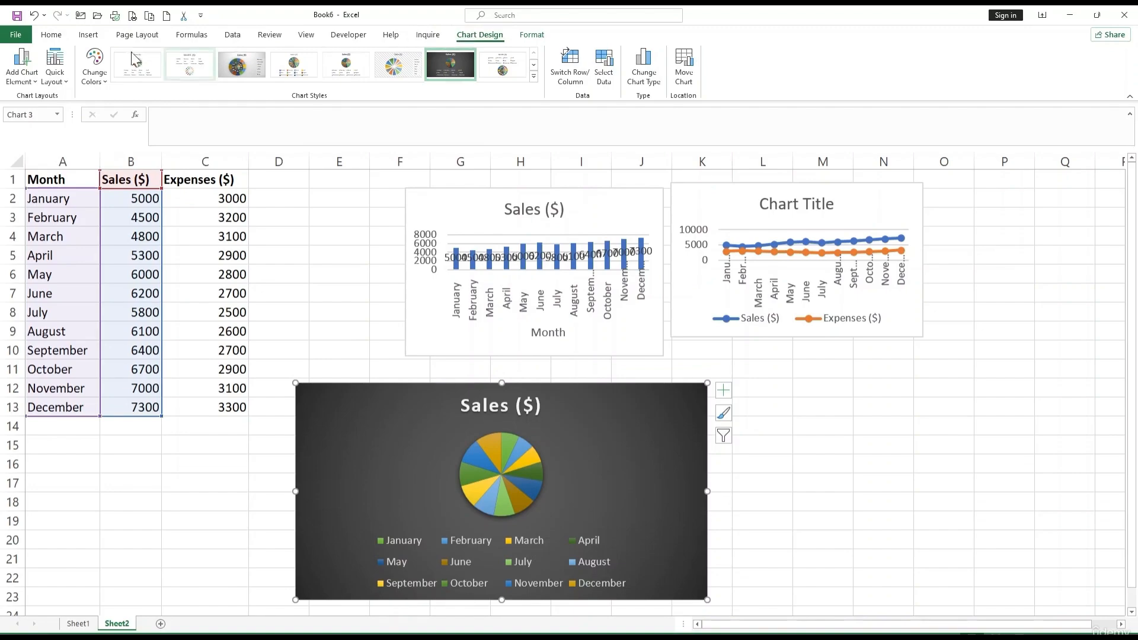
Step: Apply the quick layout with a title, month names and percentages to the pie chart, and copy the chart
{"action": "left_click", "coordinate": [54, 66]}
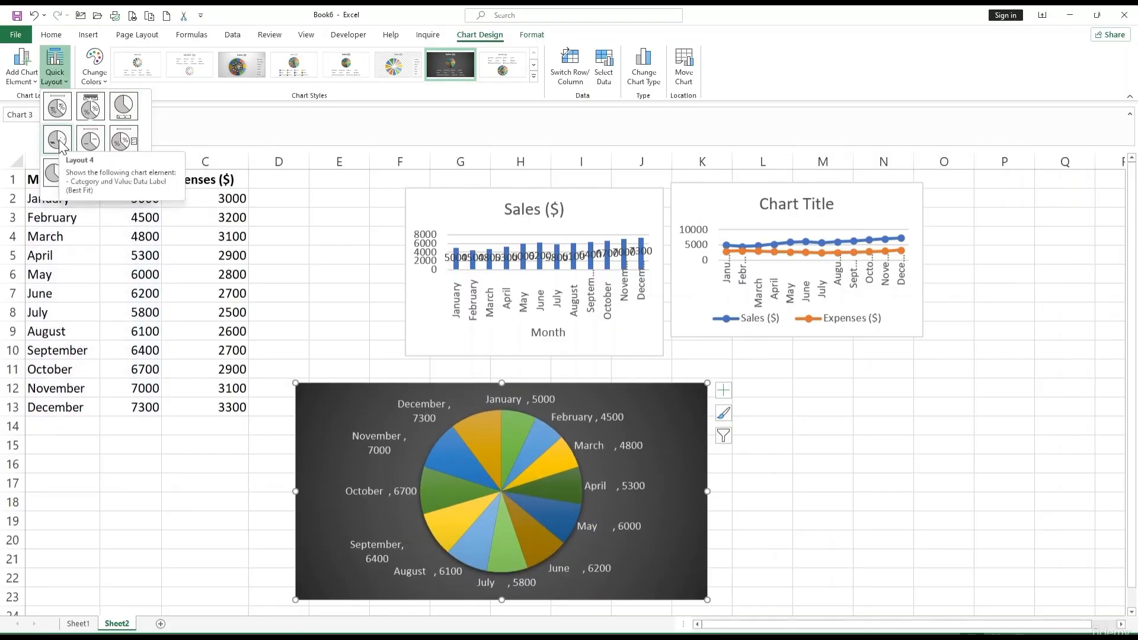
{"action": "left_click", "coordinate": [57, 110]}
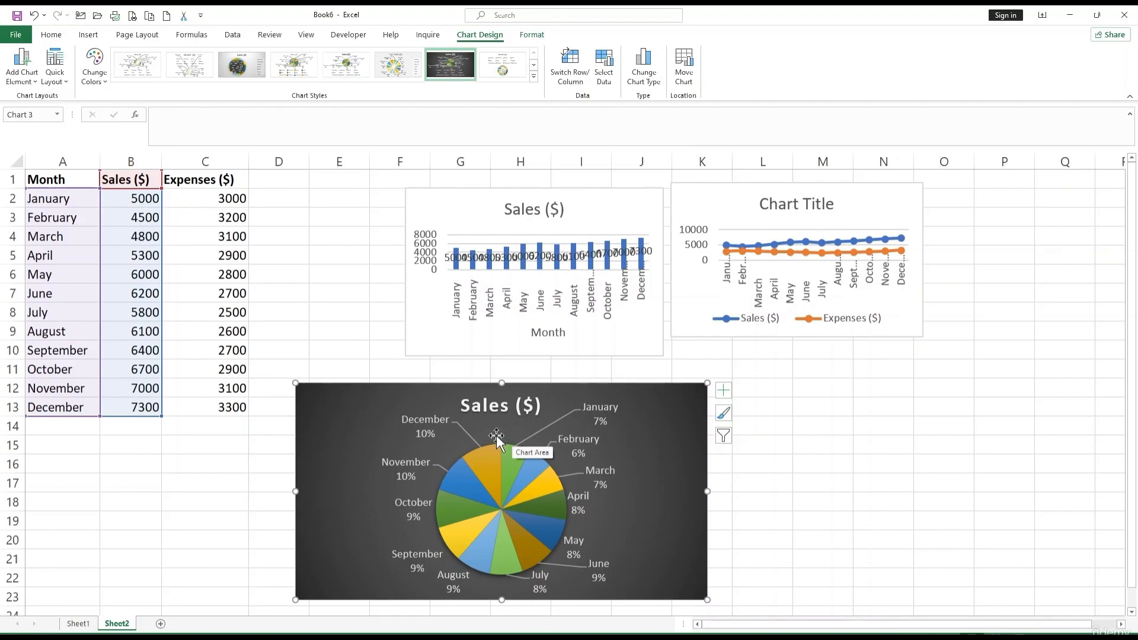
{"action": "right_click", "coordinate": [382, 418]}
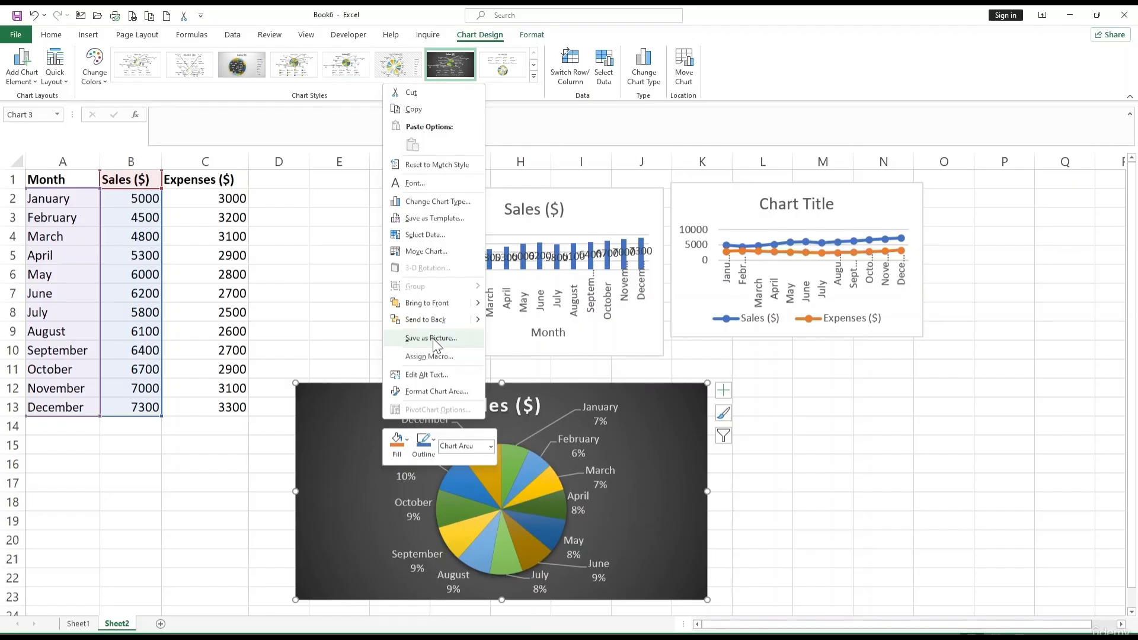
{"action": "left_click", "coordinate": [414, 109]}
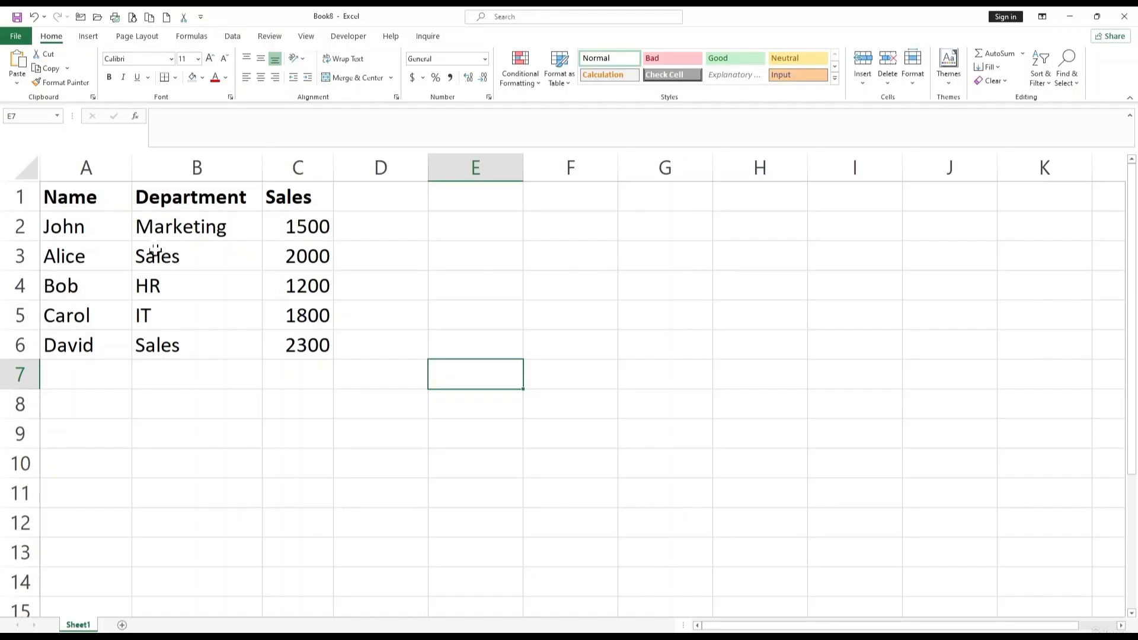
Step: Convert the range A1:C6 into a table with headers and view the Name column's sort and filter options
{"action": "left_click_drag", "start_coordinate": [81, 195], "coordinate": [277, 338]}
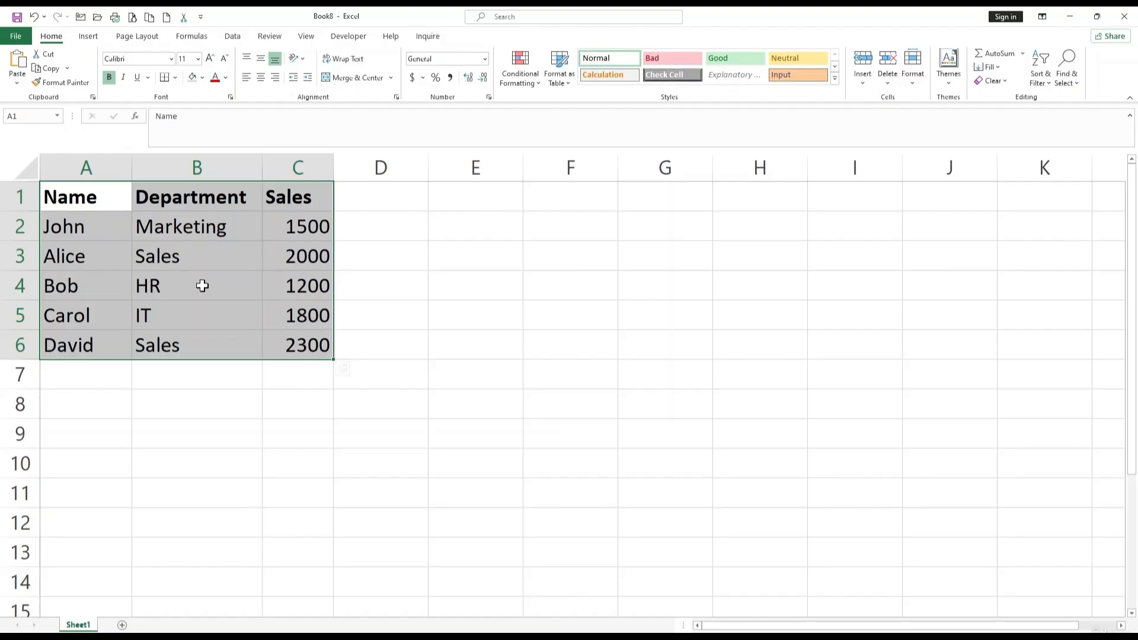
{"action": "left_click", "coordinate": [86, 37]}
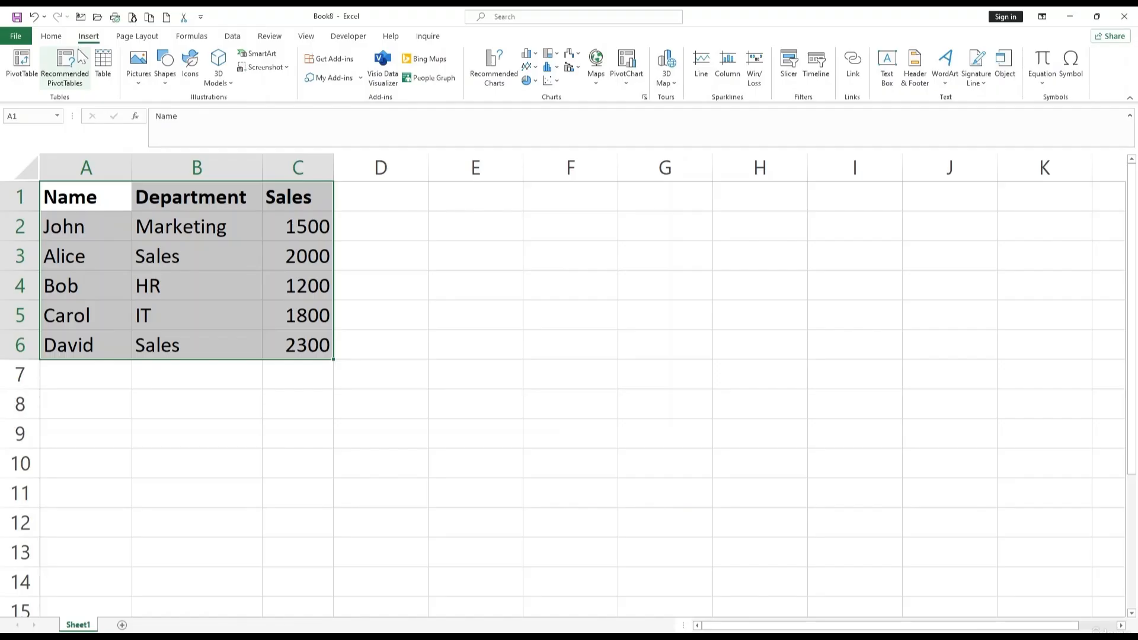
{"action": "left_click", "coordinate": [99, 71]}
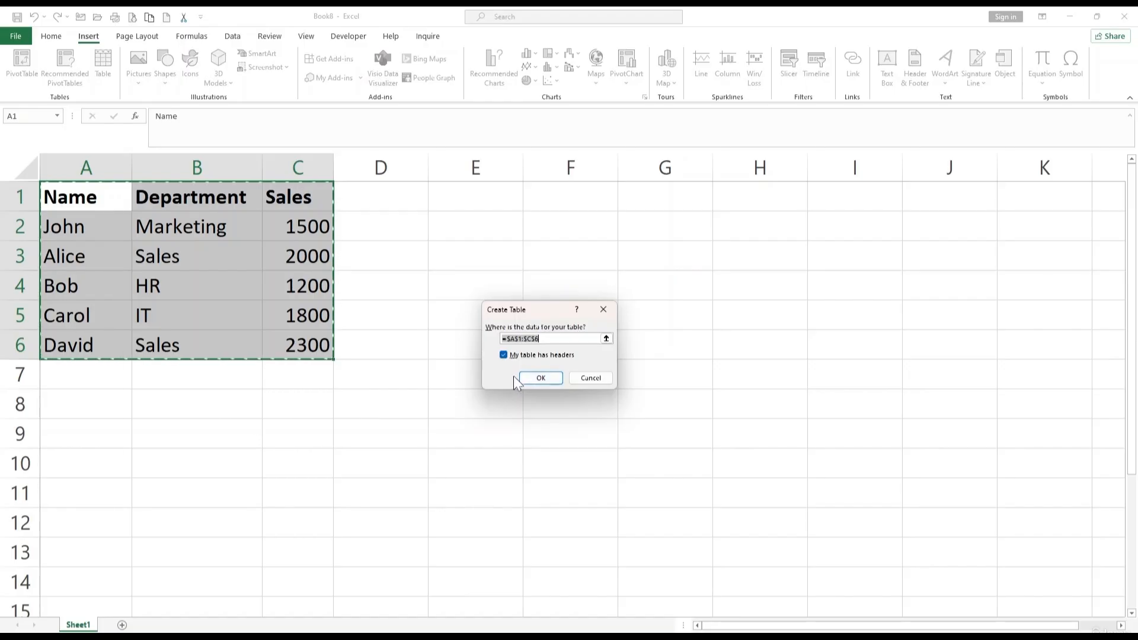
{"action": "left_click", "coordinate": [532, 381]}
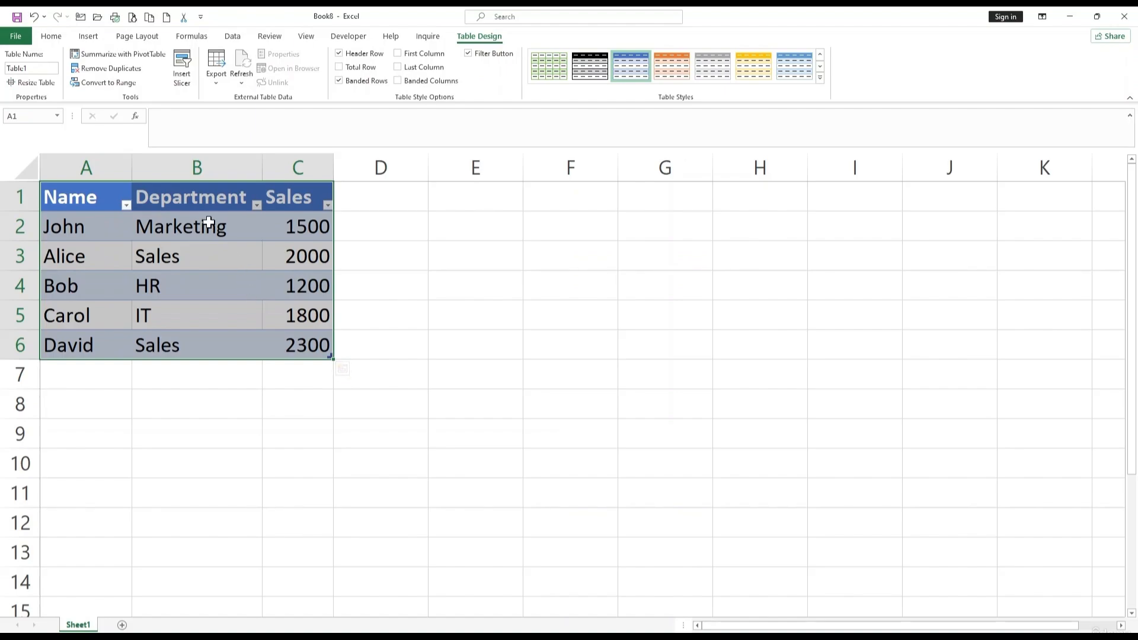
{"action": "left_click", "coordinate": [126, 205]}
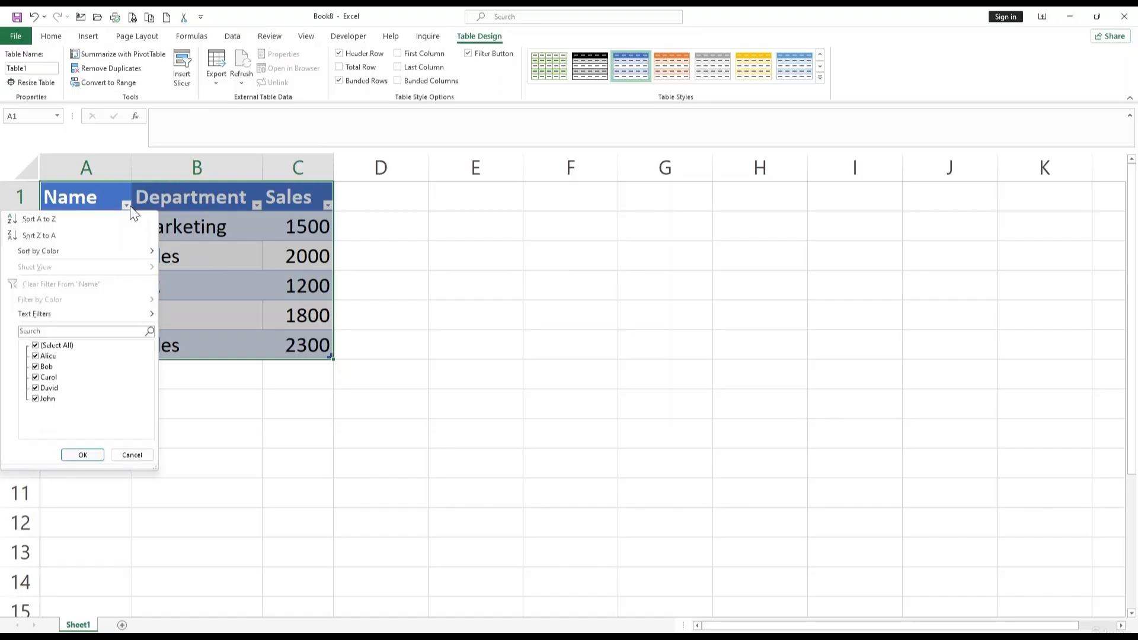
{"action": "left_click", "coordinate": [291, 354]}
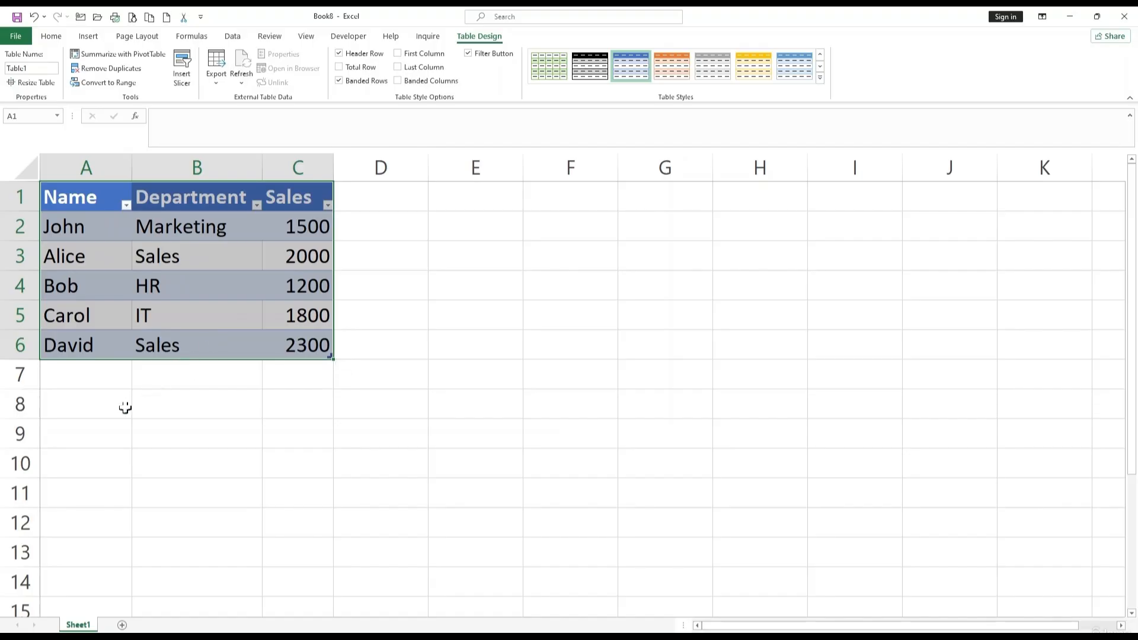
Step: Add a new record in row 7 directly below the table with a person's name, department HR and sales 1500
{"action": "left_click", "coordinate": [90, 375]}
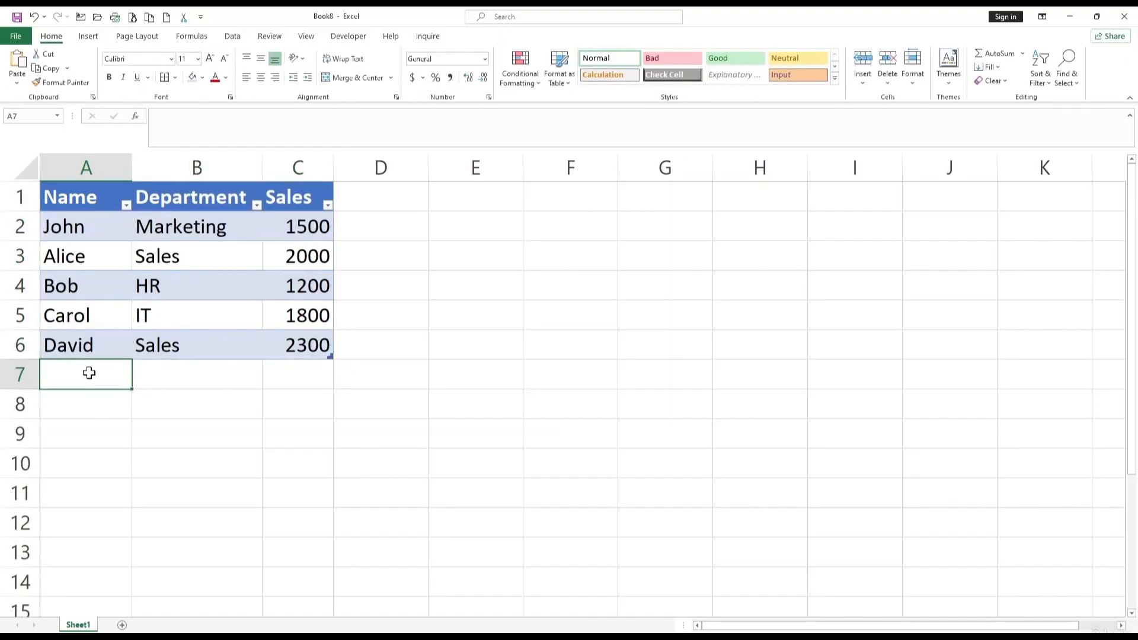
{"action": "type", "text": "Smit"}
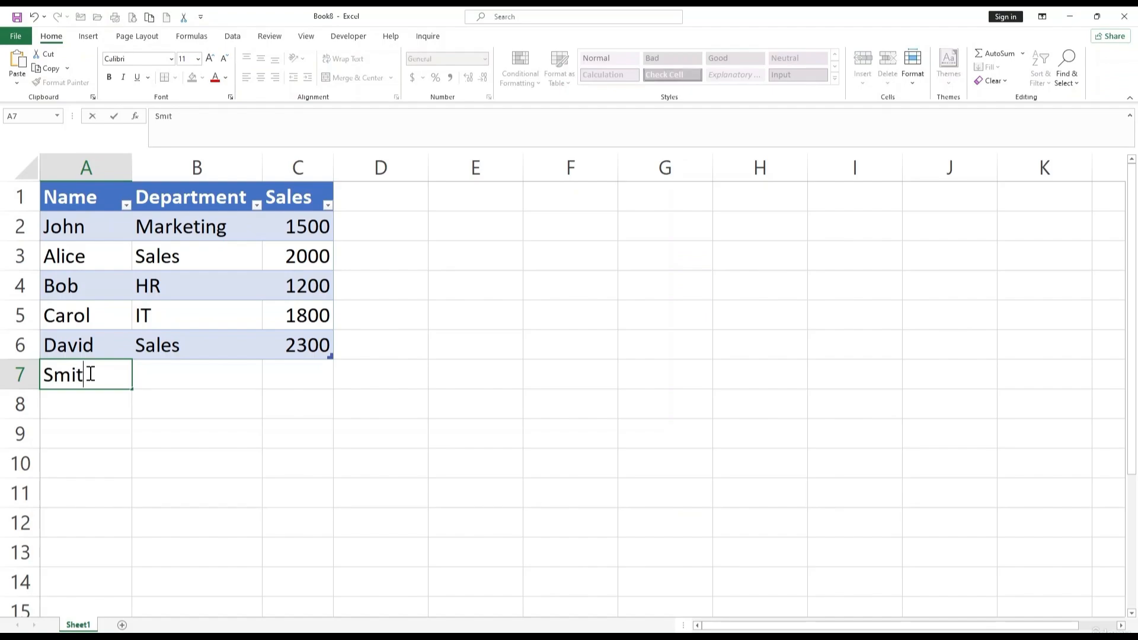
{"action": "type", "text": "h"}
{"action": "key", "text": "Tab"}
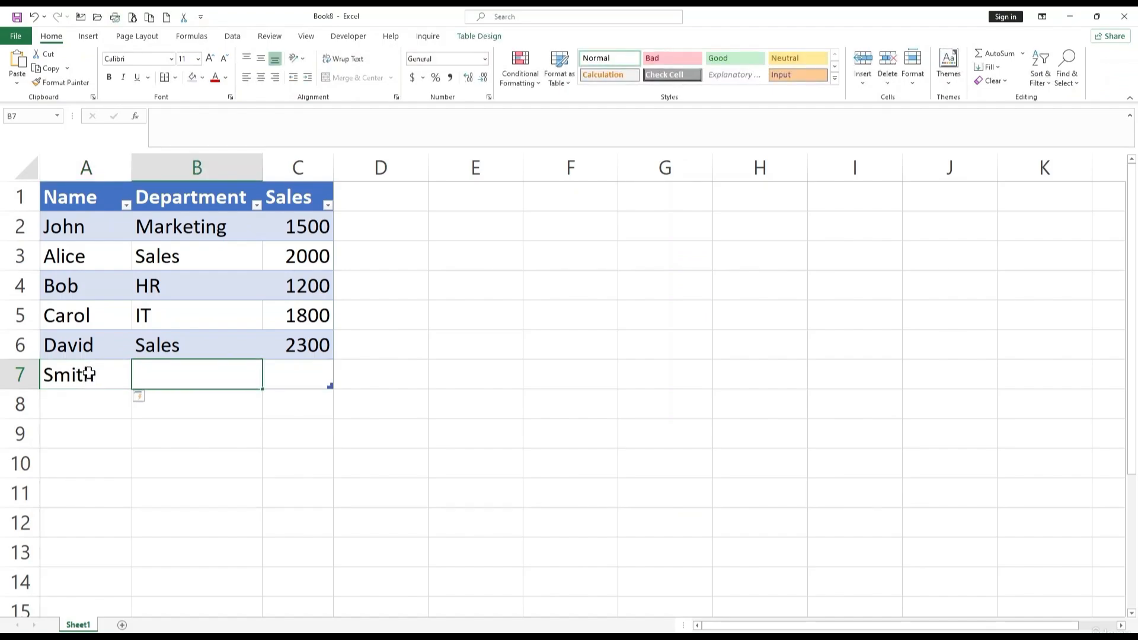
{"action": "type", "text": "Hr"}
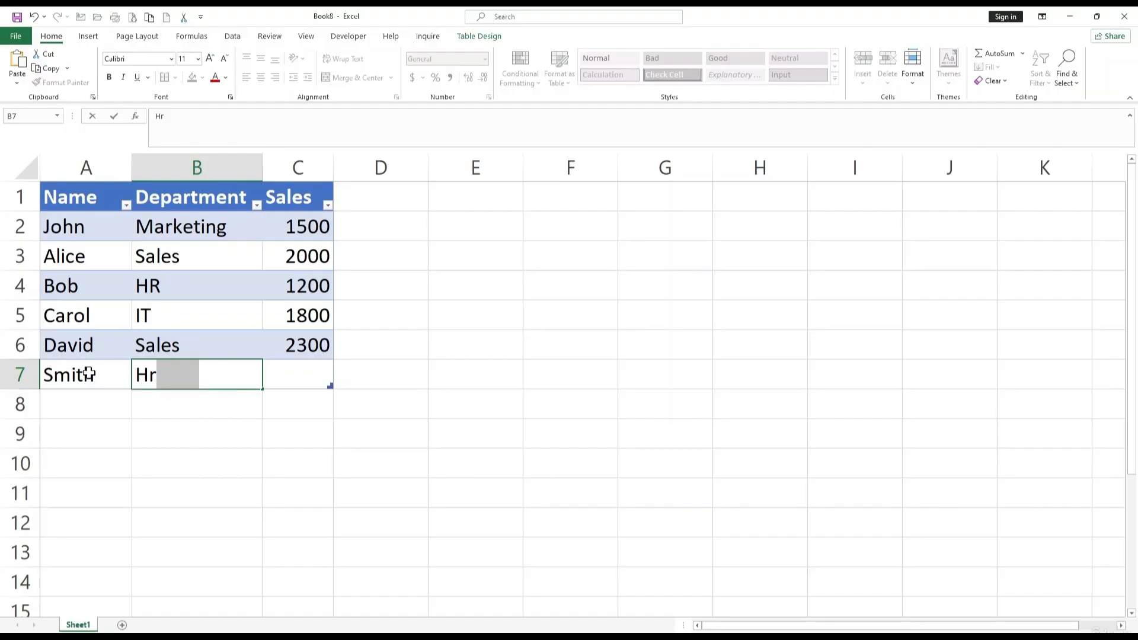
{"action": "key", "text": "BackSpace"}
{"action": "key", "text": "BackSpace"}
{"action": "type", "text": "R"}
{"action": "key", "text": "Tab"}
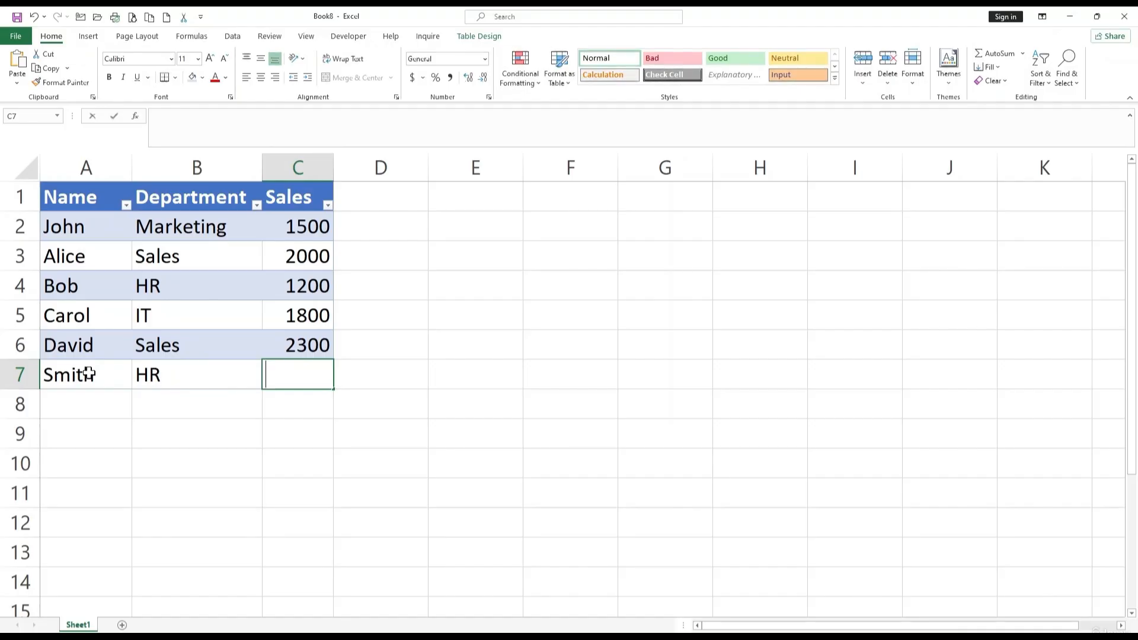
{"action": "type", "text": "1500"}
{"action": "key", "text": "Return"}
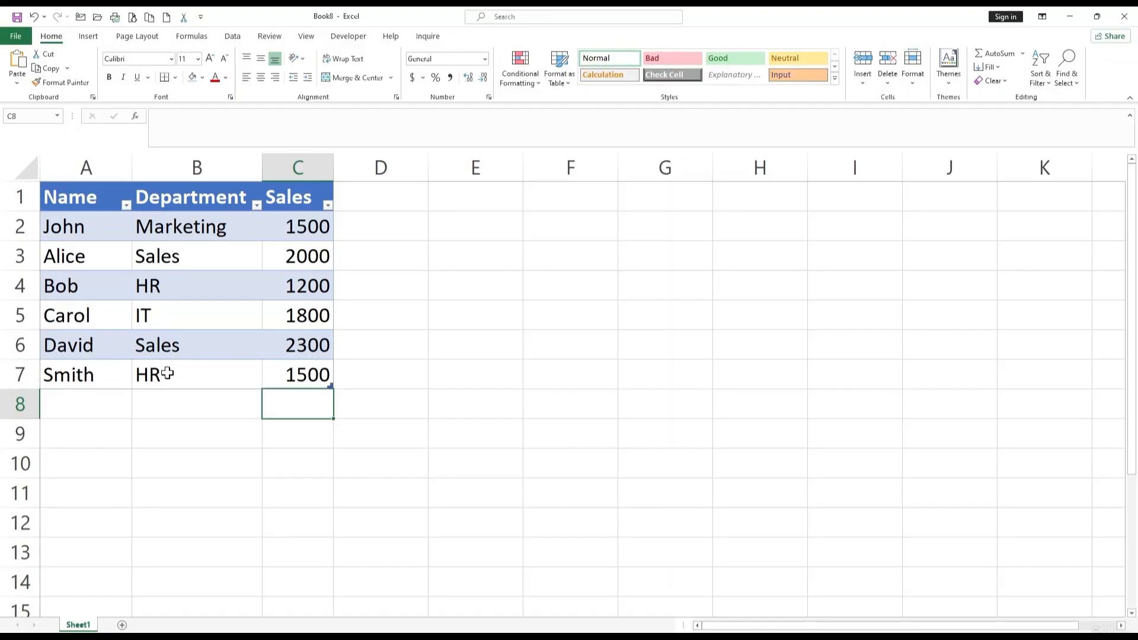
Step: Extend the table to row 8 by entering a name in A8, and clear that entry again
{"action": "left_click", "coordinate": [122, 411]}
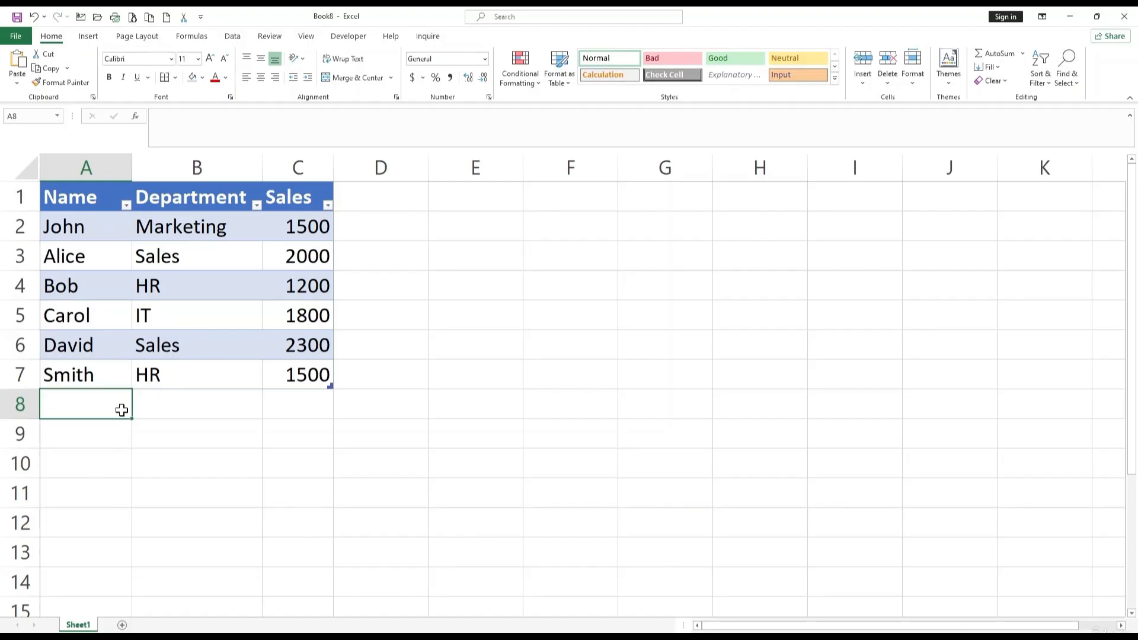
{"action": "type", "text": "Do"}
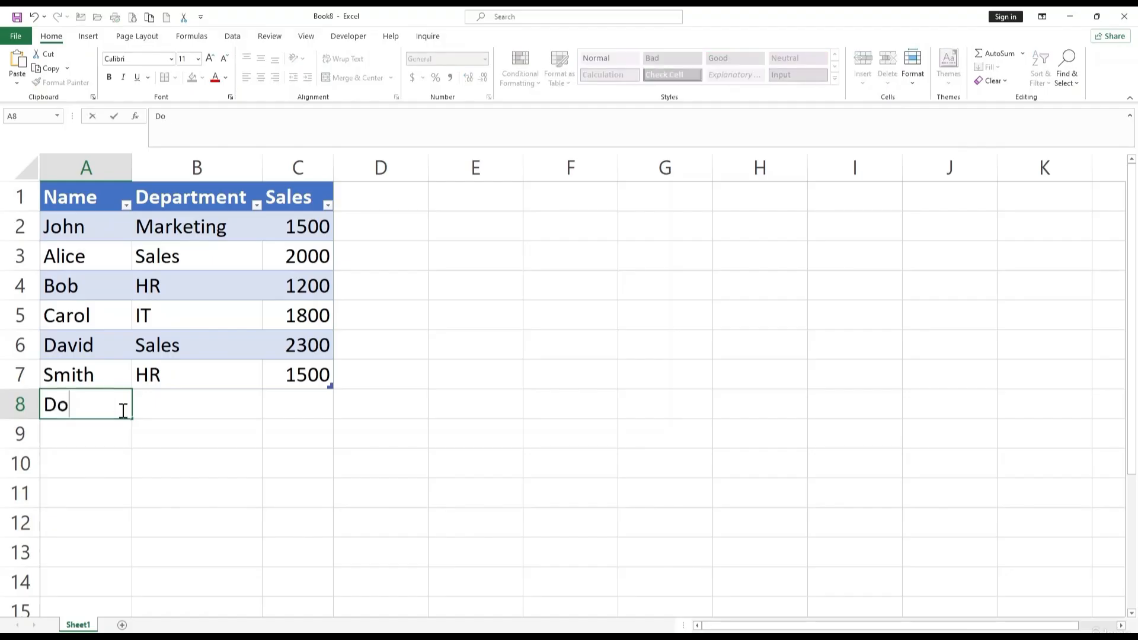
{"action": "key", "text": "BackSpace"}
{"action": "type", "text": "eo"}
{"action": "key", "text": "Tab"}
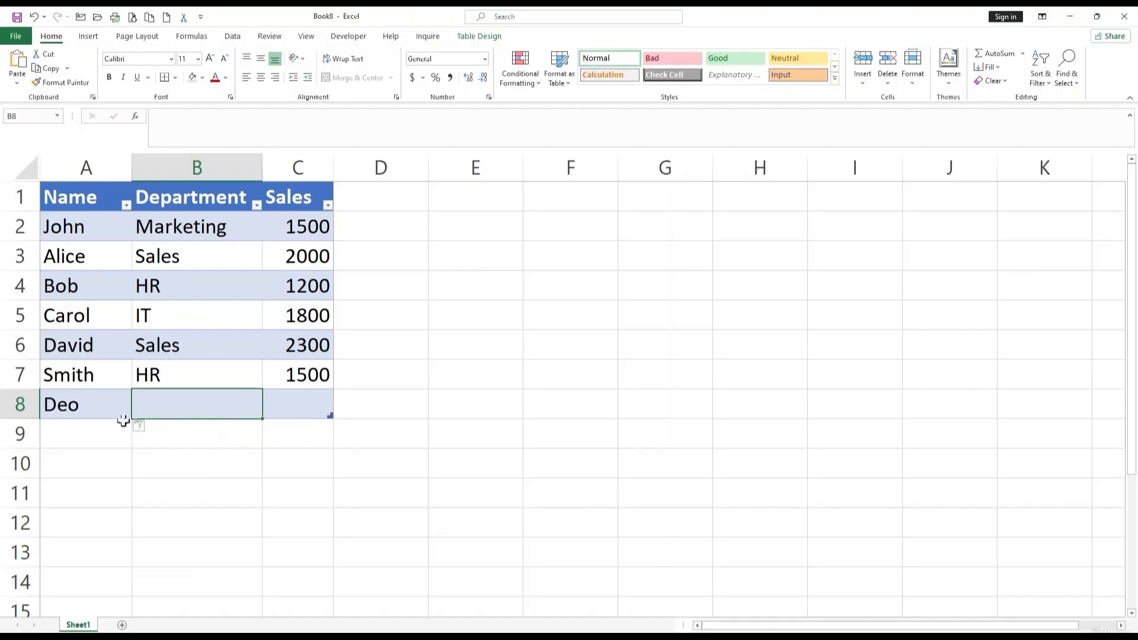
{"action": "left_click", "coordinate": [81, 408]}
{"action": "key", "text": "Delete"}
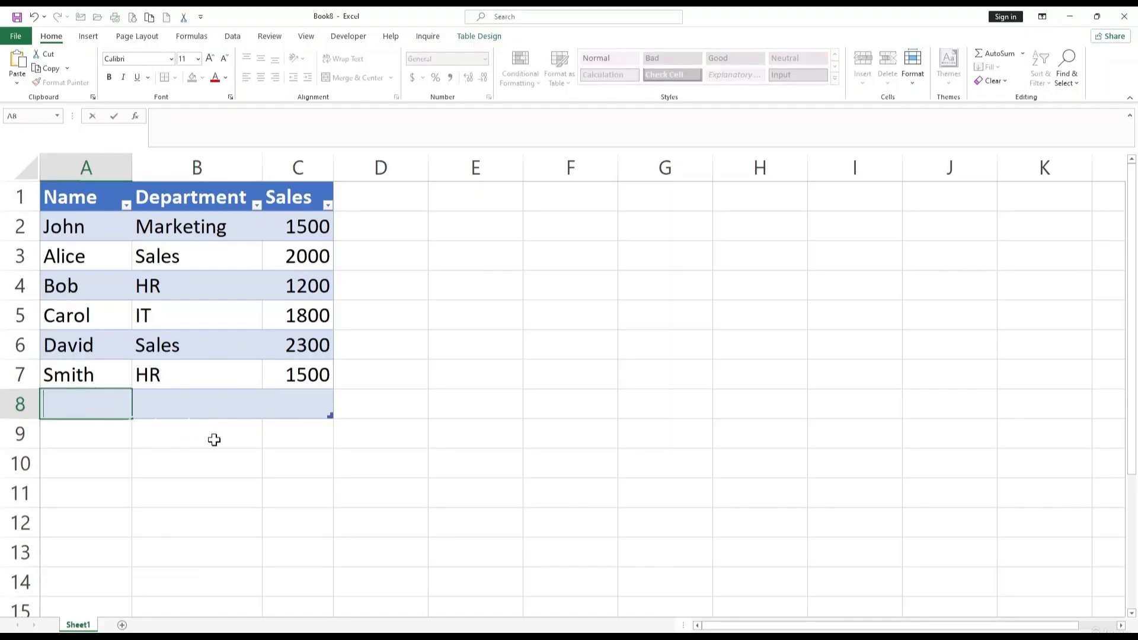
{"action": "left_click", "coordinate": [213, 439]}
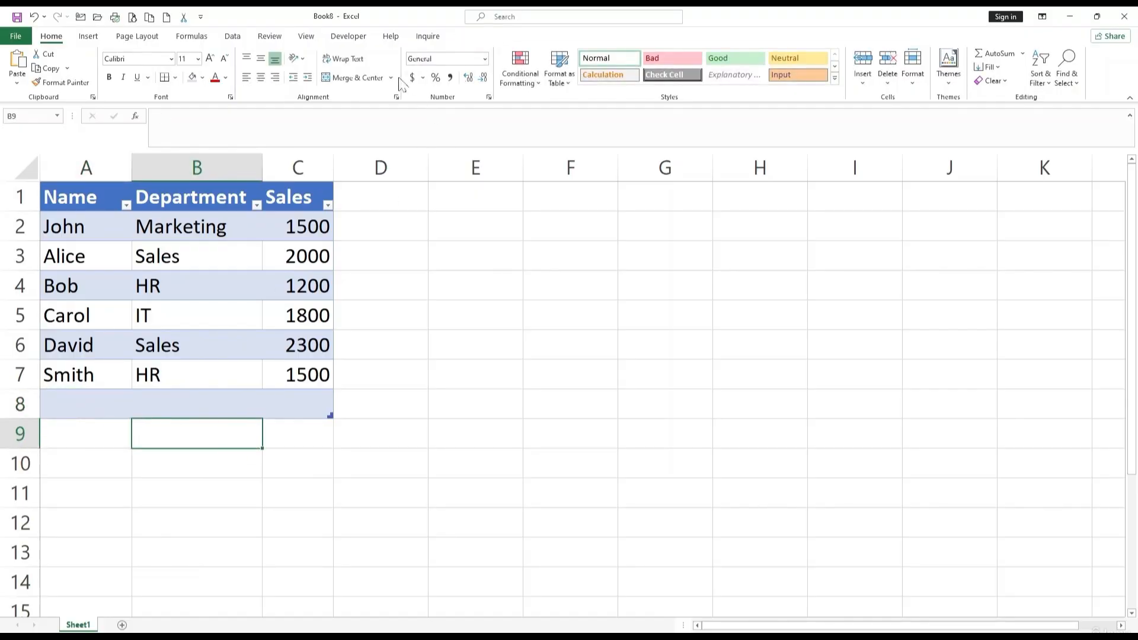
Step: Apply the blue Table Style Medium 13 to the table
{"action": "left_click", "coordinate": [200, 364]}
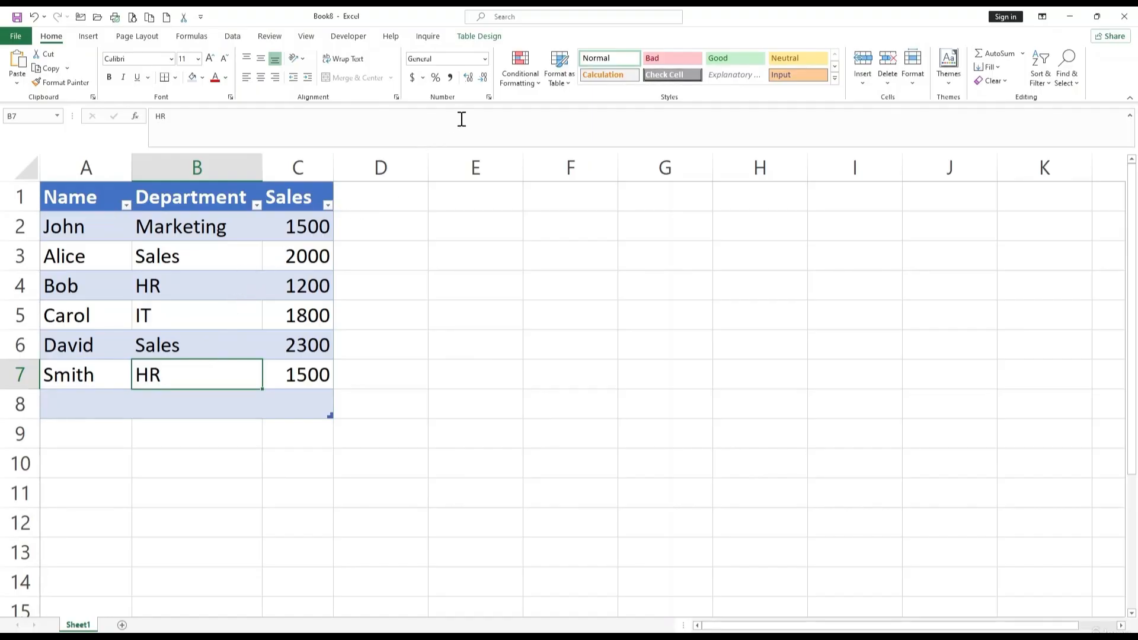
{"action": "left_click", "coordinate": [480, 41]}
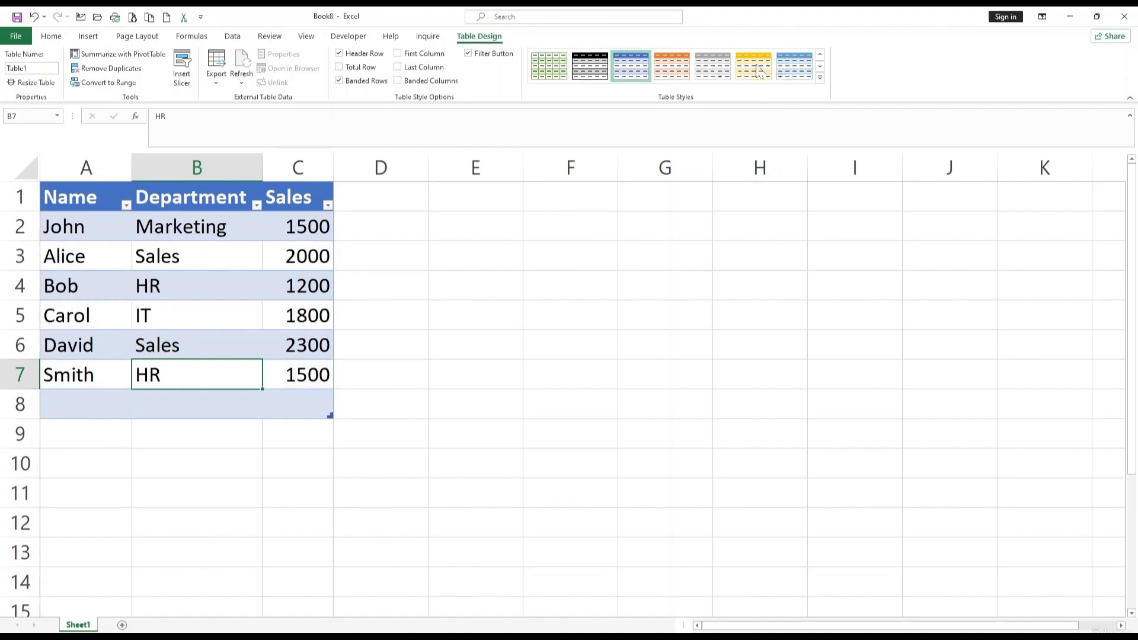
{"action": "left_click", "coordinate": [820, 78]}
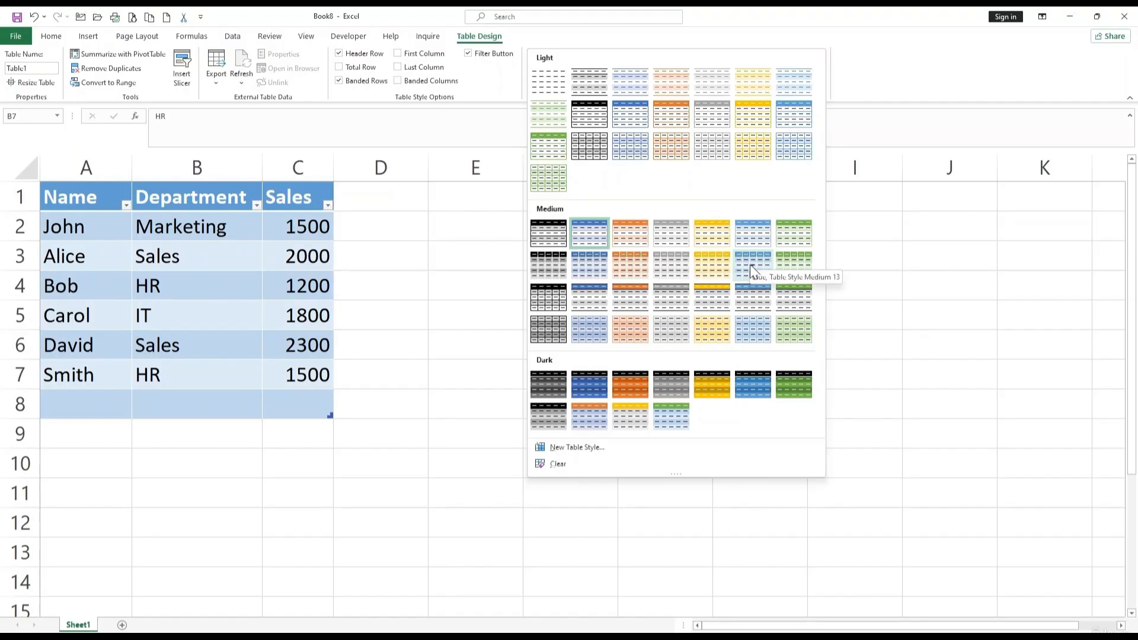
{"action": "left_click", "coordinate": [751, 270]}
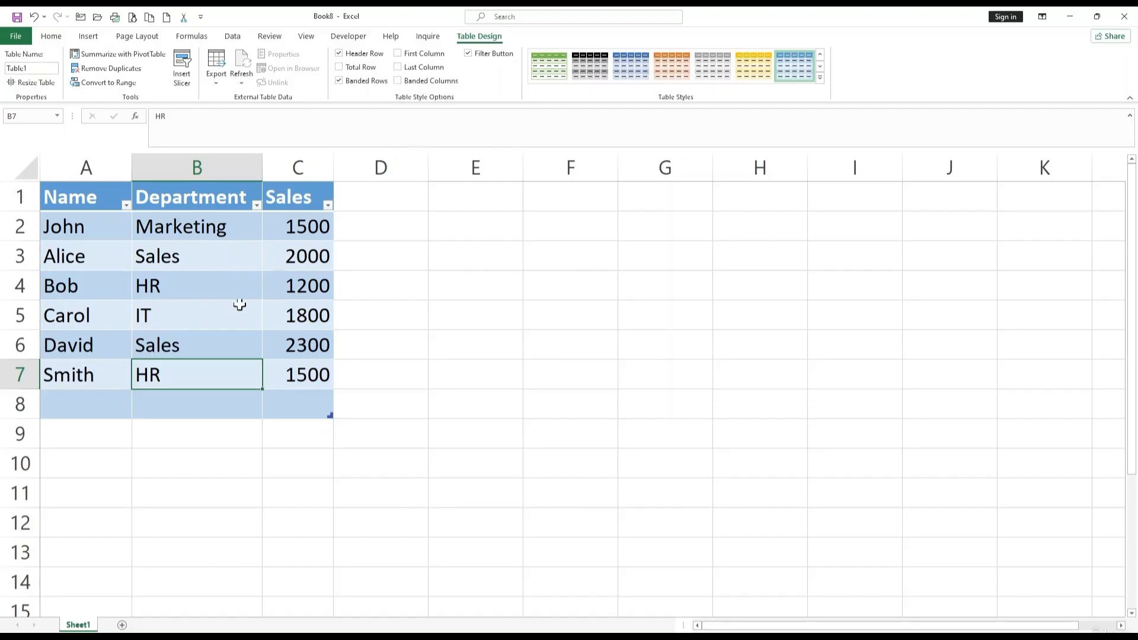
Step: Try the Last Column, First Column and Total Row options on the table, switching each one off again
{"action": "left_click", "coordinate": [402, 67]}
{"action": "left_click", "coordinate": [403, 68]}
{"action": "left_click", "coordinate": [400, 53]}
{"action": "left_click", "coordinate": [400, 54]}
{"action": "left_click", "coordinate": [340, 67]}
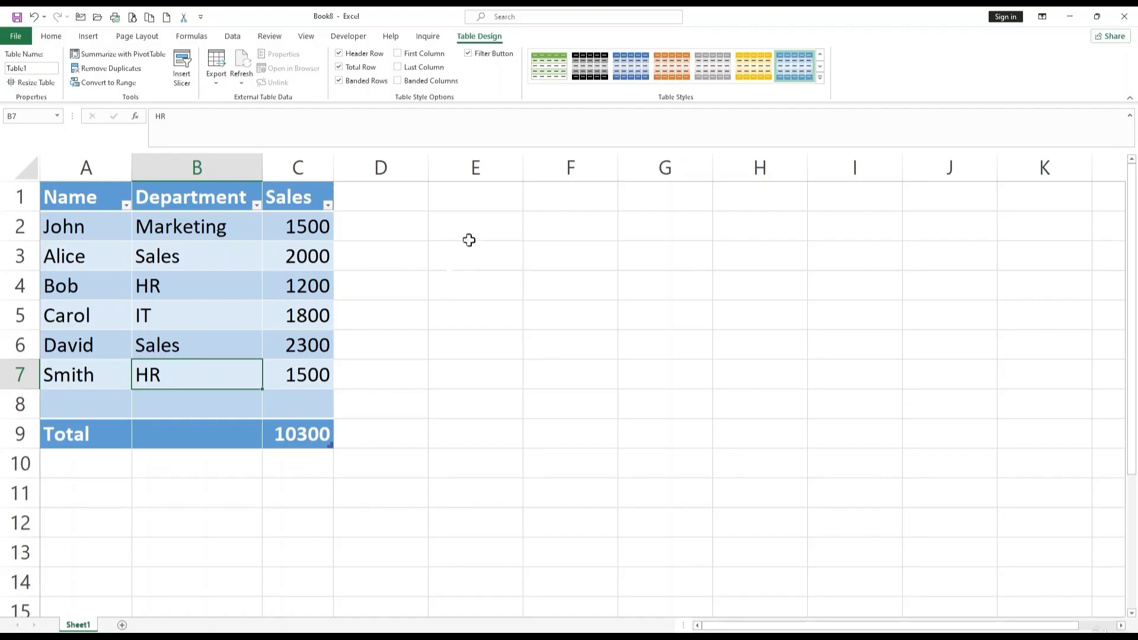
{"action": "left_click", "coordinate": [339, 68]}
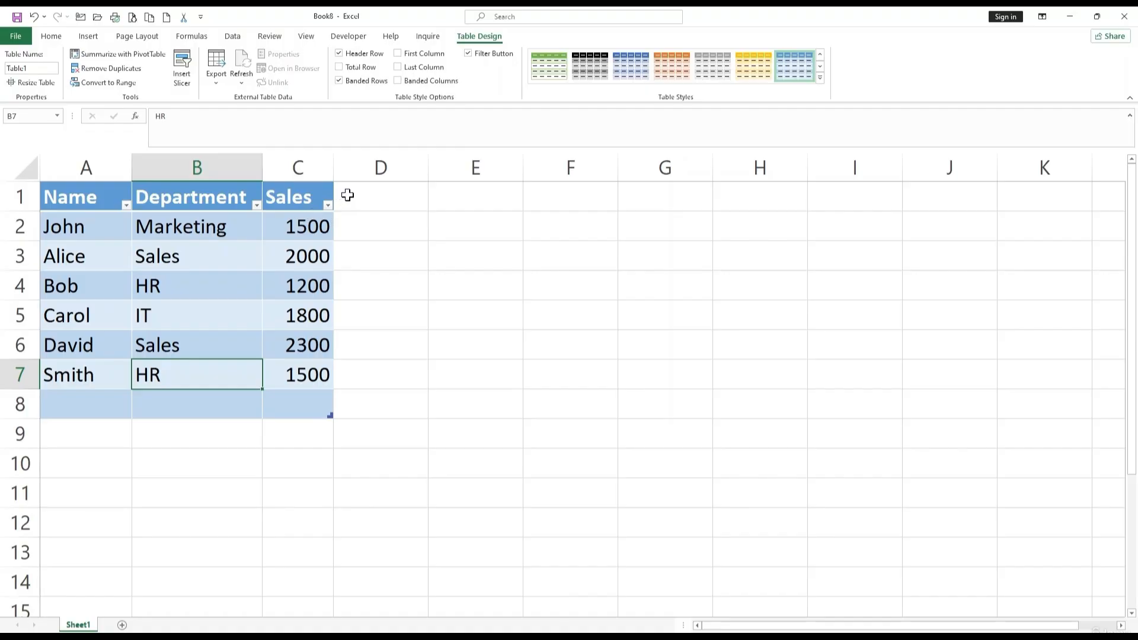
Step: Sort the table by the Sales column from smallest to largest
{"action": "left_click", "coordinate": [330, 205]}
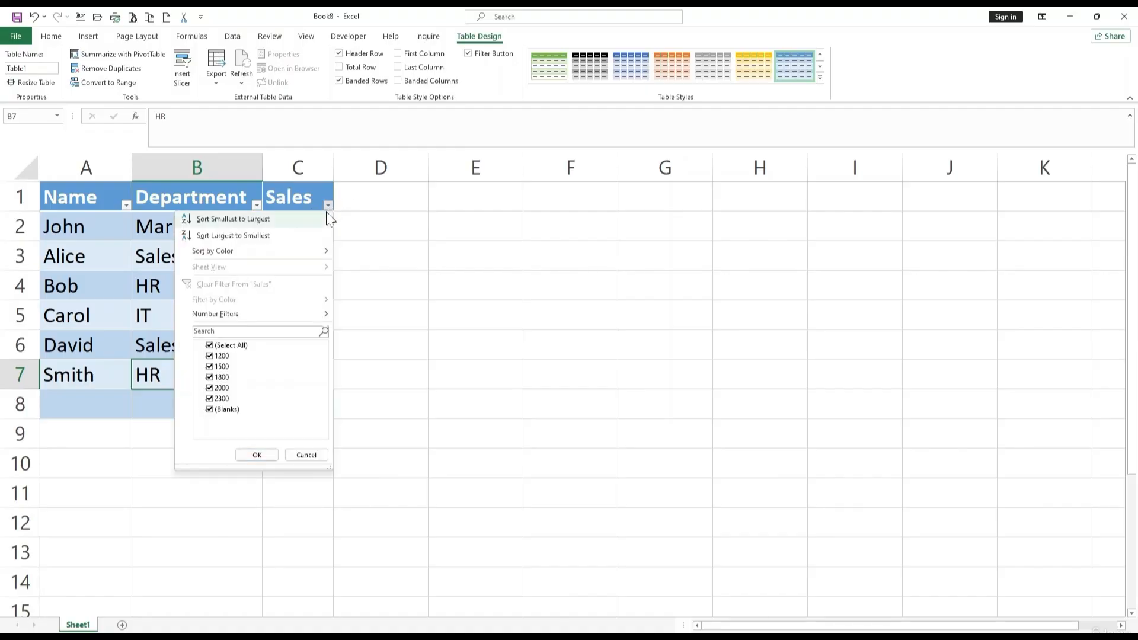
{"action": "mouse_move", "coordinate": [227, 321]}
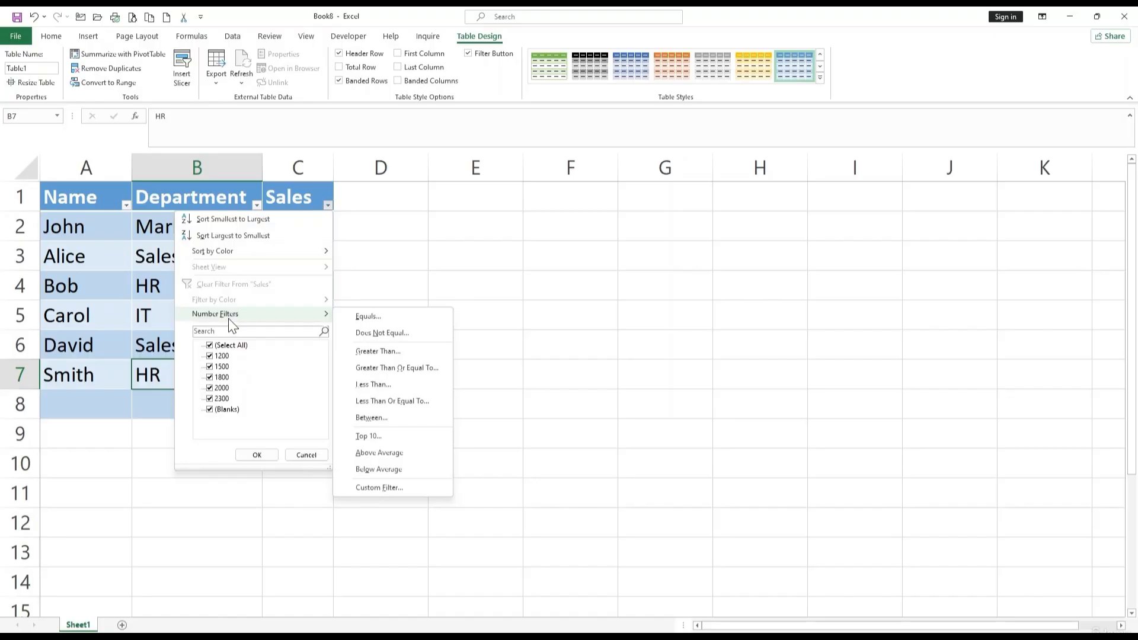
{"action": "left_click", "coordinate": [247, 220]}
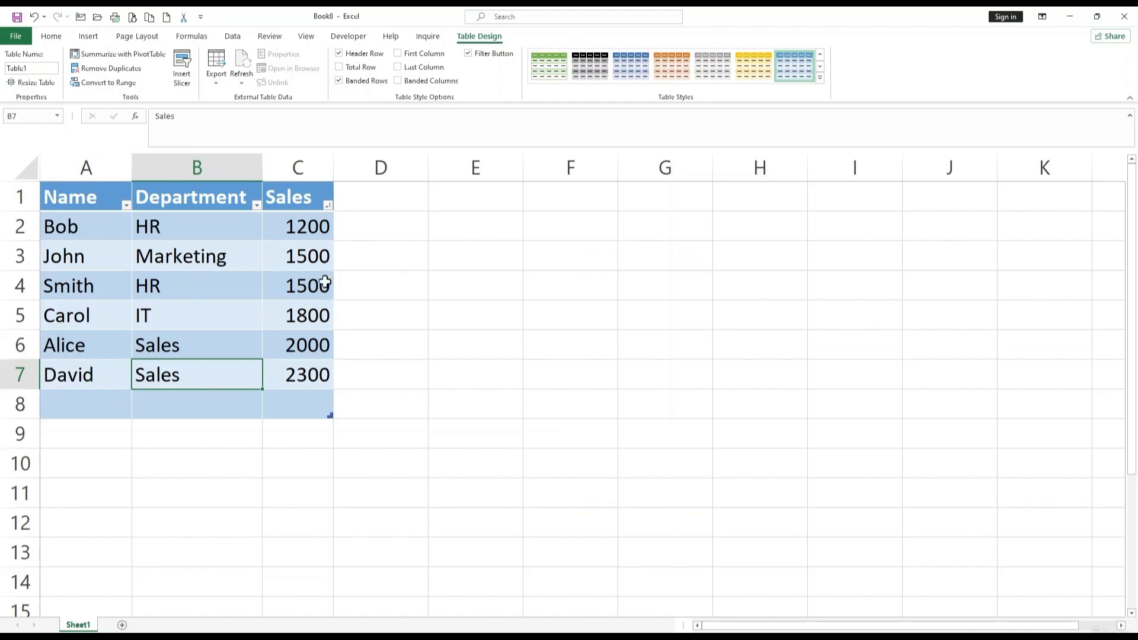
Step: View the number filter options available for the Sales column and close them without filtering
{"action": "left_click", "coordinate": [328, 205]}
{"action": "mouse_move", "coordinate": [268, 316]}
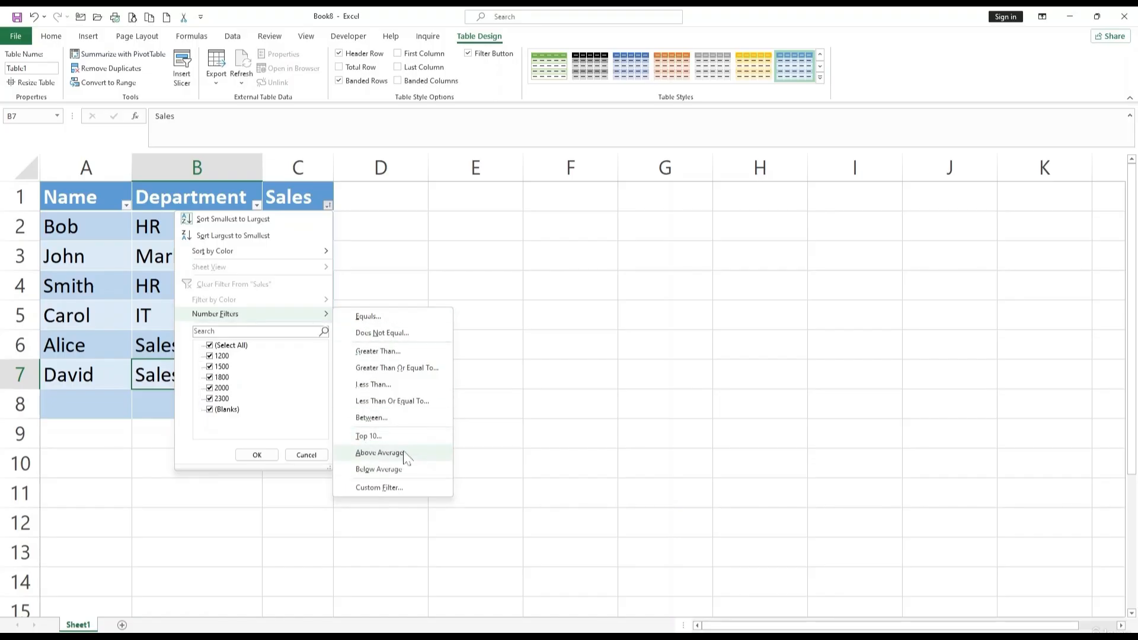
{"action": "left_click", "coordinate": [399, 258]}
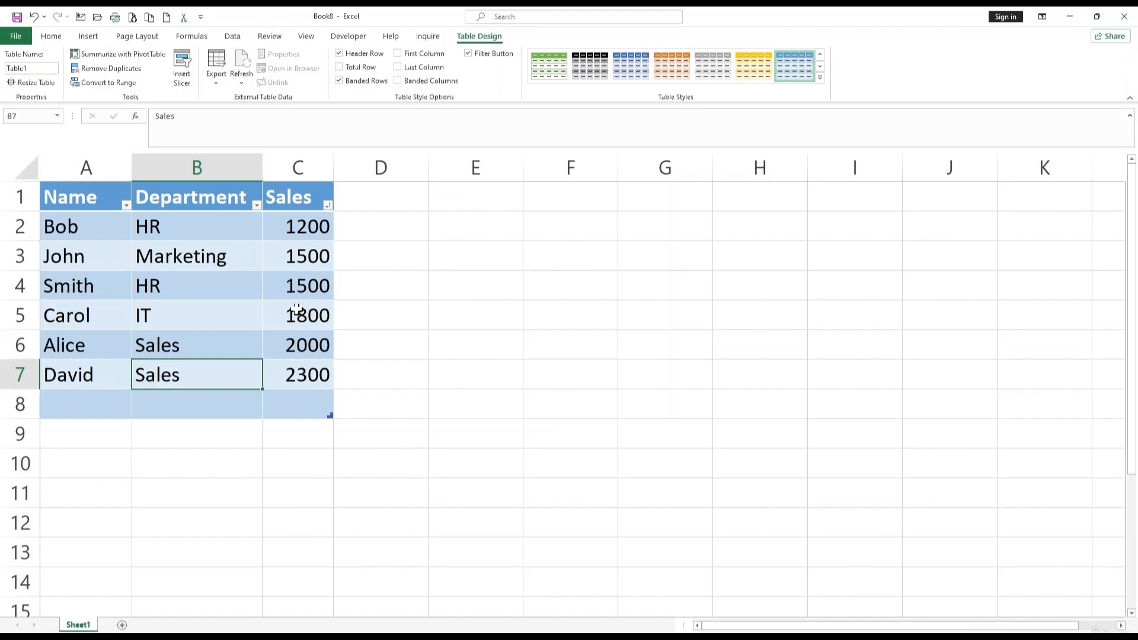
{"action": "left_click", "coordinate": [343, 290]}
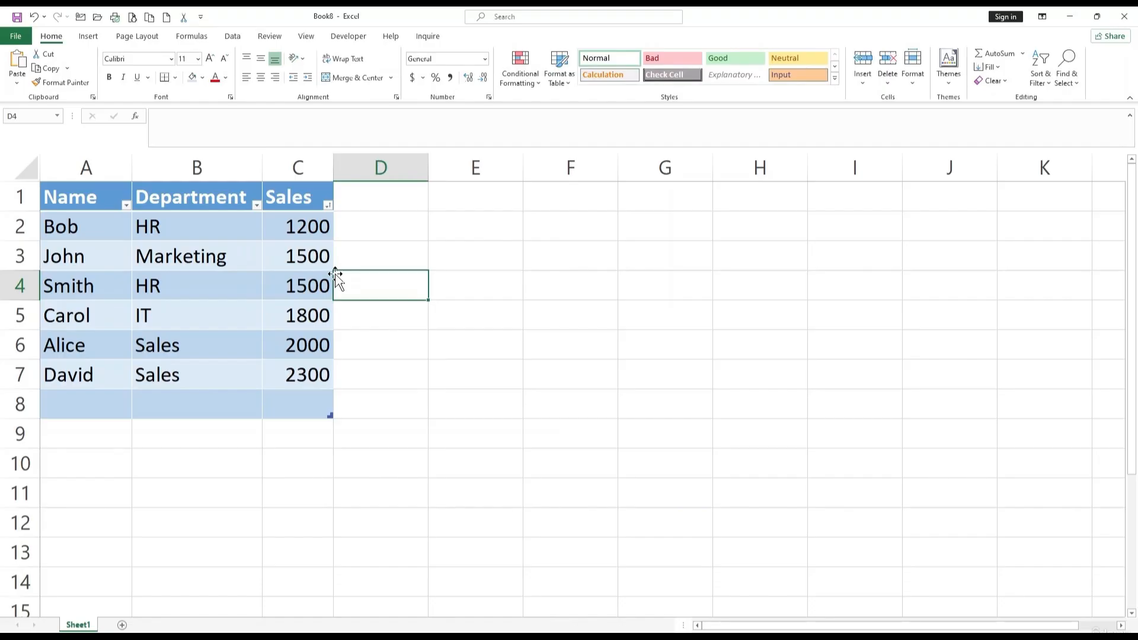
Step: Apply a three-color scale to the Sales cells C2:C8, with green for the lowest and red for the highest values
{"action": "left_click", "coordinate": [309, 226]}
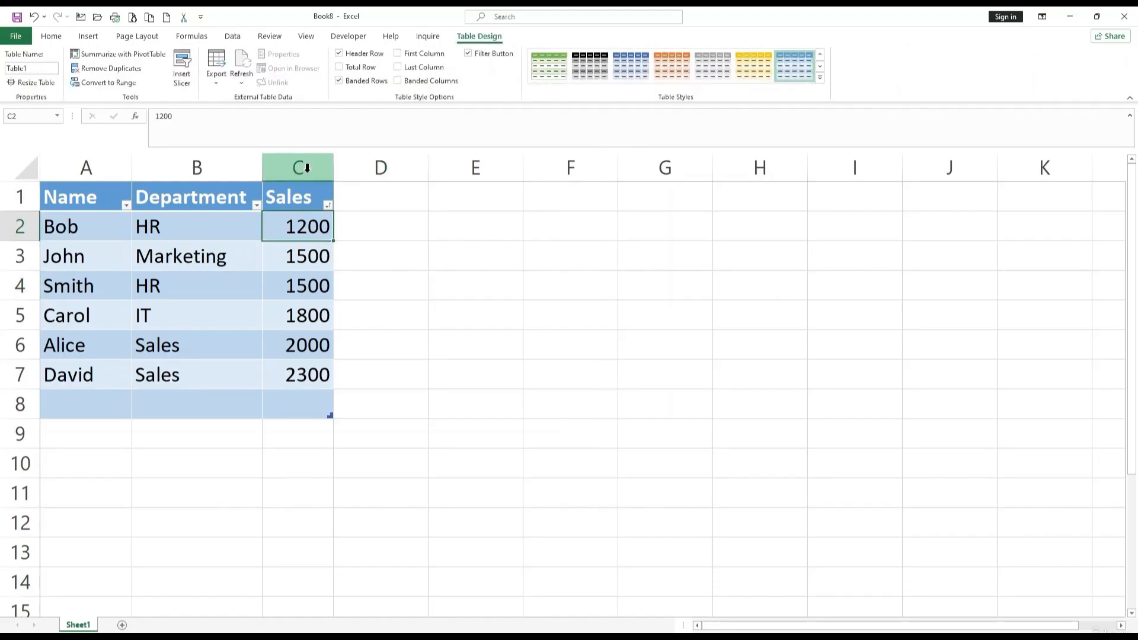
{"action": "left_click_drag", "start_coordinate": [301, 226], "coordinate": [300, 405]}
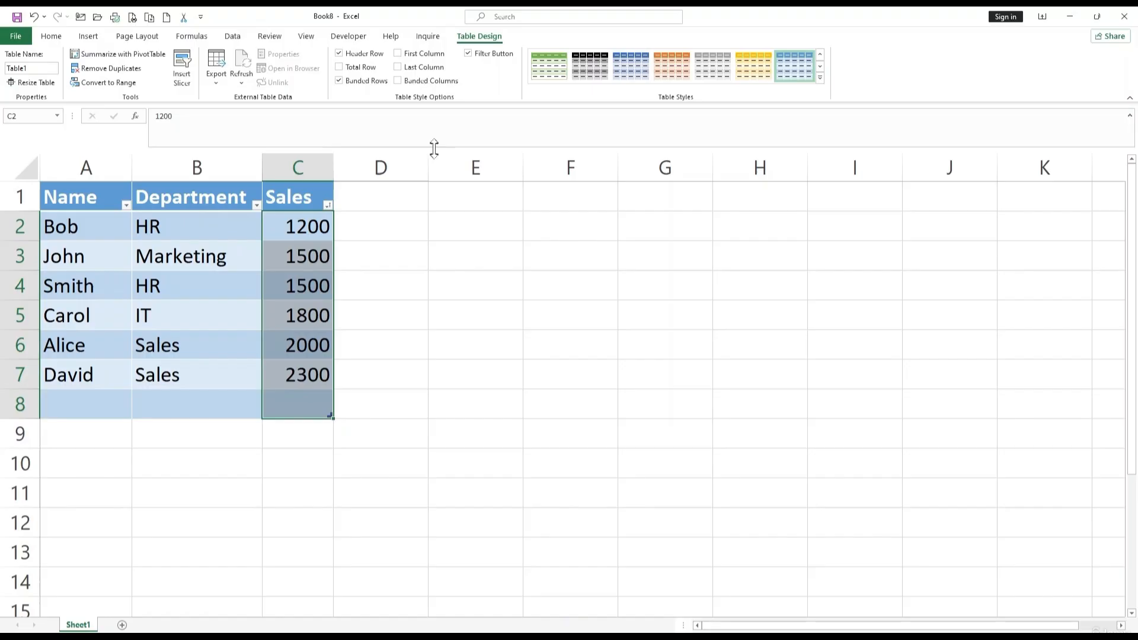
{"action": "left_click", "coordinate": [51, 36]}
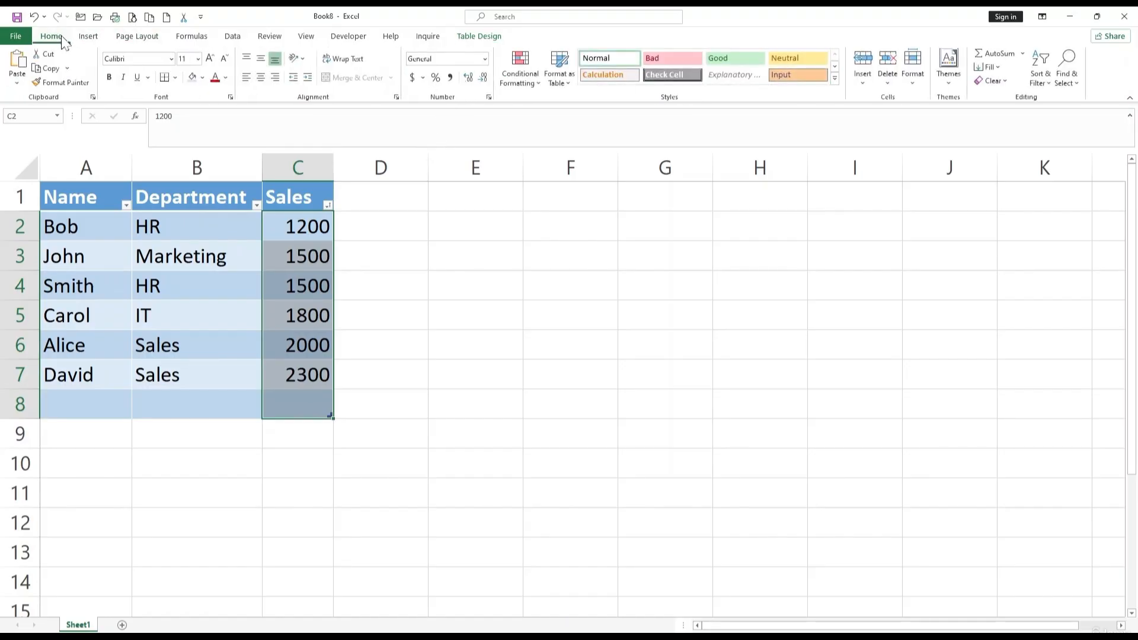
{"action": "left_click", "coordinate": [522, 84]}
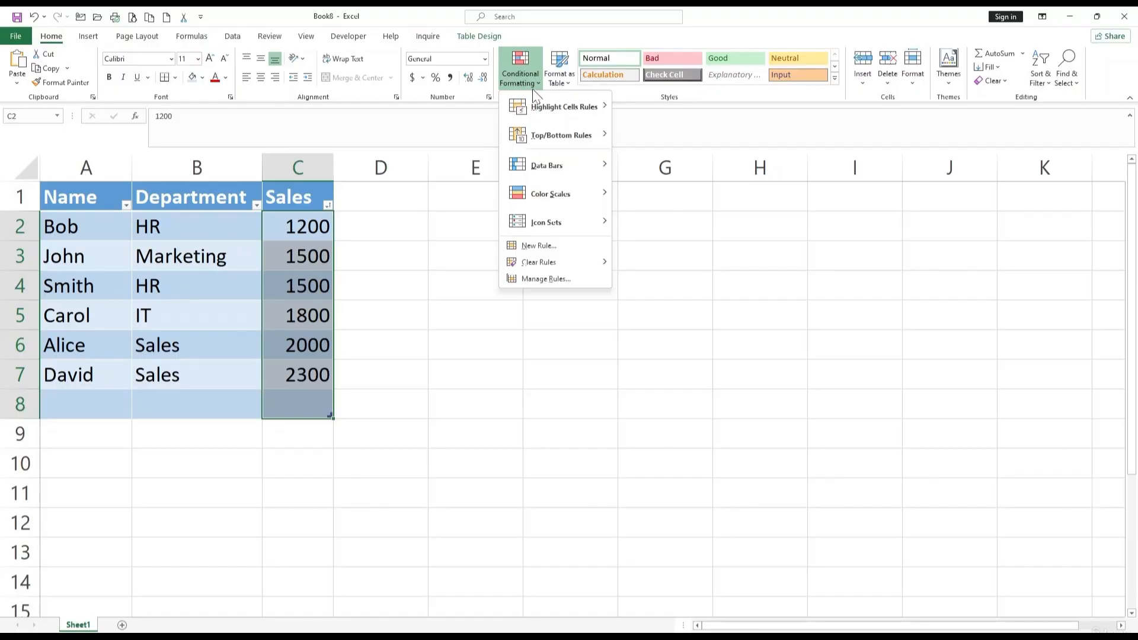
{"action": "mouse_move", "coordinate": [532, 94]}
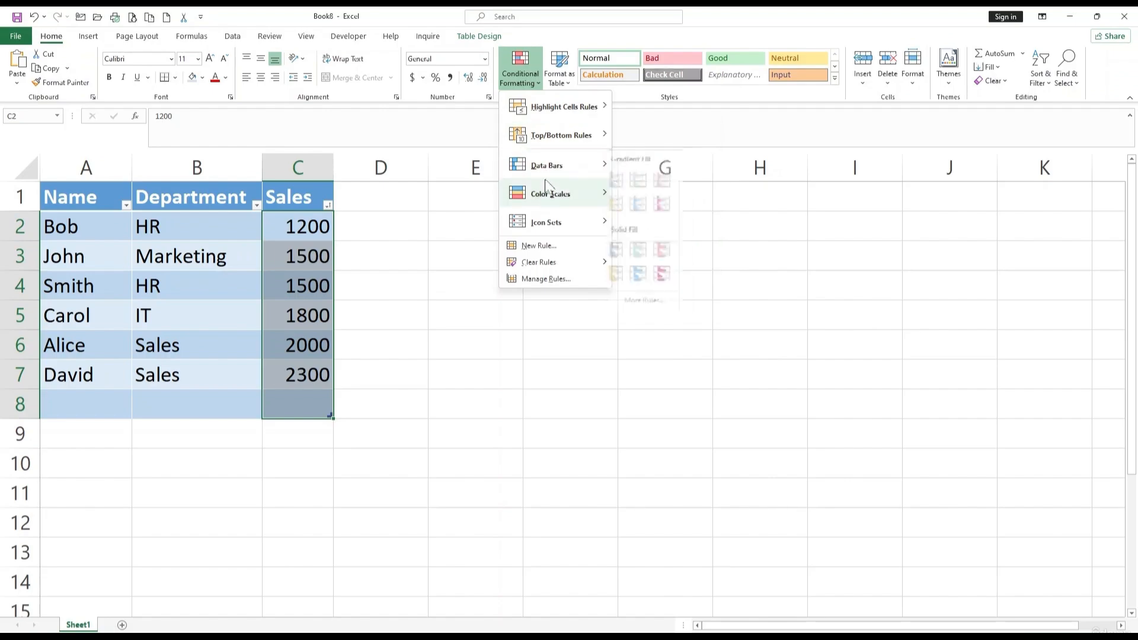
{"action": "mouse_move", "coordinate": [545, 199]}
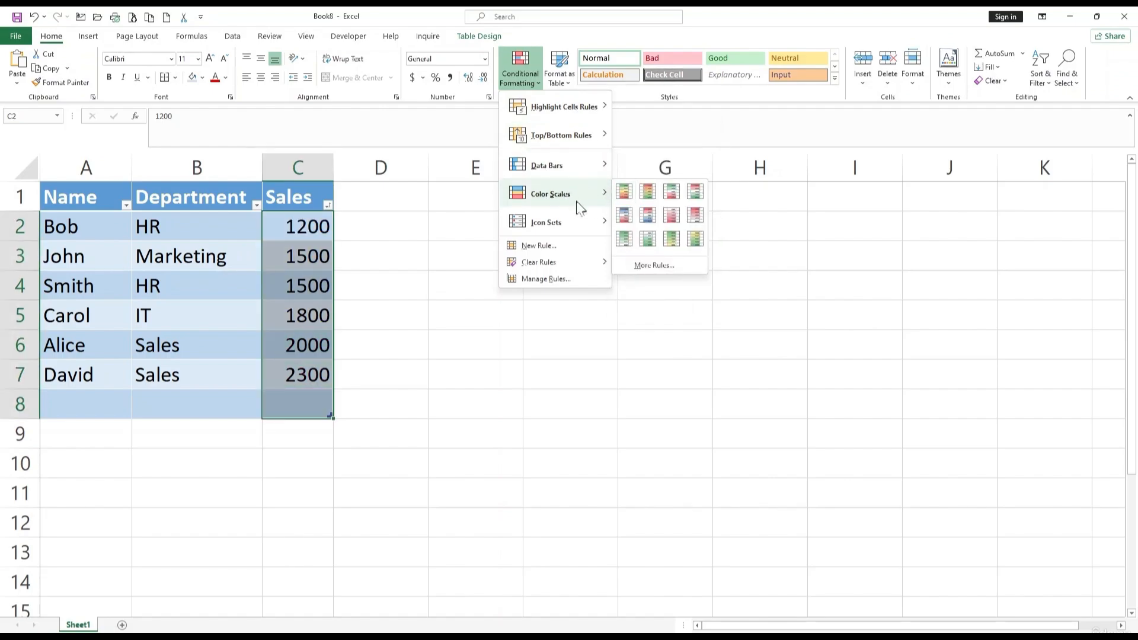
{"action": "left_click", "coordinate": [650, 197]}
{"action": "left_click", "coordinate": [412, 347]}
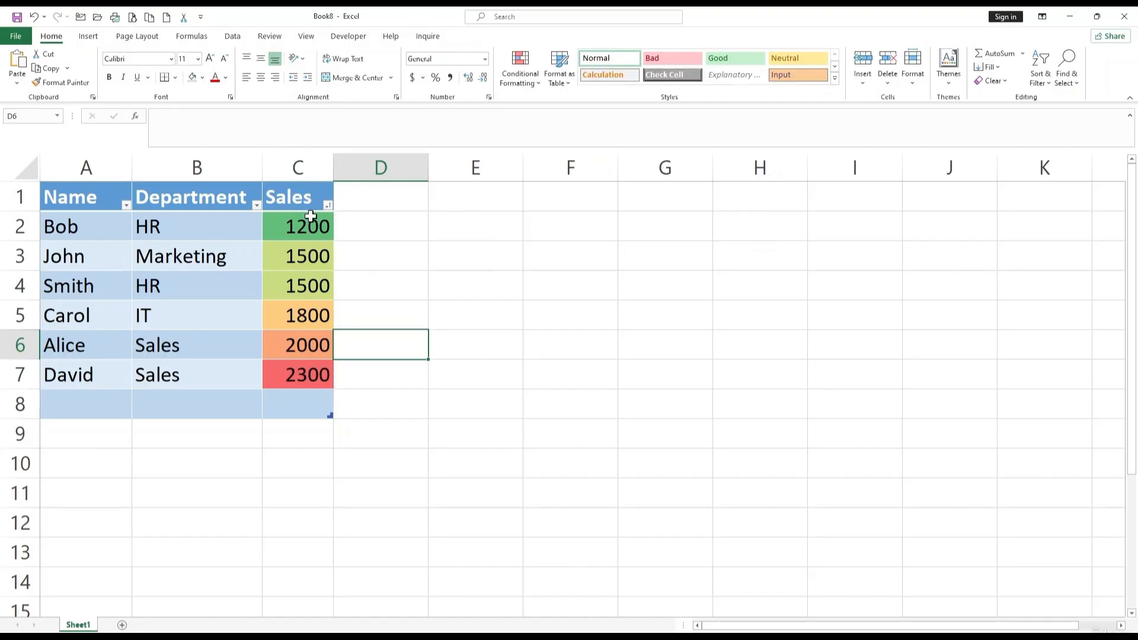
{"action": "left_click_drag", "start_coordinate": [312, 229], "coordinate": [318, 366]}
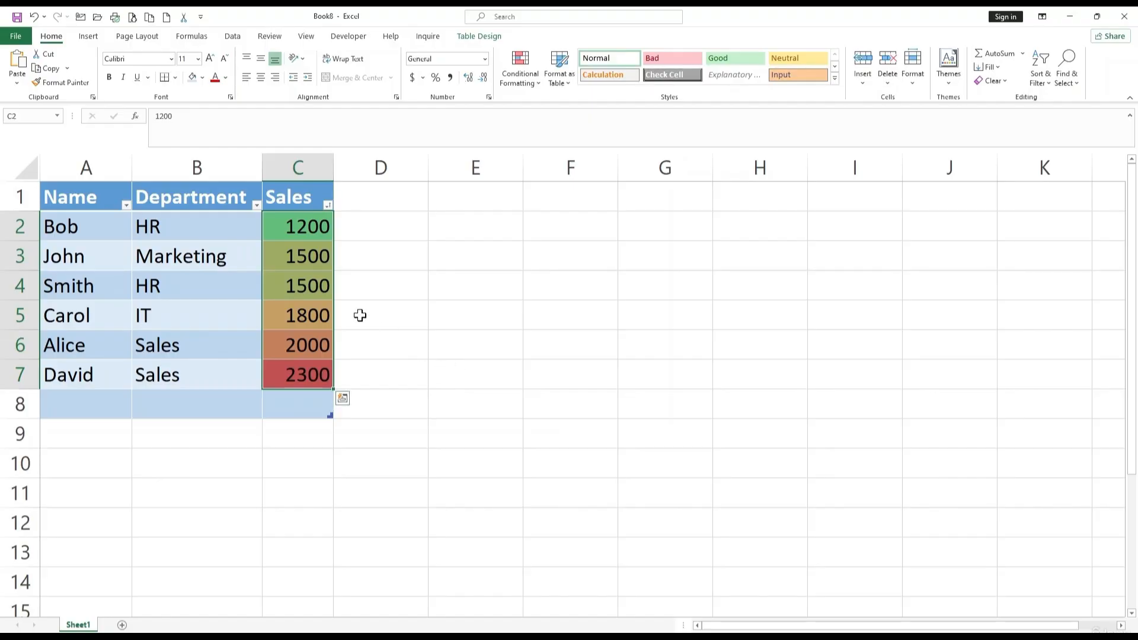
{"action": "left_click", "coordinate": [315, 308]}
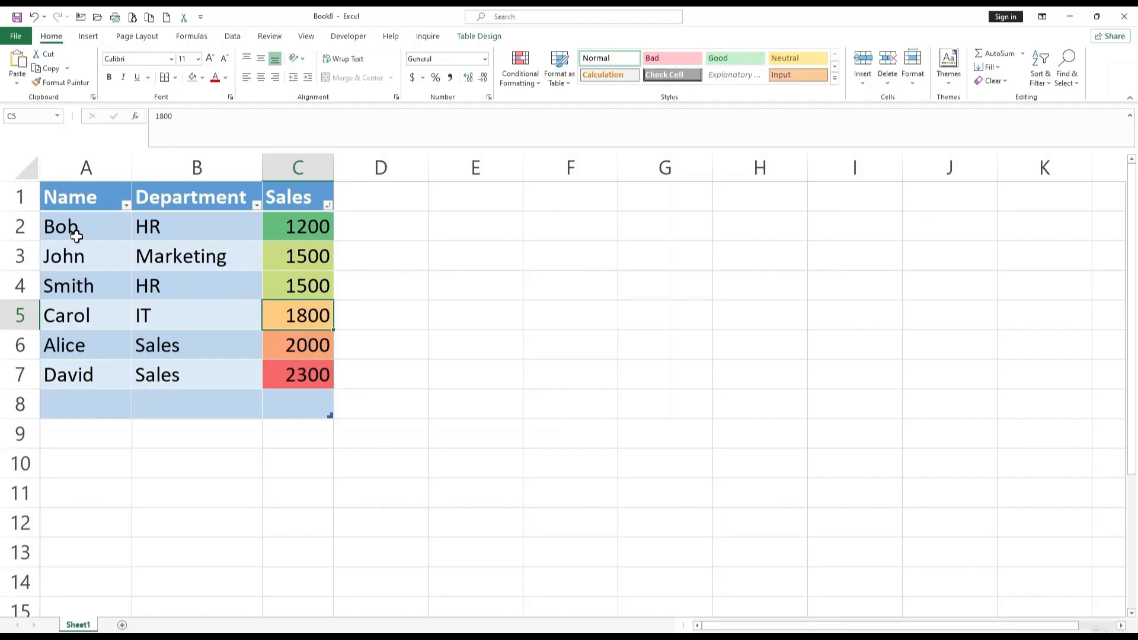
Step: Define the workbook name SalesData for the whole table range A1:C8, including its header row
{"action": "left_click_drag", "start_coordinate": [68, 199], "coordinate": [322, 391]}
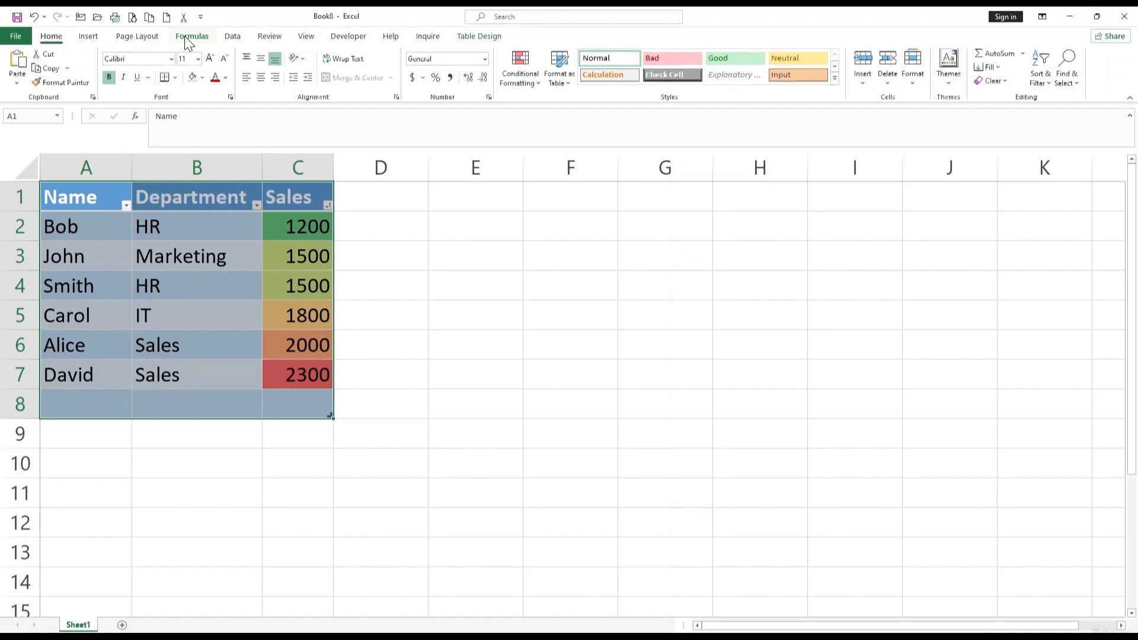
{"action": "left_click", "coordinate": [185, 38]}
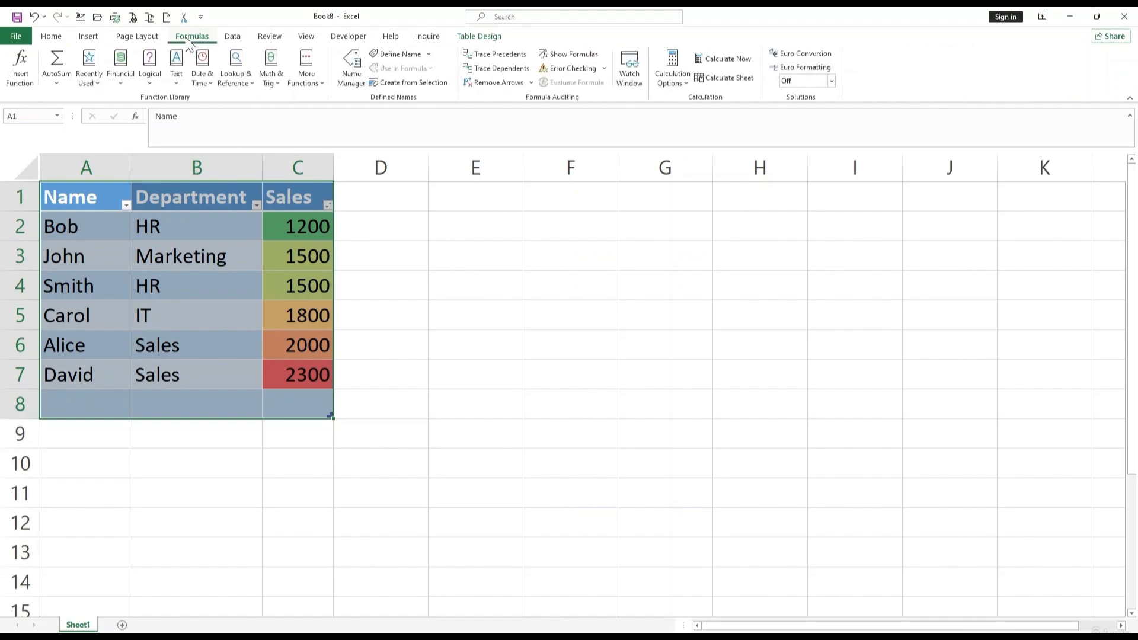
{"action": "left_click", "coordinate": [396, 54]}
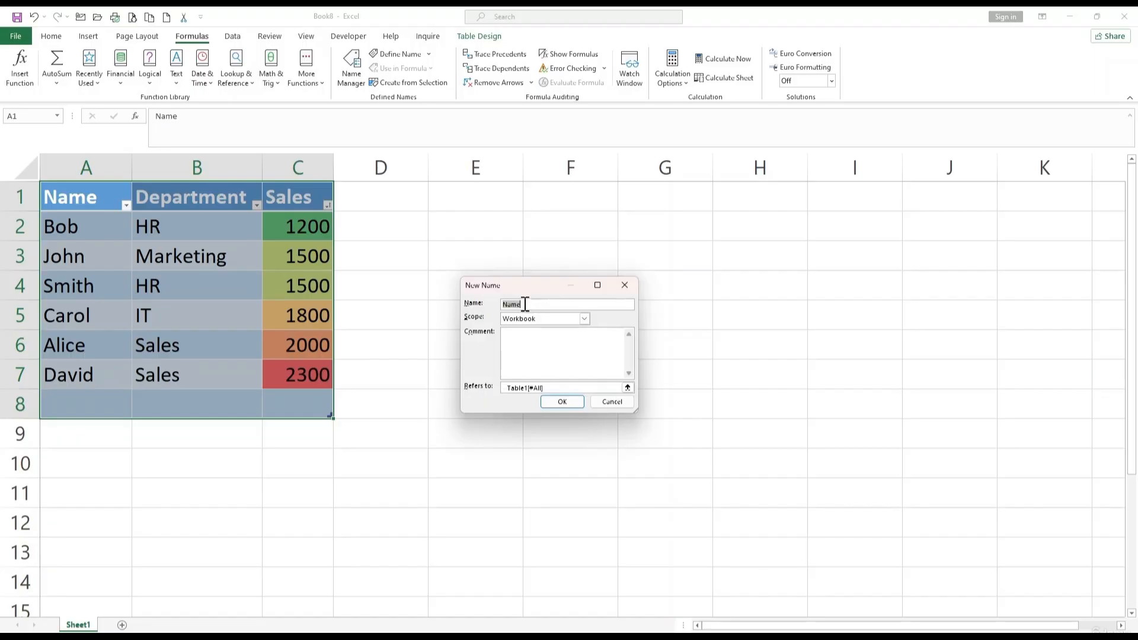
{"action": "key", "text": "BackSpace"}
{"action": "left_click", "coordinate": [532, 388]}
{"action": "left_click", "coordinate": [561, 403]}
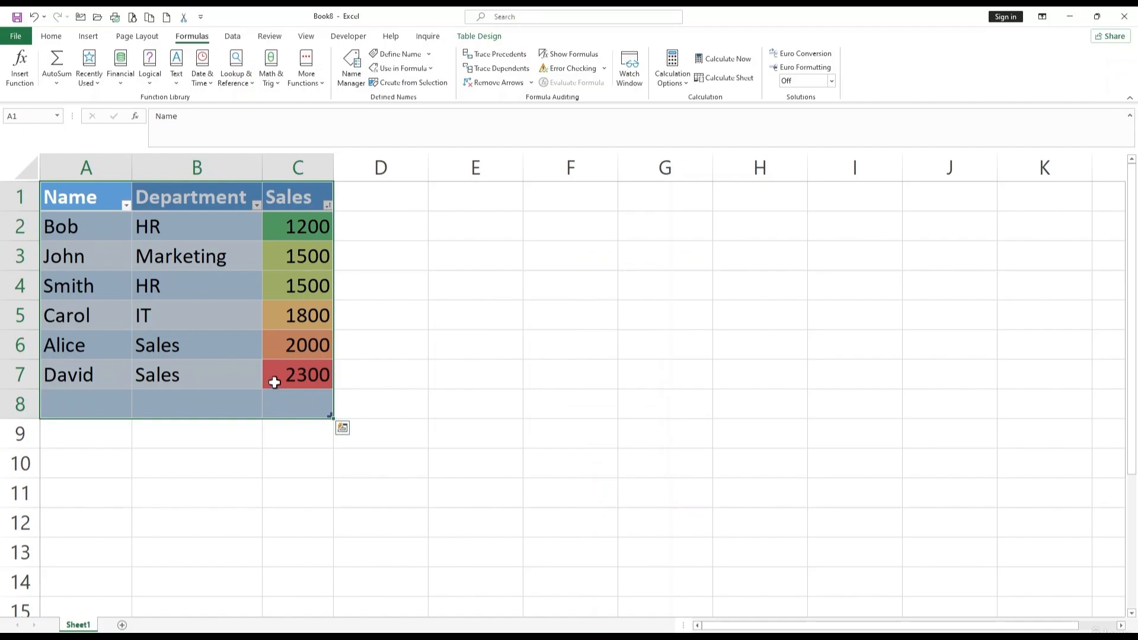
{"action": "left_click", "coordinate": [323, 463]}
{"action": "left_click", "coordinate": [510, 201]}
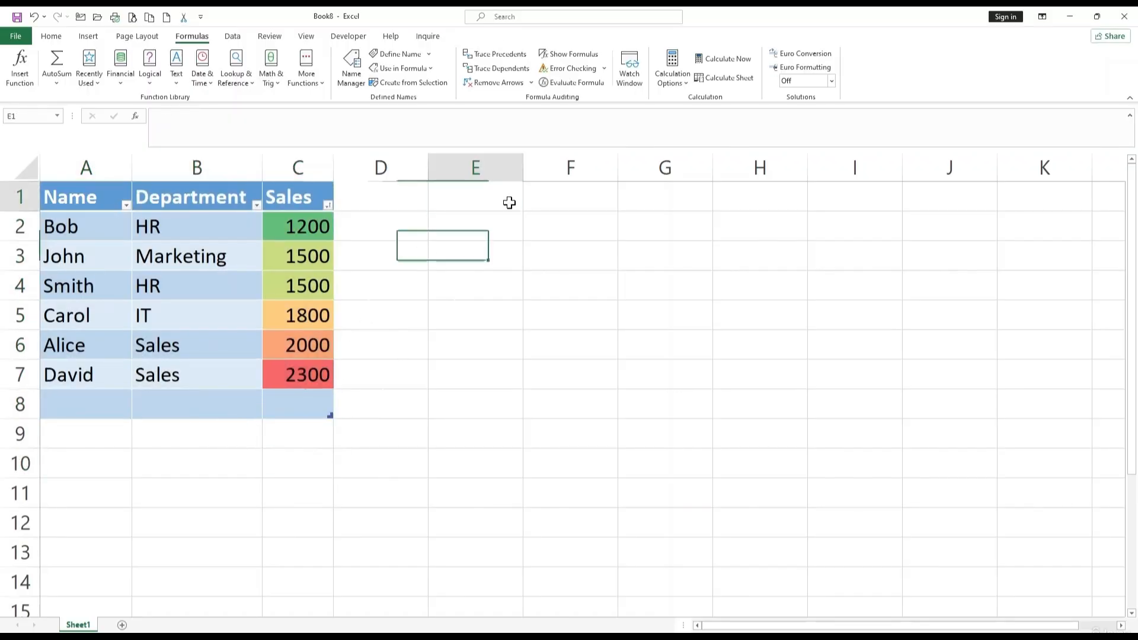
{"action": "left_click", "coordinate": [299, 411]}
{"action": "left_click", "coordinate": [298, 436]}
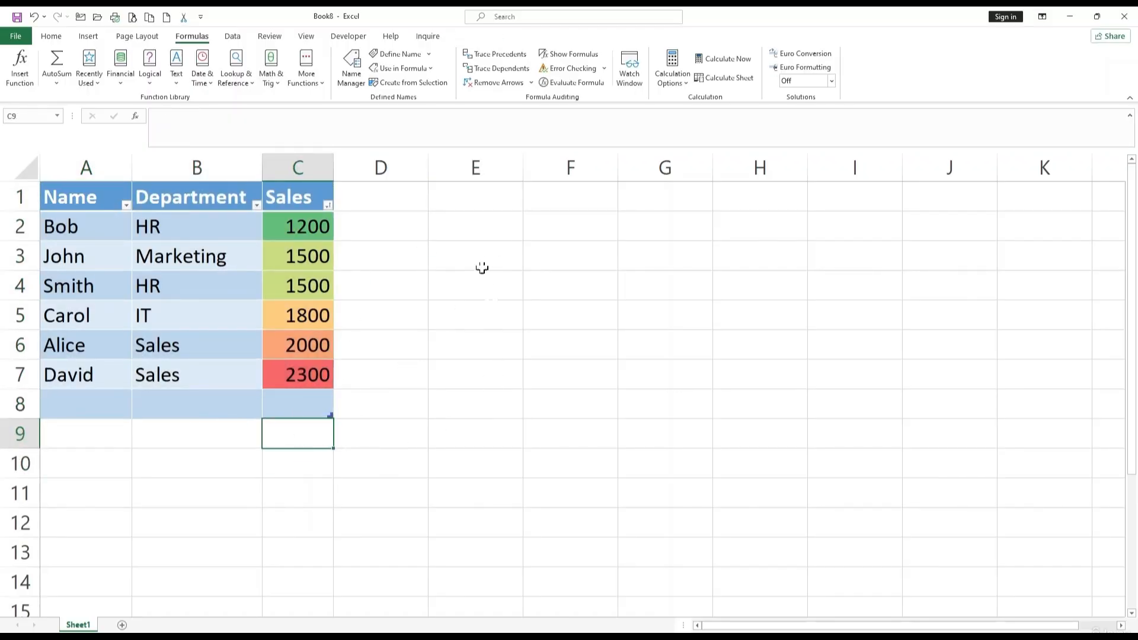
Step: Enter the label Sum in cell E1 and begin a SUM formula in cell E2
{"action": "left_click", "coordinate": [481, 201]}
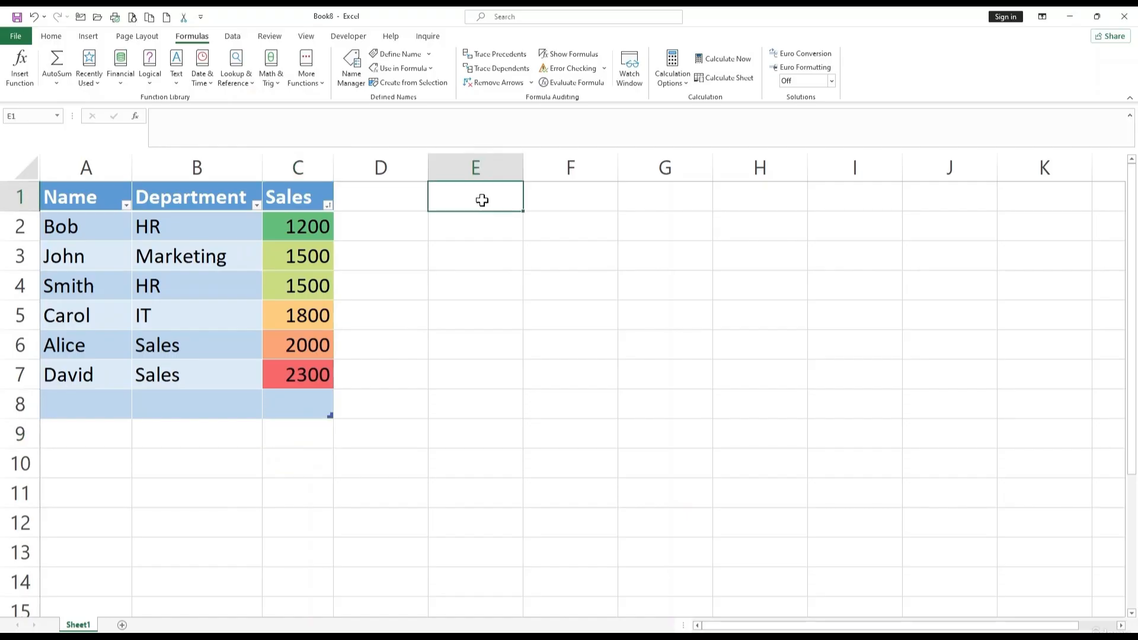
{"action": "type", "text": "Sum"}
{"action": "key", "text": "Return"}
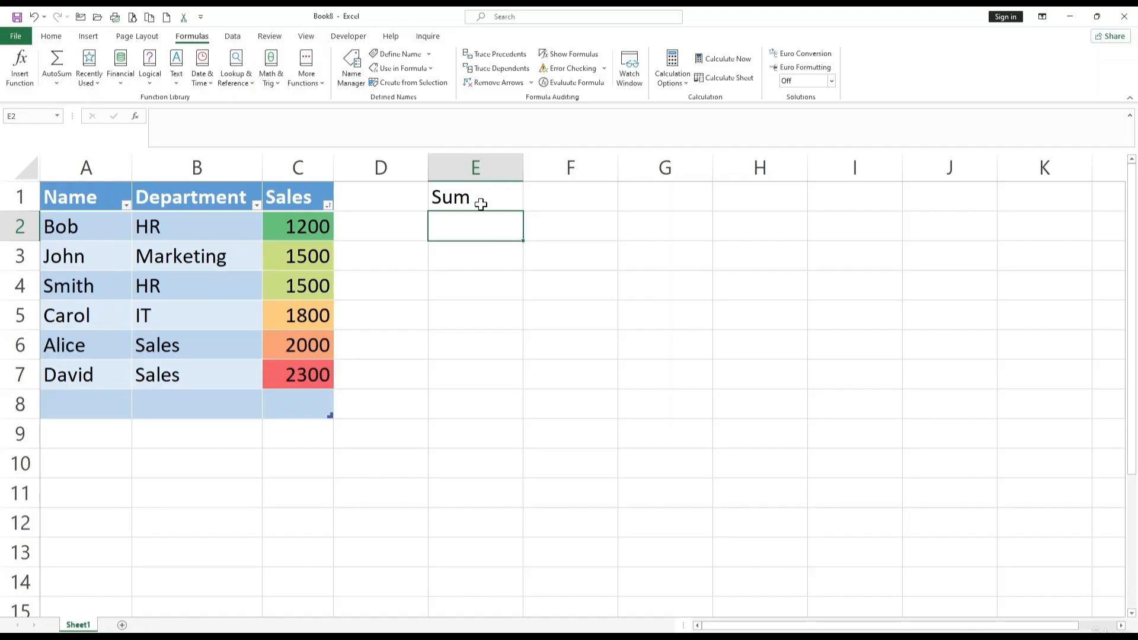
{"action": "type", "text": "=sum"}
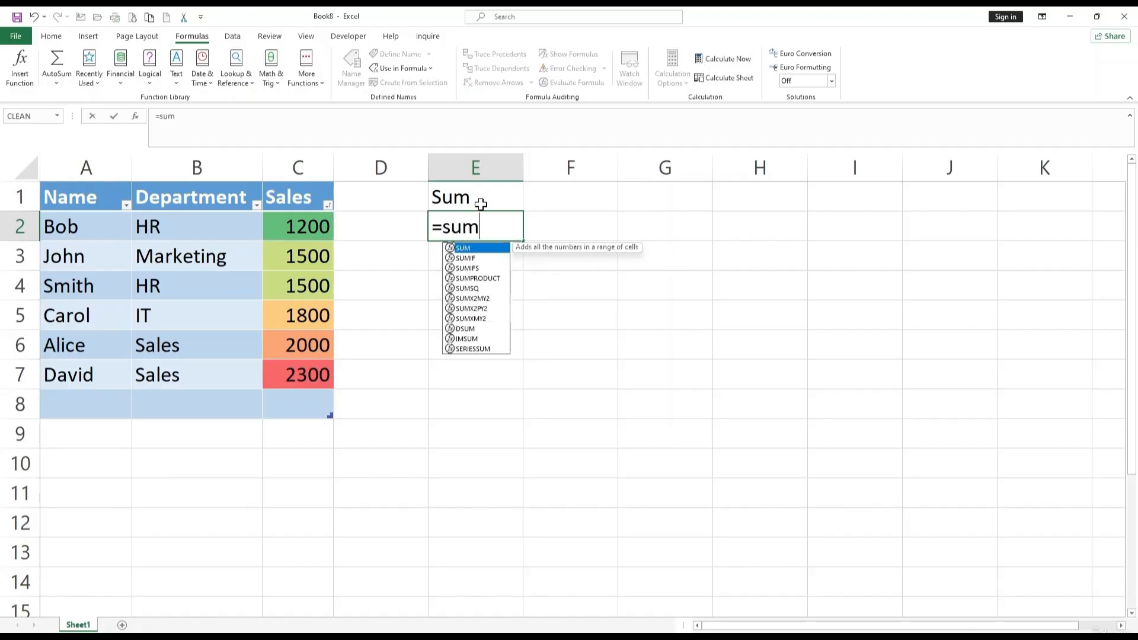
{"action": "key", "text": "Tab"}
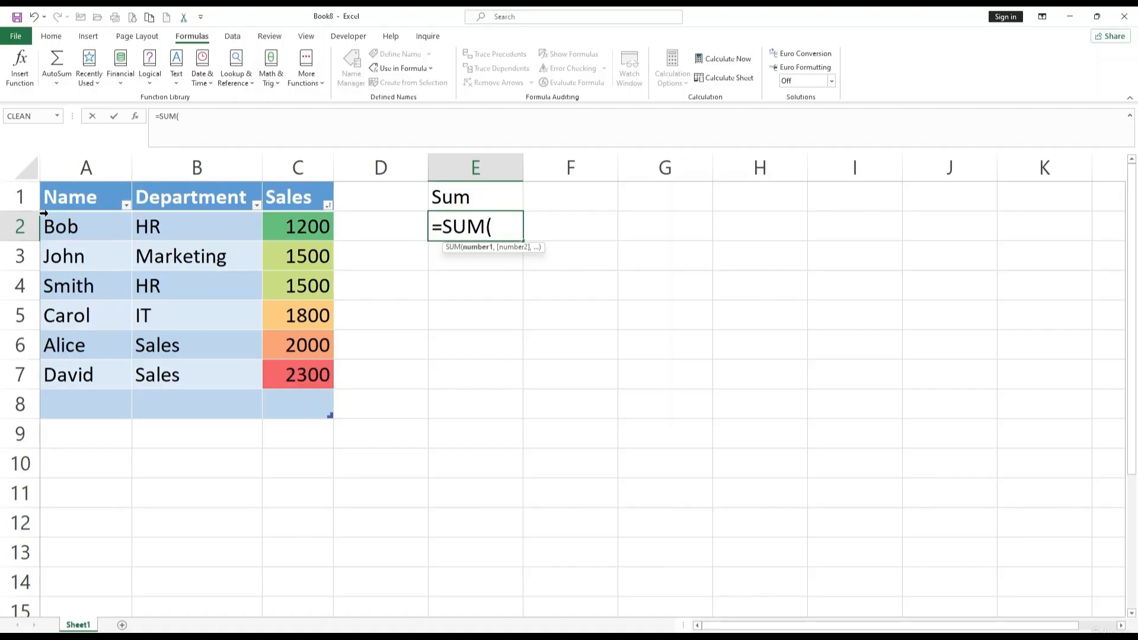
{"action": "left_click_drag", "start_coordinate": [57, 200], "coordinate": [311, 386]}
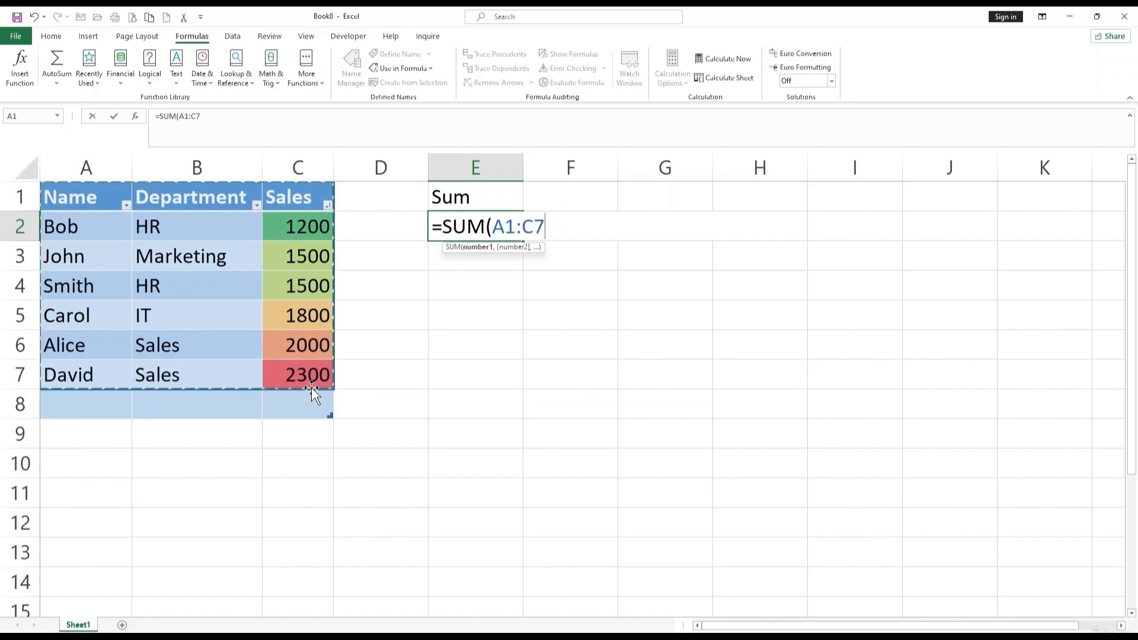
{"action": "type", "text": ")"}
{"action": "key", "text": "BackSpace"}
{"action": "key", "text": "BackSpace"}
{"action": "key", "text": "BackSpace"}
{"action": "key", "text": "BackSpace"}
{"action": "key", "text": "BackSpace"}
{"action": "key", "text": "BackSpace"}
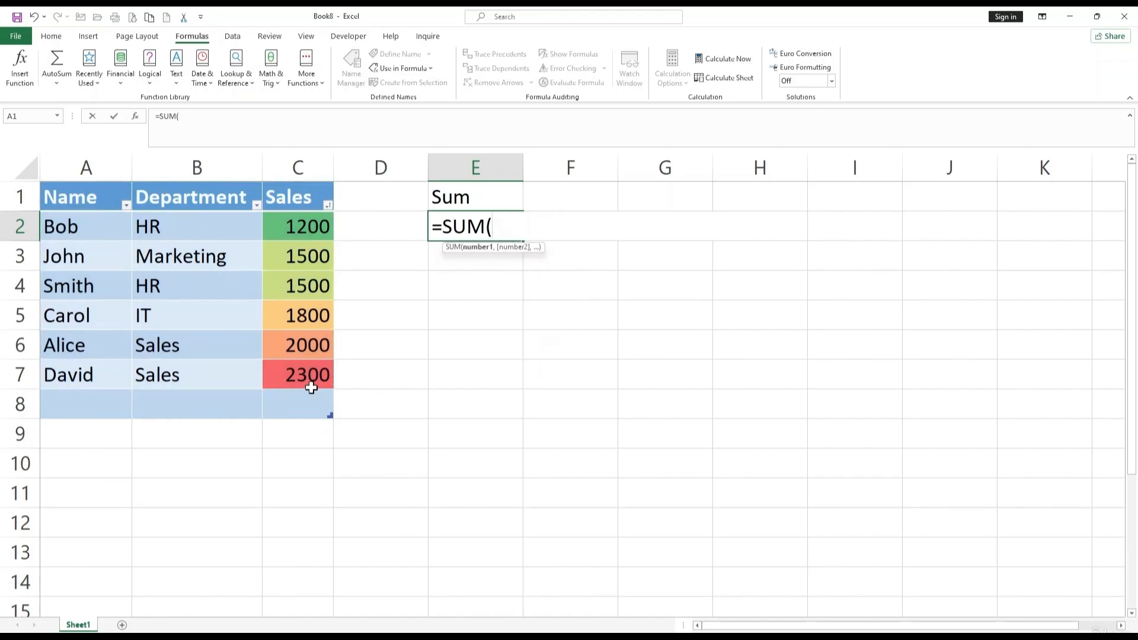
Step: Complete the formula in E2 as =SUM(SalesData), using the defined name as its argument
{"action": "type", "text": "Sal"}
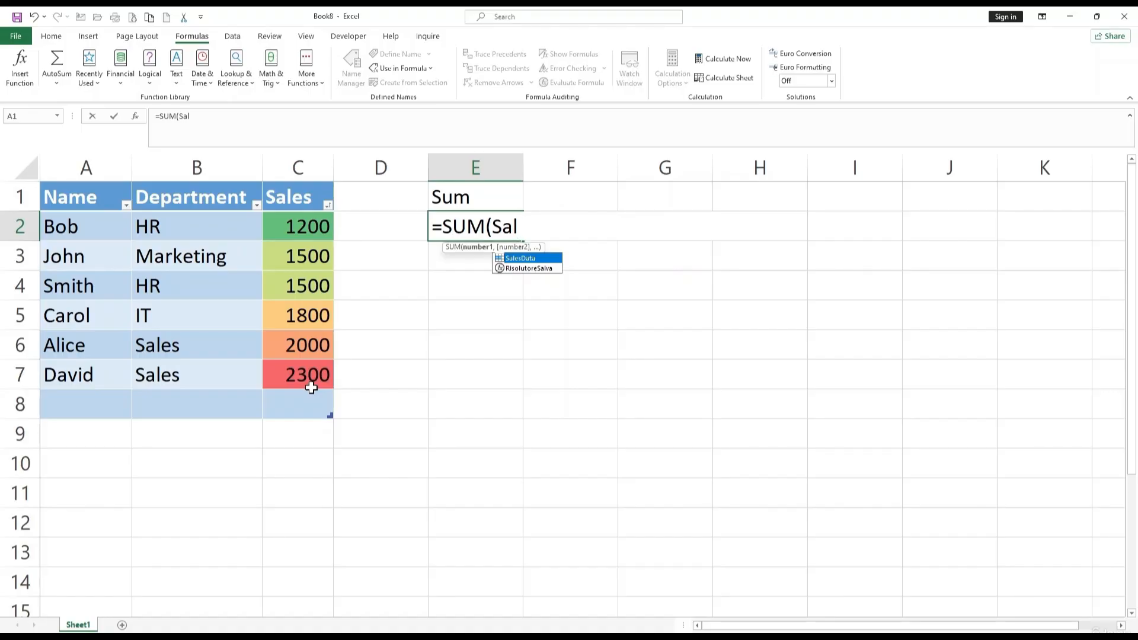
{"action": "key", "text": "Tab"}
{"action": "type", "text": ")"}
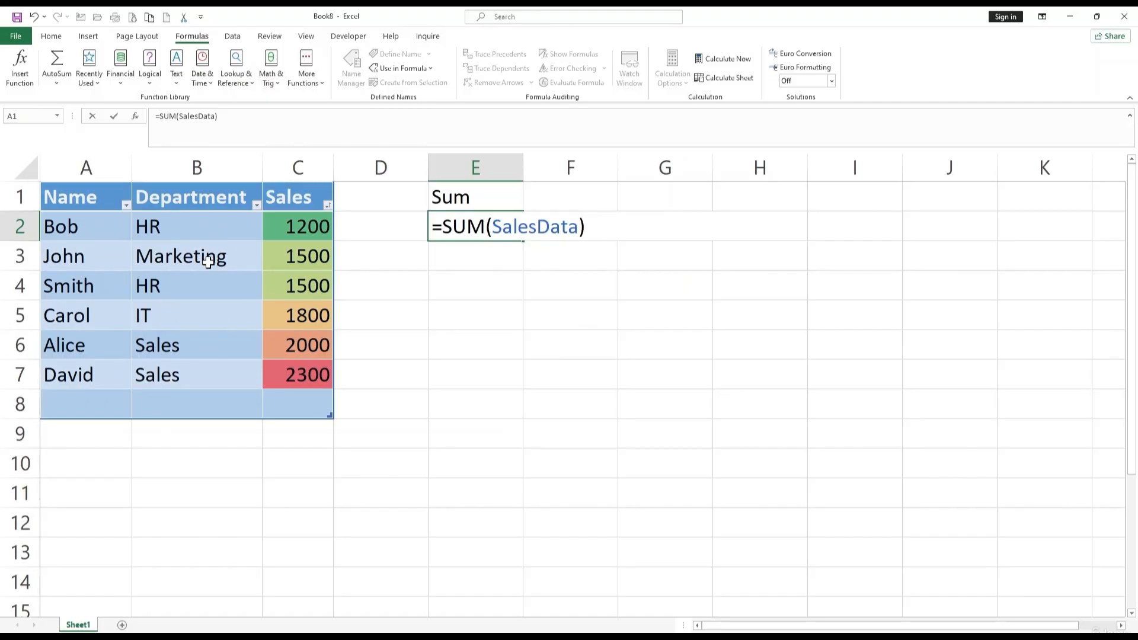
{"action": "key", "text": "Return"}
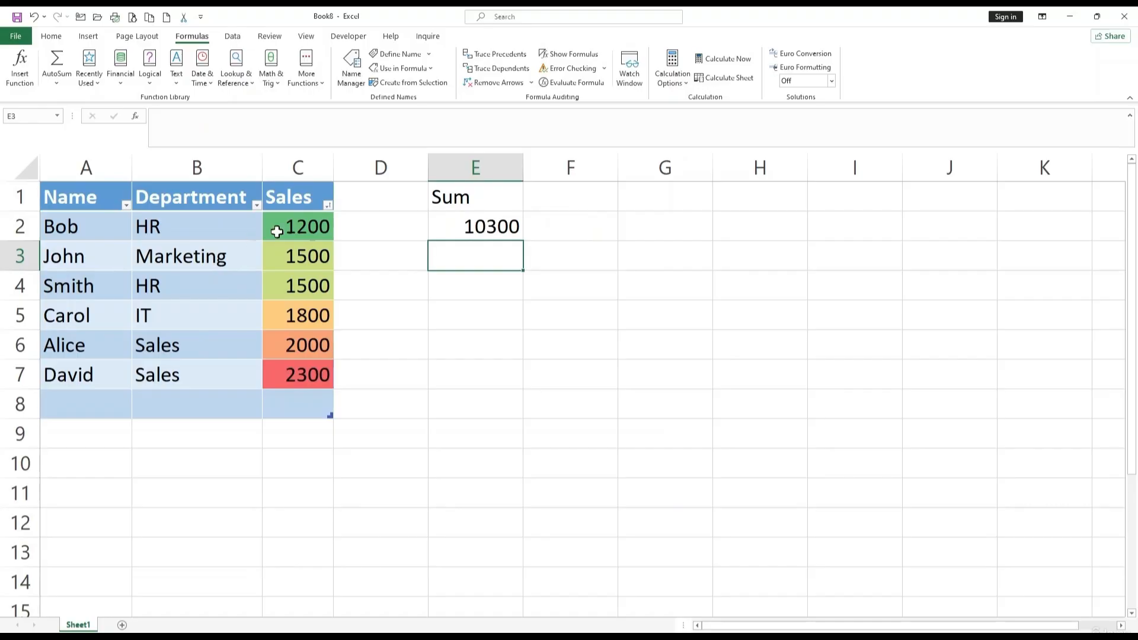
Step: Add a record in row 9 directly below the table with an employee's first name, department IT and sales 1600
{"action": "left_click", "coordinate": [282, 402]}
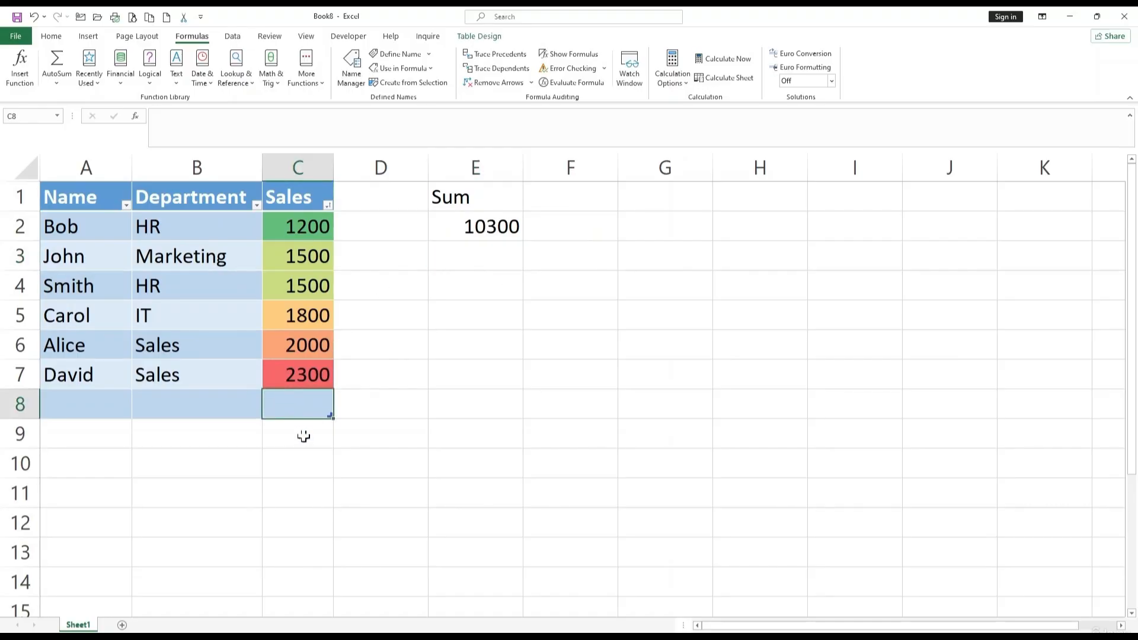
{"action": "left_click", "coordinate": [303, 436]}
{"action": "left_click", "coordinate": [64, 436]}
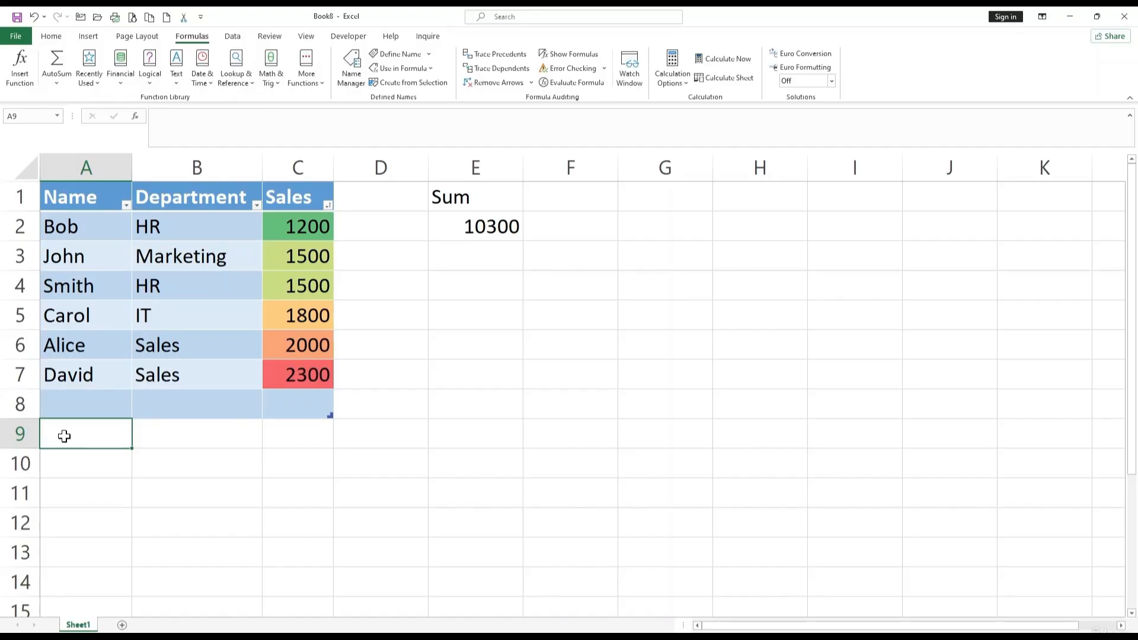
{"action": "type", "text": "St"}
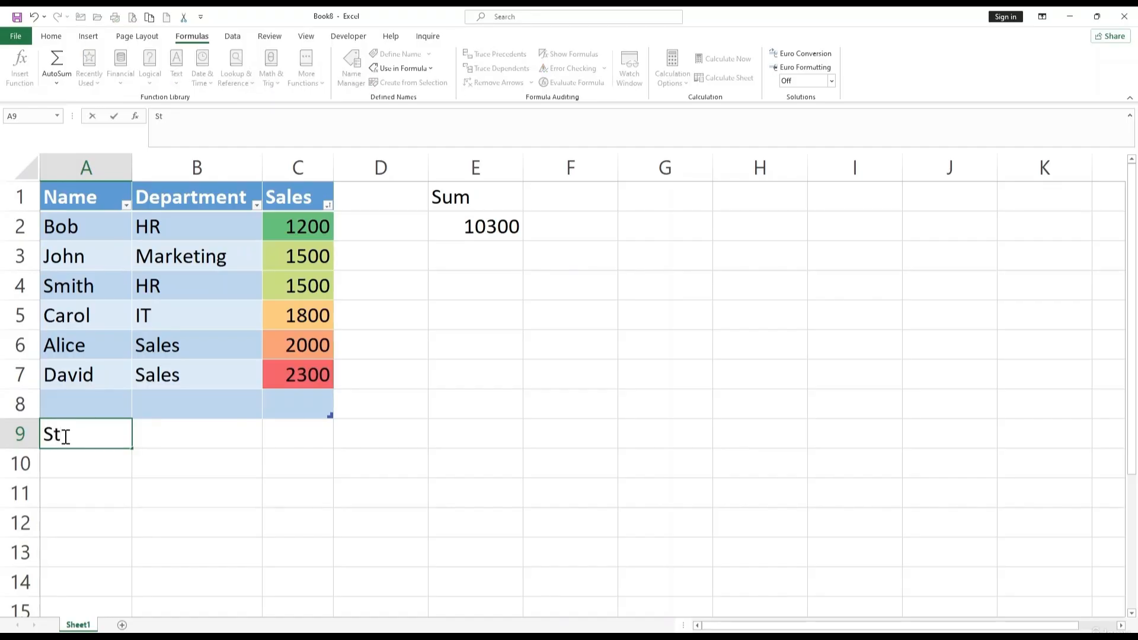
{"action": "type", "text": "ephen"}
{"action": "key", "text": "Tab"}
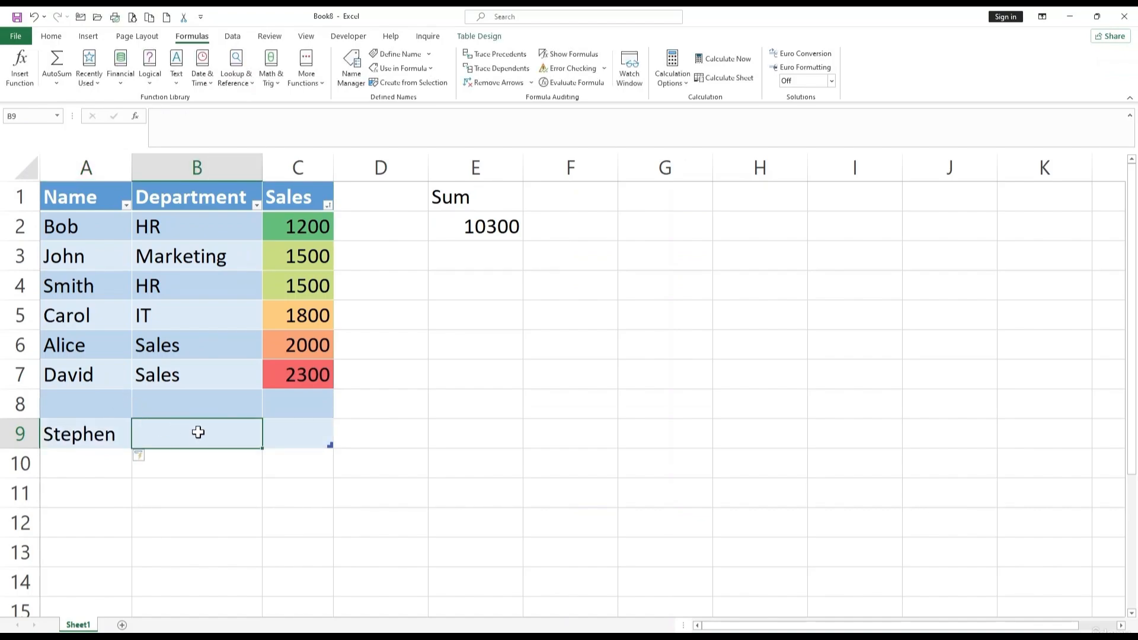
{"action": "type", "text": "IT"}
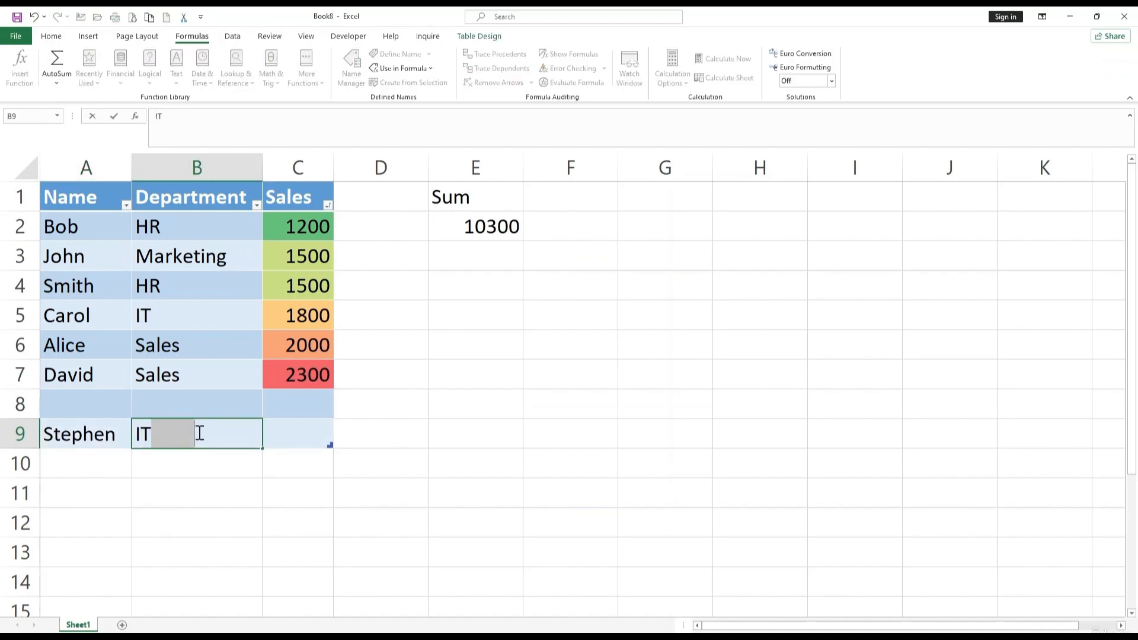
{"action": "key", "text": "Tab"}
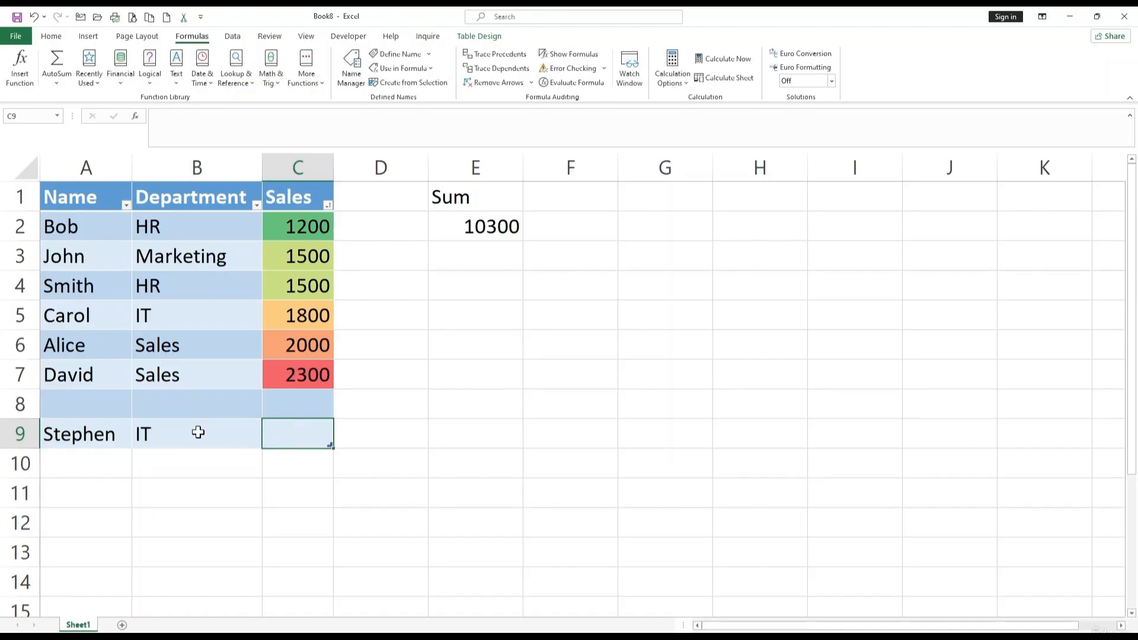
{"action": "type", "text": "15"}
{"action": "key", "text": "BackSpace"}
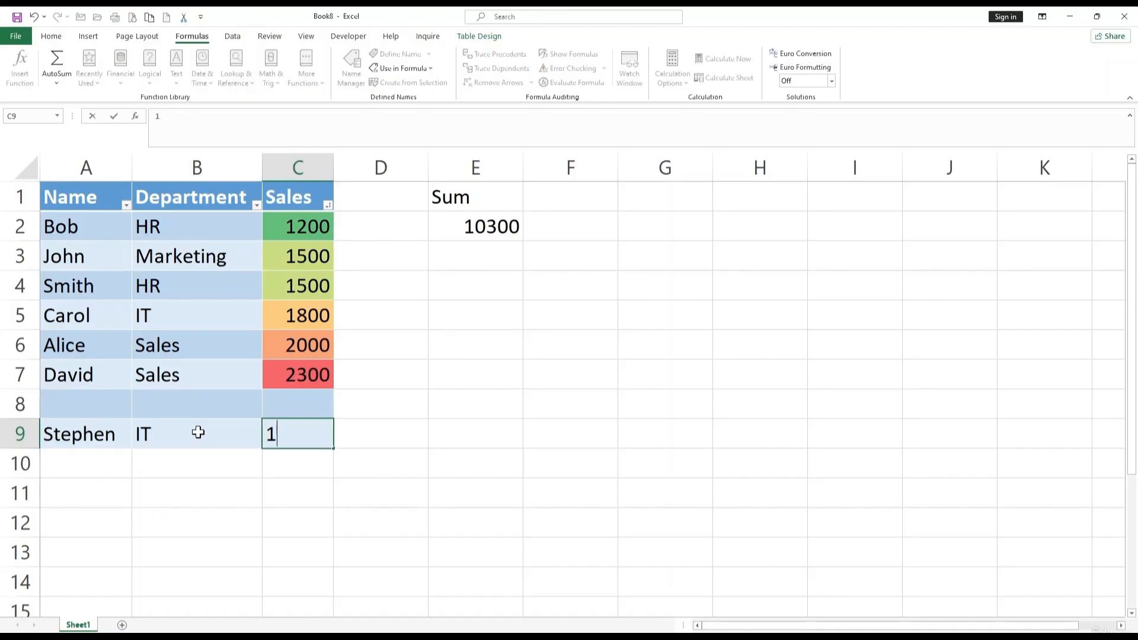
{"action": "type", "text": "600"}
{"action": "key", "text": "Return"}
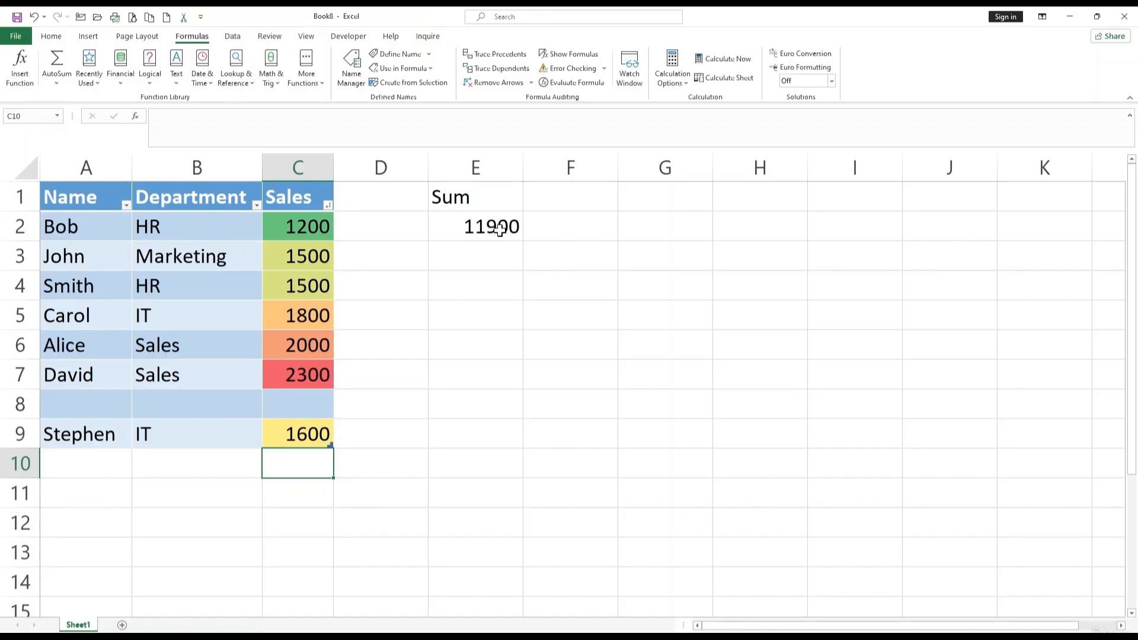
{"action": "left_click", "coordinate": [385, 418]}
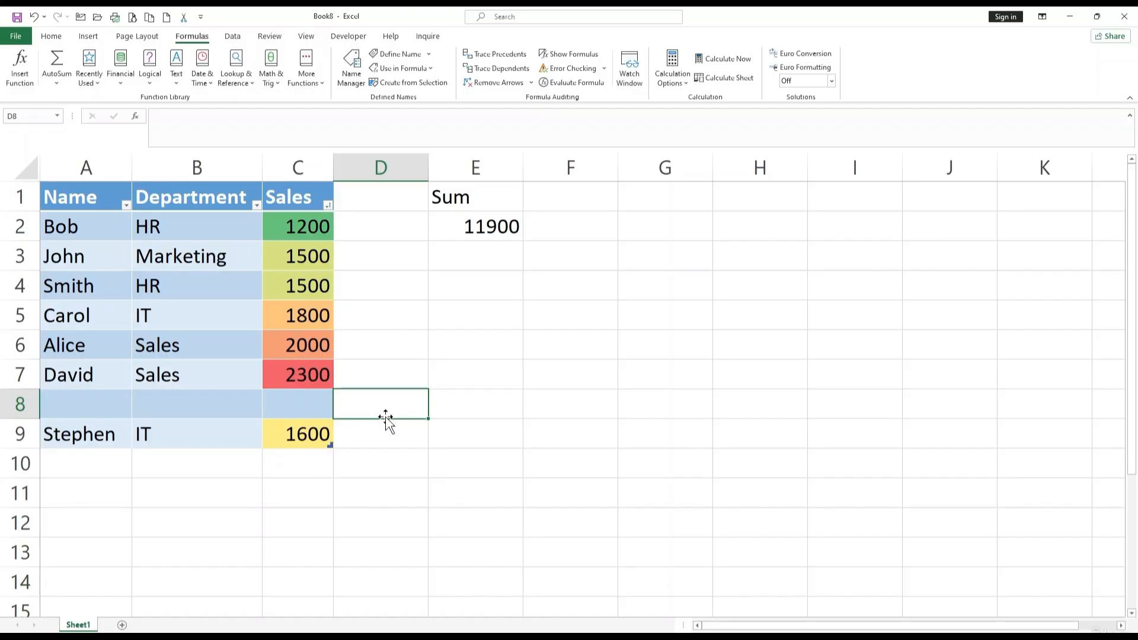
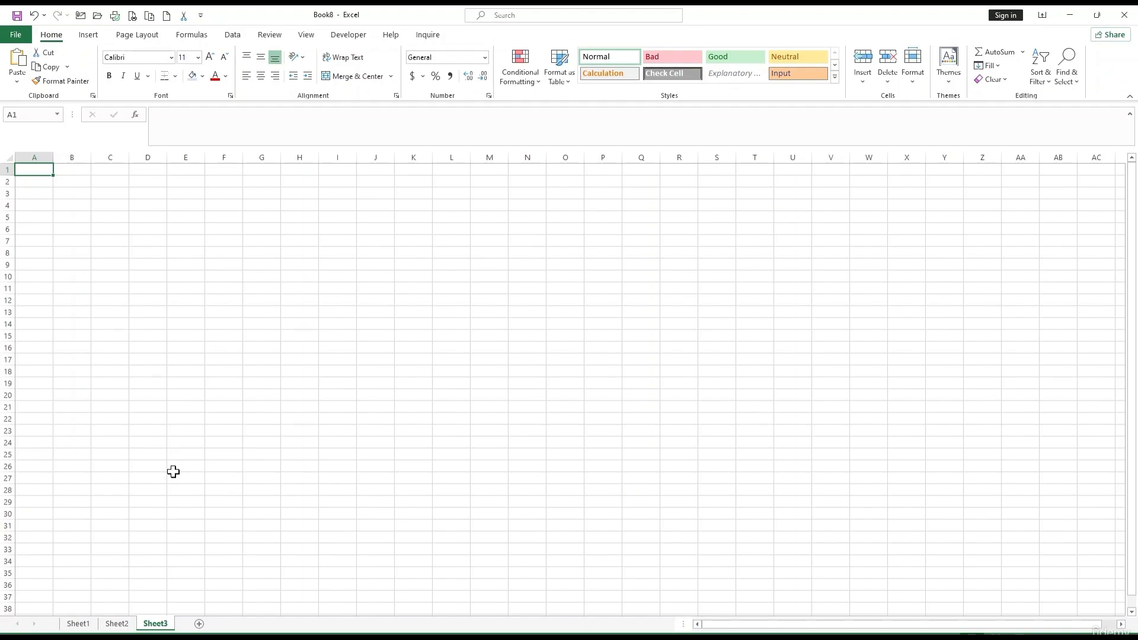
Step: Switch to Sheet2, select the order data A1:H16 and sort it in ascending order by Order ID
{"action": "left_click", "coordinate": [115, 624]}
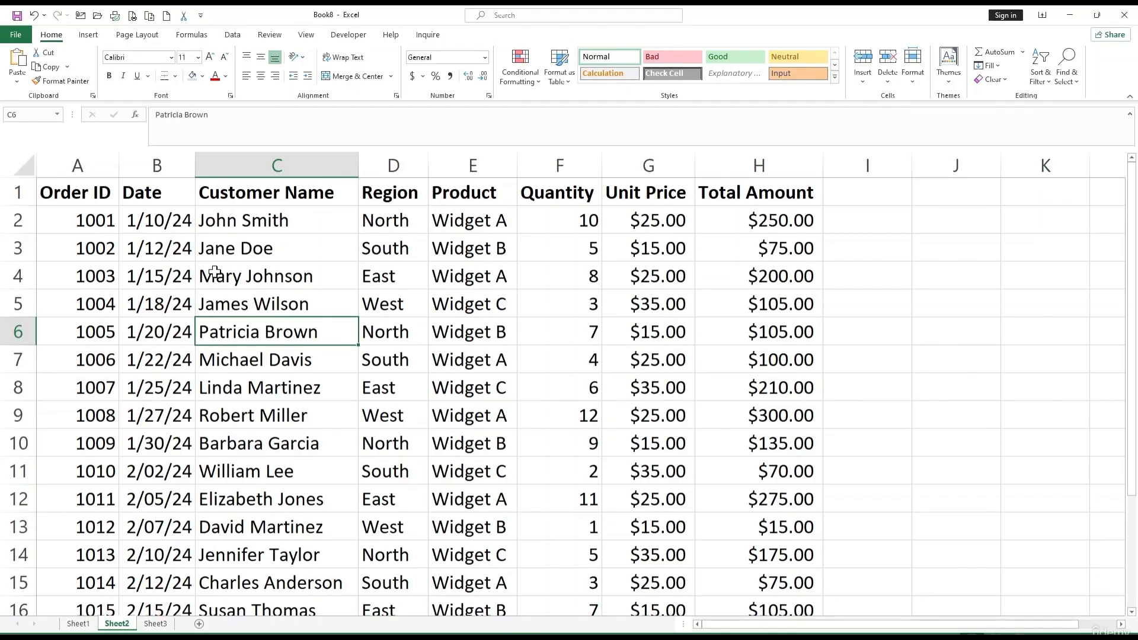
{"action": "left_click", "coordinate": [310, 350]}
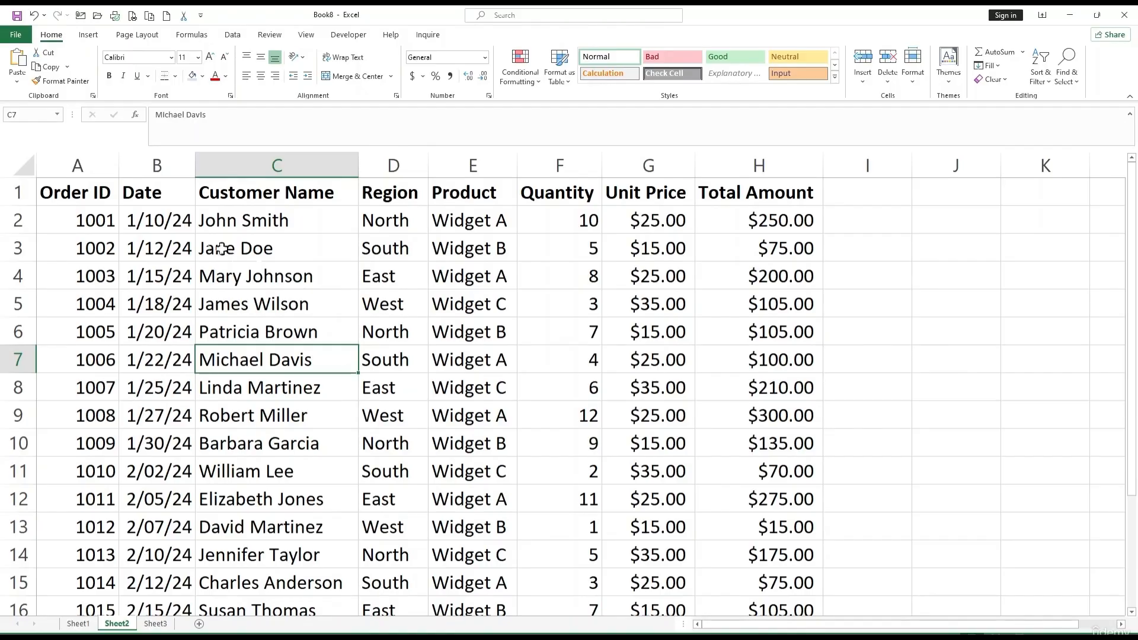
{"action": "left_click_drag", "start_coordinate": [60, 192], "coordinate": [792, 550]}
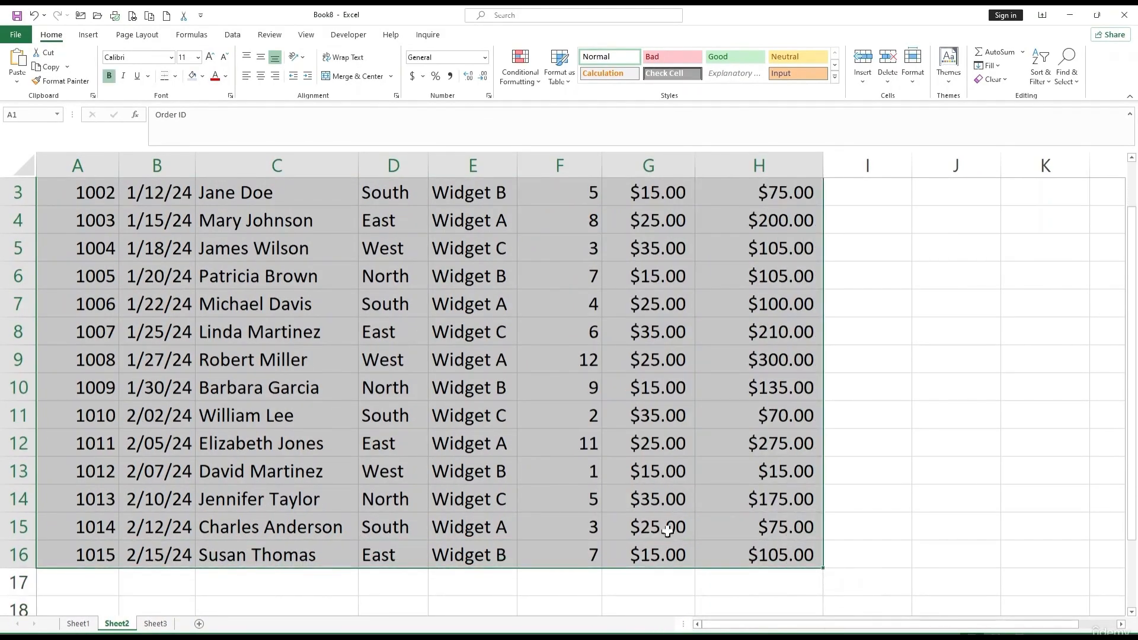
{"action": "scroll", "coordinate": [711, 534], "scroll_direction": "up", "scroll_amount": 1}
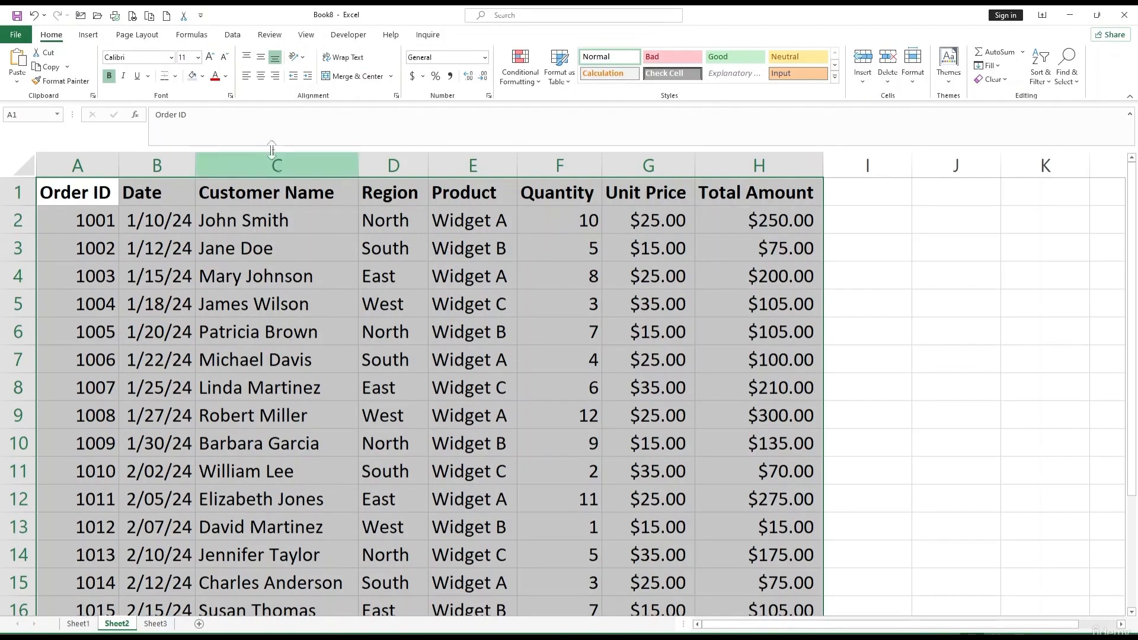
{"action": "left_click", "coordinate": [239, 34]}
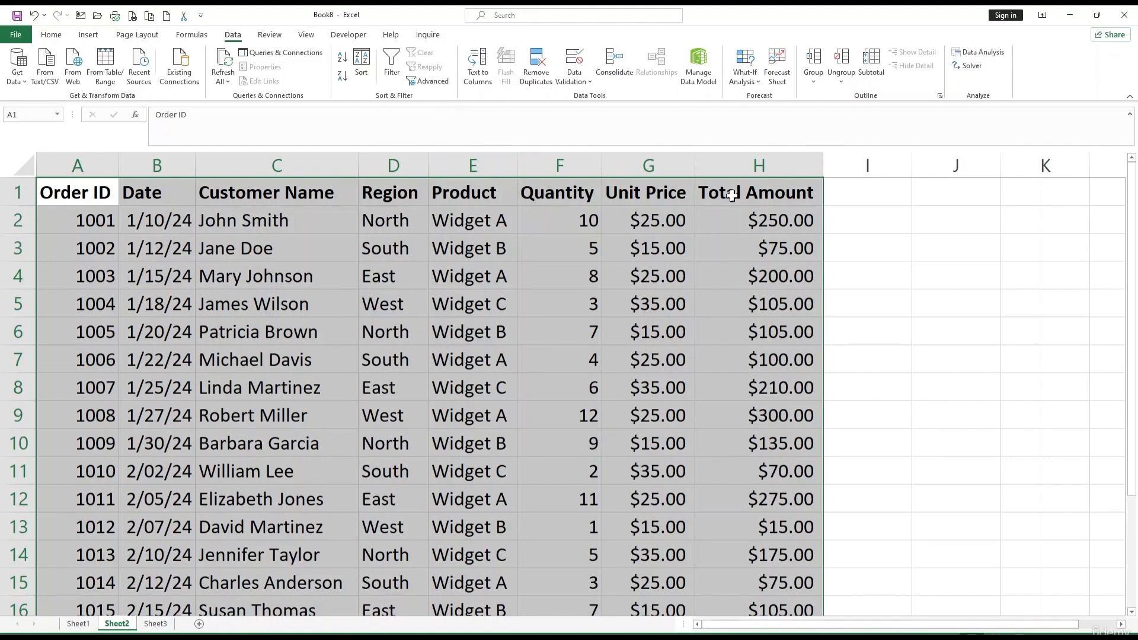
{"action": "left_click", "coordinate": [345, 68]}
{"action": "left_click", "coordinate": [652, 248]}
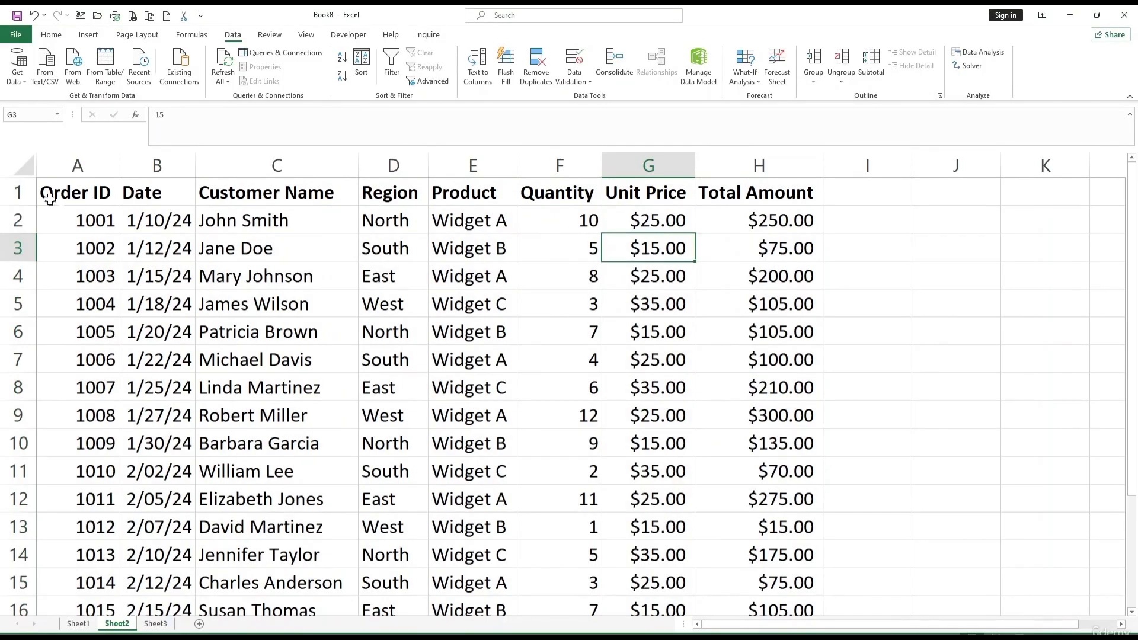
Step: Try sorting the orders by the Product column from A to Z, and undo that sort
{"action": "left_click_drag", "start_coordinate": [43, 192], "coordinate": [497, 388]}
{"action": "left_click", "coordinate": [497, 388]}
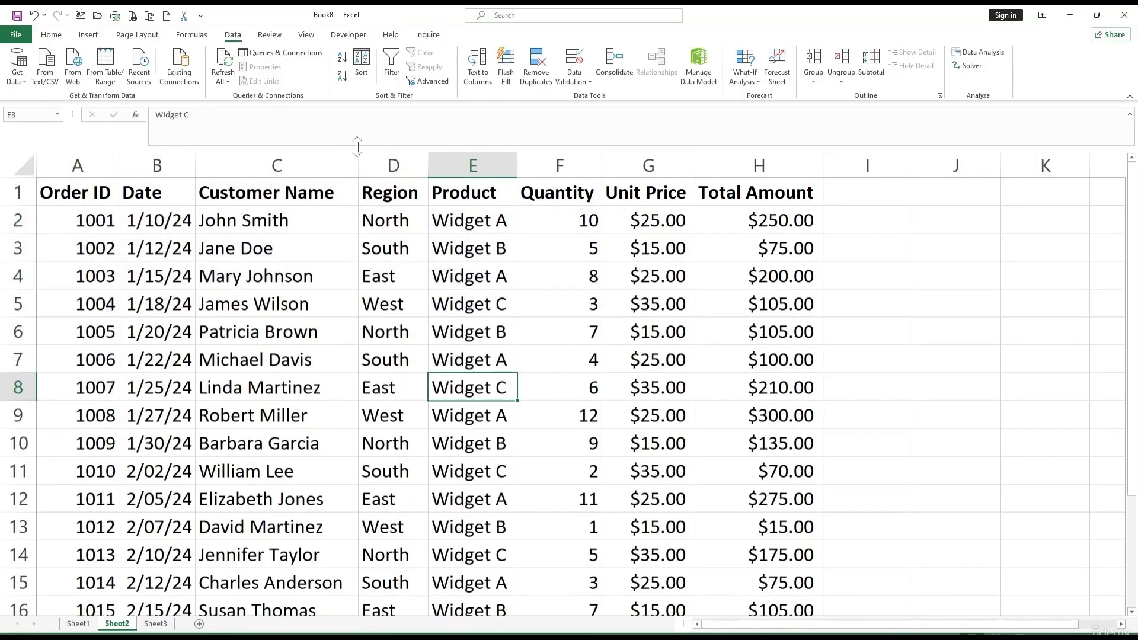
{"action": "left_click", "coordinate": [342, 62]}
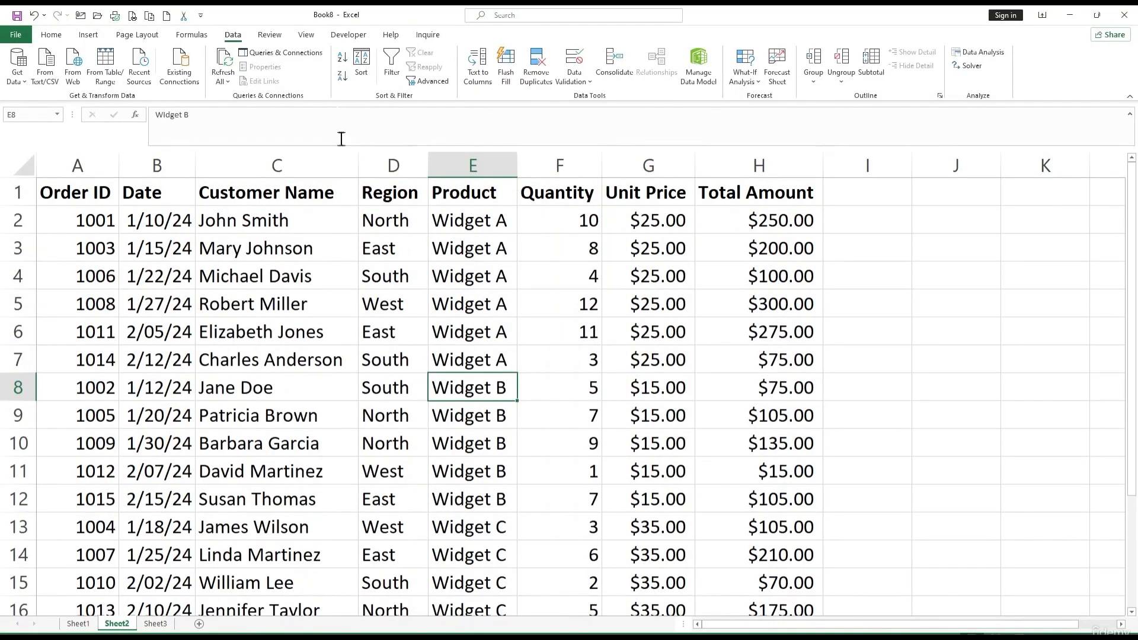
{"action": "key", "text": "ctrl+z"}
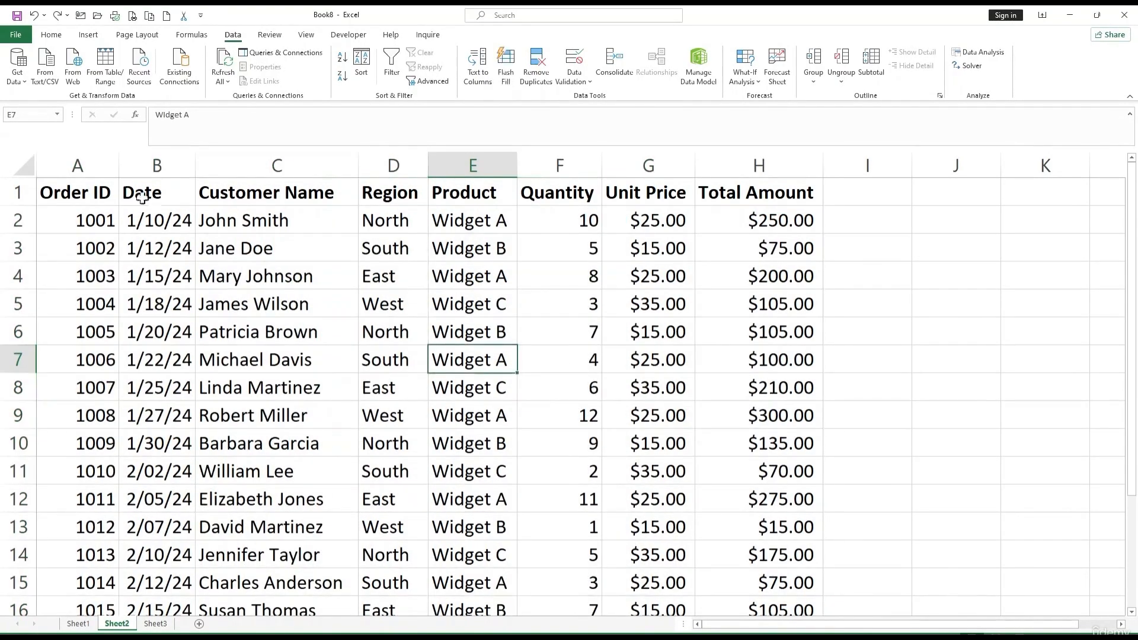
Step: Select the order data A1:H16 and sort it by Total Amount on cell values, from largest to smallest
{"action": "left_click_drag", "start_coordinate": [83, 193], "coordinate": [783, 557]}
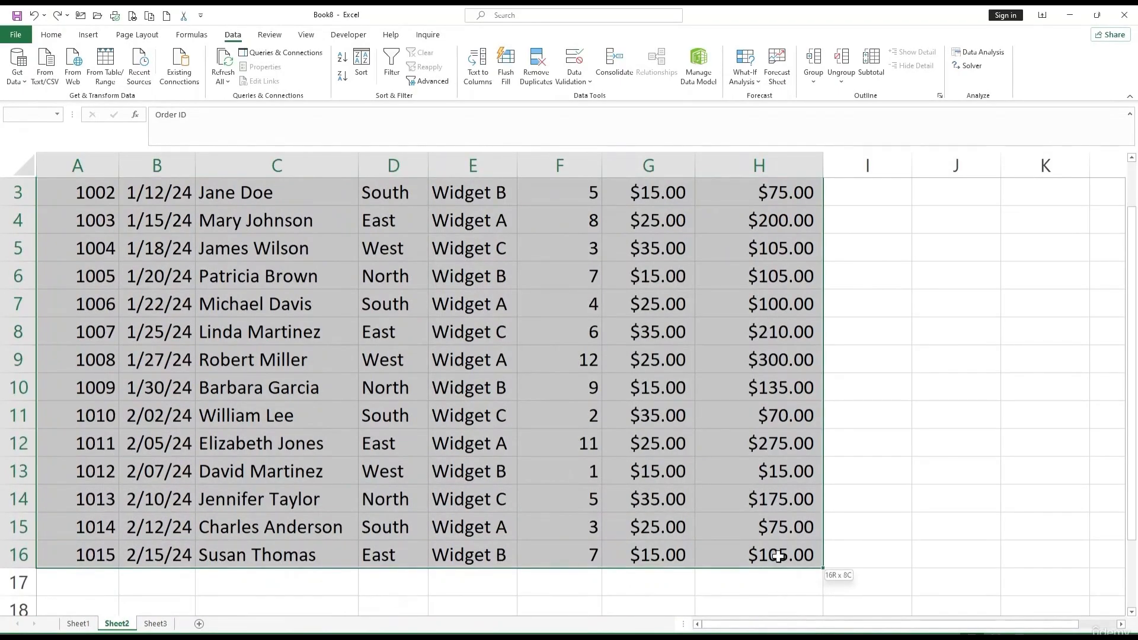
{"action": "scroll", "coordinate": [669, 172], "scroll_direction": "up", "scroll_amount": 1}
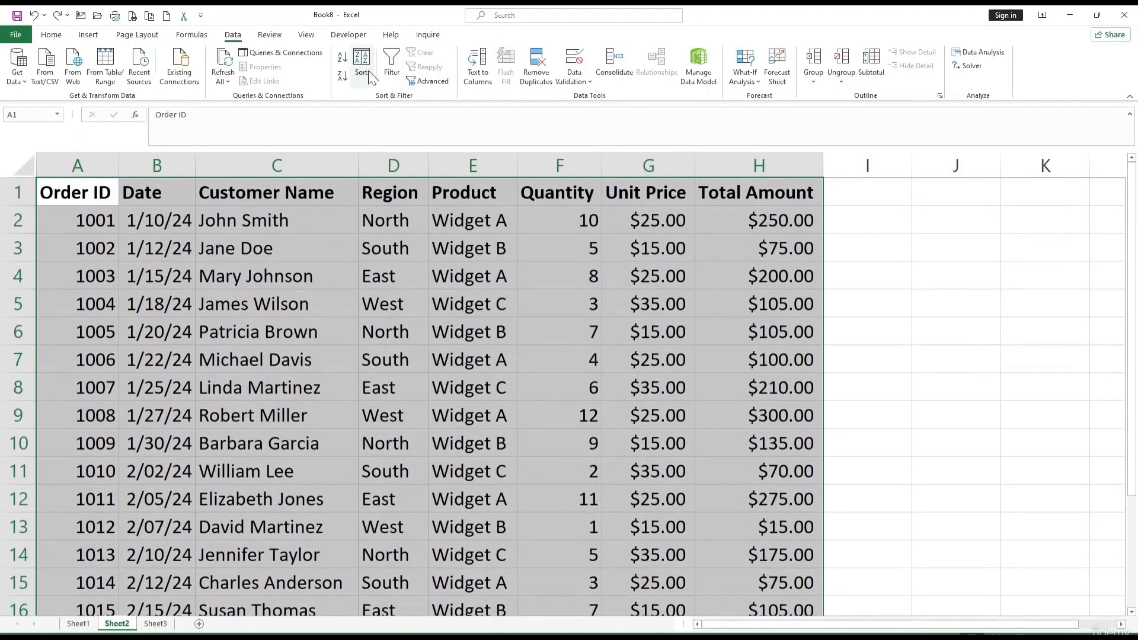
{"action": "left_click", "coordinate": [361, 64]}
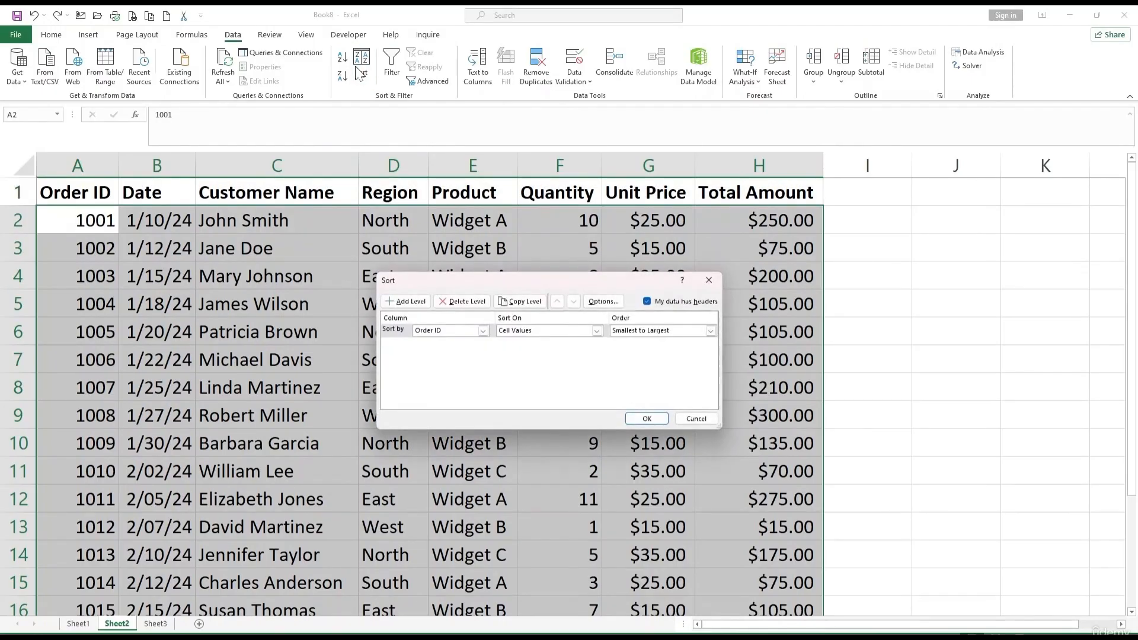
{"action": "left_click_drag", "start_coordinate": [519, 284], "coordinate": [514, 290]}
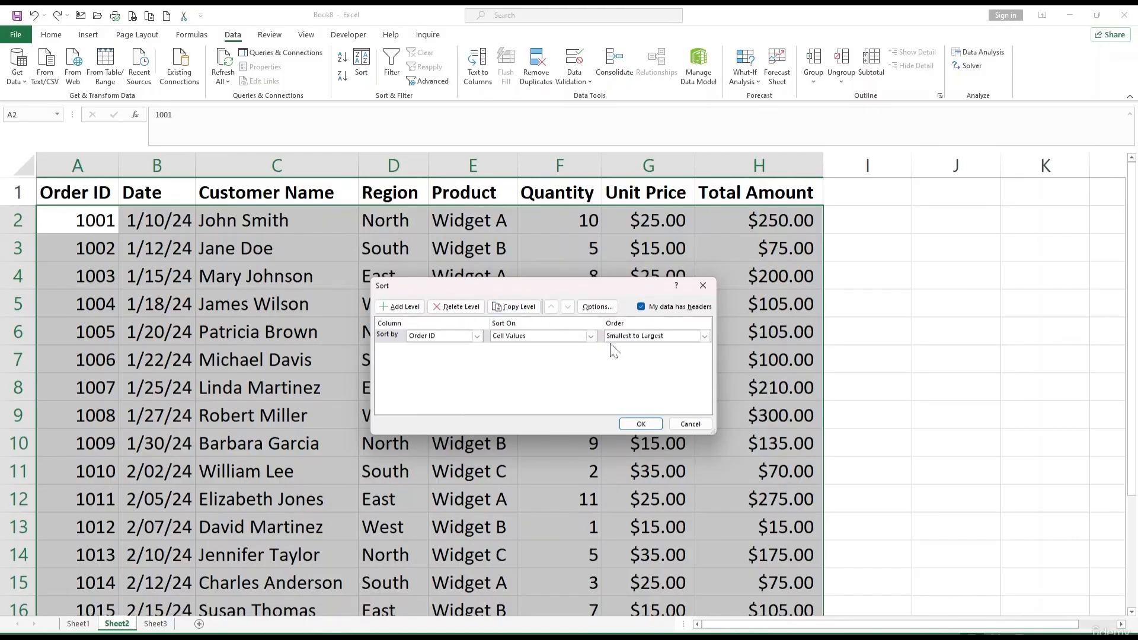
{"action": "left_click", "coordinate": [704, 336]}
{"action": "left_click", "coordinate": [671, 355]}
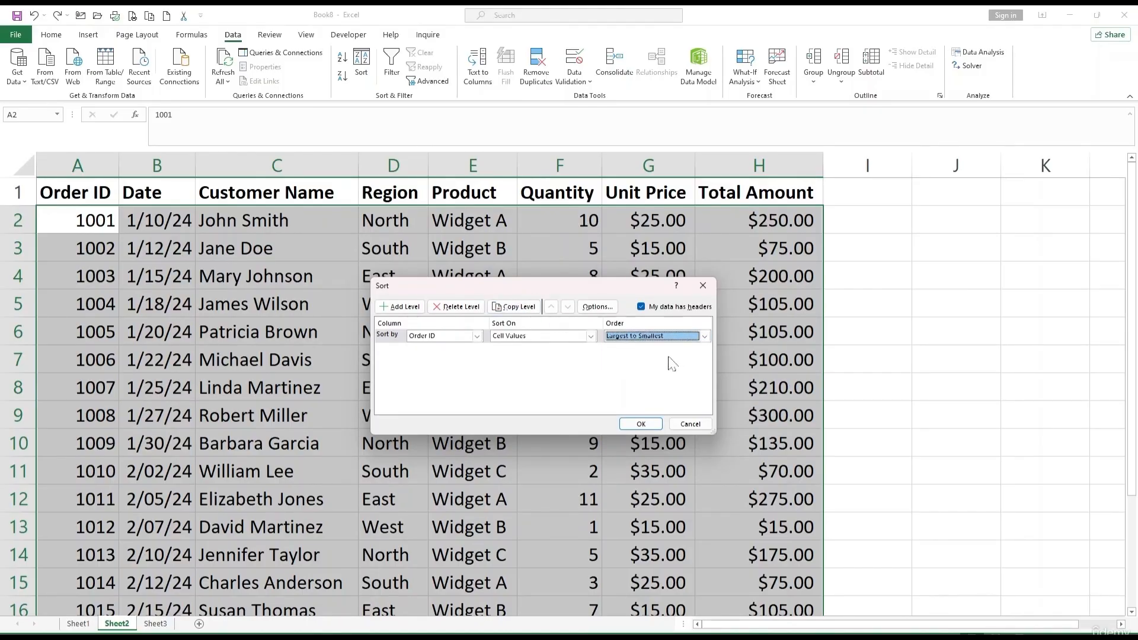
{"action": "left_click", "coordinate": [477, 336]}
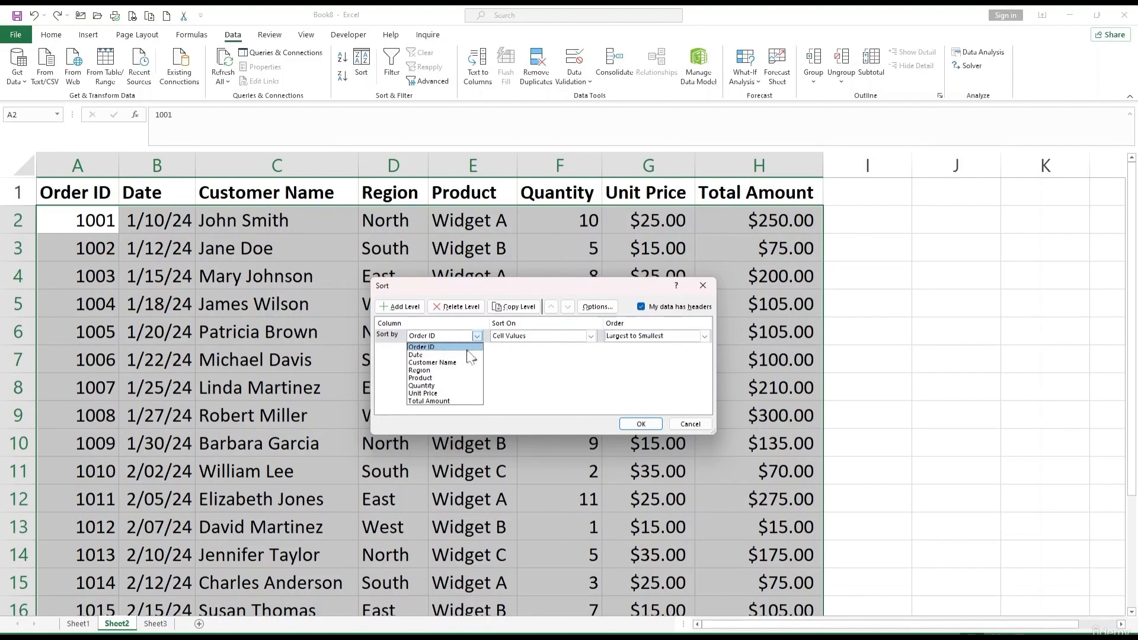
{"action": "left_click", "coordinate": [461, 401]}
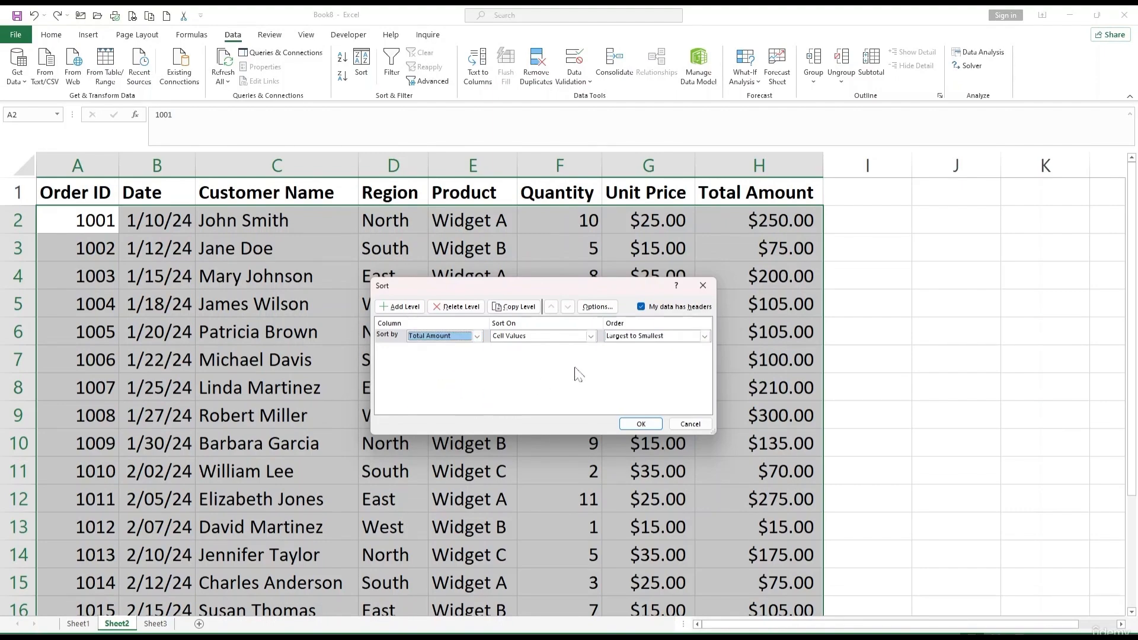
{"action": "left_click", "coordinate": [590, 338]}
{"action": "left_click", "coordinate": [590, 347]}
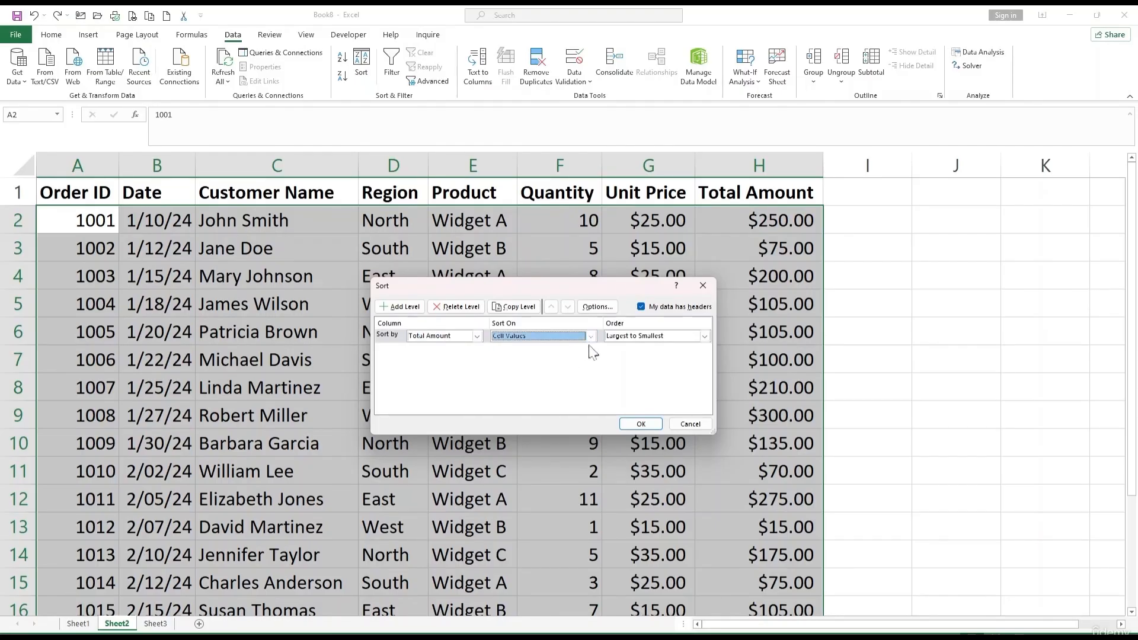
{"action": "left_click", "coordinate": [635, 425]}
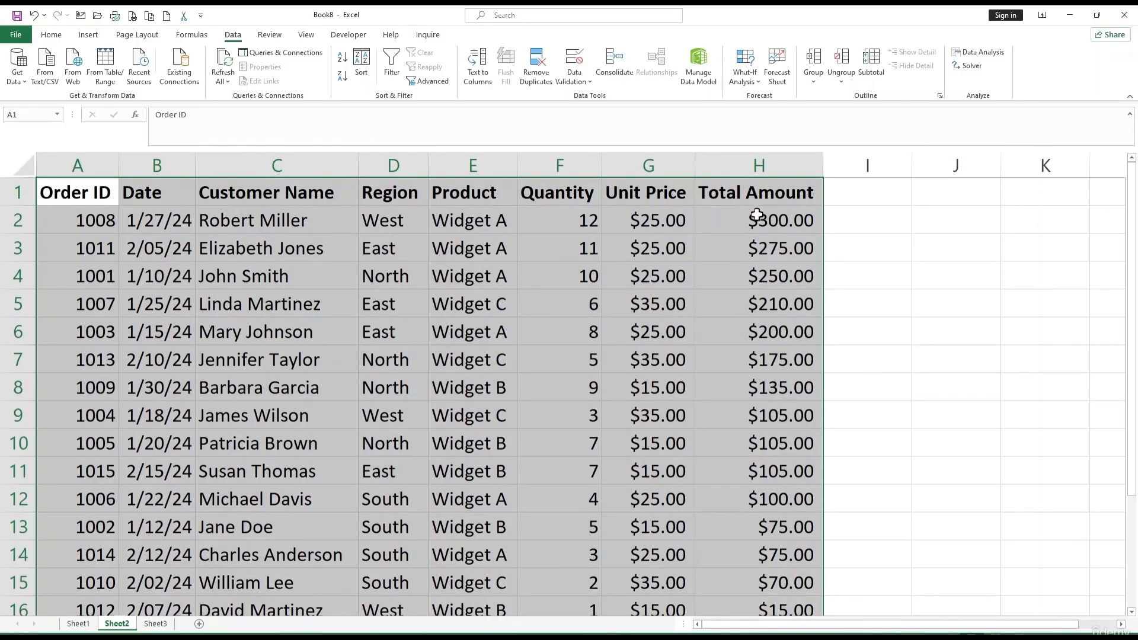
{"action": "scroll", "coordinate": [761, 237], "scroll_direction": "down", "scroll_amount": 8}
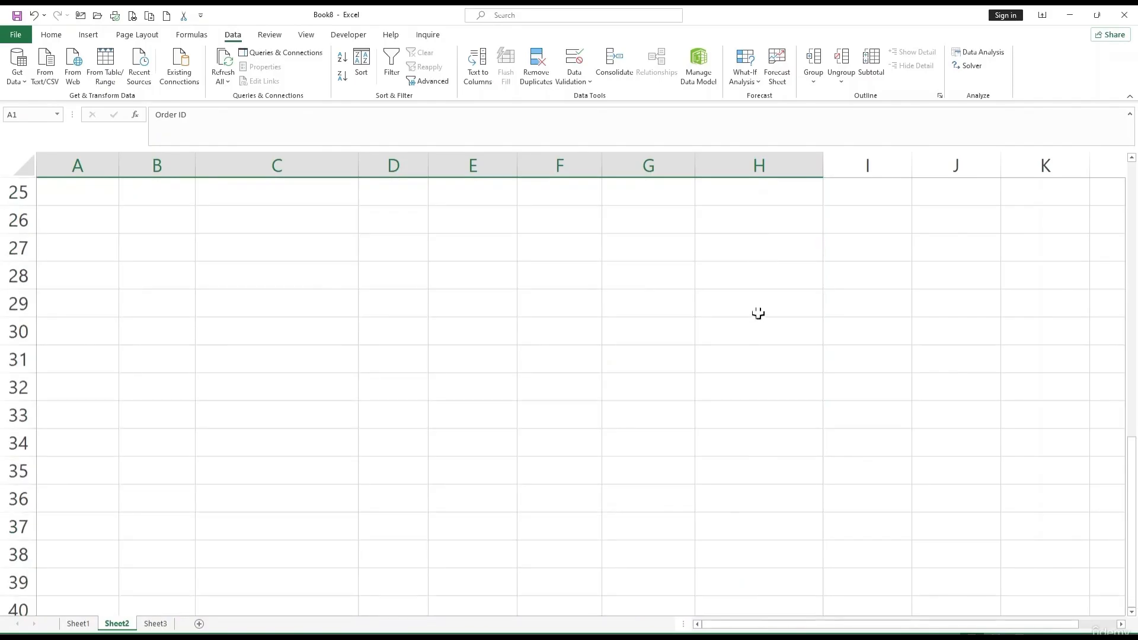
{"action": "scroll", "coordinate": [756, 303], "scroll_direction": "up", "scroll_amount": 8}
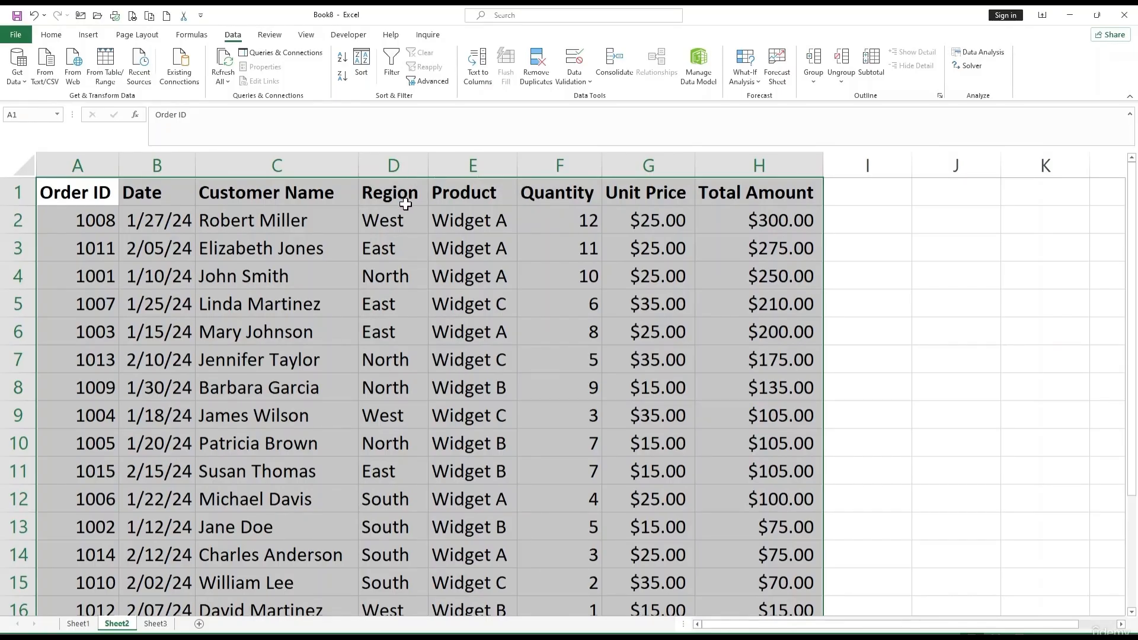
Step: Sort the order data by Region from A to Z, with Total Amount from smallest to largest as a second level
{"action": "left_click", "coordinate": [361, 62]}
{"action": "left_click", "coordinate": [477, 336]}
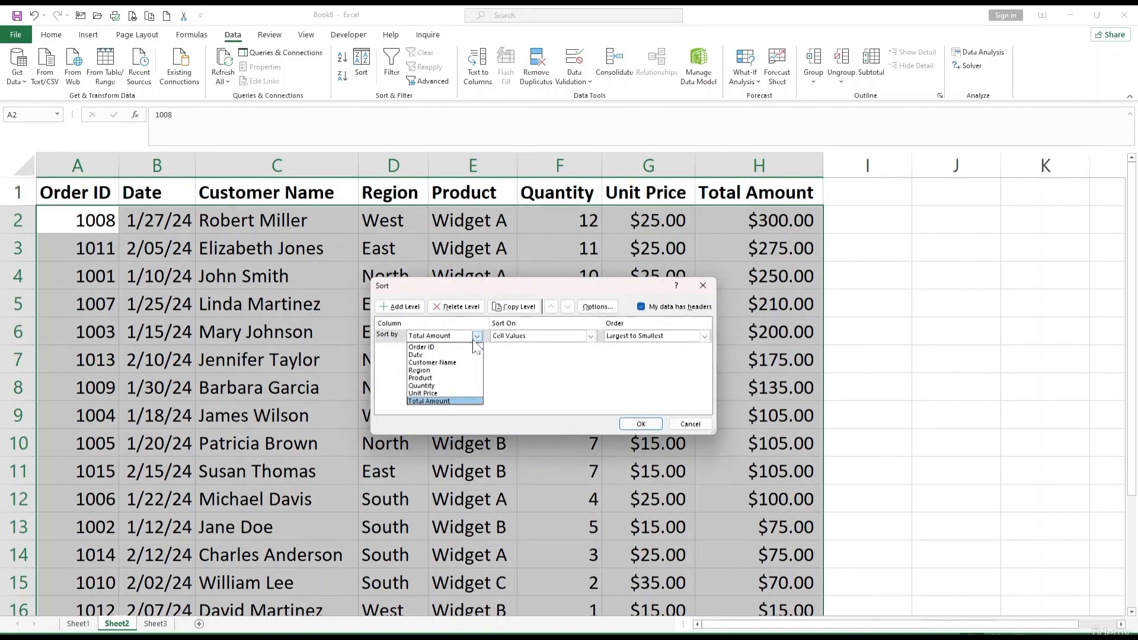
{"action": "left_click", "coordinate": [455, 371]}
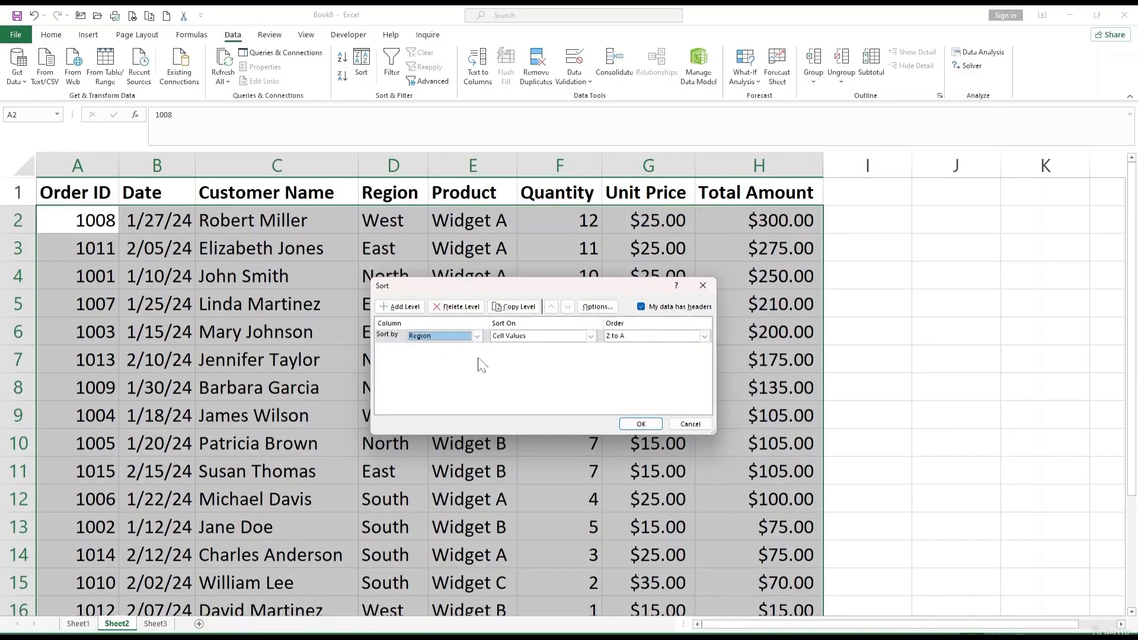
{"action": "left_click", "coordinate": [705, 336]}
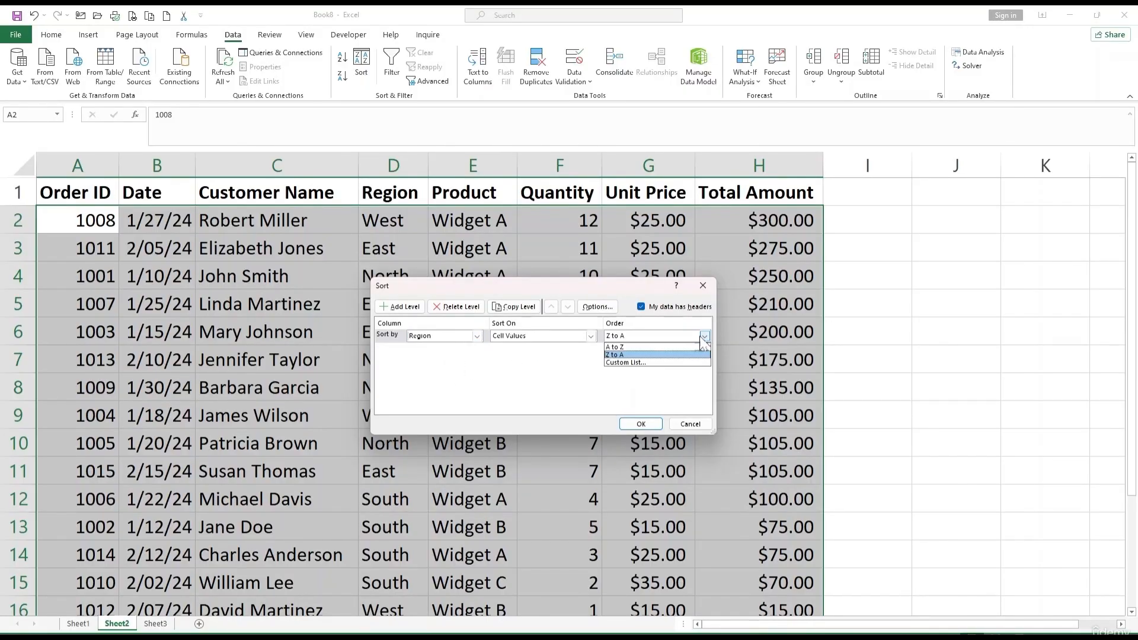
{"action": "left_click", "coordinate": [626, 347]}
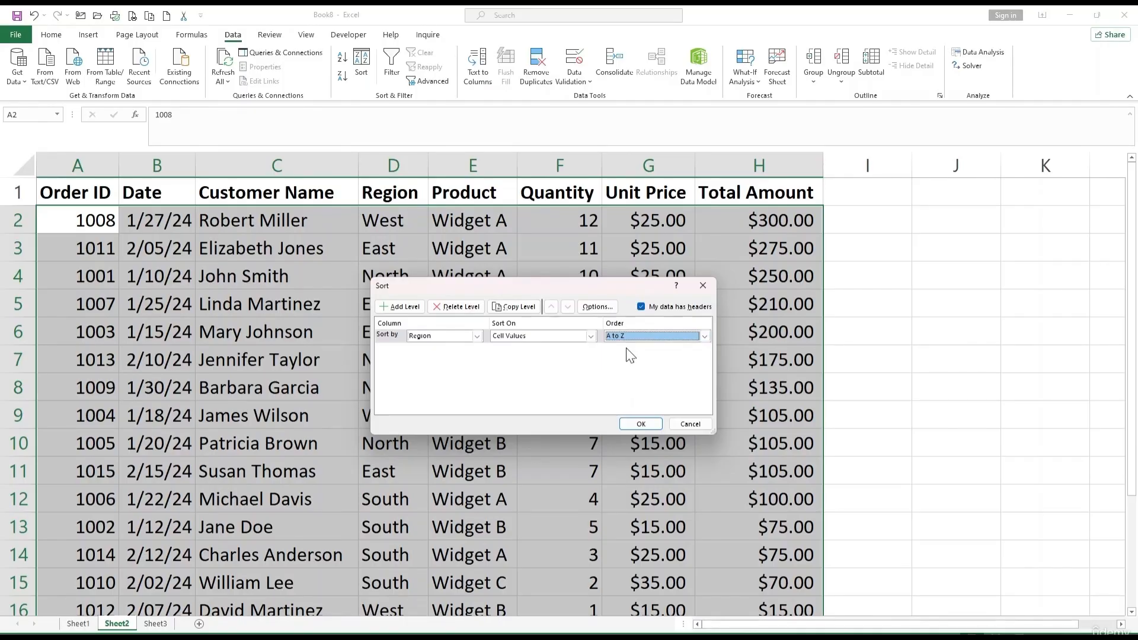
{"action": "left_click", "coordinate": [398, 309]}
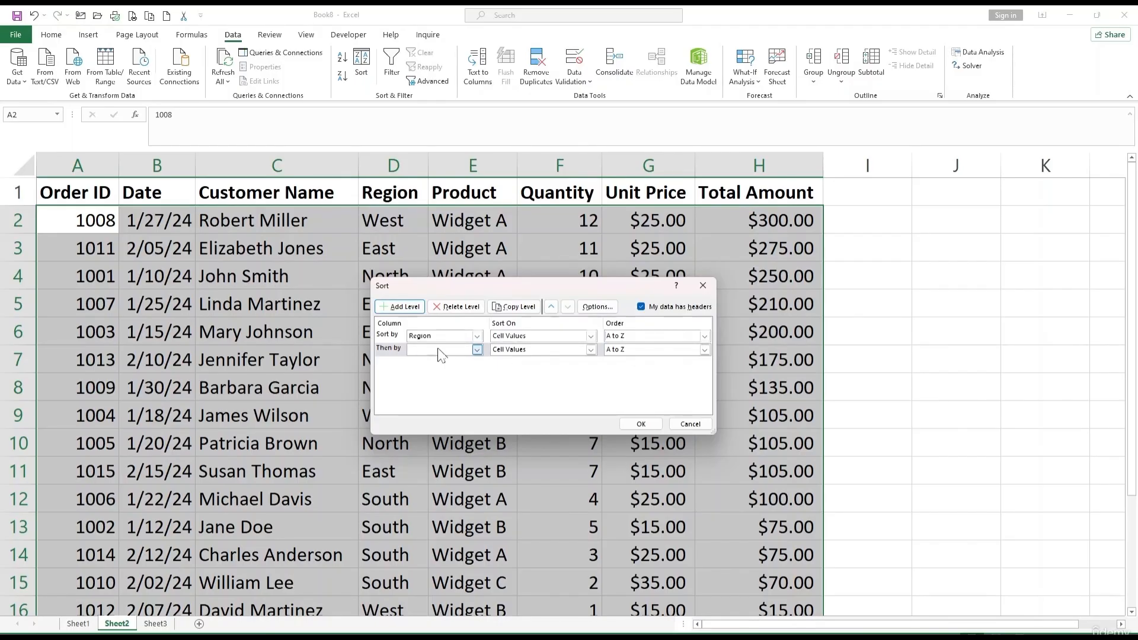
{"action": "left_click", "coordinate": [477, 350]}
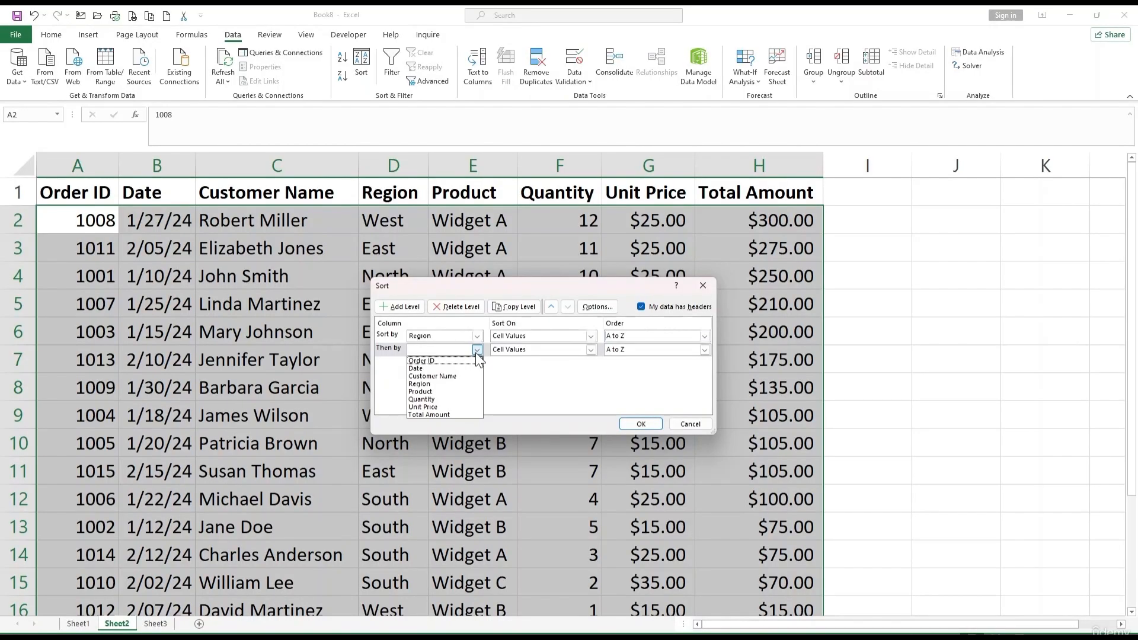
{"action": "left_click", "coordinate": [453, 416]}
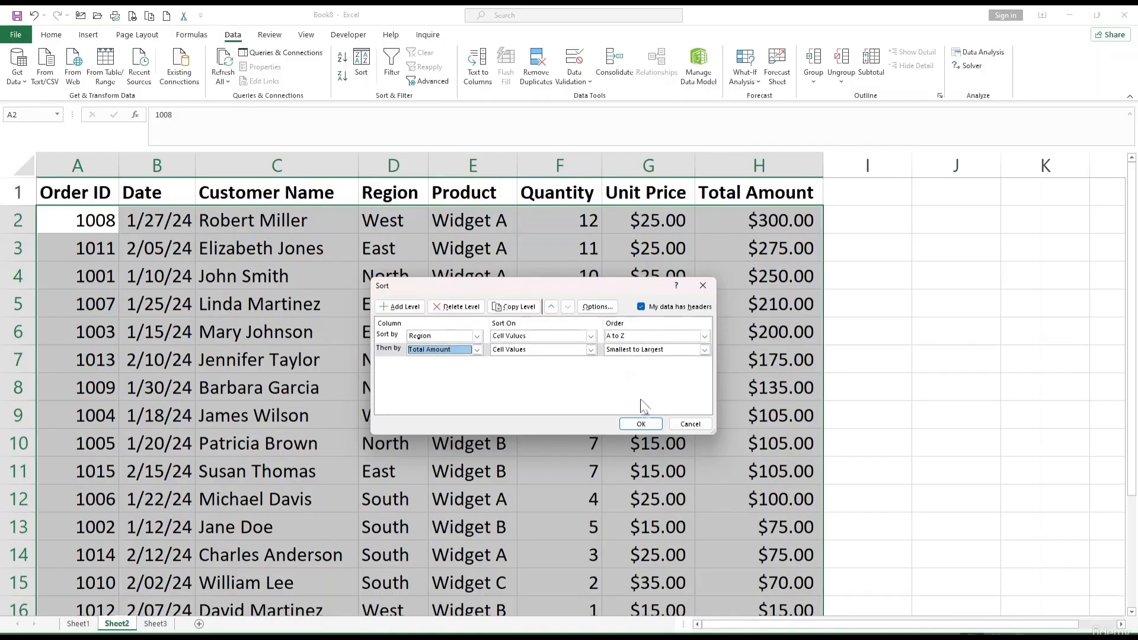
{"action": "left_click", "coordinate": [644, 422]}
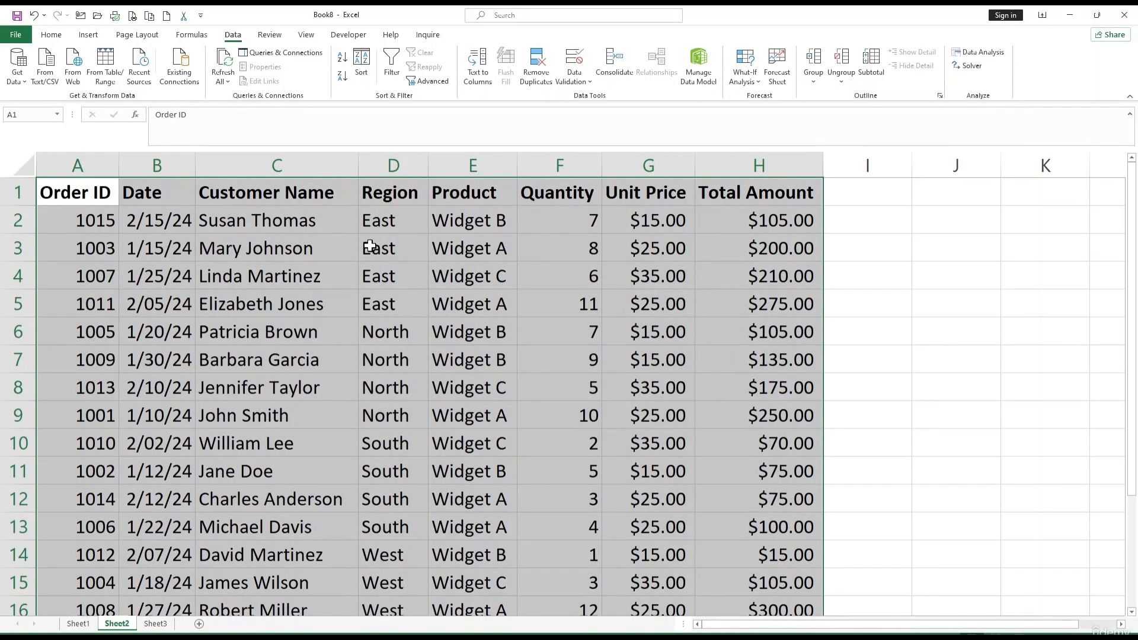
{"action": "left_click_drag", "start_coordinate": [374, 220], "coordinate": [404, 584]}
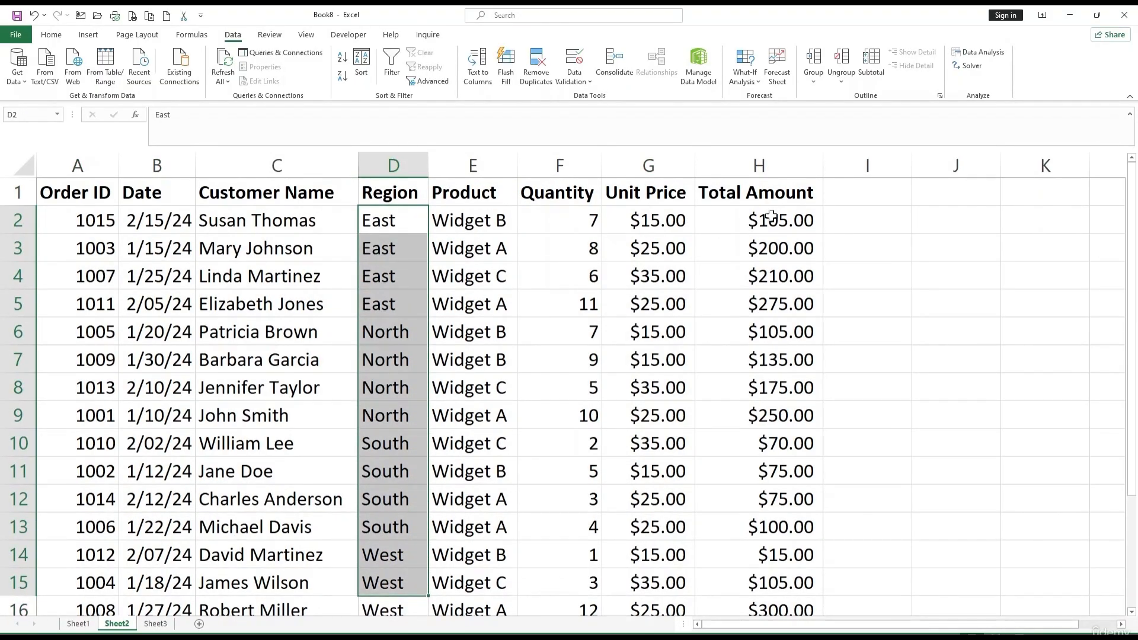
{"action": "scroll", "coordinate": [729, 279], "scroll_direction": "down", "scroll_amount": 3}
{"action": "scroll", "coordinate": [749, 286], "scroll_direction": "up", "scroll_amount": 3}
{"action": "left_click", "coordinate": [434, 355]}
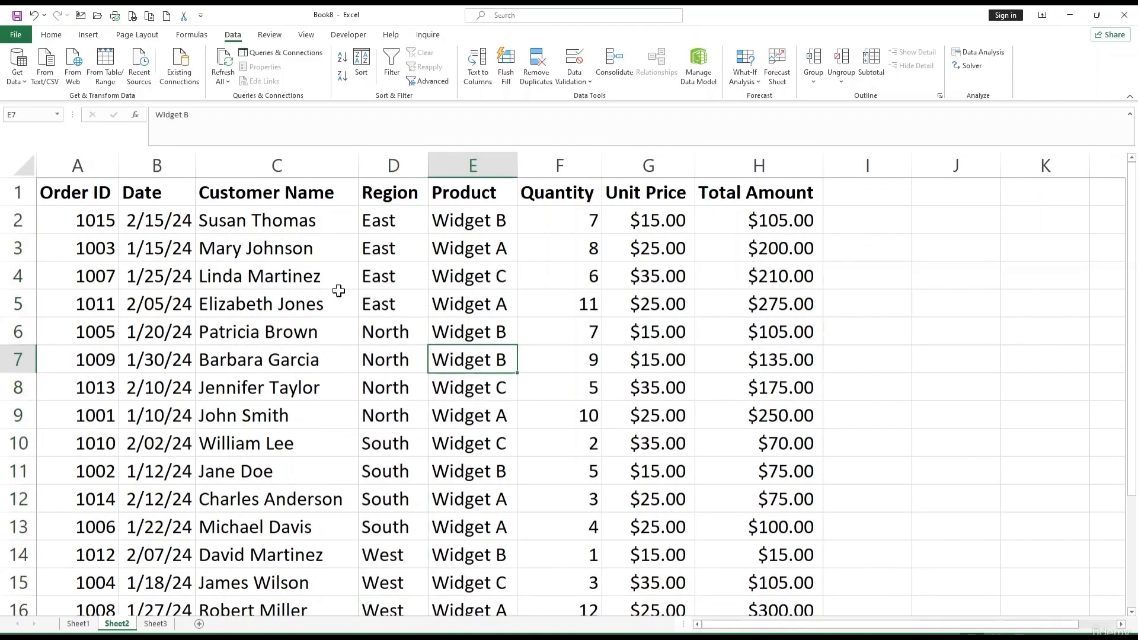
Step: Select the order data A1:H16 and turn on filtering for its header row
{"action": "left_click", "coordinate": [79, 198]}
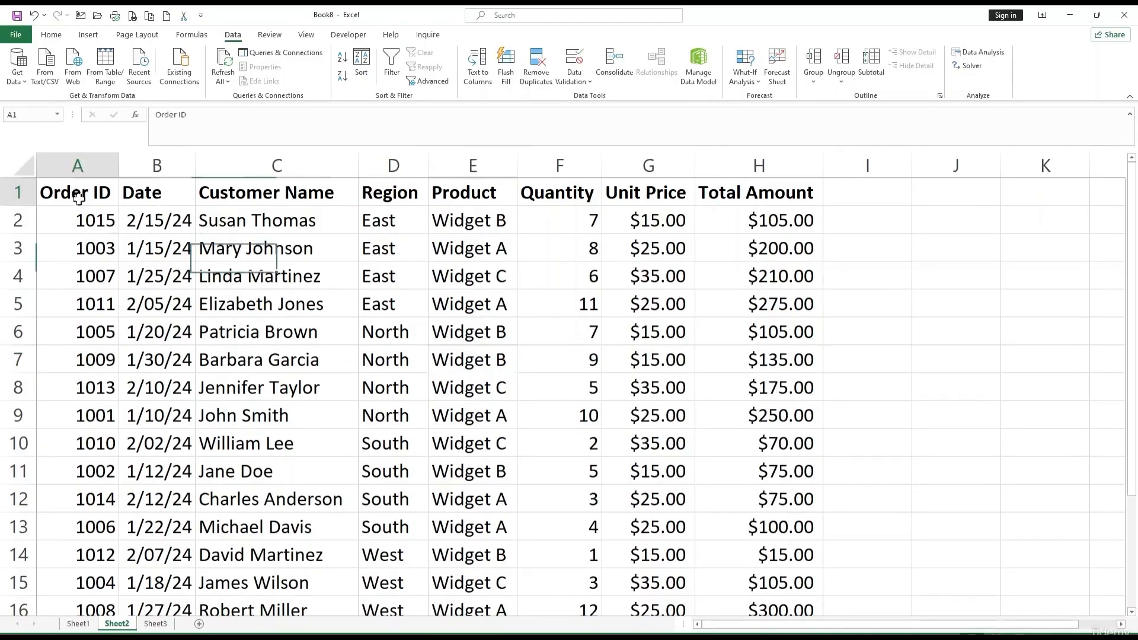
{"action": "left_click_drag", "start_coordinate": [78, 198], "coordinate": [788, 514]}
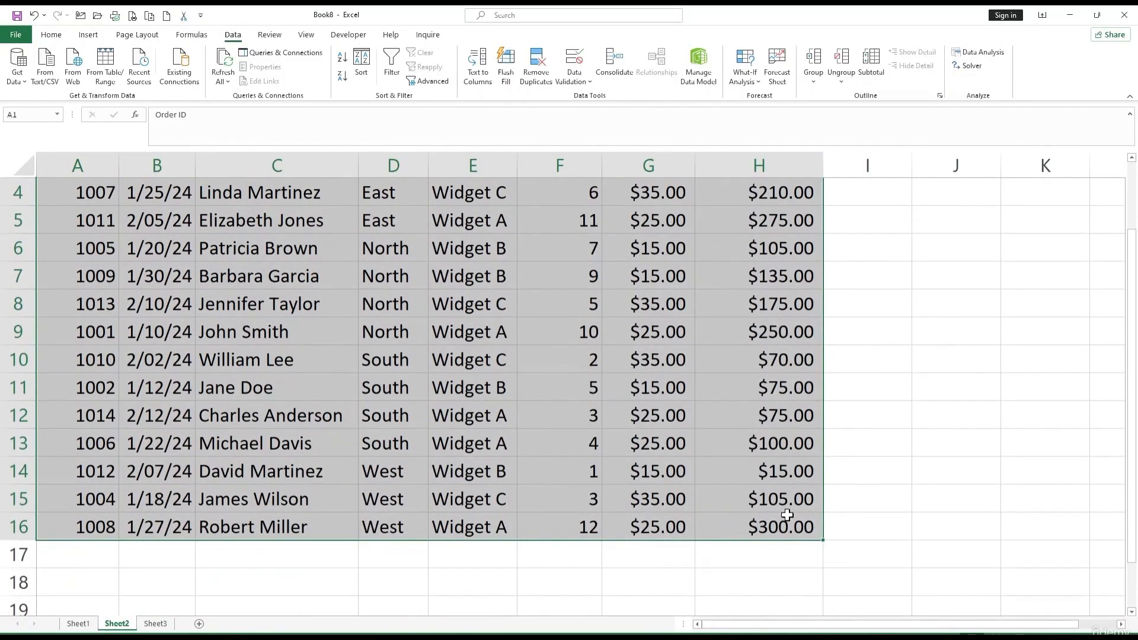
{"action": "scroll", "coordinate": [613, 363], "scroll_direction": "up", "scroll_amount": 1}
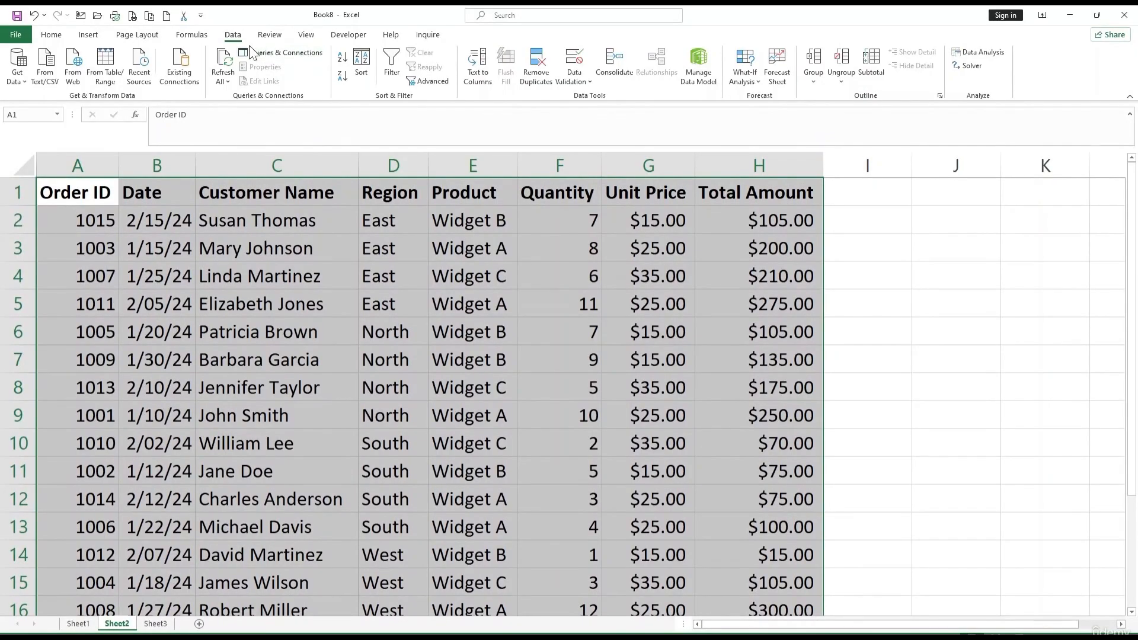
{"action": "left_click", "coordinate": [392, 65]}
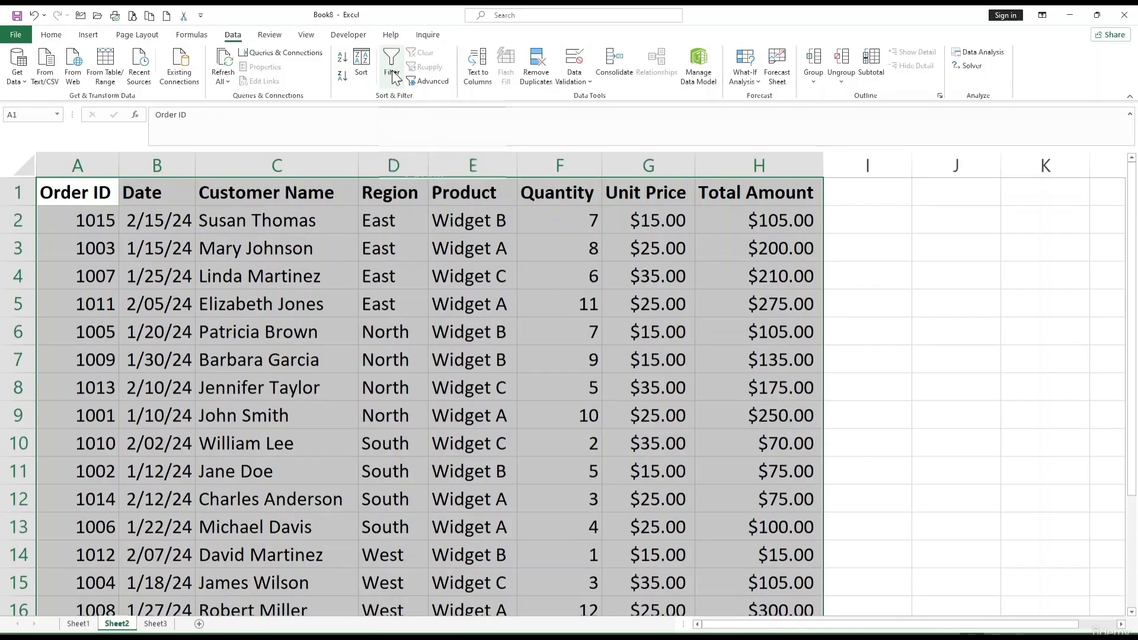
{"action": "left_click", "coordinate": [468, 277]}
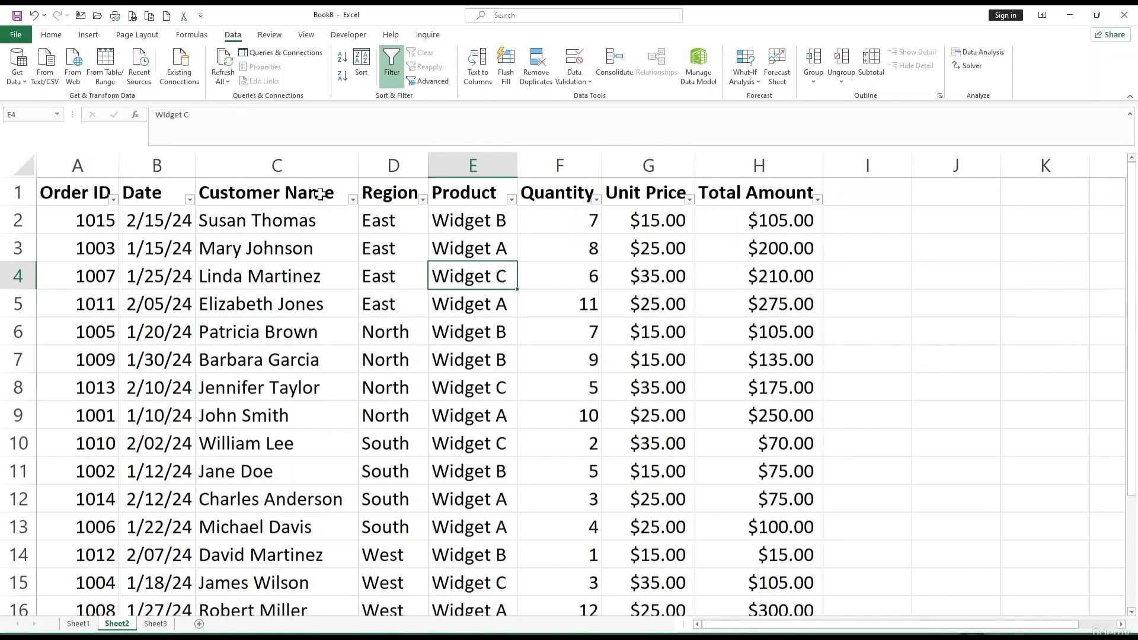
Step: Filter the Region column to show only the East orders
{"action": "left_click", "coordinate": [421, 200]}
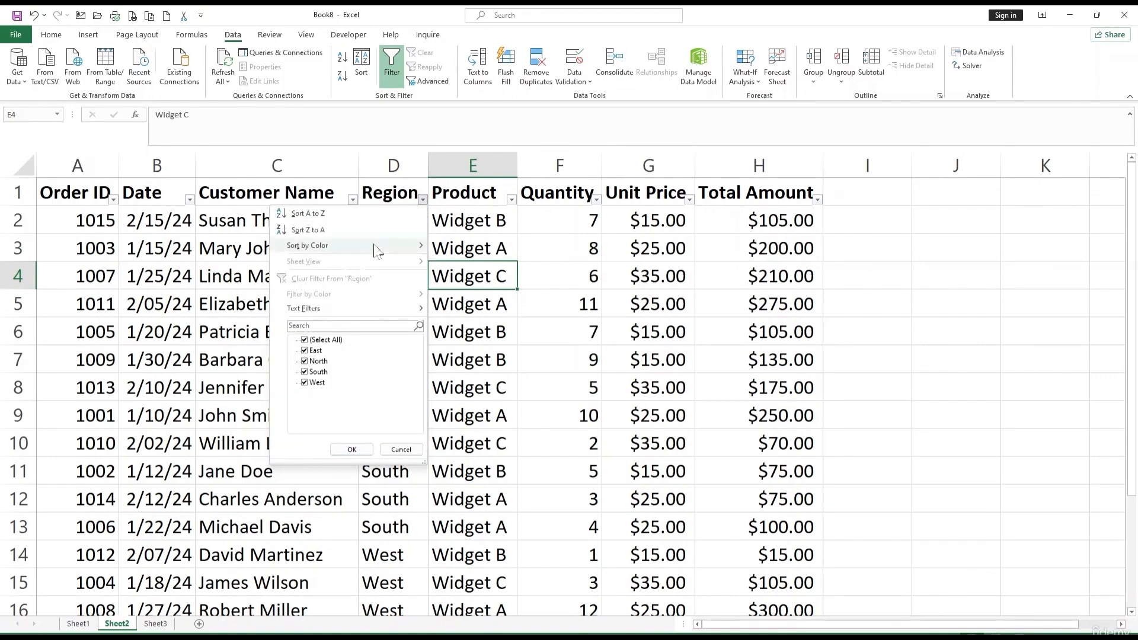
{"action": "left_click", "coordinate": [304, 340]}
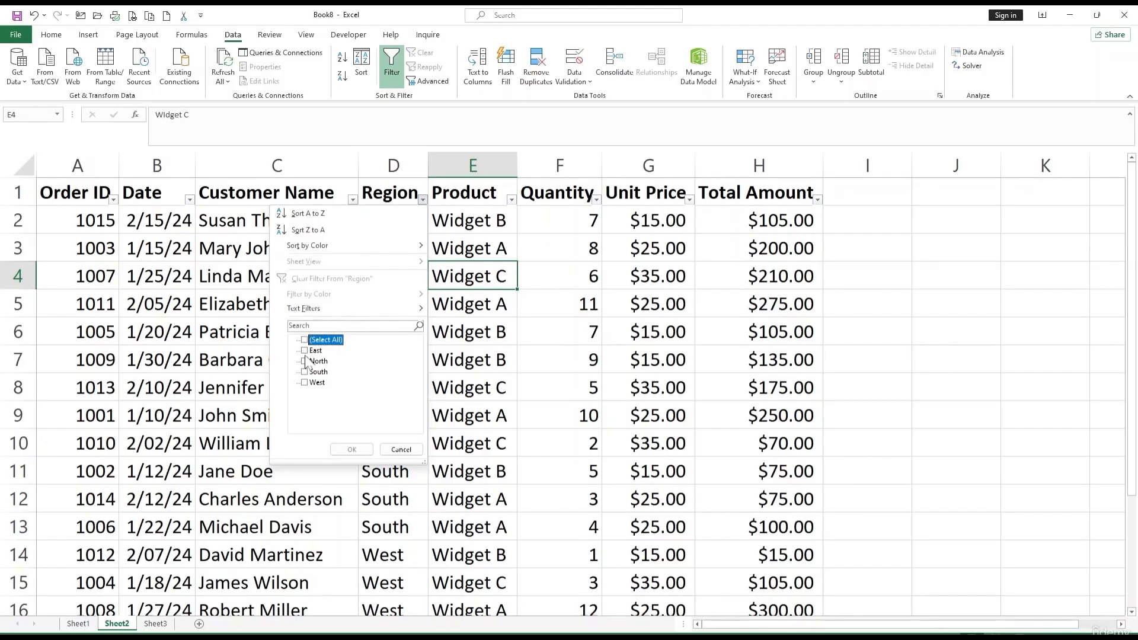
{"action": "left_click", "coordinate": [305, 351]}
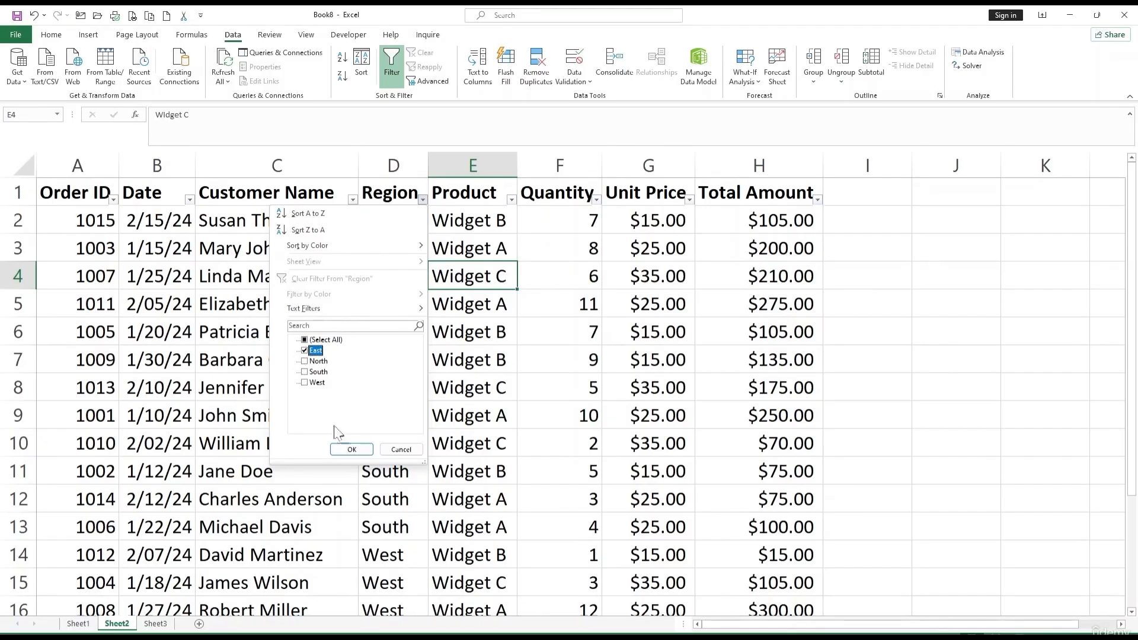
{"action": "left_click", "coordinate": [352, 450]}
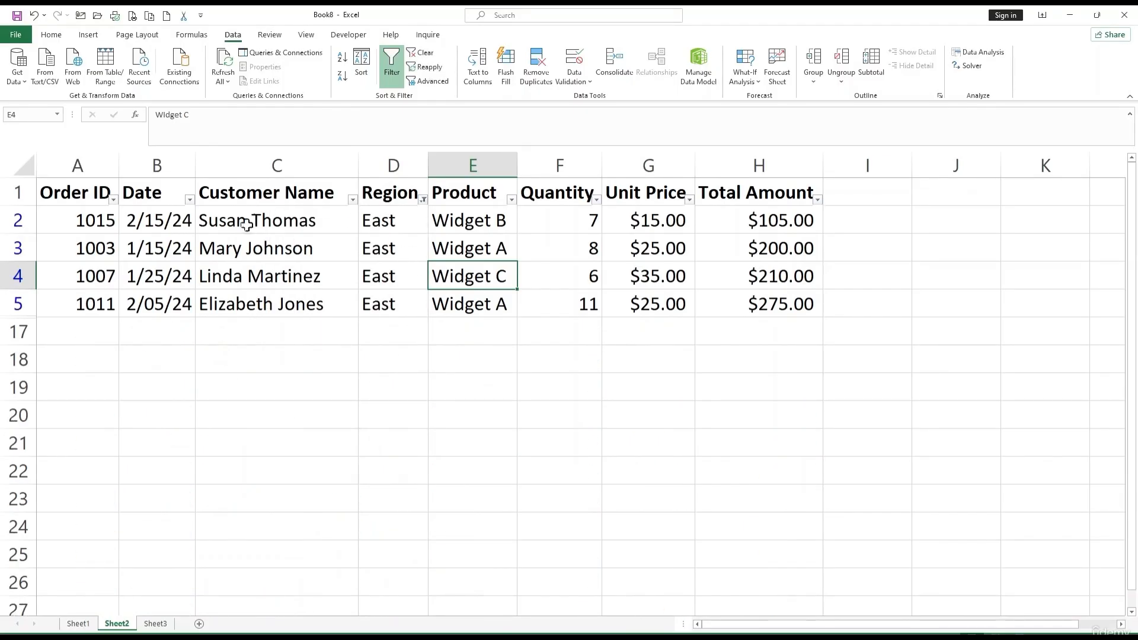
Step: Highlight the filtered orders A2:H5, and reset the Region filter to include all regions
{"action": "left_click", "coordinate": [383, 254]}
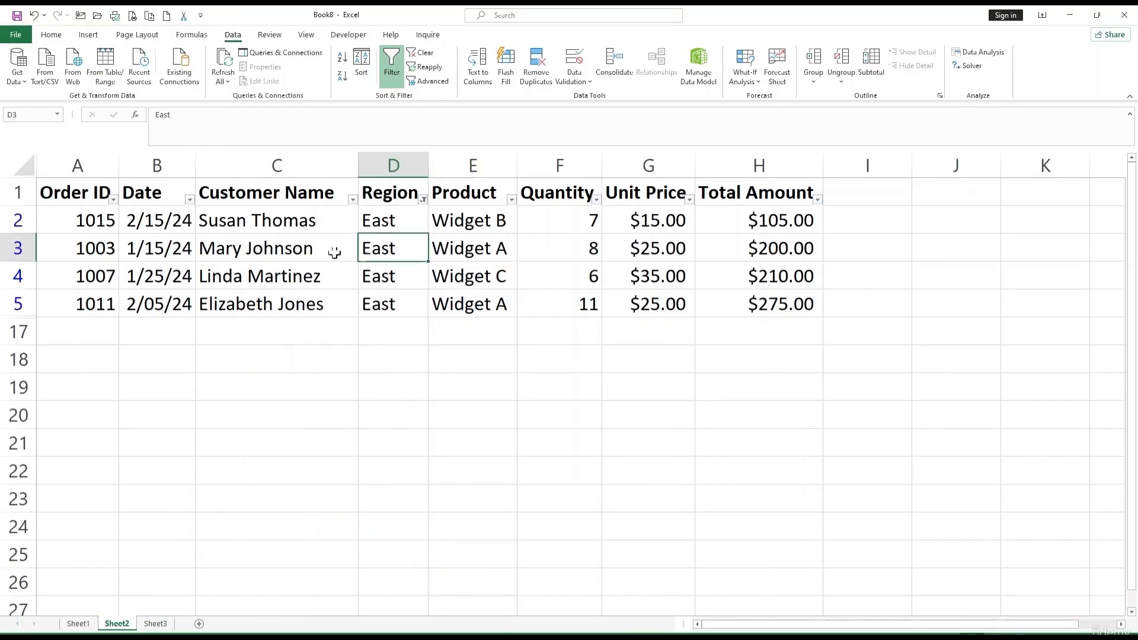
{"action": "left_click", "coordinate": [87, 230]}
{"action": "left_click_drag", "start_coordinate": [88, 230], "coordinate": [727, 302]}
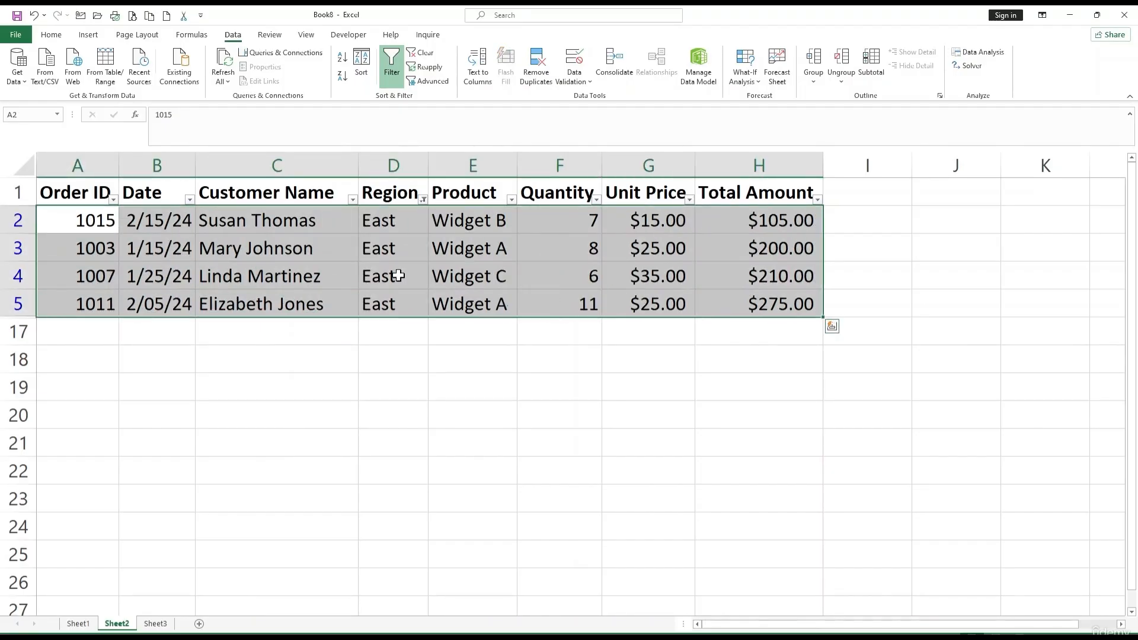
{"action": "left_click", "coordinate": [471, 277]}
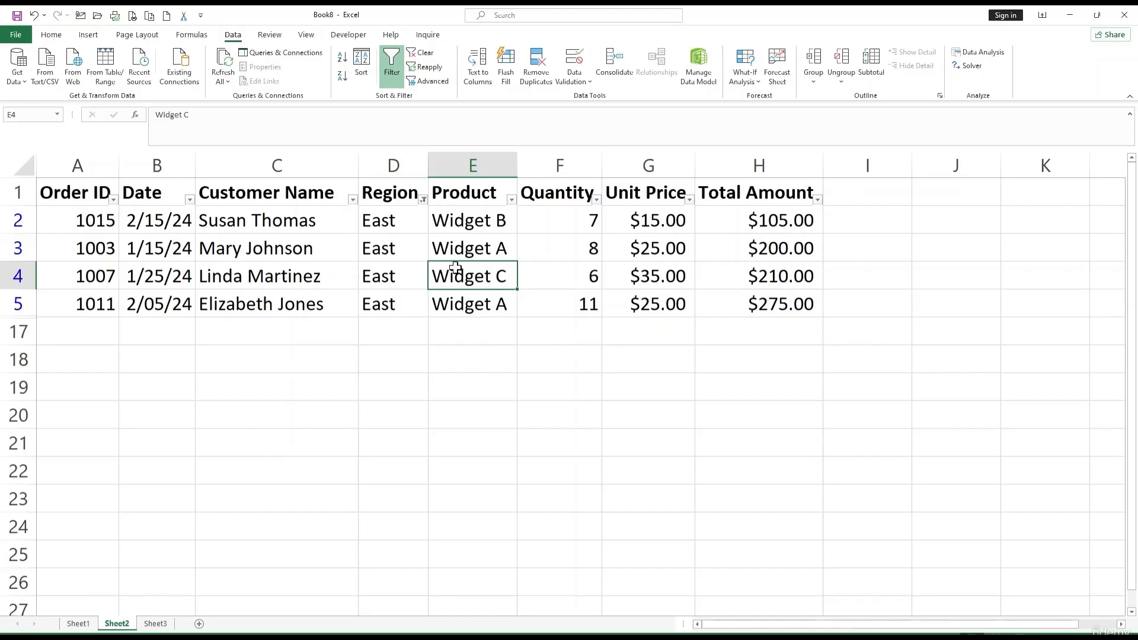
{"action": "left_click", "coordinate": [423, 200]}
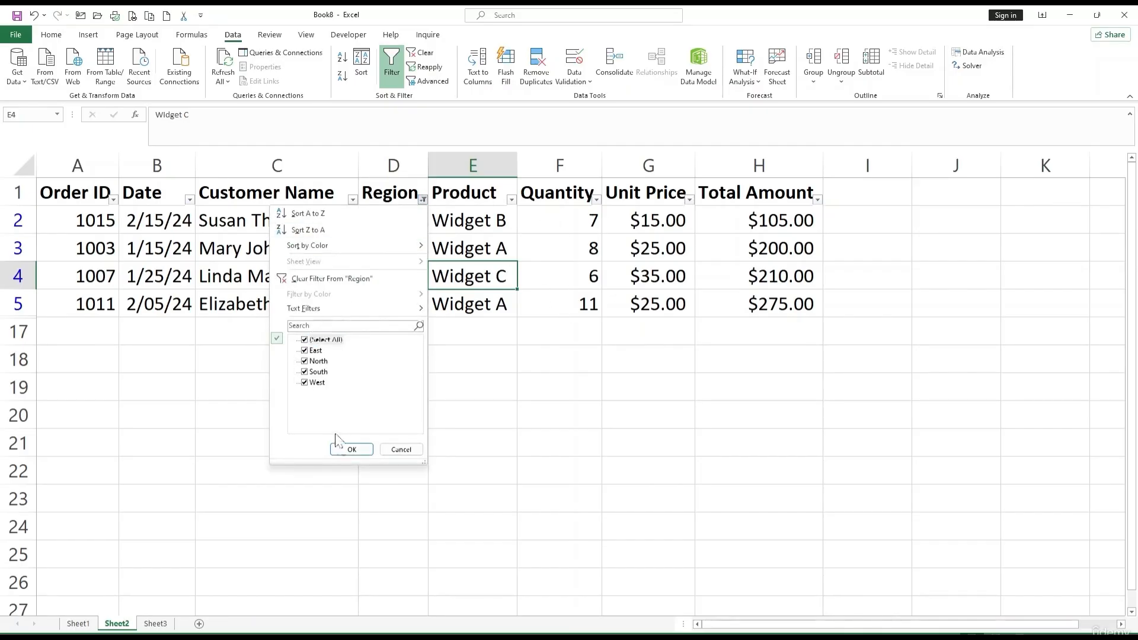
{"action": "left_click", "coordinate": [350, 451]}
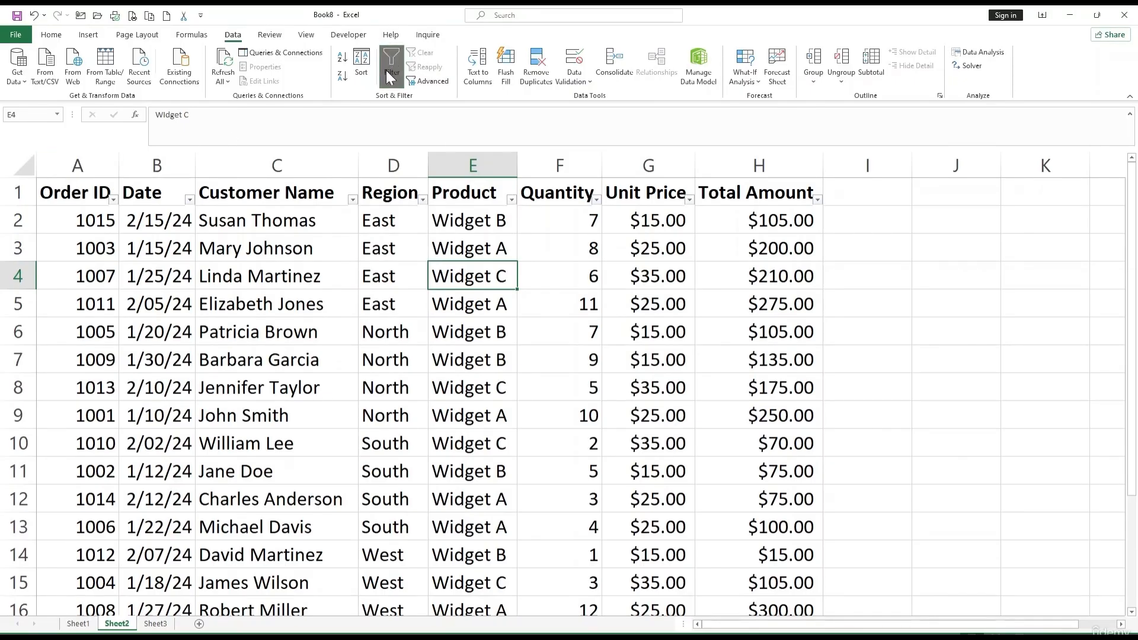
Step: Filter the Region column to show only the East orders
{"action": "left_click", "coordinate": [428, 81]}
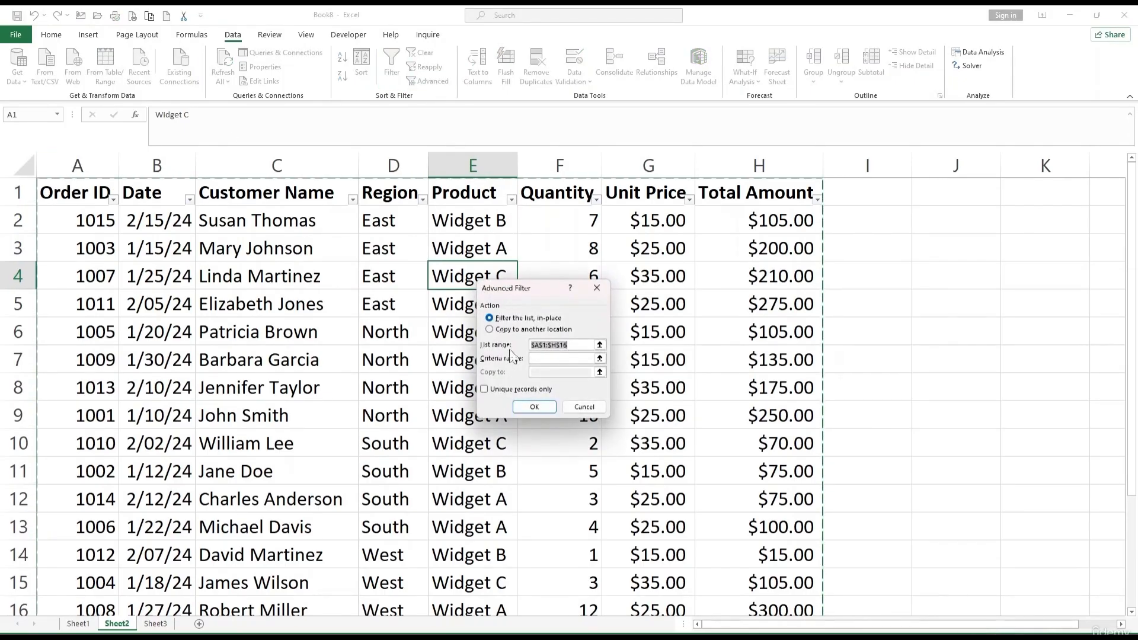
{"action": "left_click", "coordinate": [596, 288]}
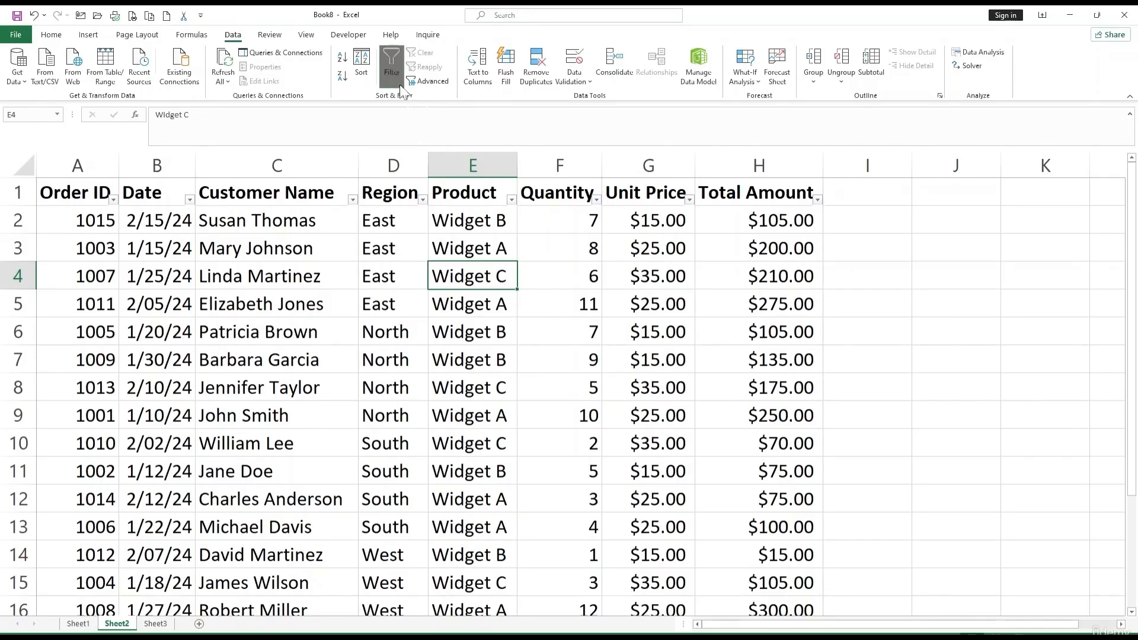
{"action": "left_click", "coordinate": [423, 200]}
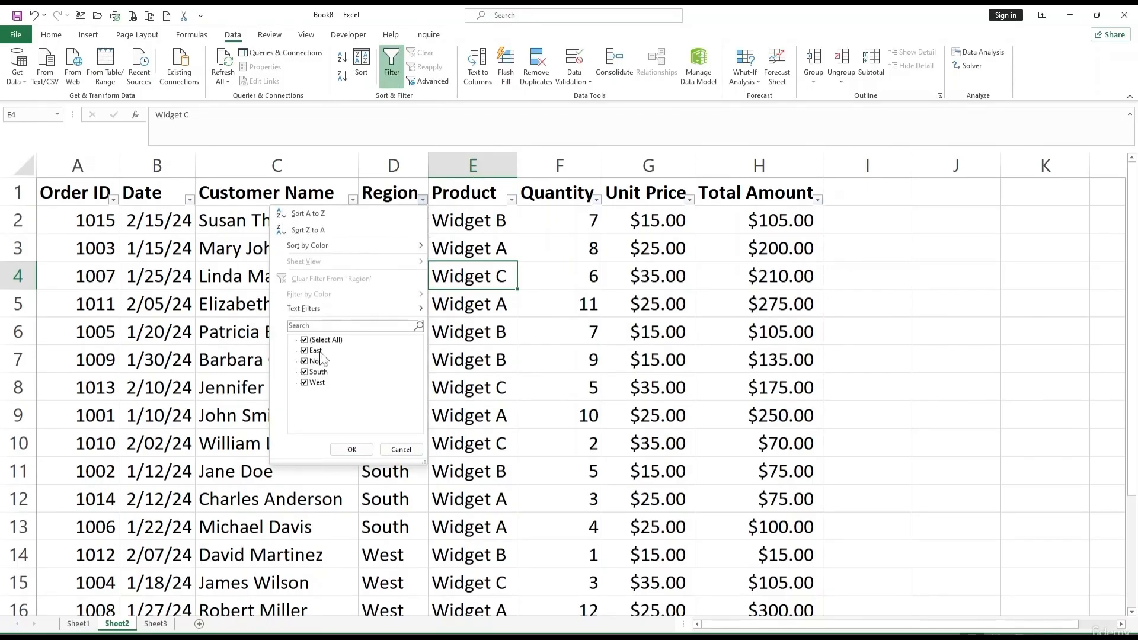
{"action": "left_click", "coordinate": [350, 448]}
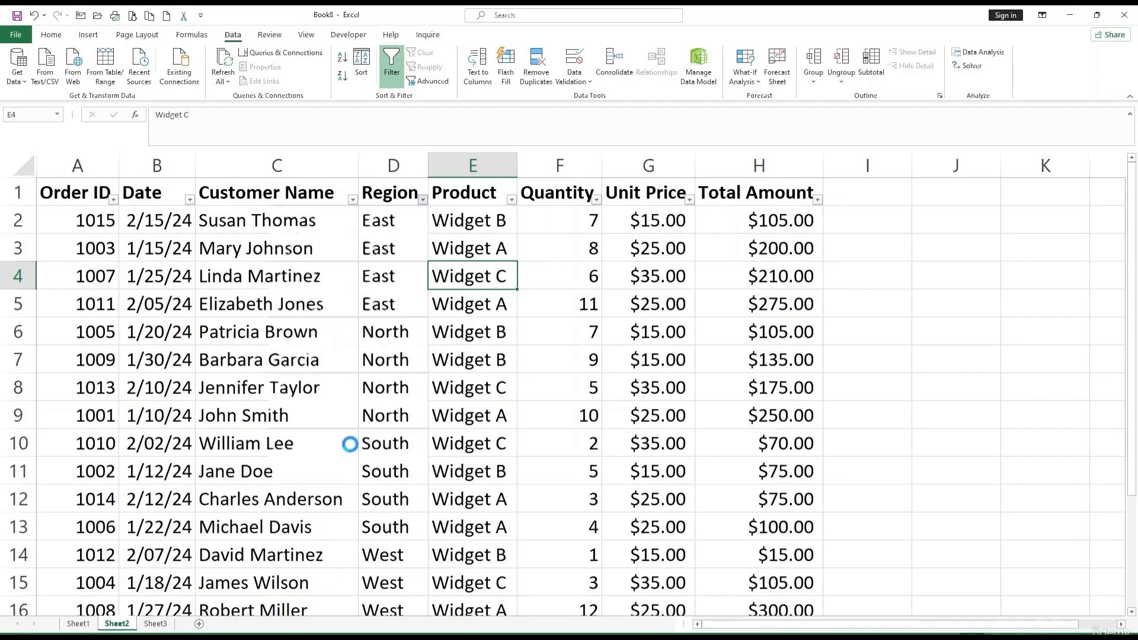
Step: Filter Total Amount to values greater than 208 and select the remaining amounts in H4:H5
{"action": "left_click", "coordinate": [818, 200]}
{"action": "mouse_move", "coordinate": [729, 309]}
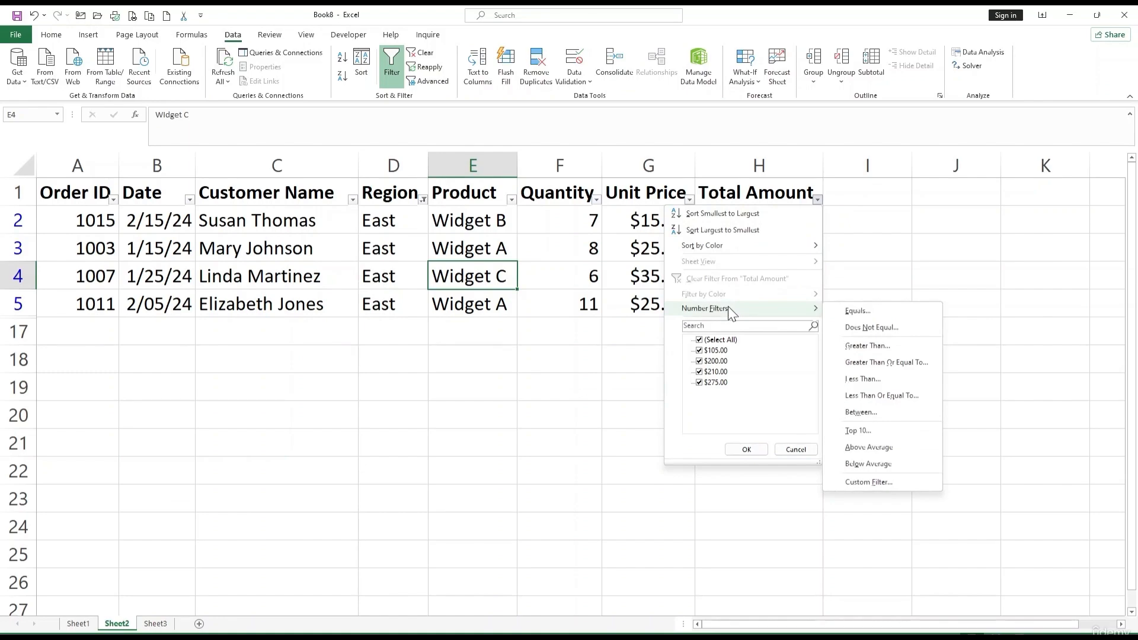
{"action": "left_click", "coordinate": [877, 349]}
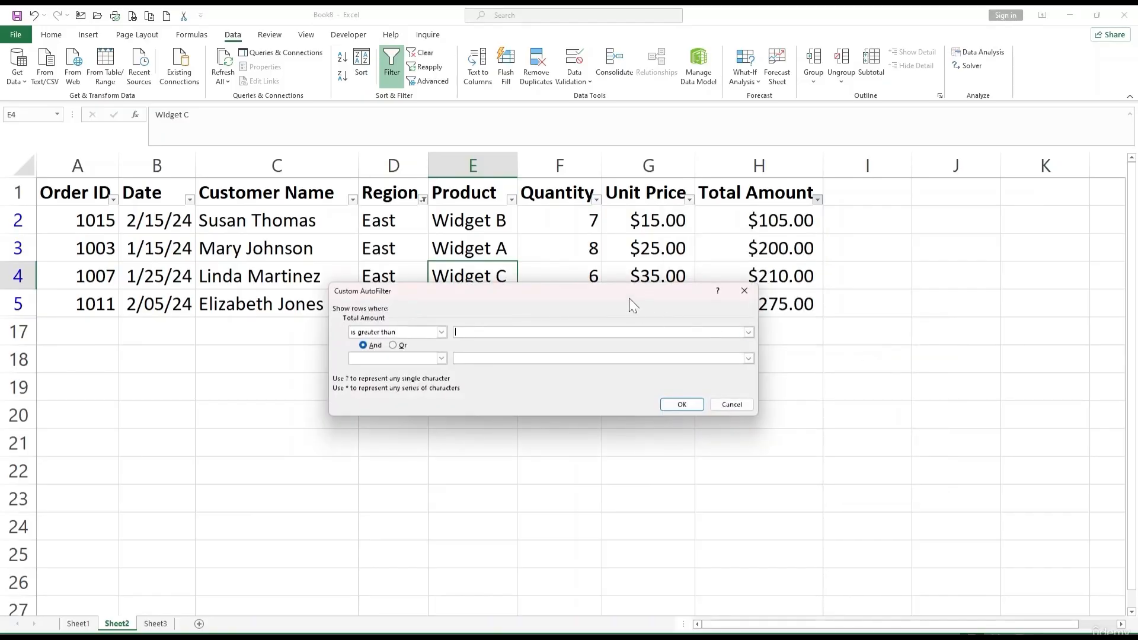
{"action": "left_click_drag", "start_coordinate": [630, 300], "coordinate": [535, 315]}
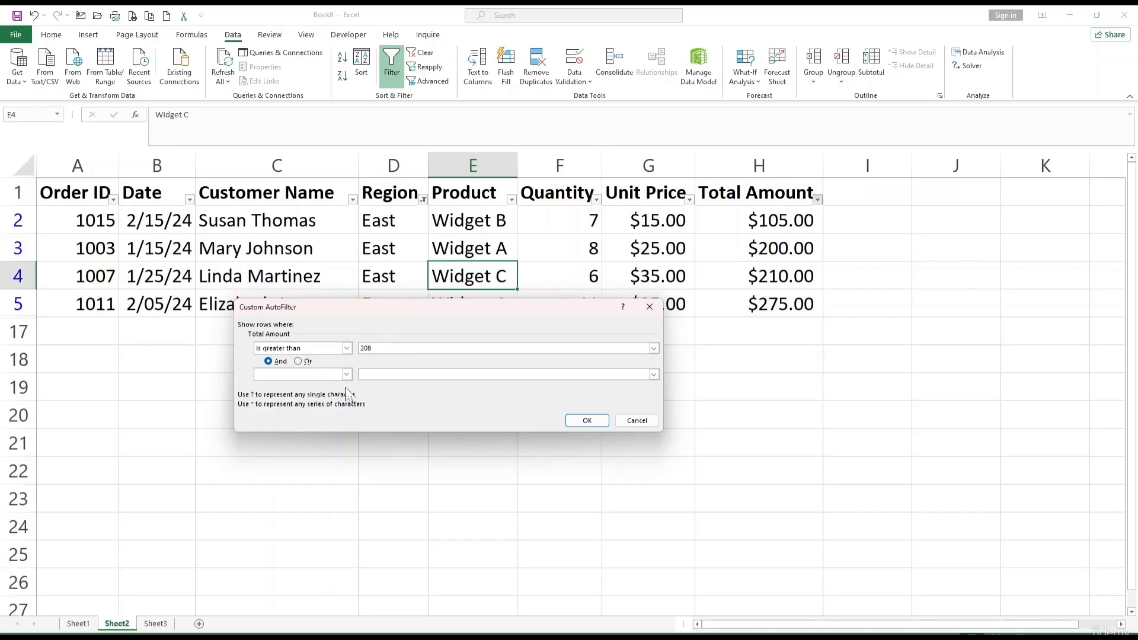
{"action": "left_click", "coordinate": [592, 422]}
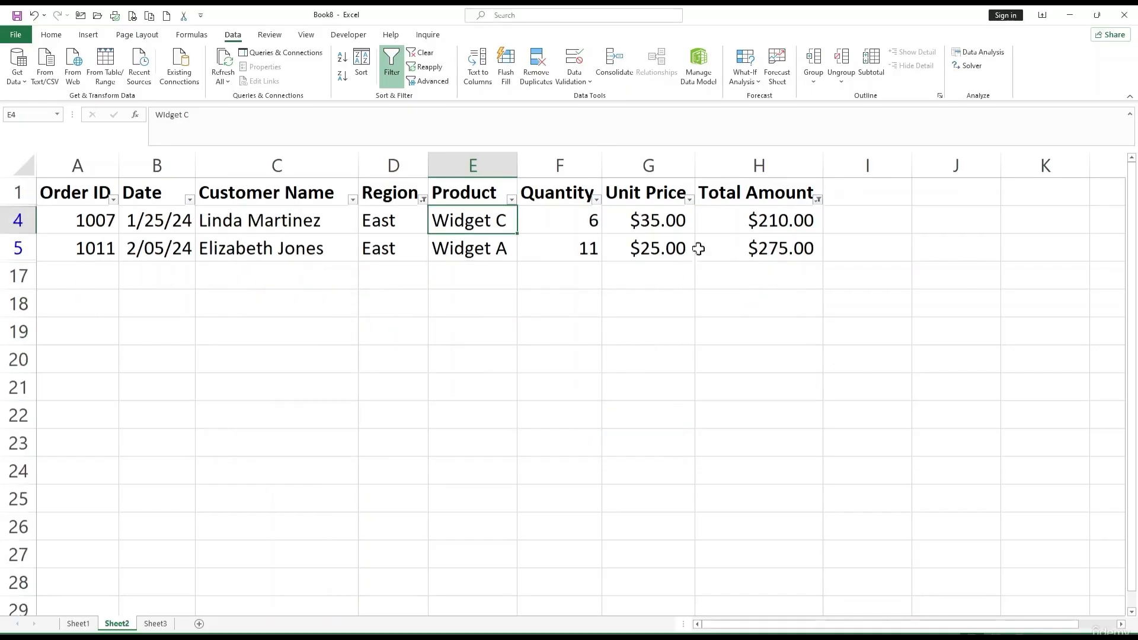
{"action": "left_click", "coordinate": [754, 275]}
{"action": "left_click_drag", "start_coordinate": [783, 220], "coordinate": [786, 244]}
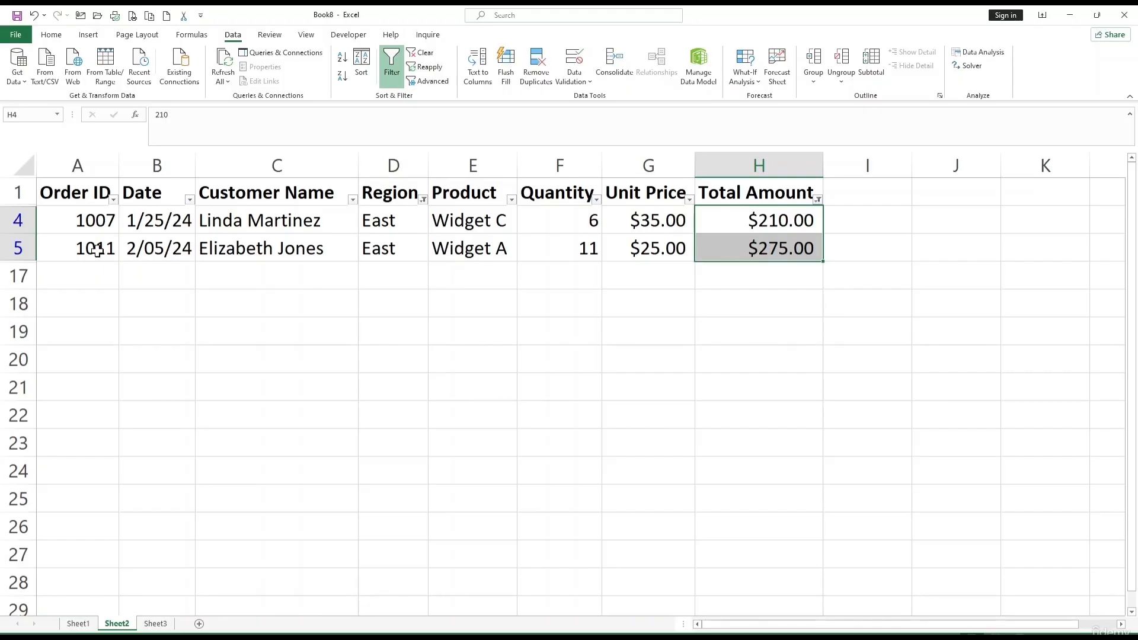
Step: Reset the Region and Total Amount filters to include all regions and all amounts
{"action": "left_click", "coordinate": [189, 199]}
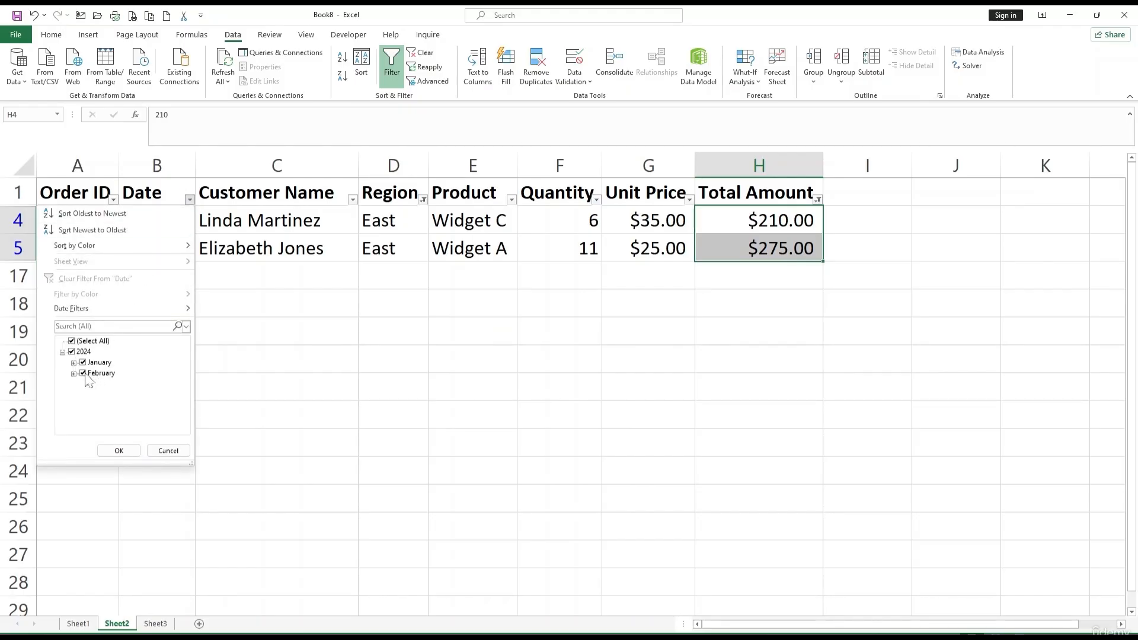
{"action": "left_click", "coordinate": [375, 347]}
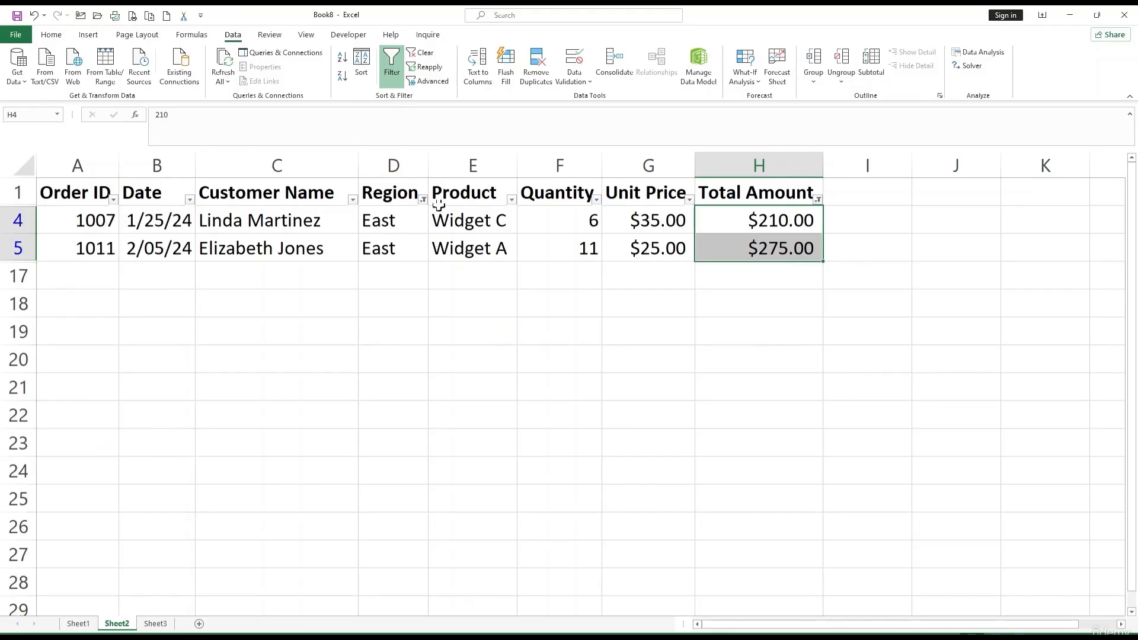
{"action": "left_click", "coordinate": [422, 200]}
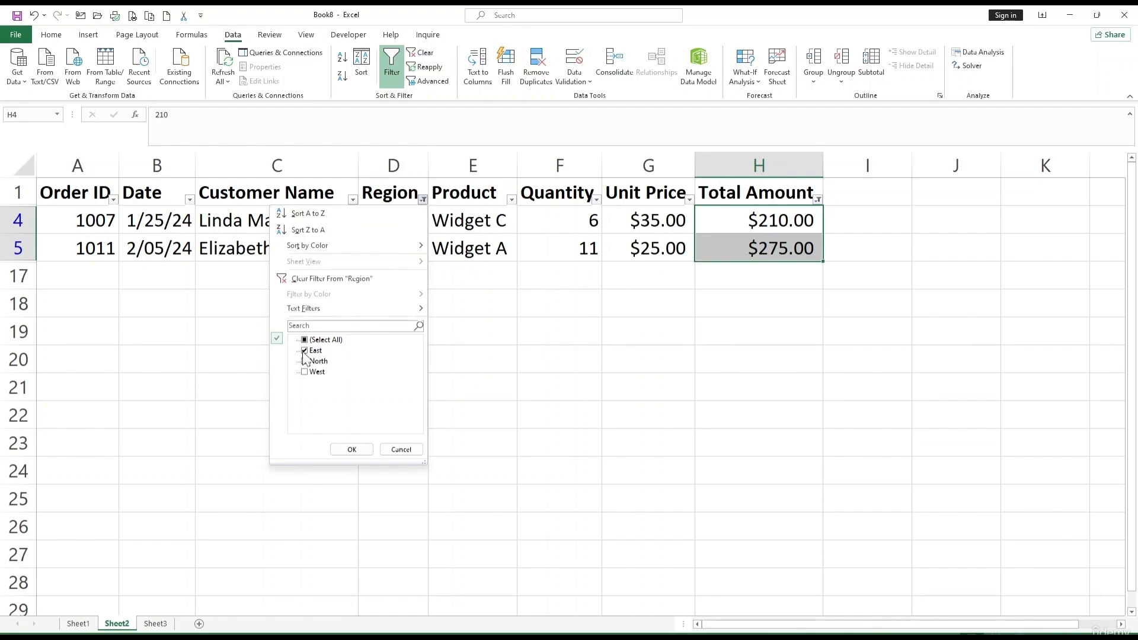
{"action": "left_click", "coordinate": [304, 340]}
{"action": "left_click", "coordinate": [352, 450]}
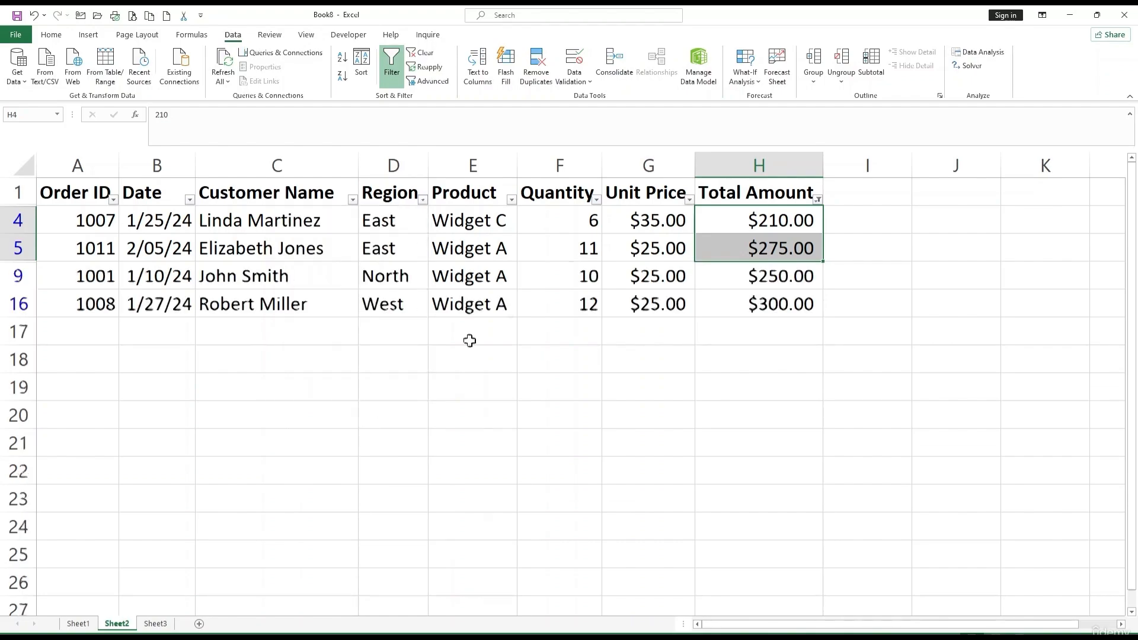
{"action": "left_click", "coordinate": [818, 200]}
{"action": "left_click", "coordinate": [700, 340]}
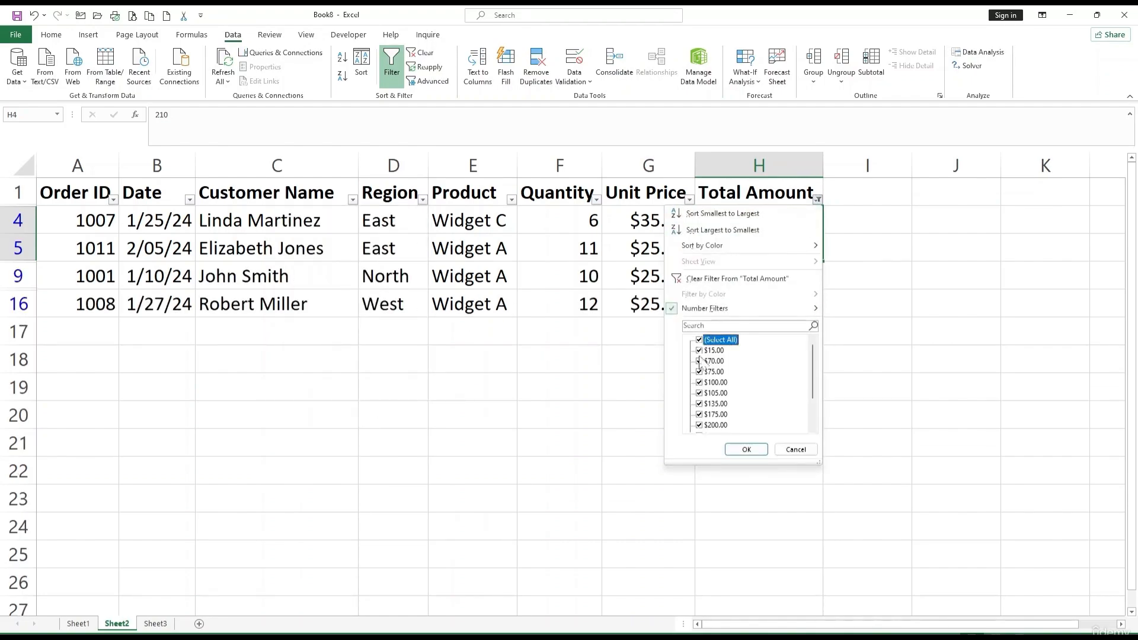
{"action": "left_click", "coordinate": [747, 449]}
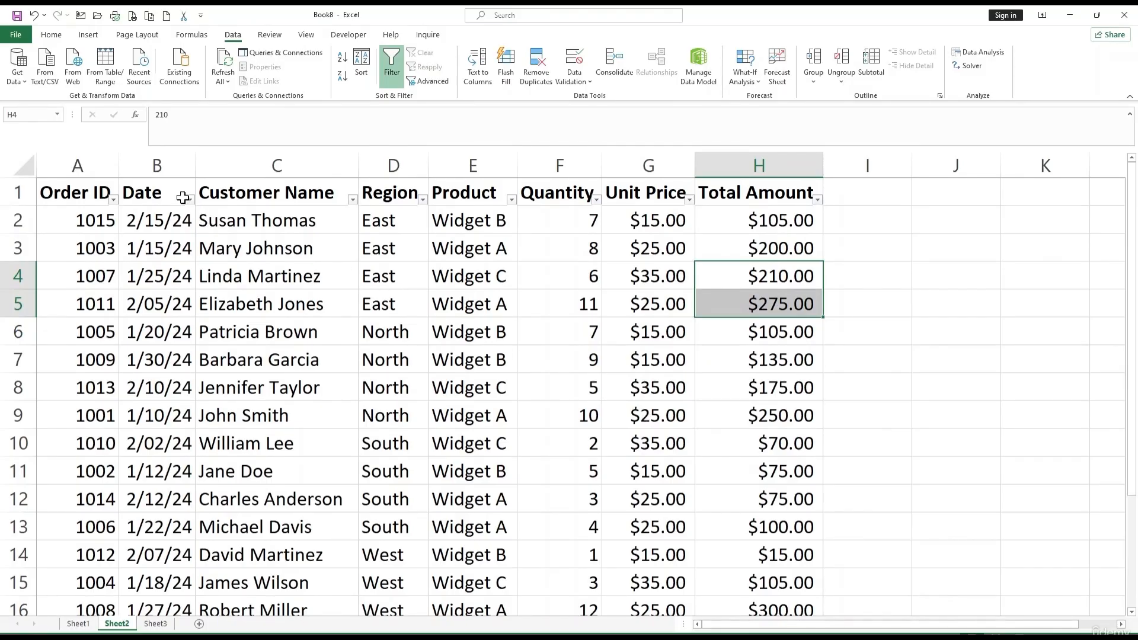
Step: Filter the Date column to January 2024 only by excluding February, and highlight the filtered dates
{"action": "left_click", "coordinate": [190, 200]}
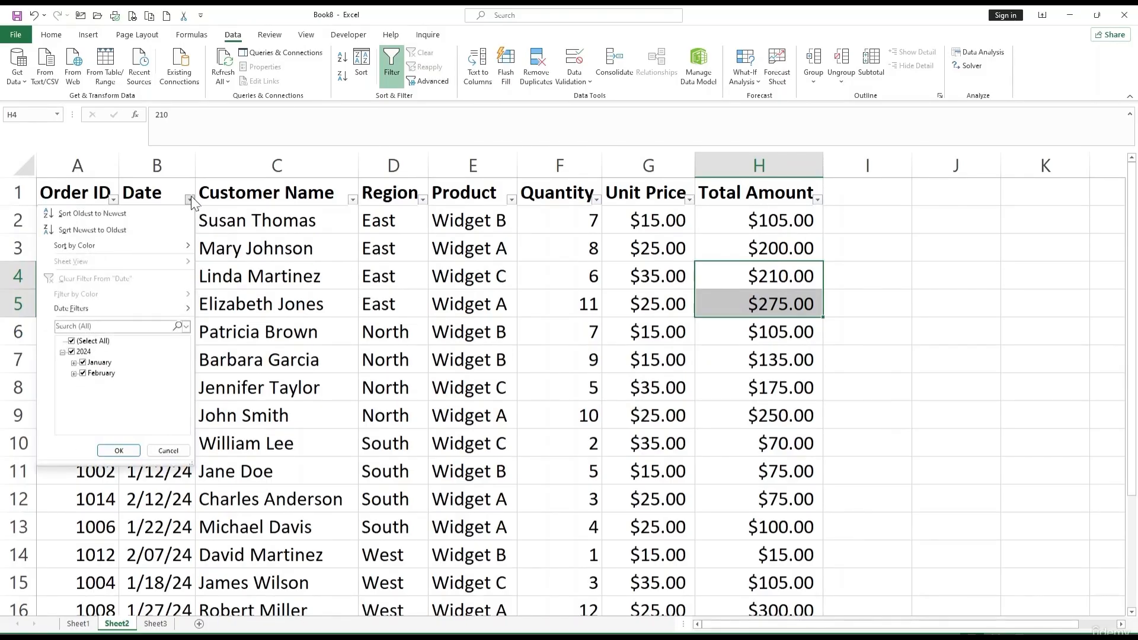
{"action": "left_click", "coordinate": [84, 374]}
{"action": "left_click", "coordinate": [125, 451]}
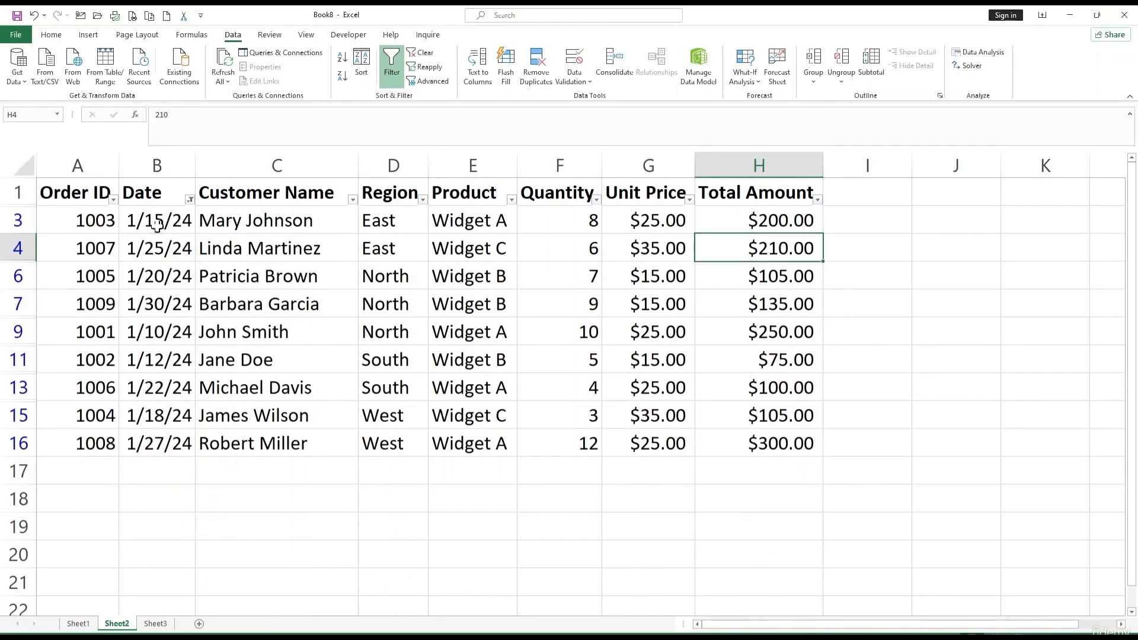
{"action": "left_click_drag", "start_coordinate": [157, 222], "coordinate": [159, 442]}
{"action": "left_click", "coordinate": [286, 482]}
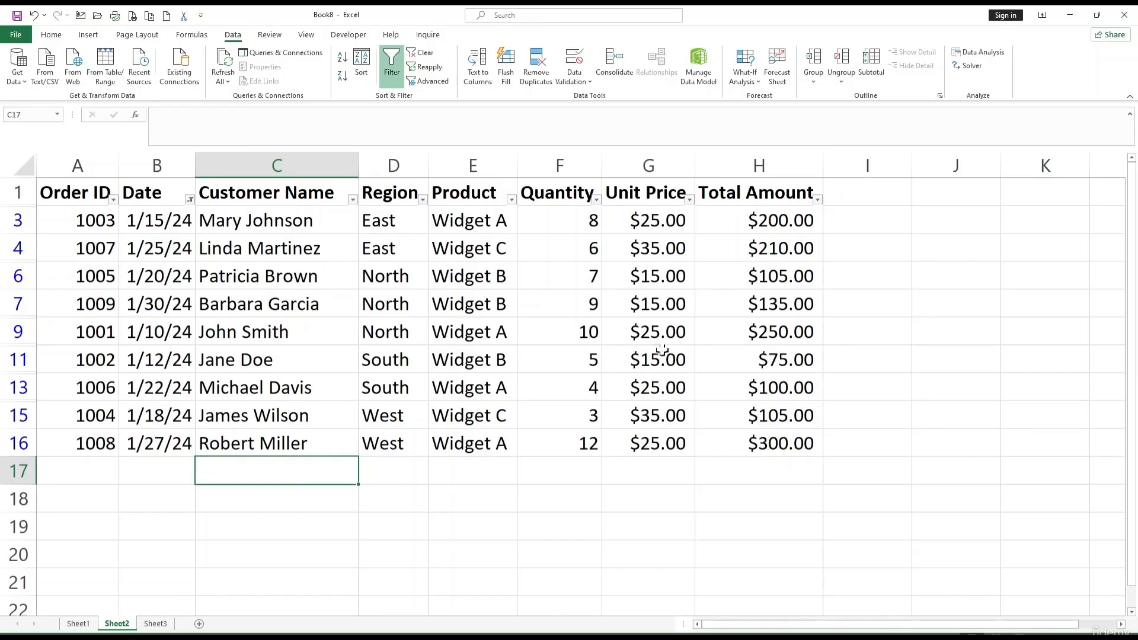
Step: Apply a Greater Than conditional format to Total Amount cells H3:H16 with threshold $157.50 and Light Red Fill with Dark Red Text
{"action": "left_click", "coordinate": [750, 274]}
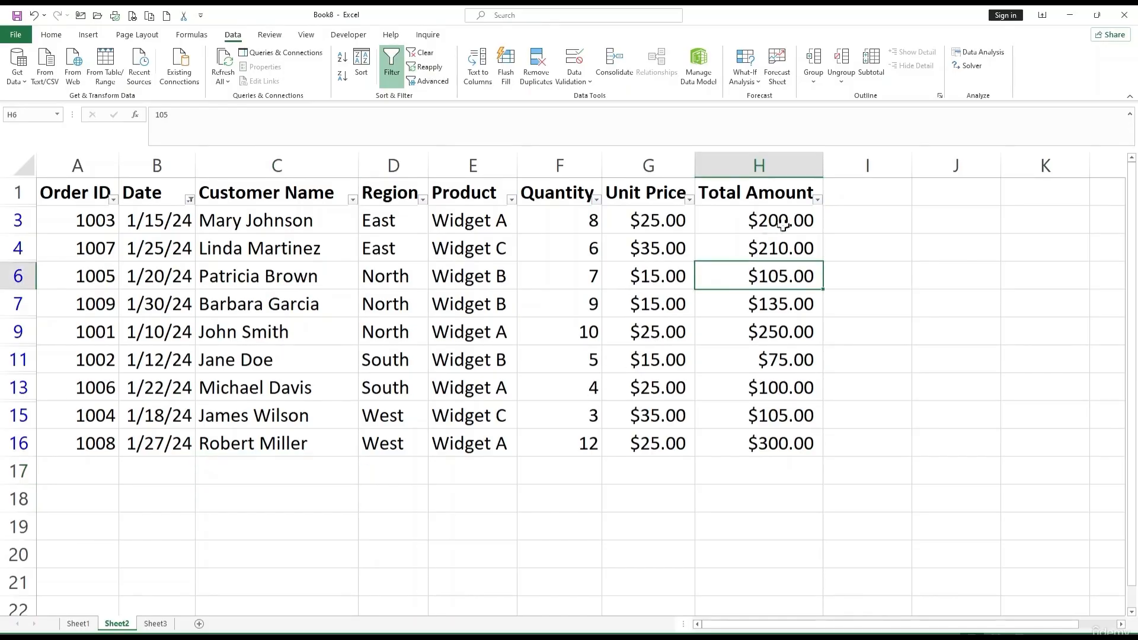
{"action": "left_click_drag", "start_coordinate": [765, 220], "coordinate": [783, 444]}
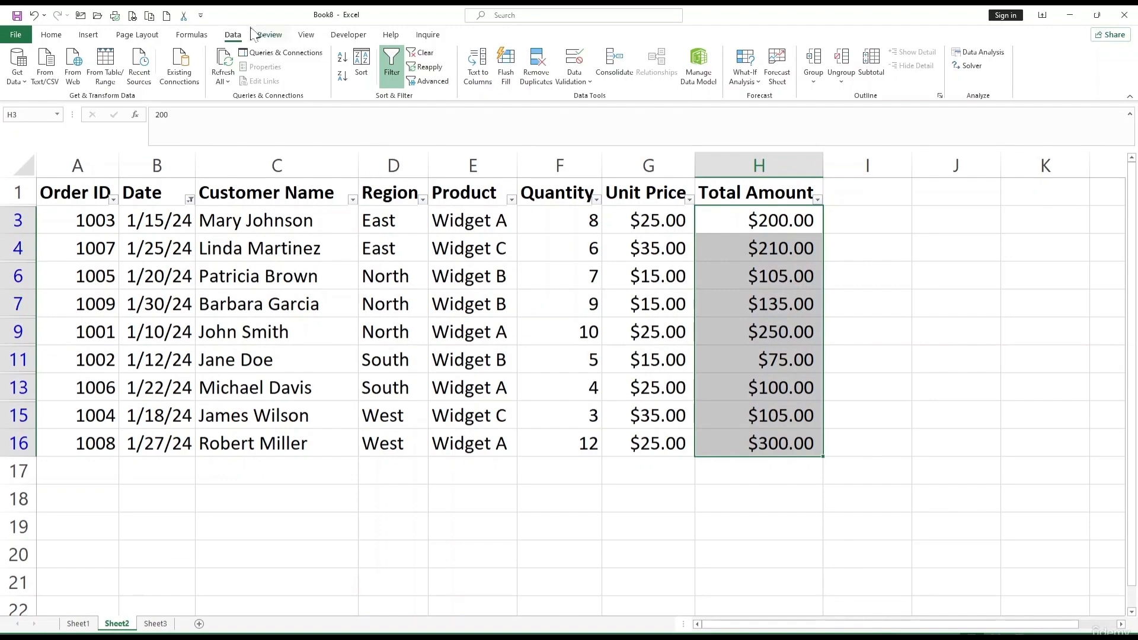
{"action": "left_click", "coordinate": [53, 35]}
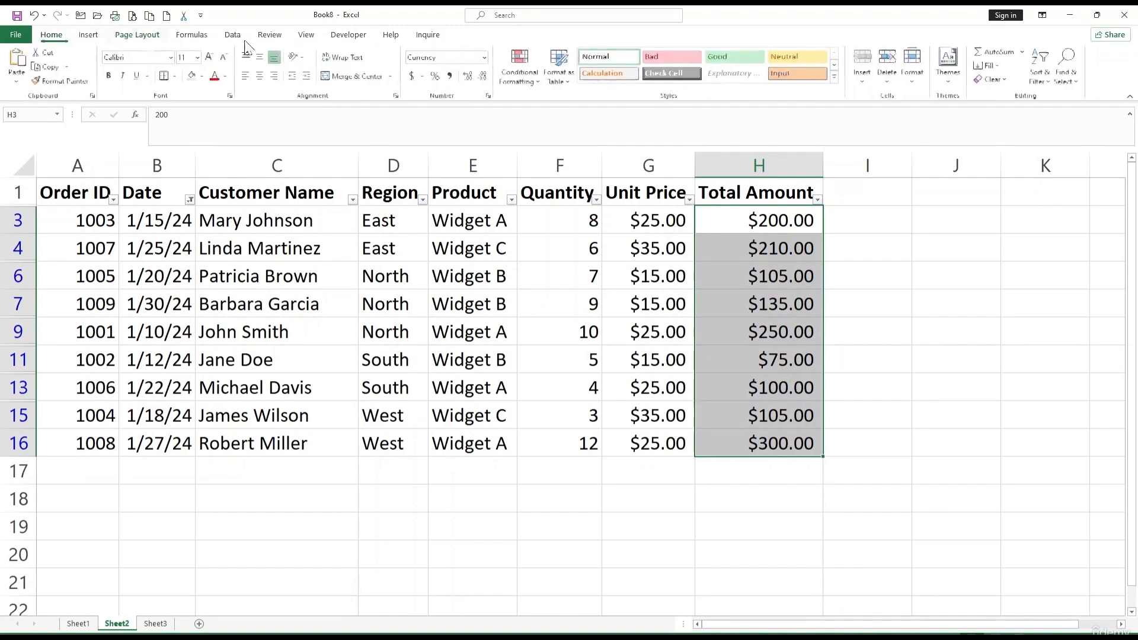
{"action": "left_click", "coordinate": [520, 68]}
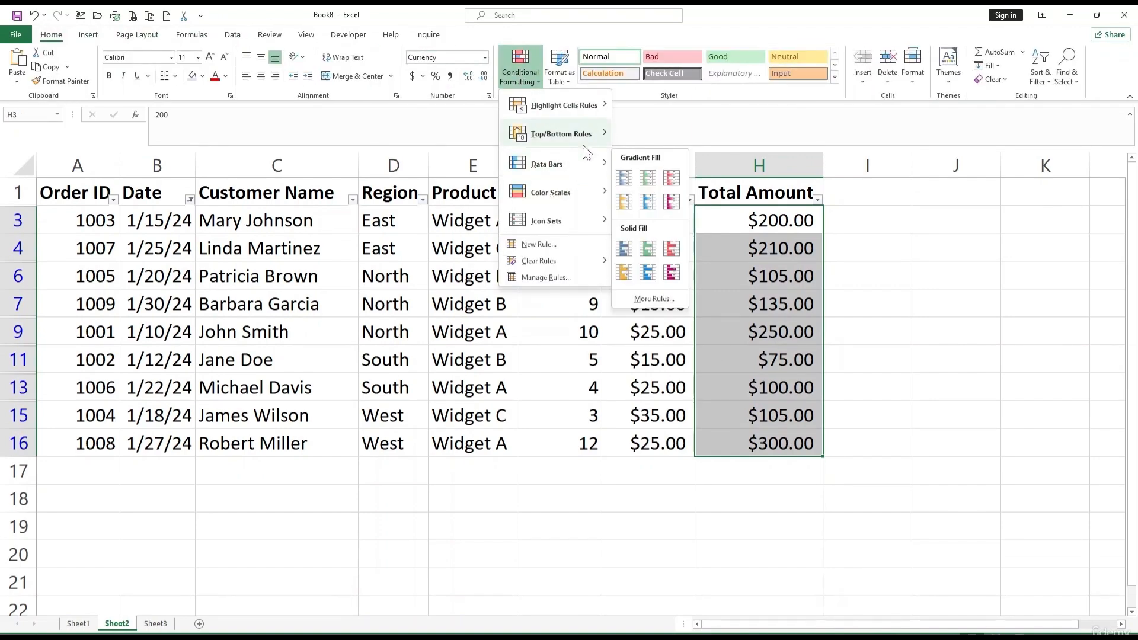
{"action": "mouse_move", "coordinate": [600, 116]}
{"action": "left_click", "coordinate": [664, 108]}
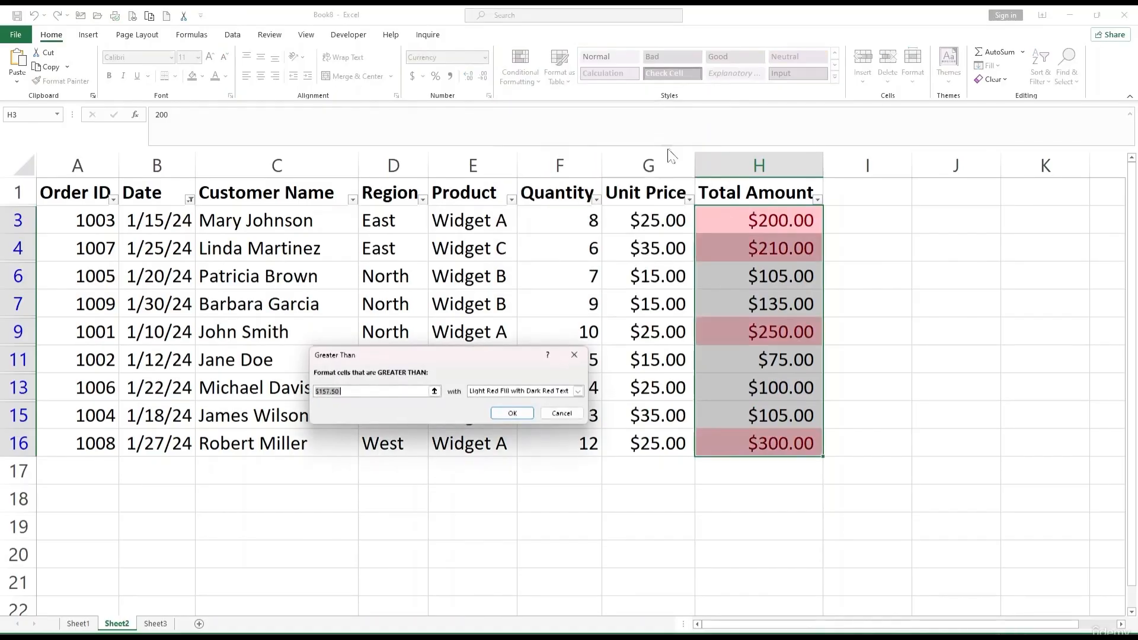
{"action": "left_click", "coordinate": [512, 413]}
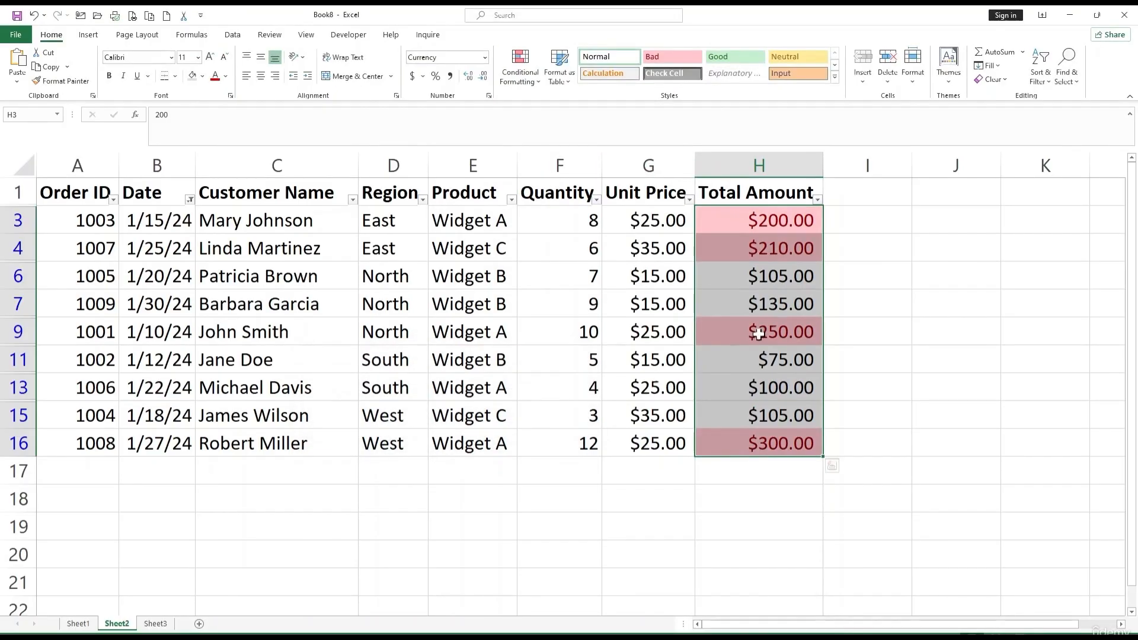
{"action": "left_click", "coordinate": [757, 283]}
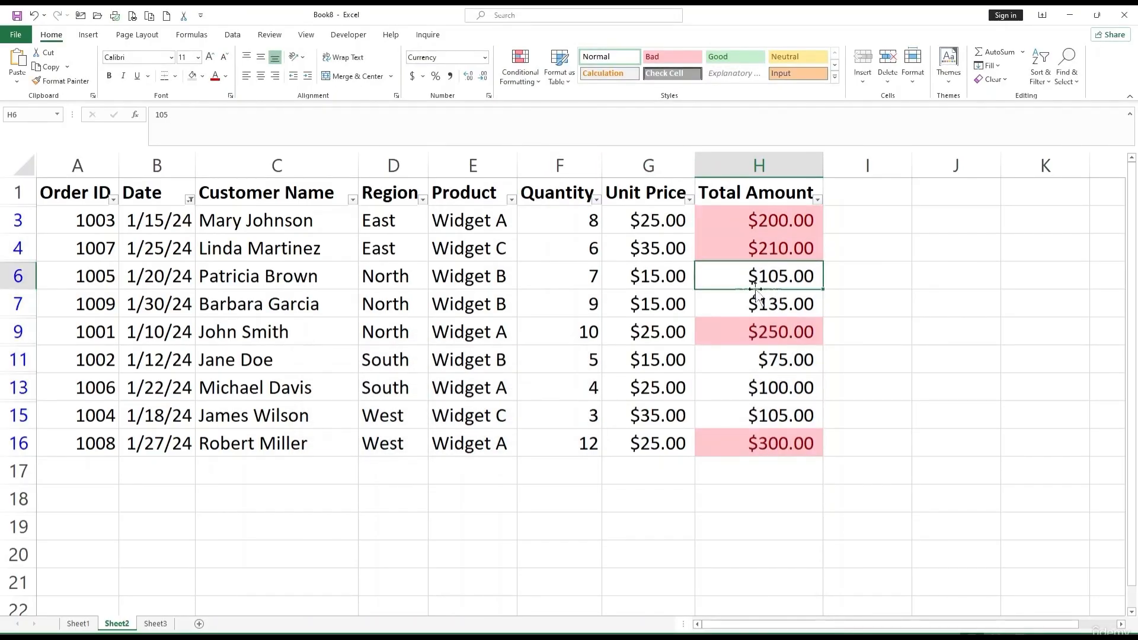
Step: Sort the Total Amount column by the light red cell color and select the colored amounts H3:H7
{"action": "left_click", "coordinate": [818, 199]}
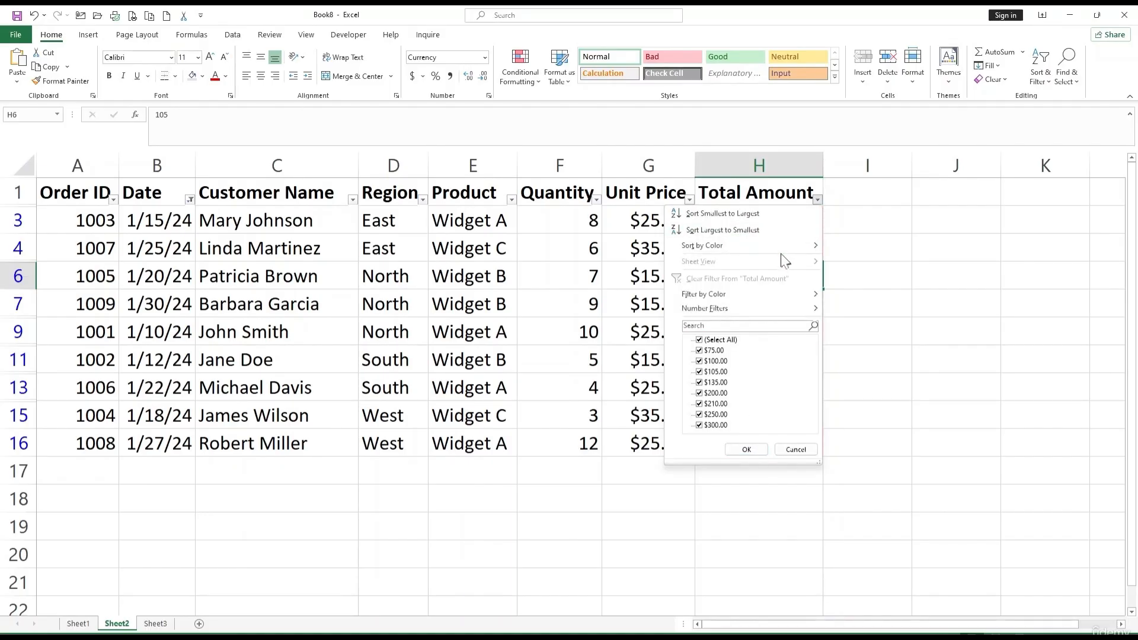
{"action": "mouse_move", "coordinate": [783, 249]}
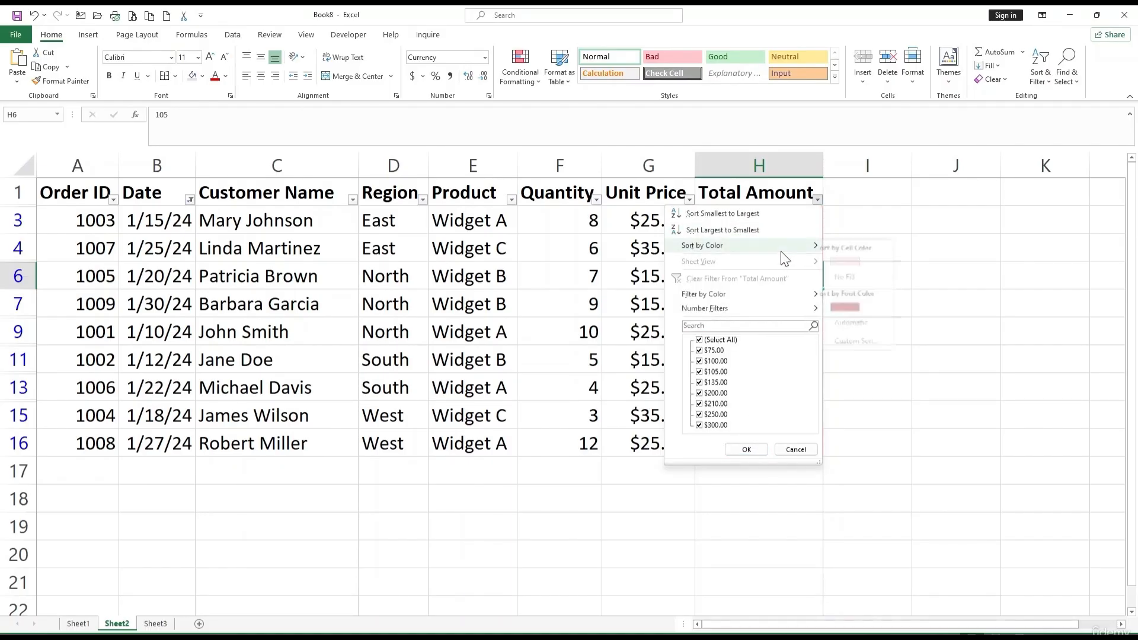
{"action": "left_click", "coordinate": [856, 263]}
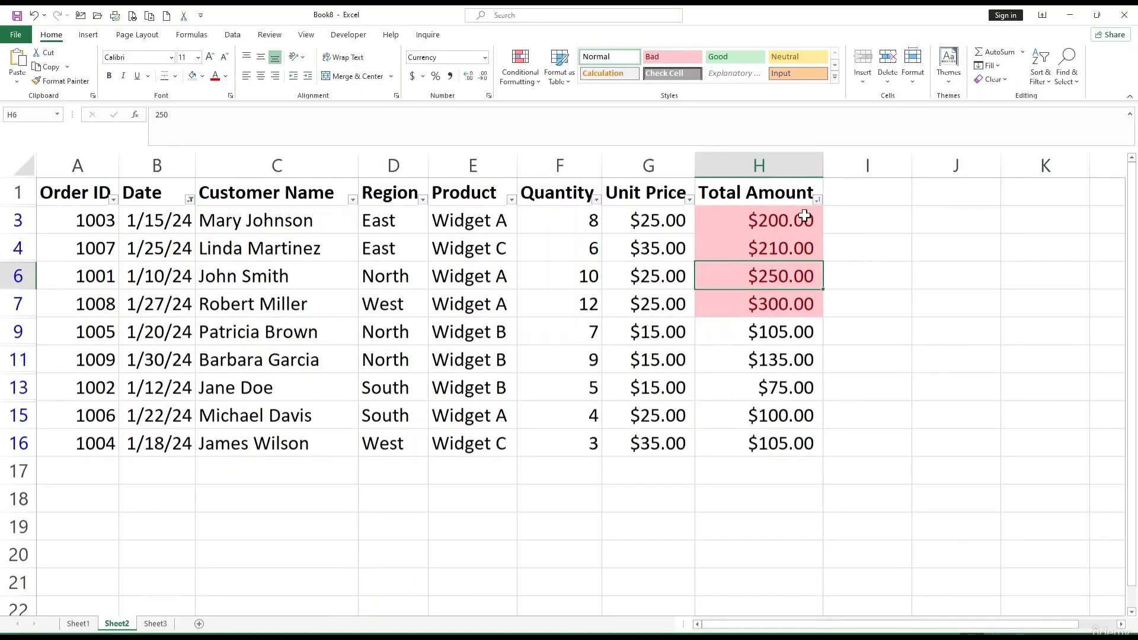
{"action": "left_click_drag", "start_coordinate": [805, 216], "coordinate": [808, 305]}
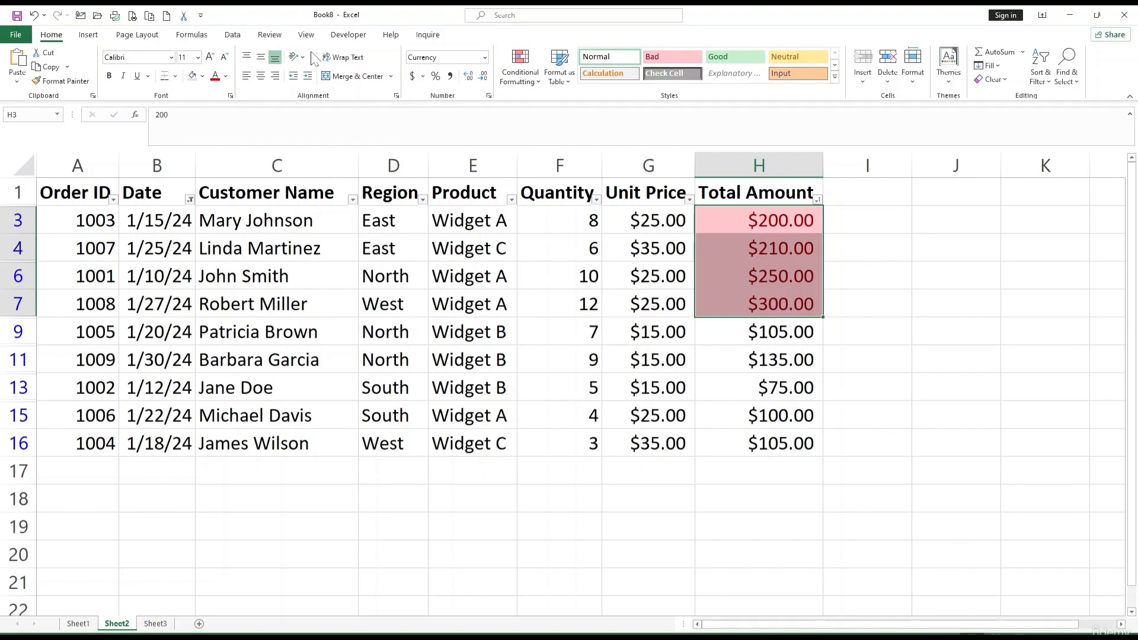
Step: Examine the Advanced Filter options for the order data, including the criteria range, without applying a filter
{"action": "left_click", "coordinate": [236, 35]}
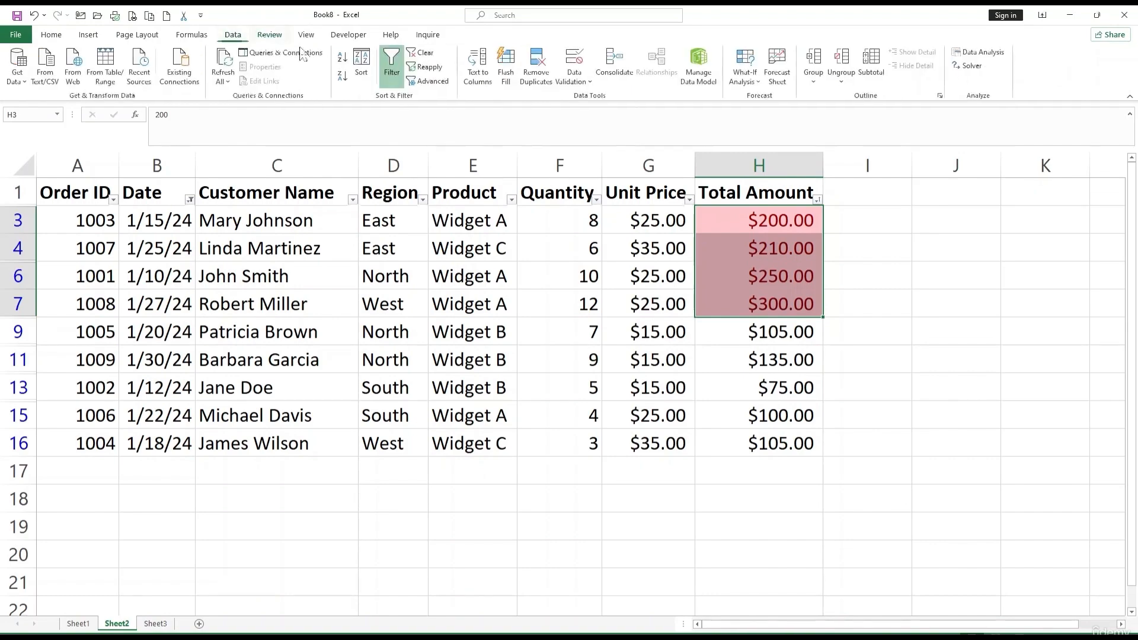
{"action": "left_click", "coordinate": [431, 83]}
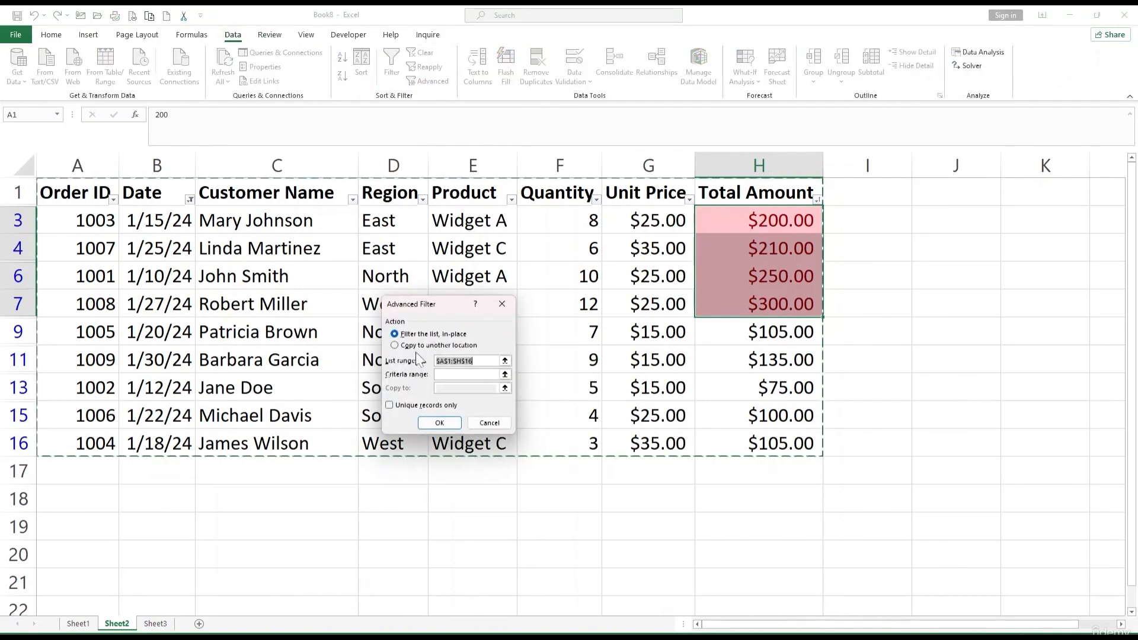
{"action": "left_click", "coordinate": [458, 375]}
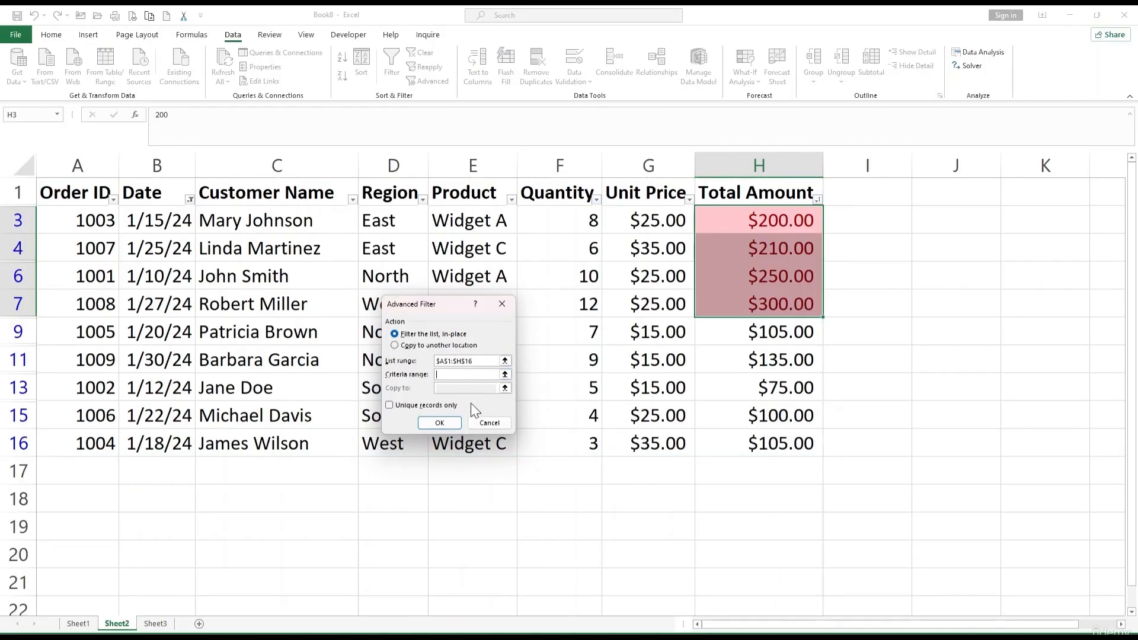
{"action": "left_click", "coordinate": [502, 303]}
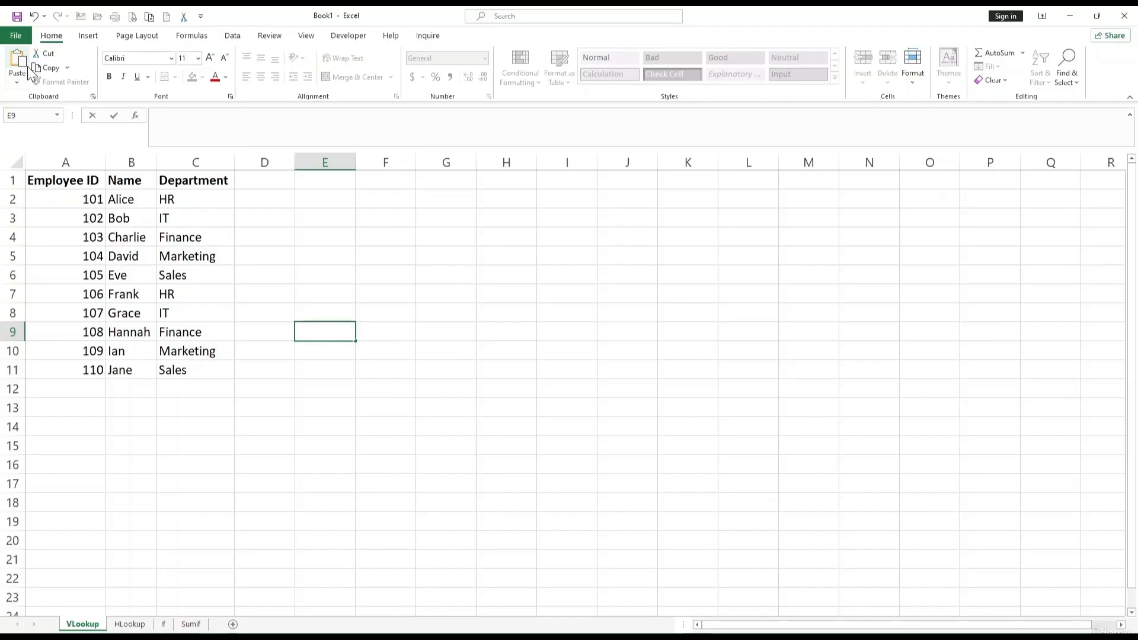
Step: Start a VLOOKUP formula in cell E1 with the text "102", in quotation marks, as the lookup value
{"action": "left_click", "coordinate": [317, 182]}
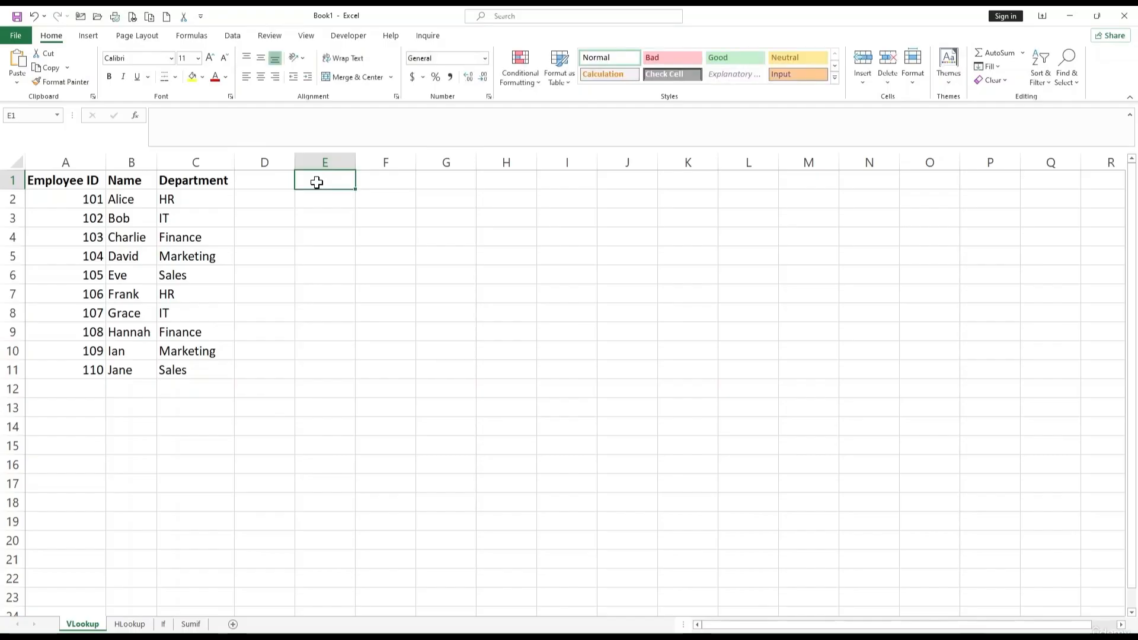
{"action": "type", "text": "=vl"}
{"action": "key", "text": "Tab"}
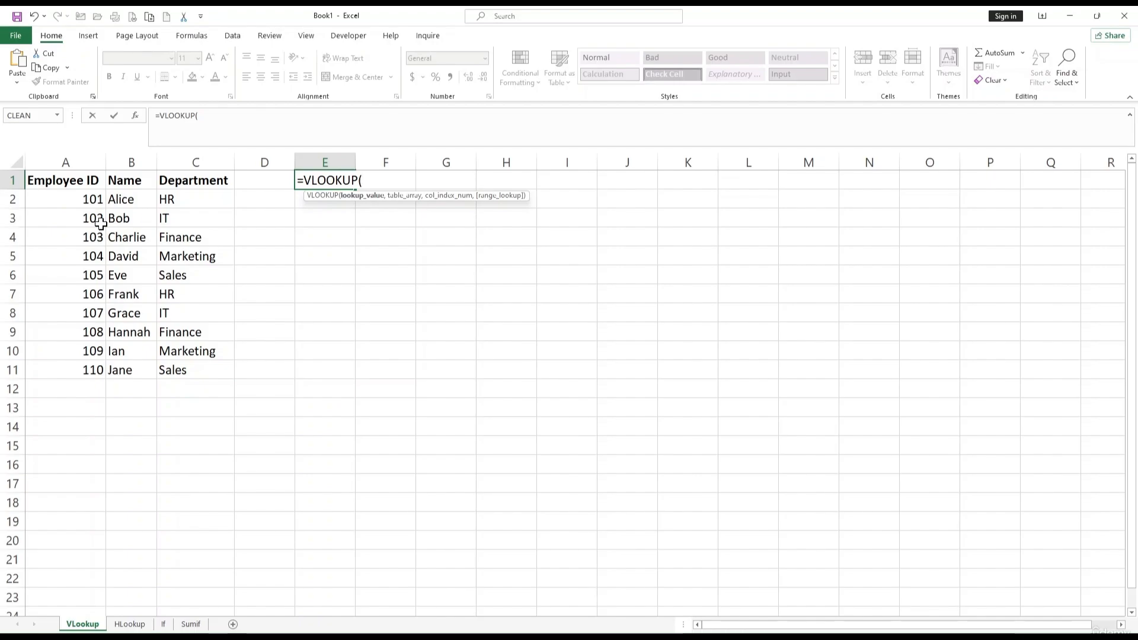
{"action": "type", "text": "\"102"}
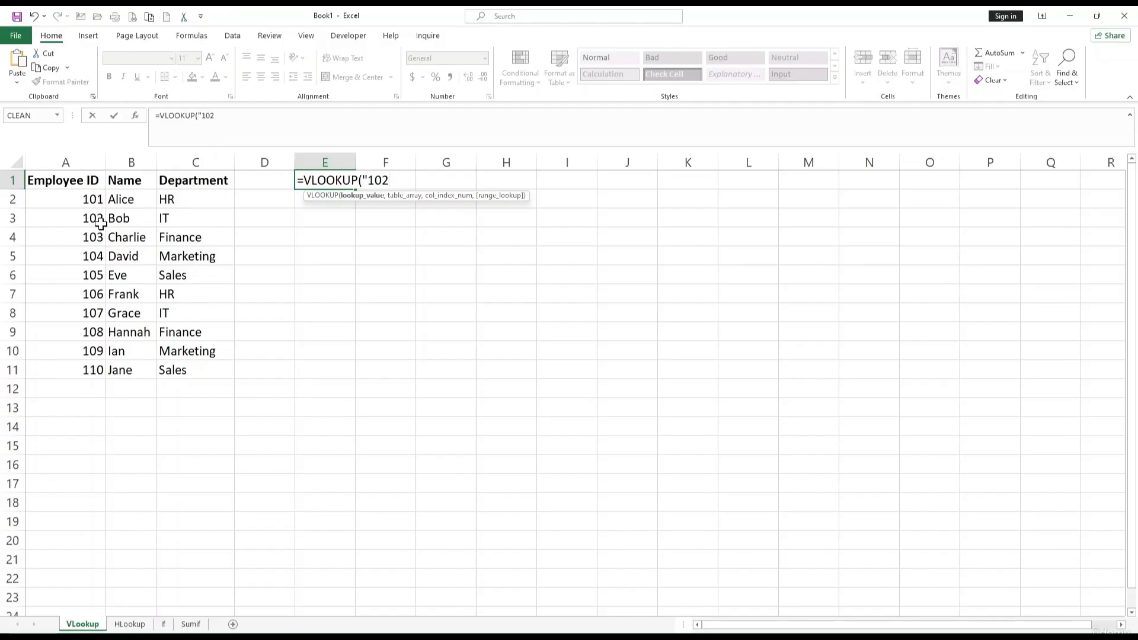
{"action": "type", "text": "<"}
{"action": "key", "text": "BackSpace"}
{"action": "type", "text": "\""}
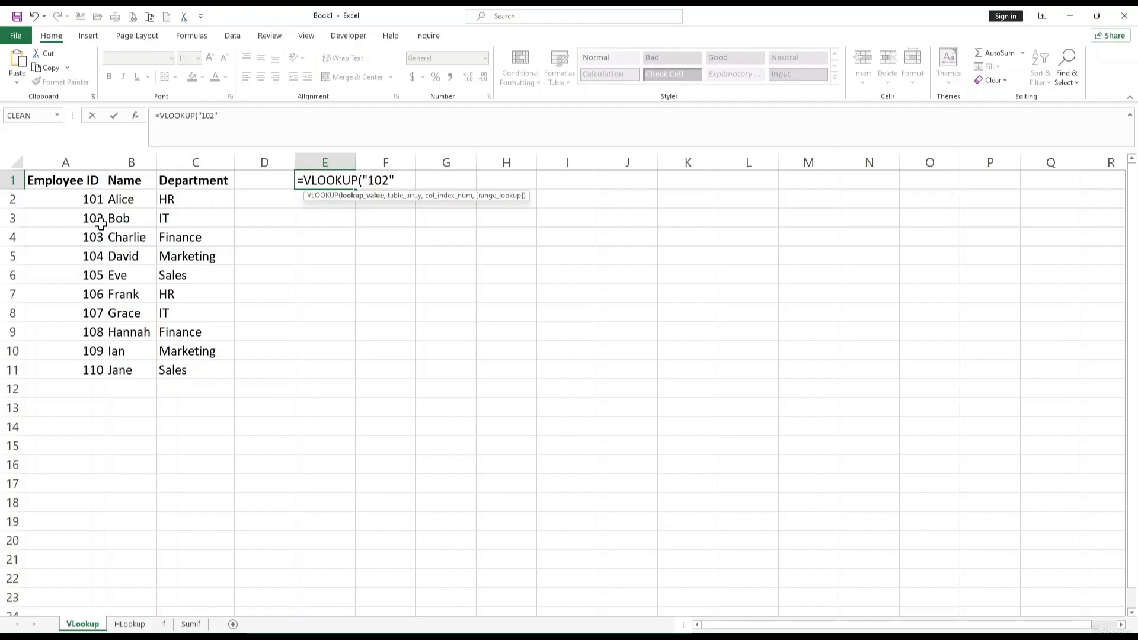
{"action": "type", "text": ","}
Step: Complete the VLOOKUP formula with table range A2:C11, column index 3 and FALSE for an exact match
{"action": "left_click_drag", "start_coordinate": [65, 195], "coordinate": [212, 369]}
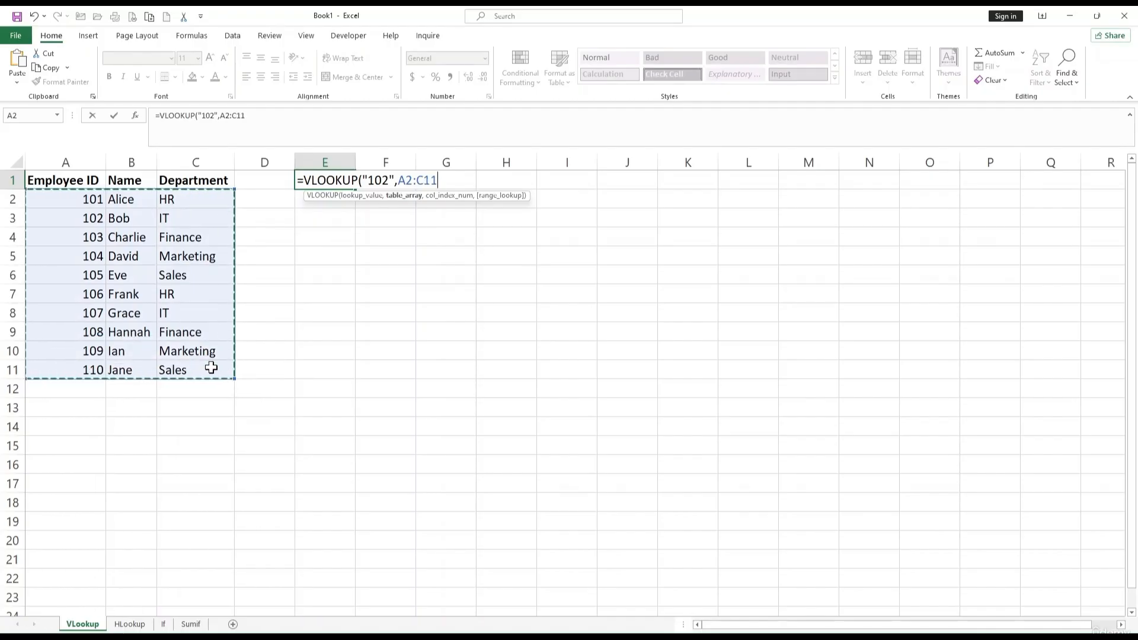
{"action": "type", "text": ","}
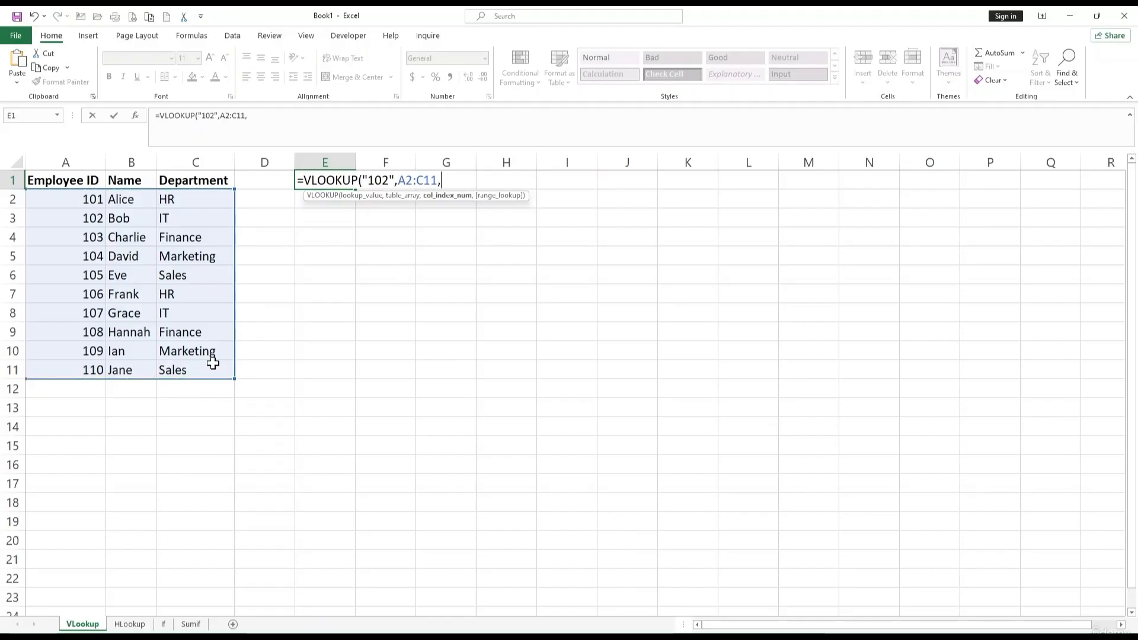
{"action": "type", "text": "3,"}
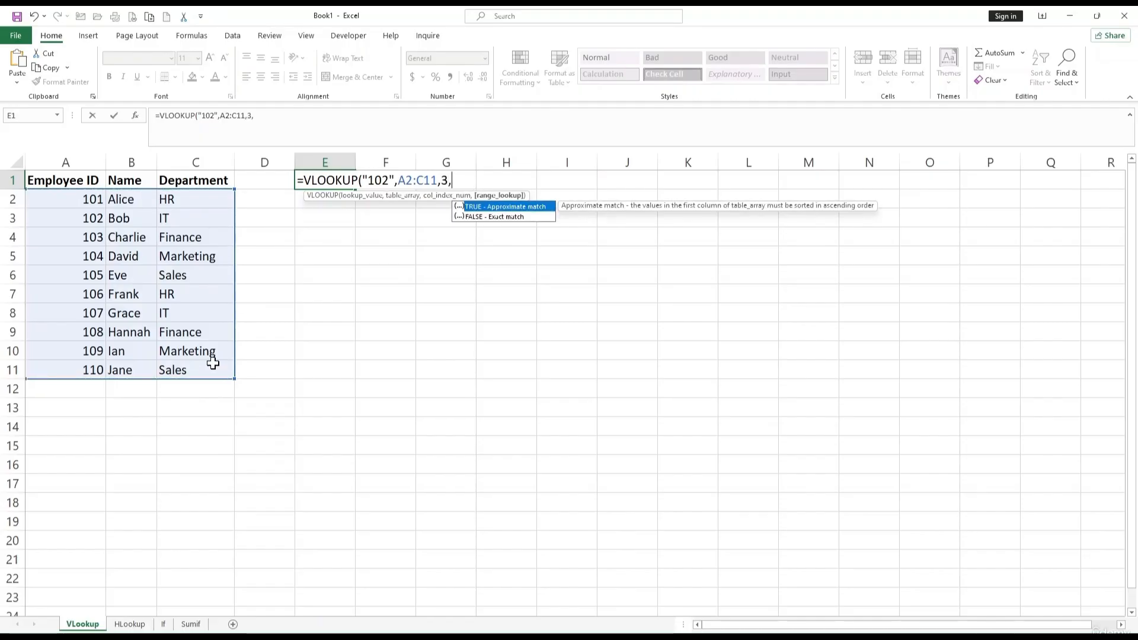
{"action": "type", "text": "False)"}
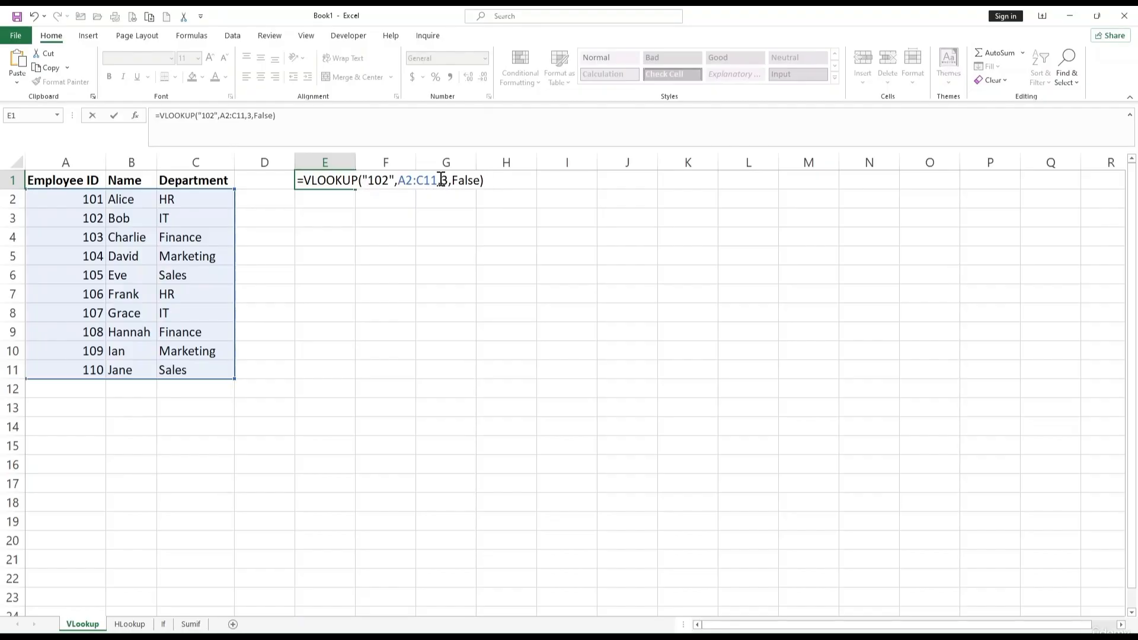
{"action": "key", "text": "Return"}
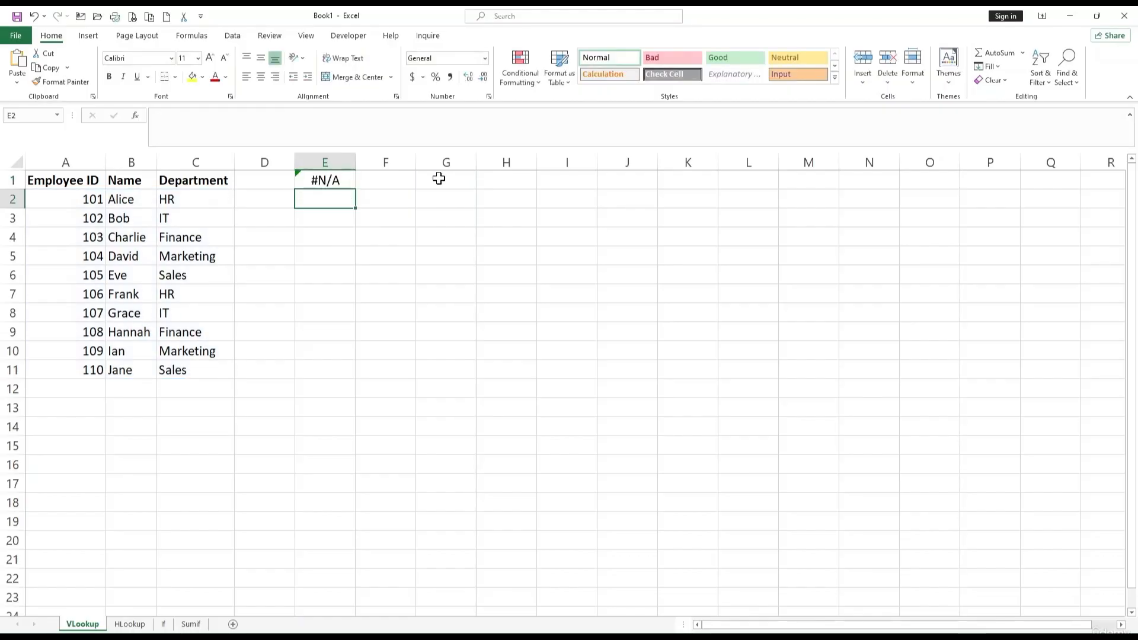
Step: Remove the quotation marks around 102 in E1's VLOOKUP formula so the lookup value is a number
{"action": "left_click", "coordinate": [331, 178]}
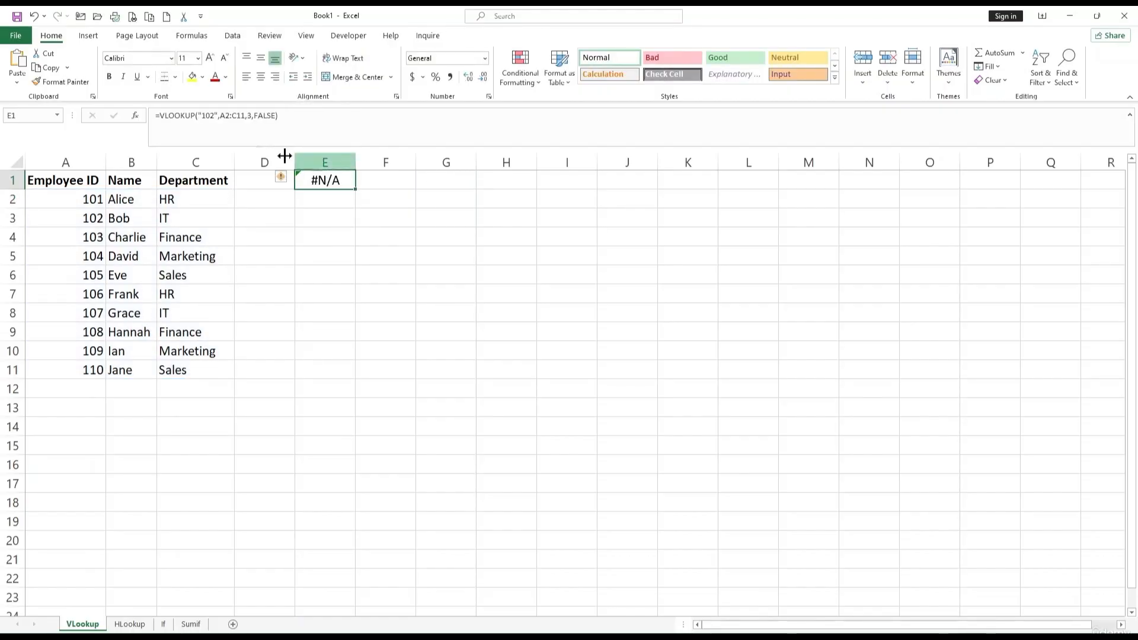
{"action": "left_click", "coordinate": [218, 114]}
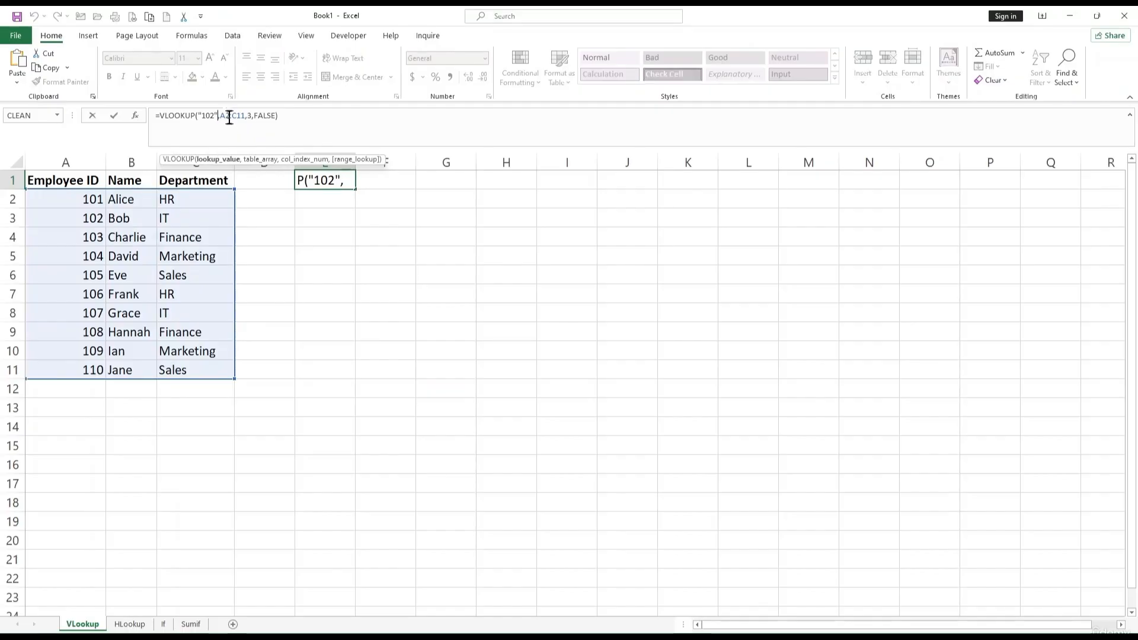
{"action": "key", "text": "BackSpace"}
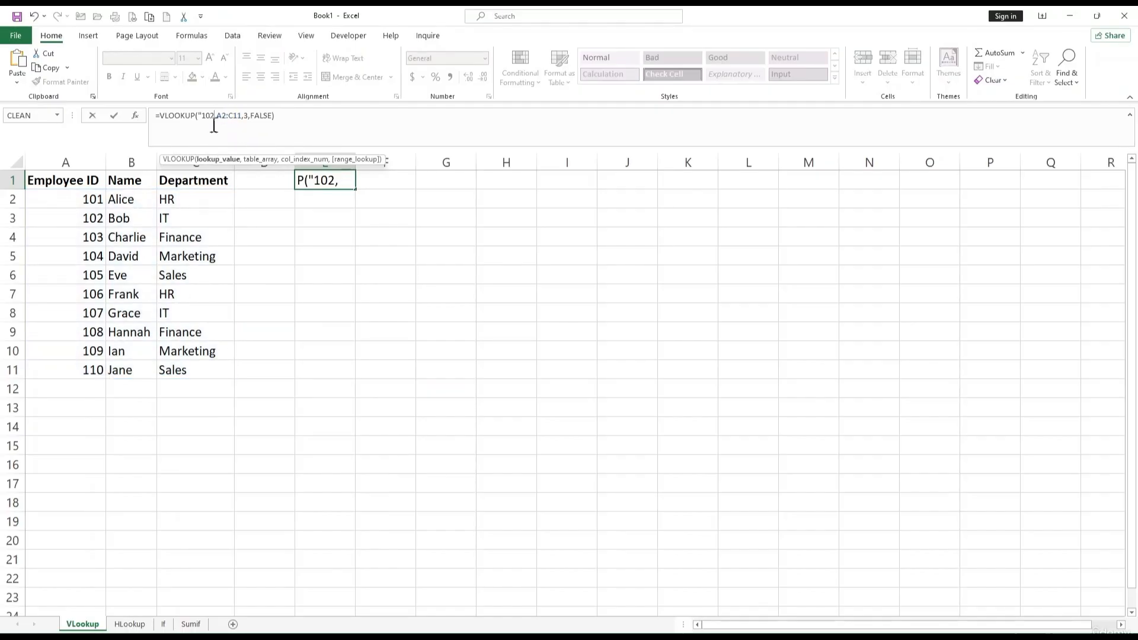
{"action": "left_click", "coordinate": [204, 116]}
{"action": "key", "text": "BackSpace"}
{"action": "key", "text": "Return"}
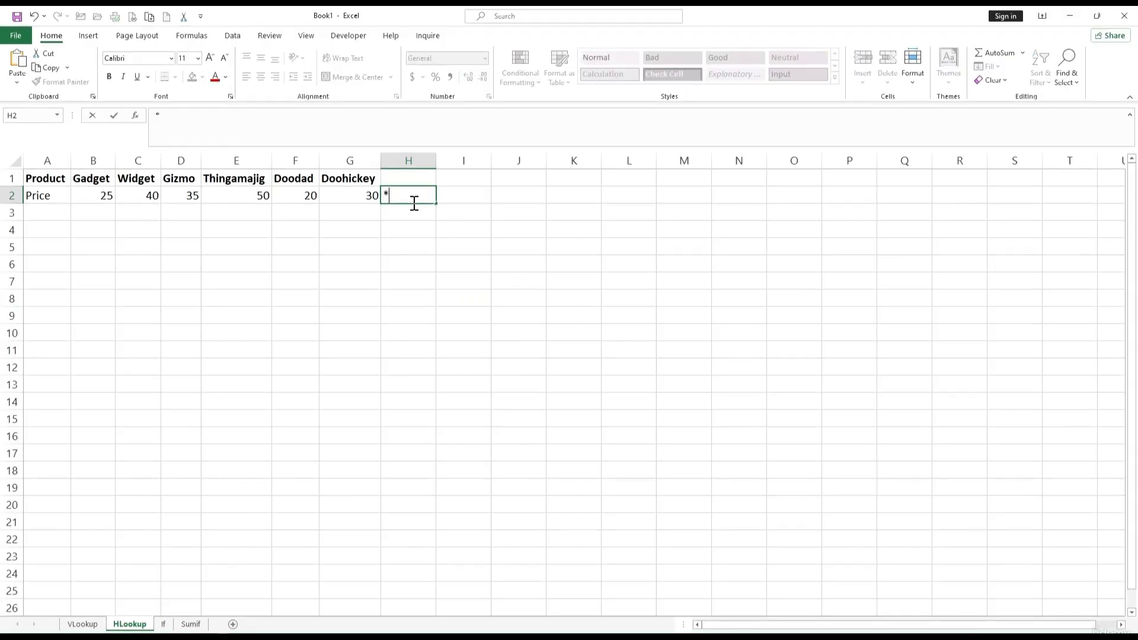
Step: Start an HLOOKUP formula in cell I1 of the HLookup sheet with "Gadget" as the lookup value
{"action": "left_click", "coordinate": [411, 229]}
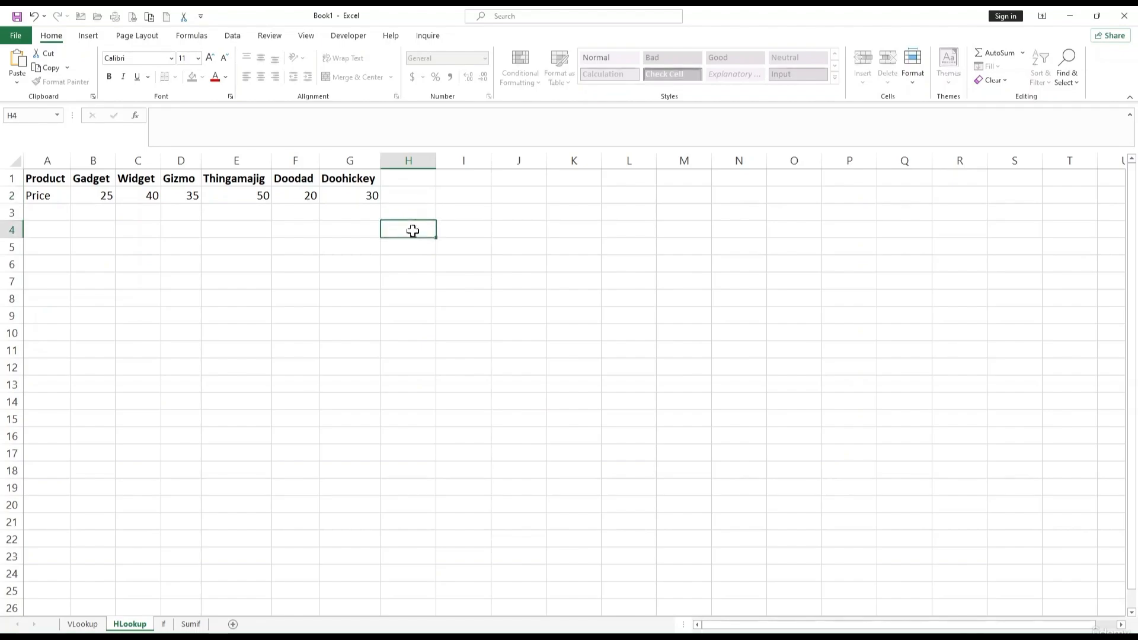
{"action": "left_click", "coordinate": [442, 179]}
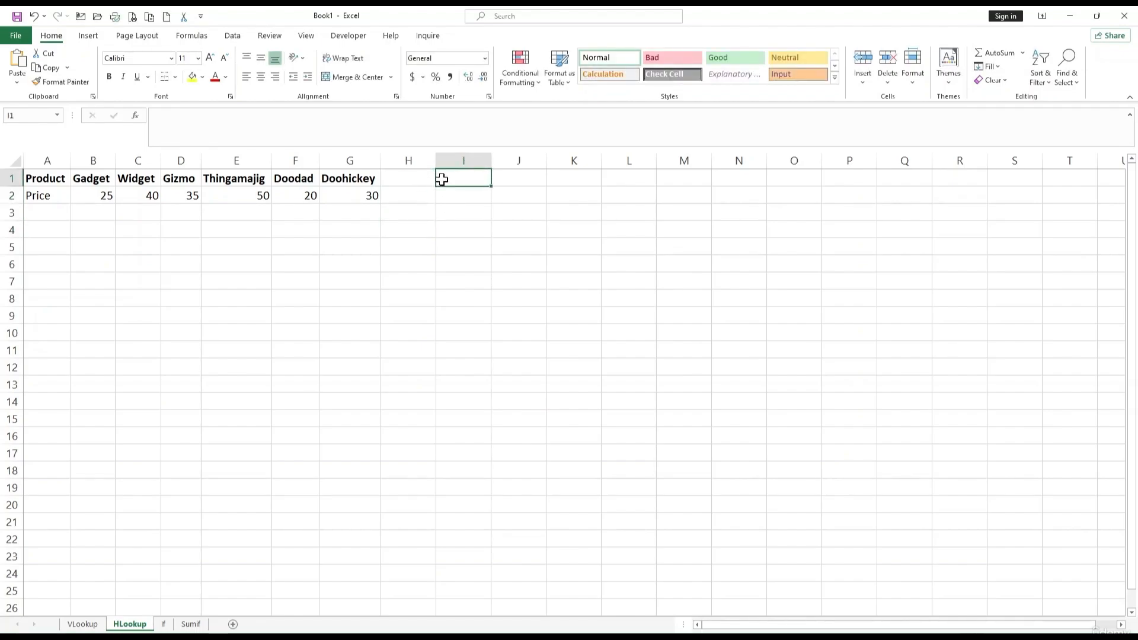
{"action": "type", "text": "=Ho"}
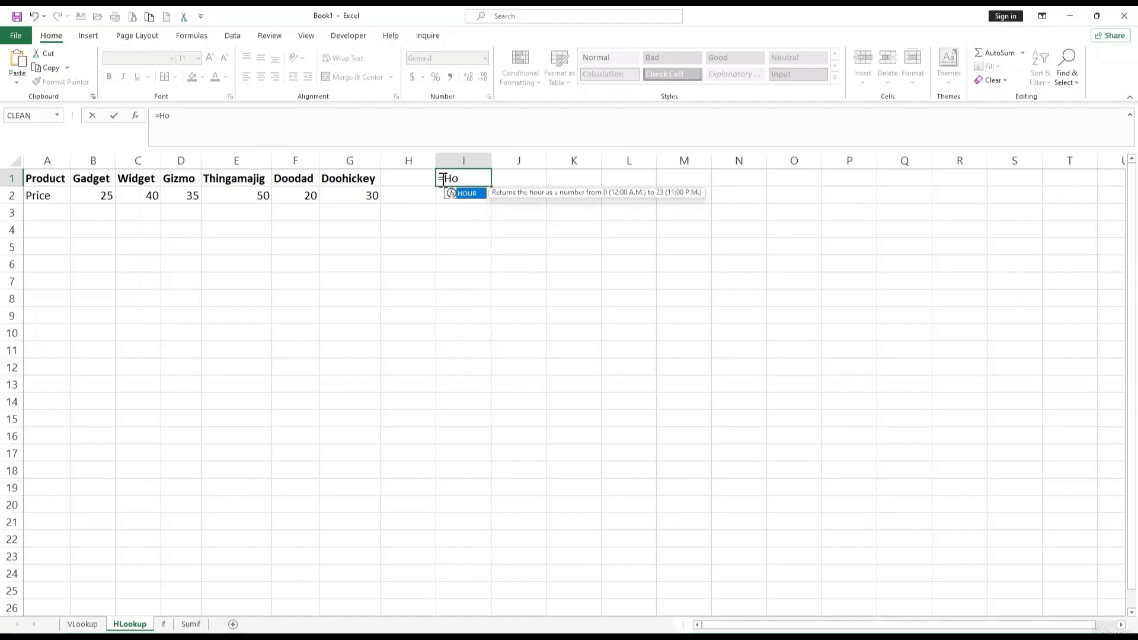
{"action": "key", "text": "BackSpace"}
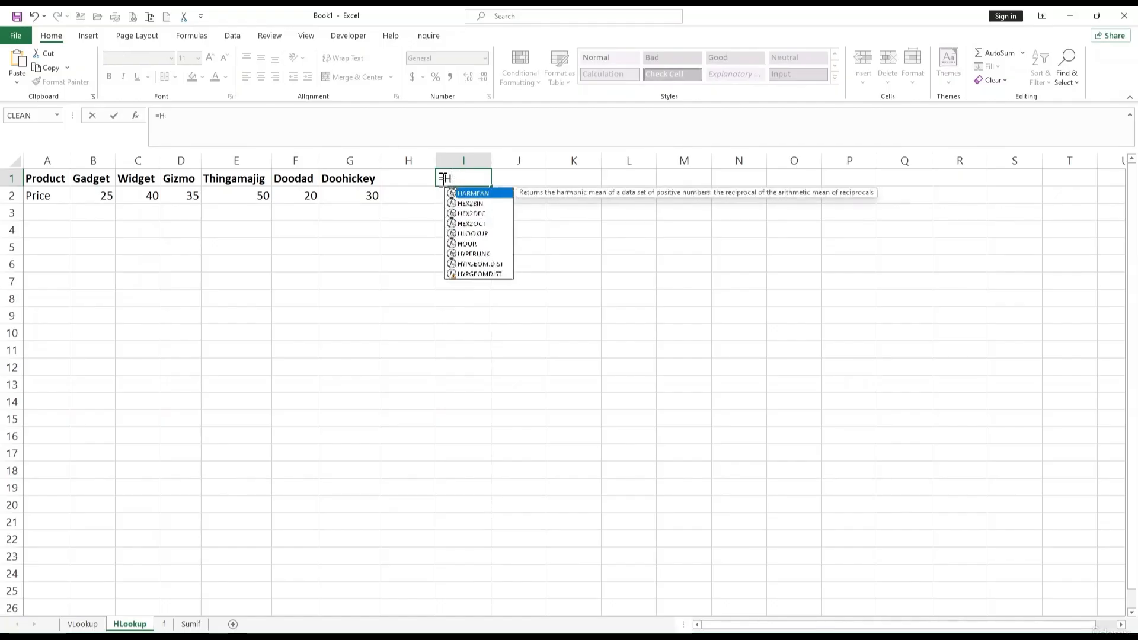
{"action": "type", "text": "lk"}
{"action": "key", "text": "BackSpace"}
{"action": "key", "text": "BackSpace"}
{"action": "type", "text": "lo"}
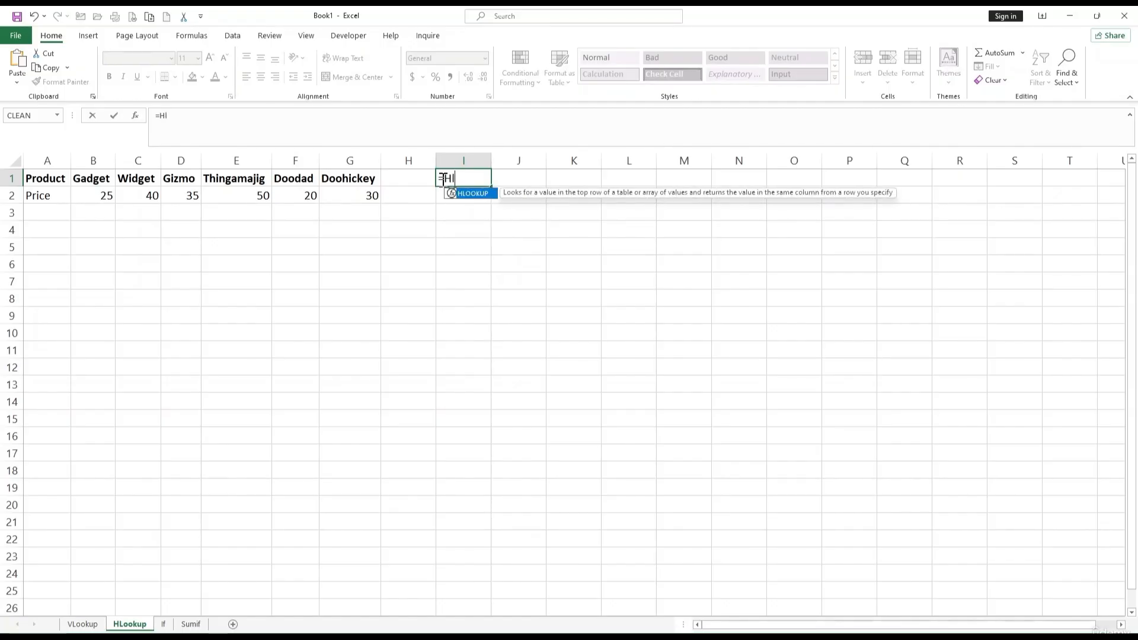
{"action": "key", "text": "Tab"}
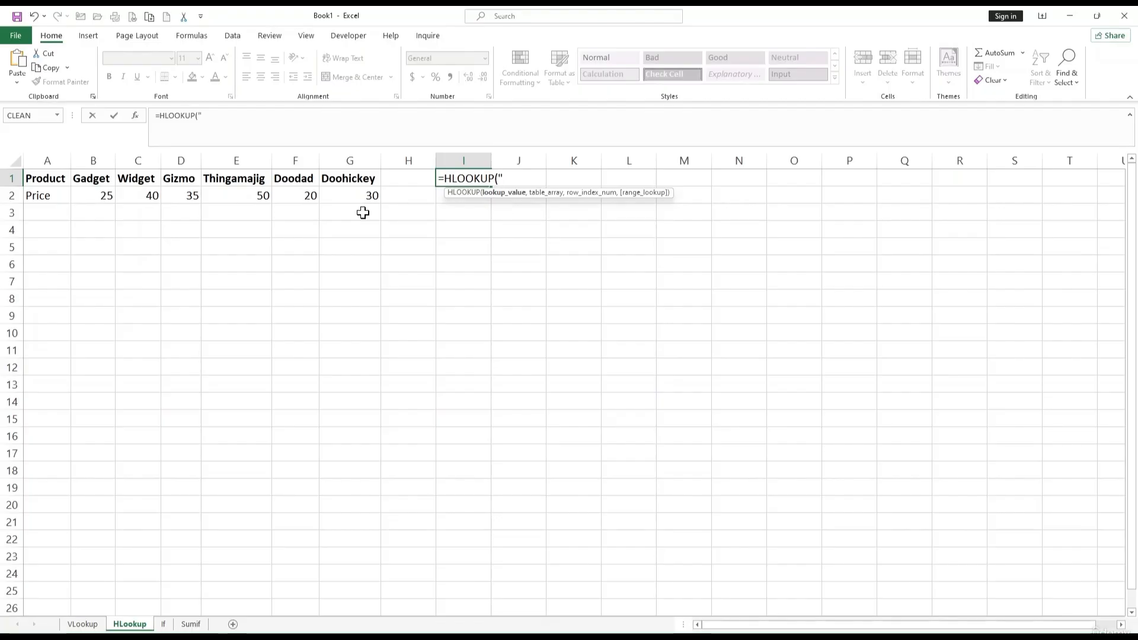
{"action": "type", "text": "Gadget\","}
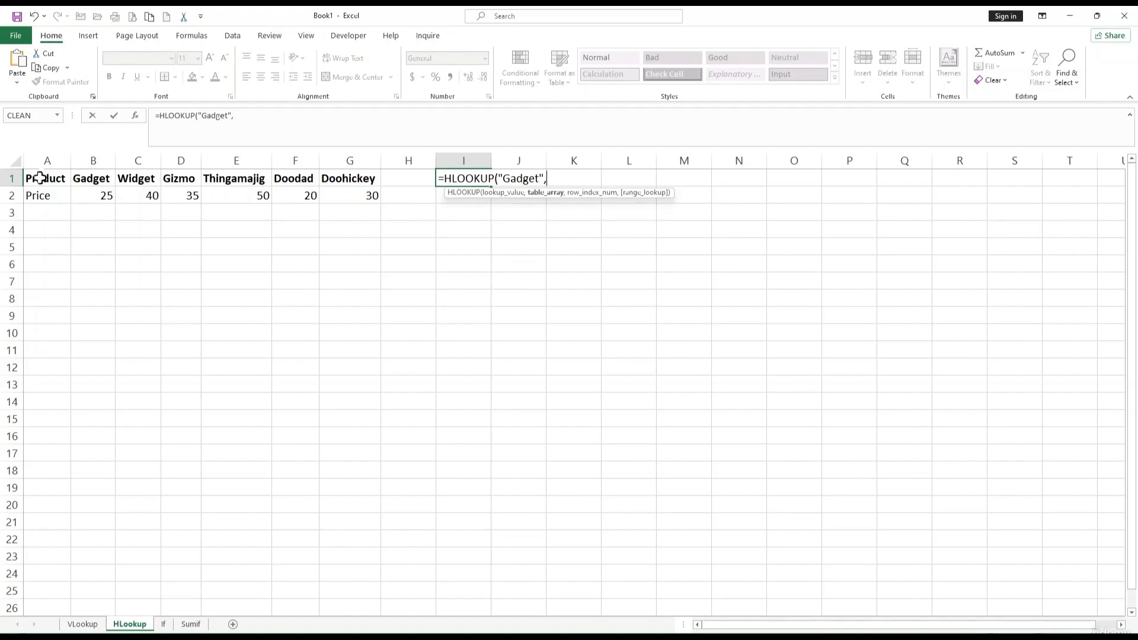
Step: Complete the HLOOKUP formula with table range A1:G2, row index 2 and FALSE for an exact match
{"action": "left_click_drag", "start_coordinate": [31, 179], "coordinate": [365, 191]}
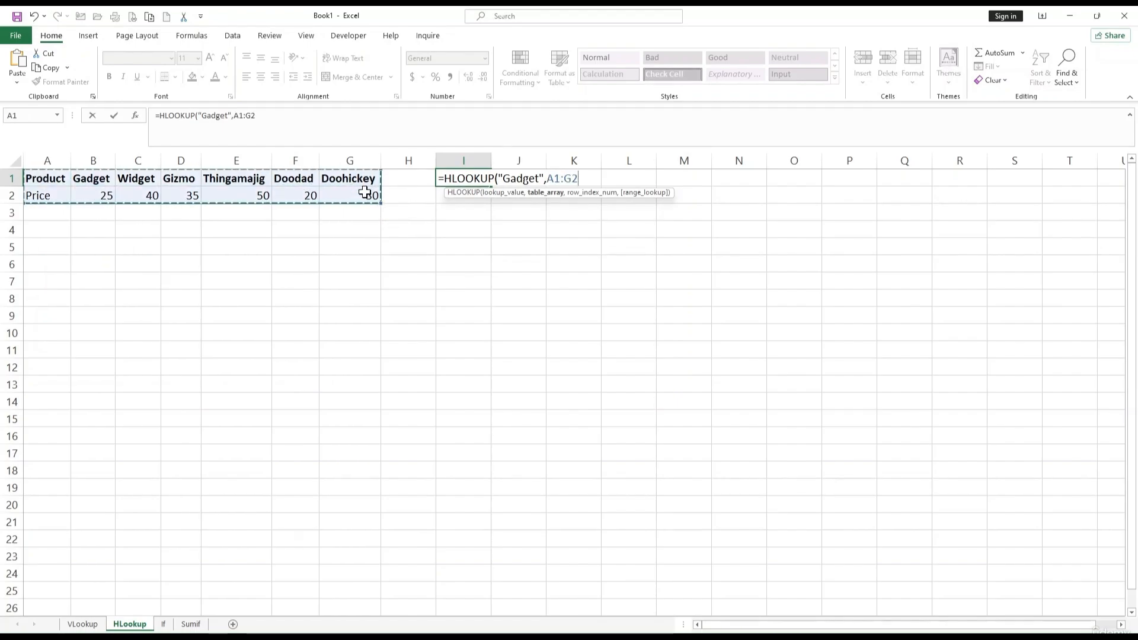
{"action": "type", "text": ",2"}
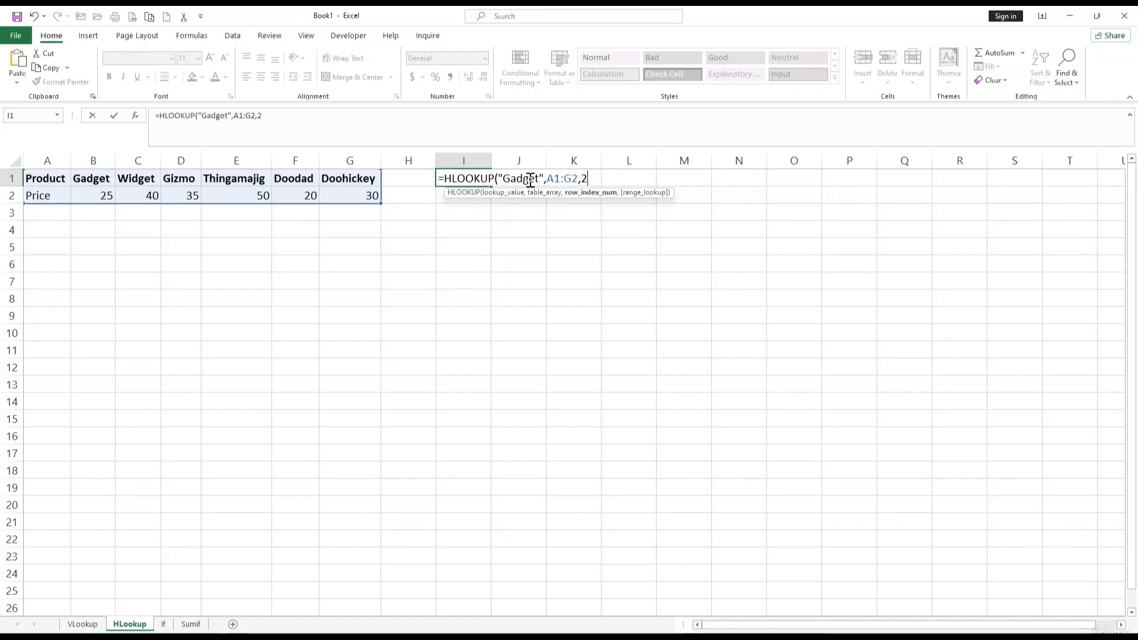
{"action": "type", "text": ","}
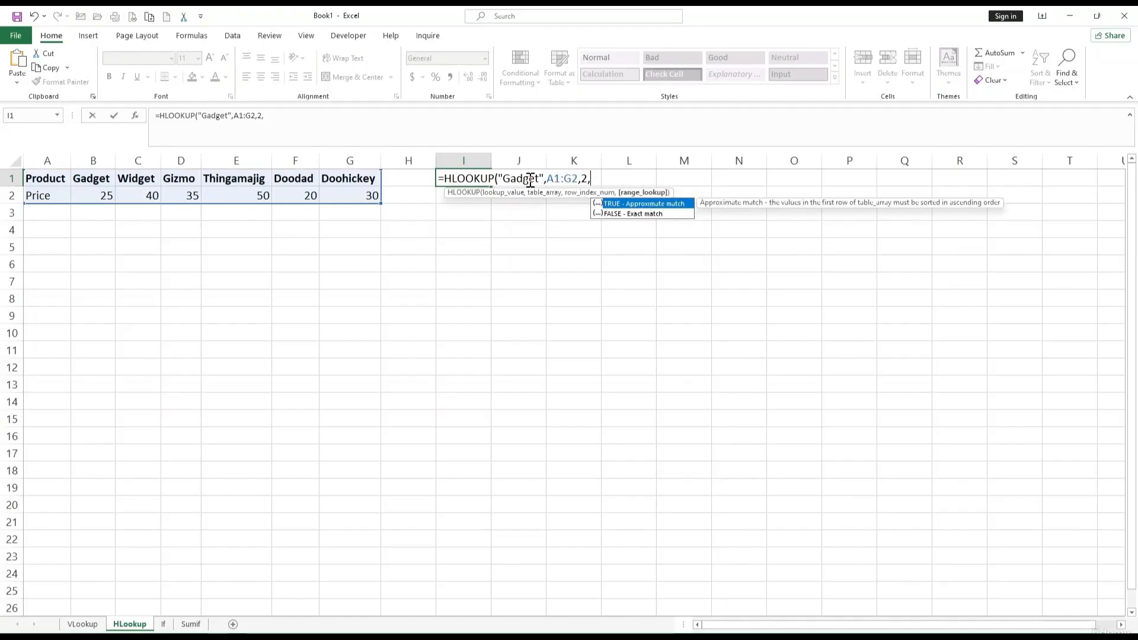
{"action": "type", "text": "Fals"}
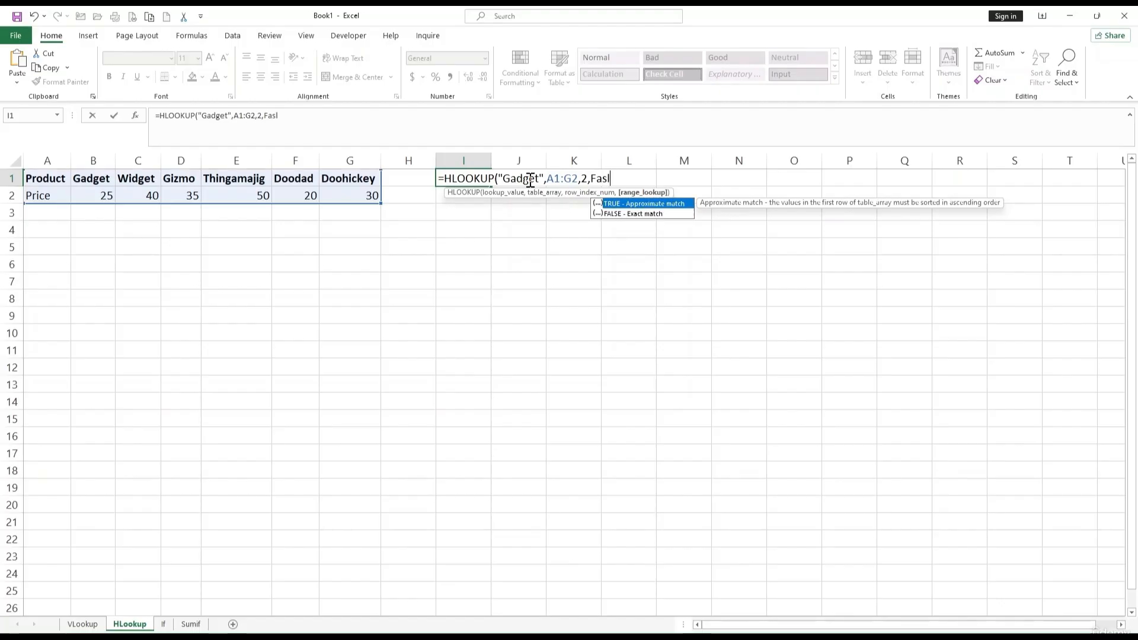
{"action": "type", "text": "e)"}
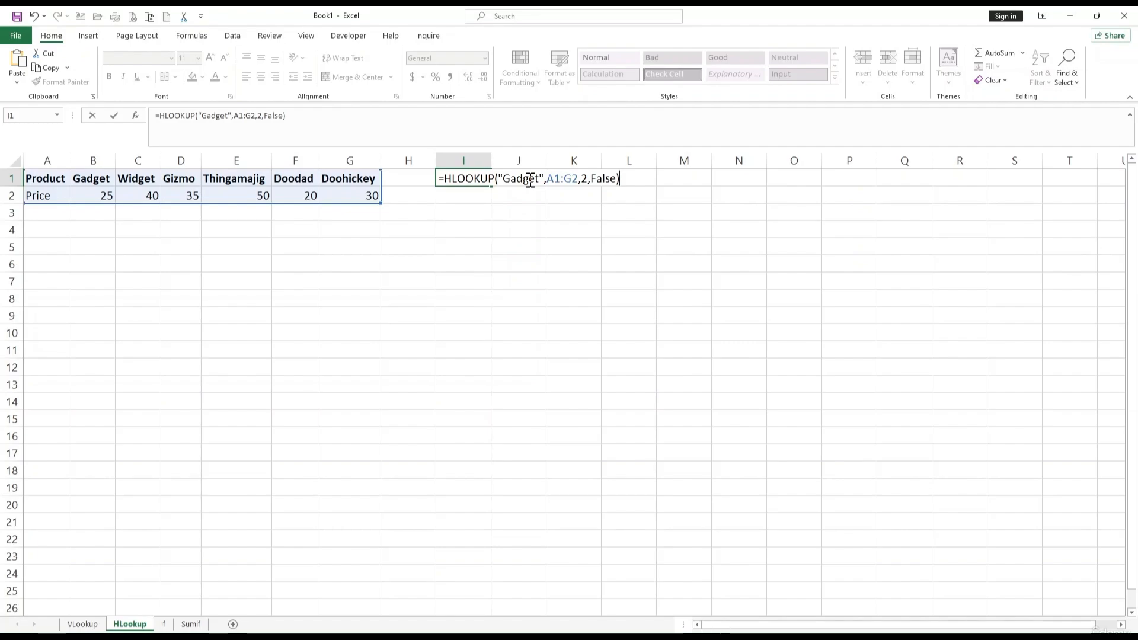
{"action": "key", "text": "Return"}
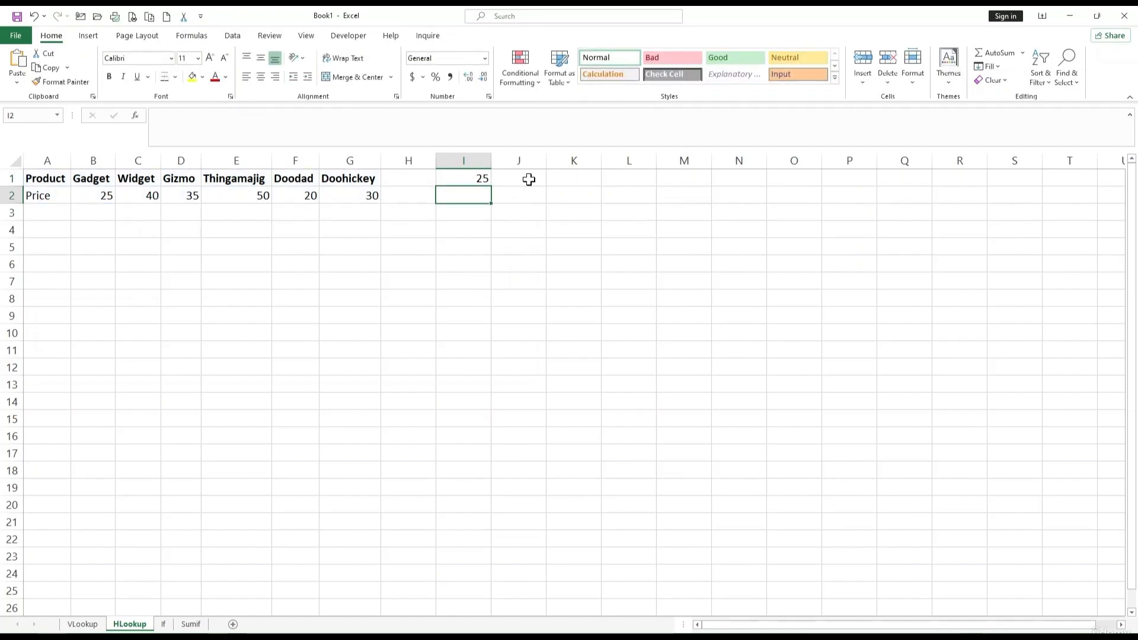
{"action": "left_click", "coordinate": [268, 235]}
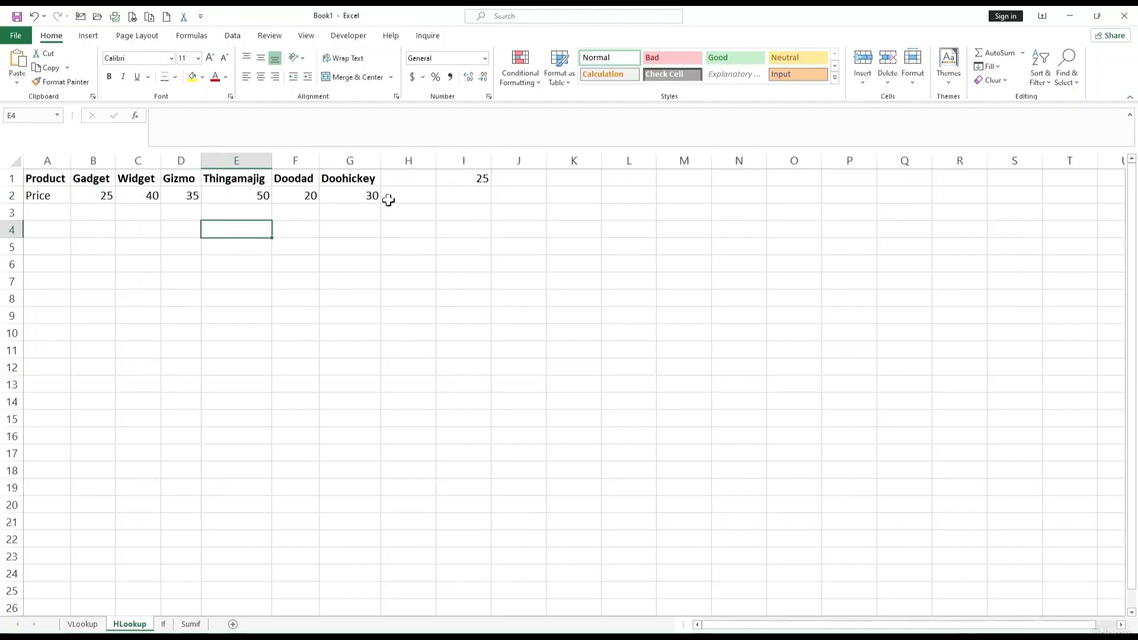
{"action": "left_click", "coordinate": [451, 210]}
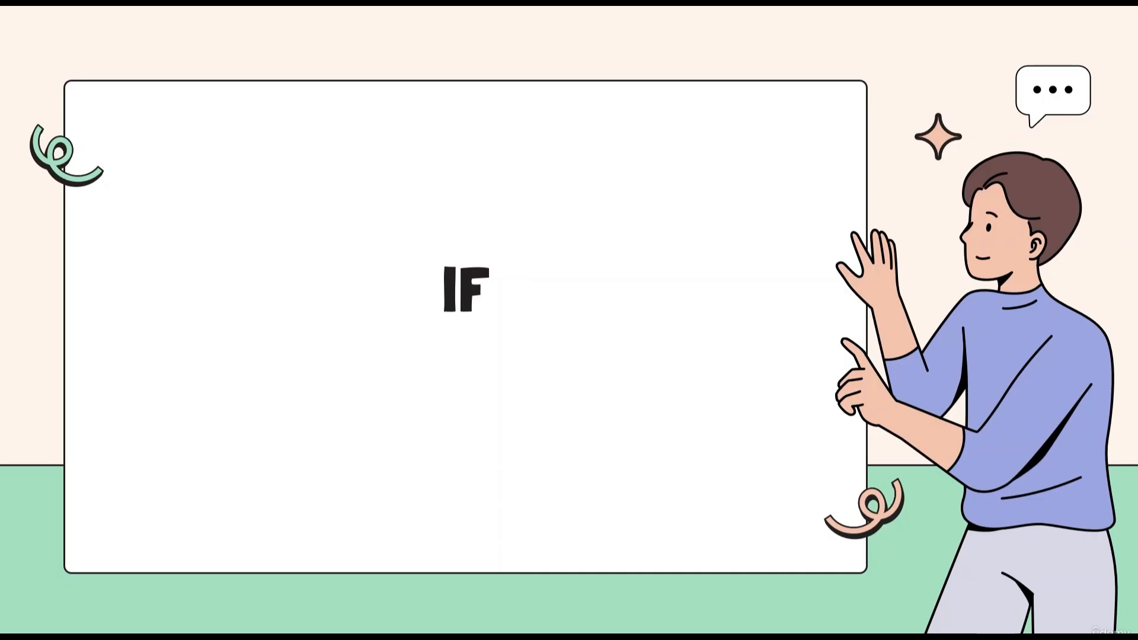
{"action": "key", "text": "alt+Tab"}
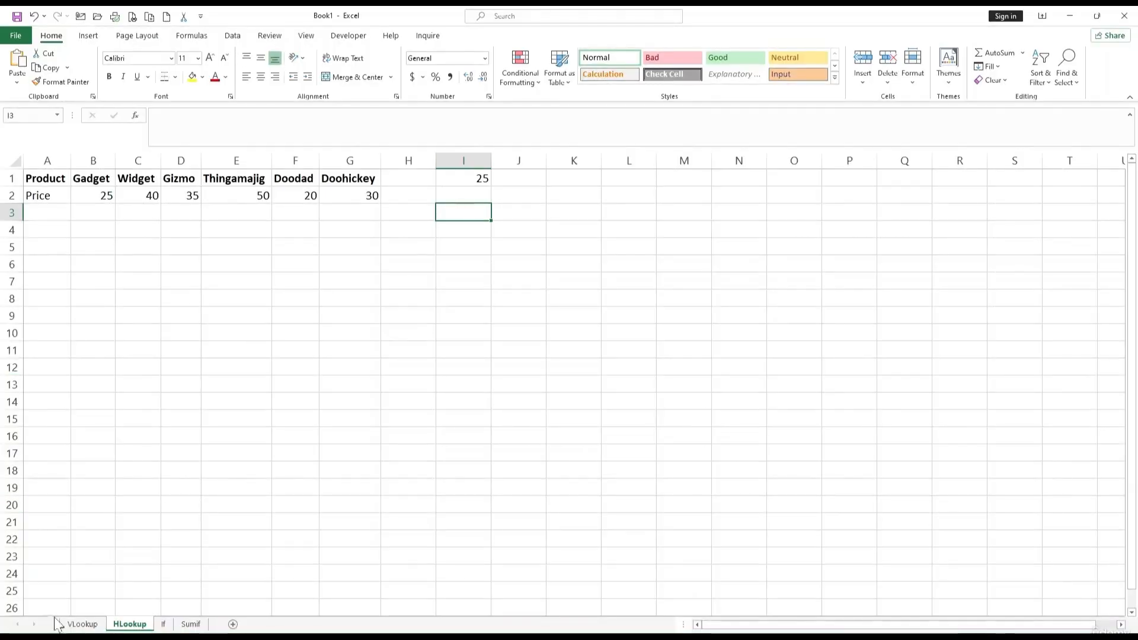
Step: Open the If sheet and enter the label IF in cell E1
{"action": "left_click", "coordinate": [164, 625]}
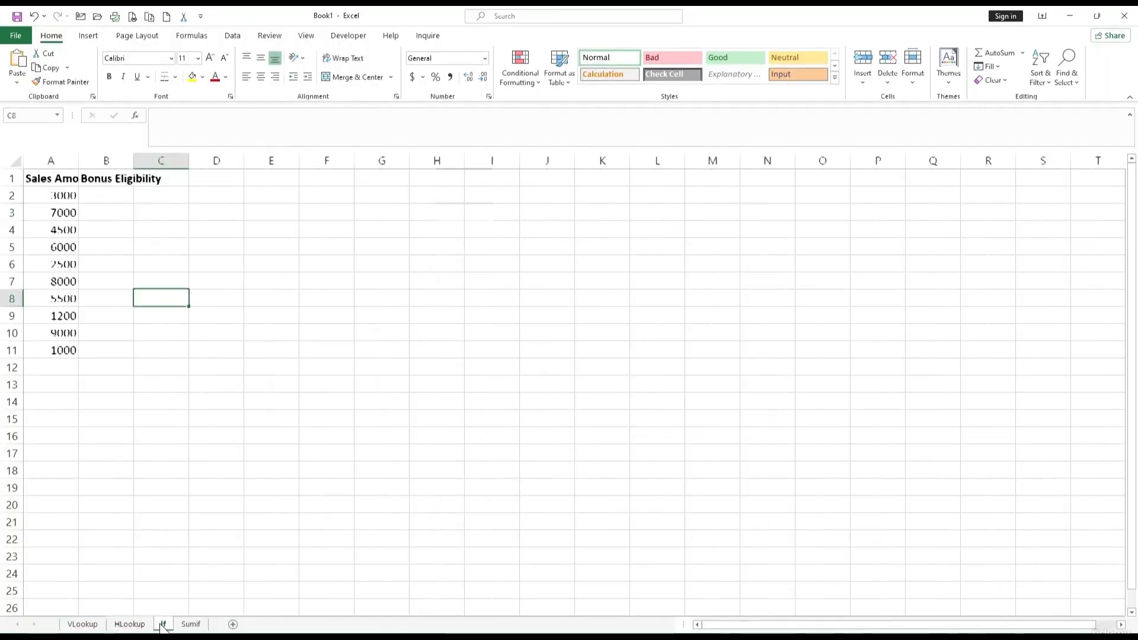
{"action": "left_click", "coordinate": [285, 179]}
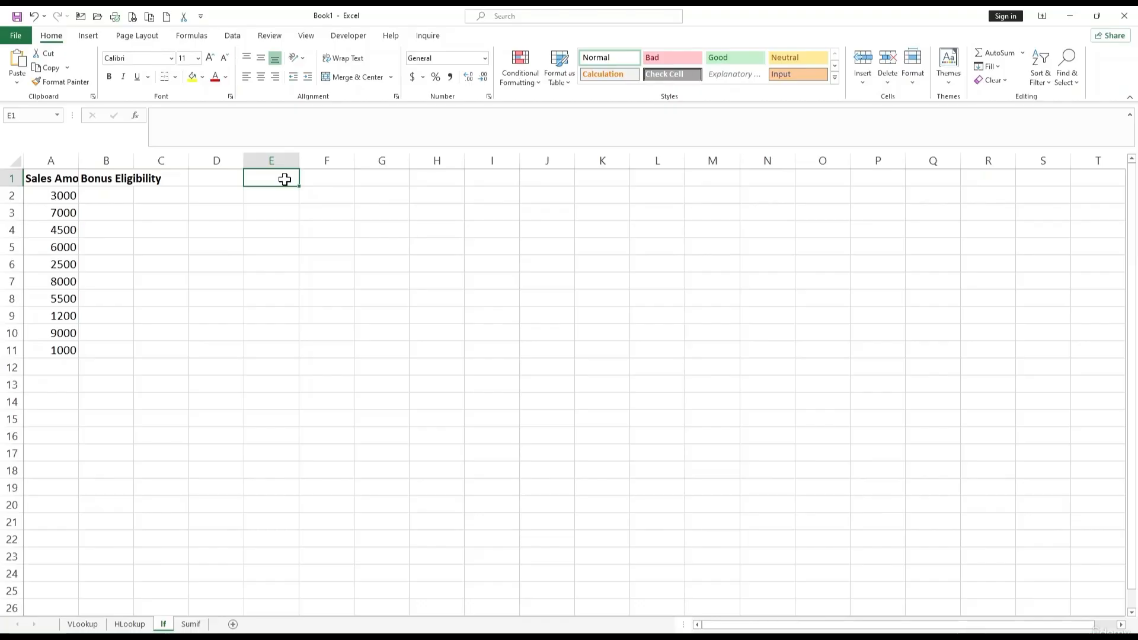
{"action": "type", "text": "IF"}
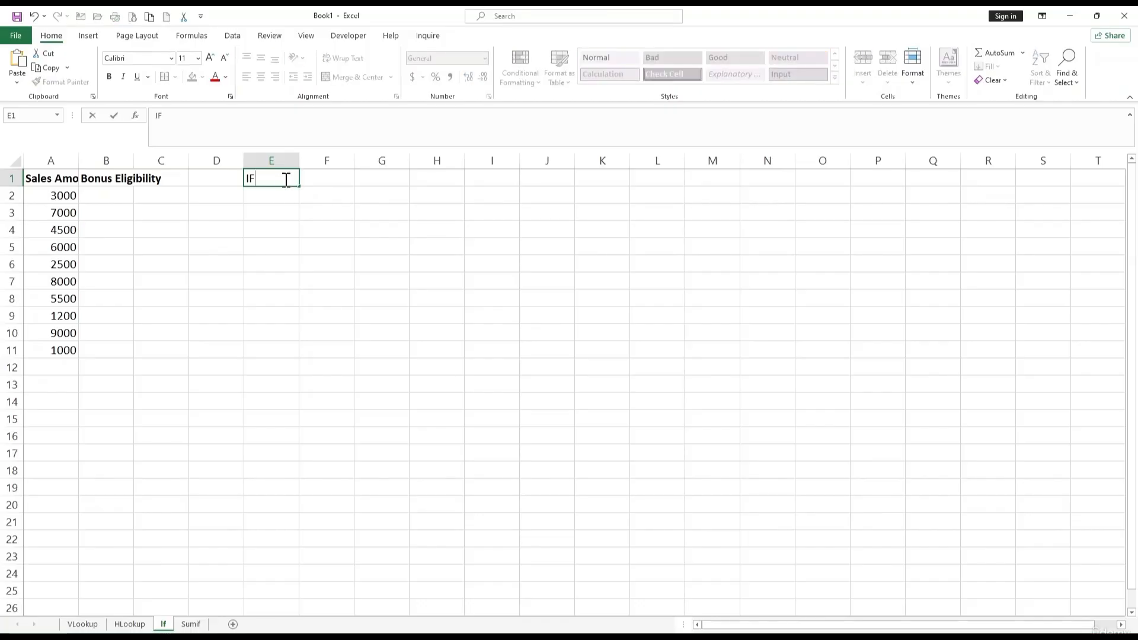
{"action": "key", "text": "Return"}
Step: Start an IF formula in cell E2 that tests whether A2 is greater than 5000
{"action": "type", "text": "=if"}
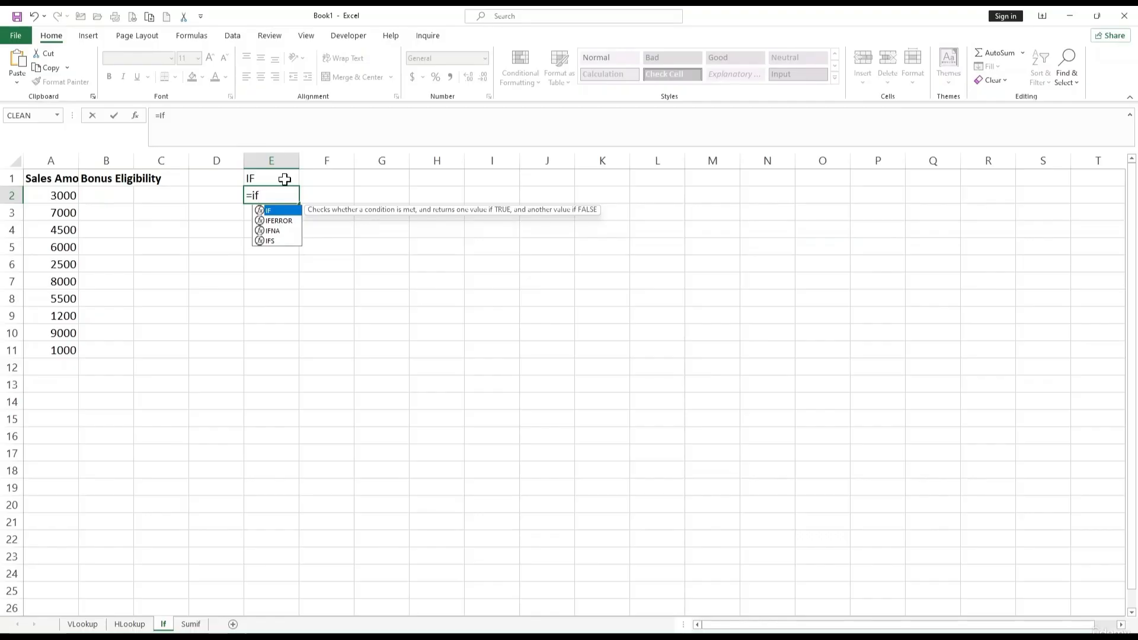
{"action": "key", "text": "Tab"}
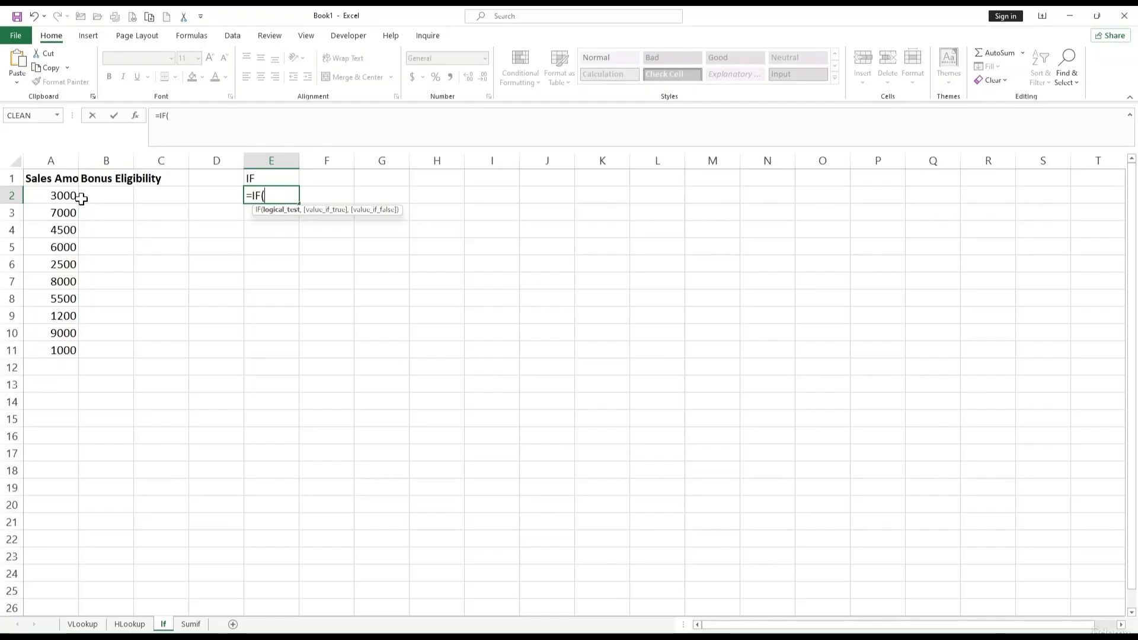
{"action": "left_click", "coordinate": [65, 194]}
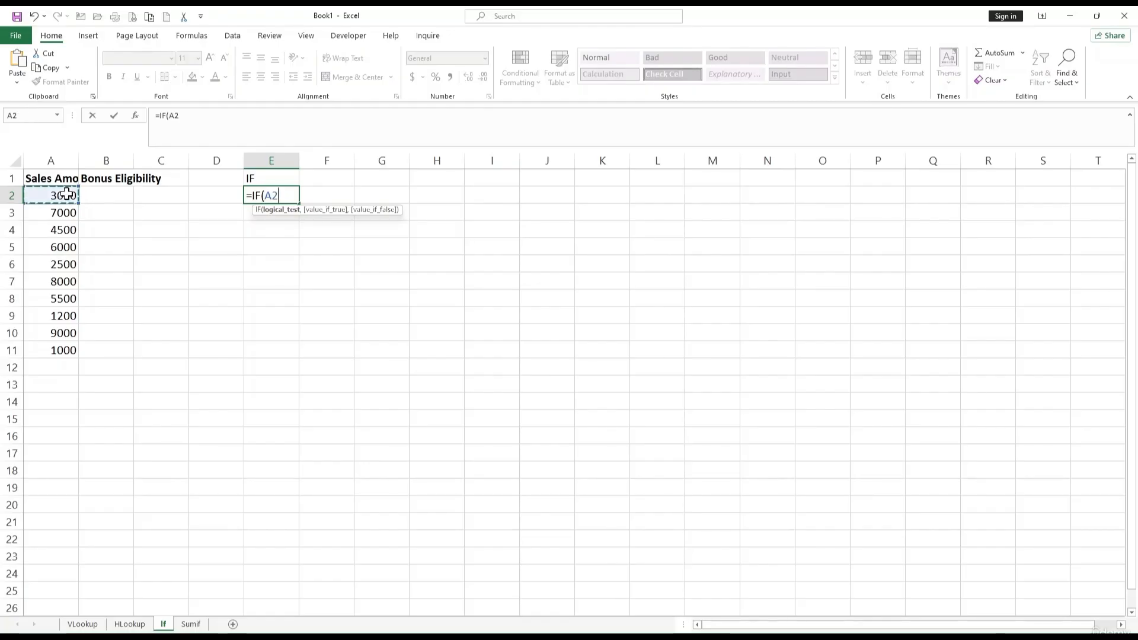
{"action": "type", "text": ">5000"}
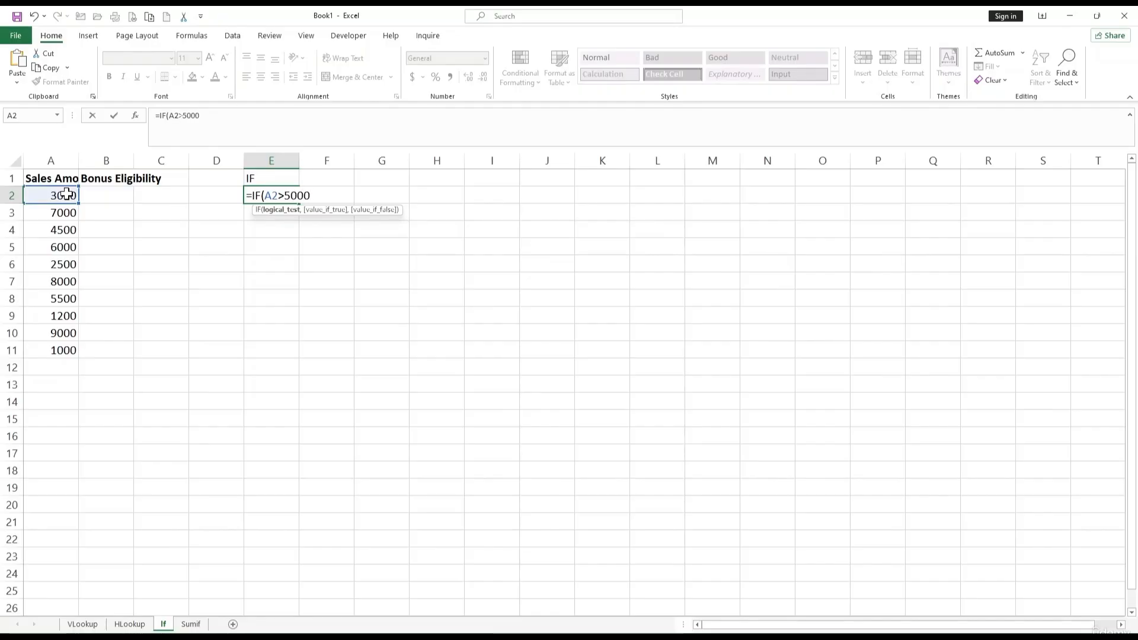
Step: Complete the IF formula with "Bonus" as the true result and "No Bonus" as the false result
{"action": "type", "text": ",\"Bonu"}
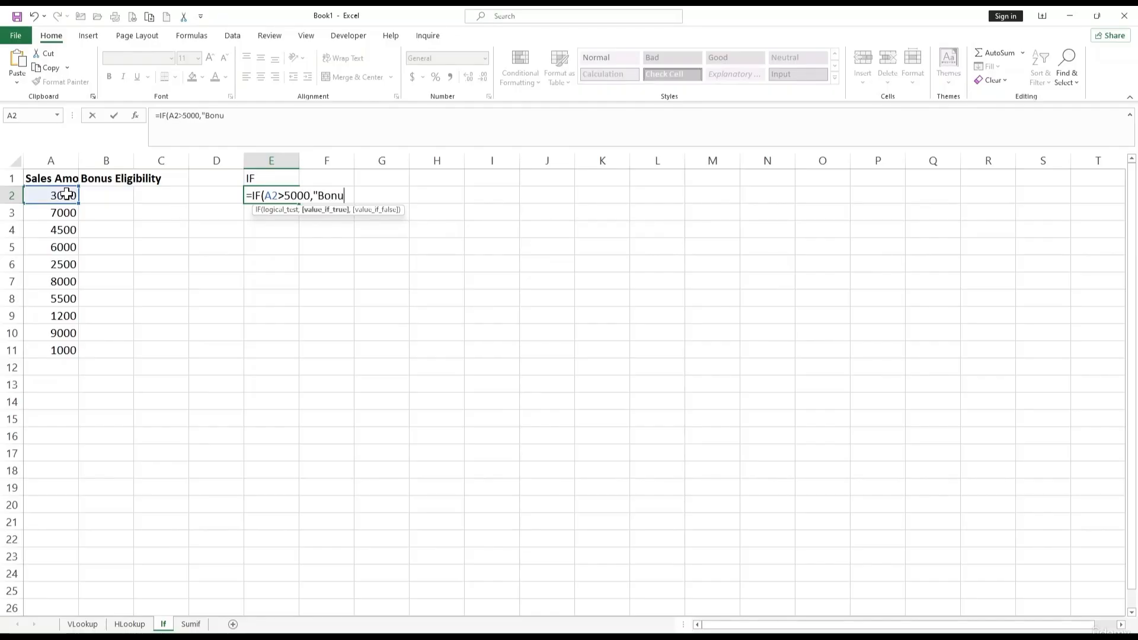
{"action": "type", "text": "s\""}
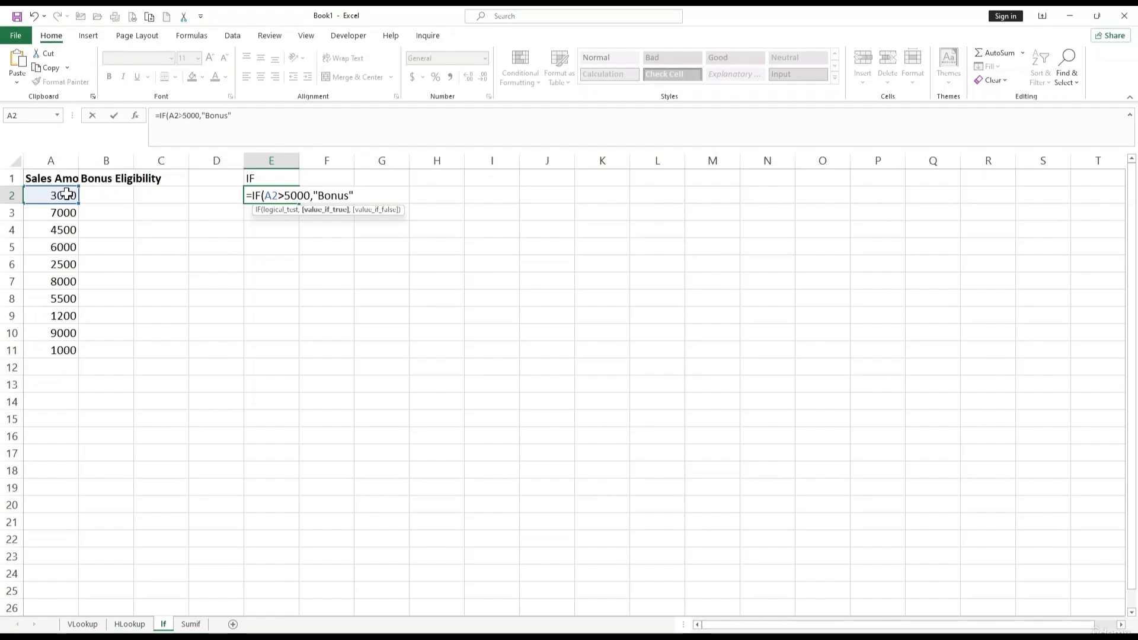
{"action": "type", "text": ","}
{"action": "type", "text": "\"No bo"}
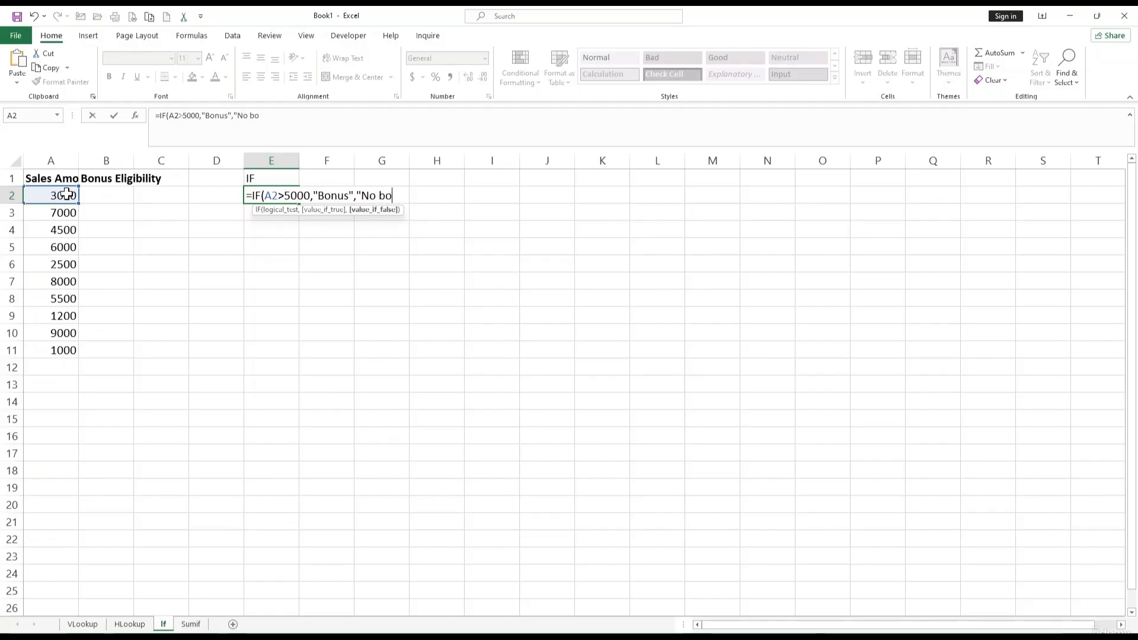
{"action": "type", "text": "u"}
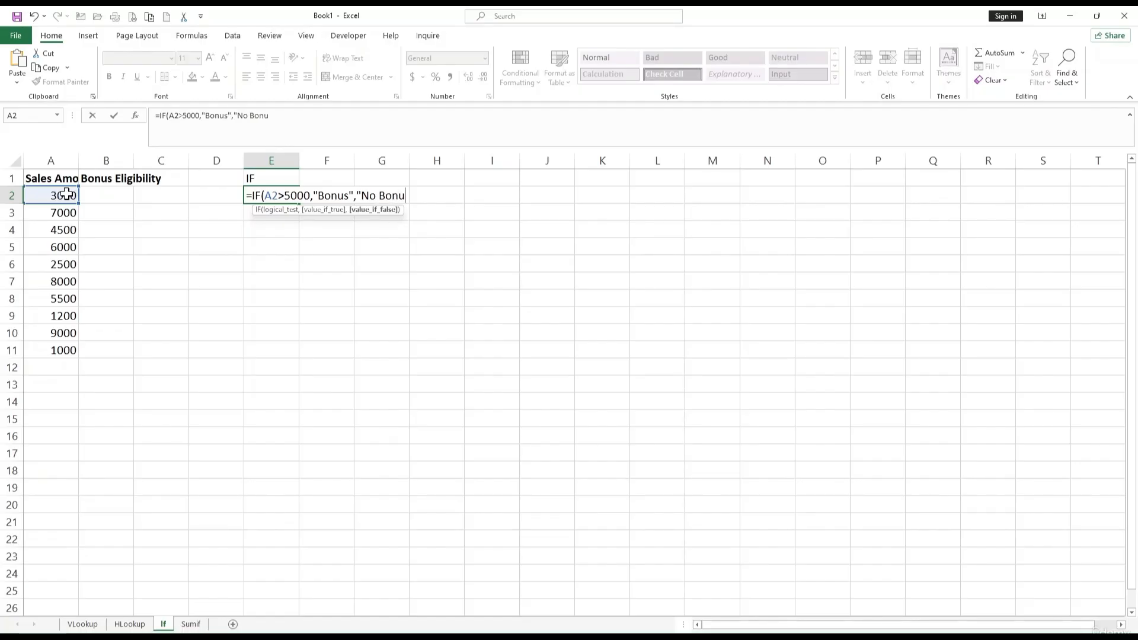
{"action": "type", "text": "Bonus\""}
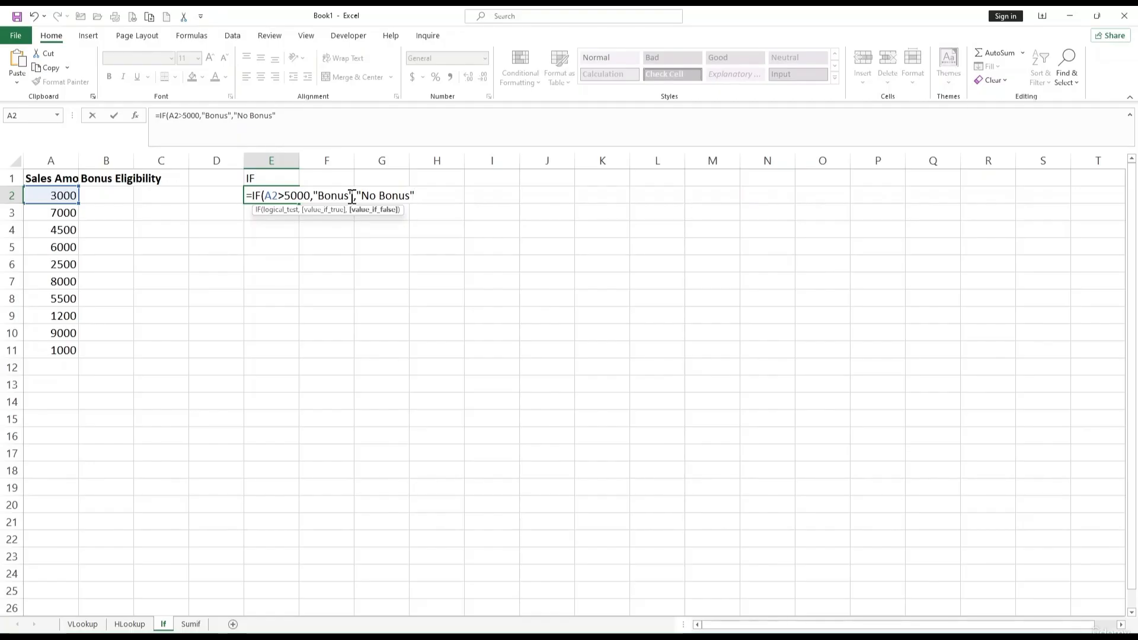
{"action": "type", "text": ")"}
{"action": "key", "text": "Return"}
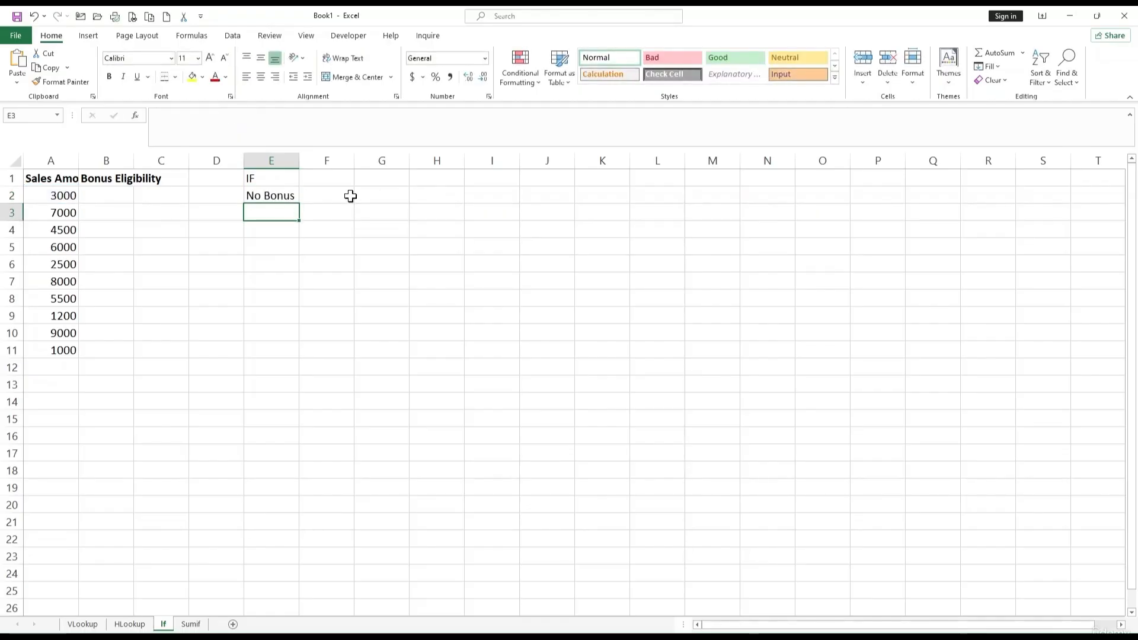
Step: Move the IF formula from E2 to B2 and auto-fit column B to its contents
{"action": "left_click", "coordinate": [268, 193]}
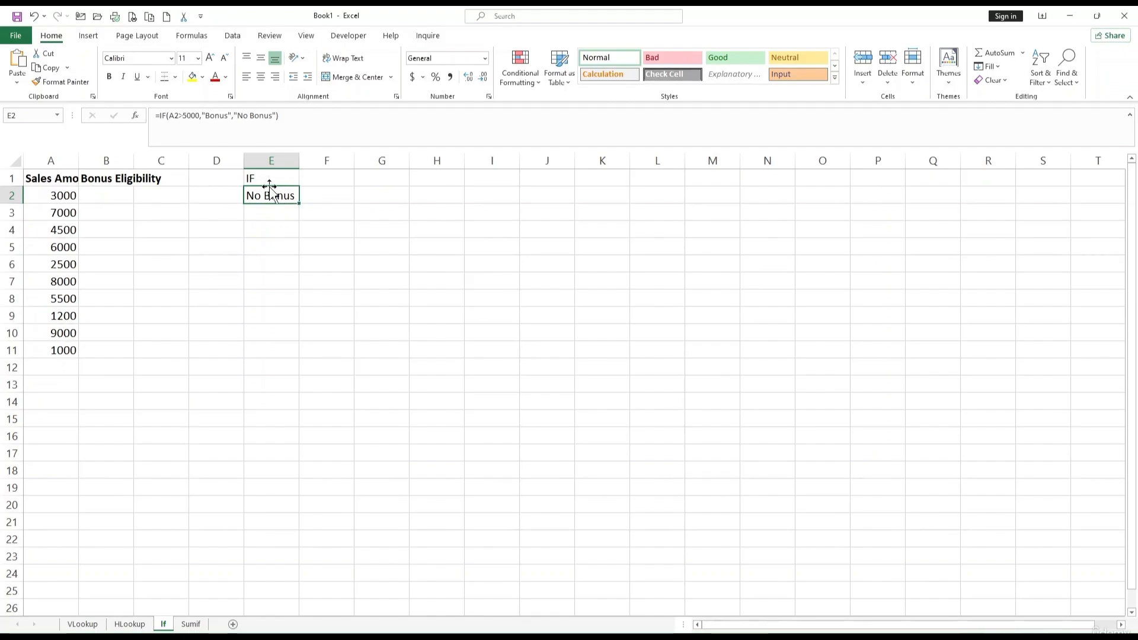
{"action": "left_click_drag", "start_coordinate": [268, 187], "coordinate": [104, 203]}
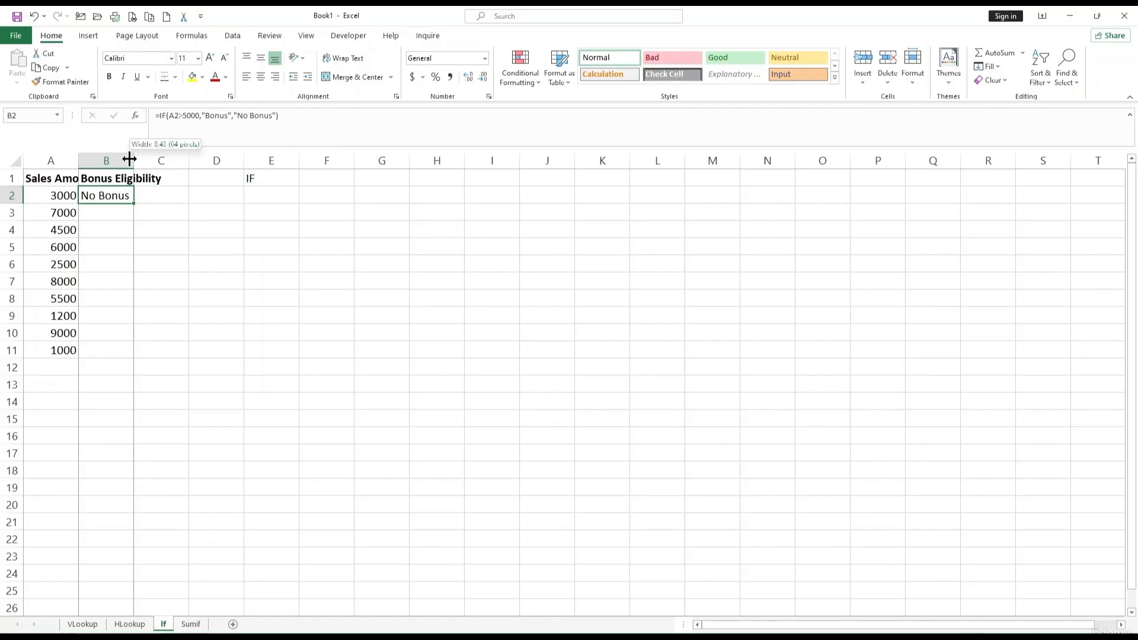
{"action": "double_click", "coordinate": [134, 158]}
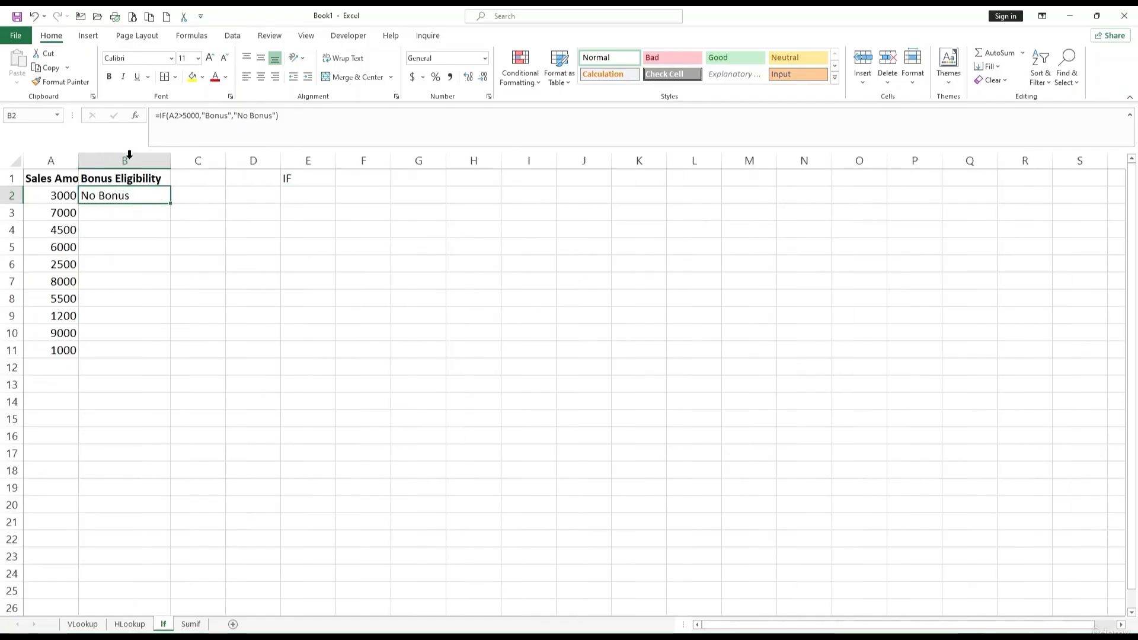
Step: Fill the IF formula from B2 down through B11 and review the filled range
{"action": "double_click", "coordinate": [170, 203]}
{"action": "left_click", "coordinate": [180, 300]}
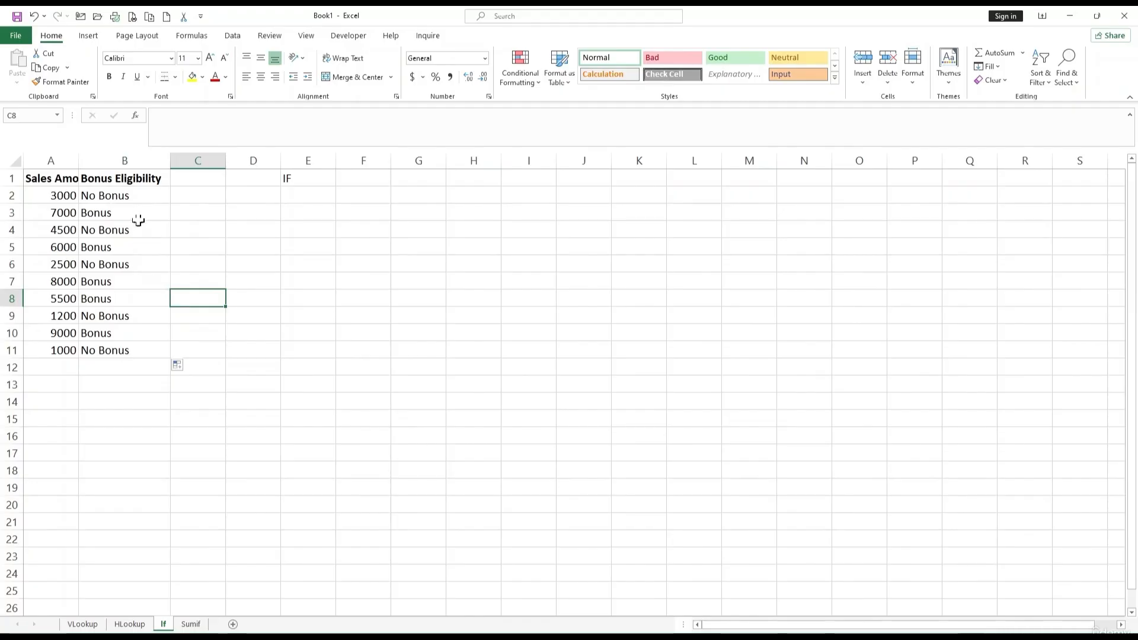
{"action": "left_click_drag", "start_coordinate": [137, 202], "coordinate": [125, 346]}
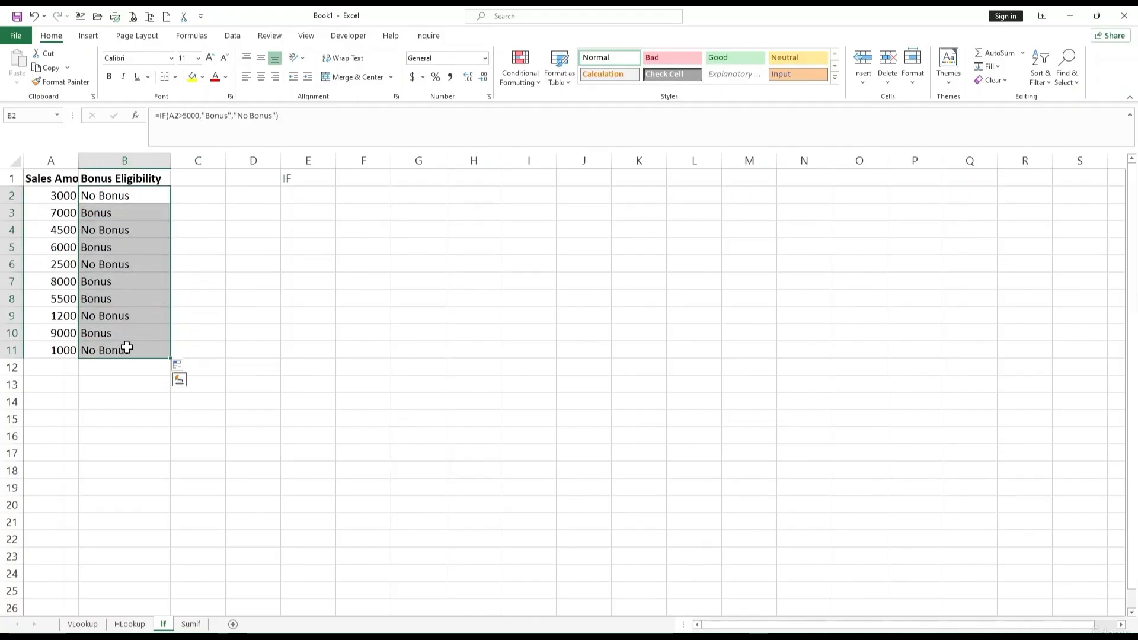
{"action": "left_click", "coordinate": [172, 417]}
{"action": "key", "text": "alt"}
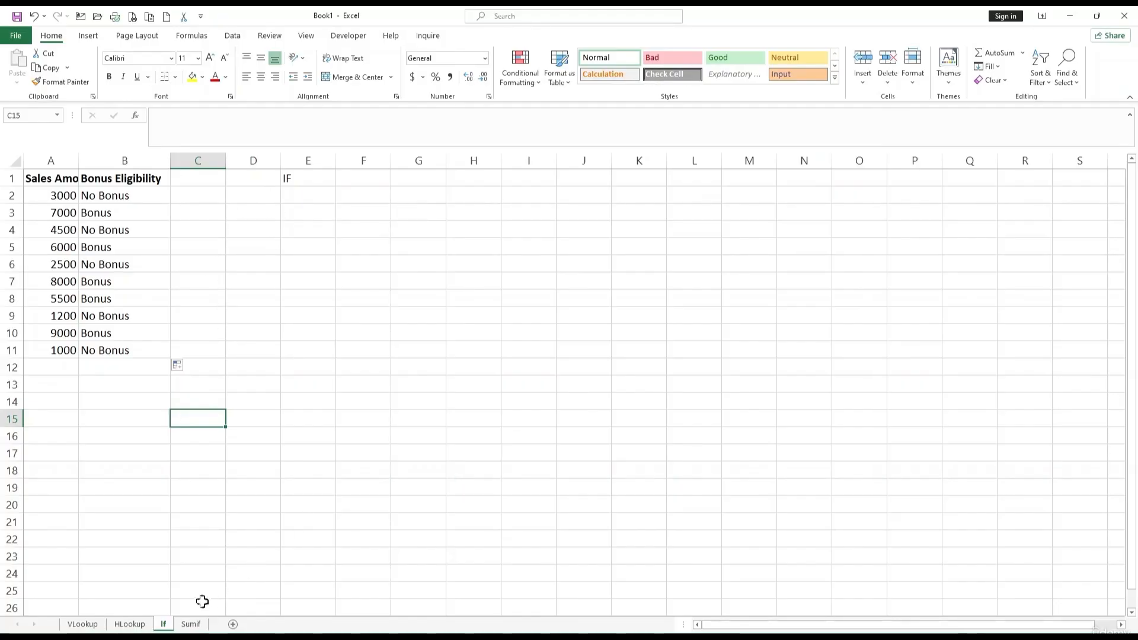
Step: Open the Sumif sheet and start a SUMIF formula in cell D1
{"action": "left_click", "coordinate": [191, 624]}
{"action": "left_click", "coordinate": [273, 184]}
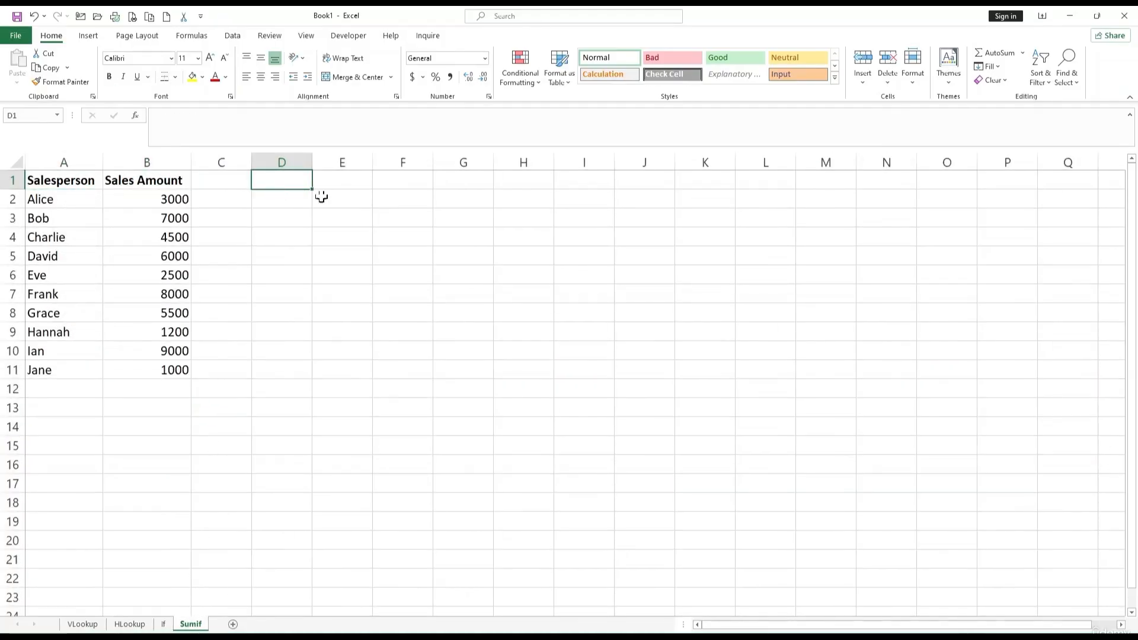
{"action": "left_click", "coordinate": [324, 185]}
{"action": "left_click", "coordinate": [297, 187]}
{"action": "type", "text": "="}
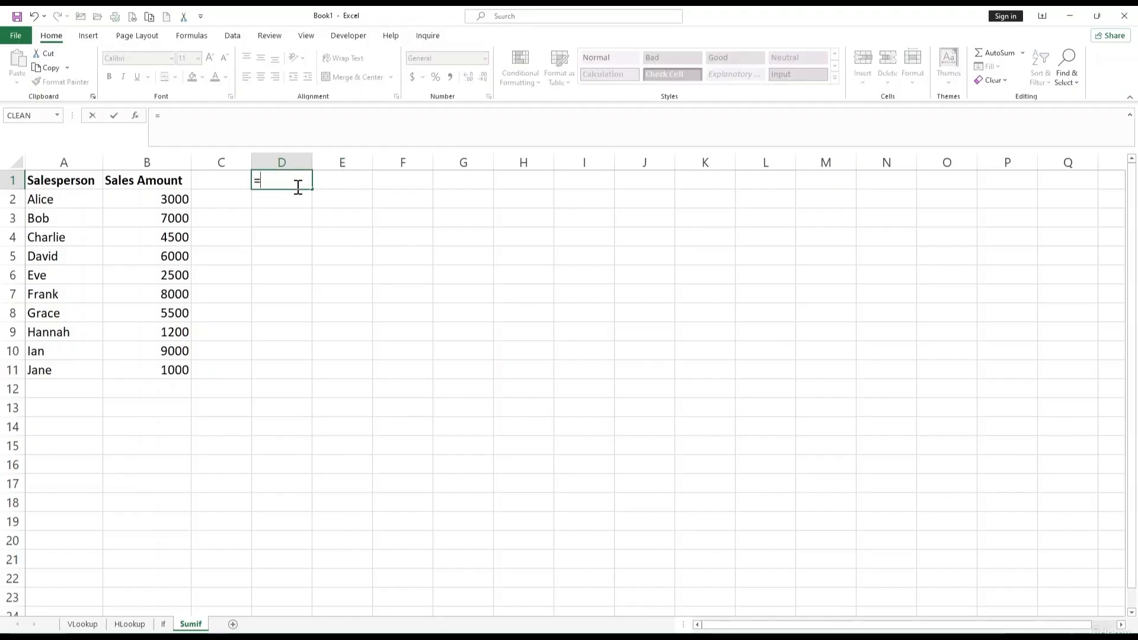
{"action": "type", "text": "sumif"}
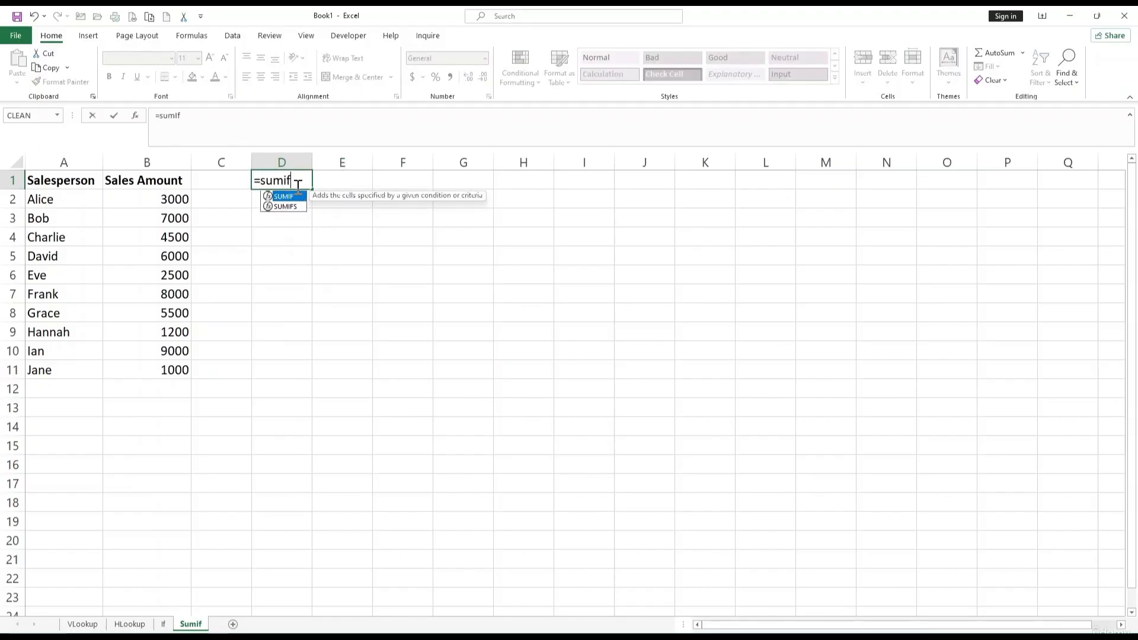
{"action": "key", "text": "Tab"}
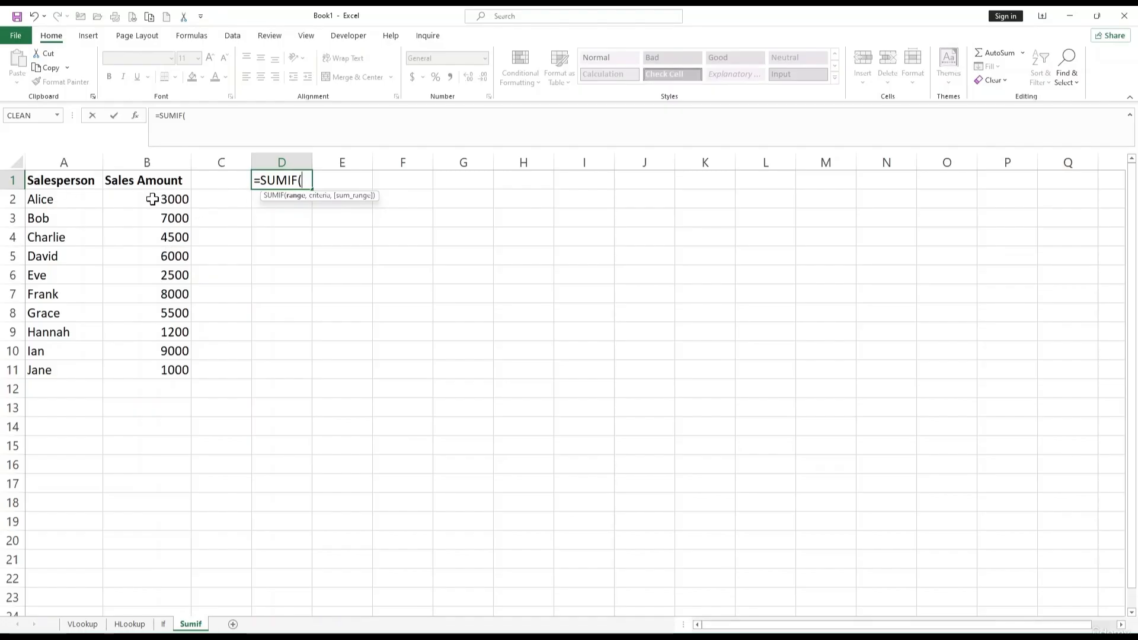
{"action": "left_click_drag", "start_coordinate": [153, 199], "coordinate": [170, 368]}
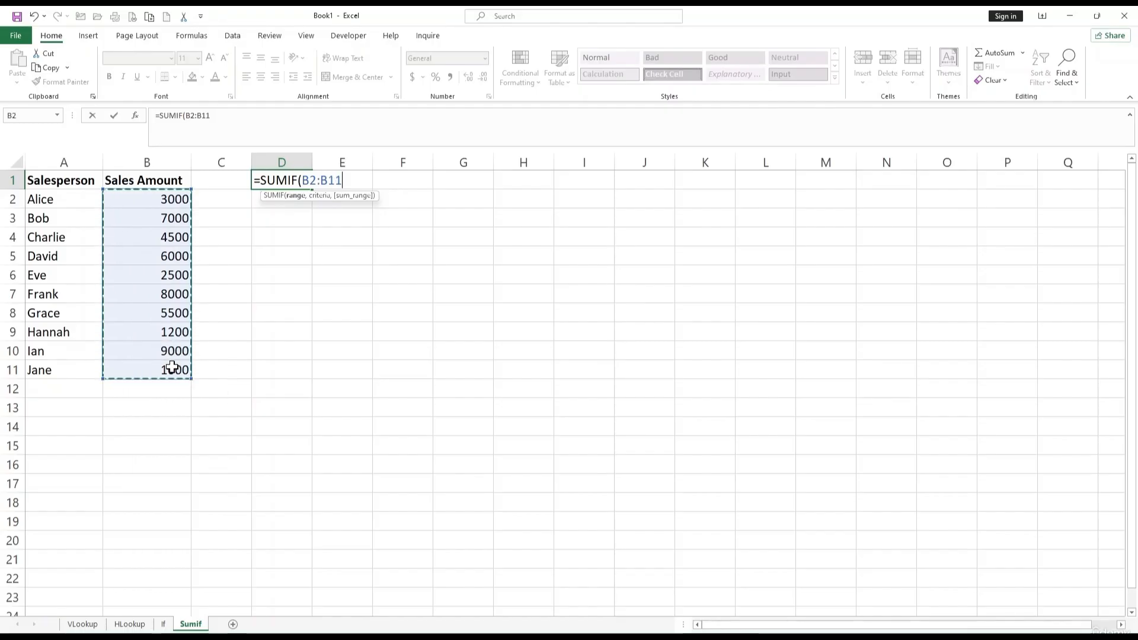
{"action": "type", "text": ","}
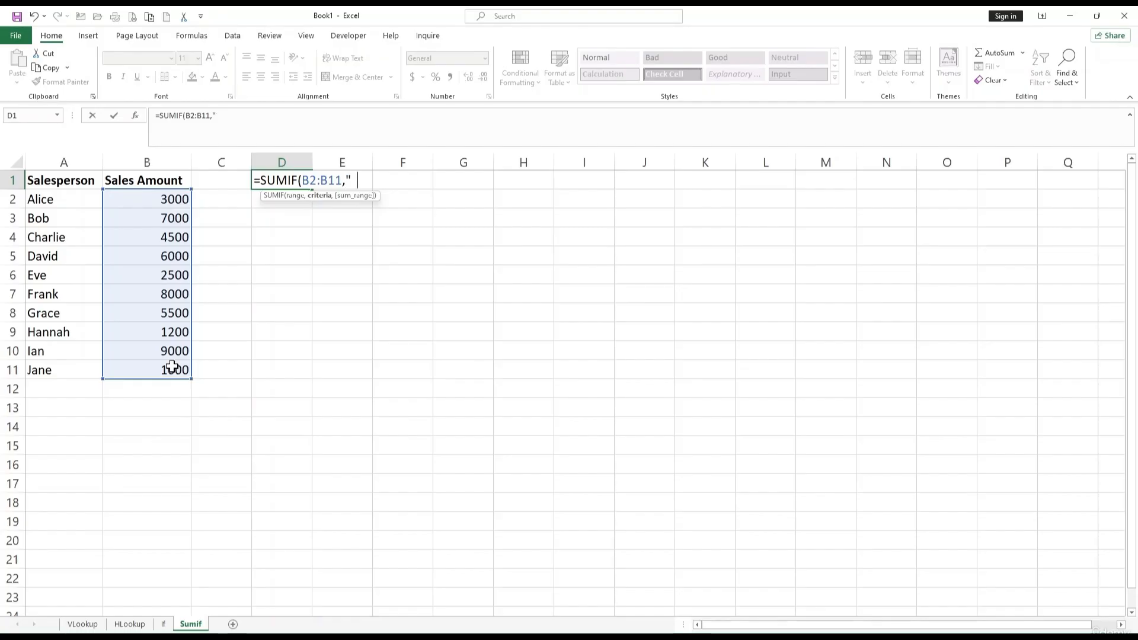
{"action": "type", "text": "\">1000"}
{"action": "key", "text": "BackSpace"}
{"action": "key", "text": "BackSpace"}
{"action": "key", "text": "BackSpace"}
{"action": "key", "text": "BackSpace"}
{"action": "key", "text": "BackSpace"}
{"action": "key", "text": "BackSpace"}
{"action": "key", "text": "BackSpace"}
{"action": "key", "text": "BackSpace"}
{"action": "key", "text": "BackSpace"}
{"action": "key", "text": "BackSpace"}
{"action": "key", "text": "BackSpace"}
{"action": "key", "text": "BackSpace"}
{"action": "key", "text": "BackSpace"}
{"action": "key", "text": "BackSpace"}
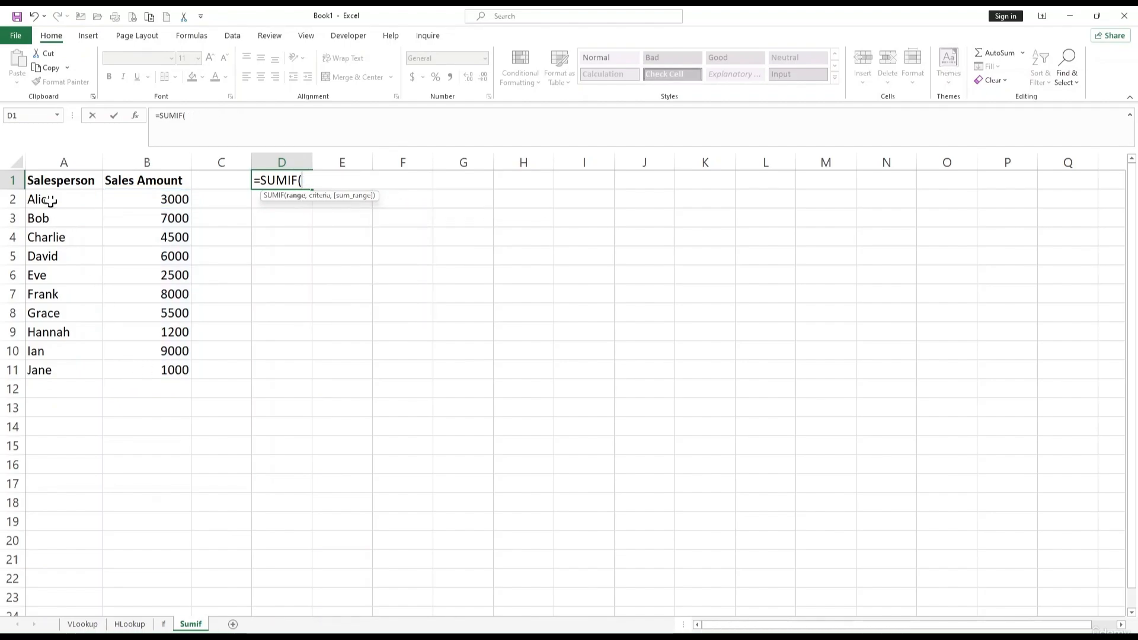
Step: Complete D1's SUMIF formula with range A2:B11, criteria ">1000" and sum range B2:B11
{"action": "left_click_drag", "start_coordinate": [54, 198], "coordinate": [188, 374]}
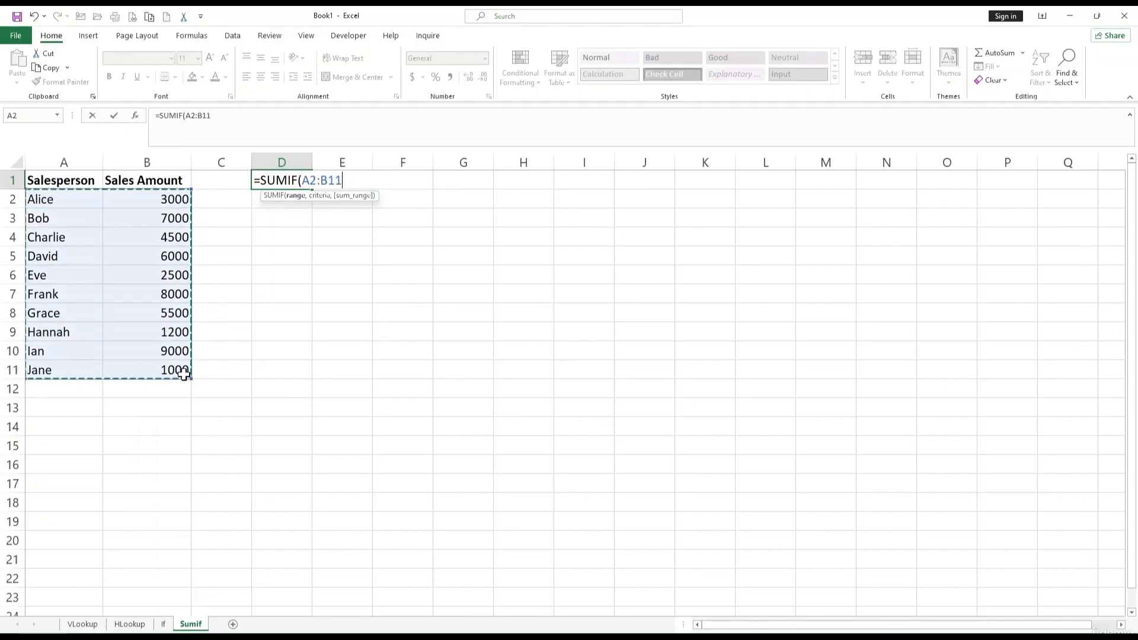
{"action": "type", "text": ",\""}
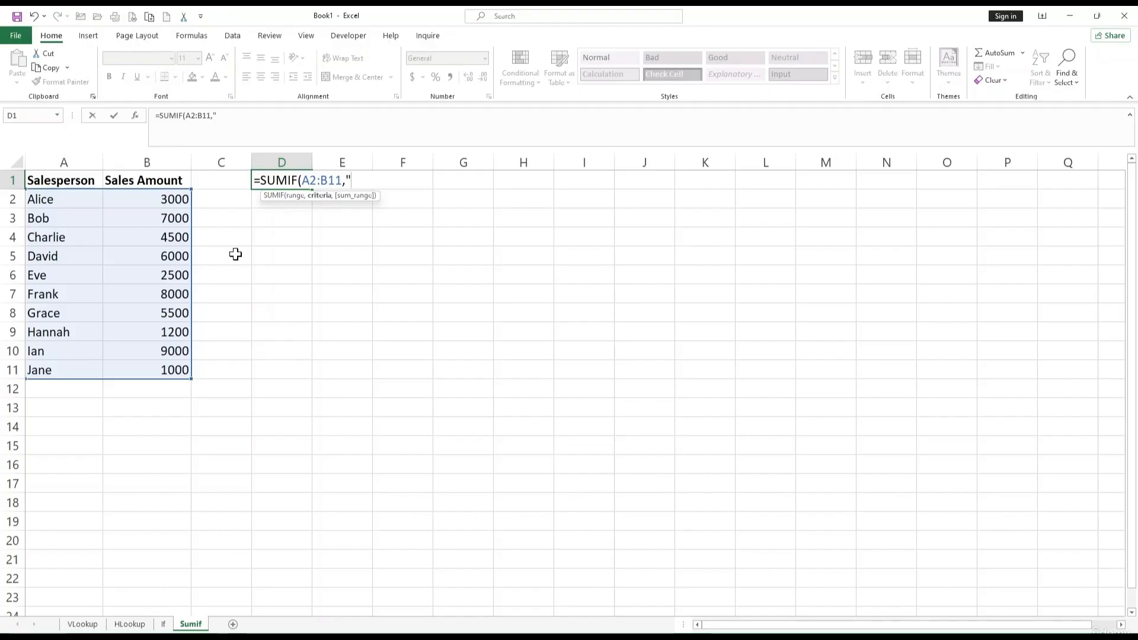
{"action": "type", "text": ">1000\","}
{"action": "left_click_drag", "start_coordinate": [177, 199], "coordinate": [170, 371]}
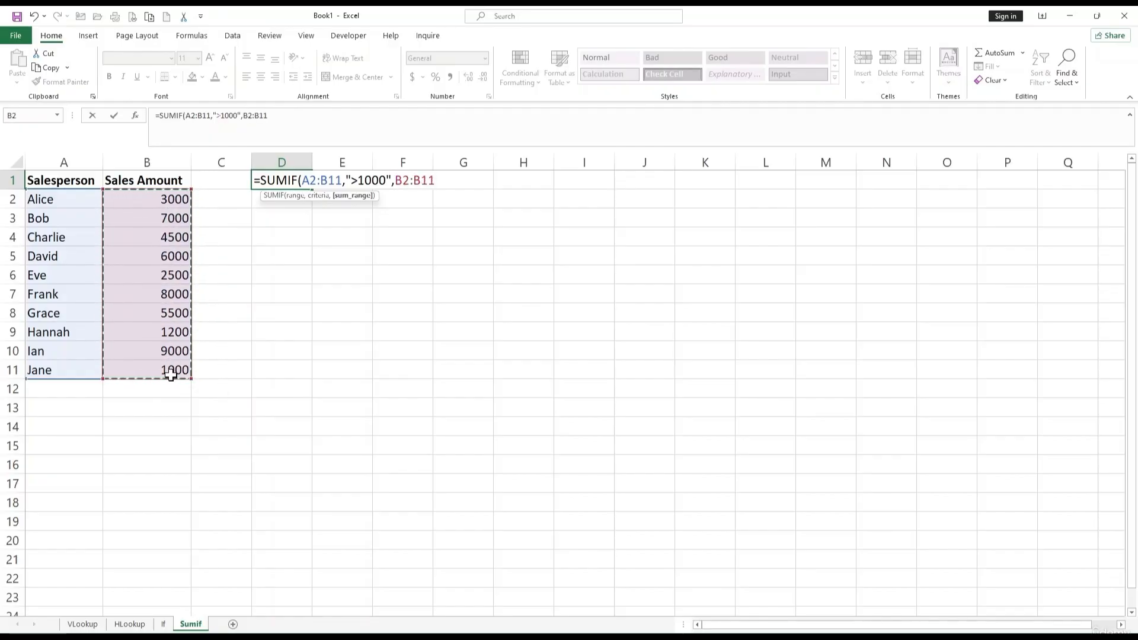
{"action": "type", "text": ")"}
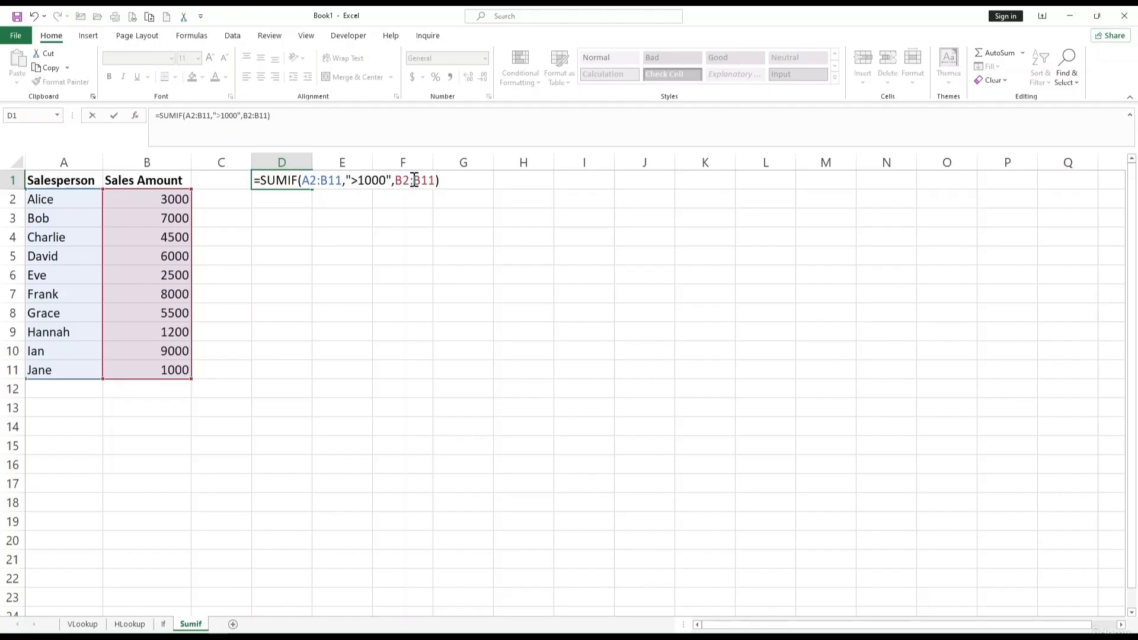
{"action": "key", "text": "Return"}
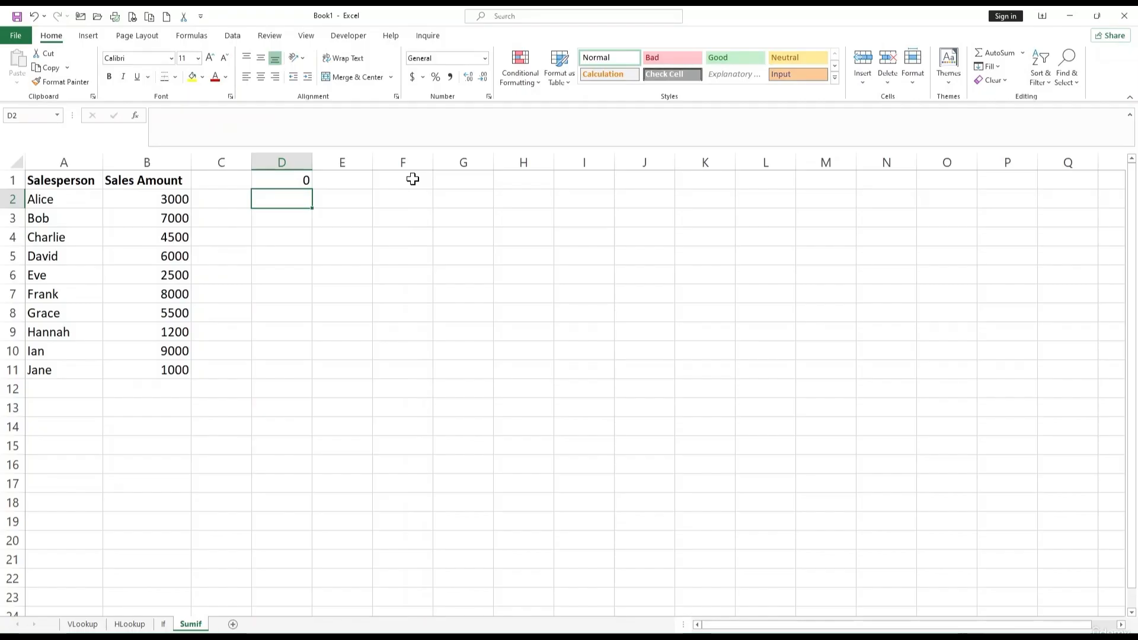
Step: Move the SUMIF formula from cell D1 to D2
{"action": "left_click", "coordinate": [290, 184]}
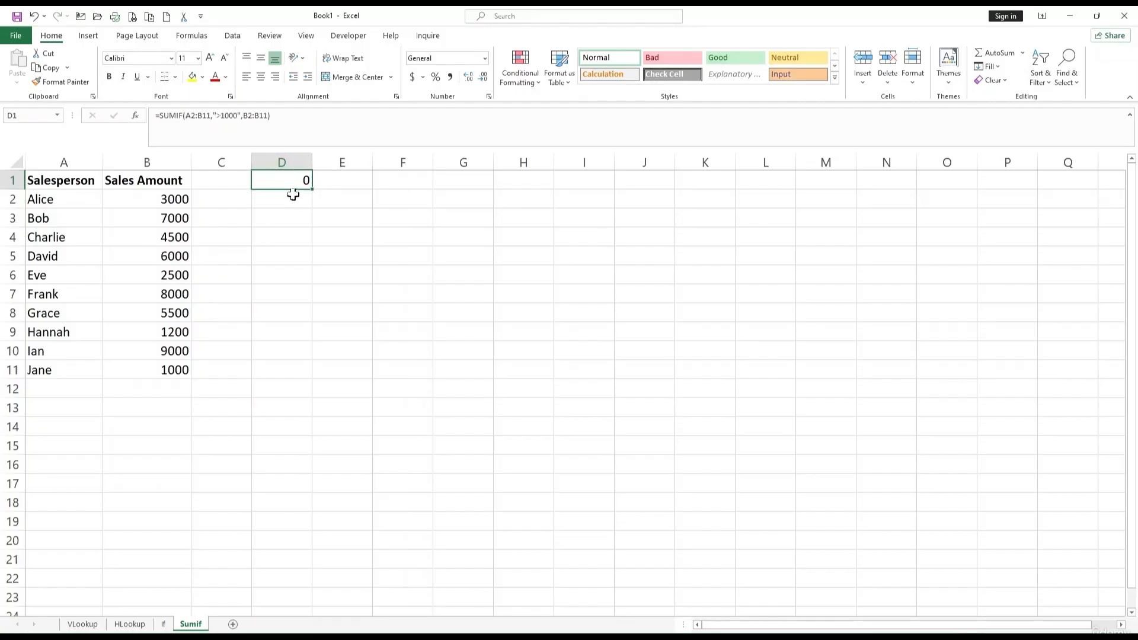
{"action": "left_click_drag", "start_coordinate": [309, 178], "coordinate": [305, 191]}
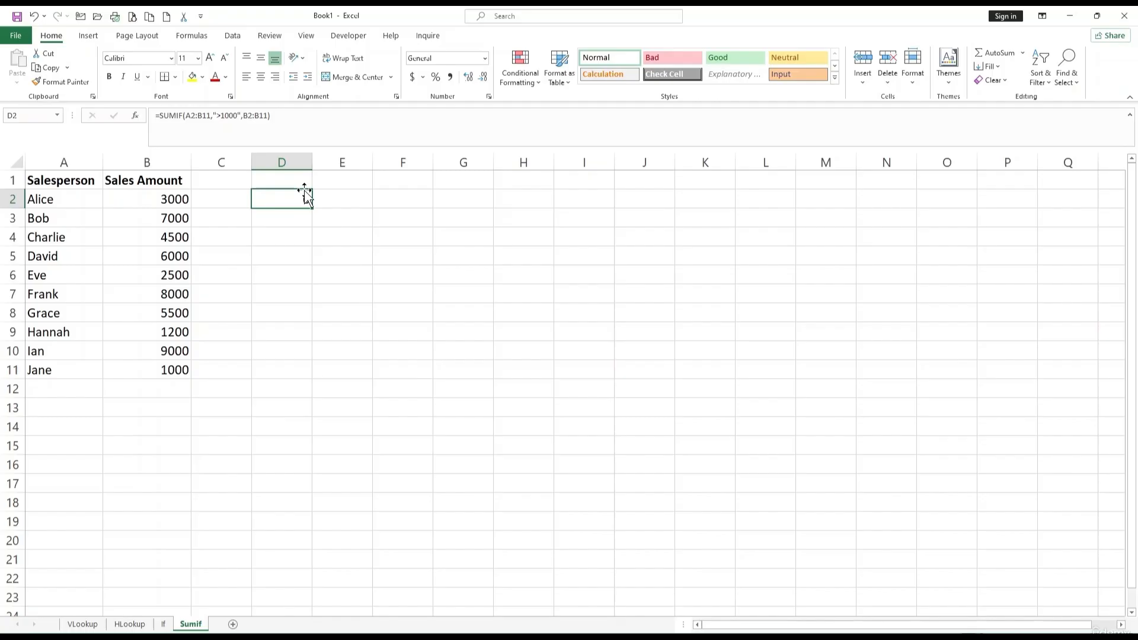
{"action": "left_click", "coordinate": [287, 216]}
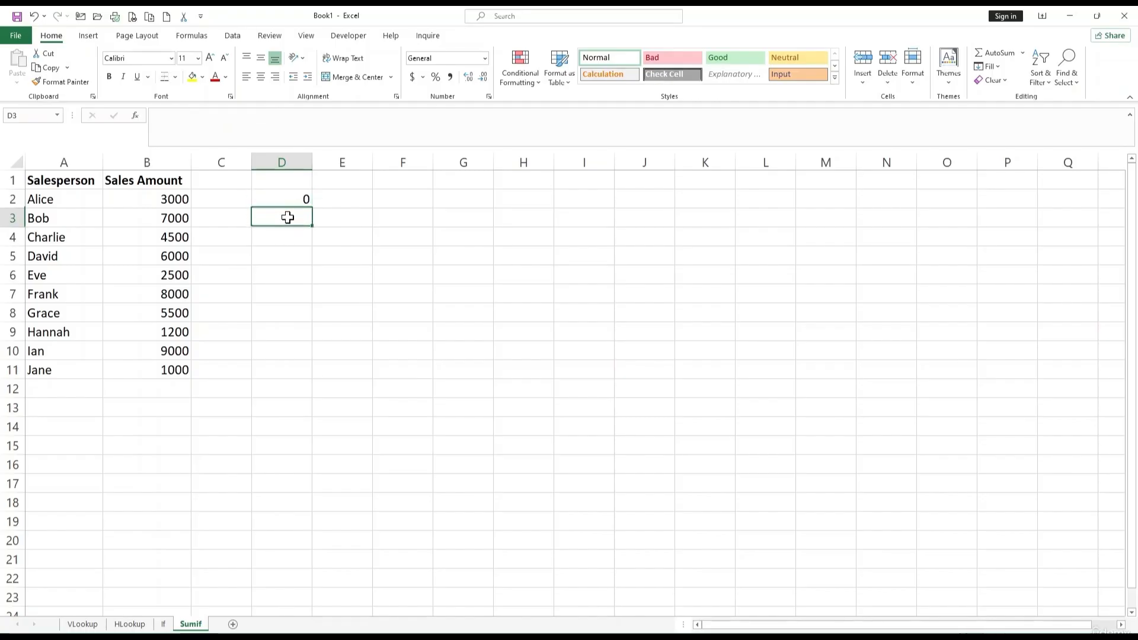
Step: Check the arguments of the SUMIF formula in cell D2
{"action": "left_click", "coordinate": [257, 116]}
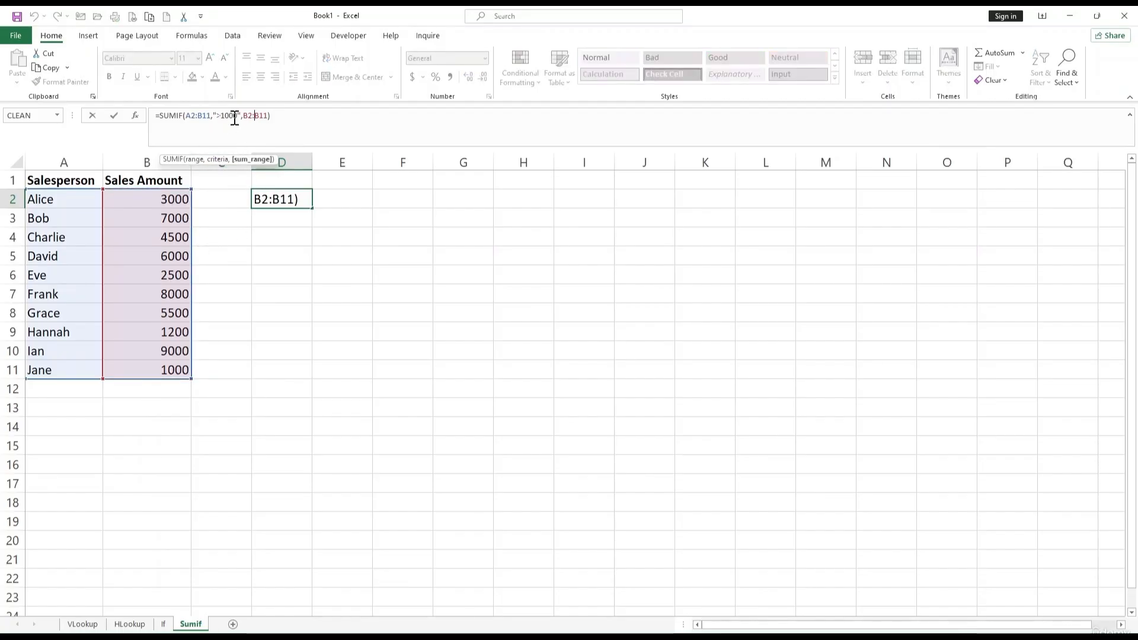
{"action": "key", "text": "Return"}
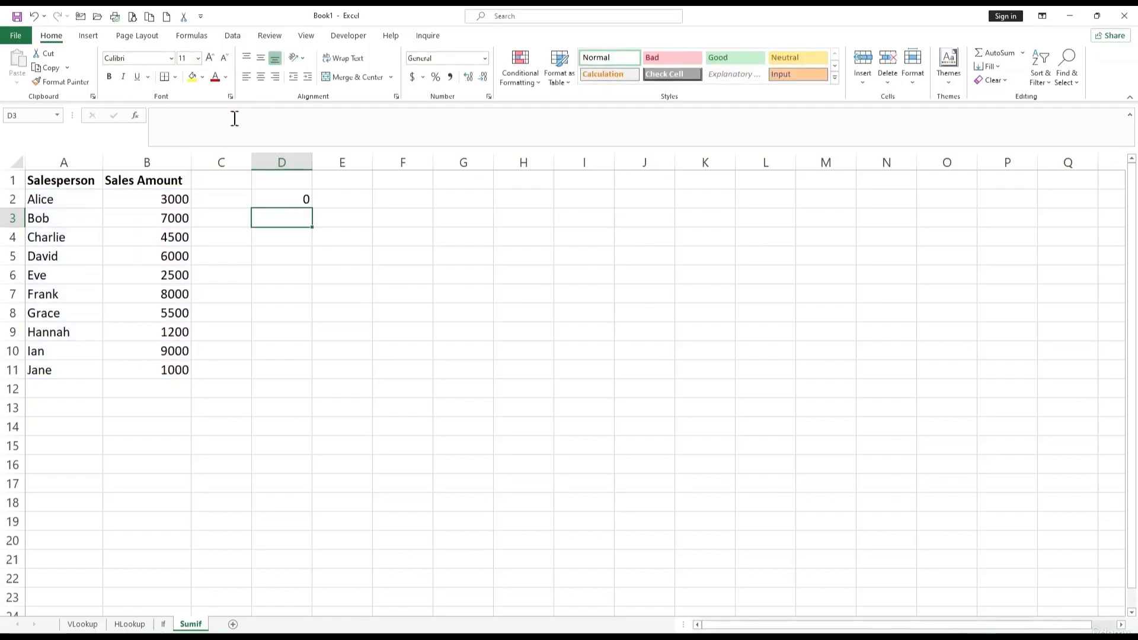
{"action": "left_click", "coordinate": [301, 270]}
{"action": "type", "text": "\""}
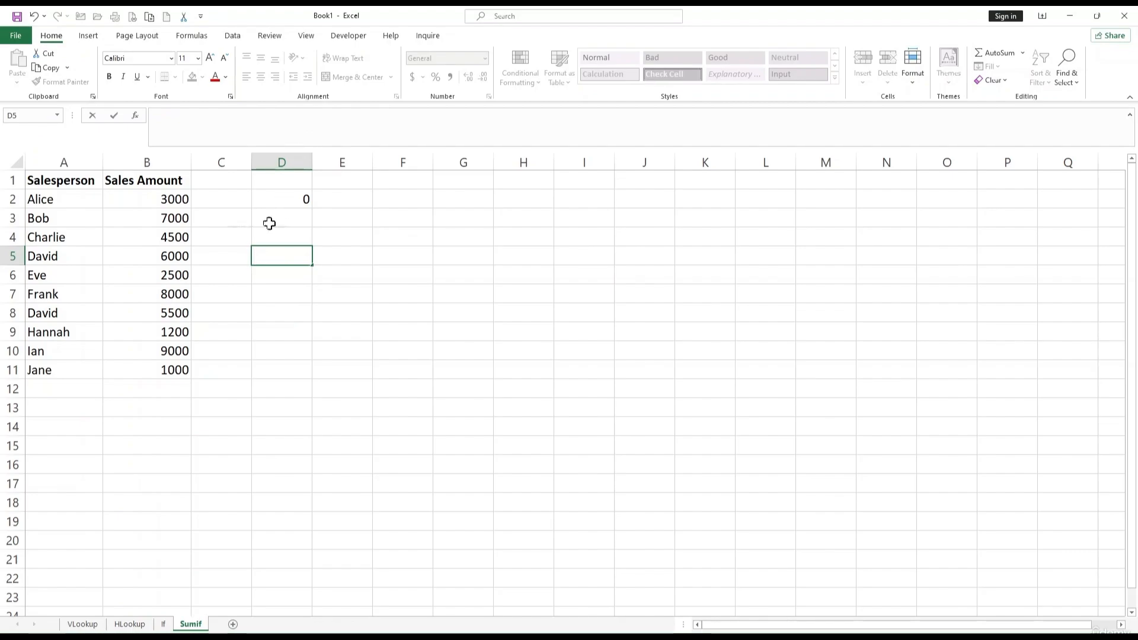
{"action": "left_click", "coordinate": [280, 198]}
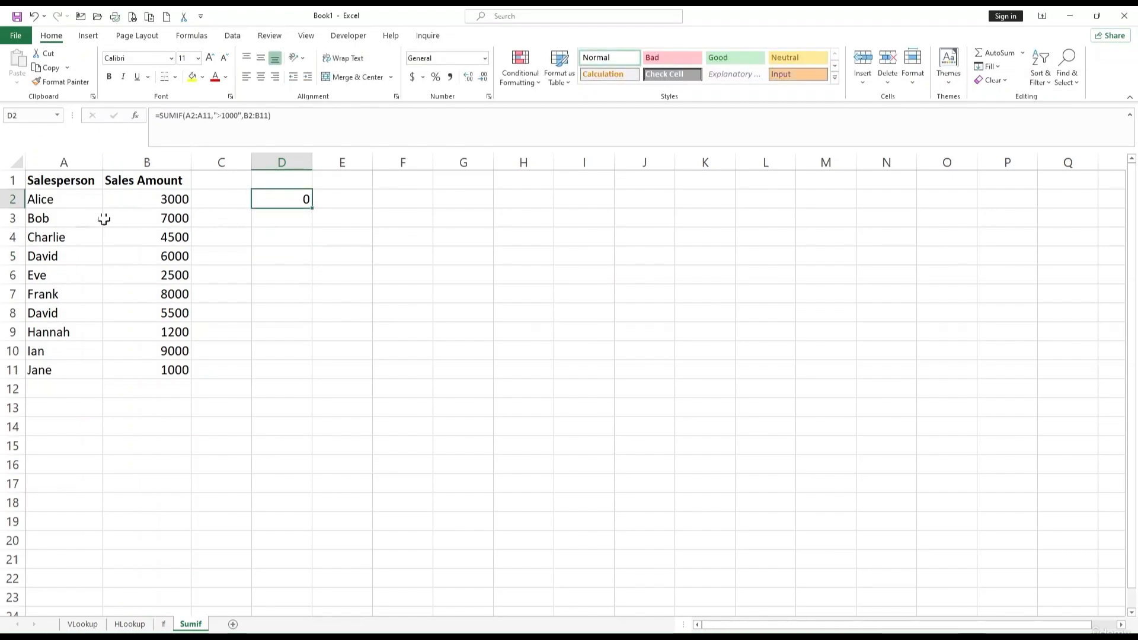
Step: Clear the entire SUMIF formula from cell D2
{"action": "left_click", "coordinate": [211, 118]}
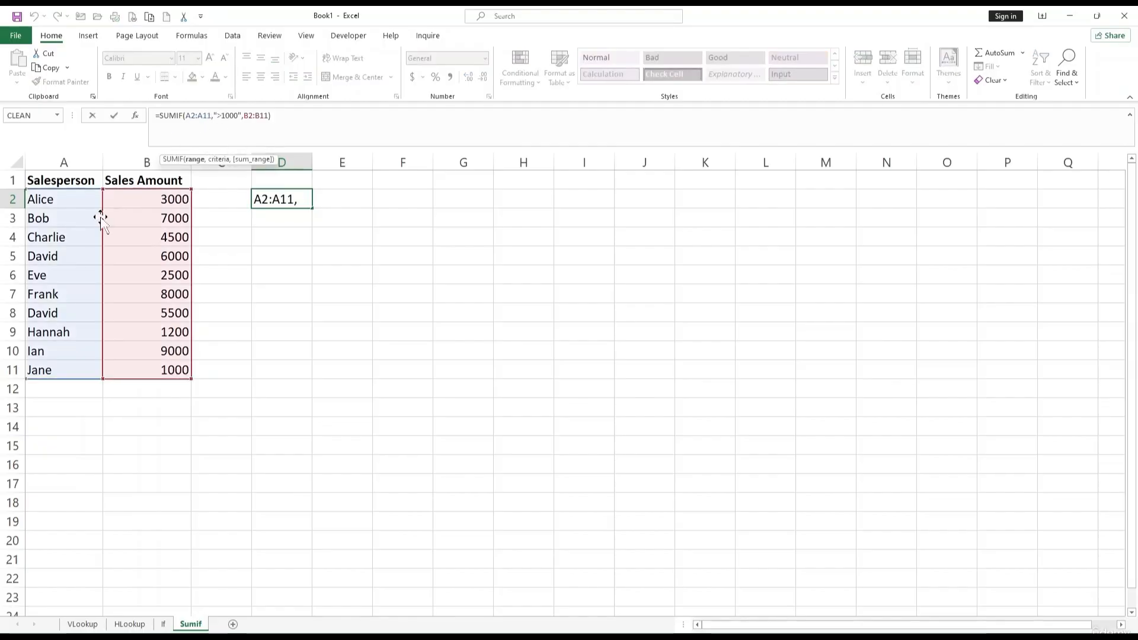
{"action": "left_click", "coordinate": [240, 115]}
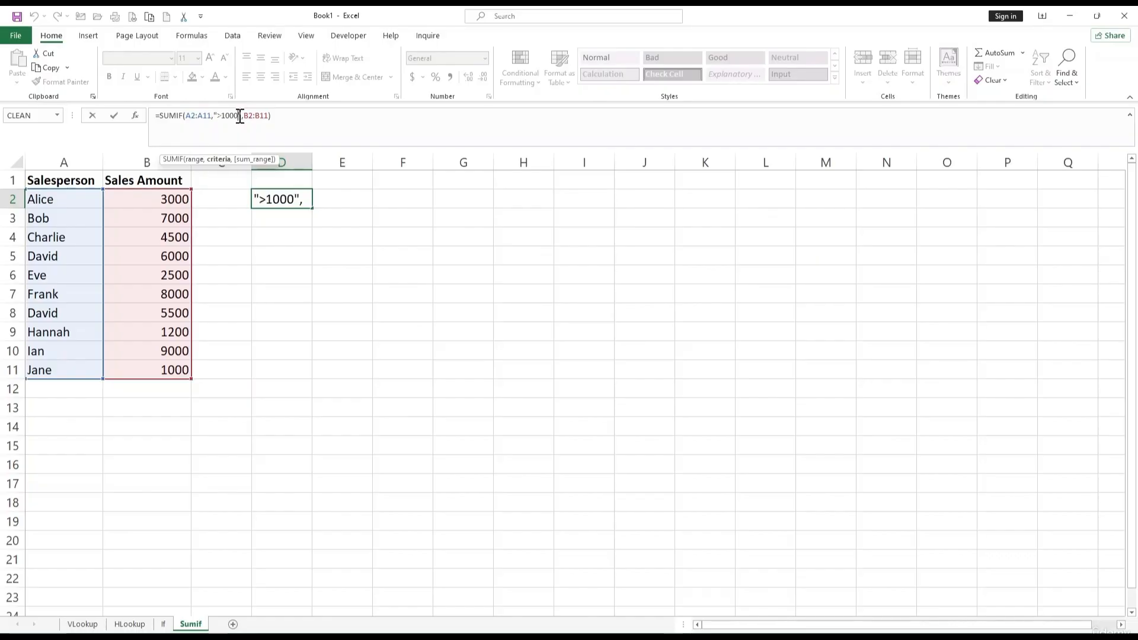
{"action": "key", "text": "BackSpace"}
{"action": "key", "text": "BackSpace"}
{"action": "key", "text": "BackSpace"}
{"action": "key", "text": "BackSpace"}
{"action": "key", "text": "BackSpace"}
{"action": "key", "text": "BackSpace"}
{"action": "key", "text": "BackSpace"}
{"action": "key", "text": "BackSpace"}
{"action": "key", "text": "BackSpace"}
{"action": "key", "text": "BackSpace"}
{"action": "key", "text": "BackSpace"}
{"action": "key", "text": "BackSpace"}
{"action": "key", "text": "BackSpace"}
{"action": "key", "text": "BackSpace"}
{"action": "key", "text": "BackSpace"}
{"action": "key", "text": "BackSpace"}
{"action": "key", "text": "BackSpace"}
{"action": "key", "text": "BackSpace"}
{"action": "key", "text": "BackSpace"}
{"action": "key", "text": "BackSpace"}
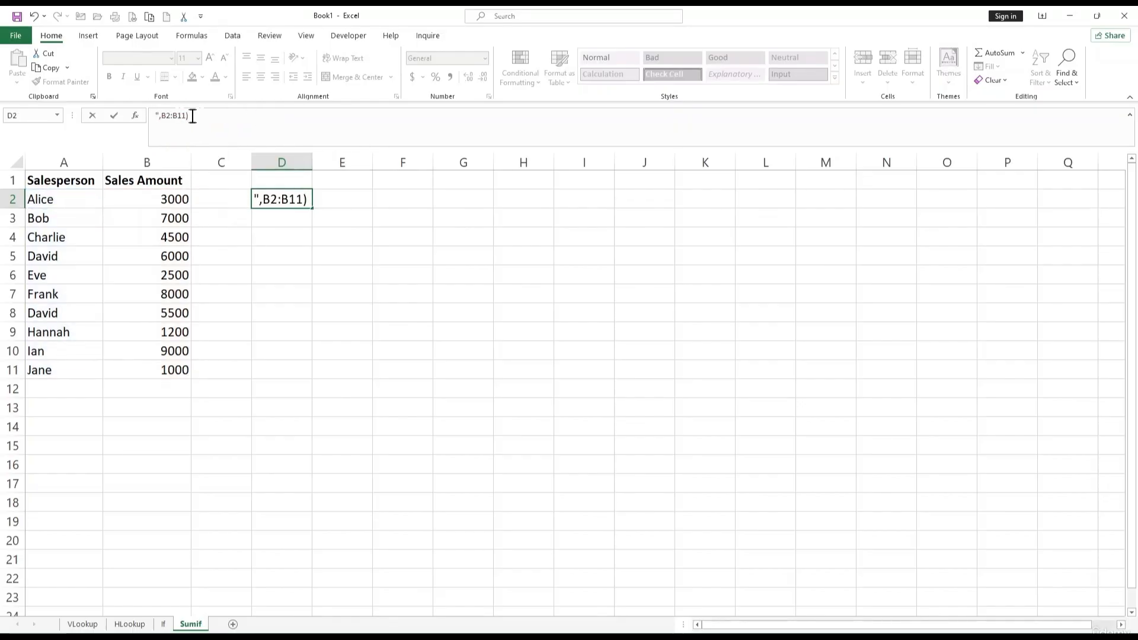
{"action": "left_click_drag", "start_coordinate": [193, 116], "coordinate": [134, 122]}
{"action": "key", "text": "BackSpace"}
{"action": "key", "text": "Return"}
Step: Start a new SUMIF formula in cell D2 with A2:B11 as the criteria range
{"action": "left_click", "coordinate": [285, 203]}
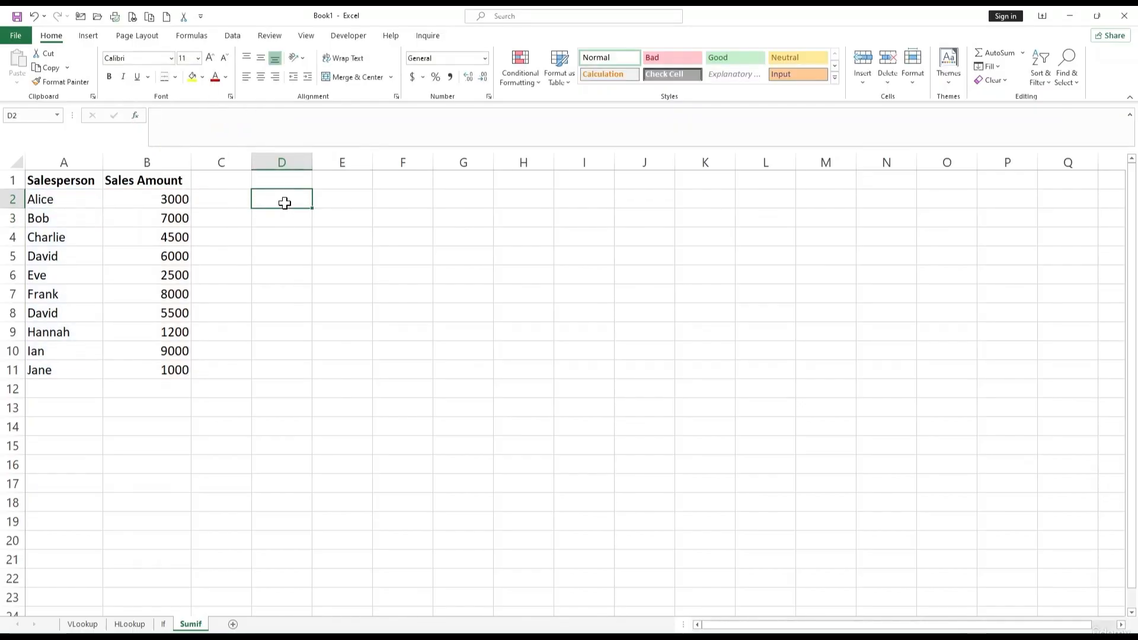
{"action": "type", "text": "=sumif"}
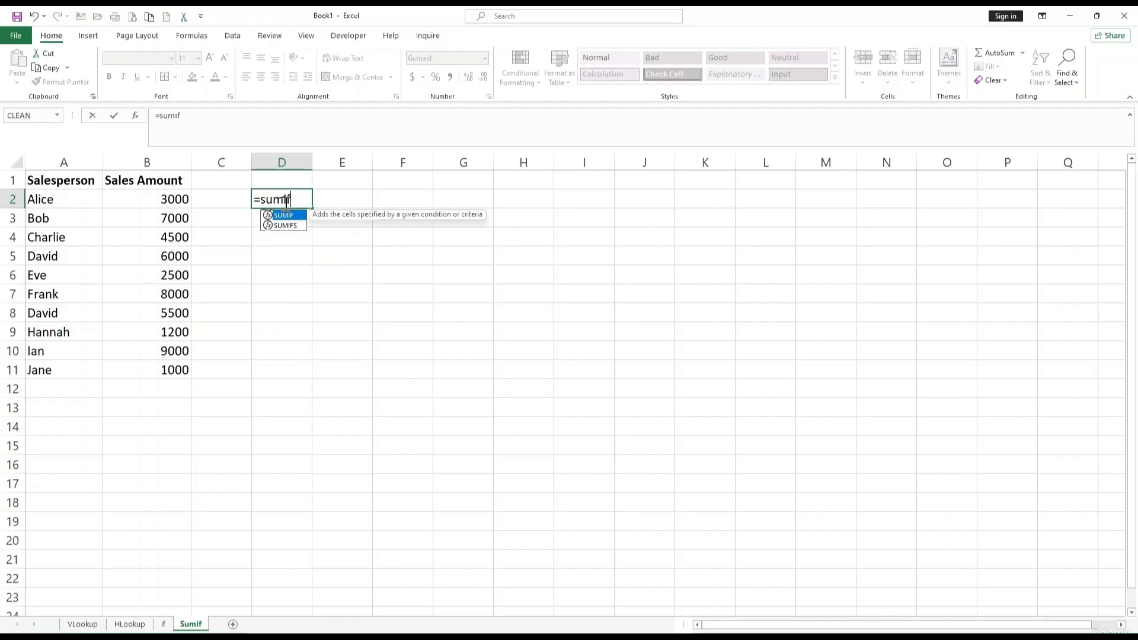
{"action": "key", "text": "Tab"}
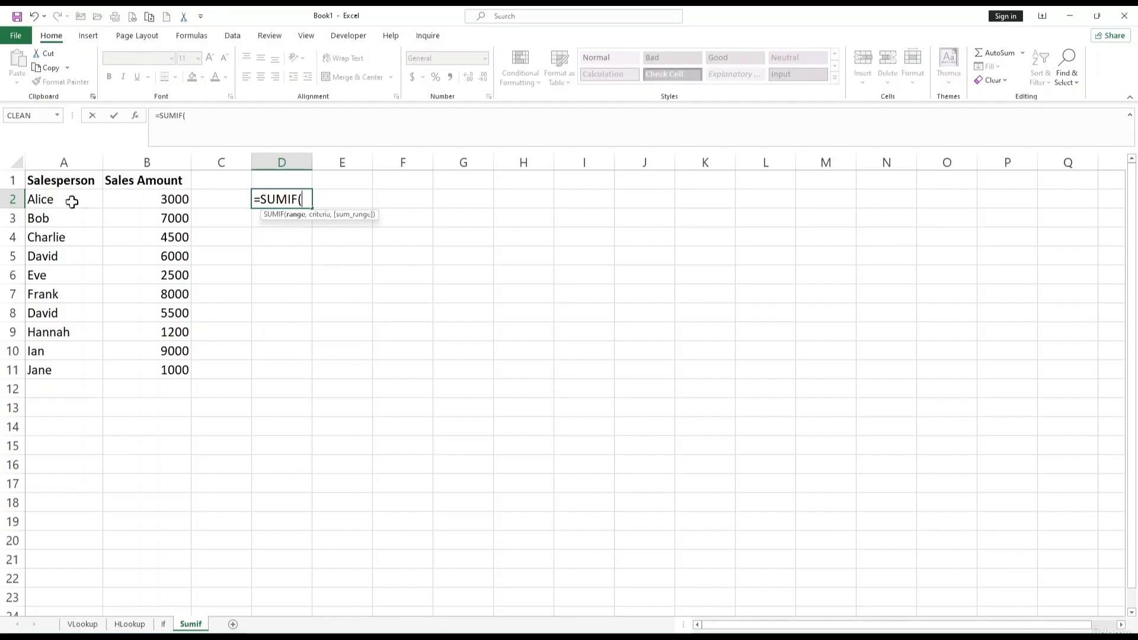
{"action": "left_click_drag", "start_coordinate": [76, 200], "coordinate": [178, 370]}
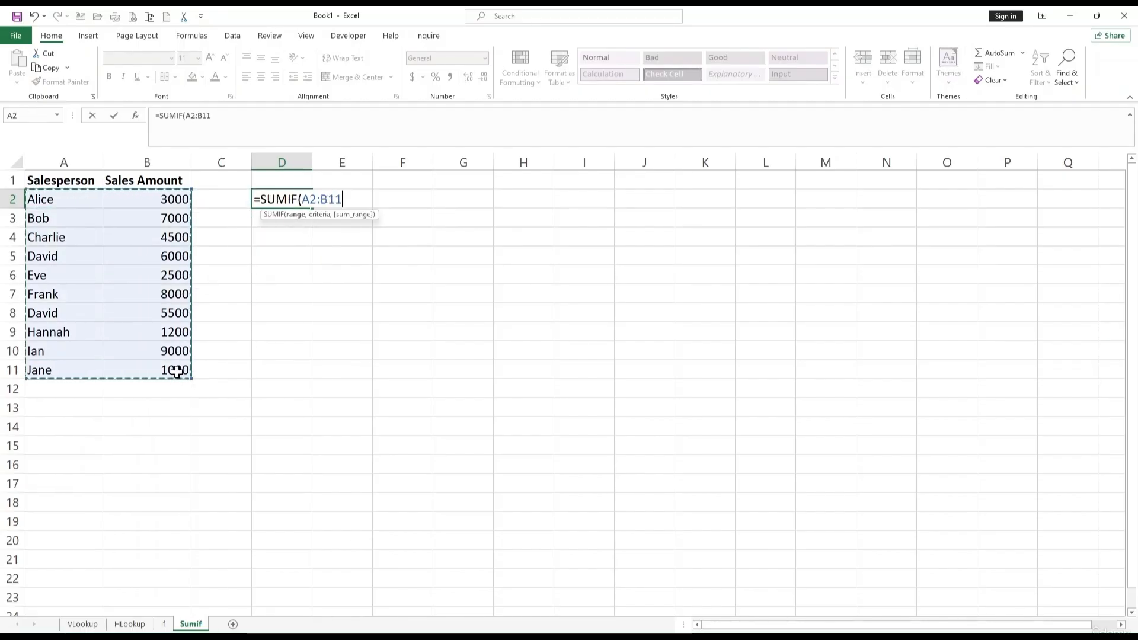
{"action": "type", "text": ","}
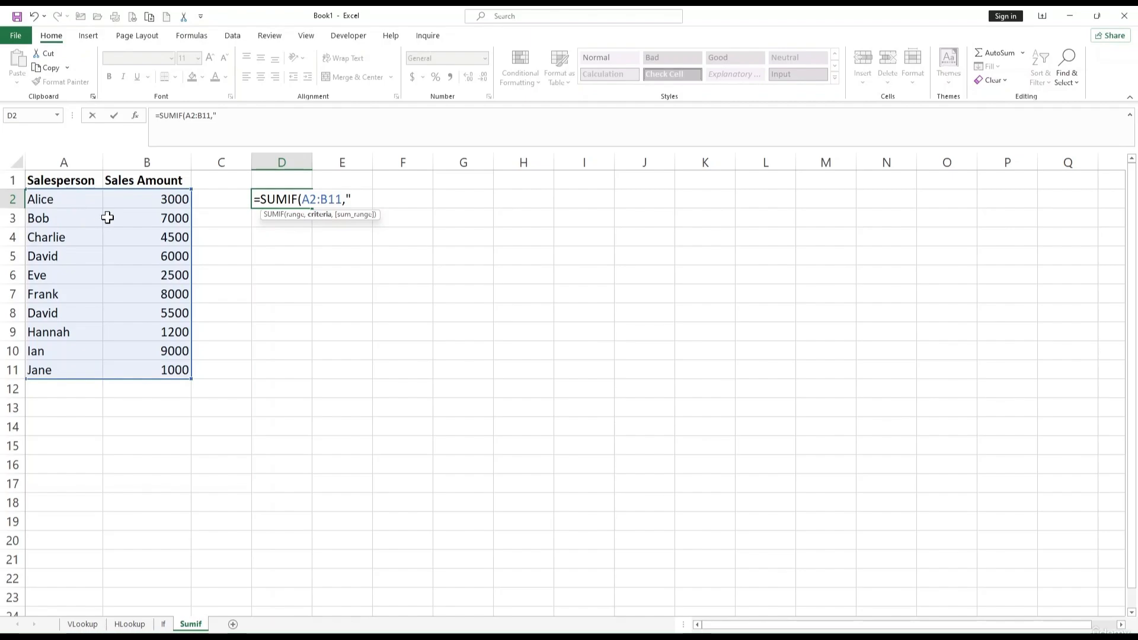
Step: Complete D2's SUMIF formula with the salesperson name from A5 as quoted criterion and B2:B11 as sum range
{"action": "type", "text": "avid\","}
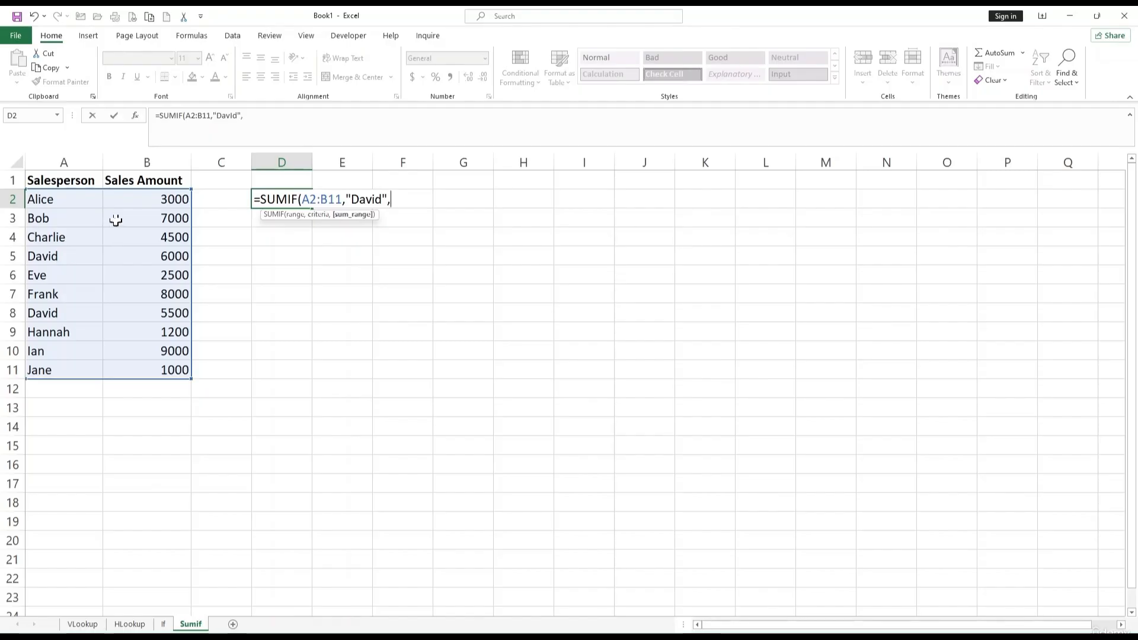
{"action": "left_click", "coordinate": [157, 198]}
{"action": "left_click_drag", "start_coordinate": [157, 197], "coordinate": [160, 371]}
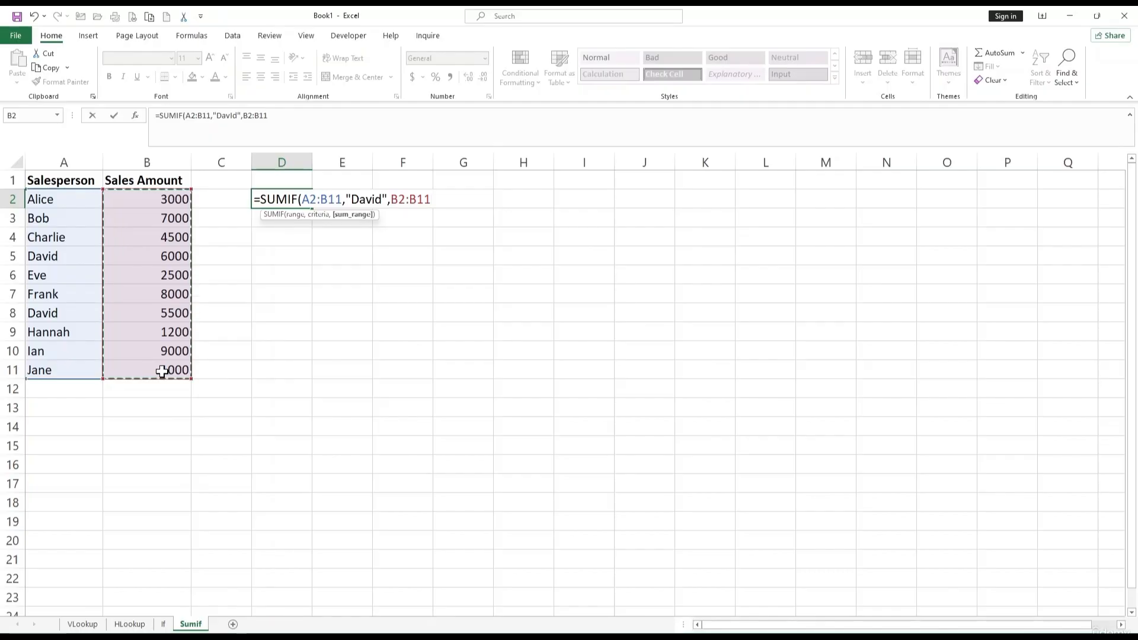
{"action": "type", "text": ")"}
{"action": "key", "text": "Return"}
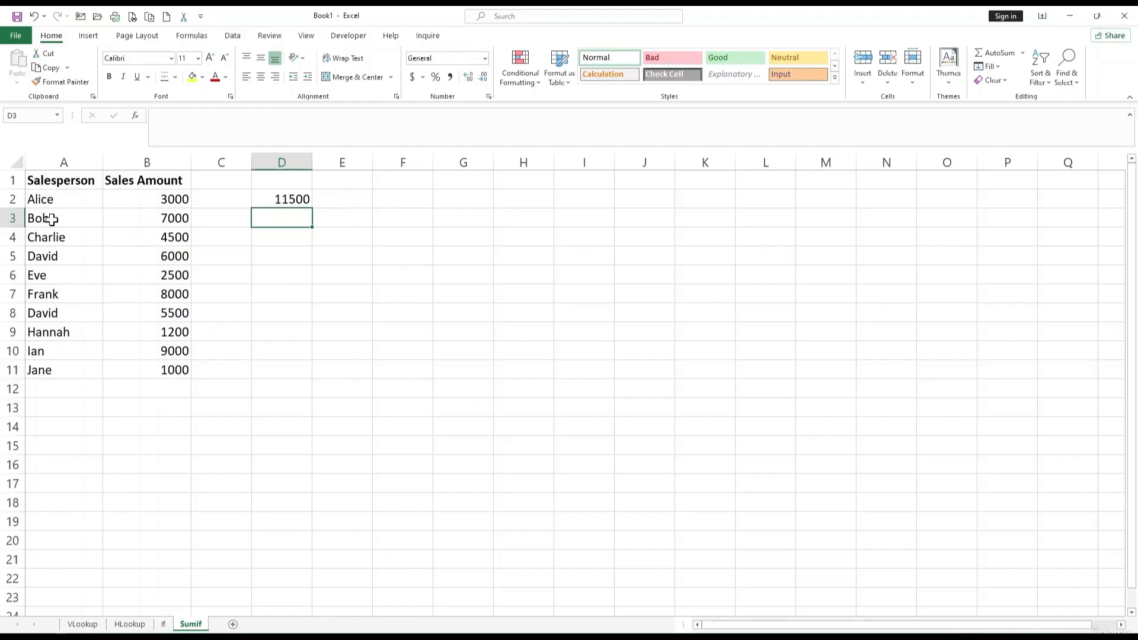
{"action": "left_click", "coordinate": [66, 311]}
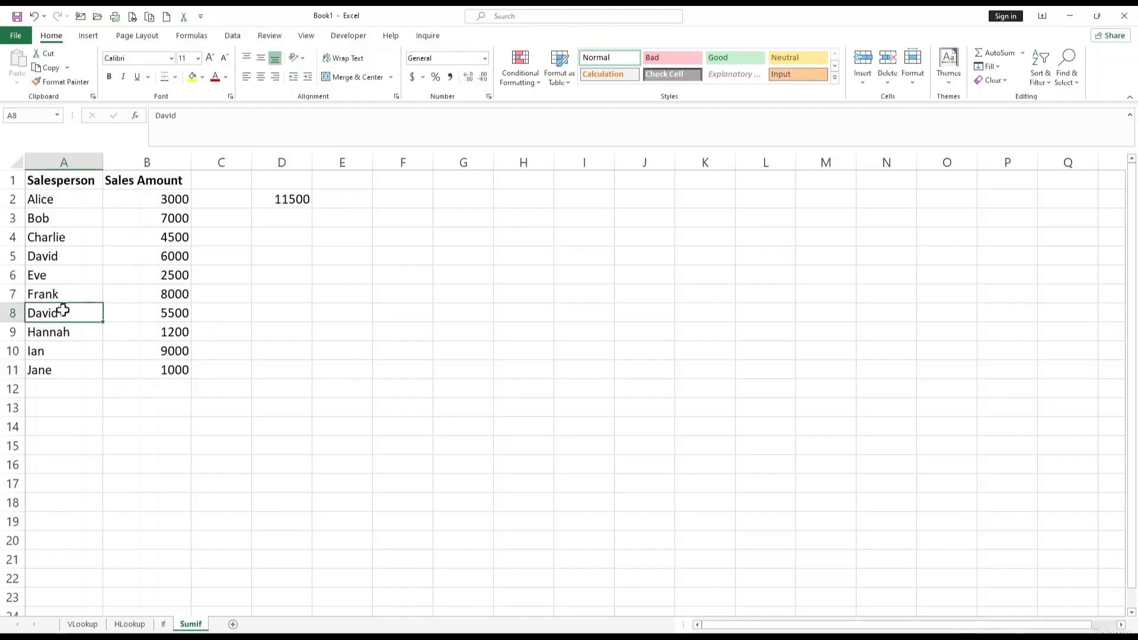
Step: Replace the criterion in D2's SUMIF formula with the salesperson name from cell A3
{"action": "left_click", "coordinate": [280, 197]}
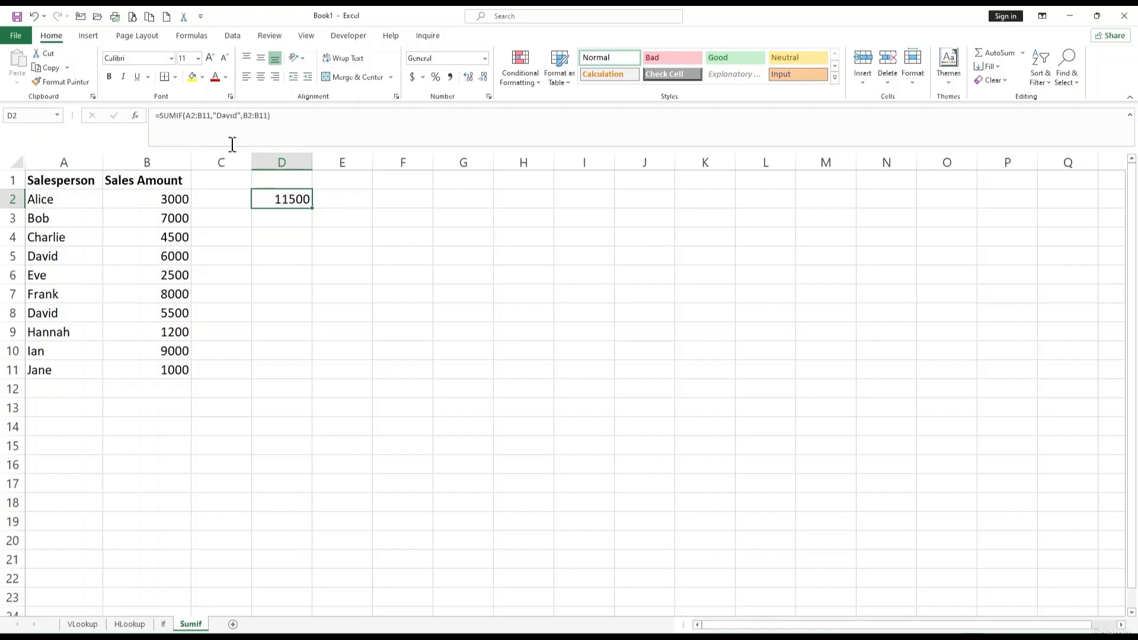
{"action": "double_click", "coordinate": [226, 114]}
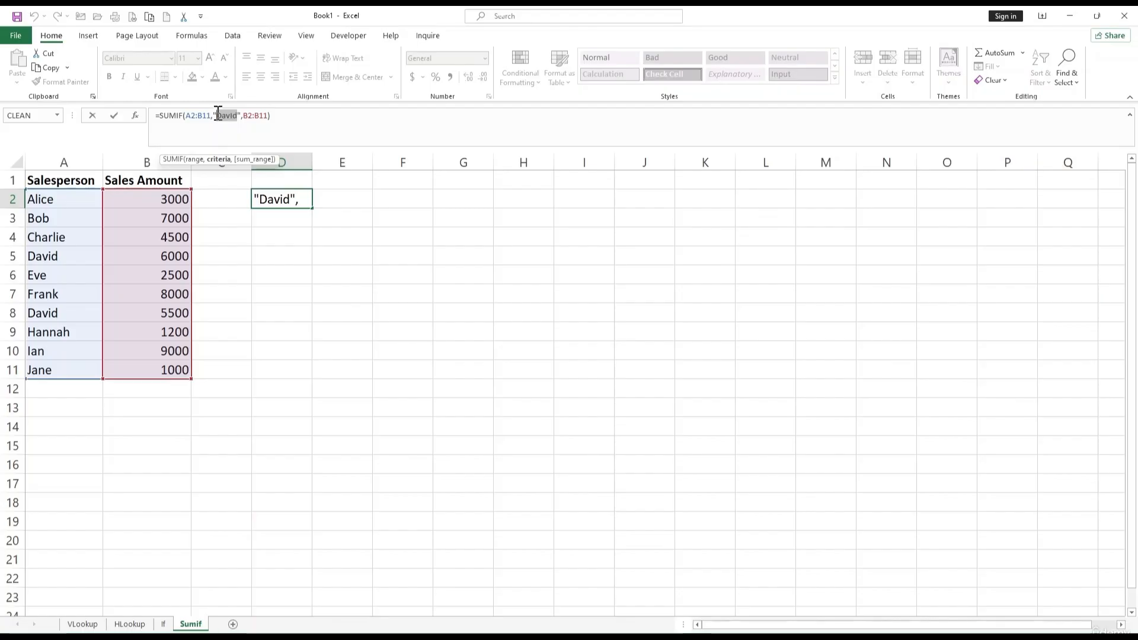
{"action": "type", "text": "Bob"}
{"action": "key", "text": "Return"}
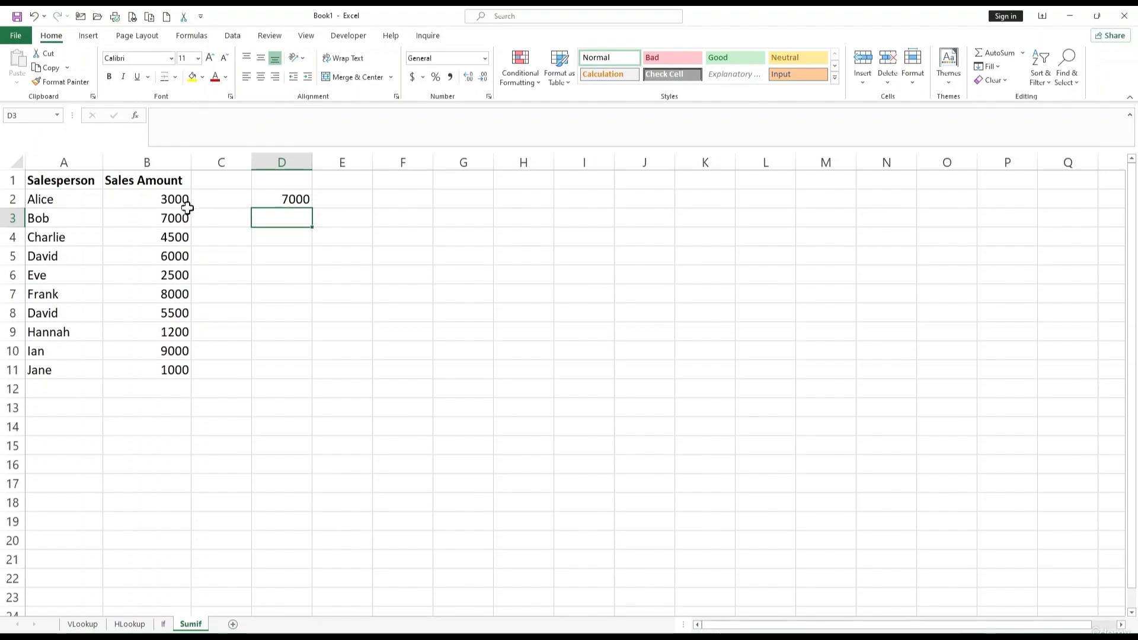
{"action": "left_click", "coordinate": [154, 224]}
Step: Replace the salesperson in cell A10 with the name from A3 and check the SUMIF formula in D2
{"action": "left_click", "coordinate": [61, 354]}
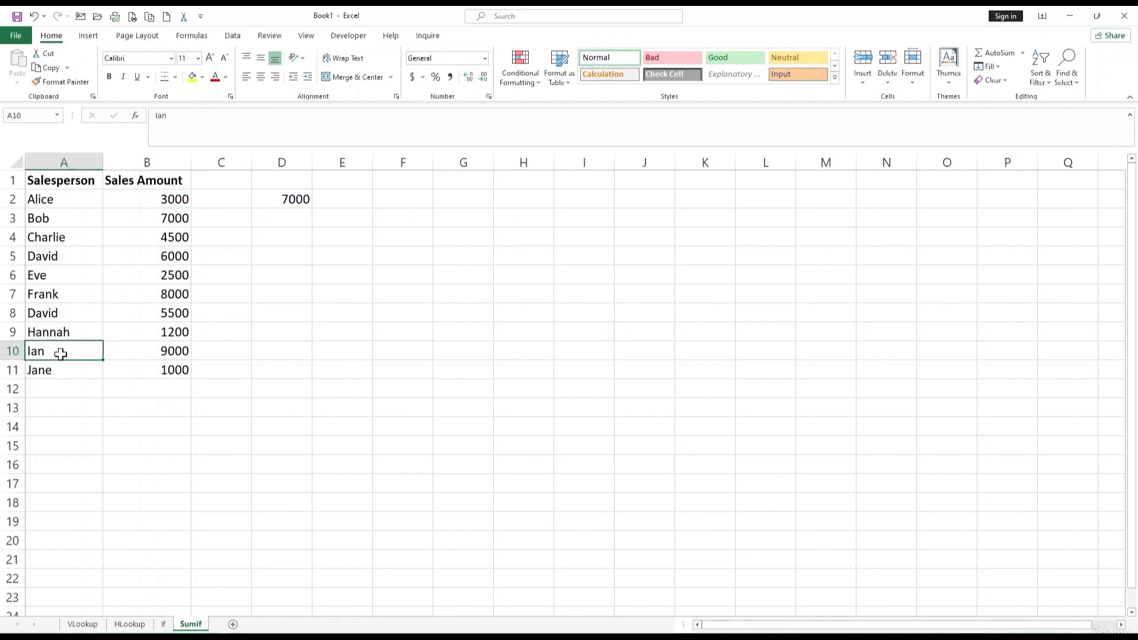
{"action": "type", "text": "bob"}
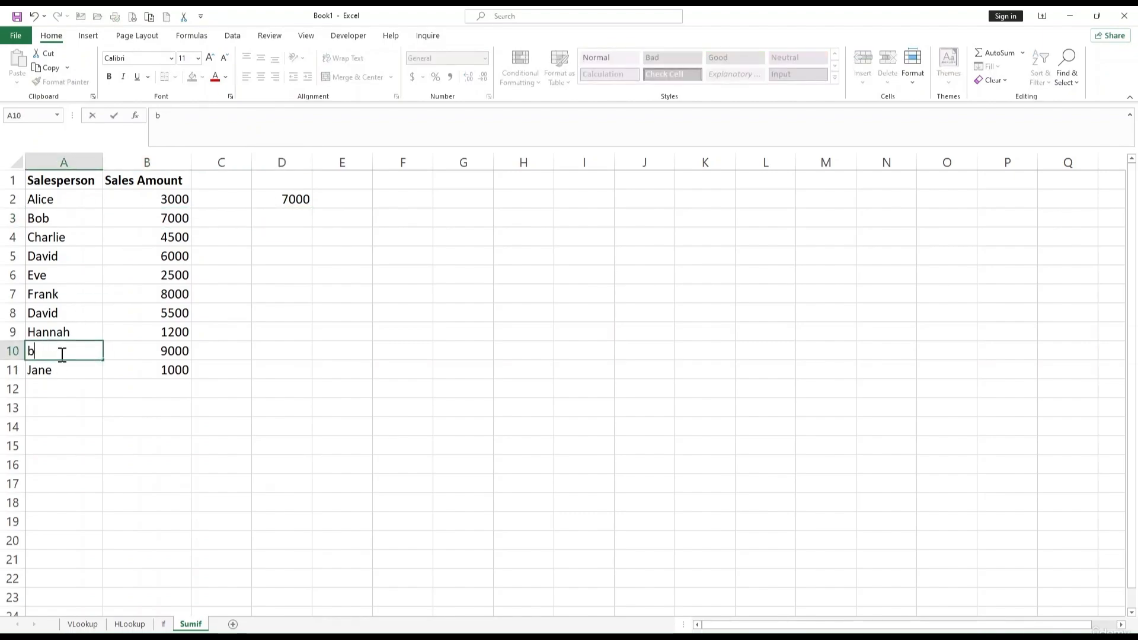
{"action": "key", "text": "BackSpace"}
{"action": "type", "text": "Bo"}
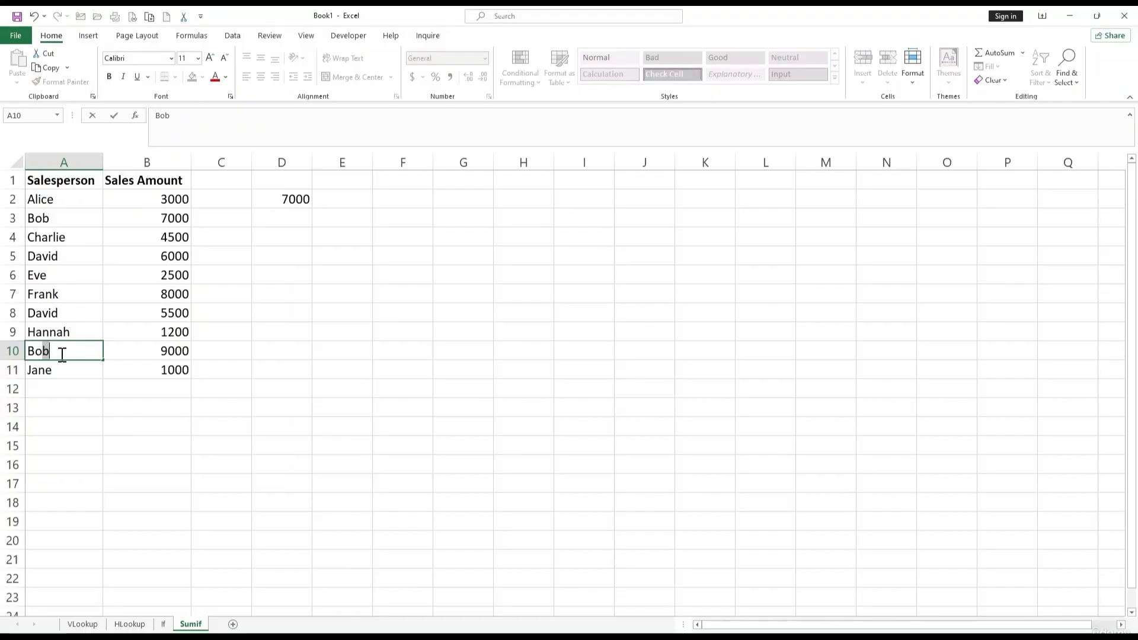
{"action": "key", "text": "Return"}
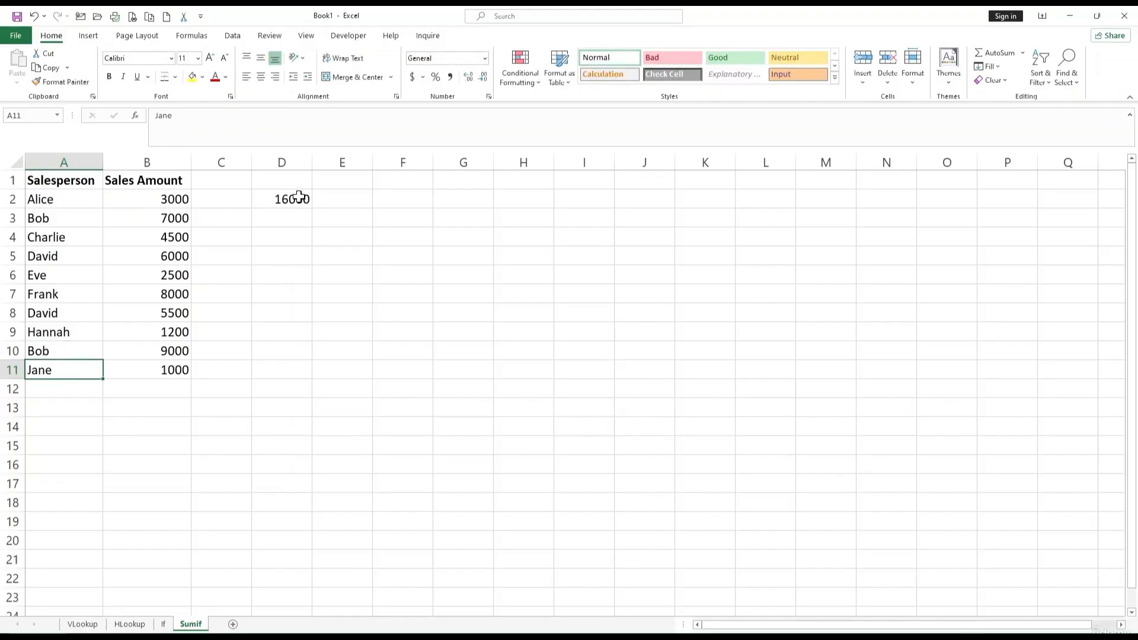
{"action": "left_click", "coordinate": [298, 198]}
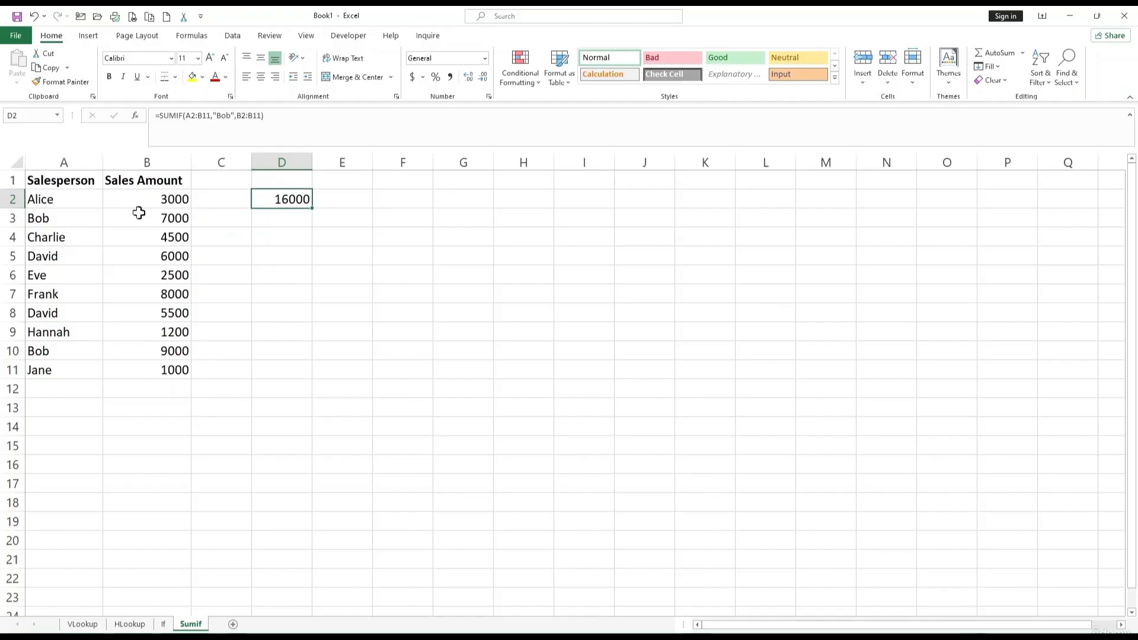
{"action": "left_click", "coordinate": [332, 333]}
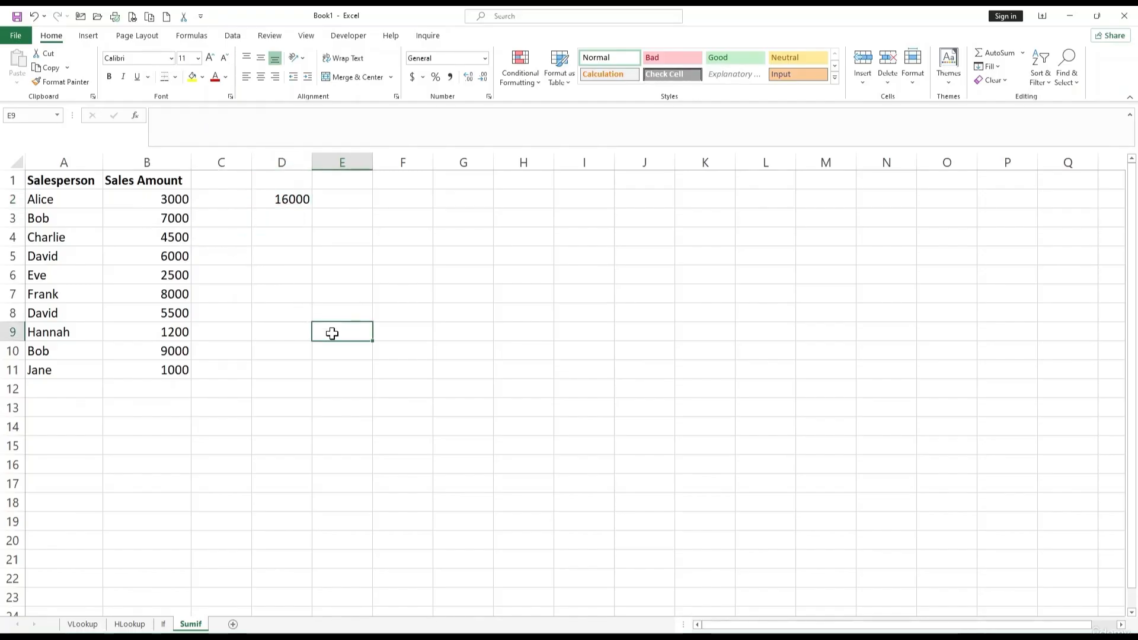